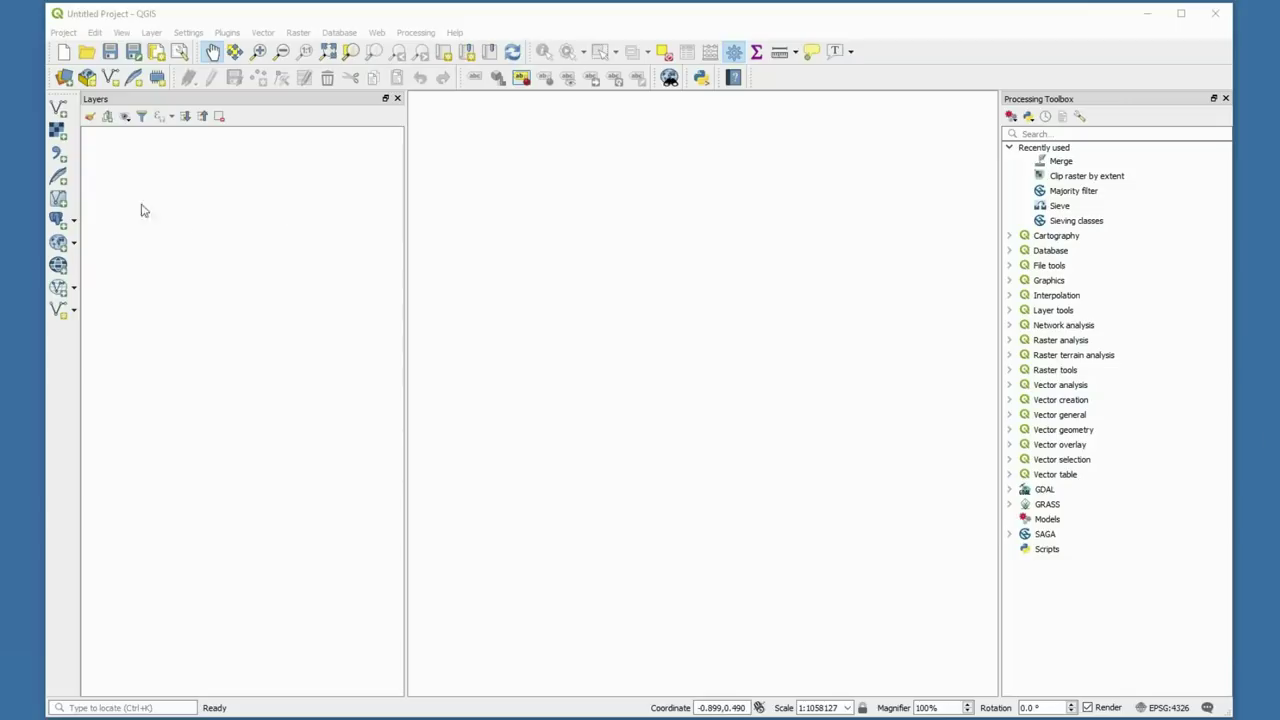
# Open the Raster page of the Data Source Manager and move it into view.
pyautogui.click(58, 131)
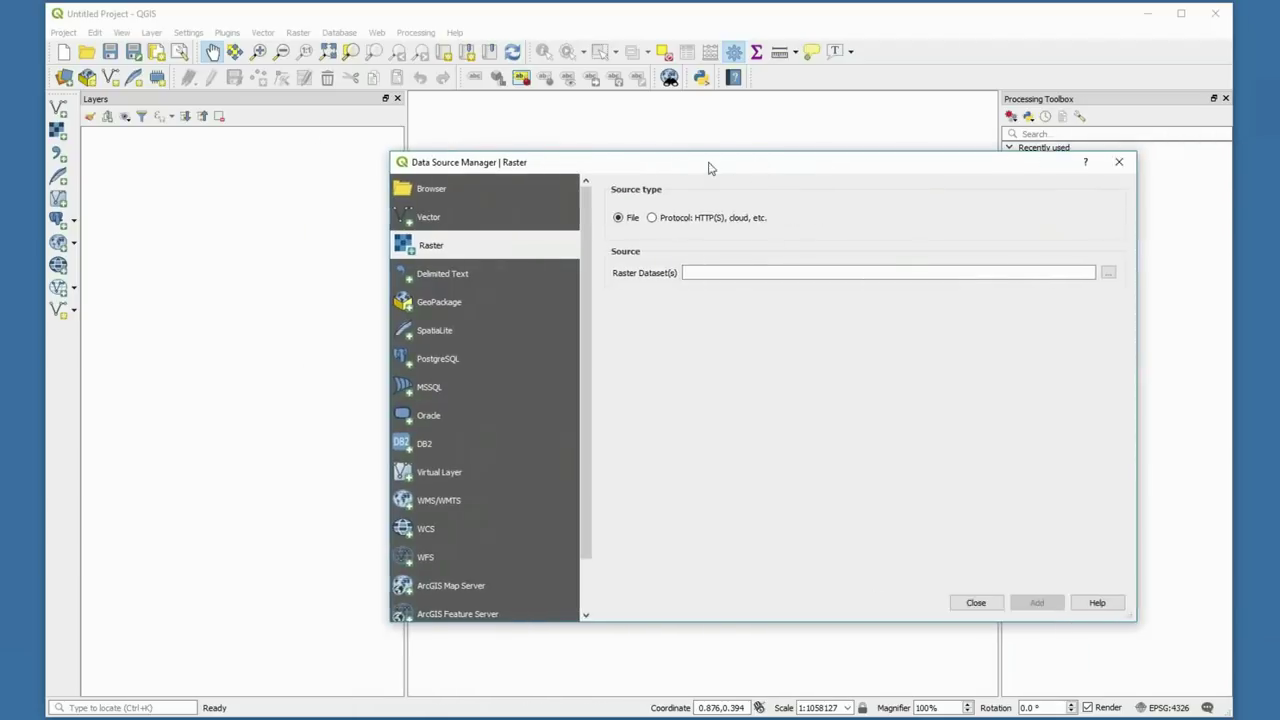
pyautogui.moveTo(709, 164); pyautogui.dragTo(683, 76)
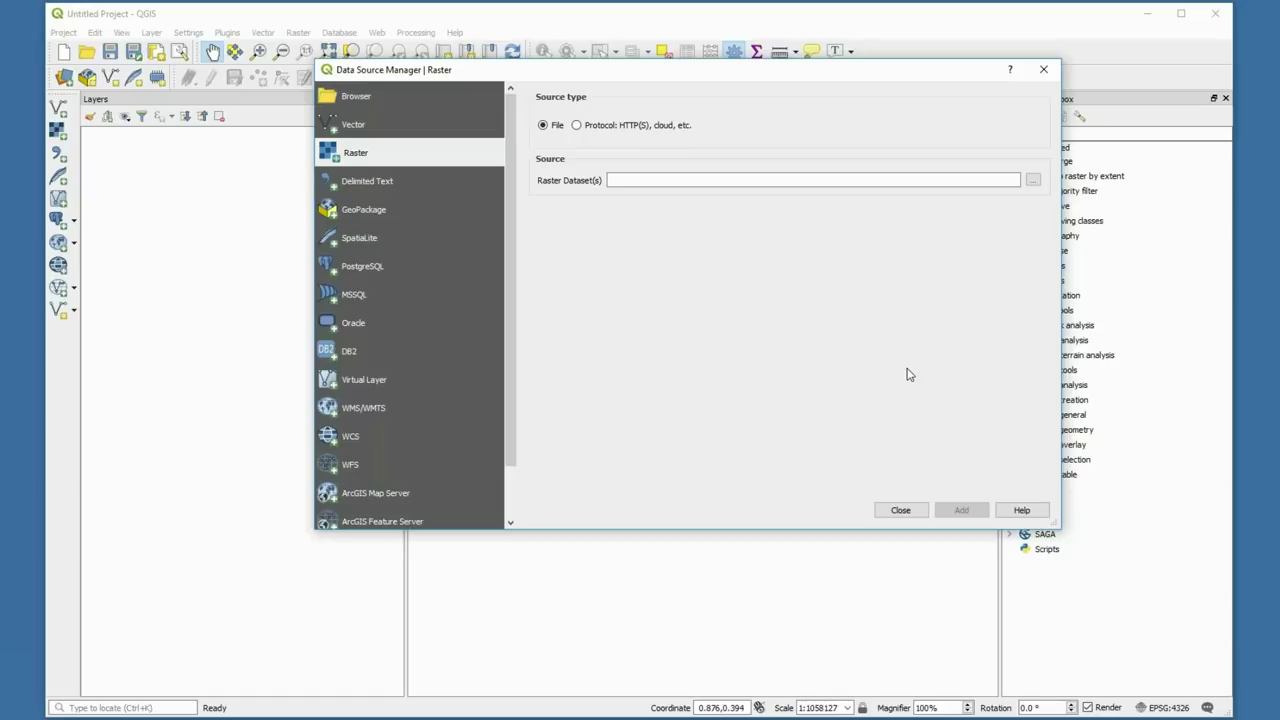
# Browse into the 1993 Landsat scene folder and enlarge the file browser to list all bands.
pyautogui.moveTo(835, 80); pyautogui.dragTo(818, 127)
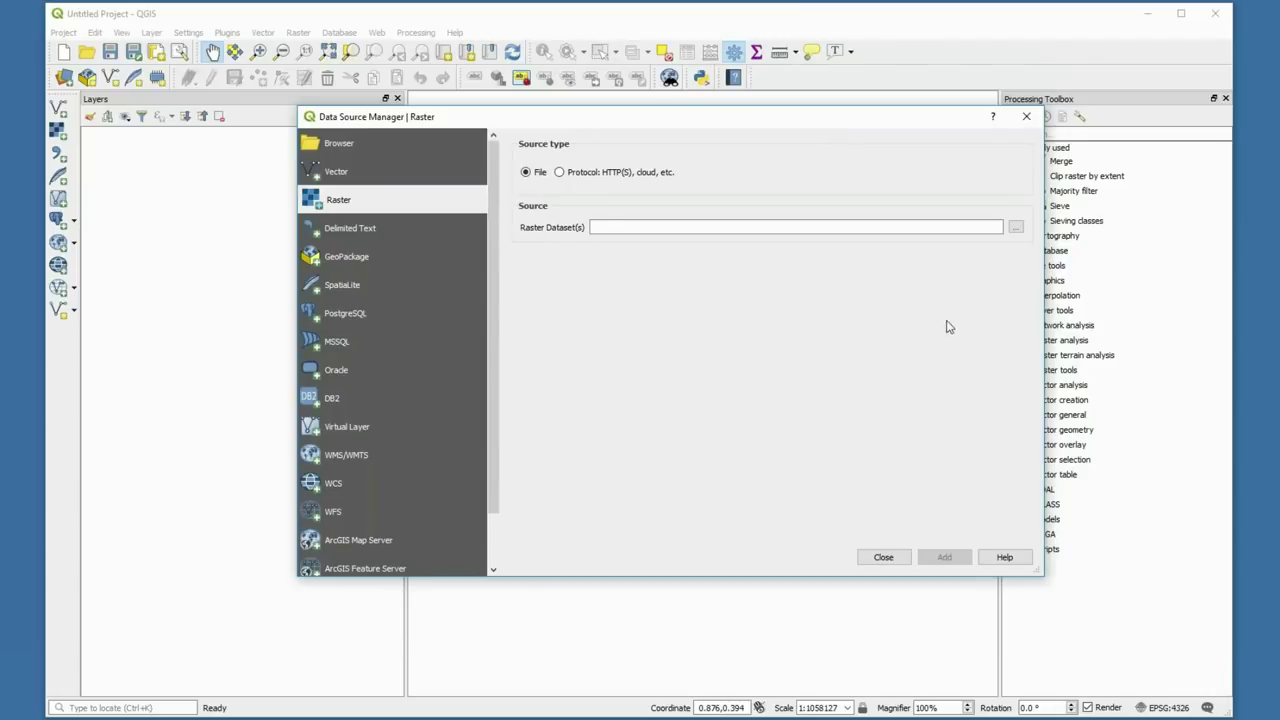
pyautogui.click(1015, 228)
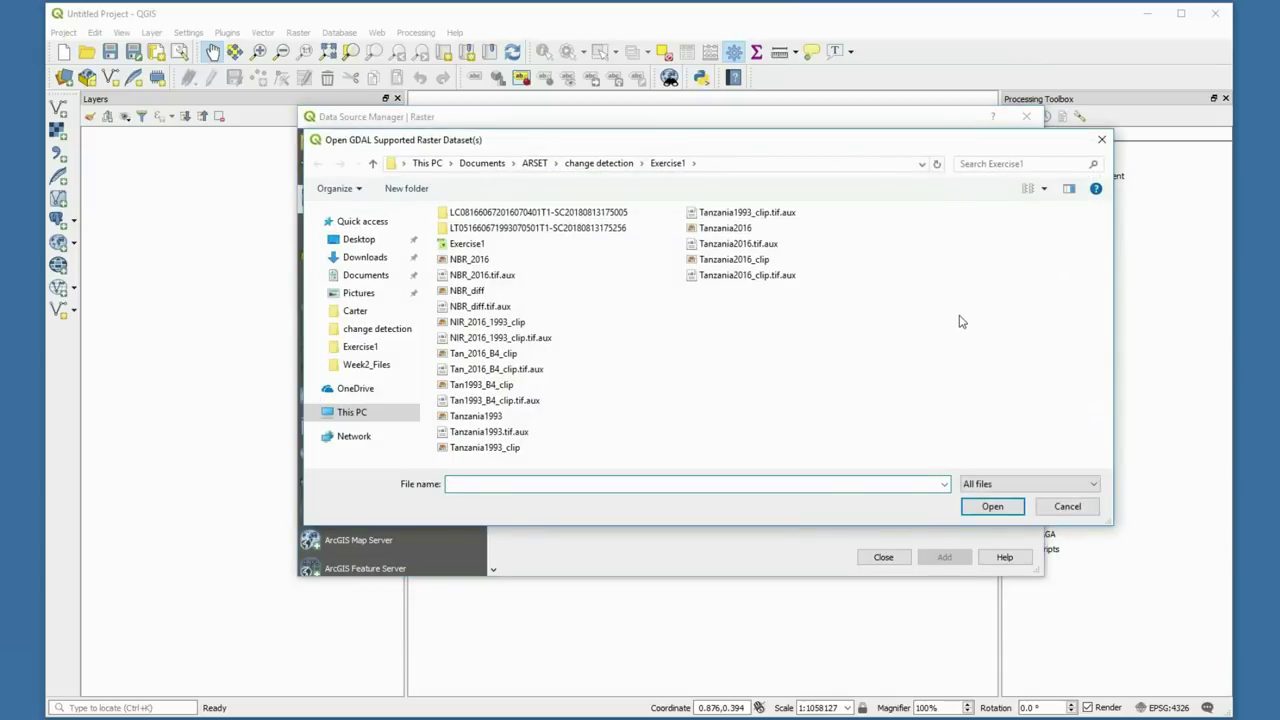
pyautogui.doubleClick(600, 229)
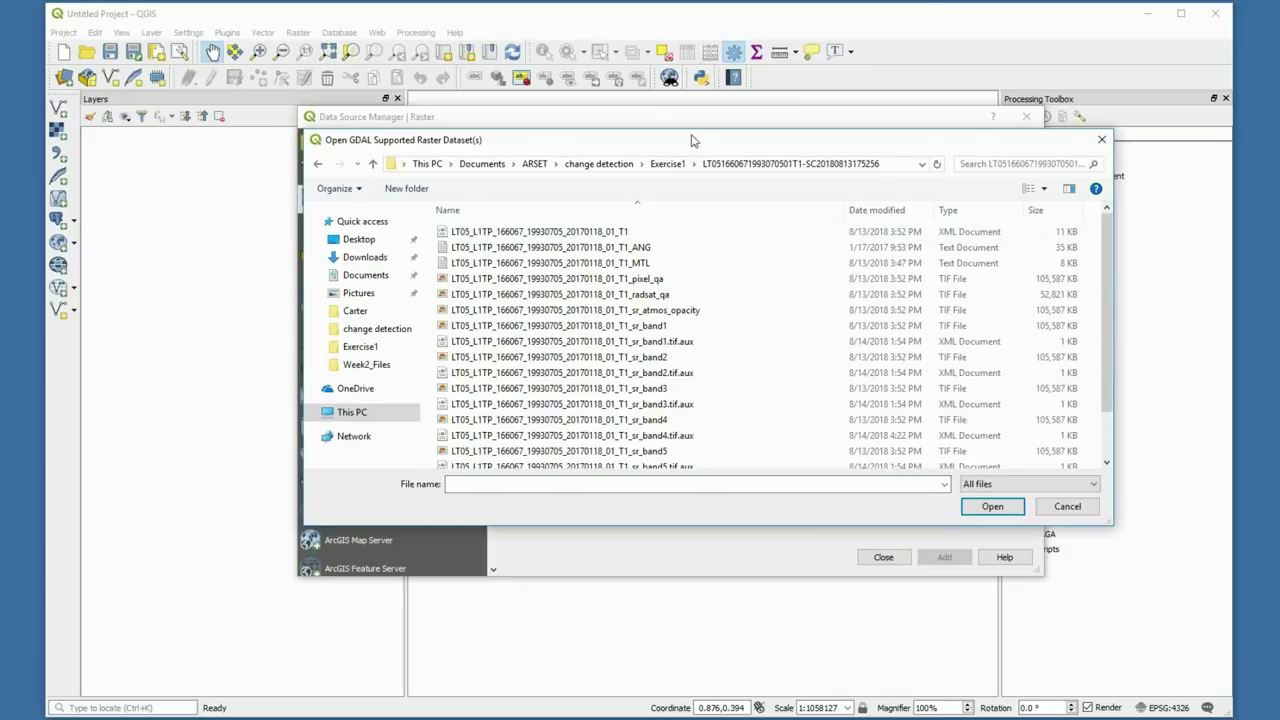
pyautogui.moveTo(690, 148); pyautogui.dragTo(686, 122)
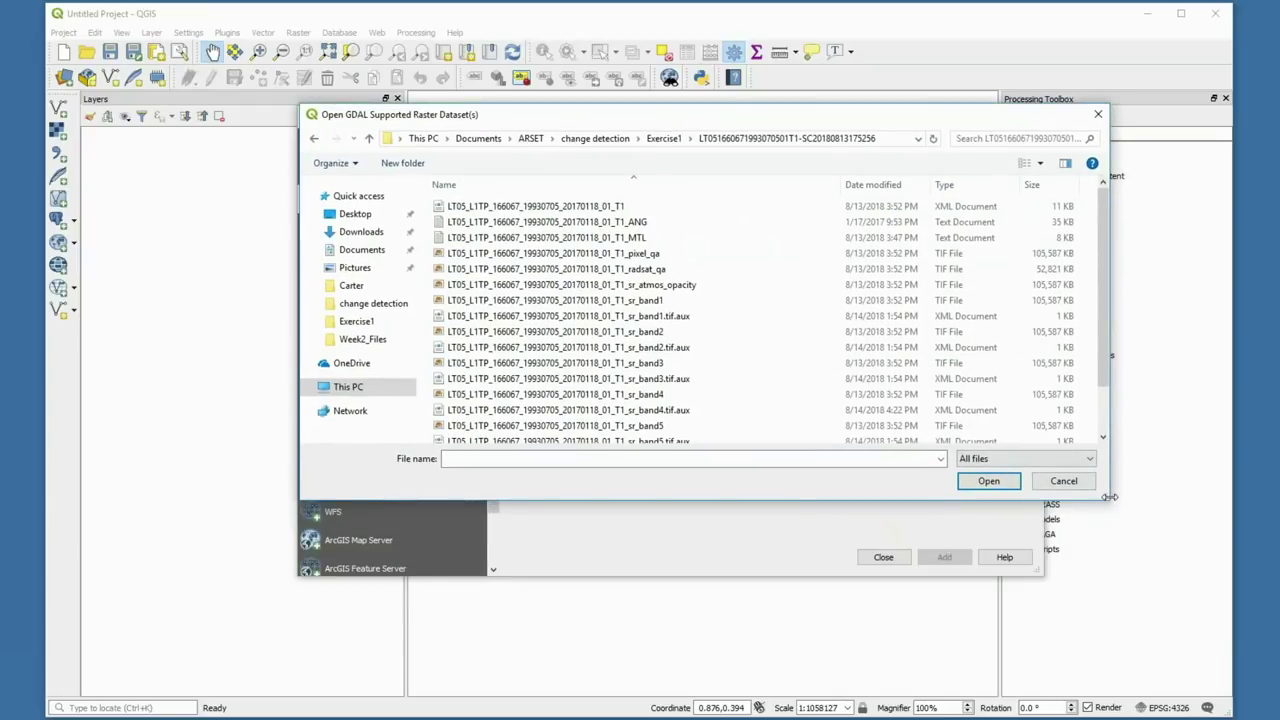
pyautogui.moveTo(1108, 496); pyautogui.dragTo(1150, 637)
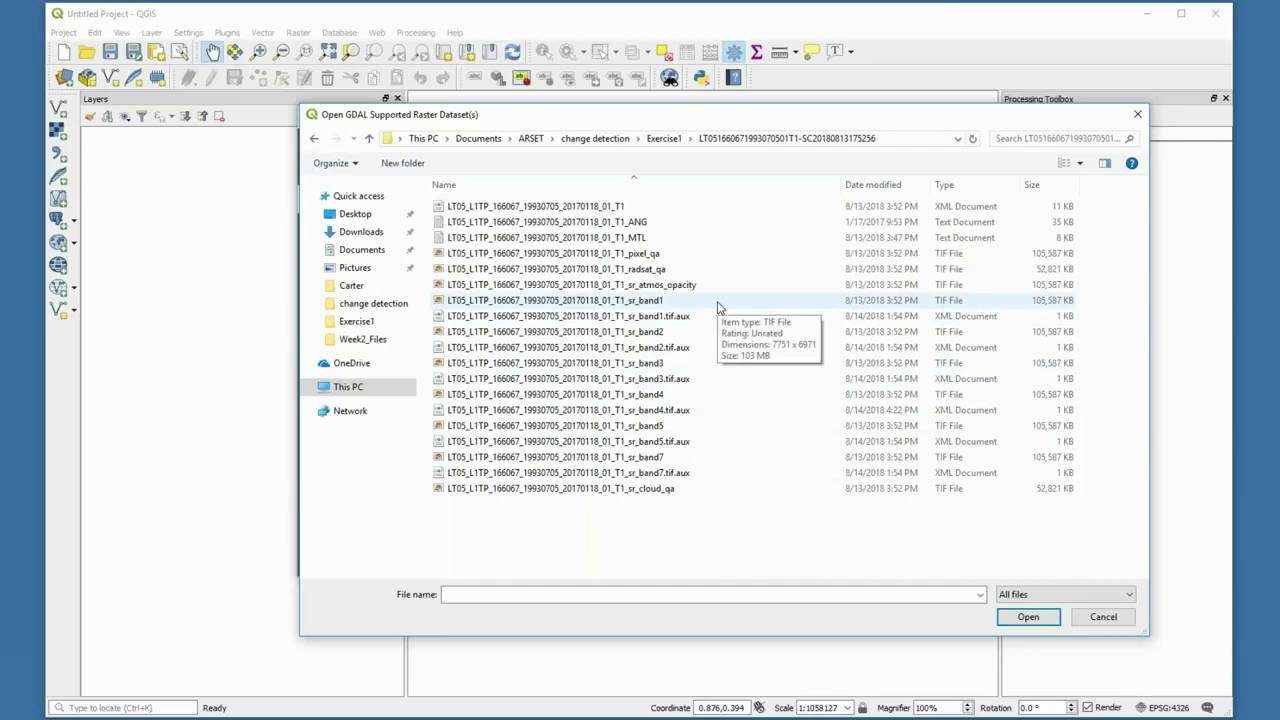
# Add sr_band1–5 and sr_band7 as raster layers and close the dialog.
pyautogui.click(717, 307)
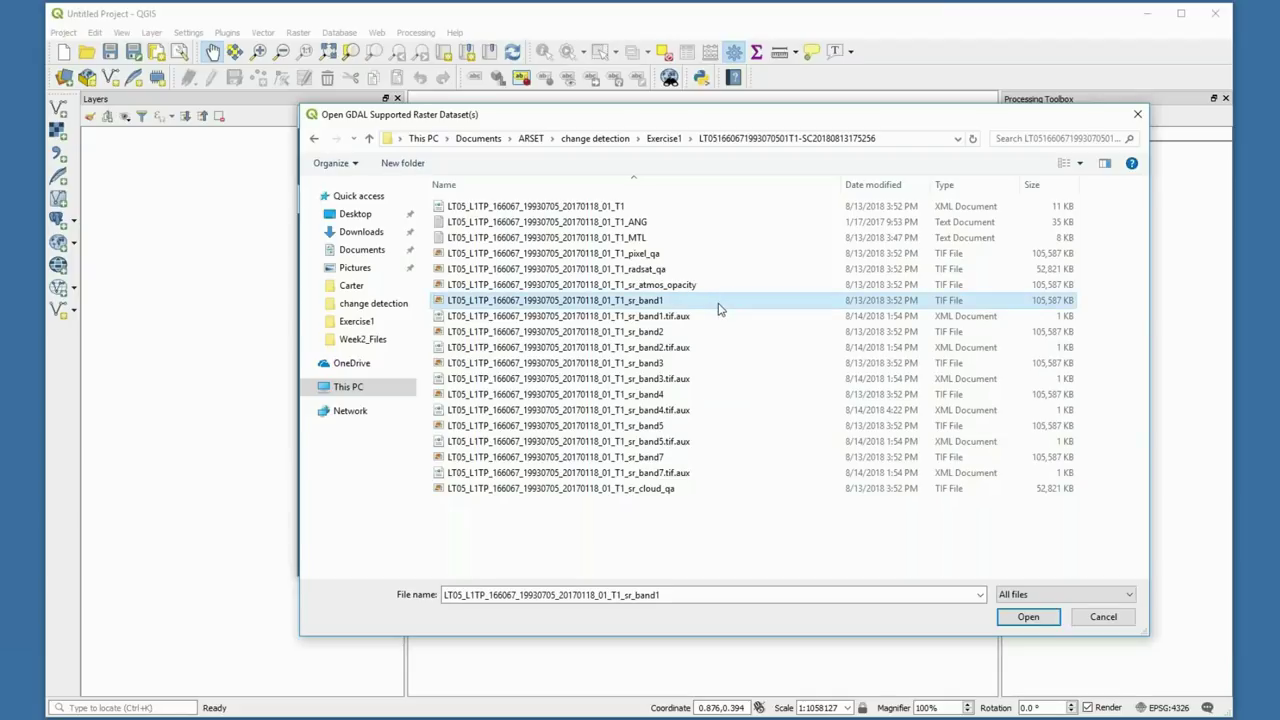
pyautogui.keyDown('ctrl'); pyautogui.click(715, 332); pyautogui.keyUp('ctrl')
pyautogui.keyDown('ctrl'); pyautogui.click(726, 364); pyautogui.keyUp('ctrl')
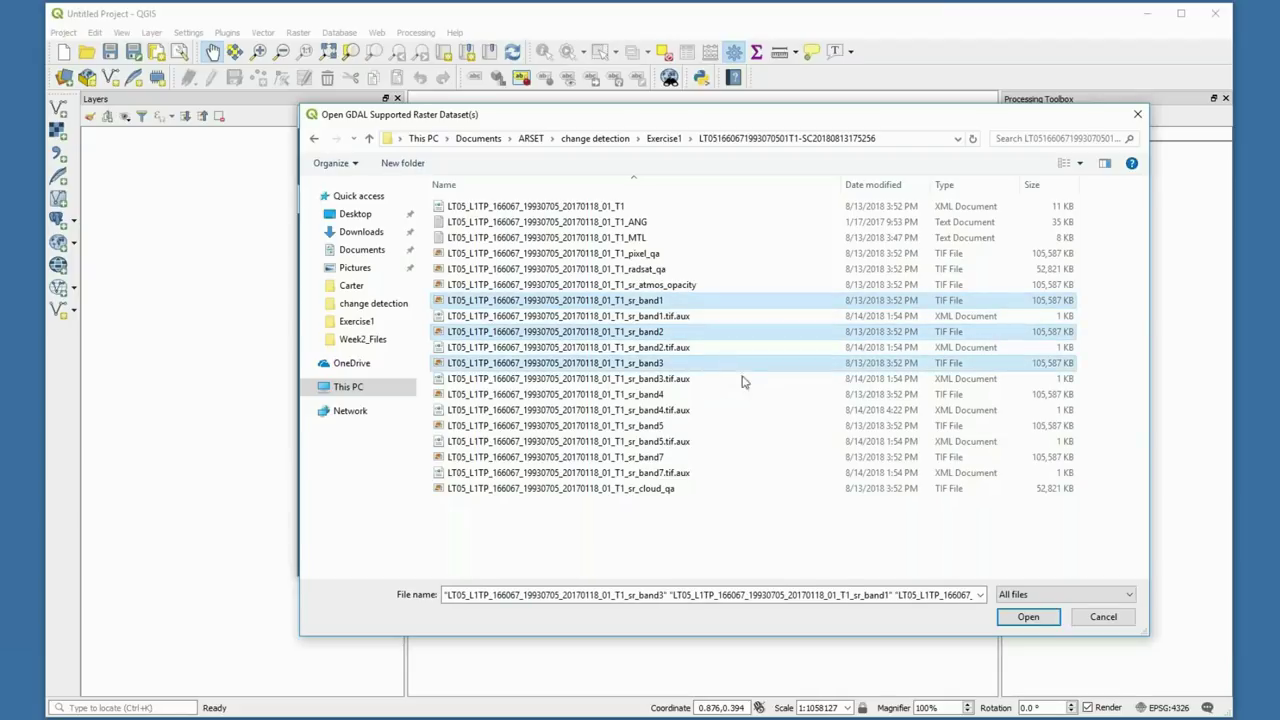
pyautogui.keyDown('ctrl'); pyautogui.click(740, 395); pyautogui.keyUp('ctrl')
pyautogui.keyDown('ctrl'); pyautogui.click(763, 428); pyautogui.keyUp('ctrl')
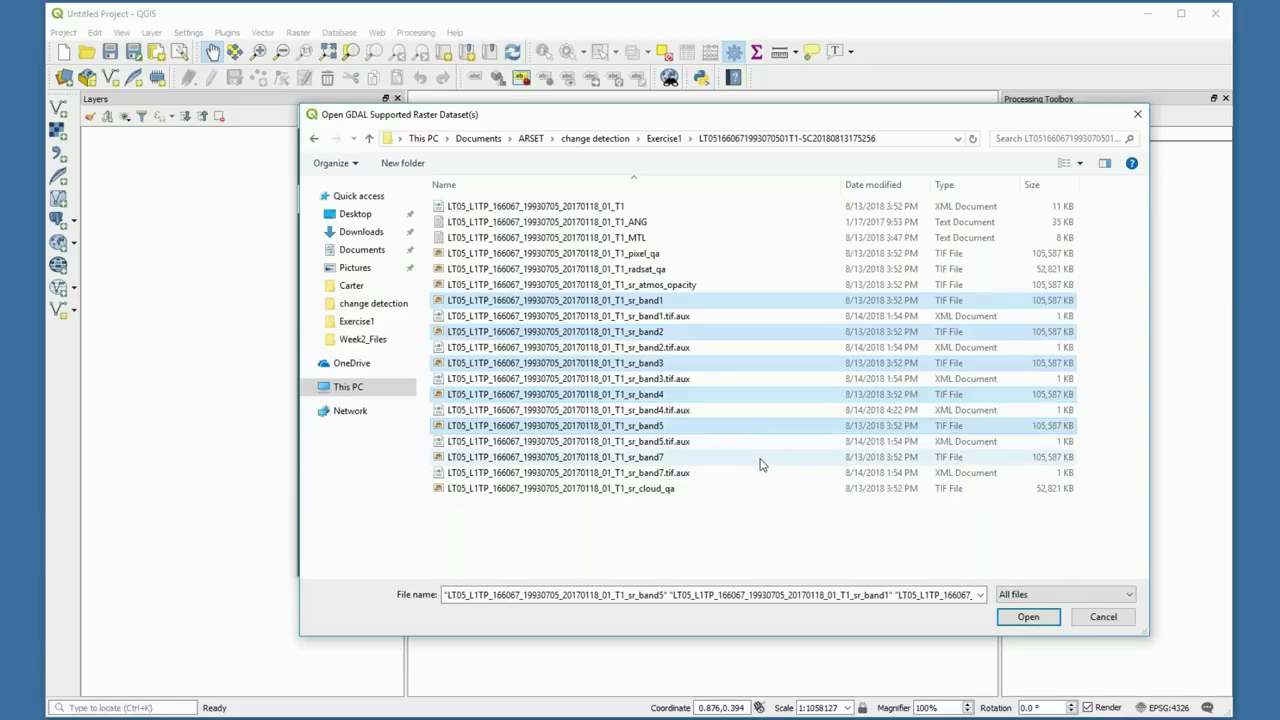
pyautogui.keyDown('ctrl'); pyautogui.click(760, 464); pyautogui.keyUp('ctrl')
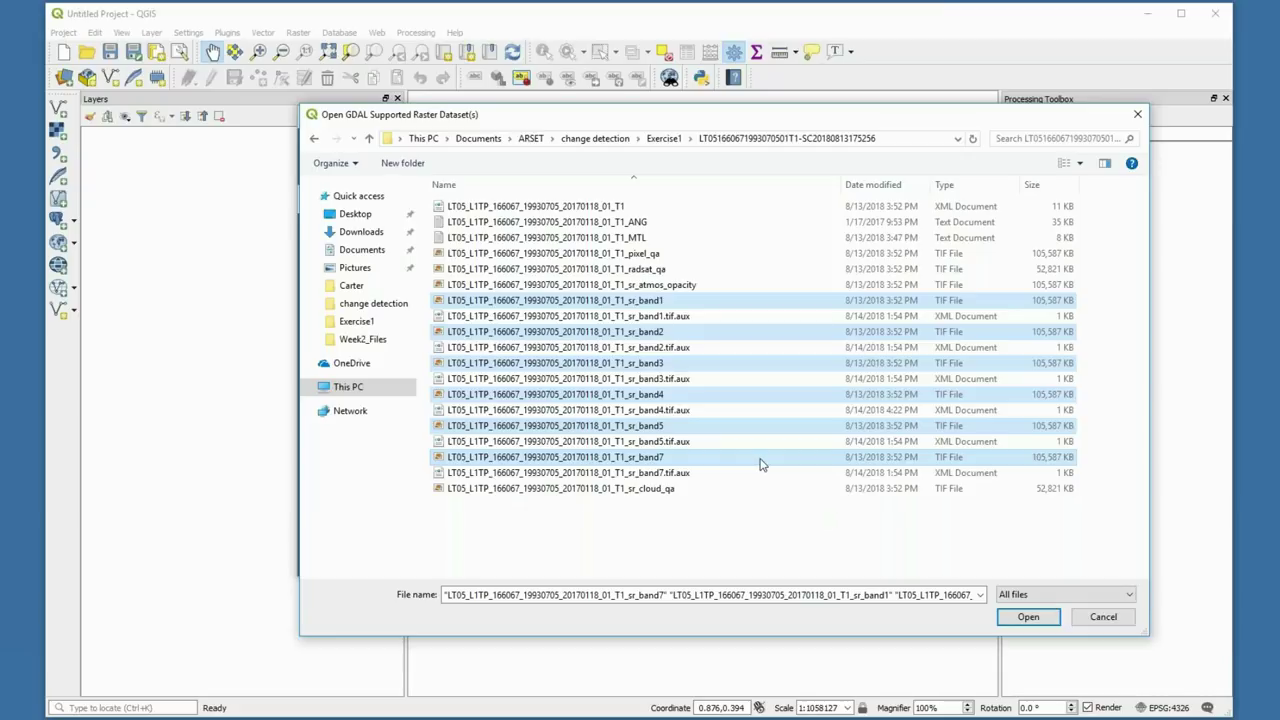
pyautogui.click(1033, 620)
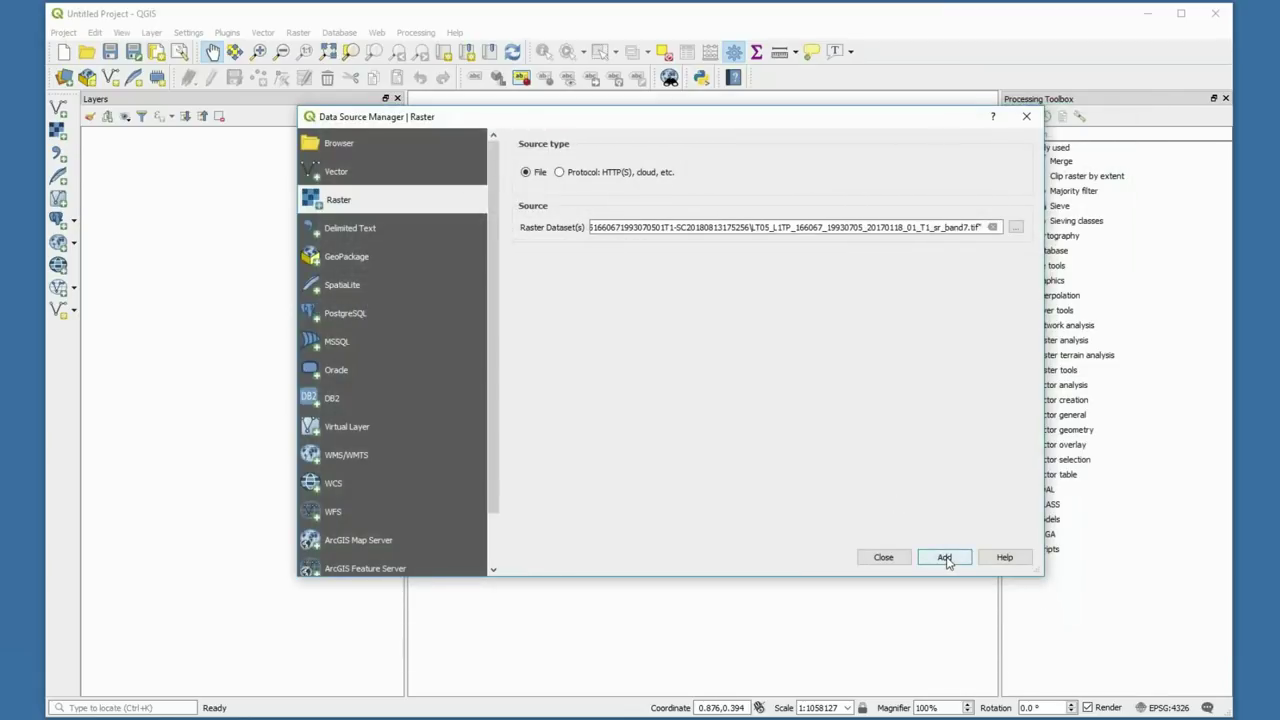
pyautogui.click(944, 557)
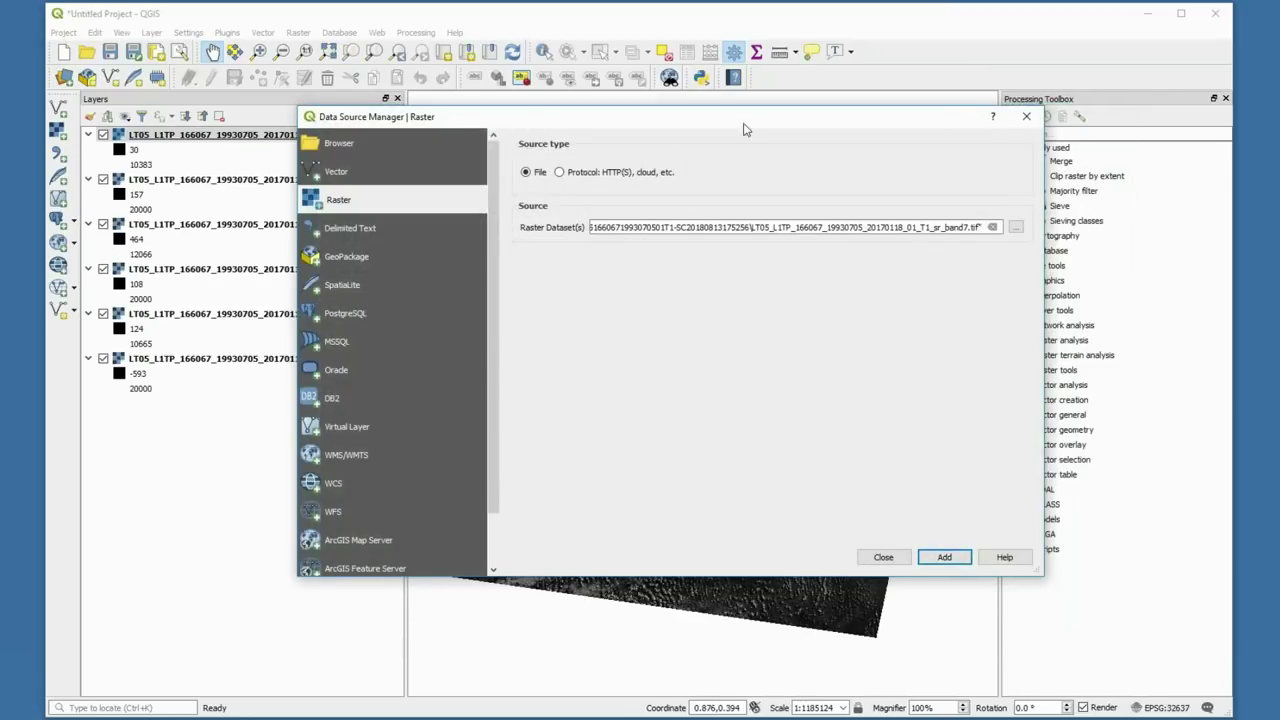
pyautogui.moveTo(719, 122); pyautogui.dragTo(782, 153)
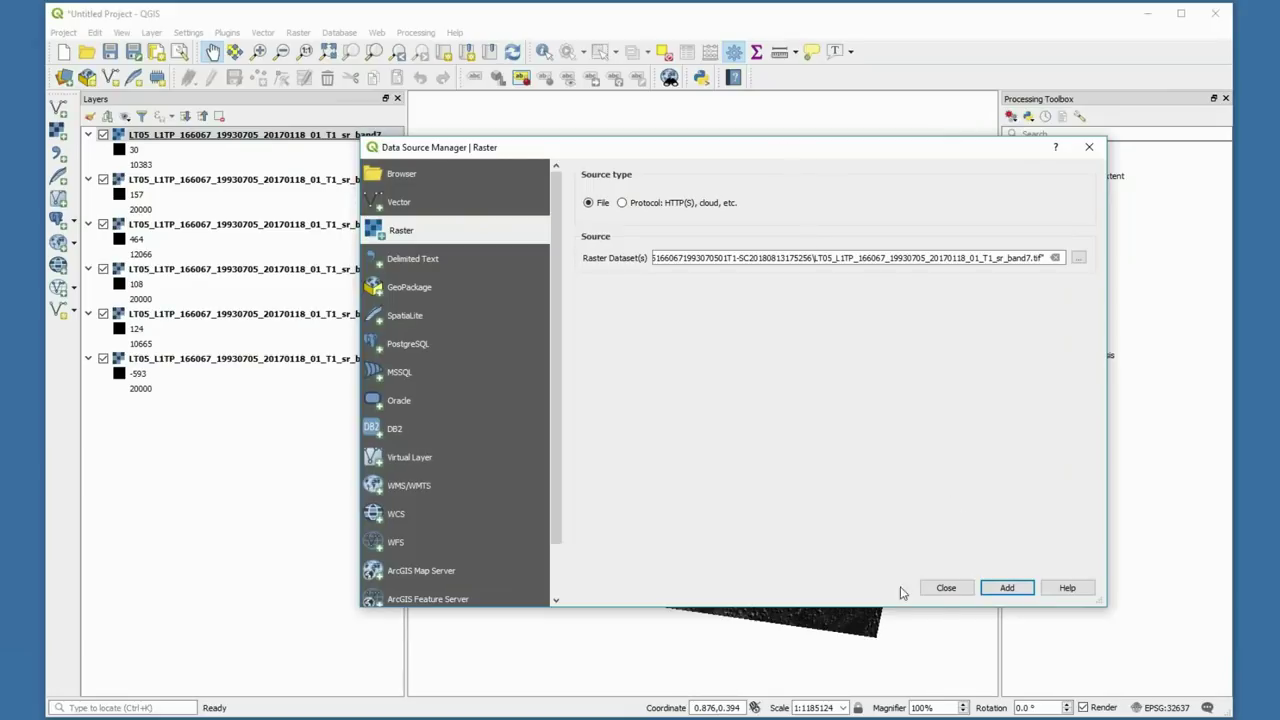
pyautogui.click(946, 588)
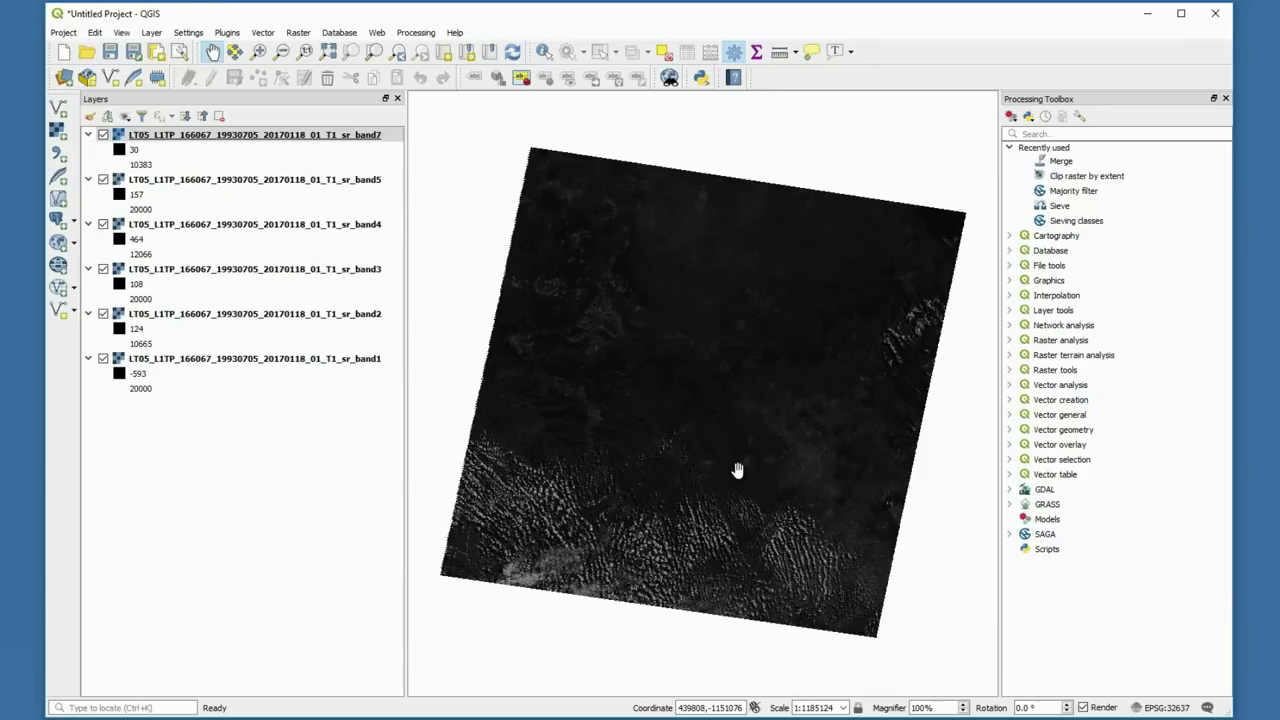
# Launch the Raster > Miscellaneous > Merge tool and centre its window.
pyautogui.click(301, 36)
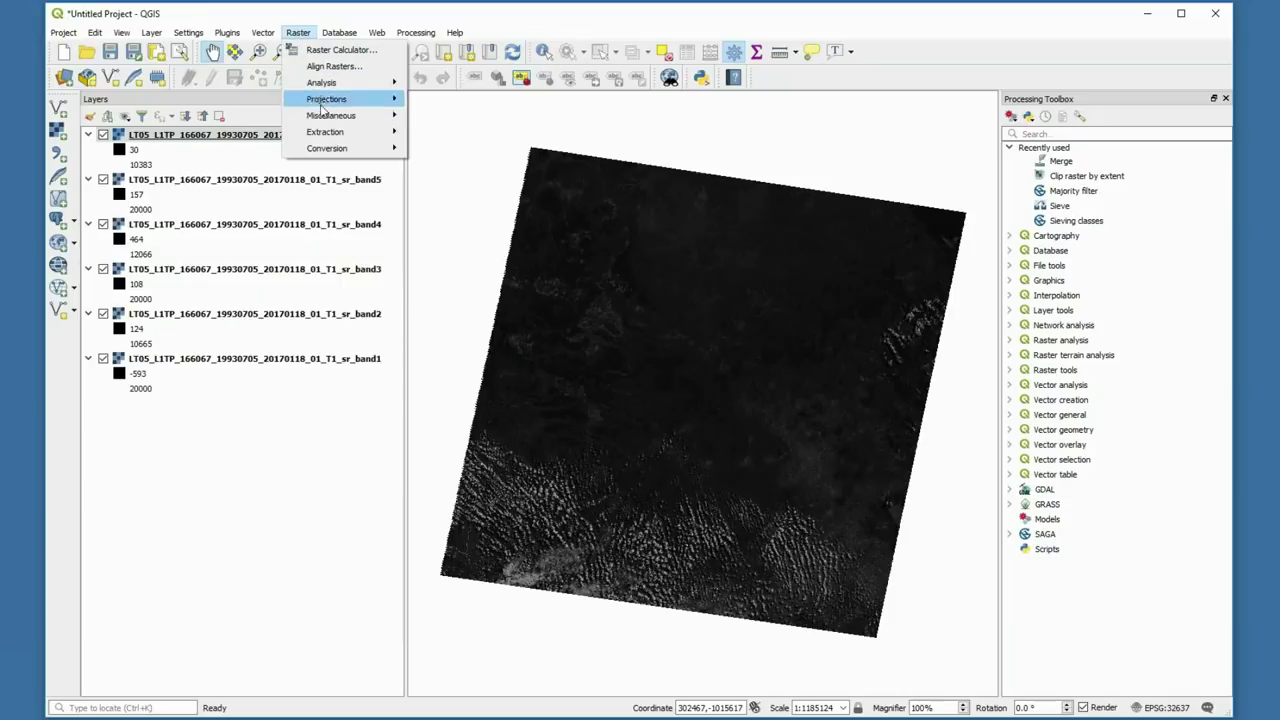
pyautogui.moveTo(322, 117)
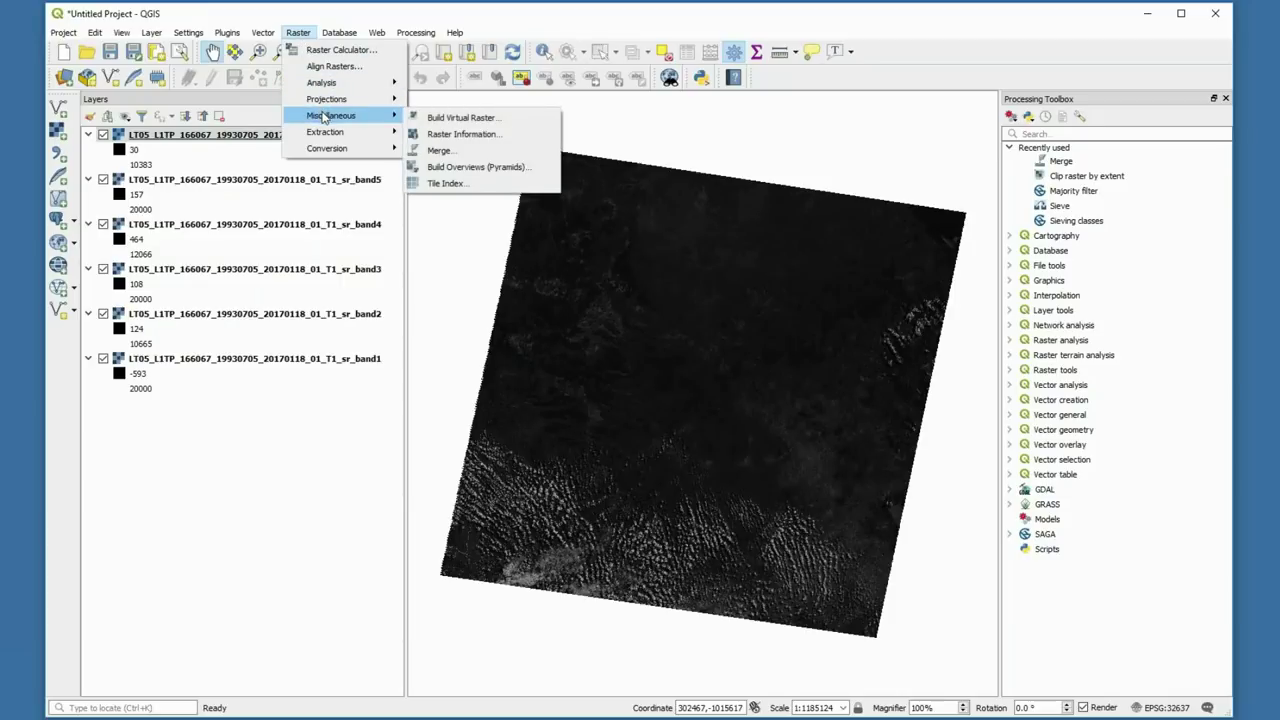
pyautogui.click(452, 154)
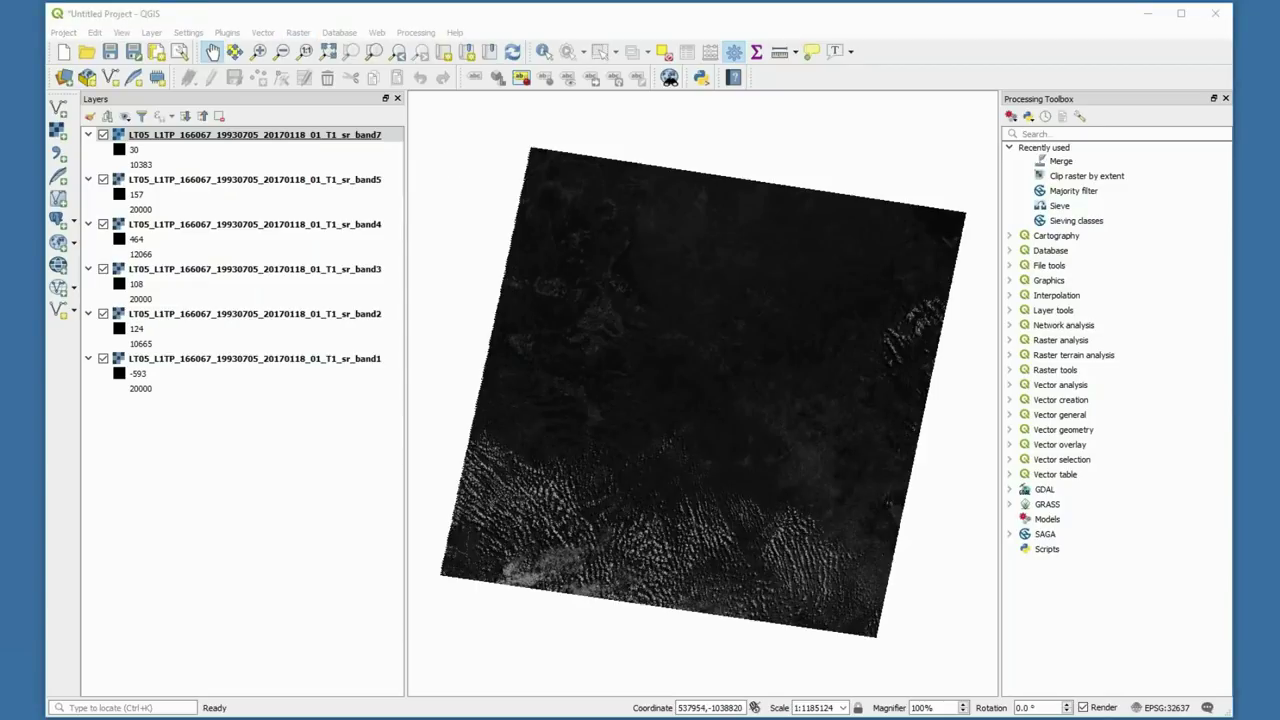
pyautogui.moveTo(1100, 196); pyautogui.dragTo(740, 103)
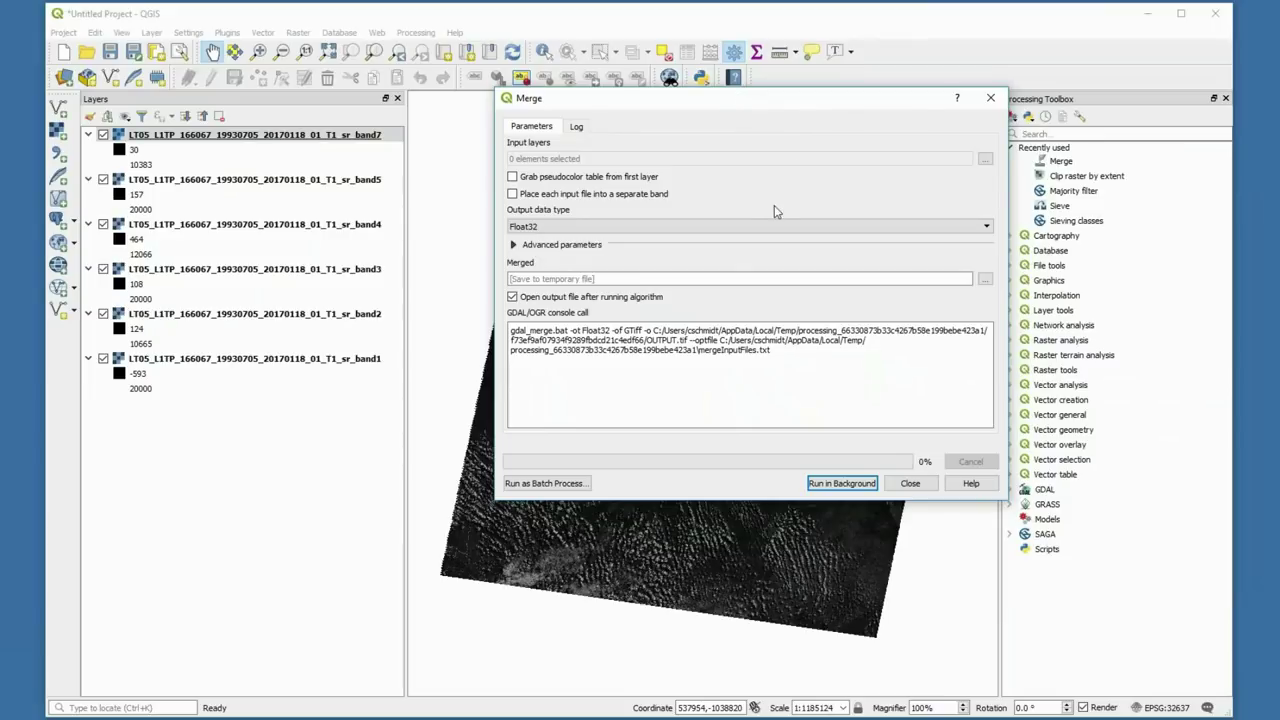
# Select all six band layers as the Merge input layers.
pyautogui.click(985, 160)
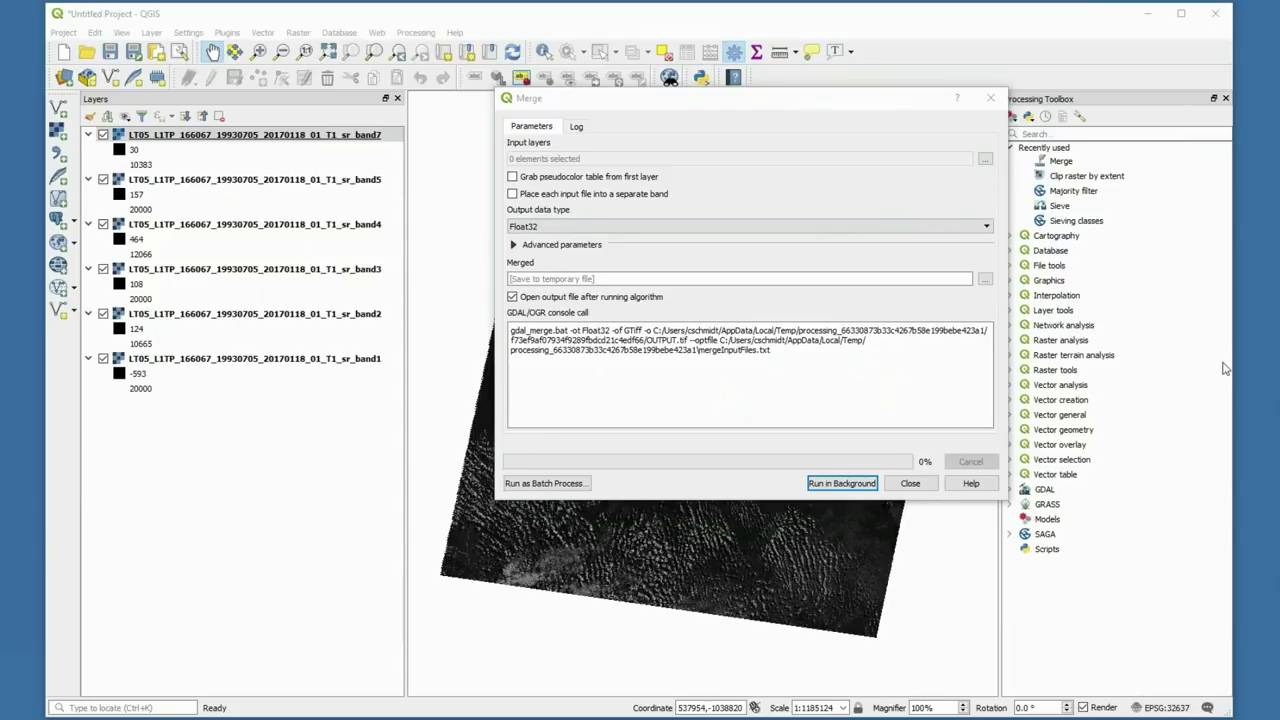
pyautogui.moveTo(800, 299); pyautogui.dragTo(714, 391)
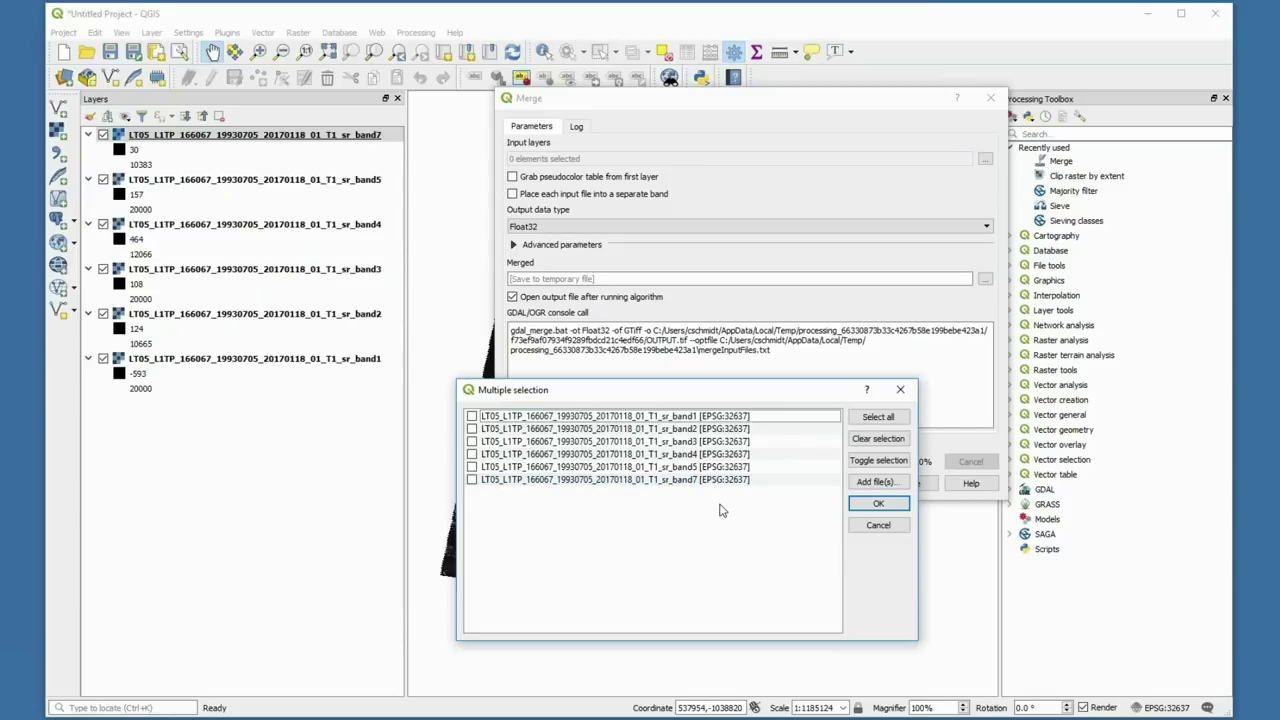
pyautogui.click(882, 422)
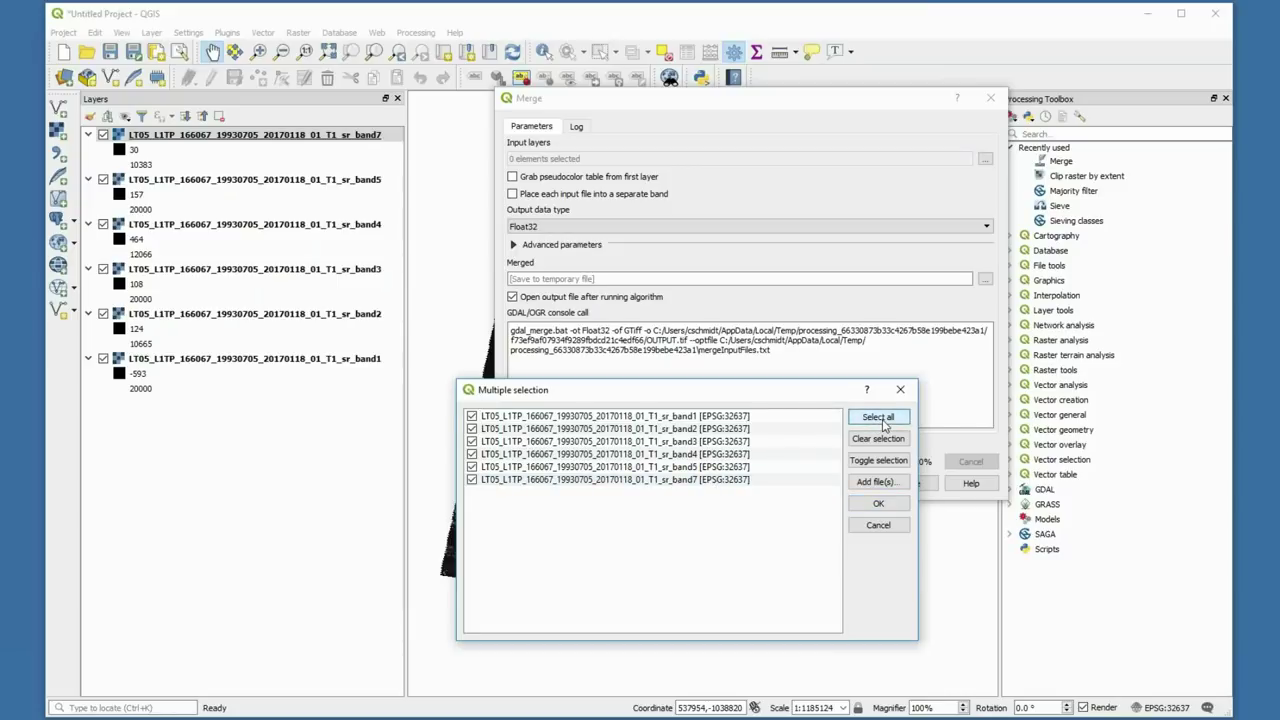
pyautogui.click(878, 503)
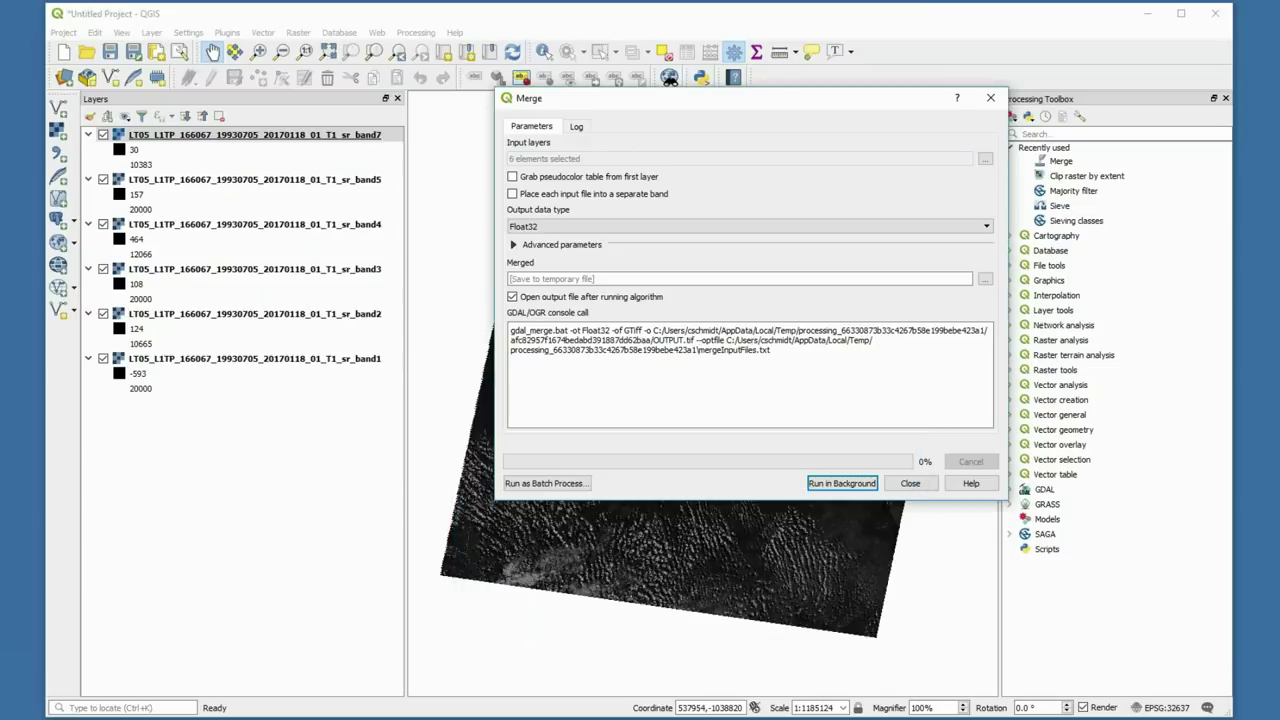
# Tick 'Place each input file into a separate band', cancel the save-to-file choice, and close Merge.
pyautogui.click(513, 194)
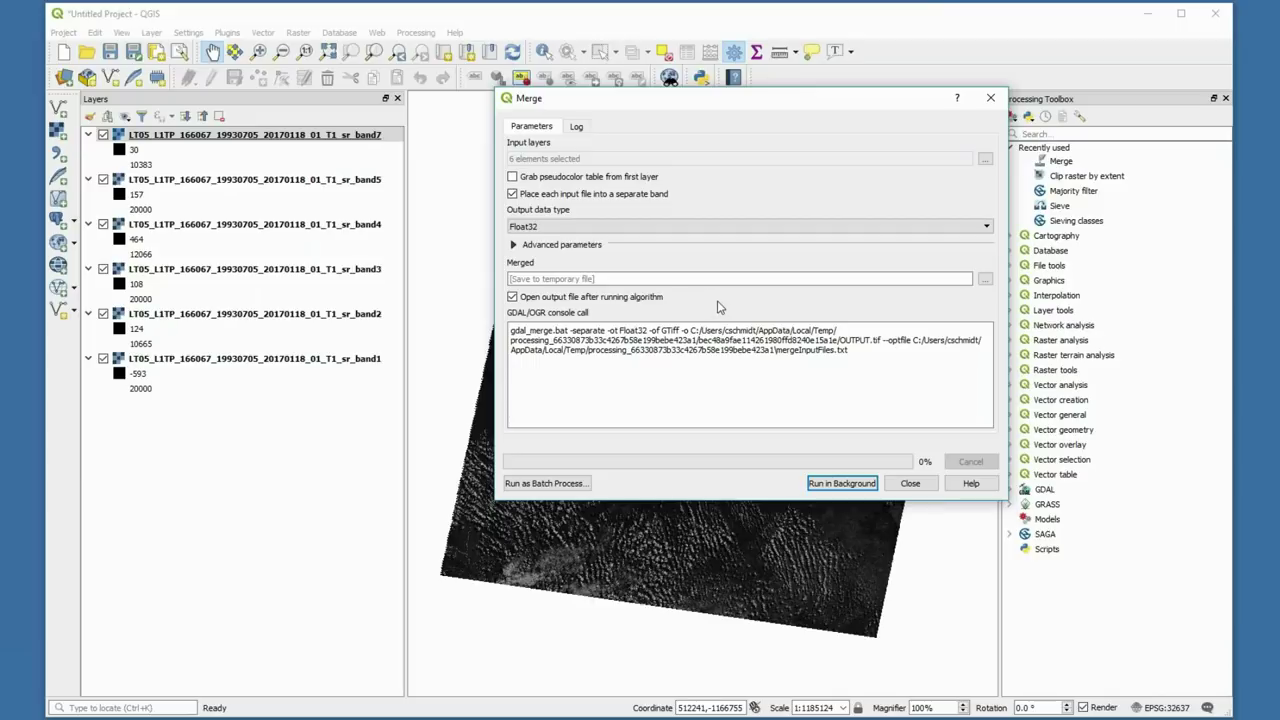
pyautogui.click(985, 279)
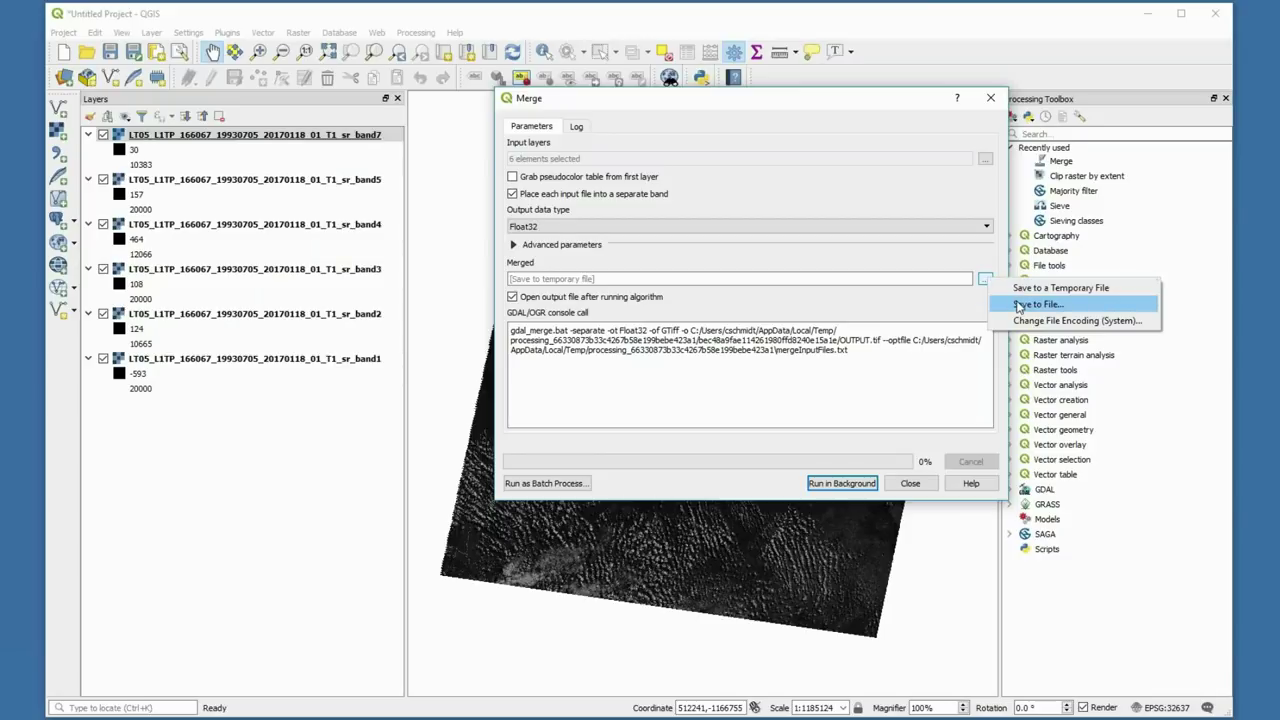
pyautogui.click(1020, 304)
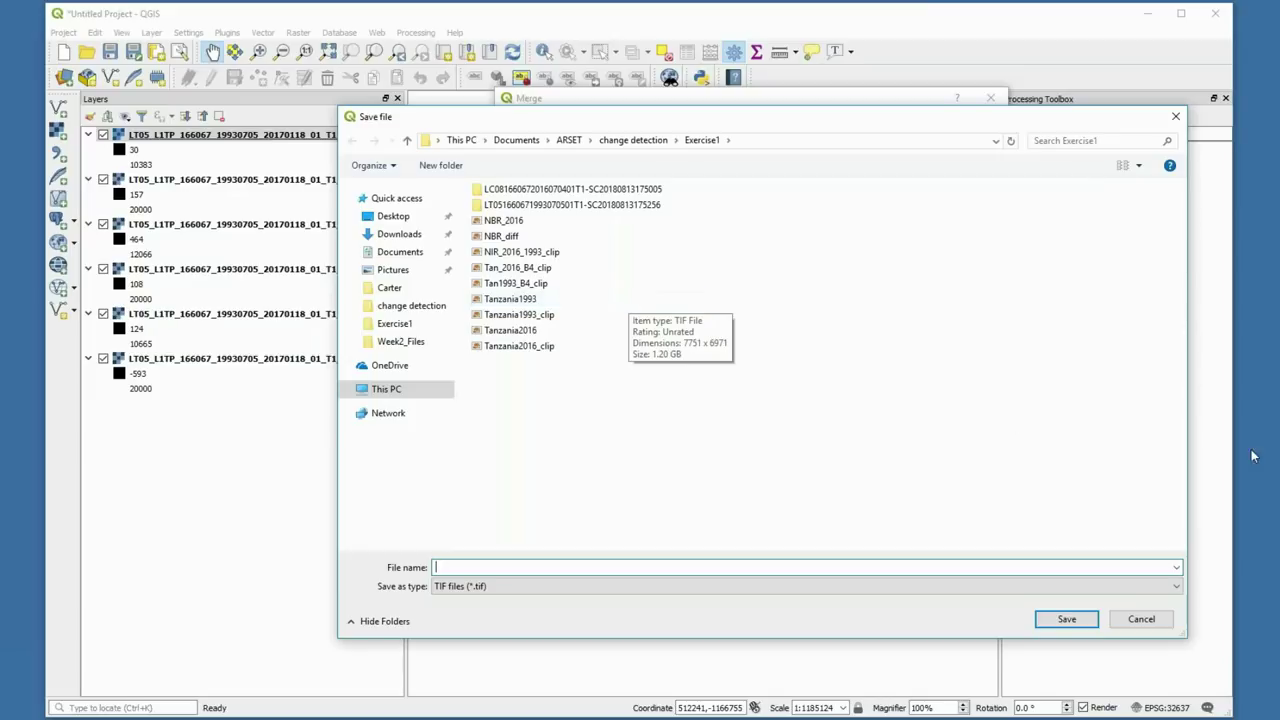
pyautogui.click(1140, 621)
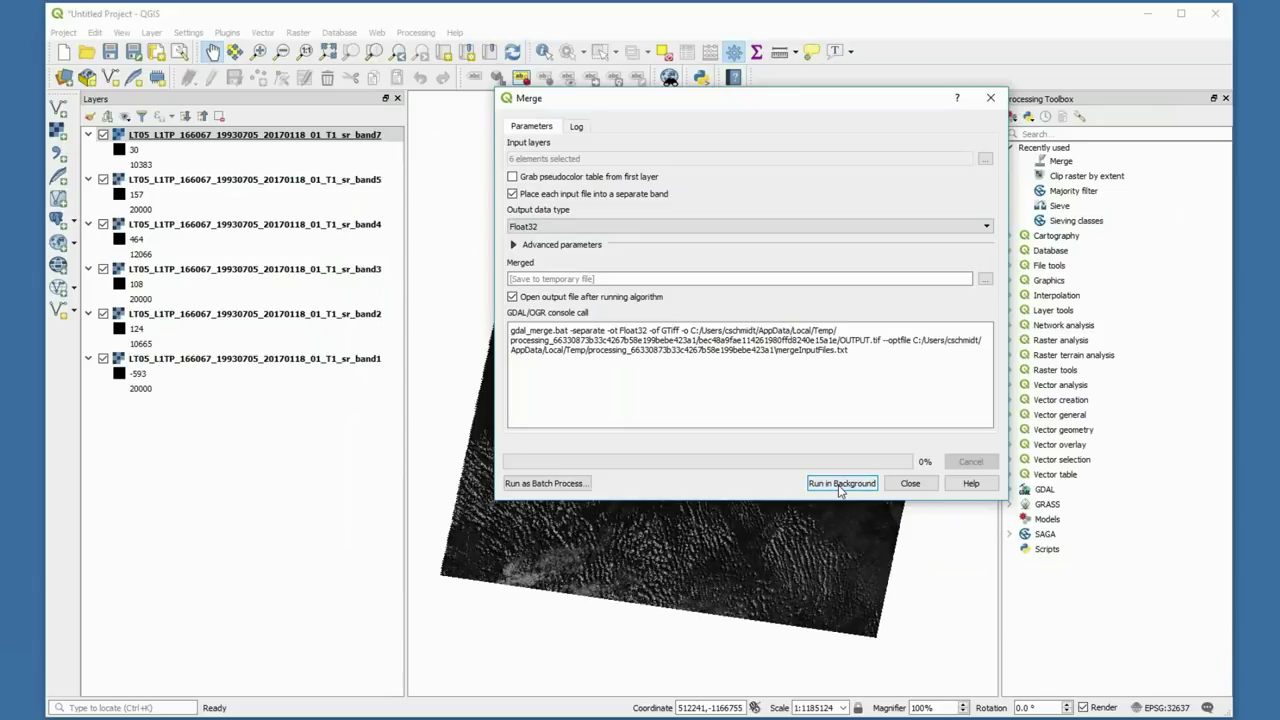
pyautogui.click(910, 484)
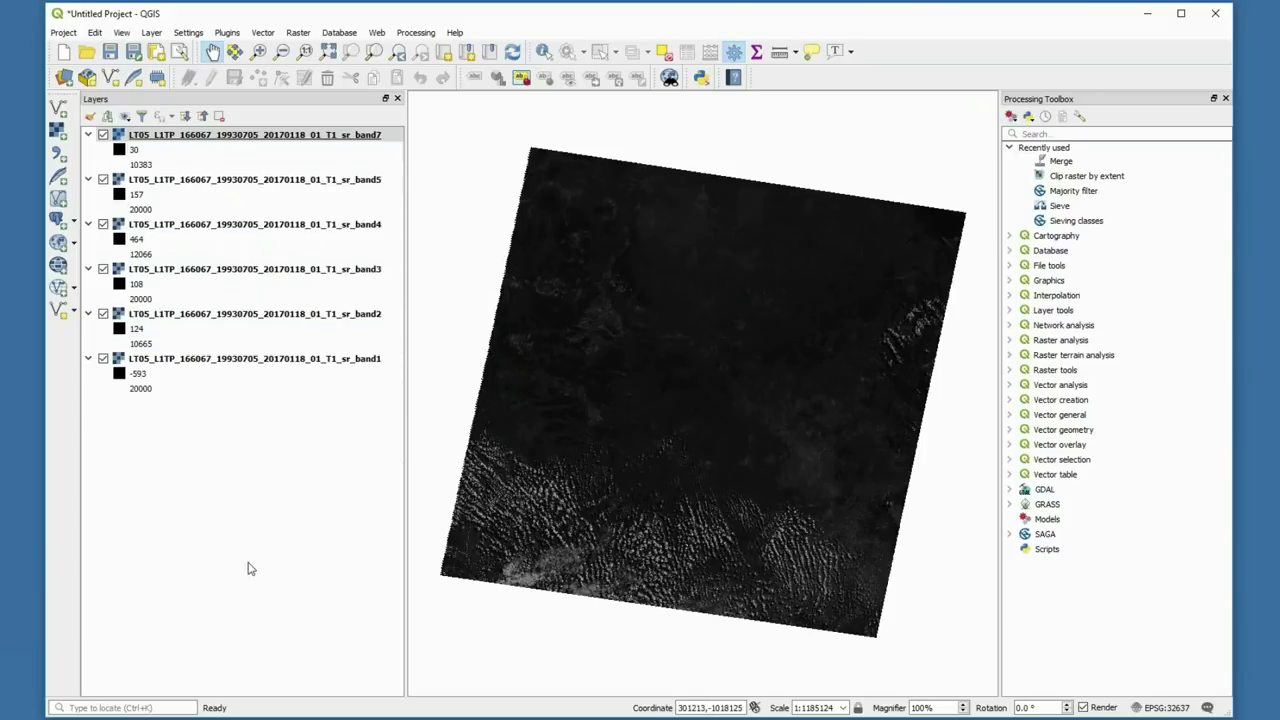
# Load Tanzania1993.tif from the Exercise1 folder as a new raster layer.
pyautogui.click(58, 131)
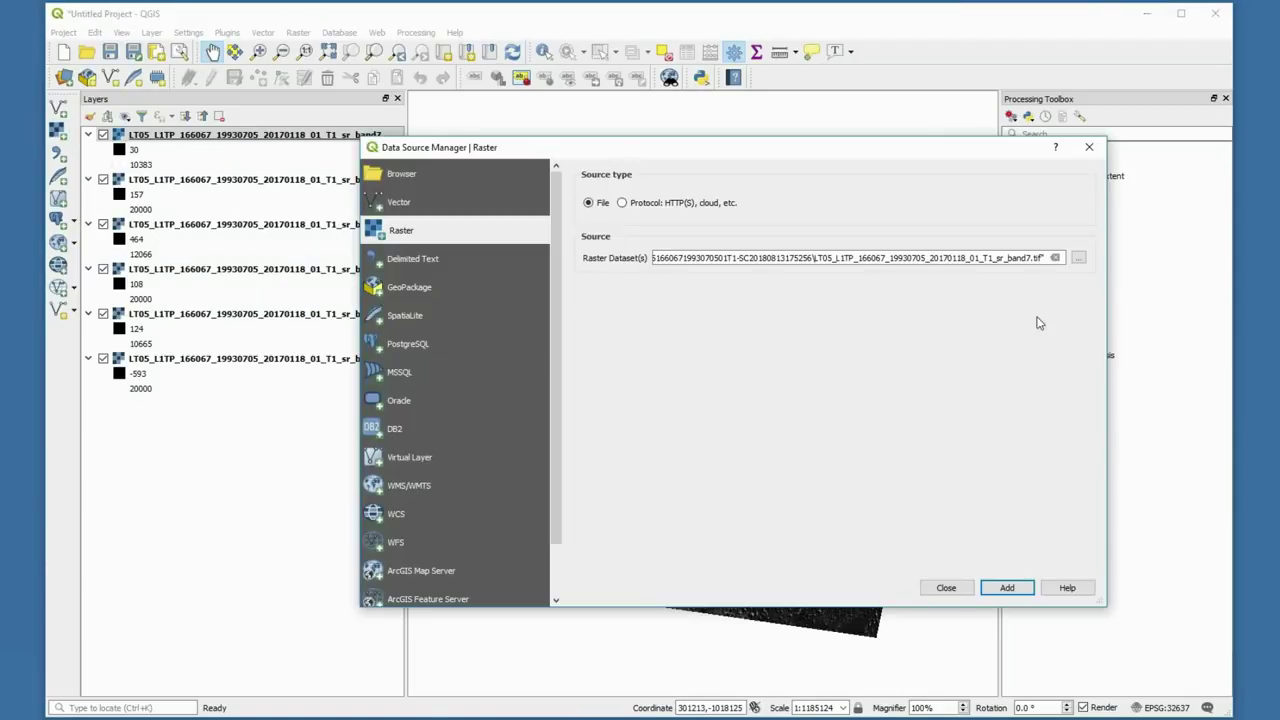
pyautogui.click(1054, 257)
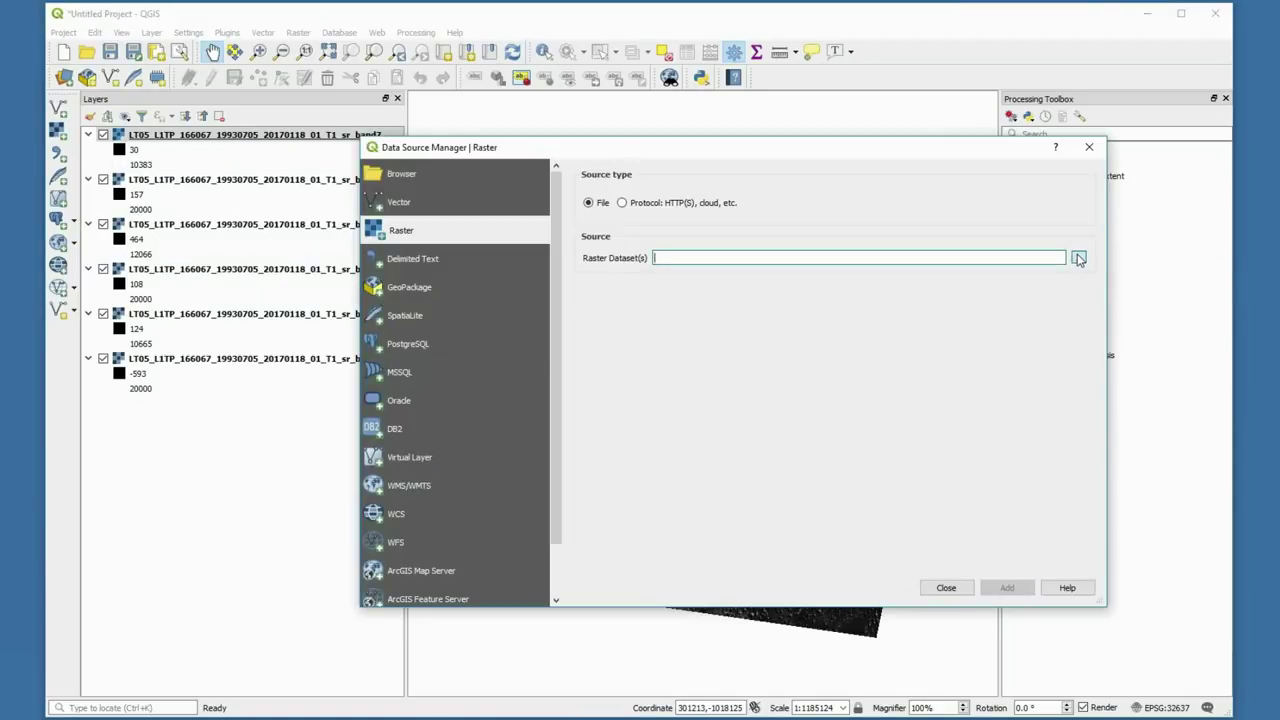
pyautogui.click(1078, 258)
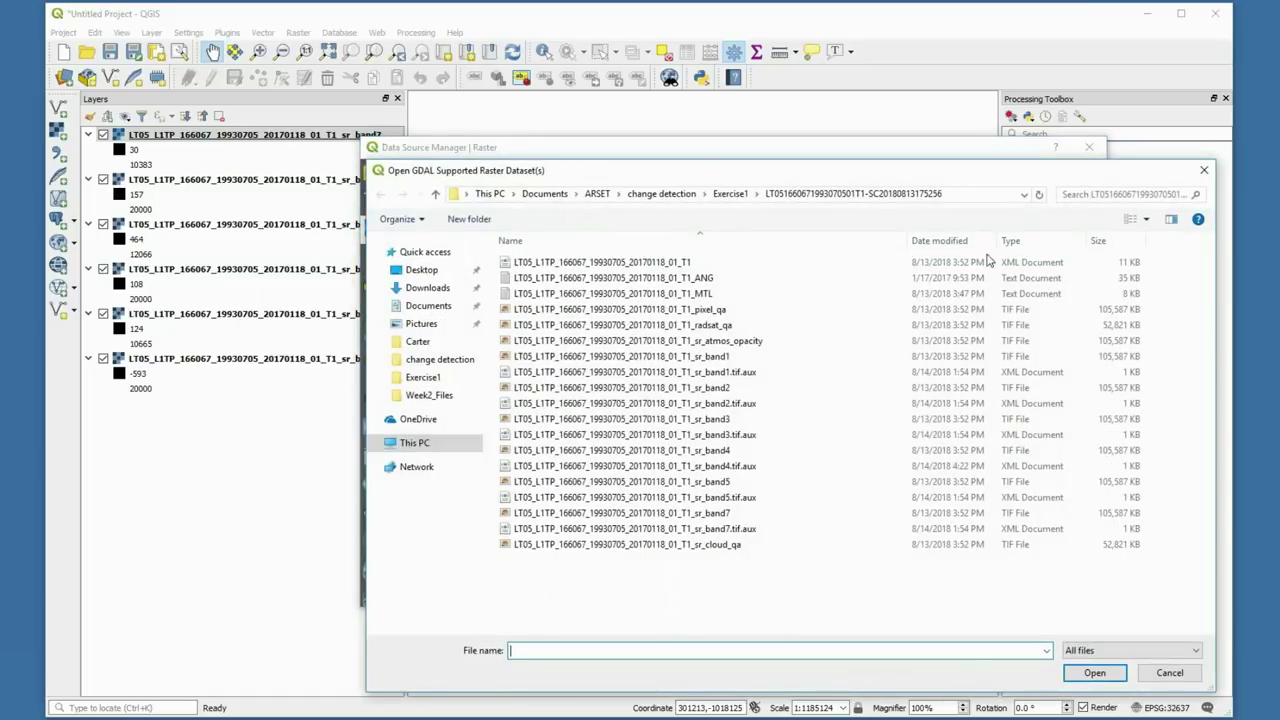
pyautogui.click(724, 196)
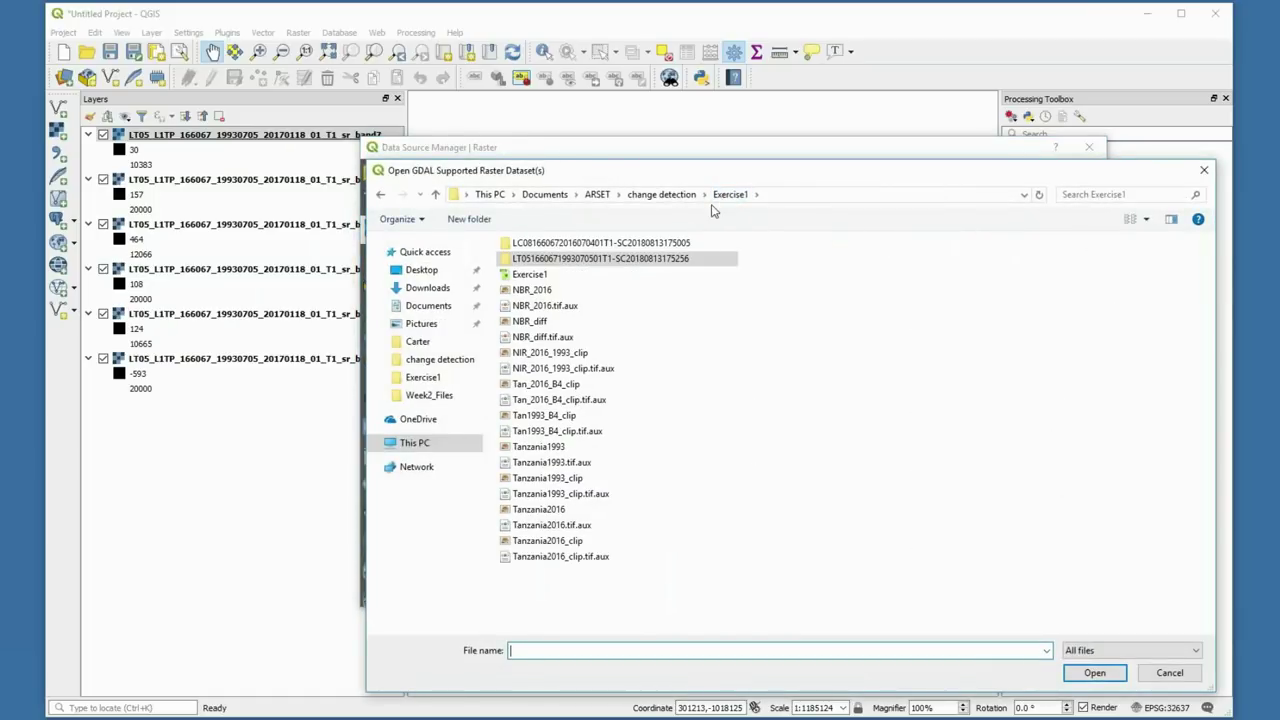
pyautogui.click(621, 449)
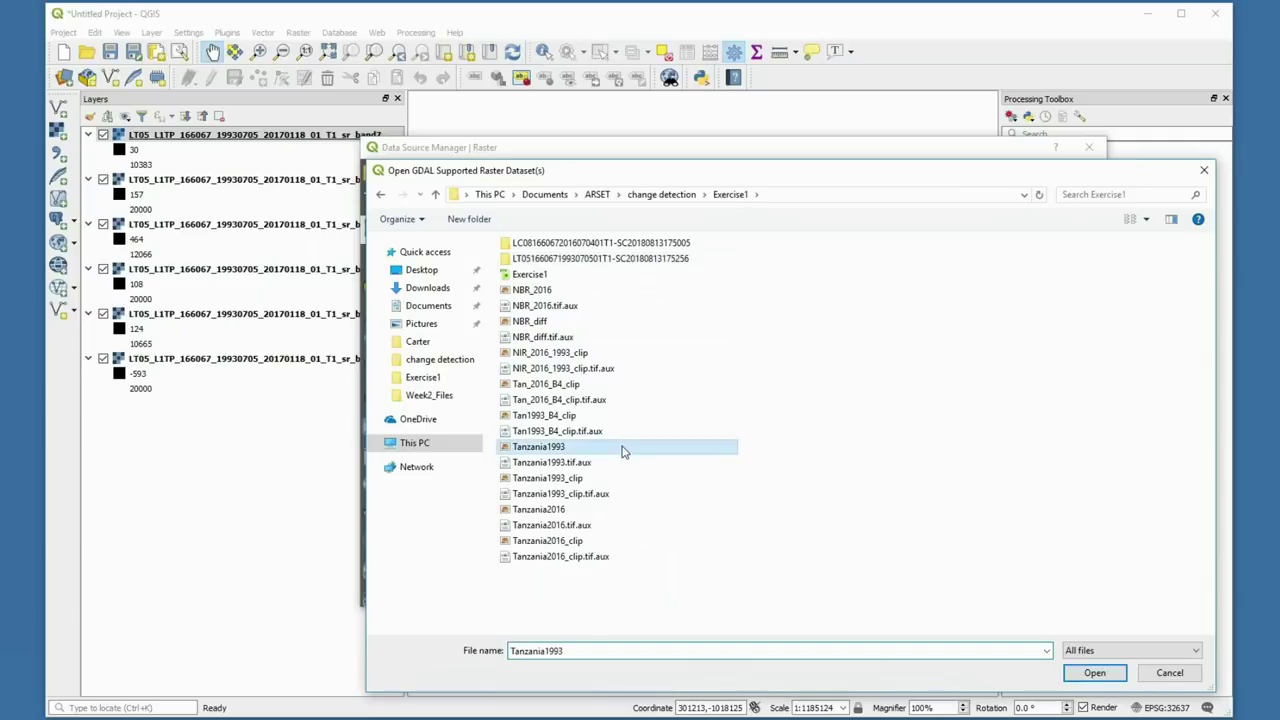
pyautogui.click(1094, 676)
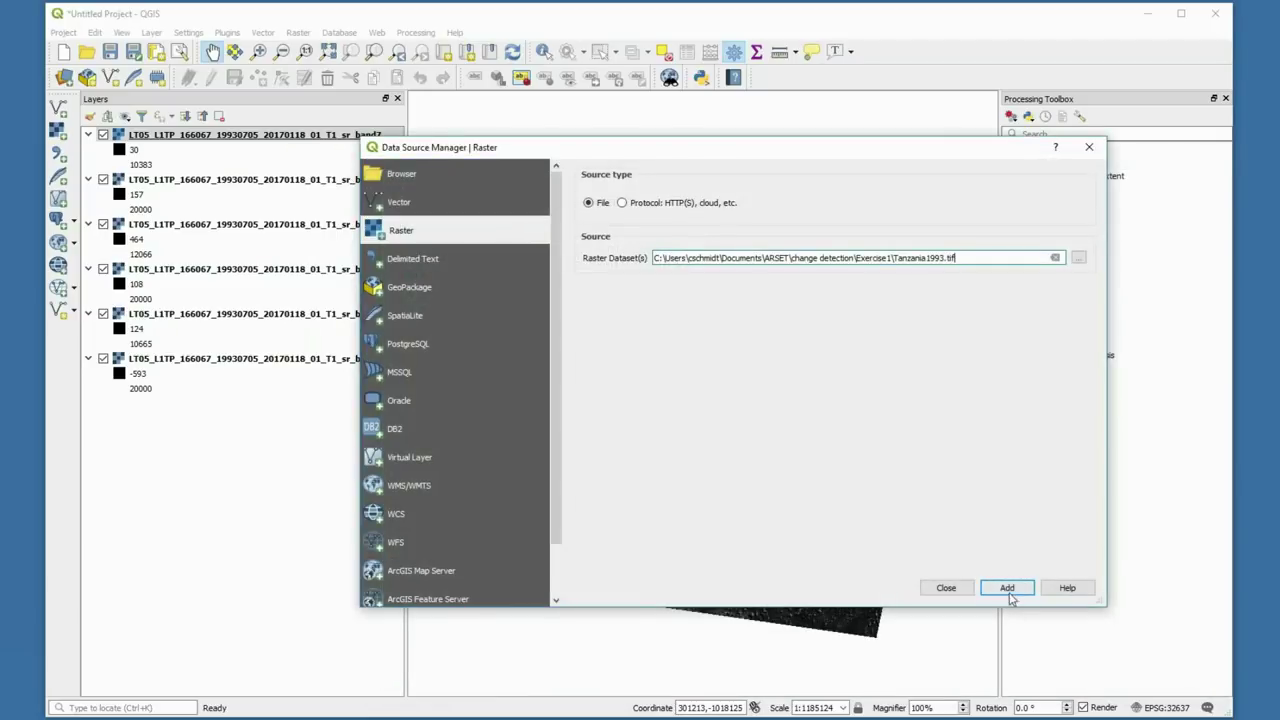
pyautogui.click(1007, 590)
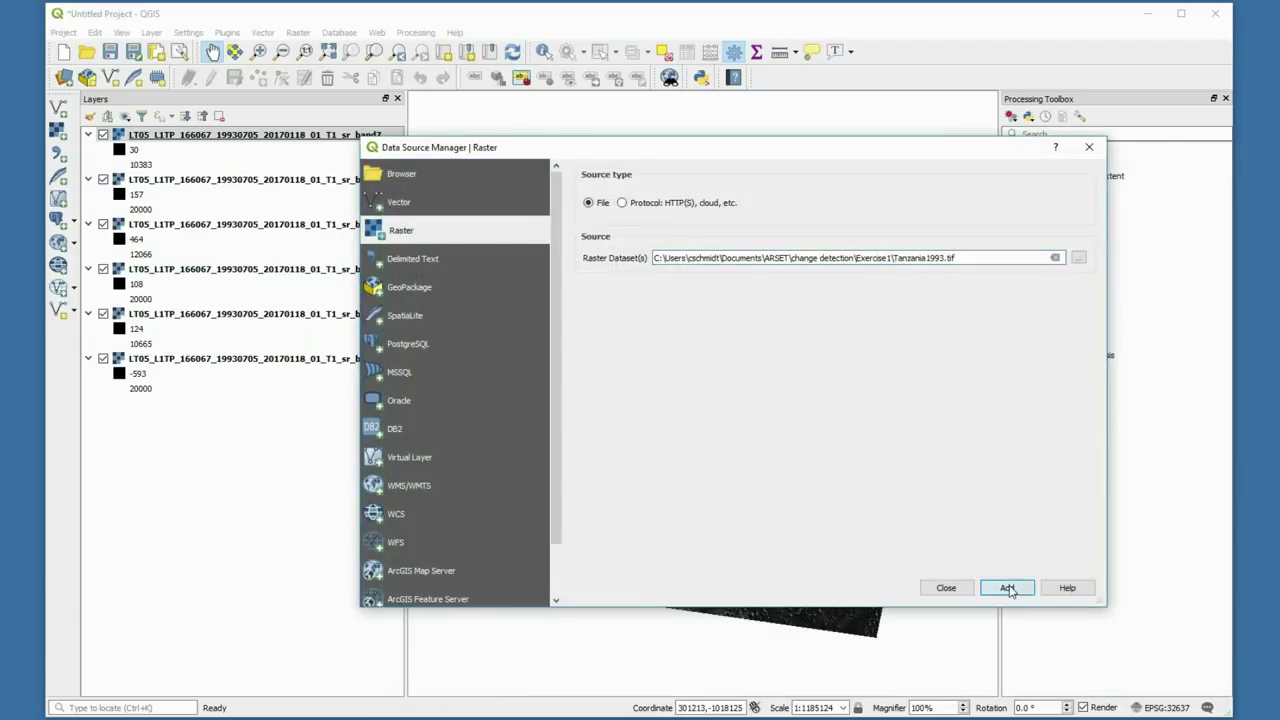
pyautogui.click(945, 589)
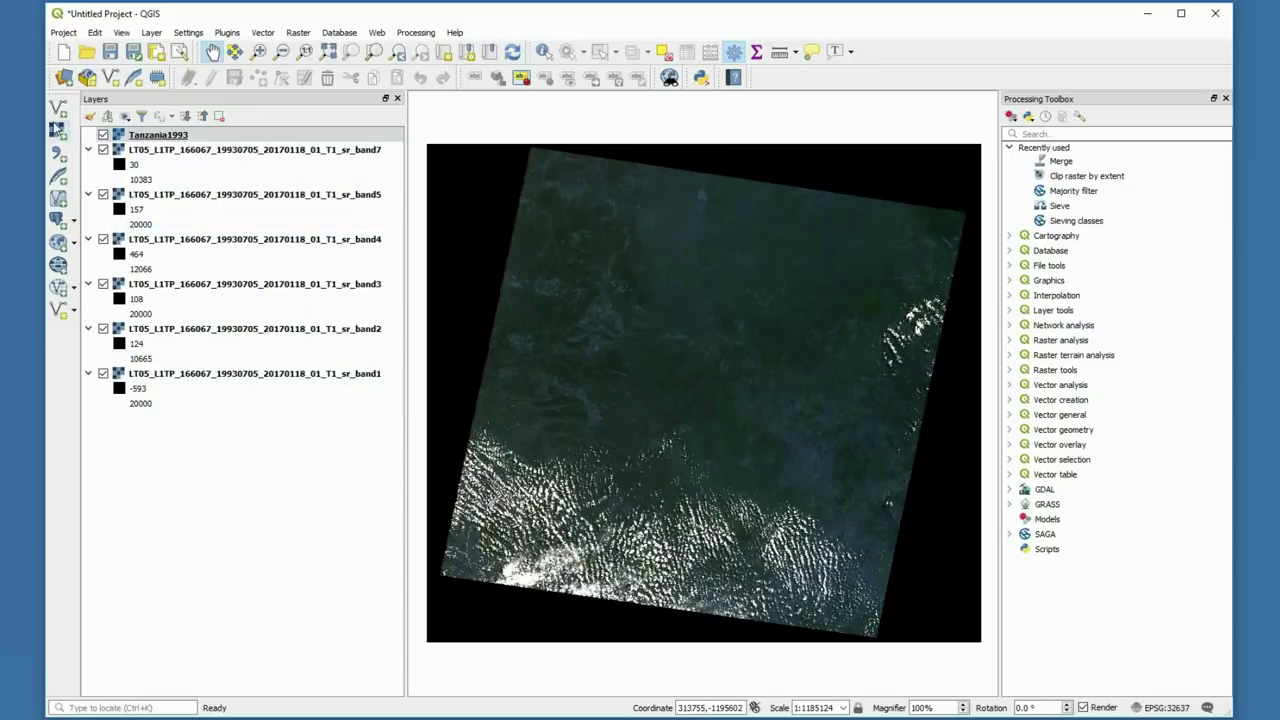
pyautogui.click(57, 131)
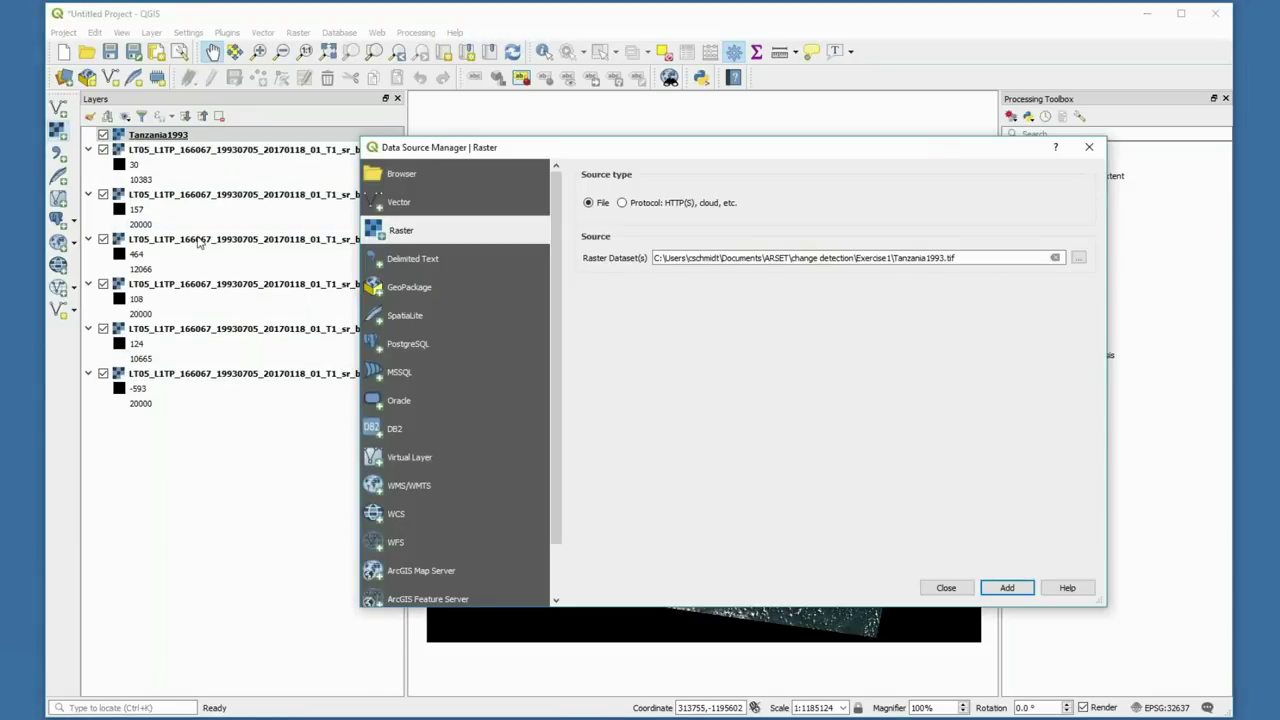
# Load the 2016 LC08 surface-reflectance bands sr_band1 through sr_band7 as raster layers.
pyautogui.click(1054, 257)
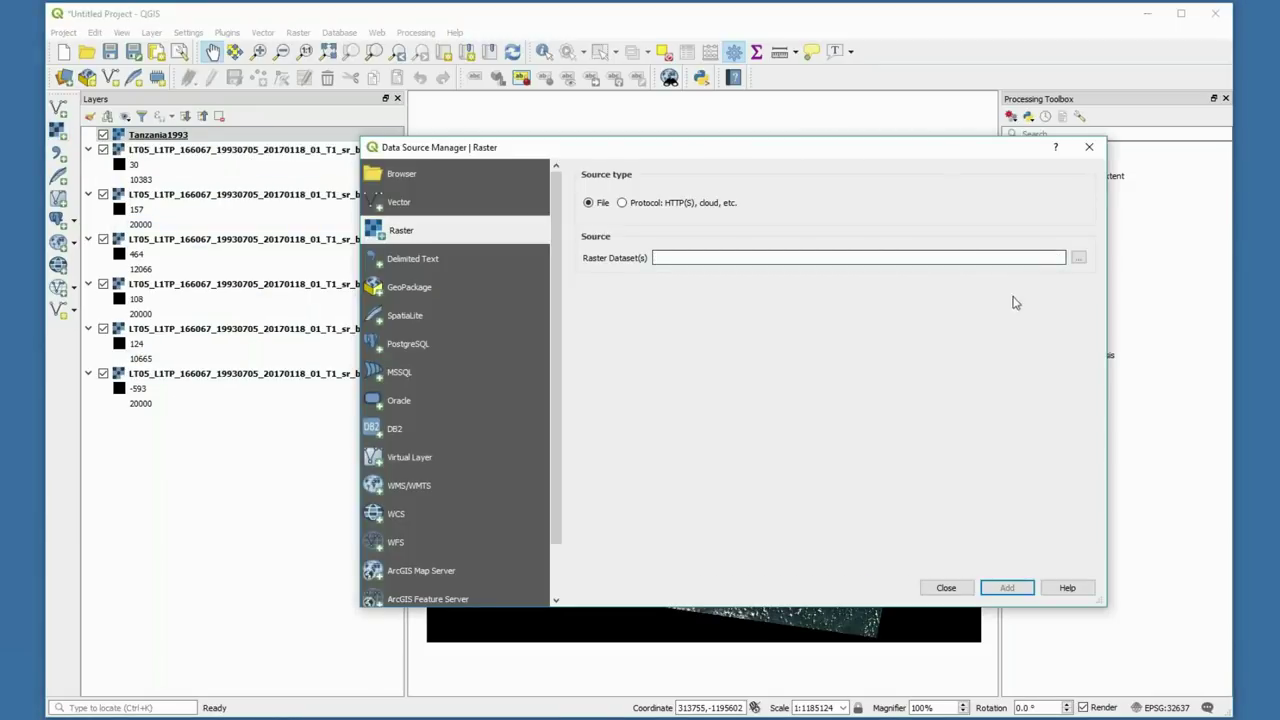
pyautogui.click(1078, 258)
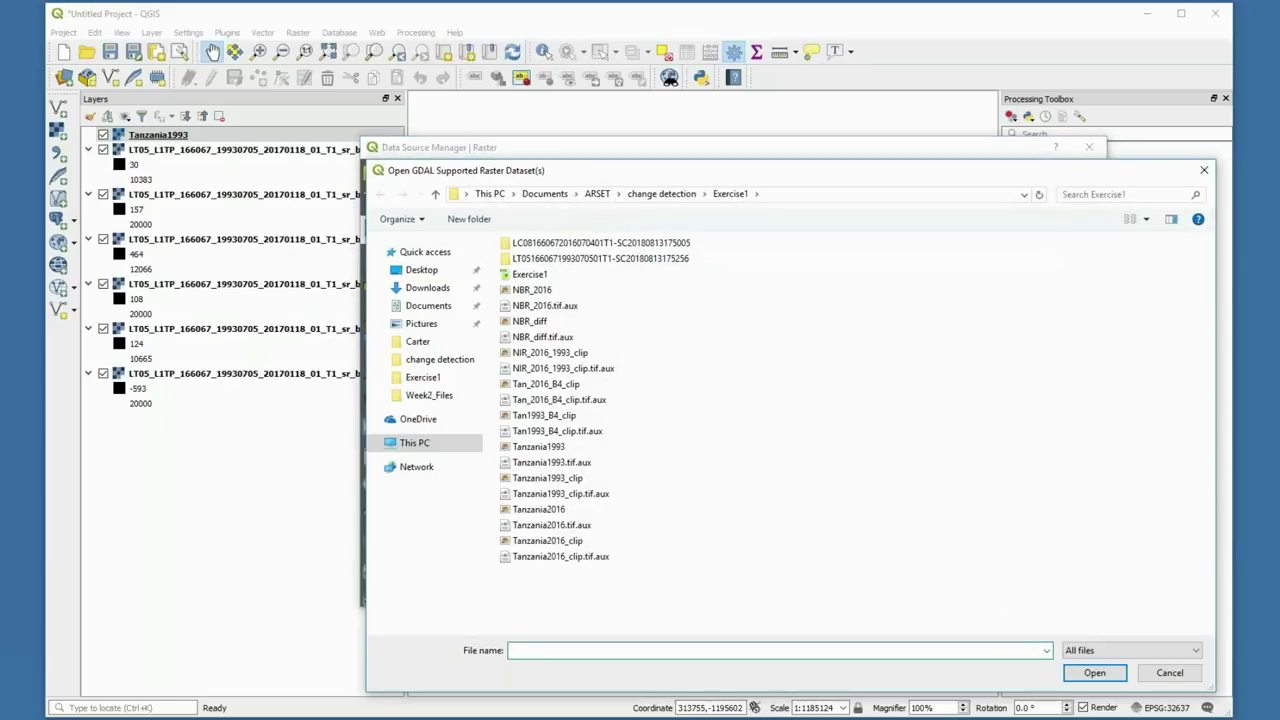
pyautogui.doubleClick(648, 243)
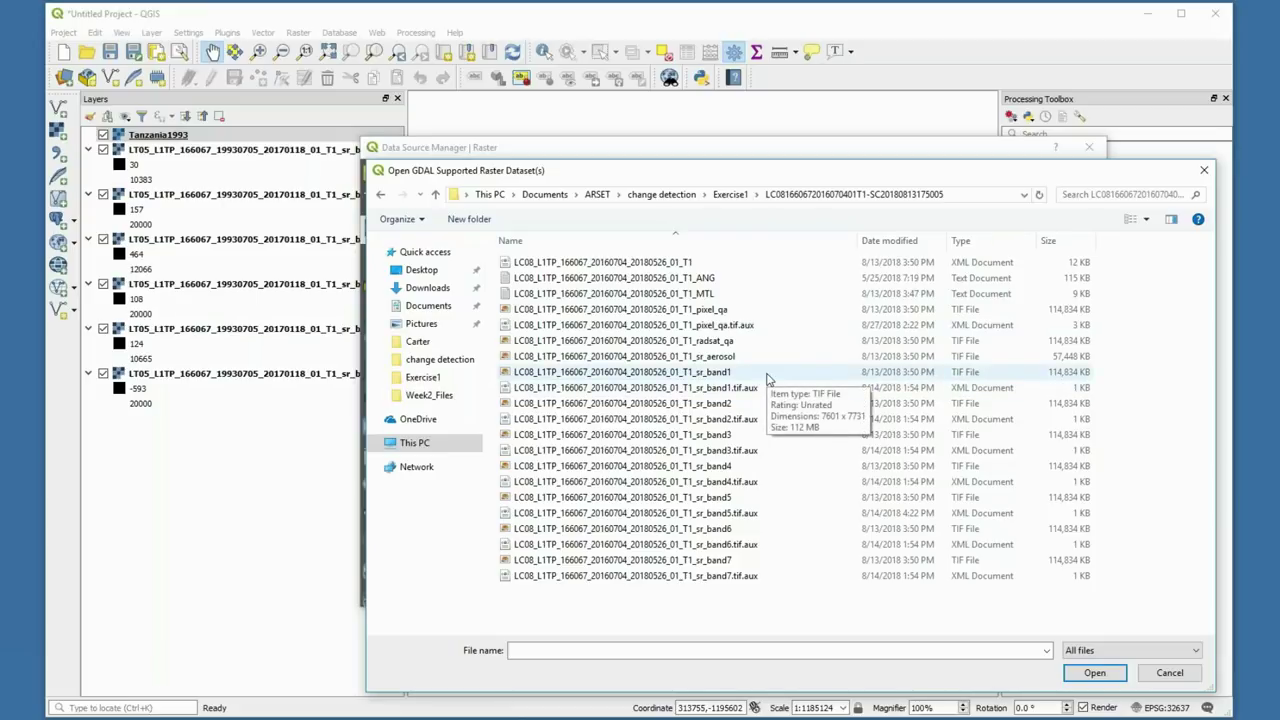
pyautogui.click(768, 378)
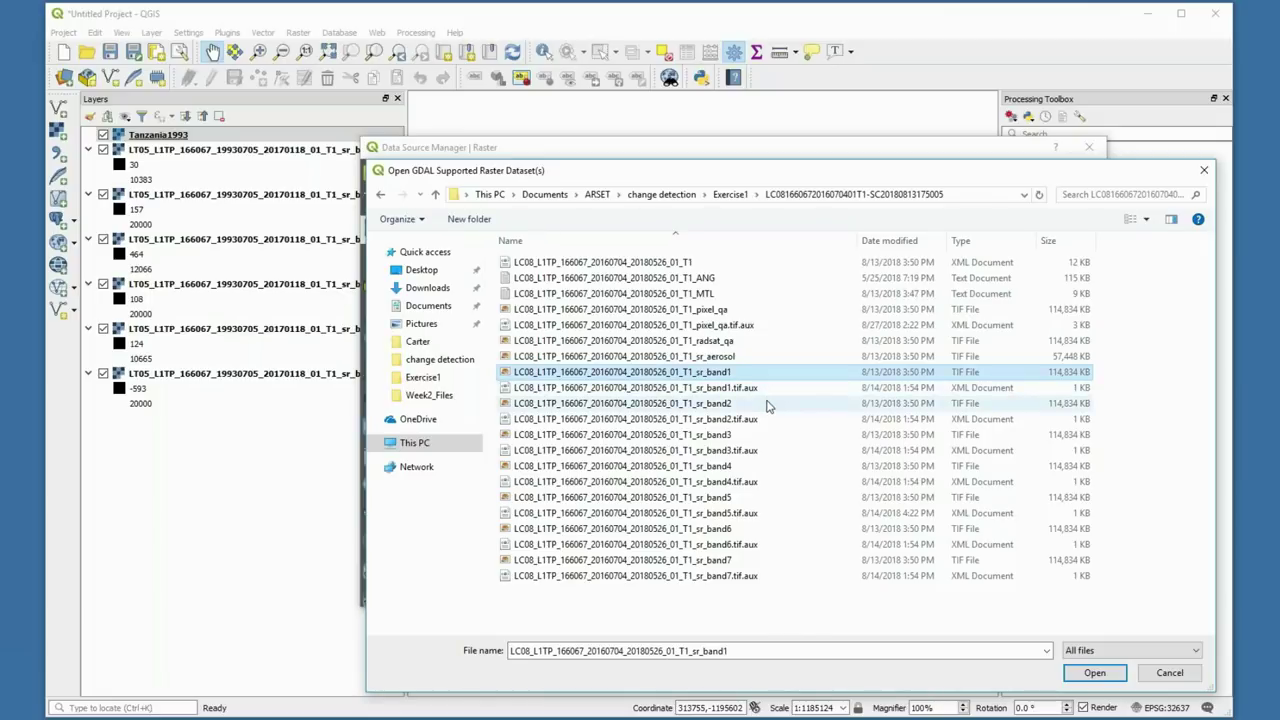
pyautogui.keyDown('ctrl'); pyautogui.click(766, 403); pyautogui.keyUp('ctrl')
pyautogui.keyDown('ctrl'); pyautogui.click(777, 435); pyautogui.keyUp('ctrl')
pyautogui.keyDown('ctrl'); pyautogui.click(785, 468); pyautogui.keyUp('ctrl')
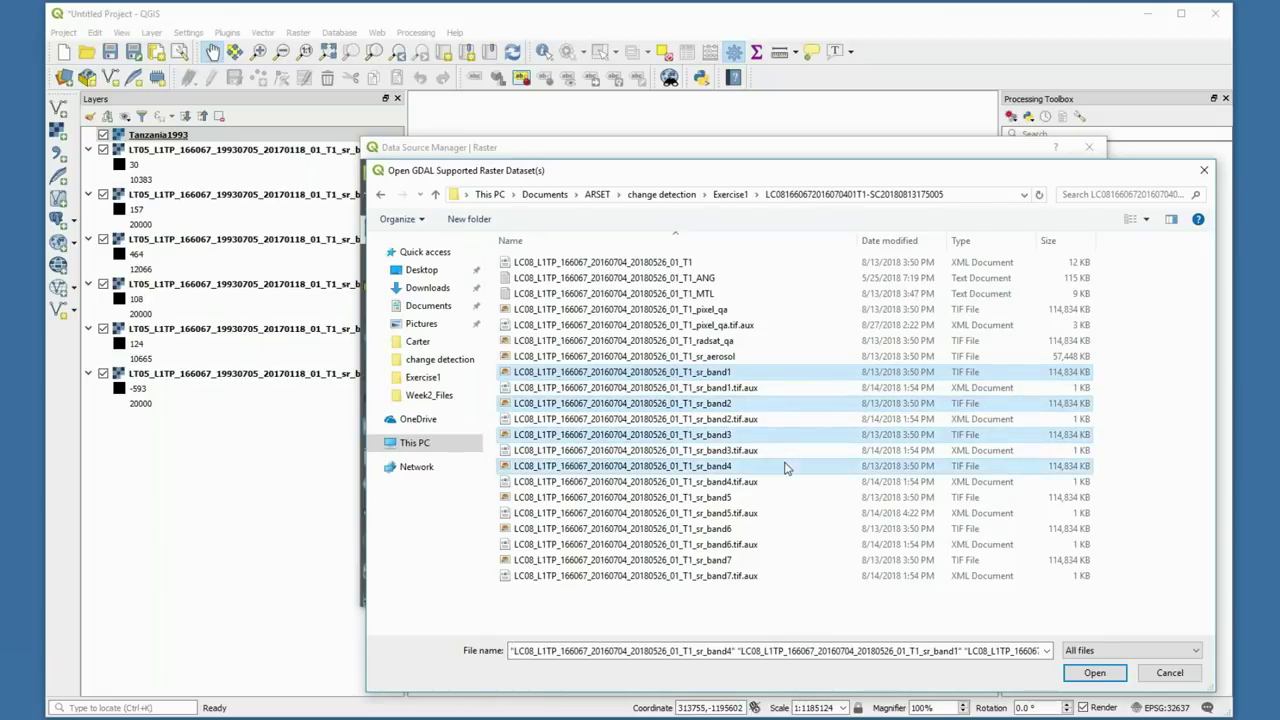
pyautogui.keyDown('ctrl'); pyautogui.click(789, 499); pyautogui.keyUp('ctrl')
pyautogui.keyDown('ctrl'); pyautogui.click(789, 531); pyautogui.keyUp('ctrl')
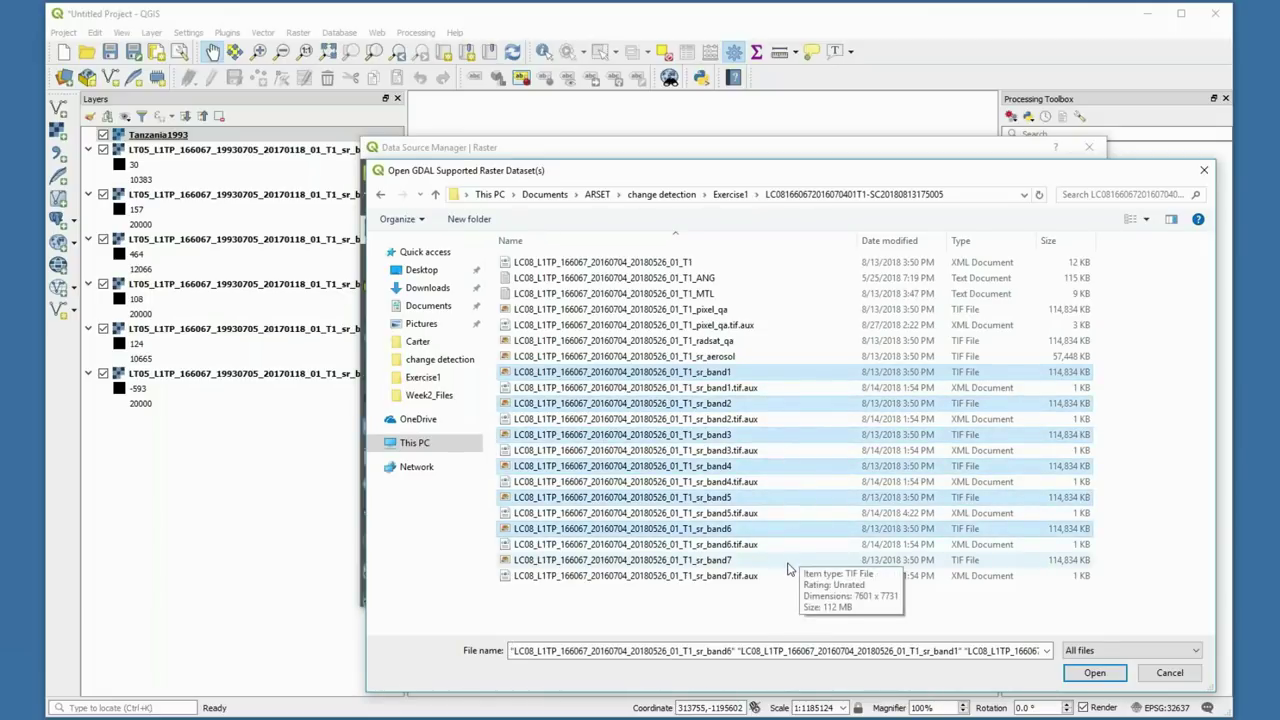
pyautogui.keyDown('ctrl'); pyautogui.click(792, 562); pyautogui.keyUp('ctrl')
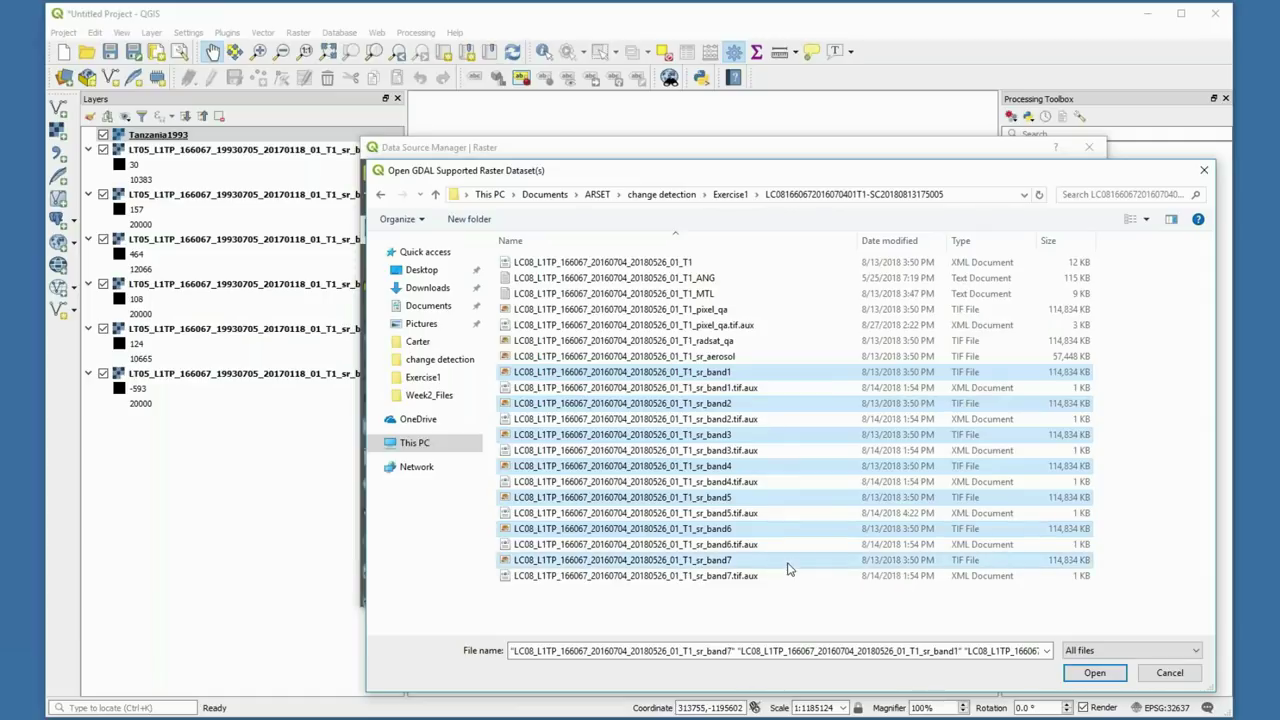
pyautogui.click(1094, 674)
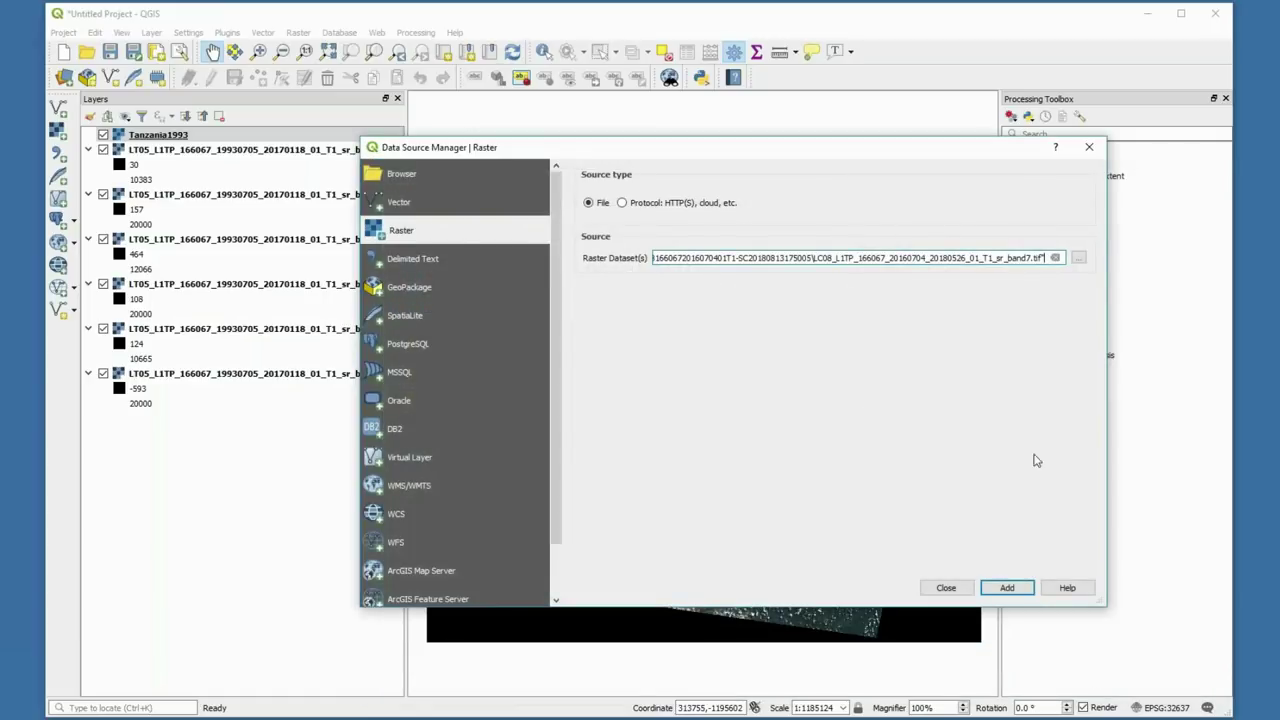
pyautogui.click(1008, 588)
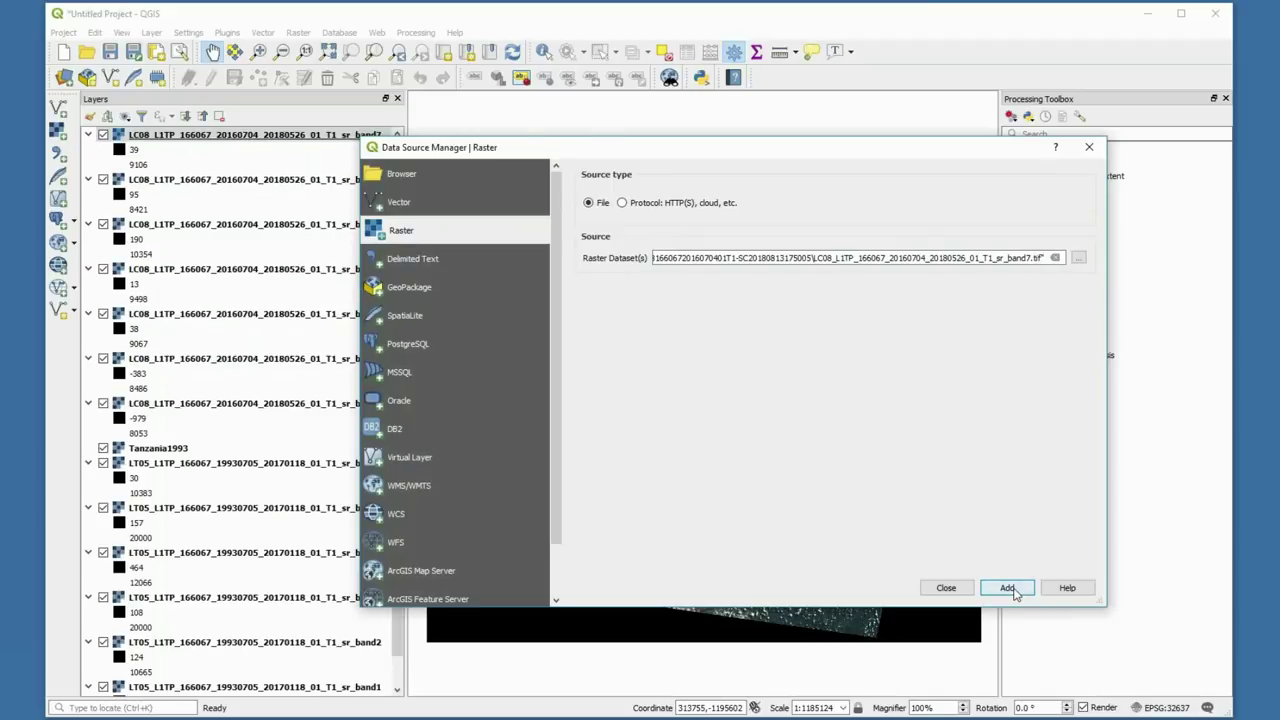
pyautogui.click(945, 590)
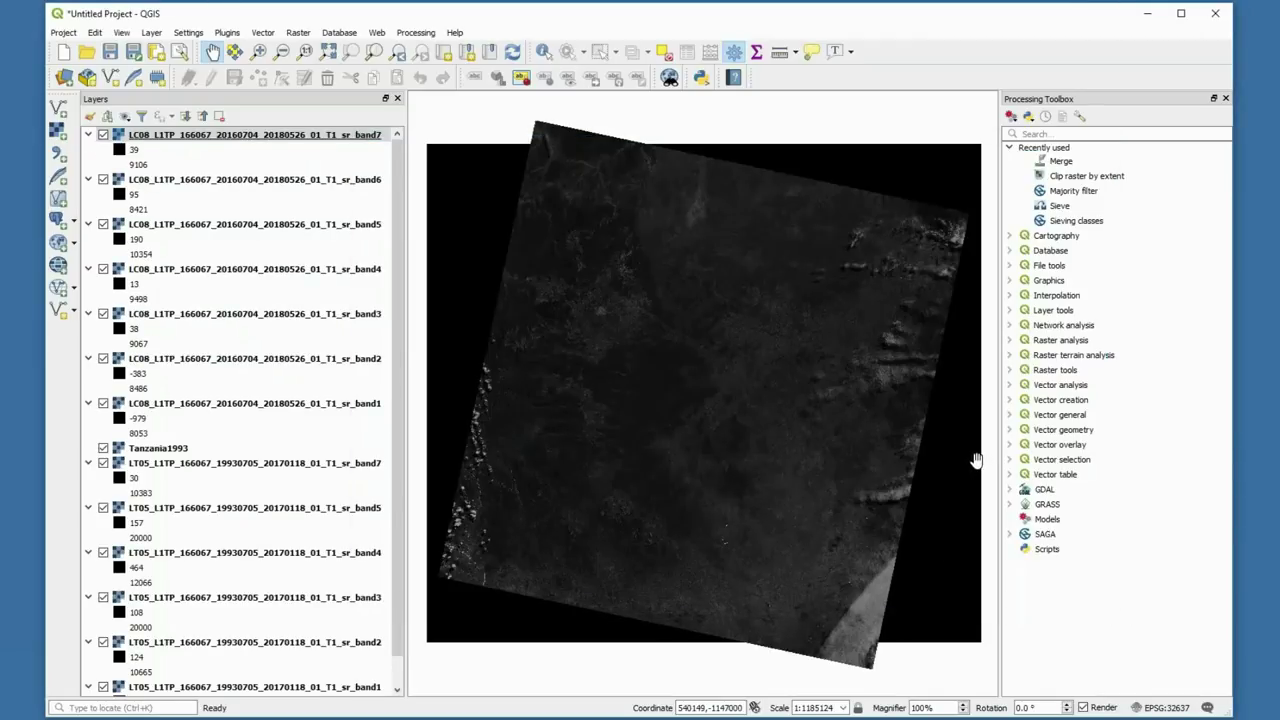
# Look at the Merge tool's input layer list, then close Merge without running it.
pyautogui.click(297, 33)
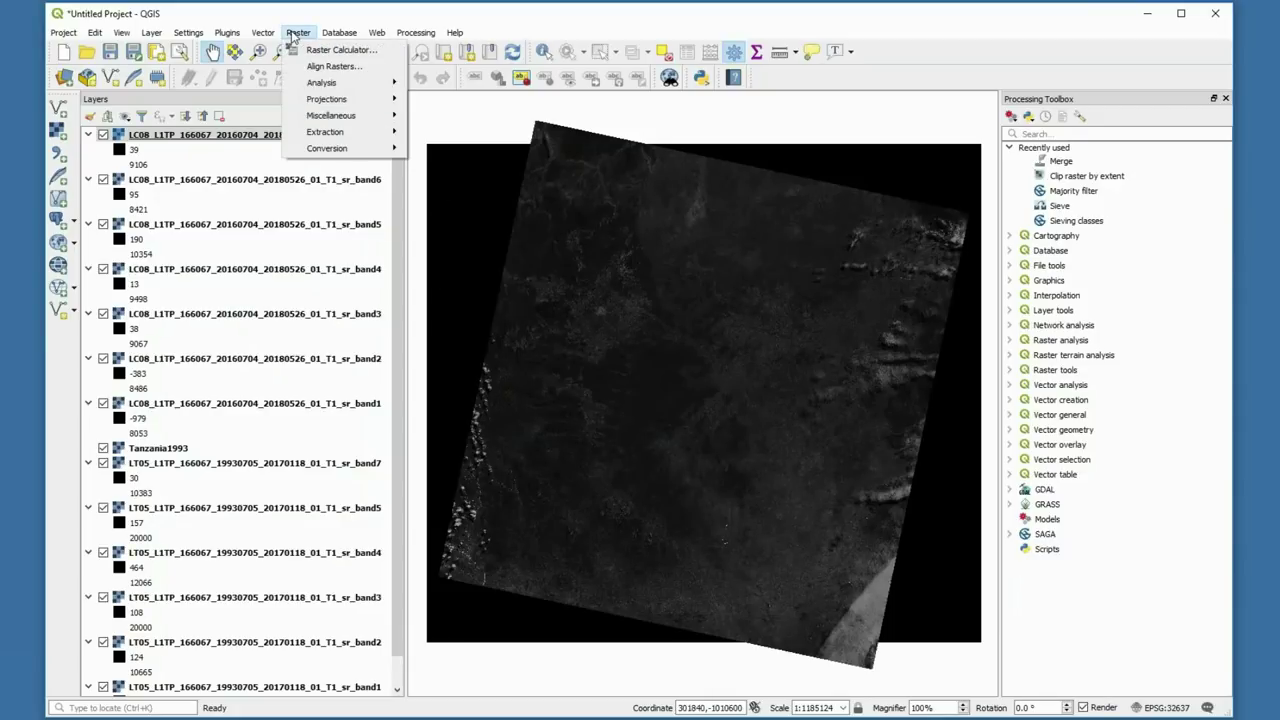
pyautogui.moveTo(302, 117)
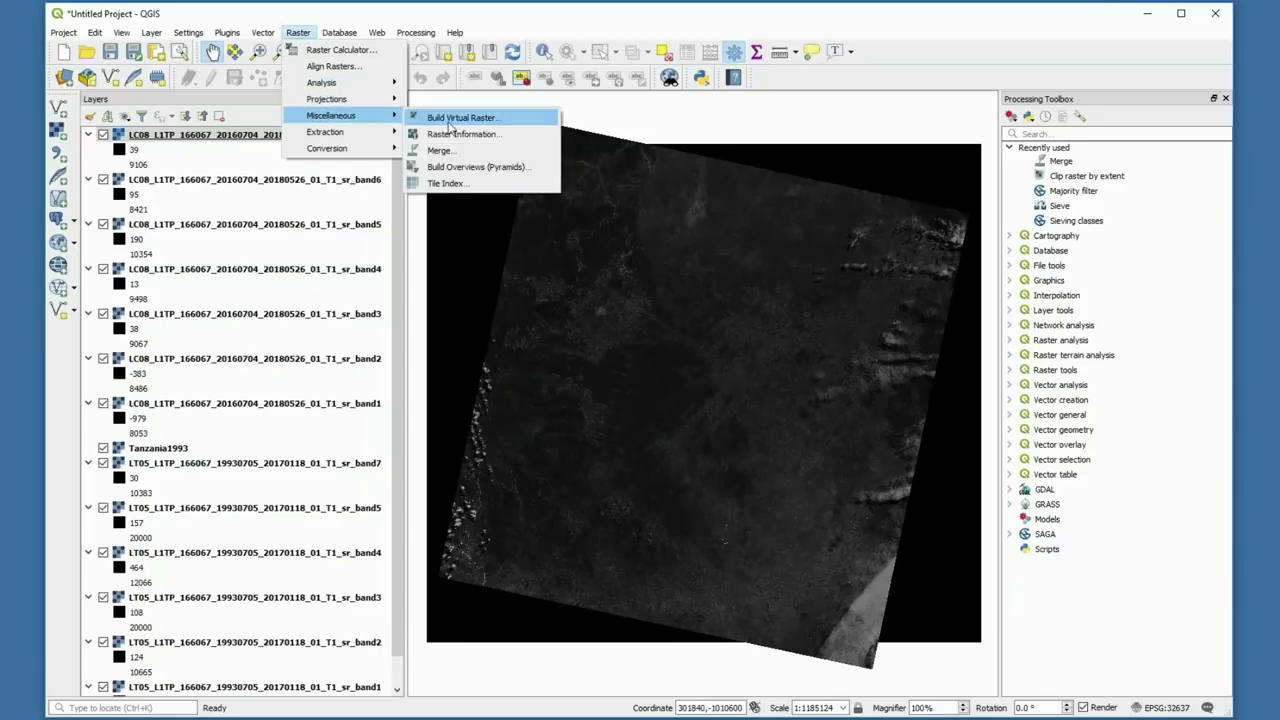
pyautogui.click(463, 151)
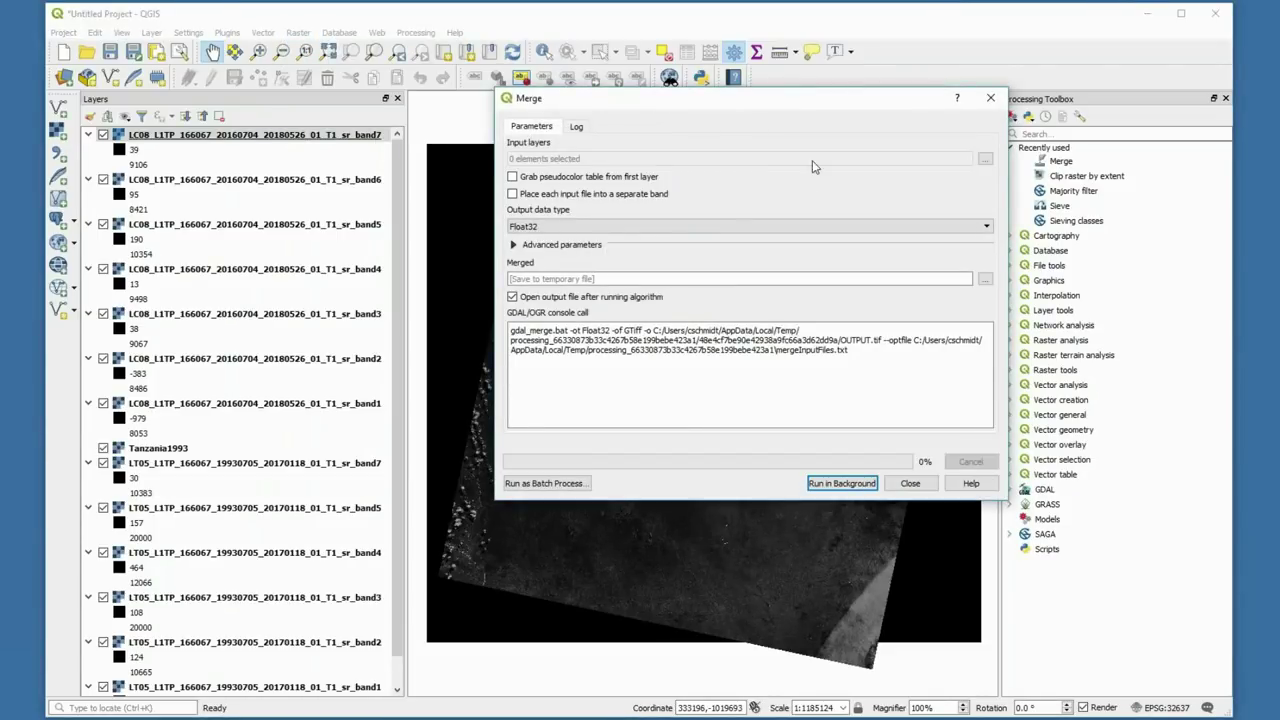
pyautogui.click(985, 161)
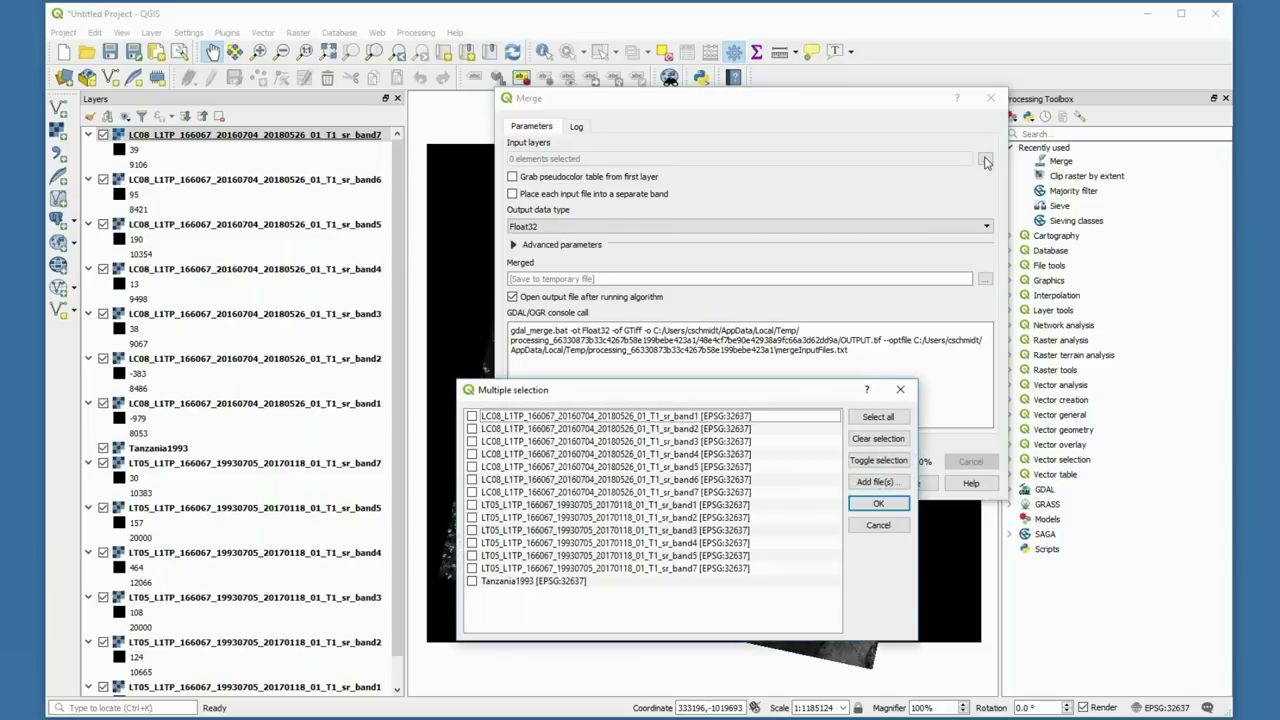
pyautogui.click(900, 390)
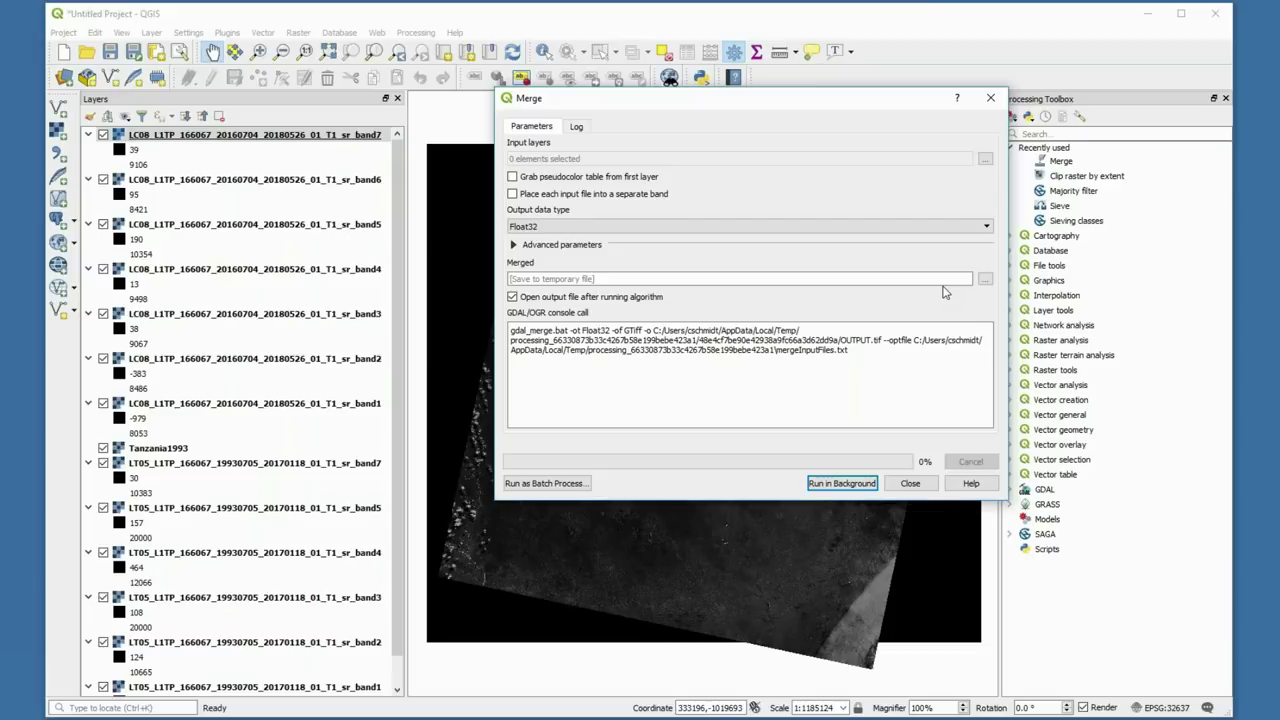
pyautogui.click(910, 484)
pyautogui.click(58, 133)
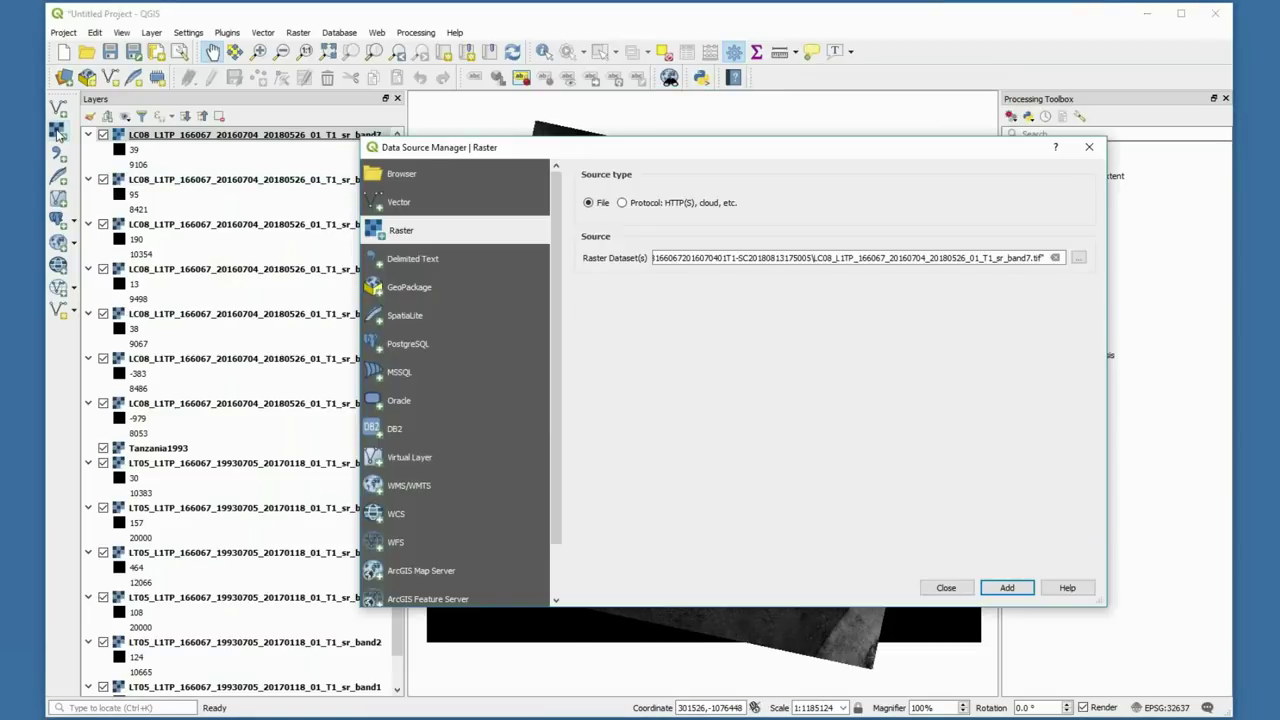
# Load Tanzania2016.tif from the Exercise1 folder as a raster layer.
pyautogui.click(1054, 258)
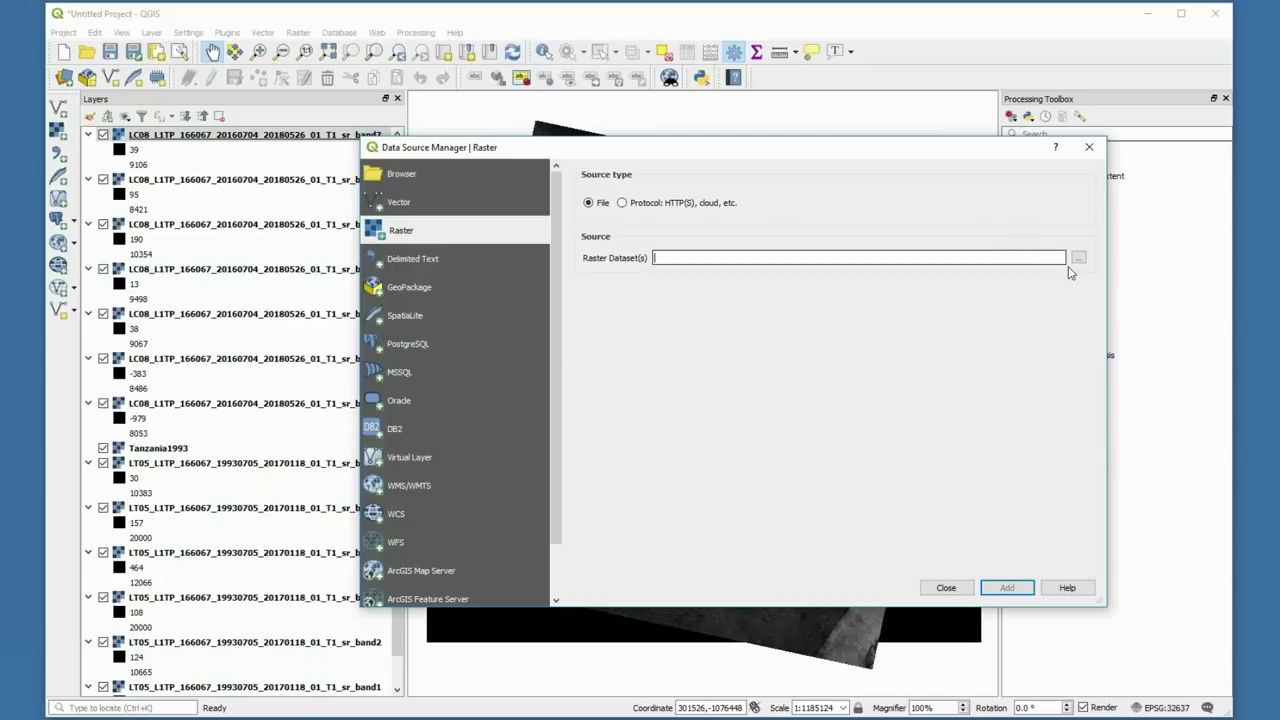
pyautogui.click(1077, 259)
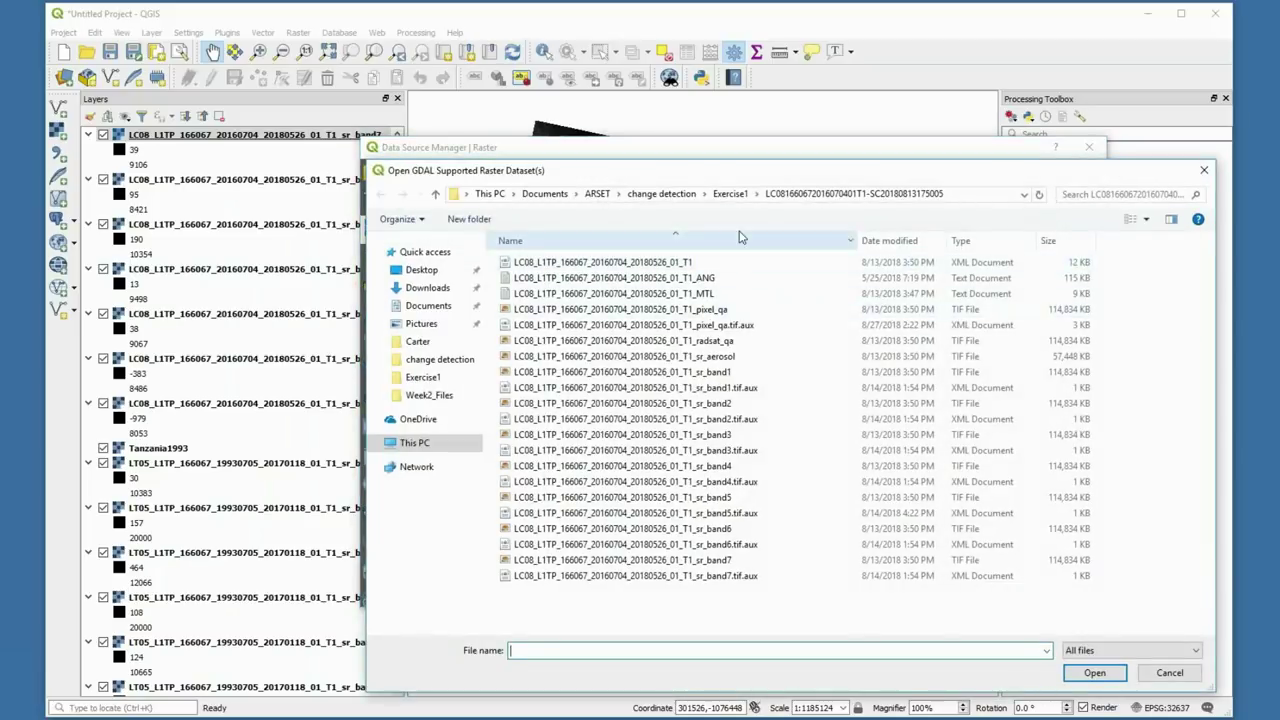
pyautogui.click(733, 194)
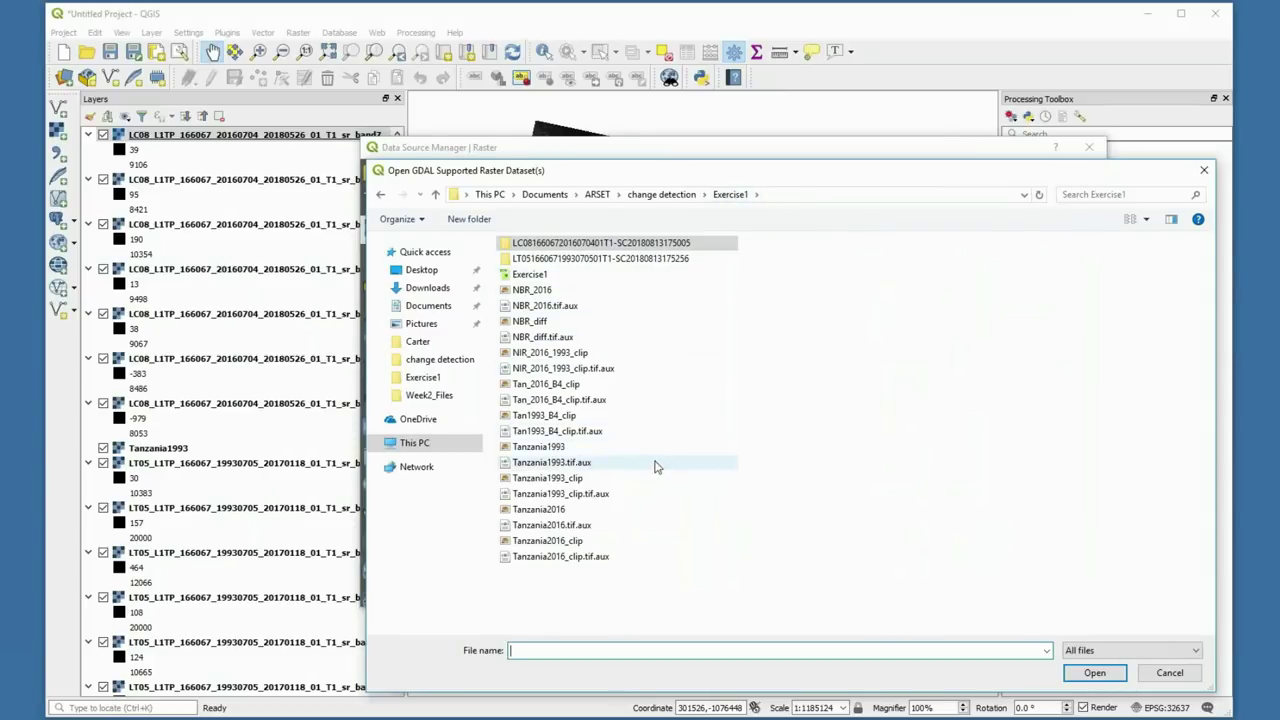
pyautogui.click(654, 510)
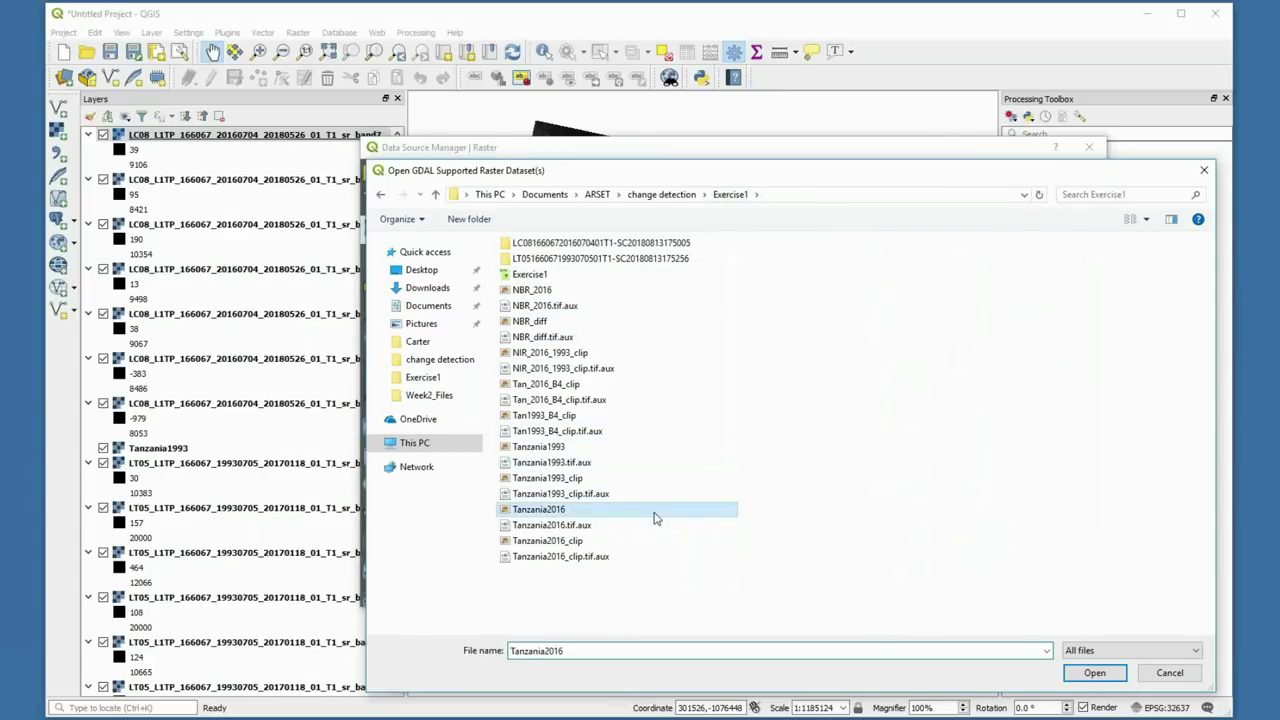
pyautogui.click(1110, 675)
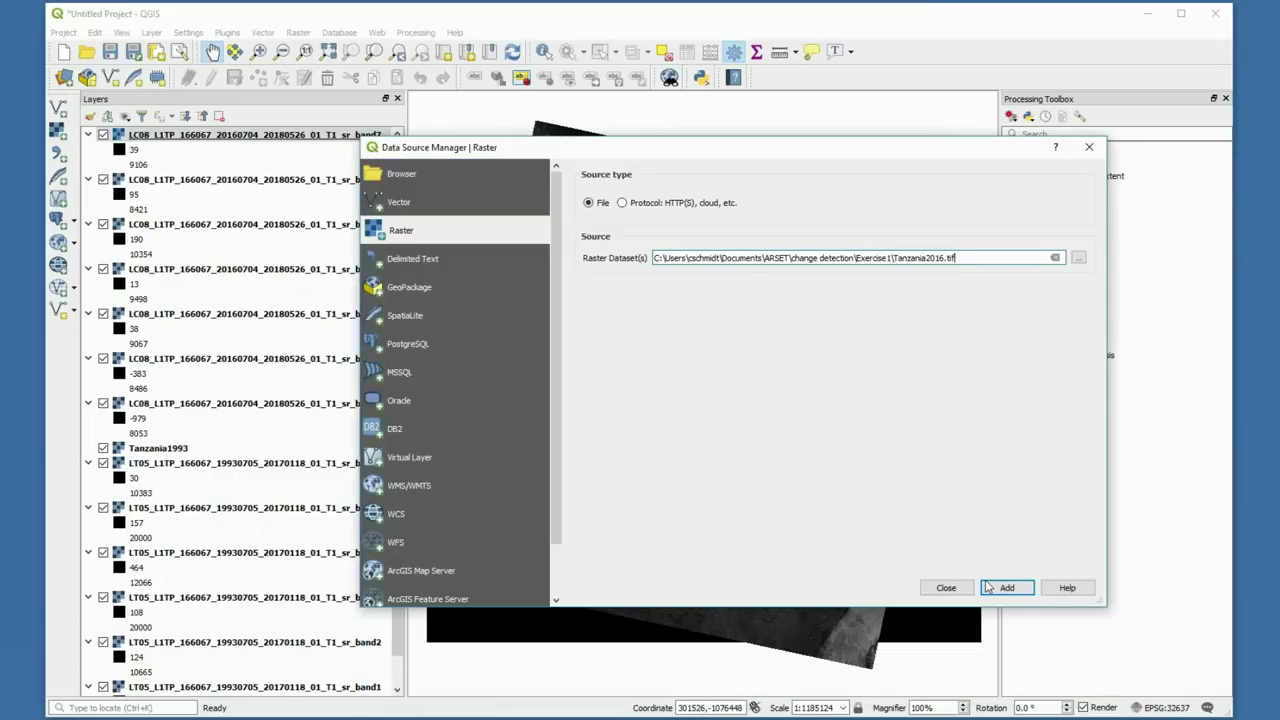
pyautogui.click(1006, 588)
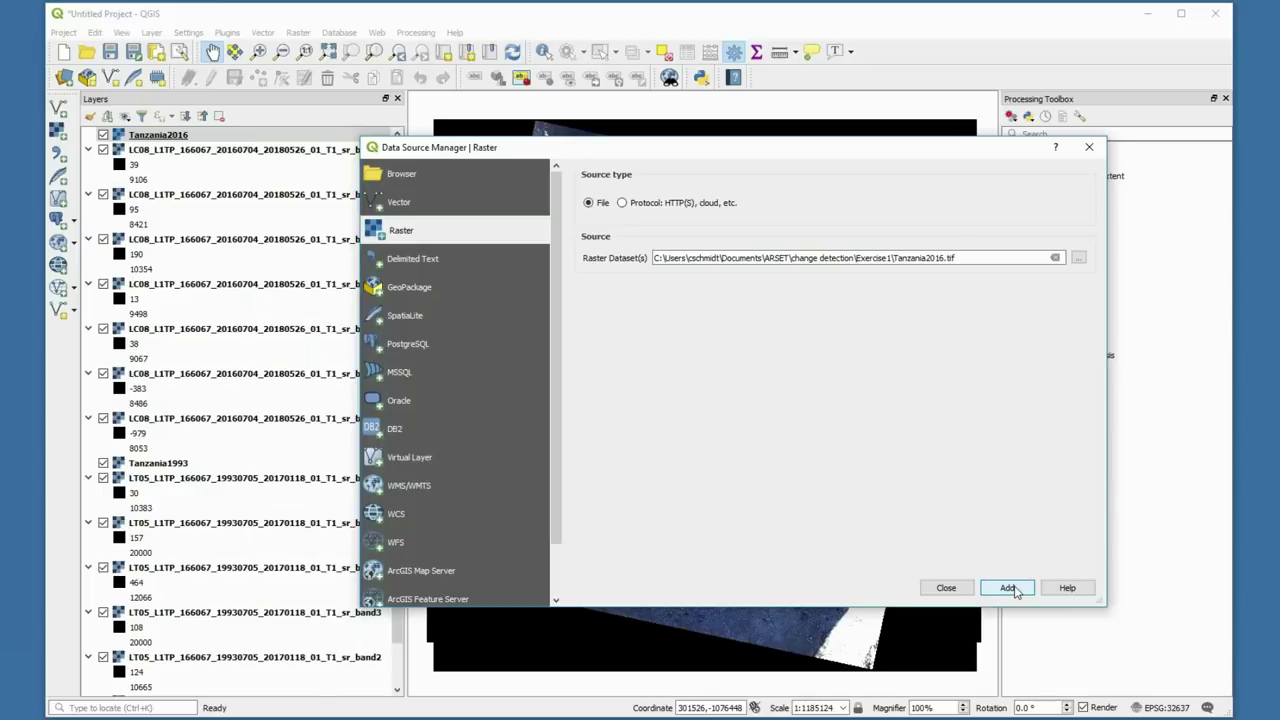
pyautogui.click(946, 588)
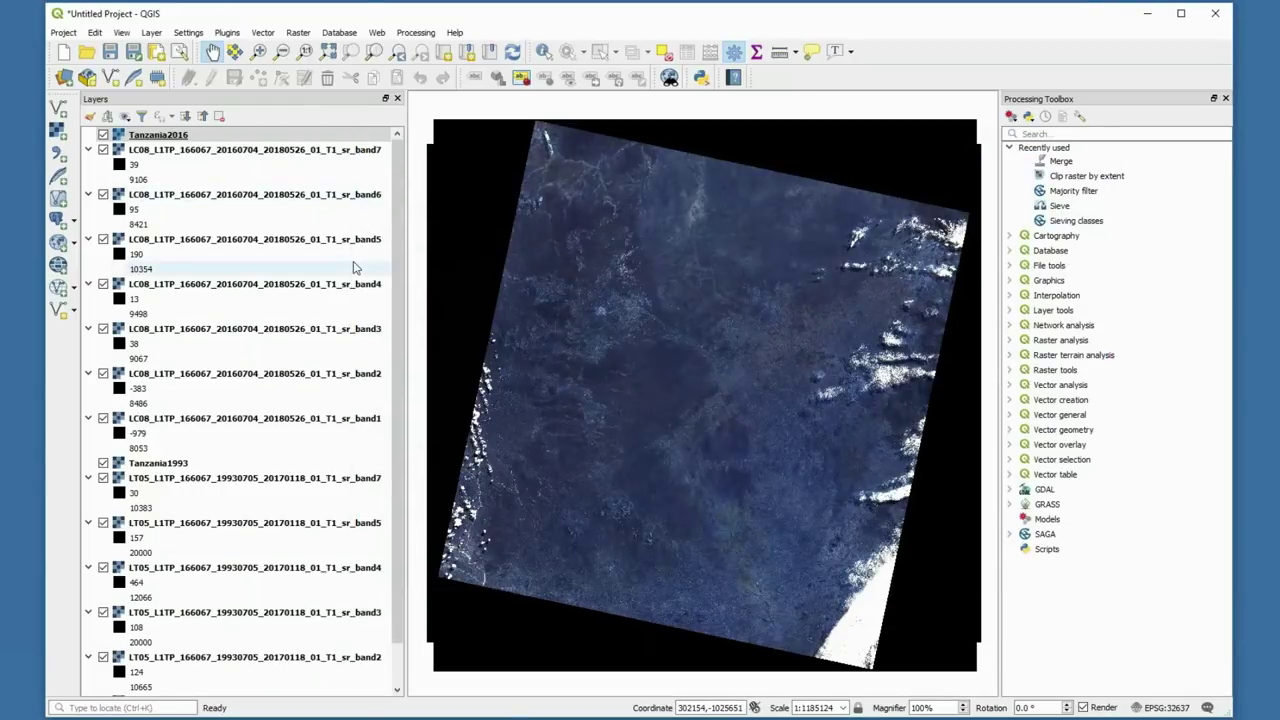
# Move Tanzania1993 to the top of the layer list and hide most 2016 band layers.
pyautogui.click(203, 117)
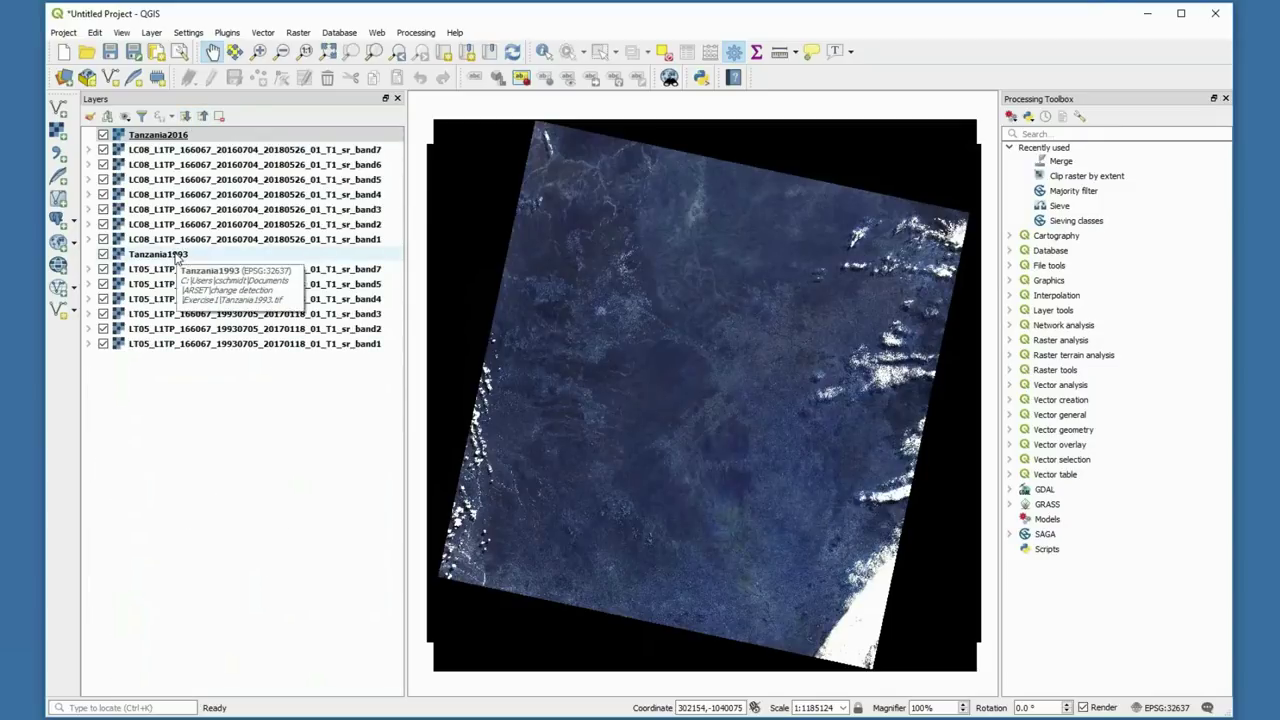
pyautogui.moveTo(176, 258); pyautogui.dragTo(176, 140)
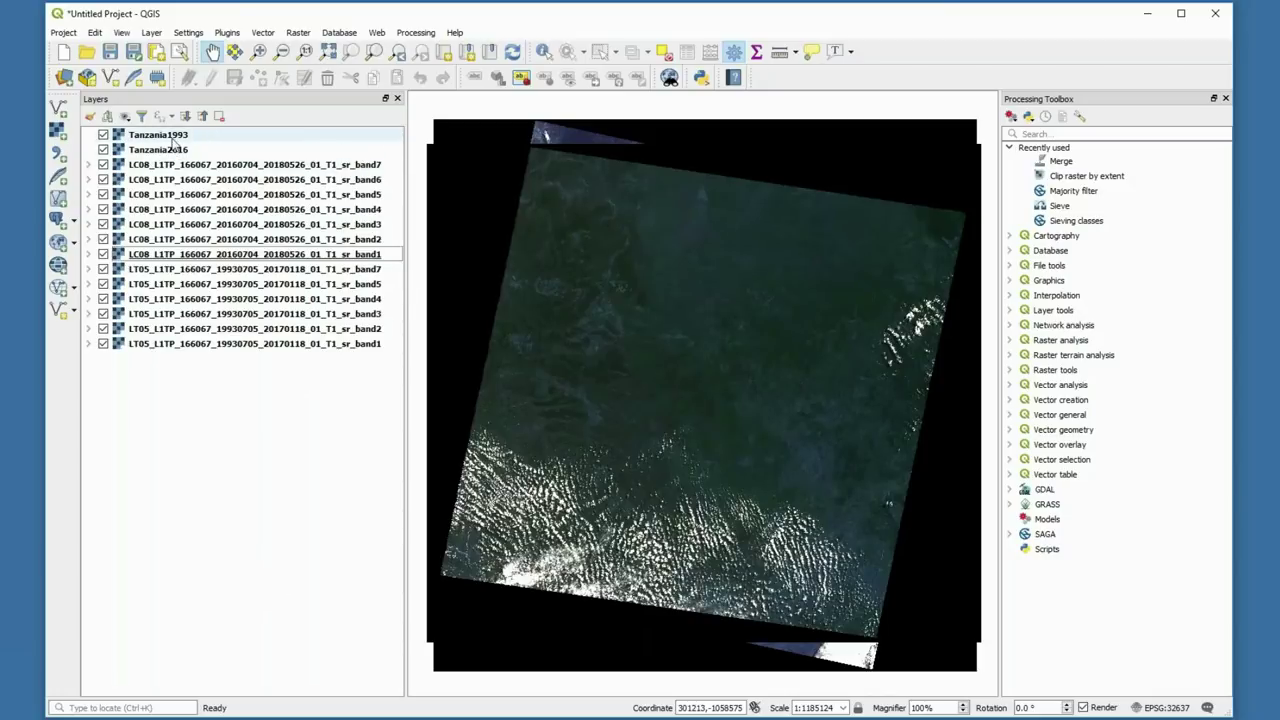
pyautogui.click(103, 165)
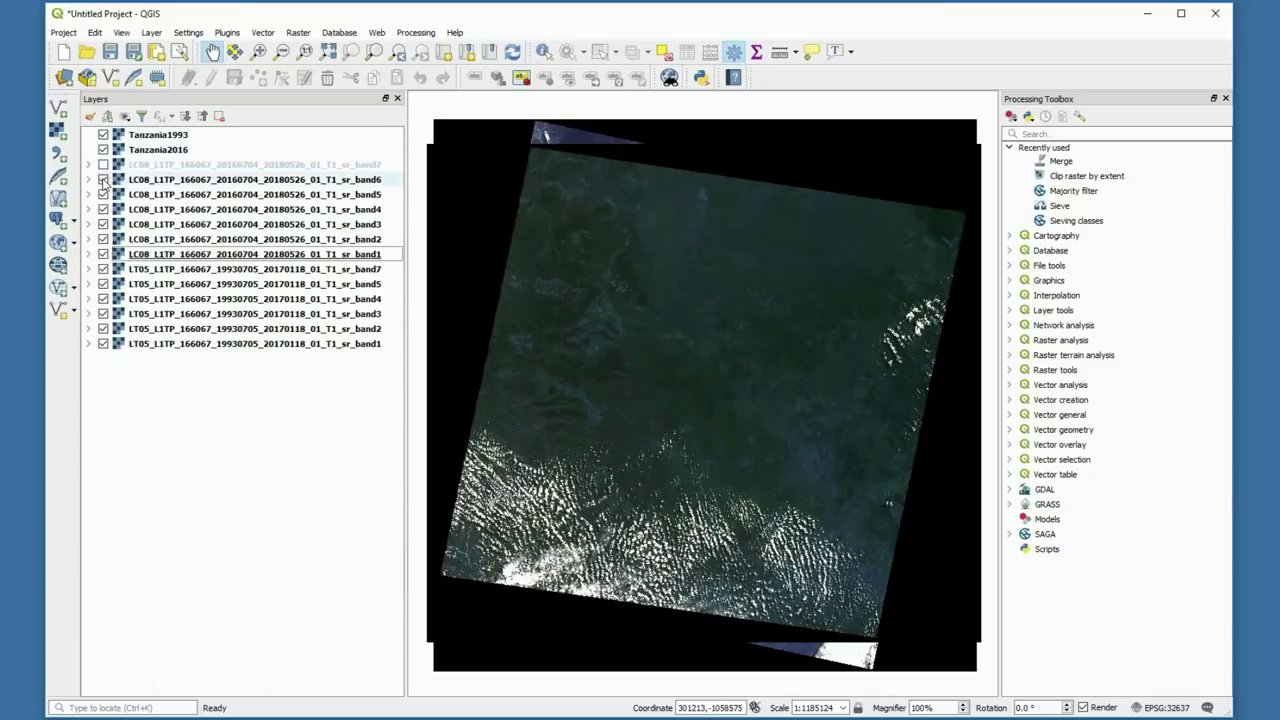
pyautogui.click(103, 180)
pyautogui.click(103, 195)
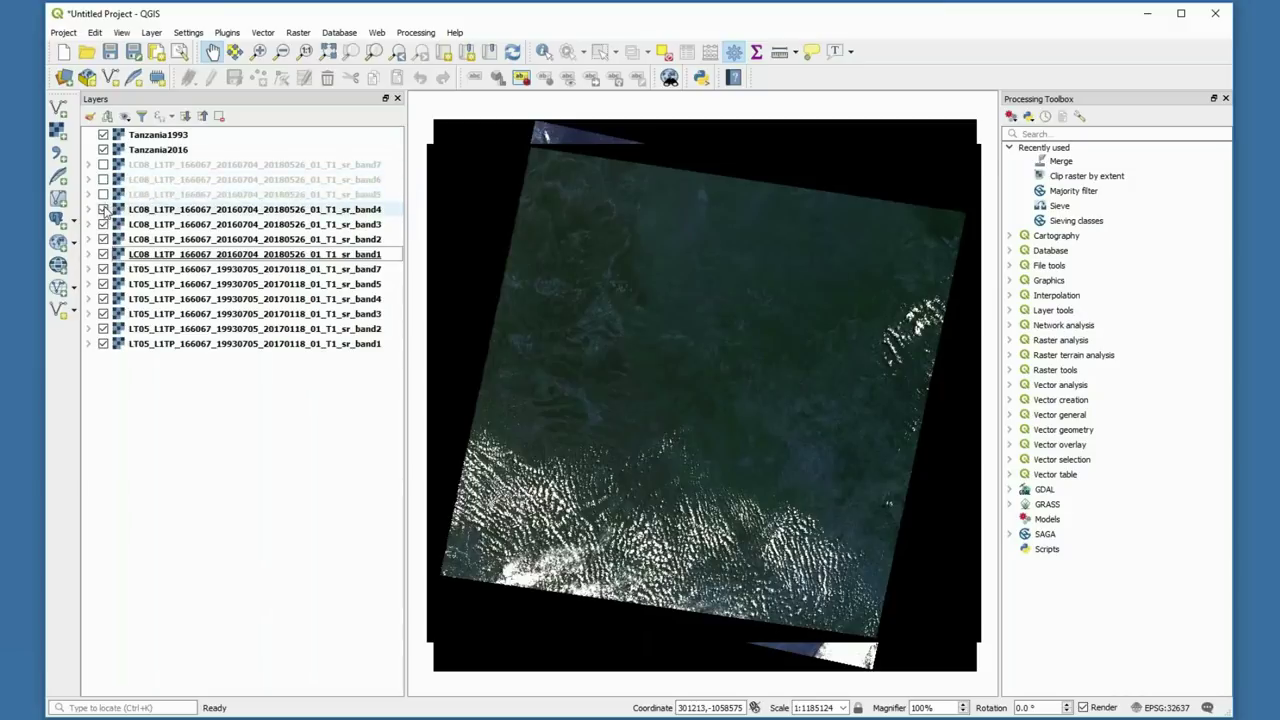
pyautogui.click(103, 210)
pyautogui.click(104, 224)
pyautogui.click(103, 239)
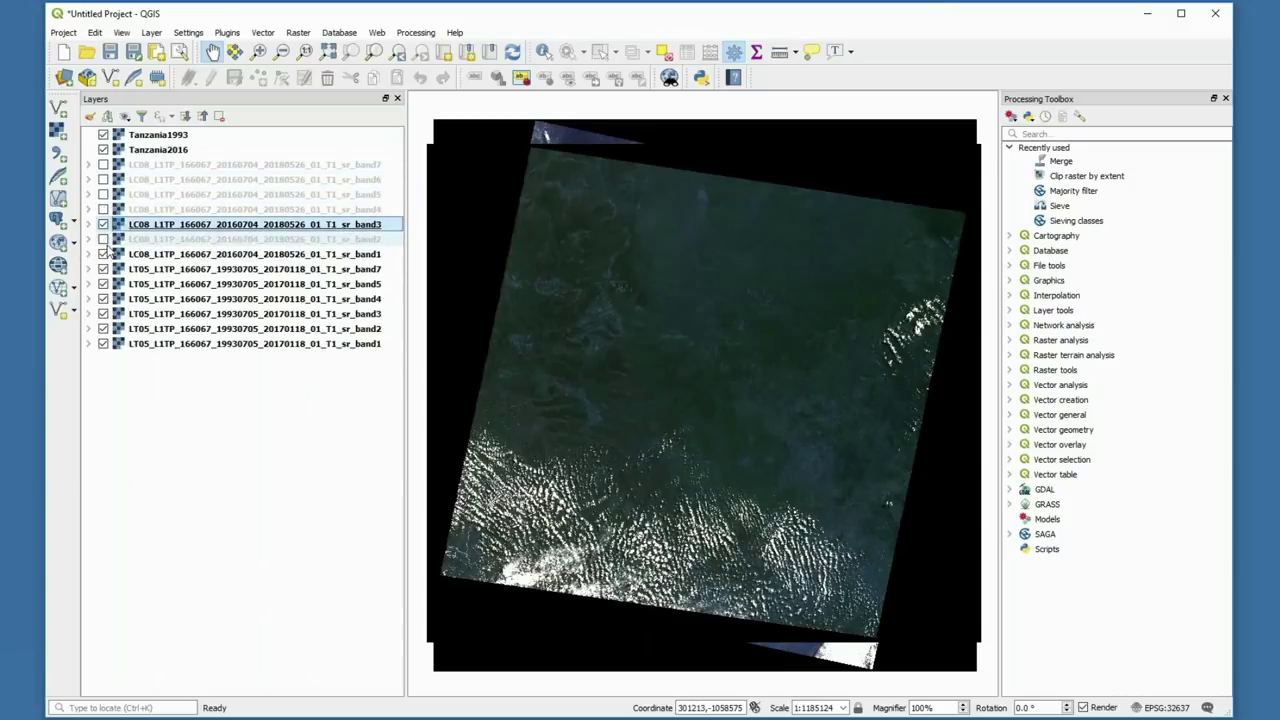
pyautogui.click(103, 254)
# Hide the 1993 band layers and the remaining 2016 band3 layer.
pyautogui.click(103, 269)
pyautogui.click(103, 284)
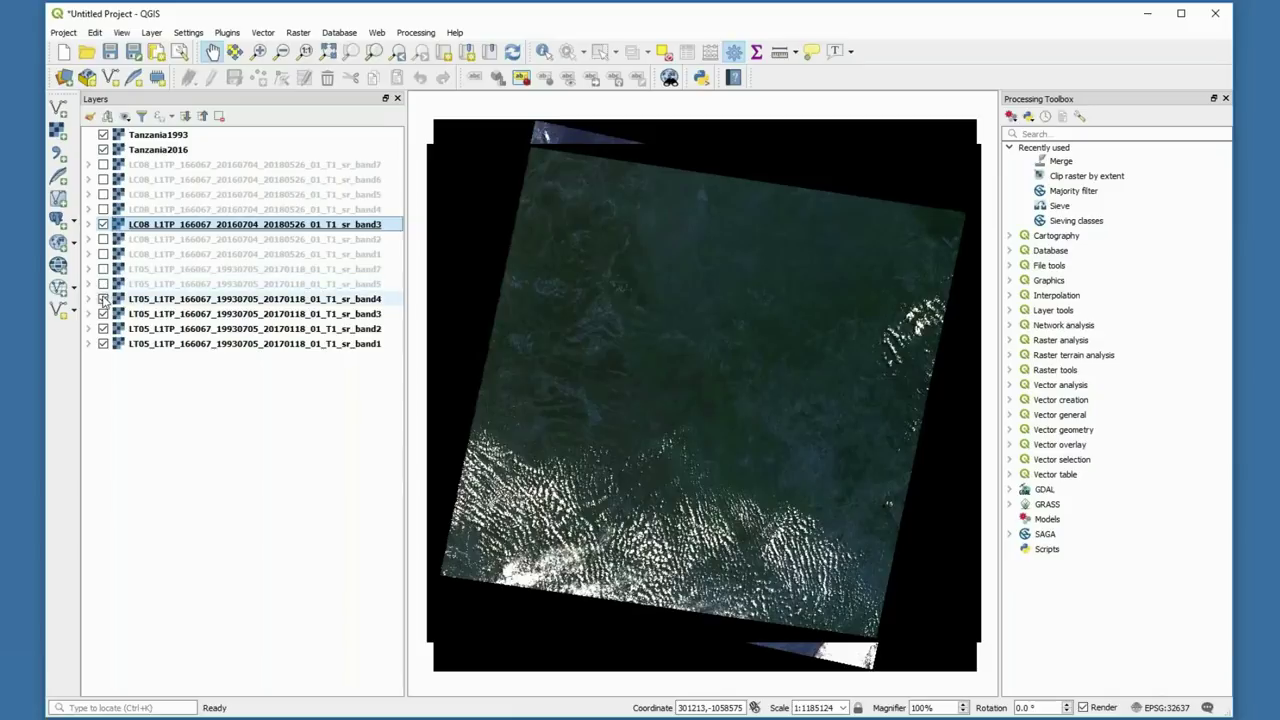
pyautogui.click(103, 299)
pyautogui.click(112, 314)
pyautogui.click(103, 329)
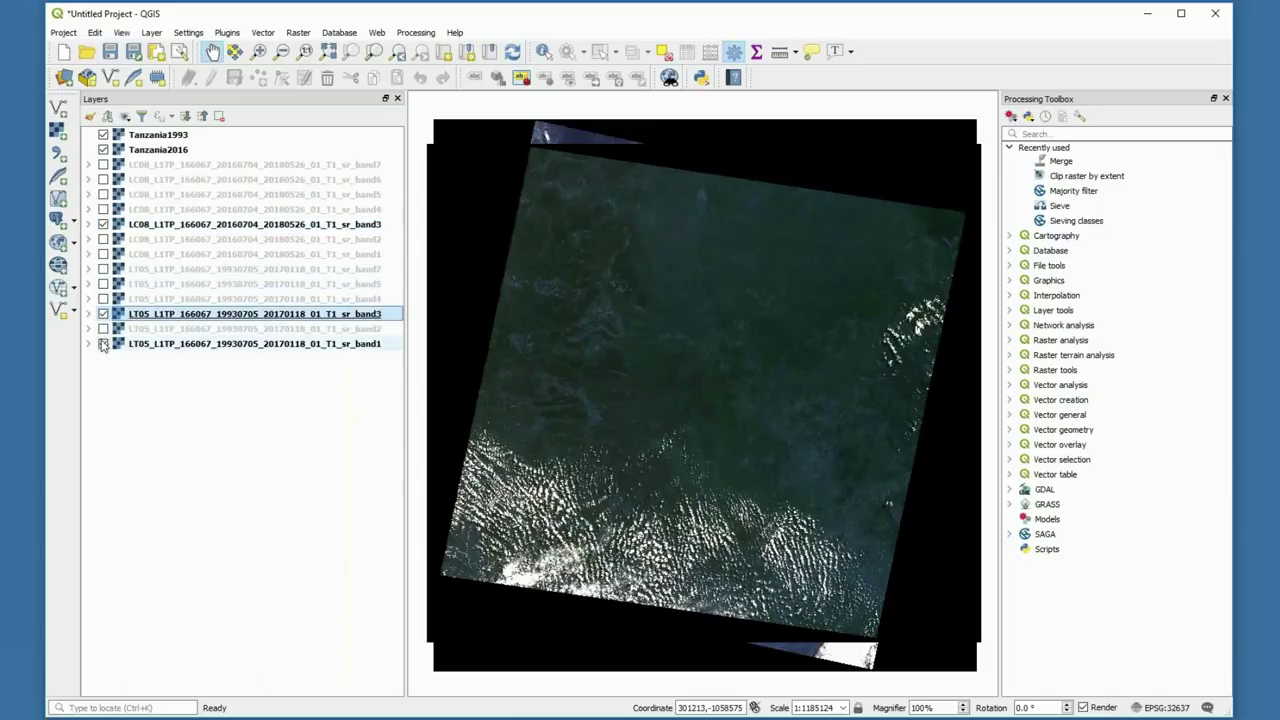
pyautogui.click(103, 344)
pyautogui.click(103, 224)
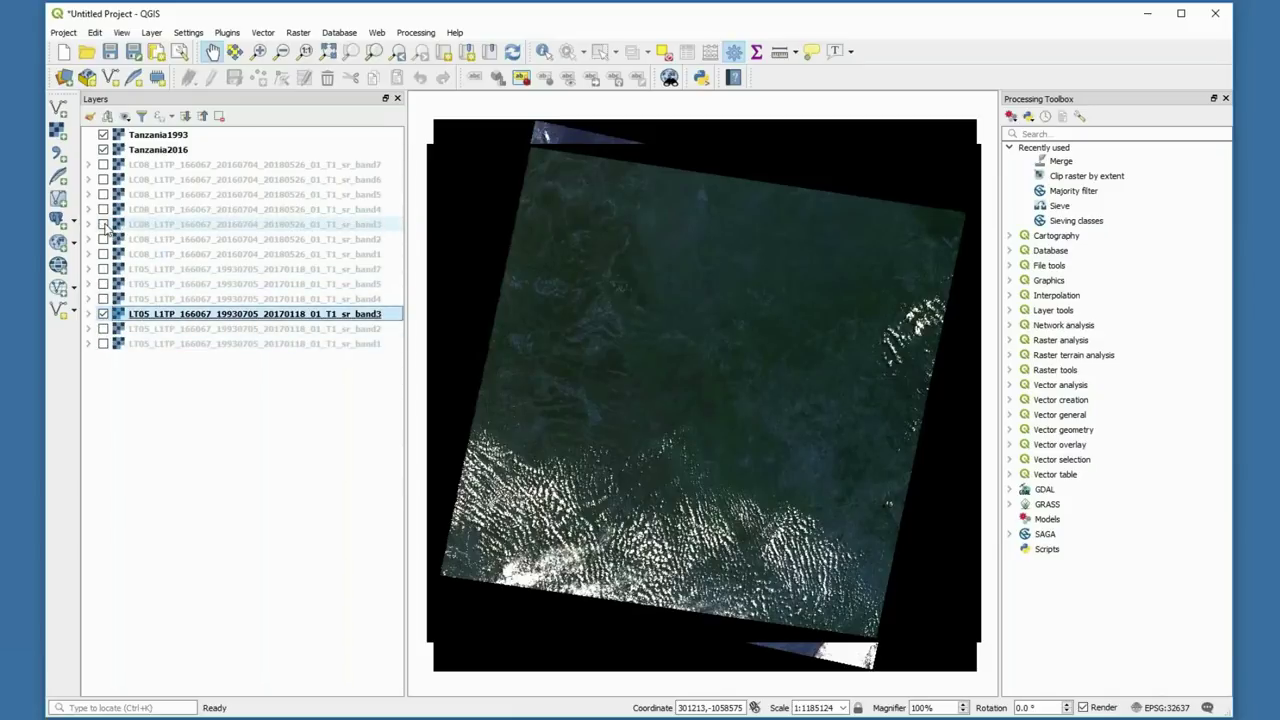
pyautogui.rightClick(160, 138)
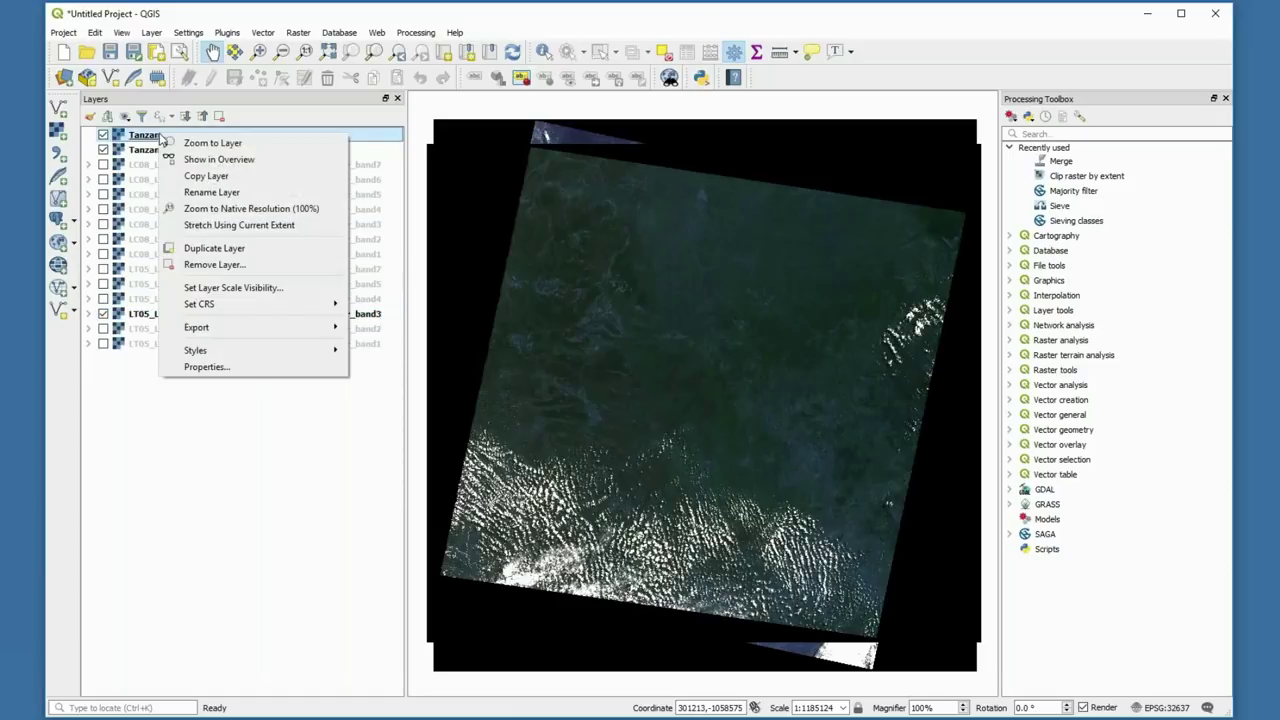
# In Tanzania1993's Symbology, assign Band 5 to red and Band 4 to green, and apply.
pyautogui.click(205, 367)
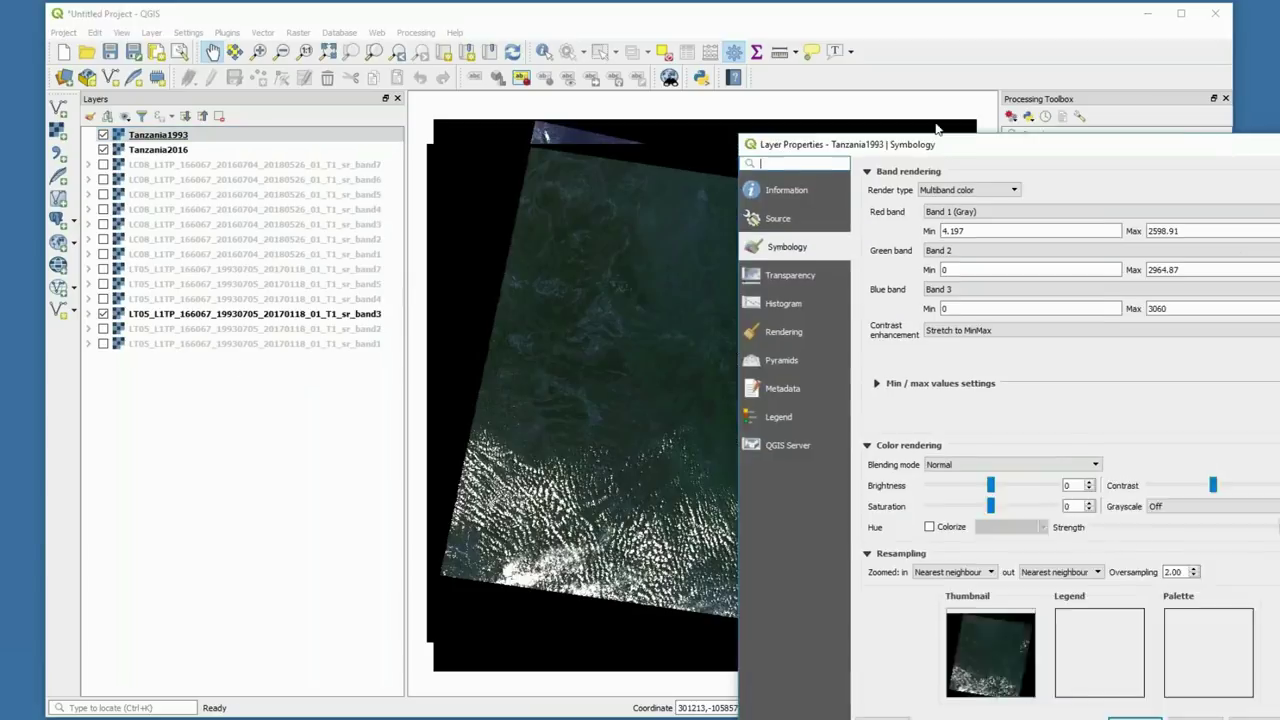
pyautogui.moveTo(1087, 137); pyautogui.dragTo(752, 74)
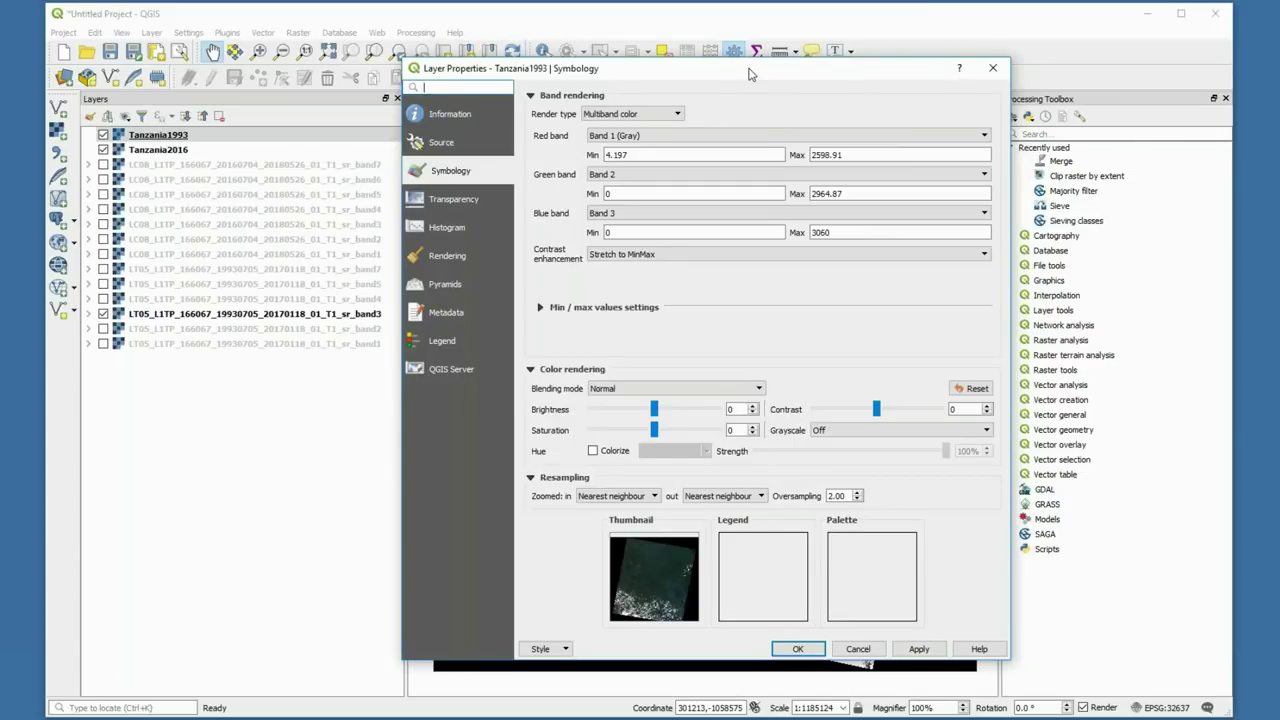
pyautogui.click(984, 137)
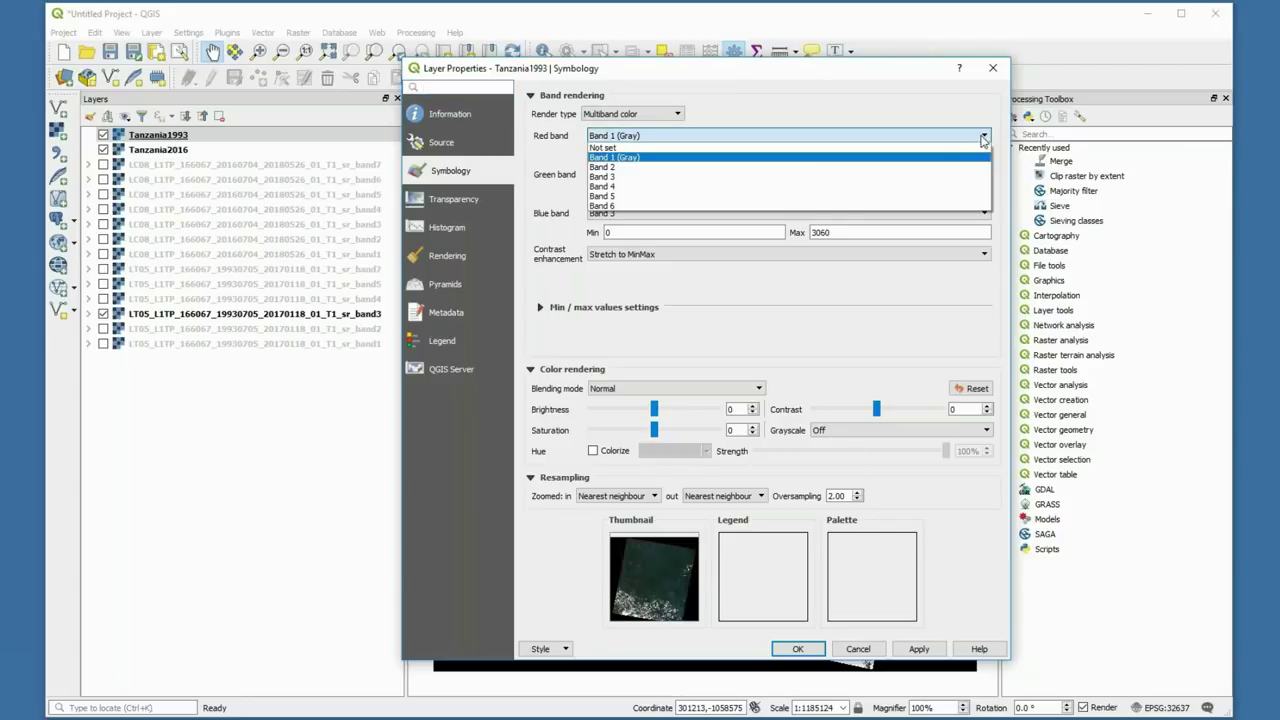
pyautogui.click(952, 197)
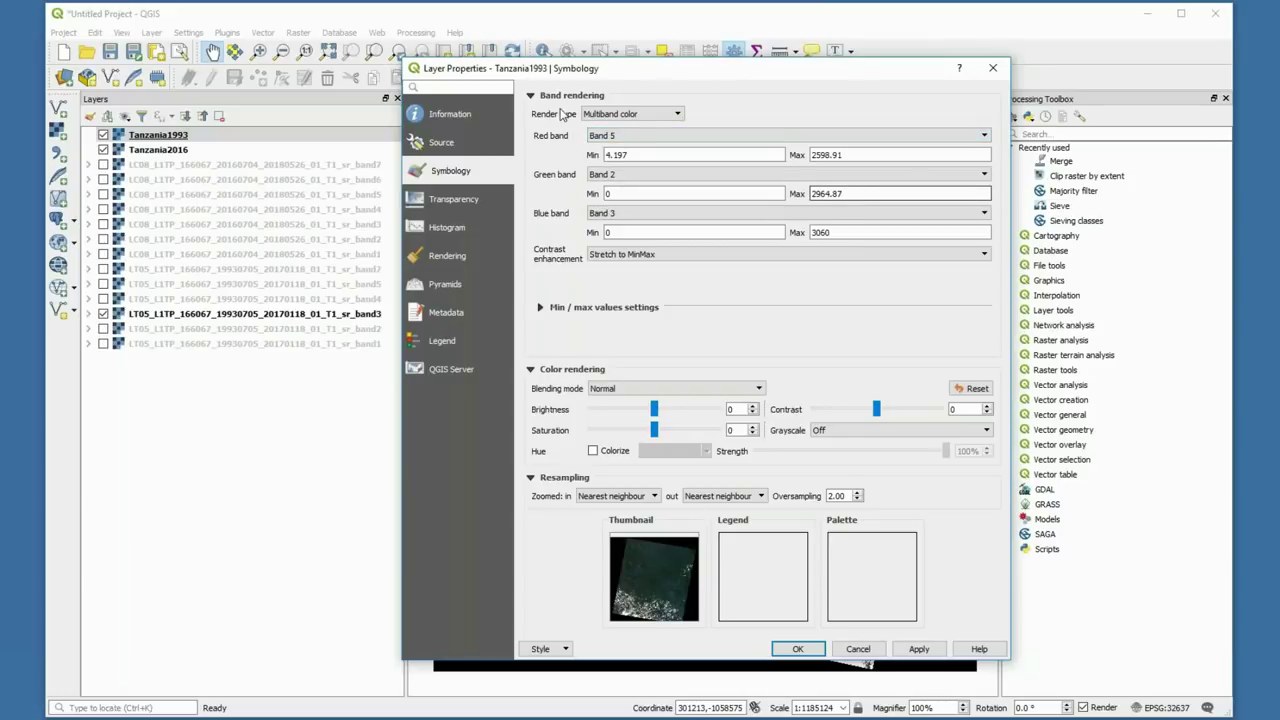
pyautogui.click(979, 178)
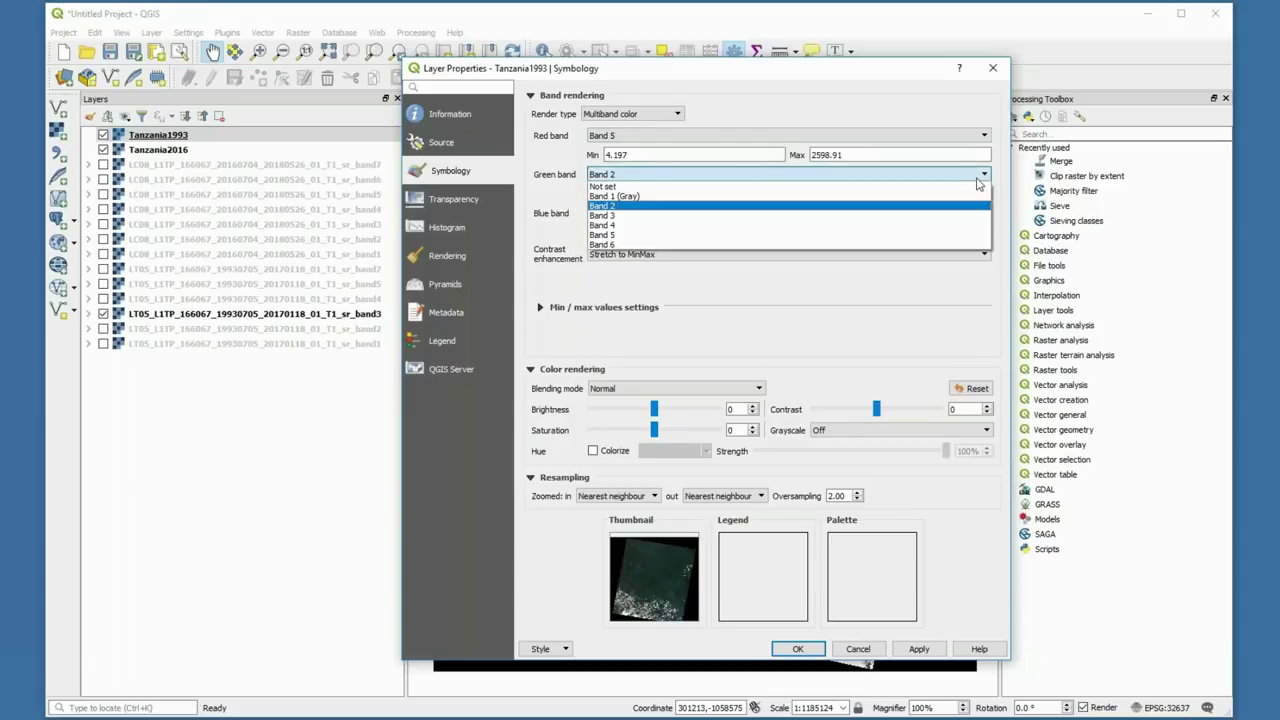
pyautogui.click(932, 226)
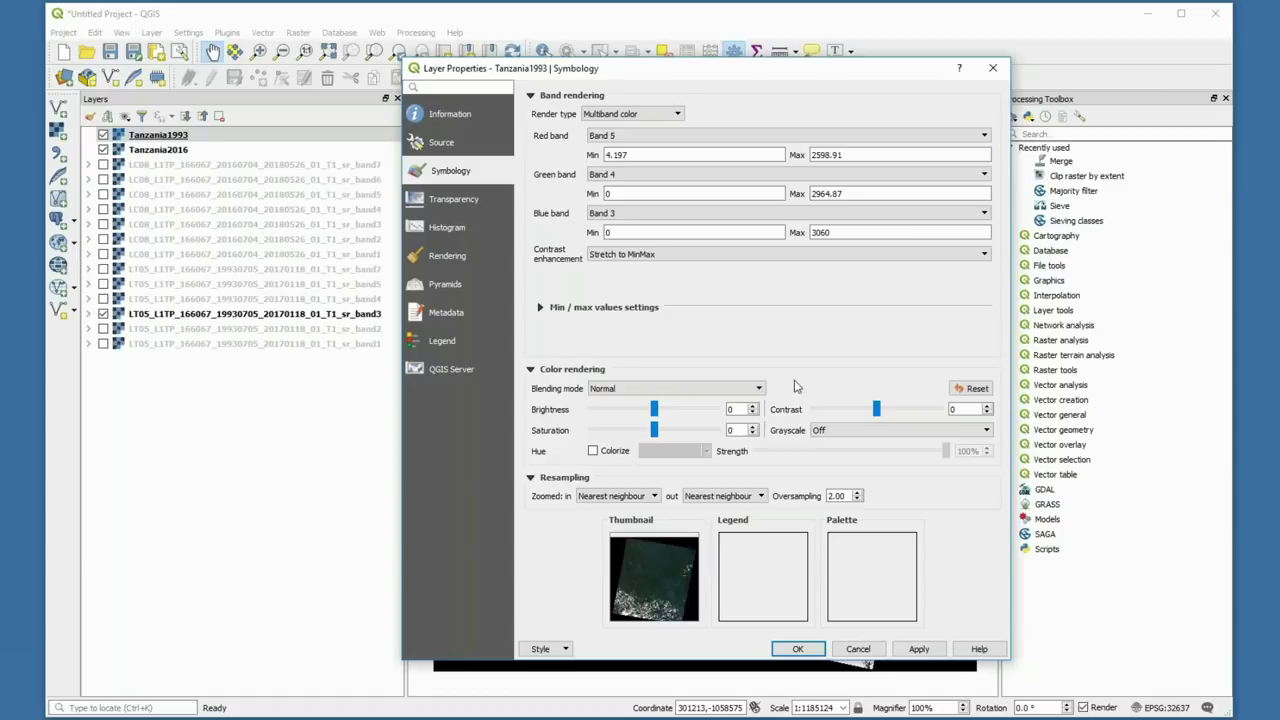
pyautogui.click(918, 649)
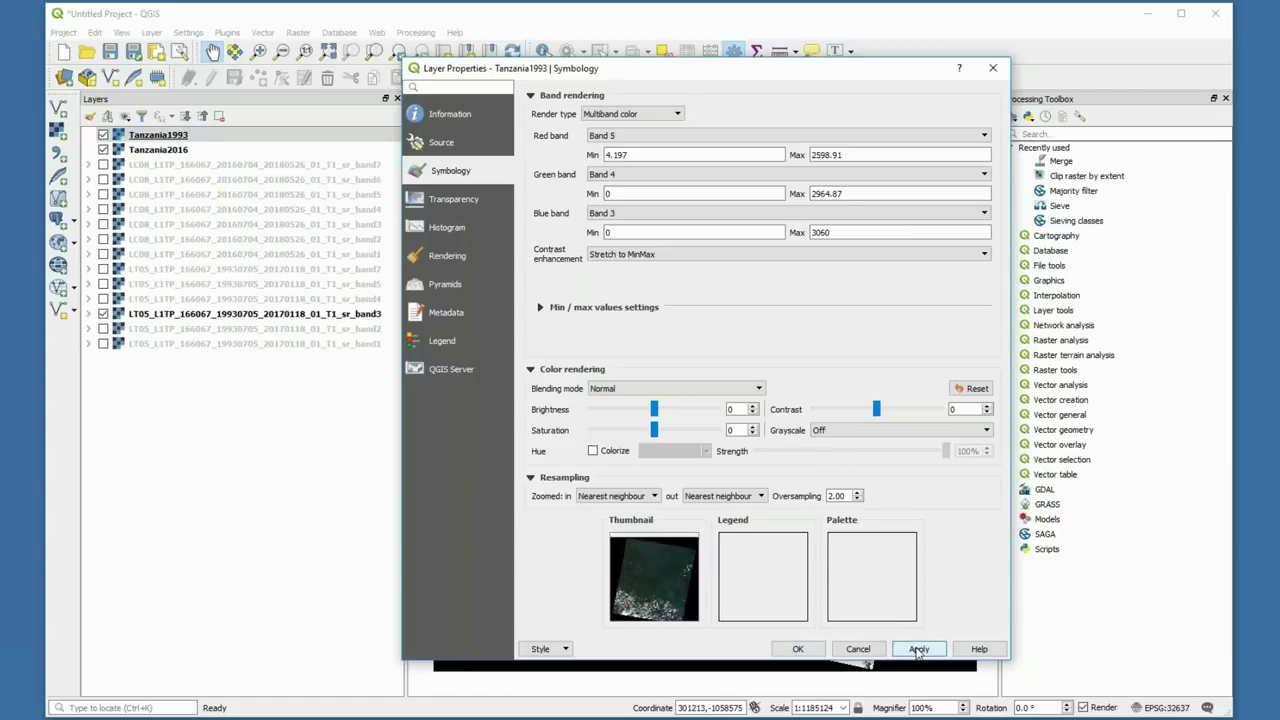
pyautogui.moveTo(868, 80); pyautogui.dragTo(298, 103)
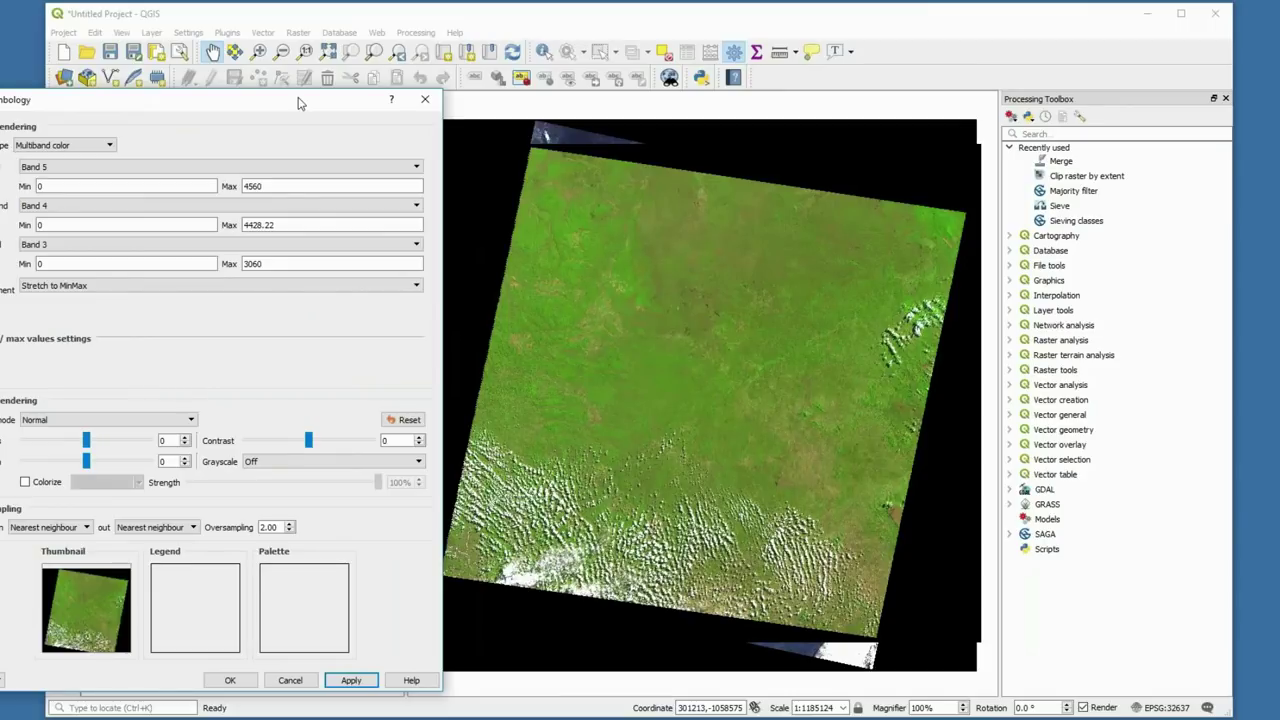
pyautogui.moveTo(298, 104); pyautogui.dragTo(505, 120)
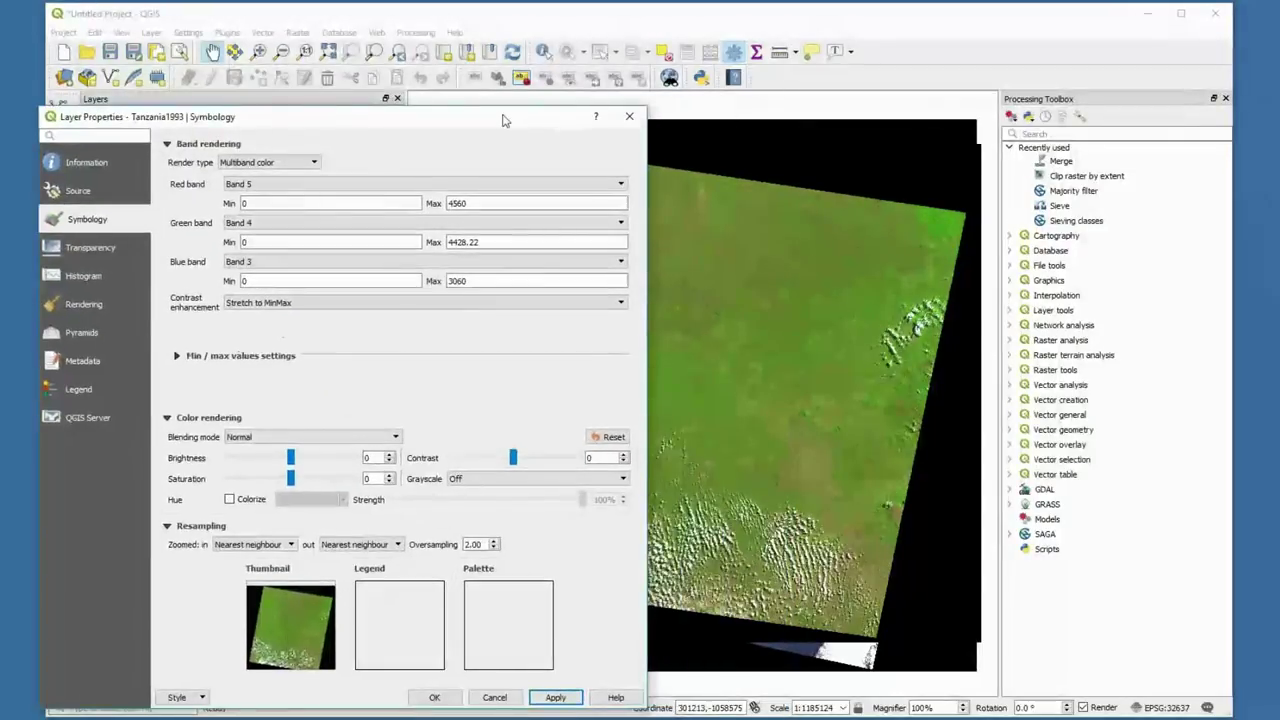
pyautogui.click(629, 120)
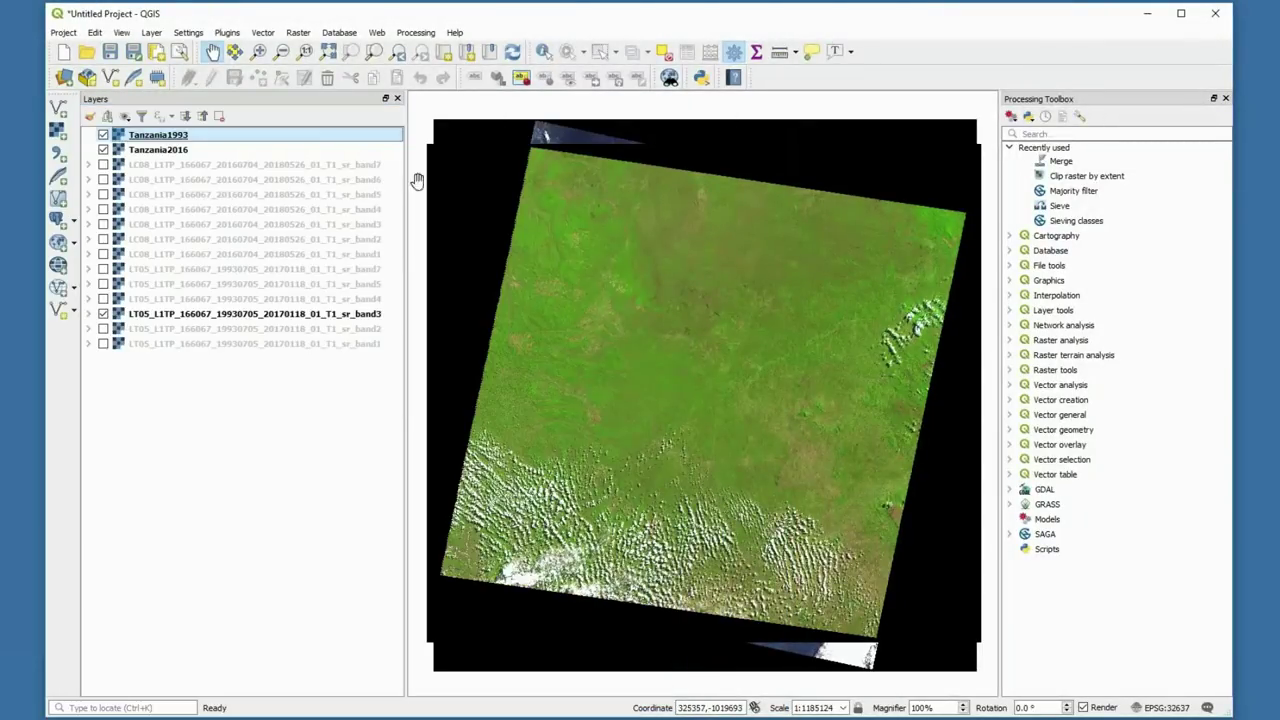
# Zoom and pan into the upper part of the green 1993 composite, then select the Tanzania1993 layer.
pyautogui.click(259, 51)
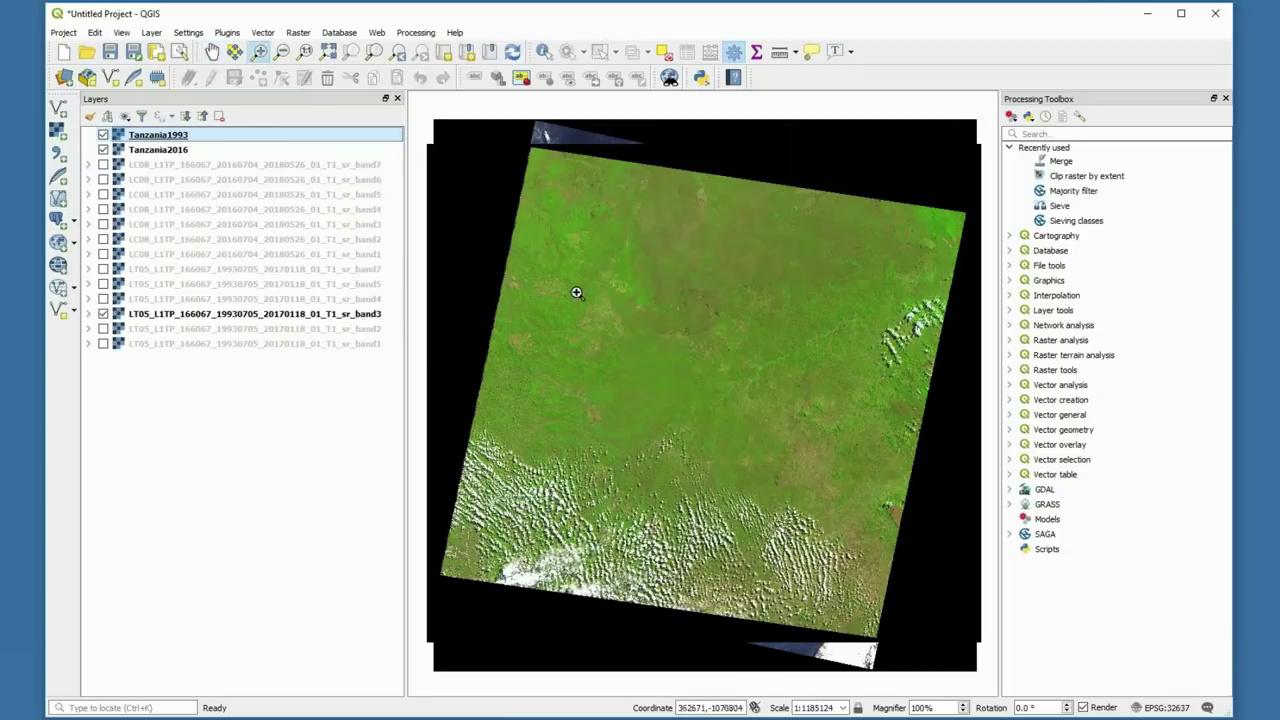
pyautogui.moveTo(545, 235); pyautogui.dragTo(840, 436)
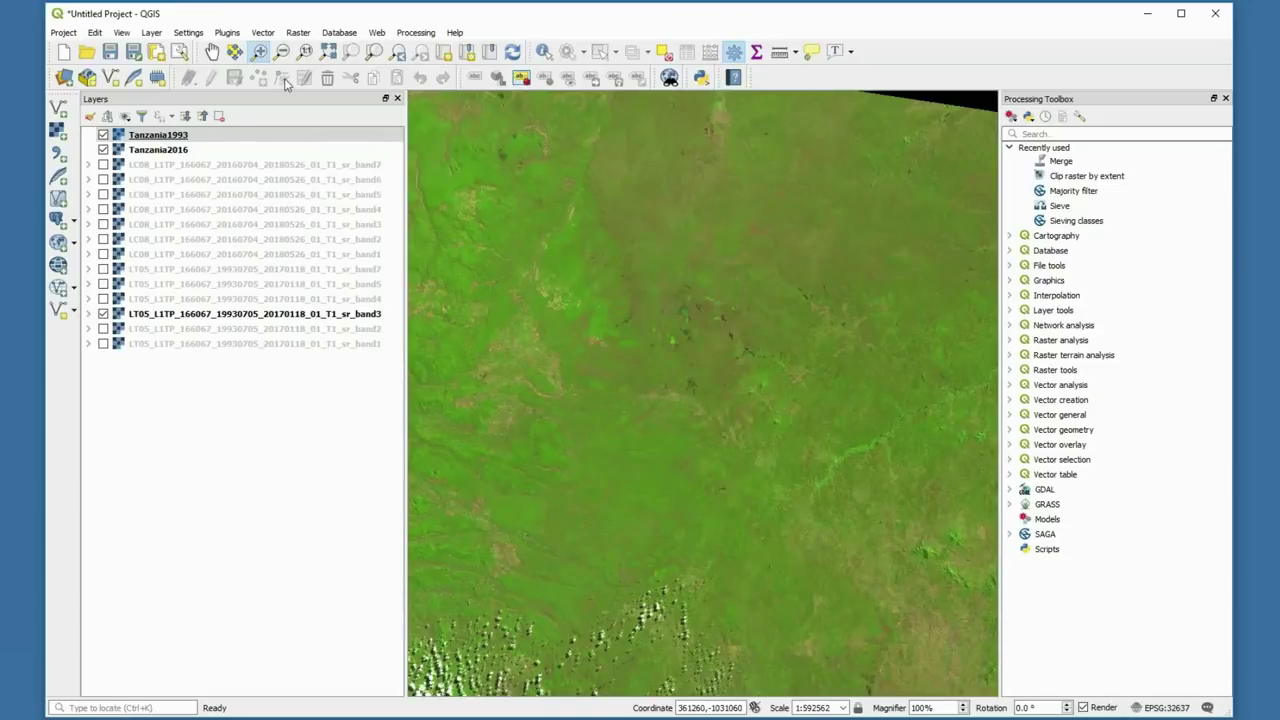
pyautogui.moveTo(764, 241); pyautogui.dragTo(597, 309)
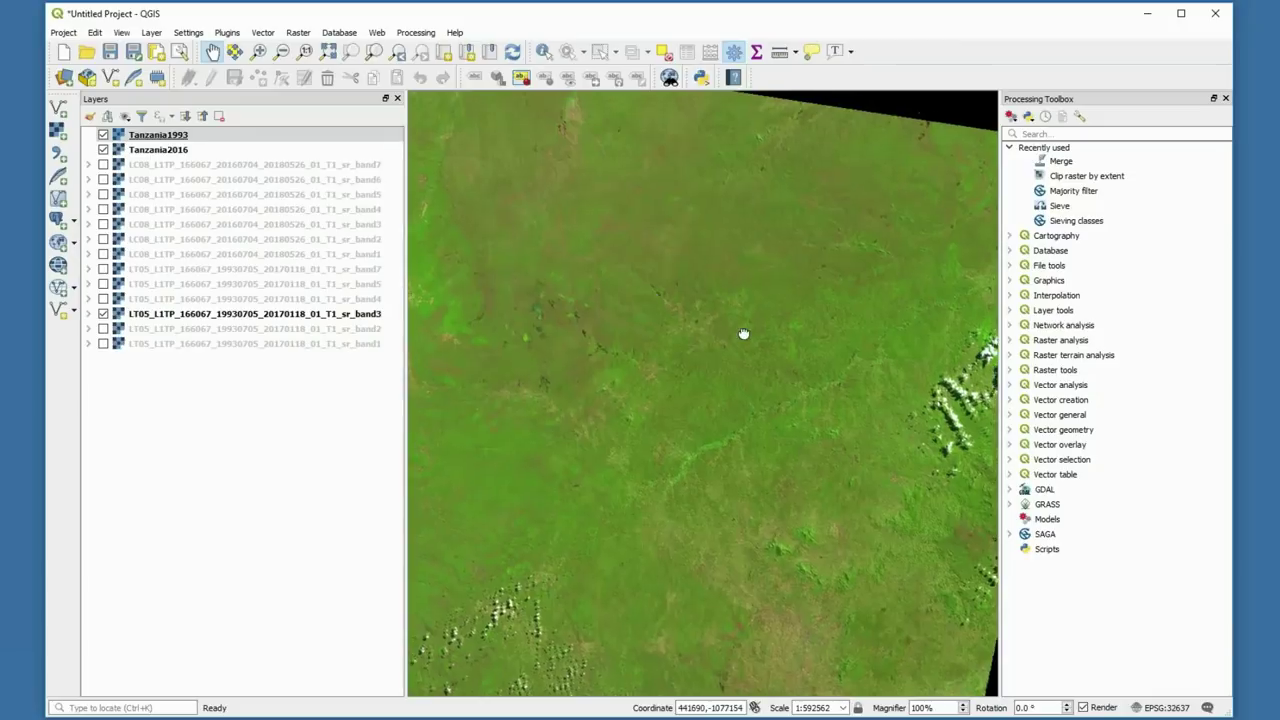
pyautogui.moveTo(814, 320); pyautogui.dragTo(731, 223)
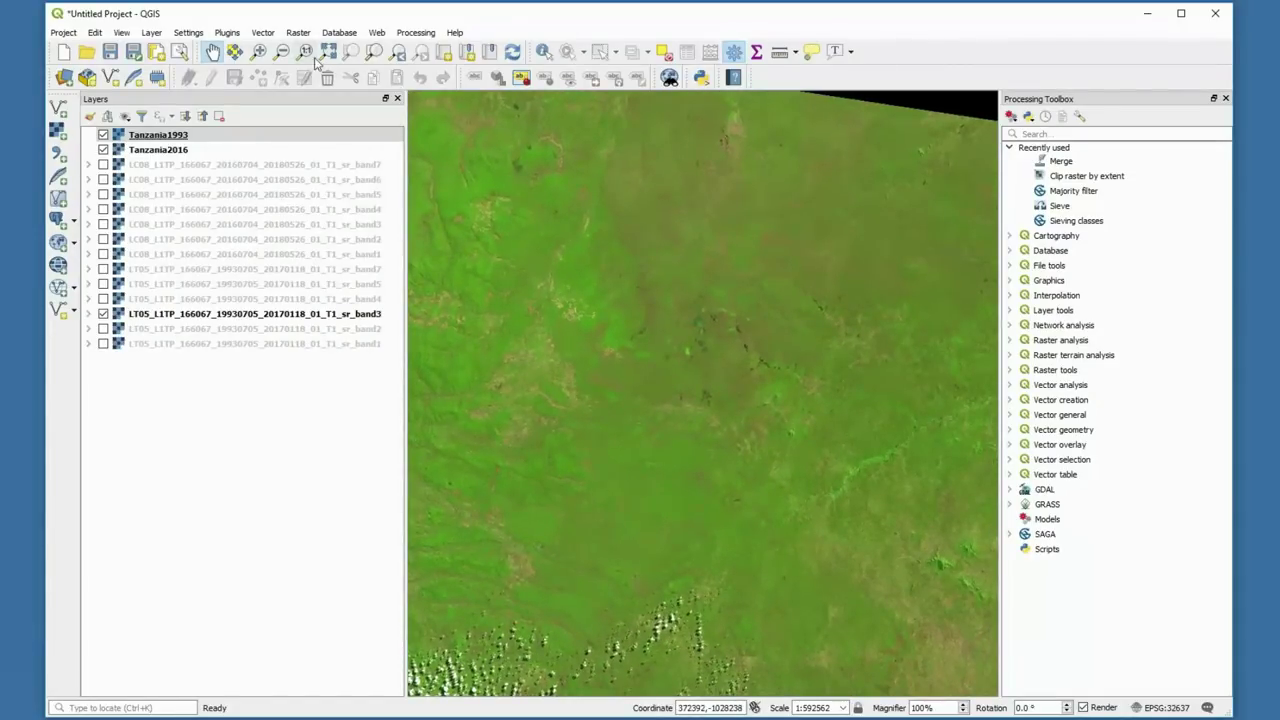
pyautogui.click(259, 52)
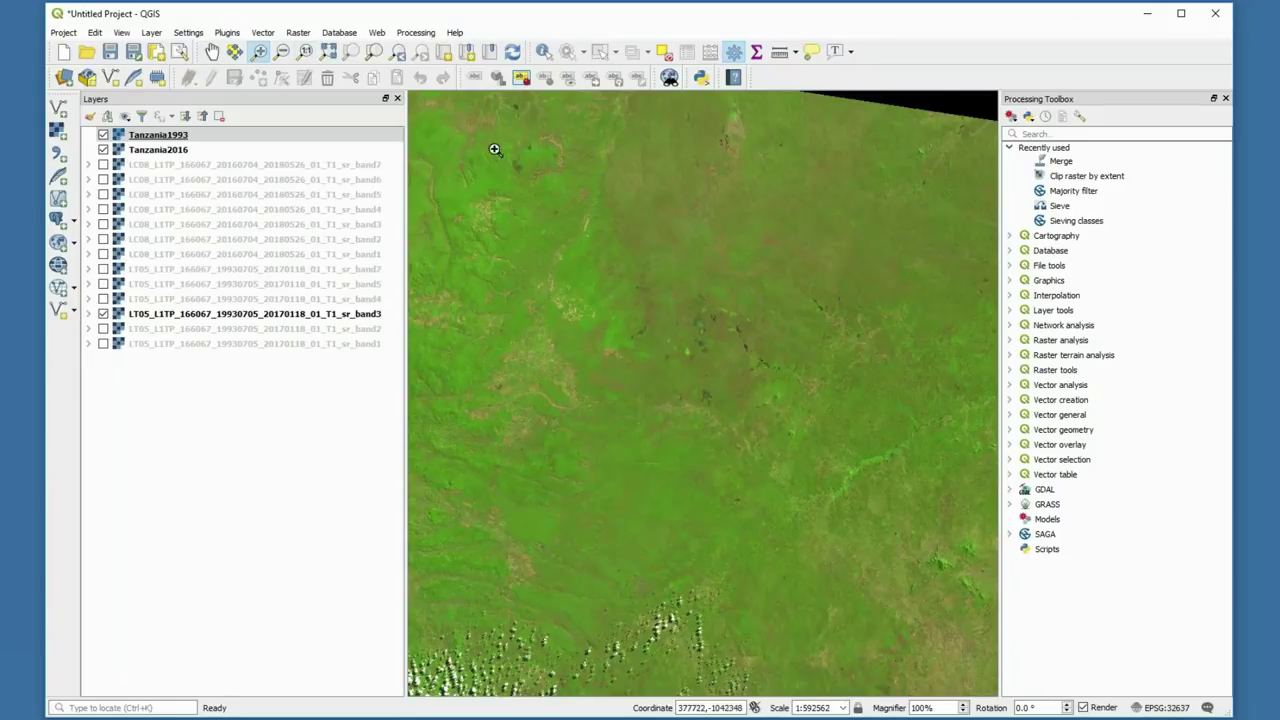
pyautogui.moveTo(419, 102); pyautogui.dragTo(986, 563)
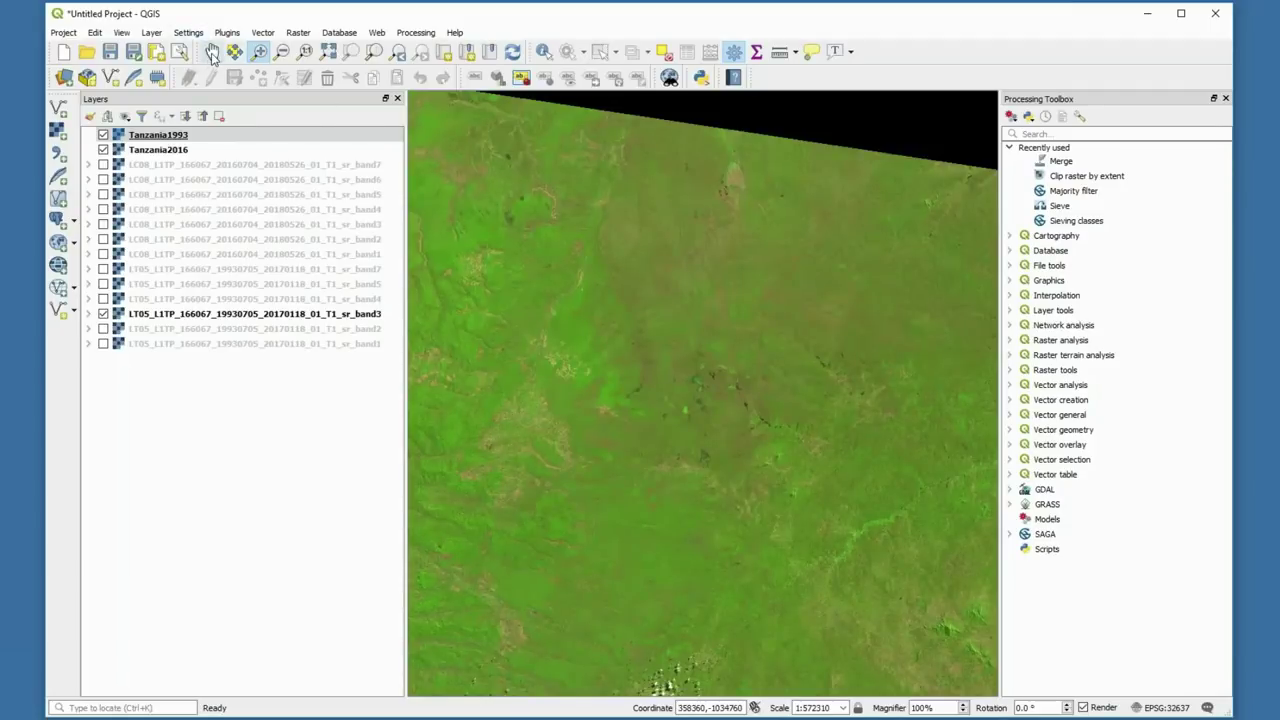
pyautogui.click(212, 55)
pyautogui.moveTo(663, 393); pyautogui.dragTo(697, 274)
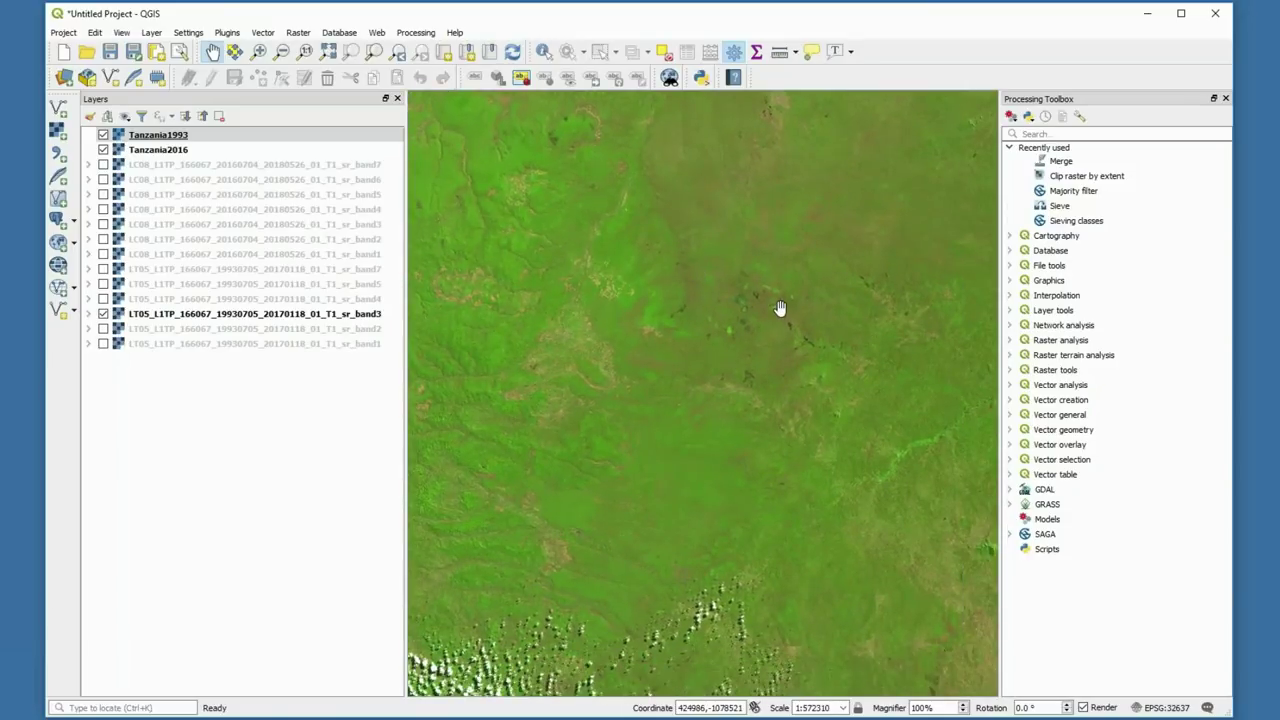
pyautogui.click(158, 140)
# Base Tanzania1993's stretch statistics on the Current canvas extent and apply the symbology.
pyautogui.rightClick(160, 143)
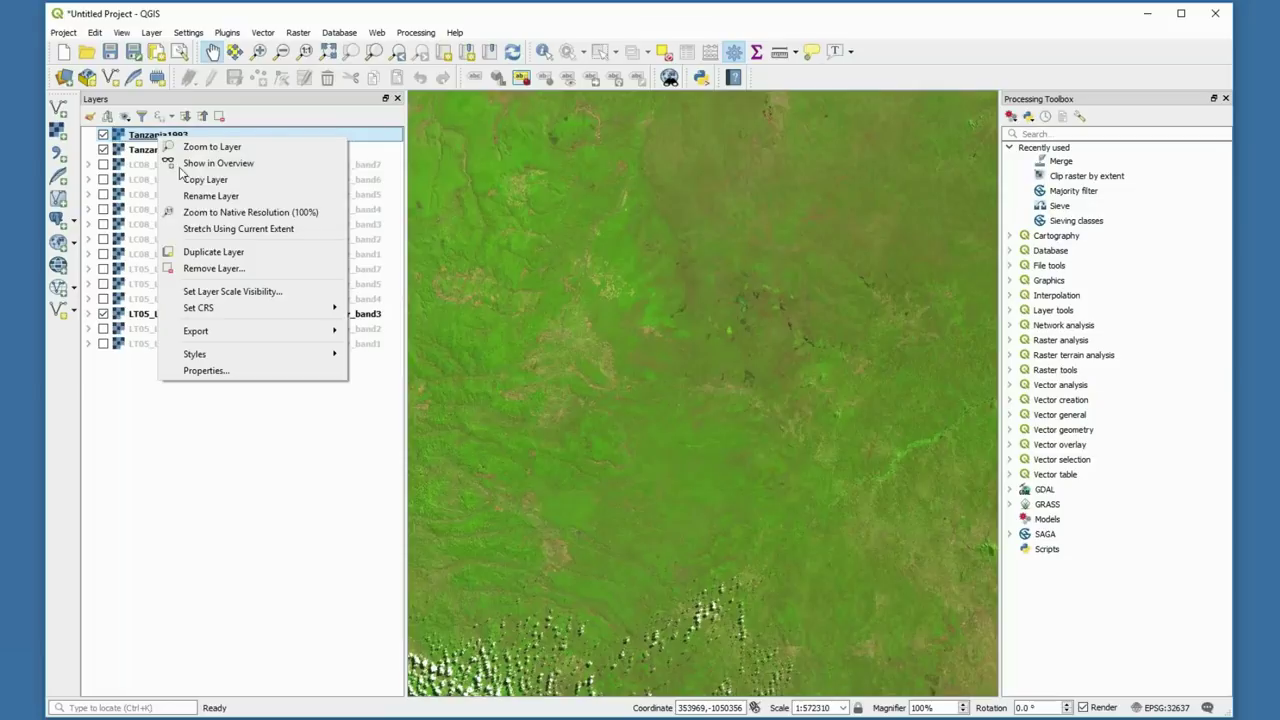
pyautogui.click(224, 372)
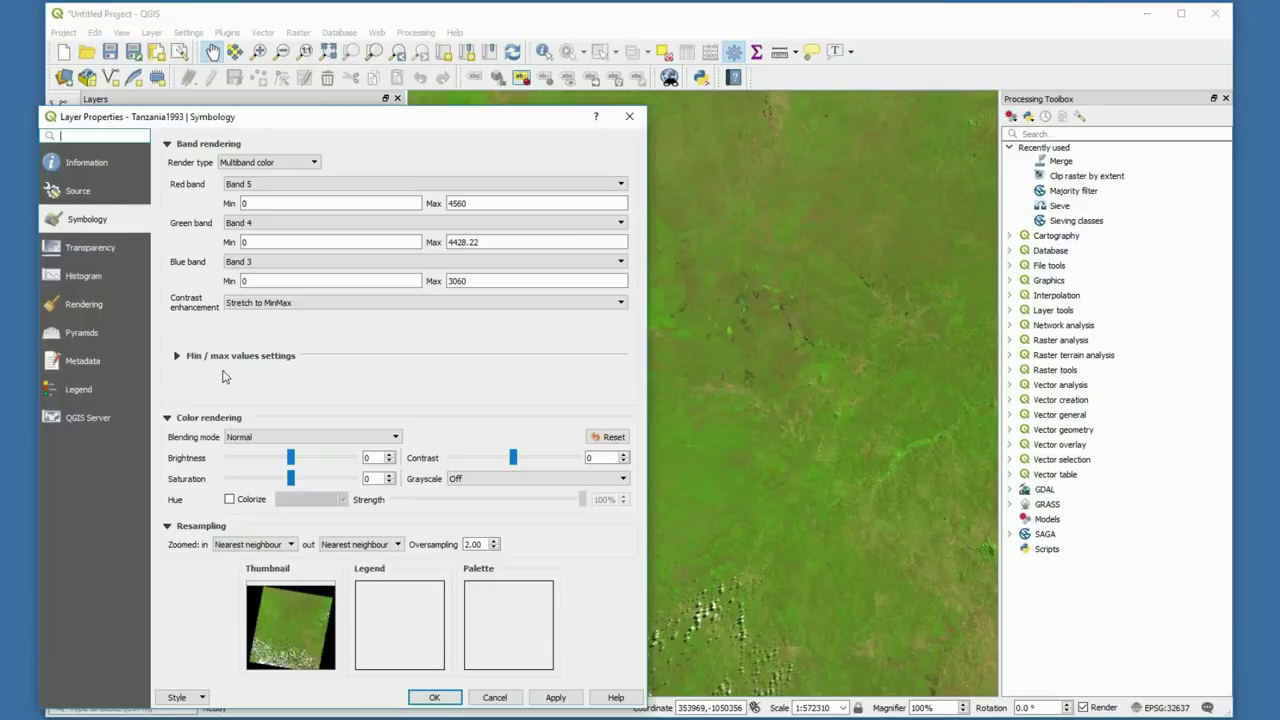
pyautogui.moveTo(345, 116); pyautogui.dragTo(500, 64)
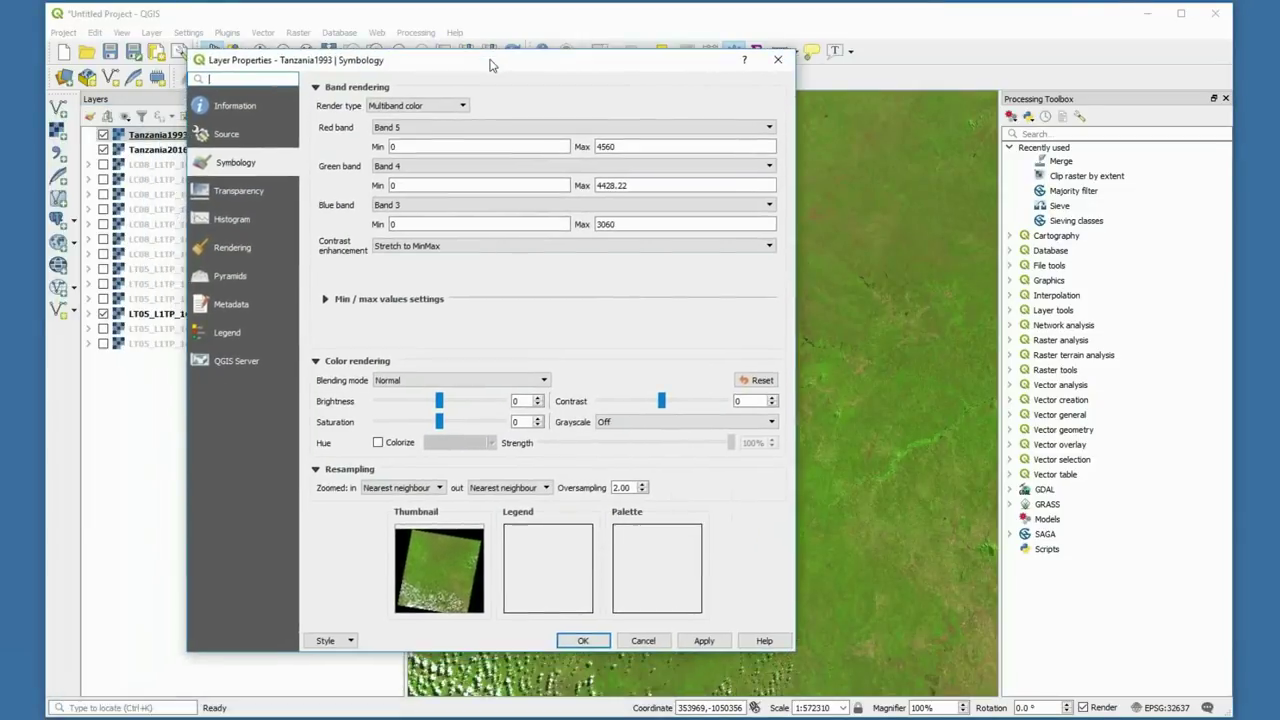
pyautogui.click(324, 300)
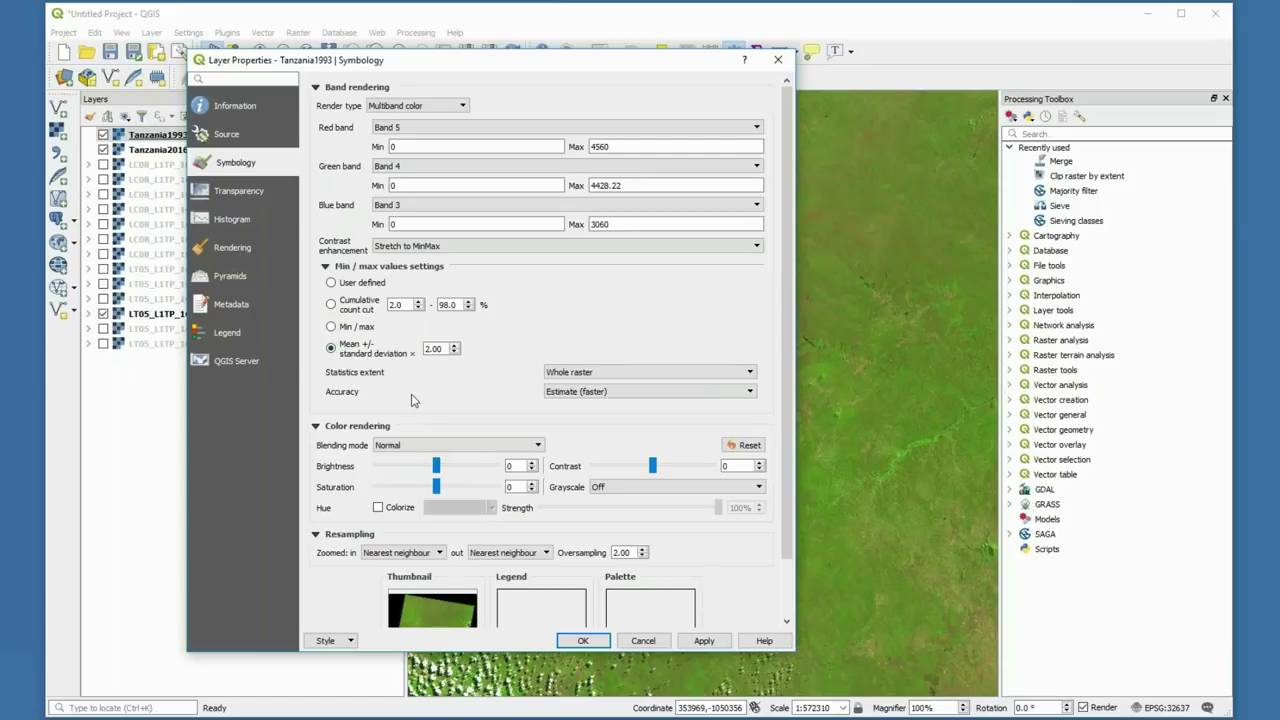
pyautogui.click(751, 372)
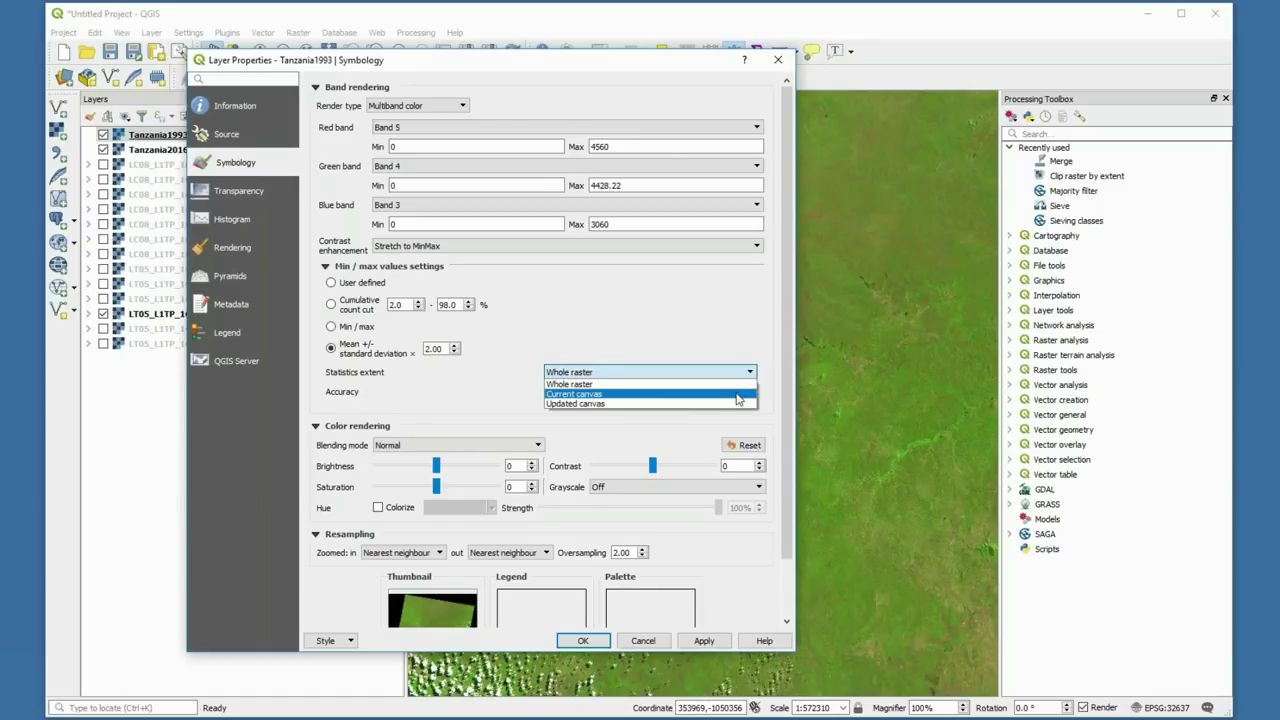
pyautogui.click(737, 395)
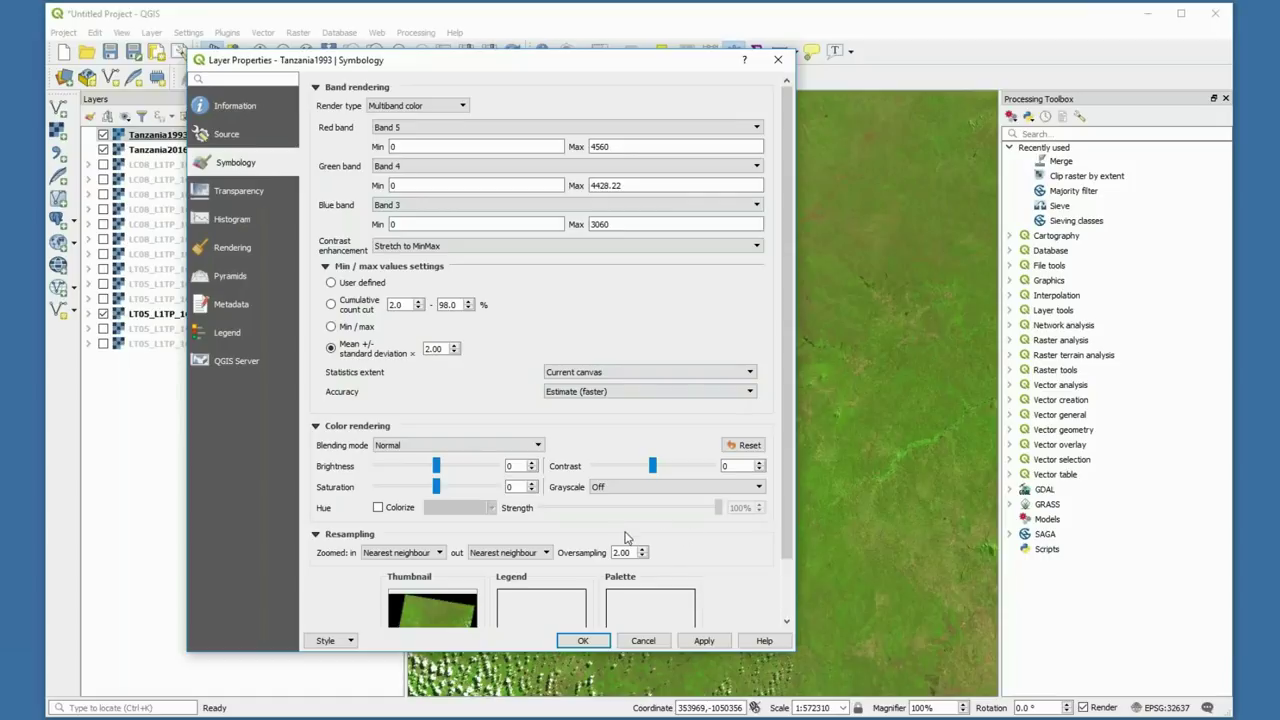
pyautogui.click(704, 642)
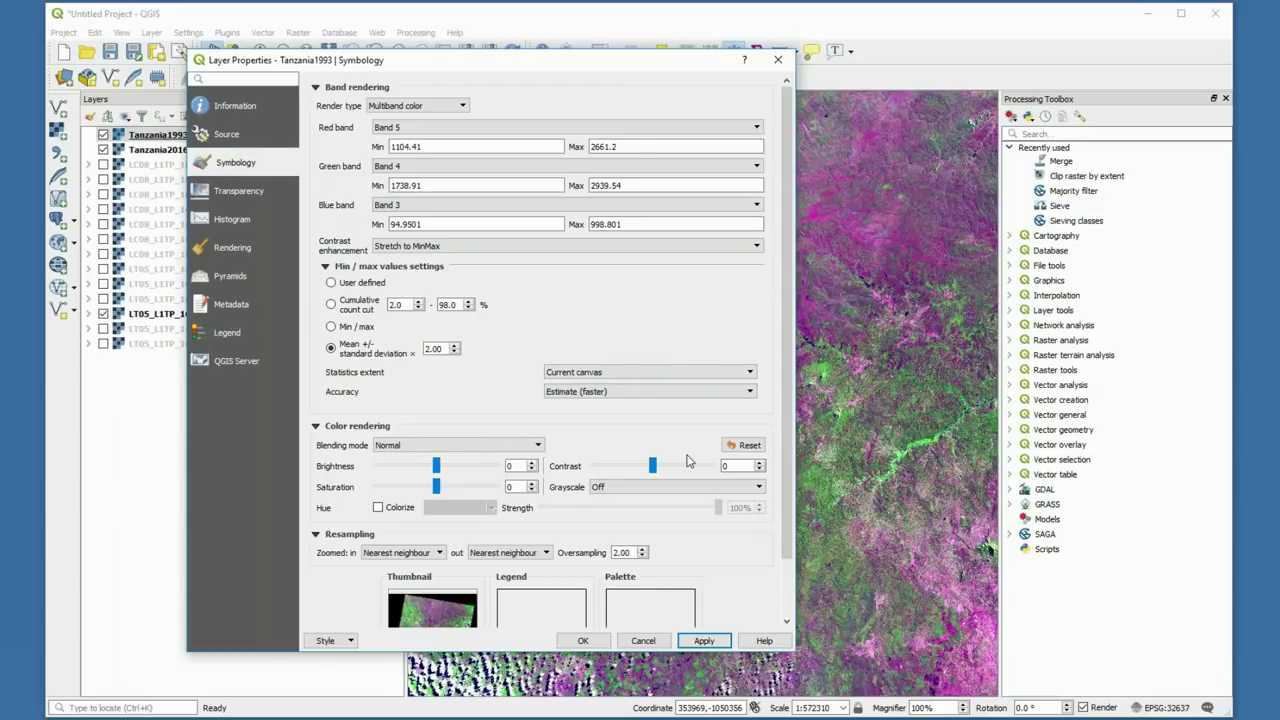
pyautogui.click(586, 641)
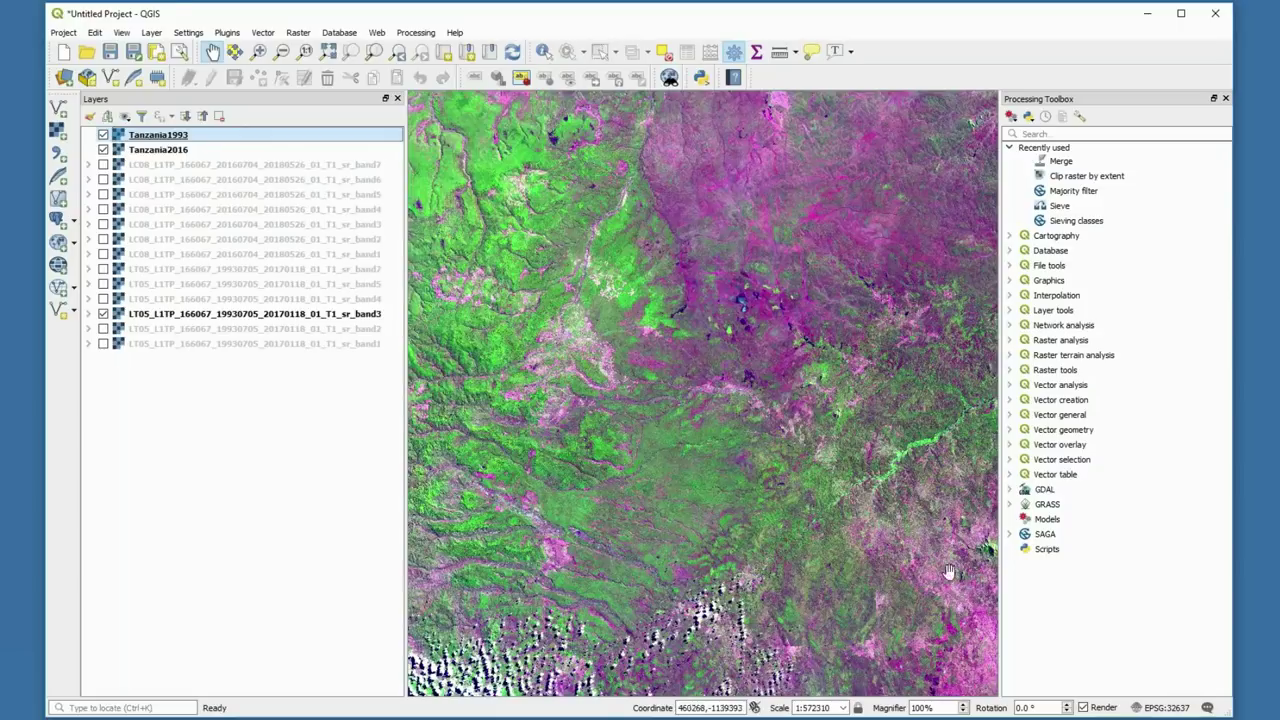
# Zoom to the full scene and hide the LT05 sr_band3 and Tanzania1993 layers.
pyautogui.click(328, 52)
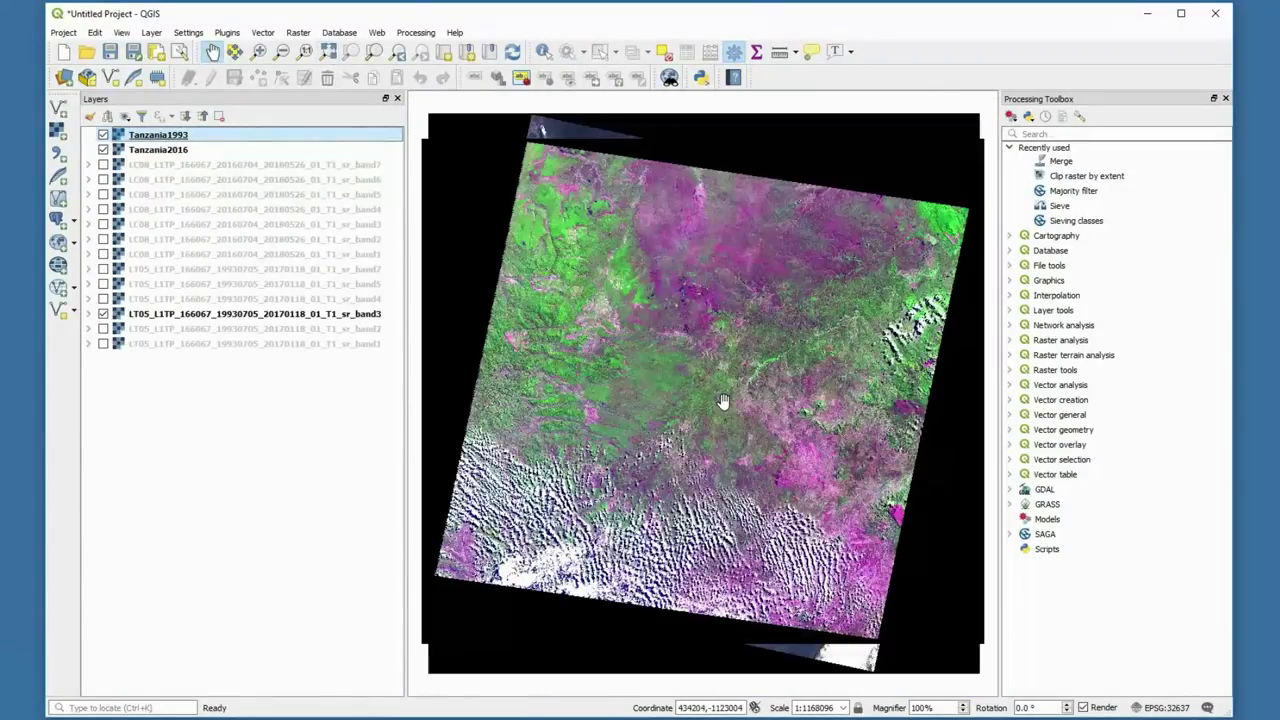
pyautogui.click(103, 313)
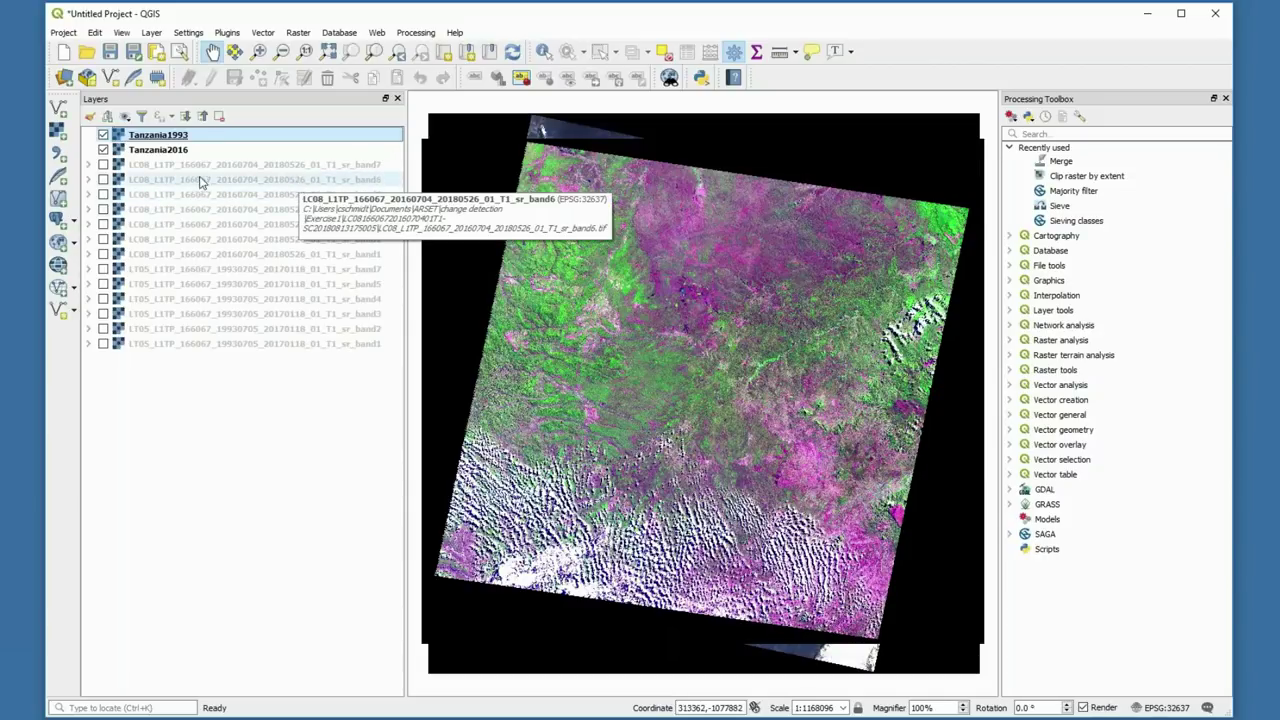
pyautogui.click(103, 135)
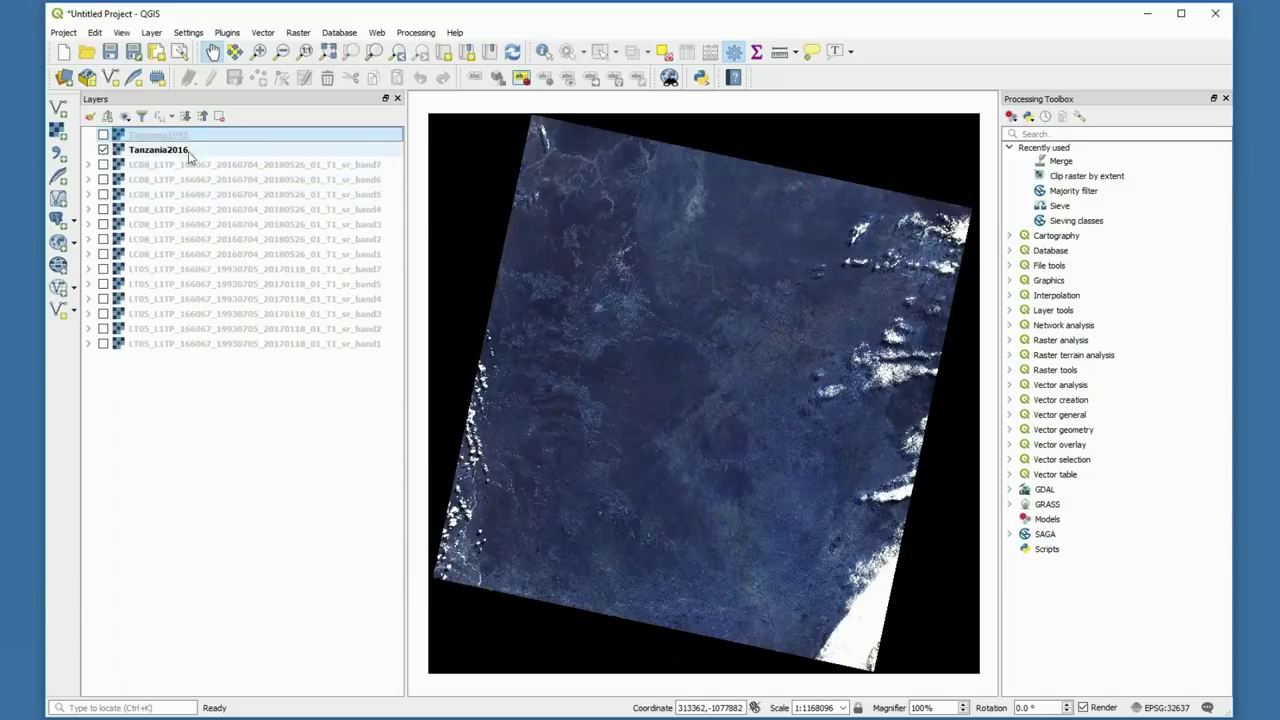
# Zoom into a region of the Tanzania2016 image and open its layer properties.
pyautogui.click(178, 150)
pyautogui.rightClick(178, 150)
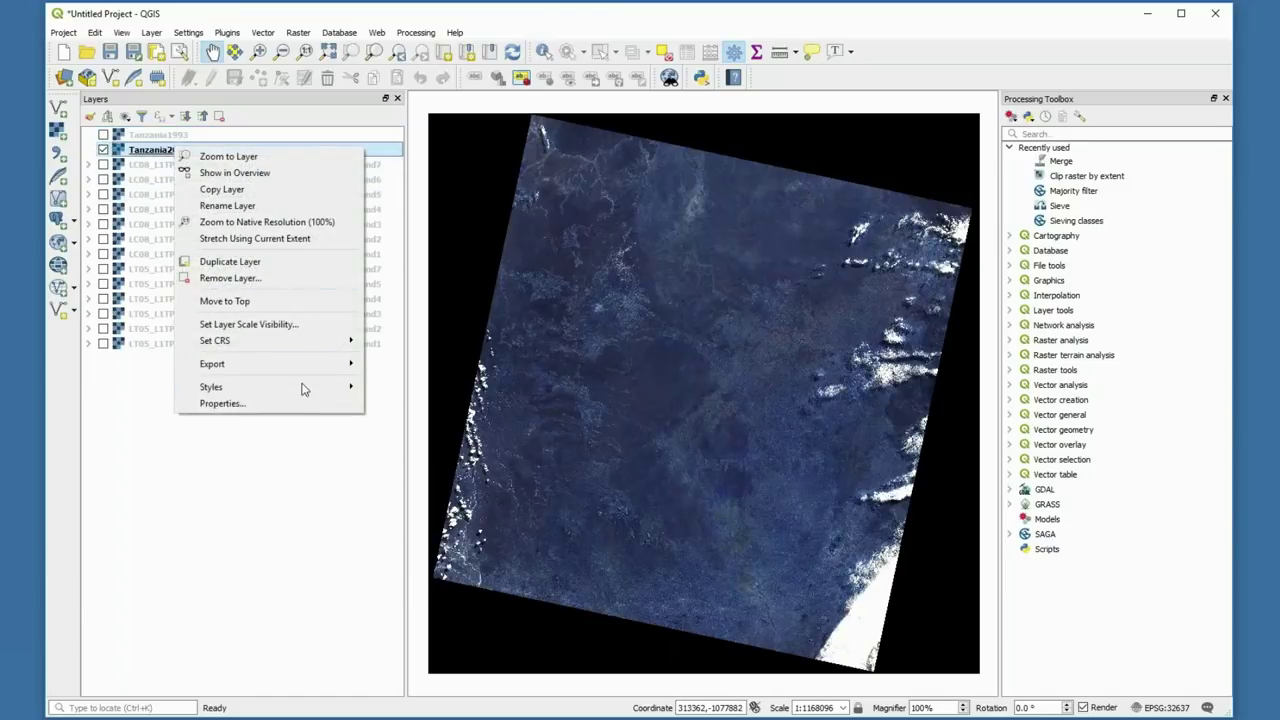
pyautogui.click(214, 594)
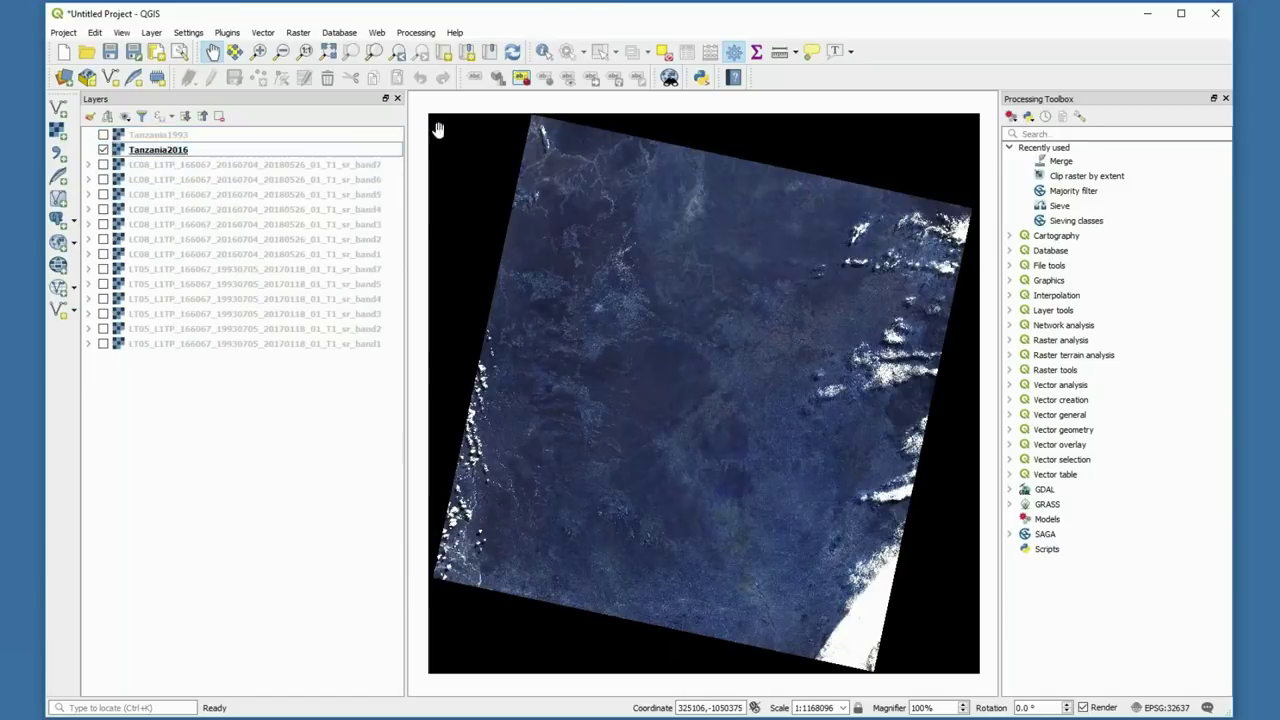
pyautogui.click(258, 52)
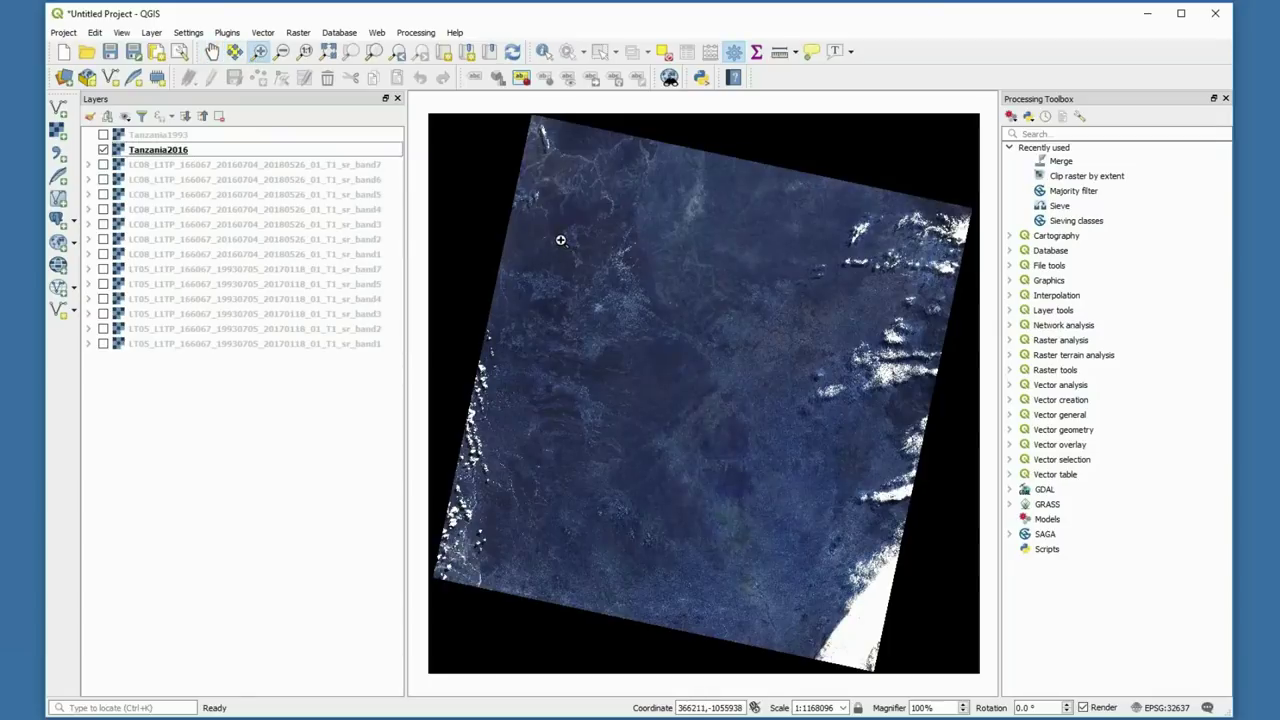
pyautogui.moveTo(564, 242); pyautogui.dragTo(809, 485)
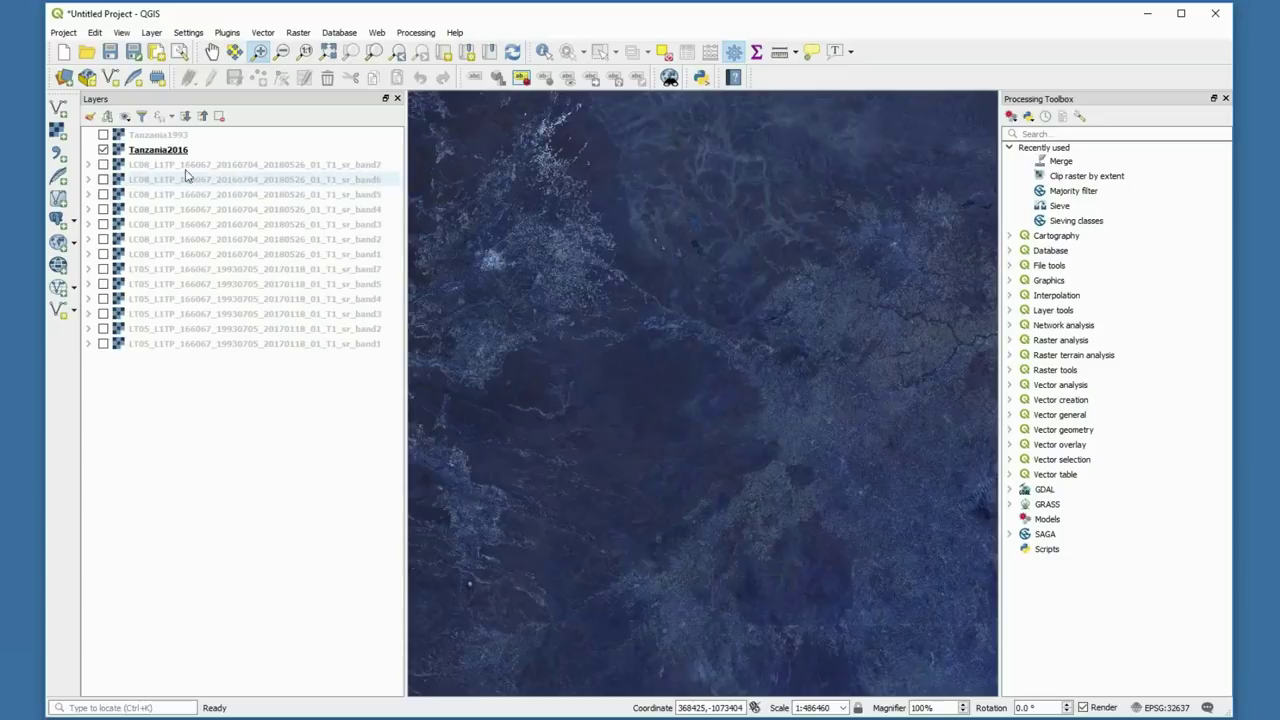
pyautogui.rightClick(160, 150)
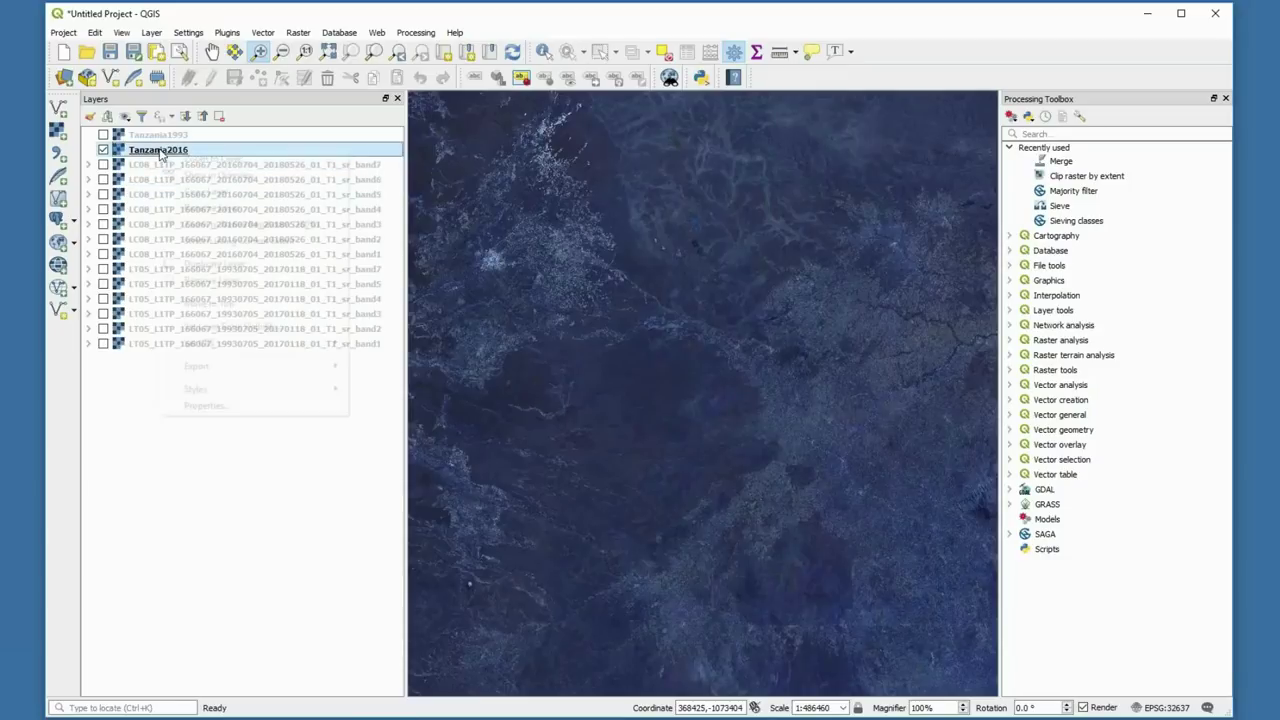
pyautogui.click(246, 409)
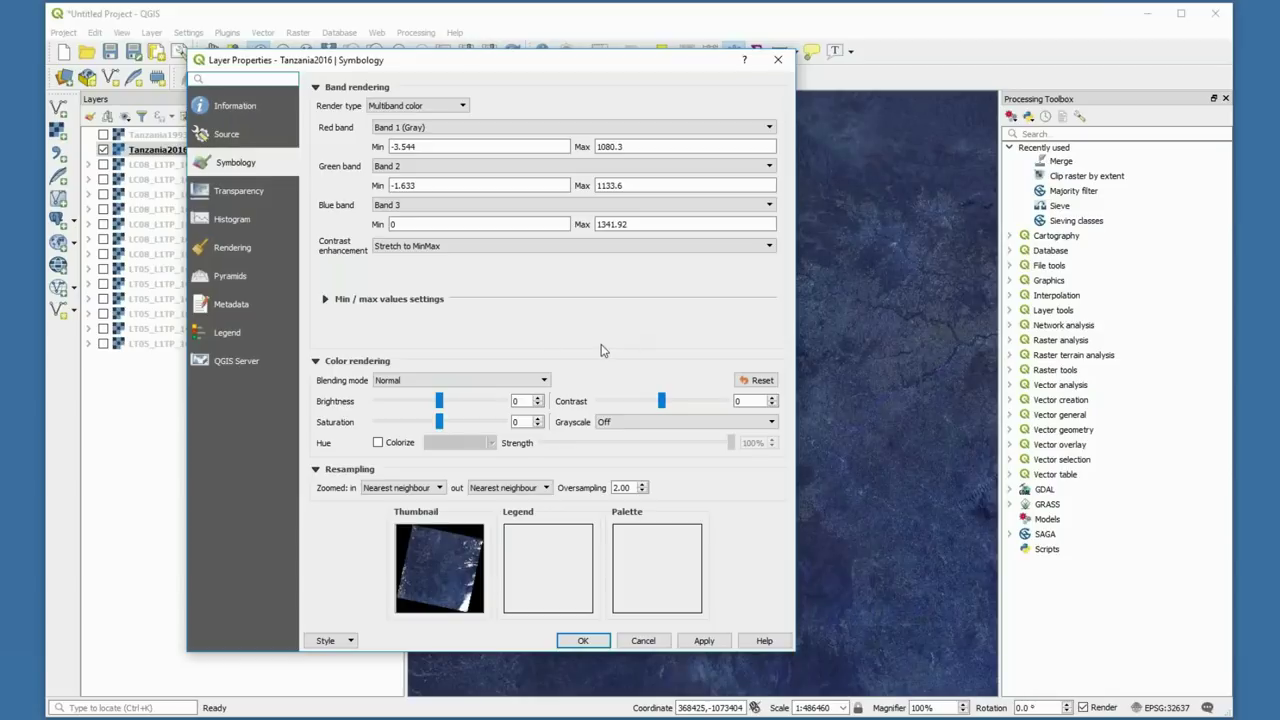
# Assign Band 6, Band 5 and Band 4 to Tanzania2016's red, green and blue channels.
pyautogui.click(769, 128)
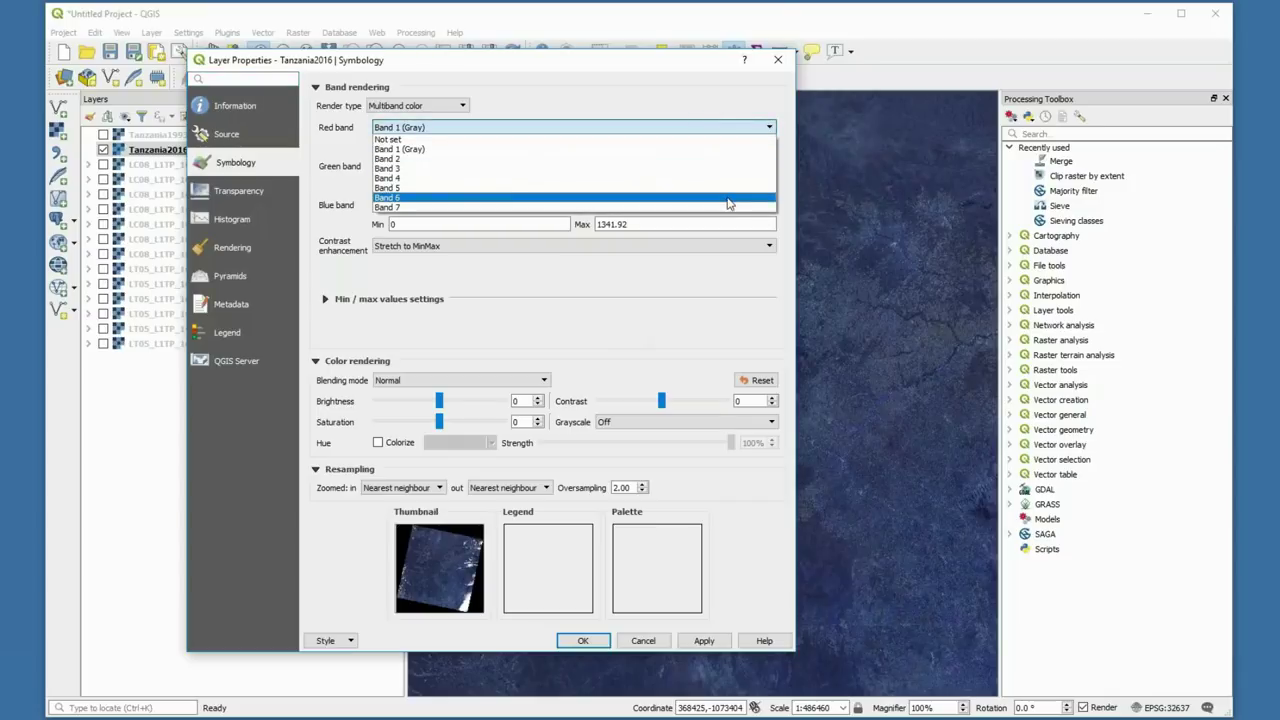
pyautogui.click(729, 200)
pyautogui.click(769, 166)
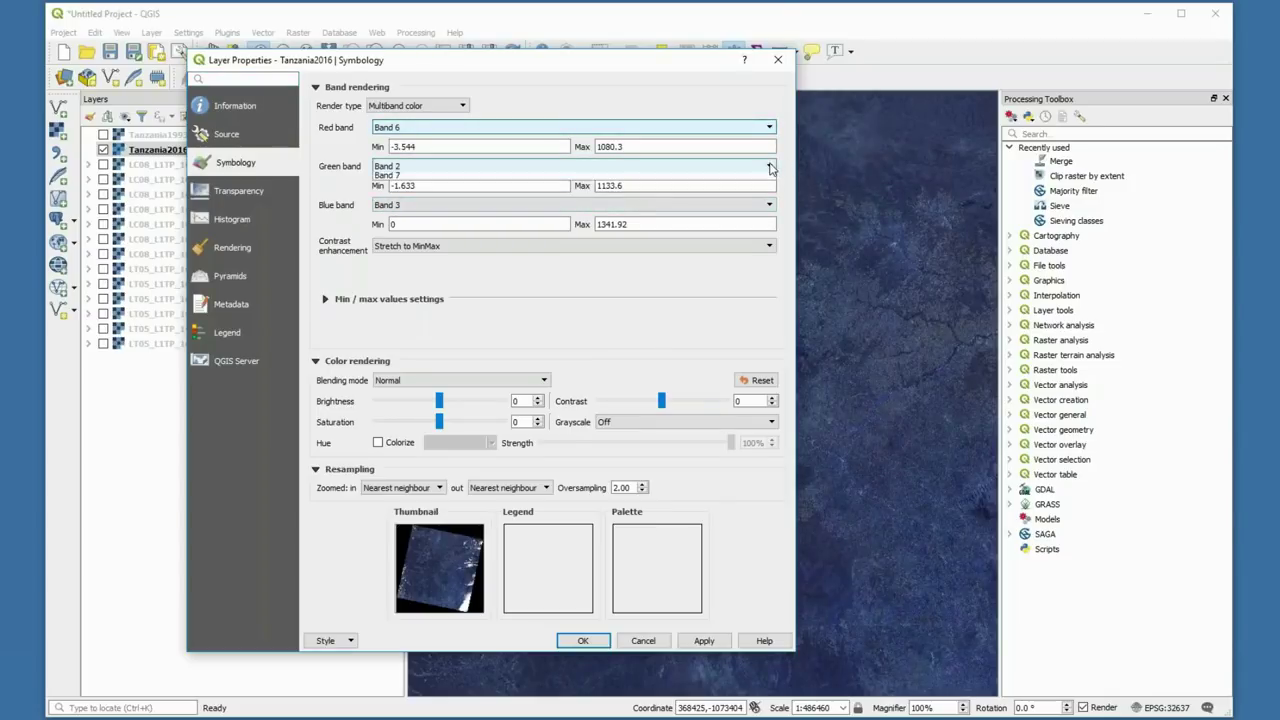
pyautogui.click(737, 228)
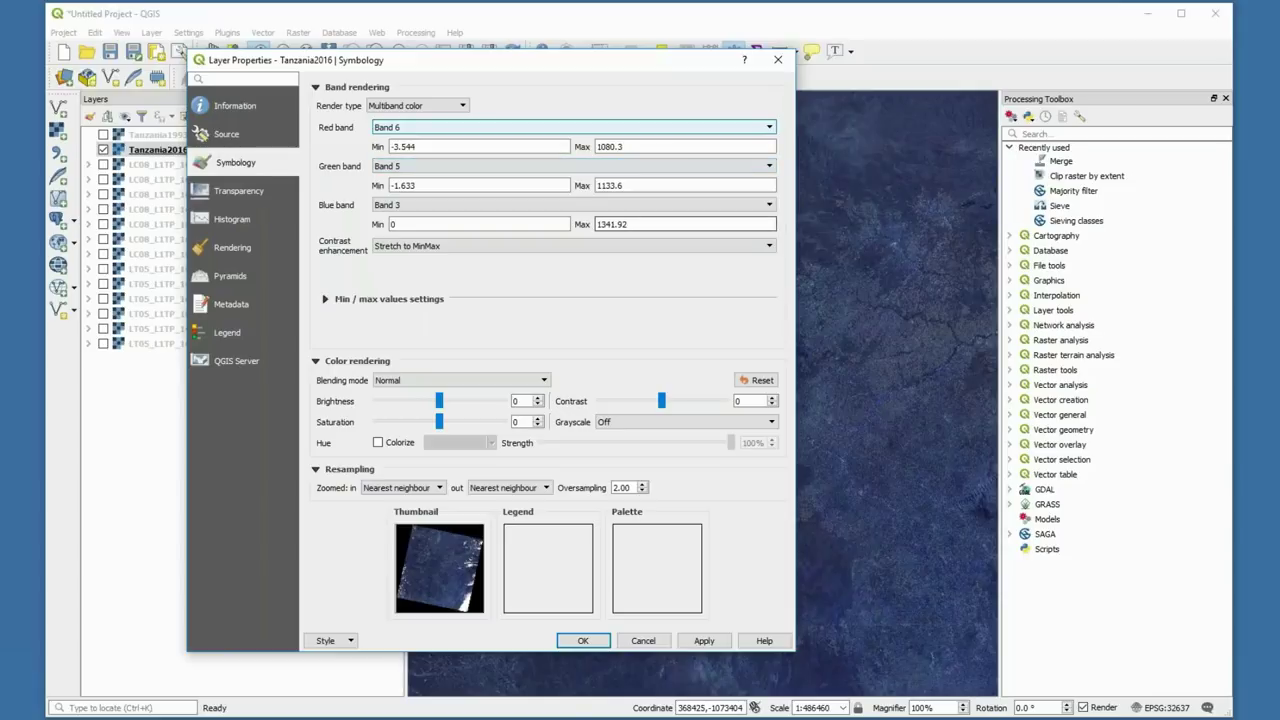
pyautogui.click(762, 206)
pyautogui.click(735, 256)
# Stretch Tanzania2016 by mean ± standard deviation over the Current canvas and apply.
pyautogui.click(325, 299)
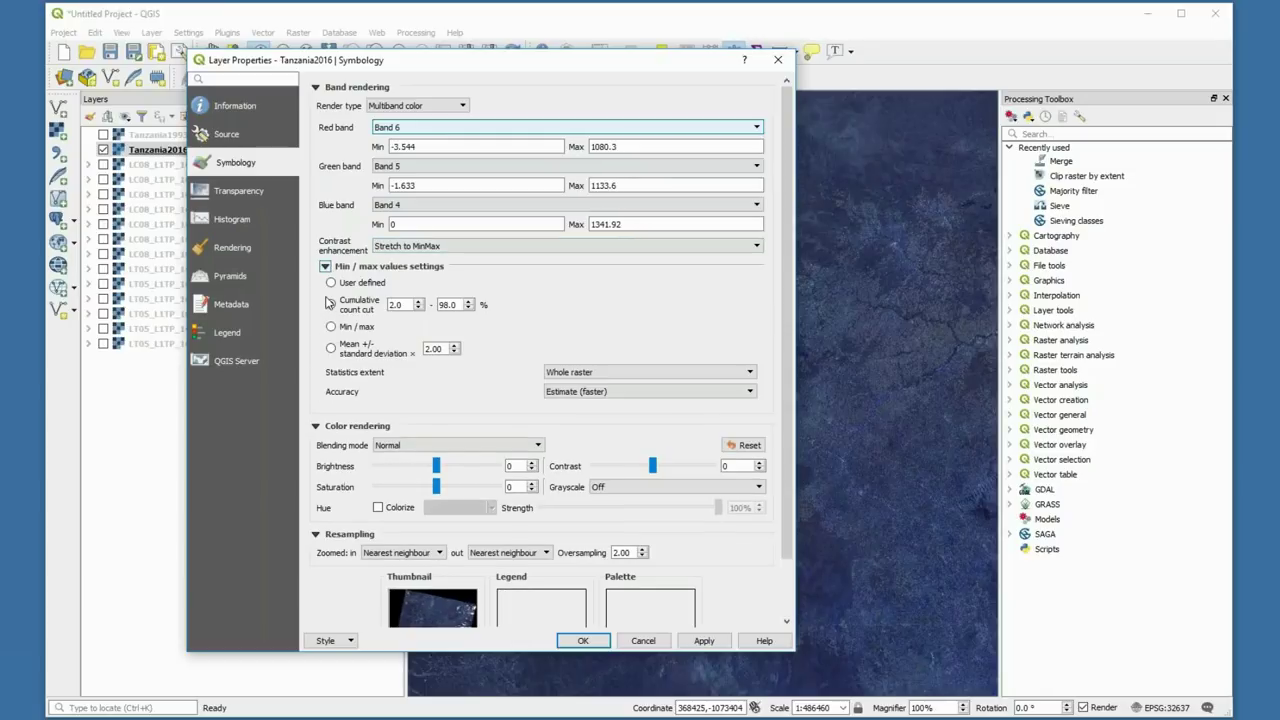
pyautogui.click(330, 349)
pyautogui.click(750, 374)
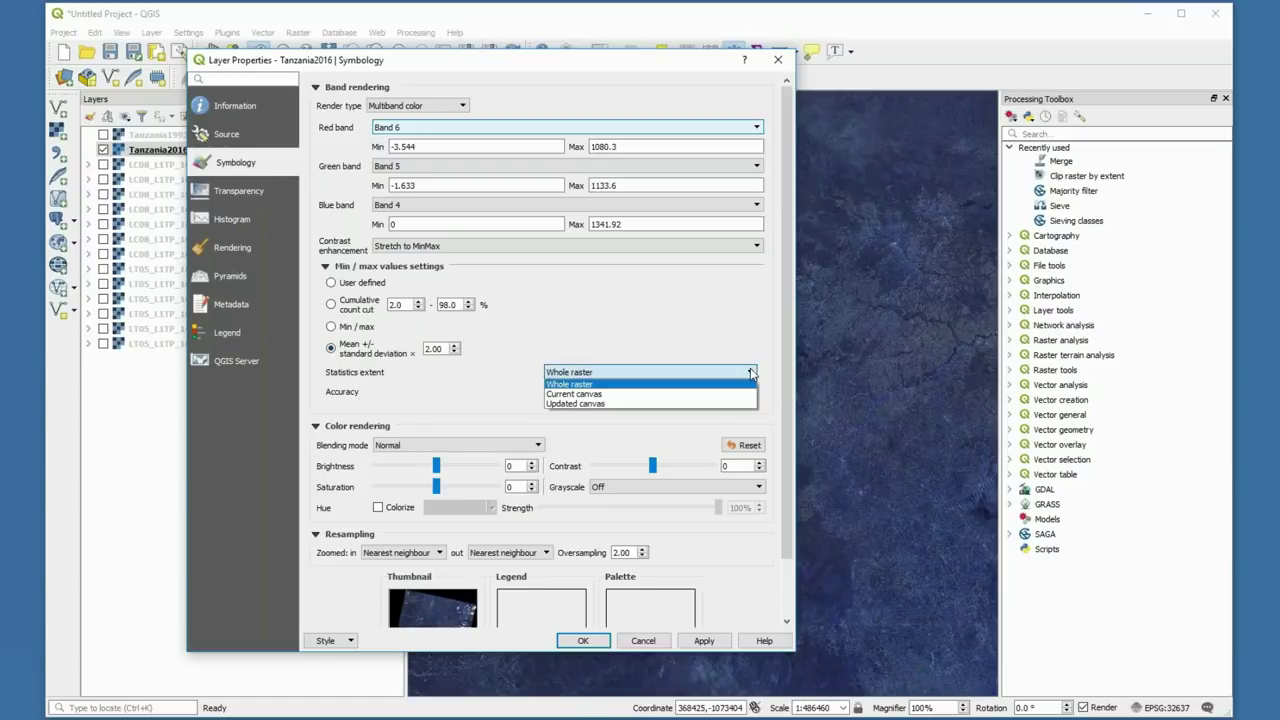
pyautogui.click(741, 395)
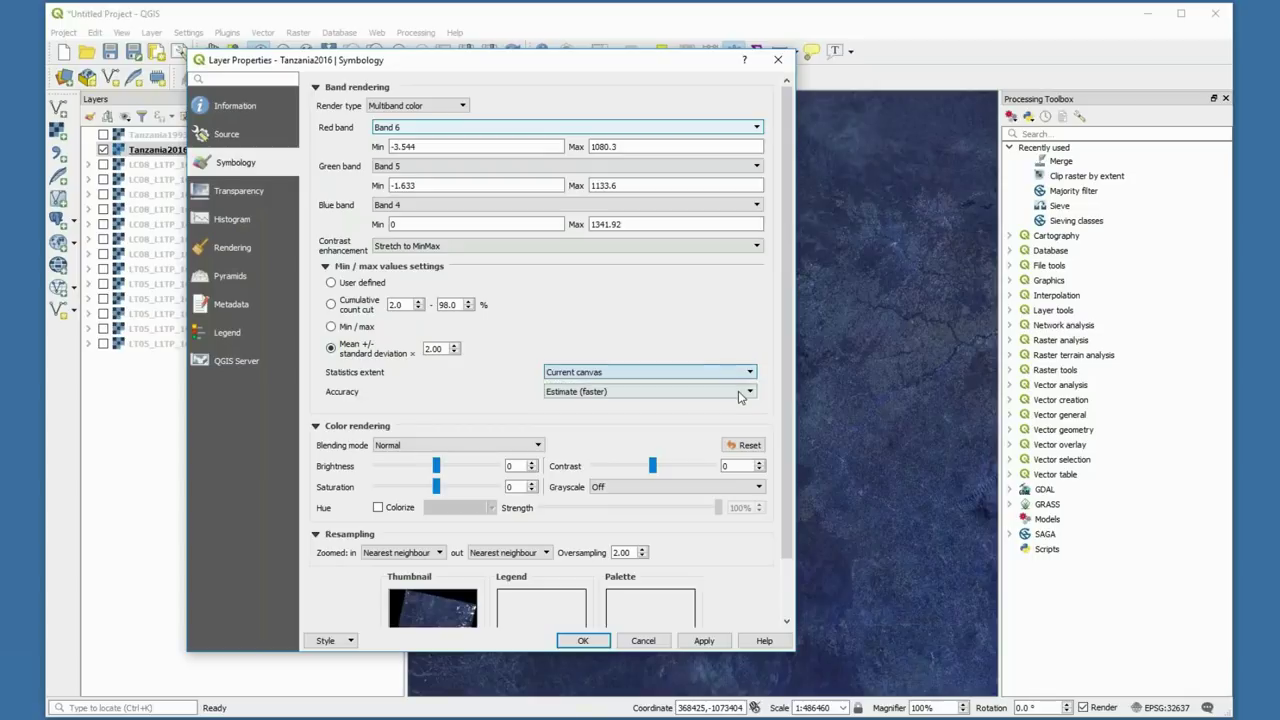
pyautogui.click(703, 641)
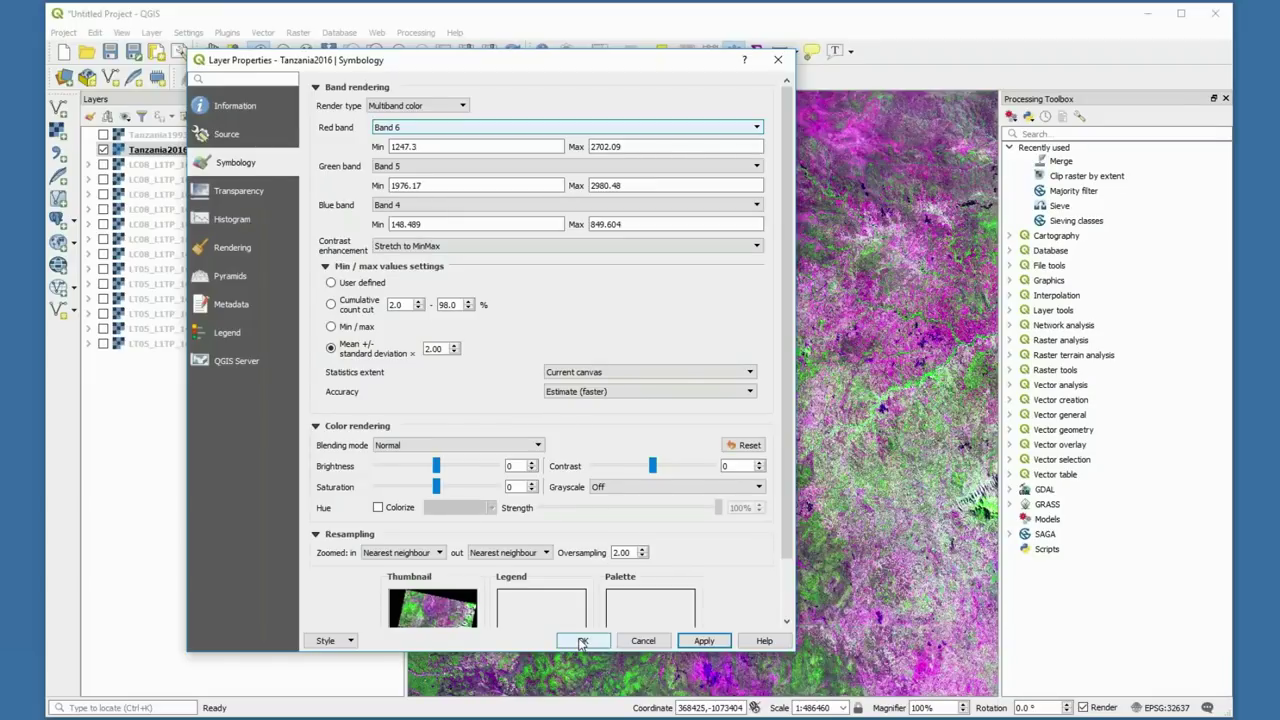
pyautogui.click(582, 641)
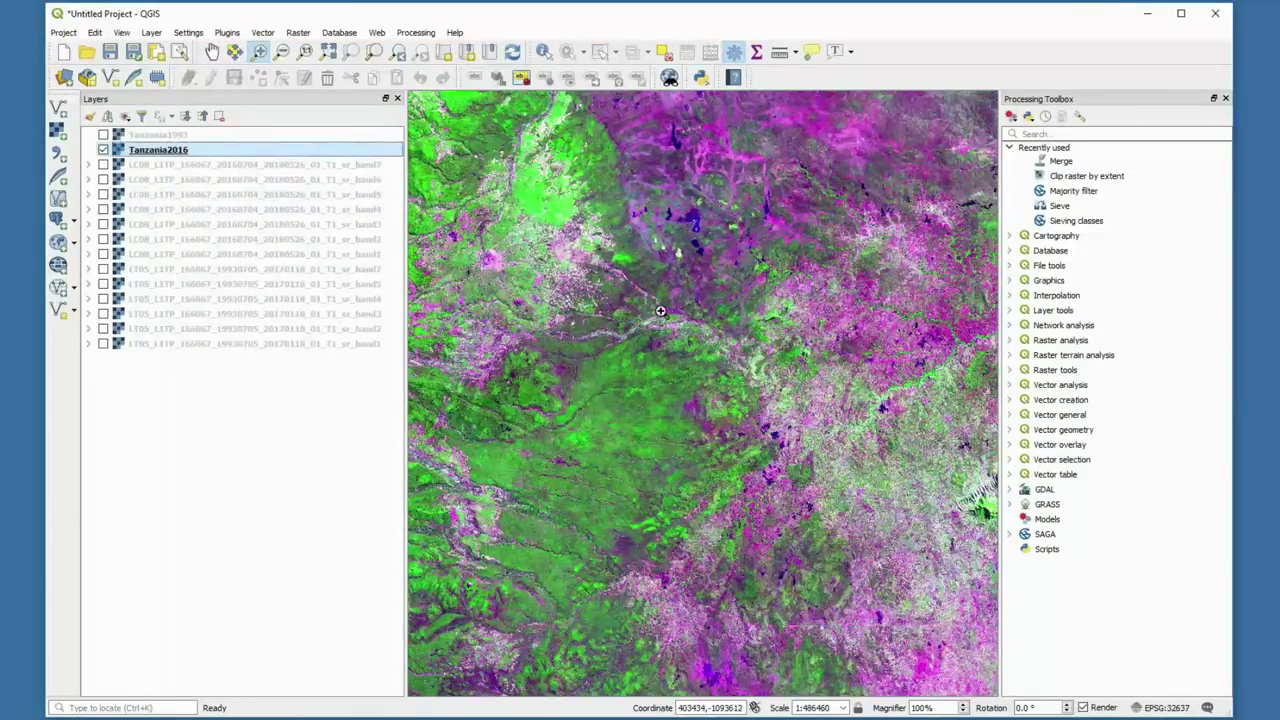
# Zoom to the full scene and toggle Tanzania1993 to compare with 2016, leaving it visible.
pyautogui.click(328, 51)
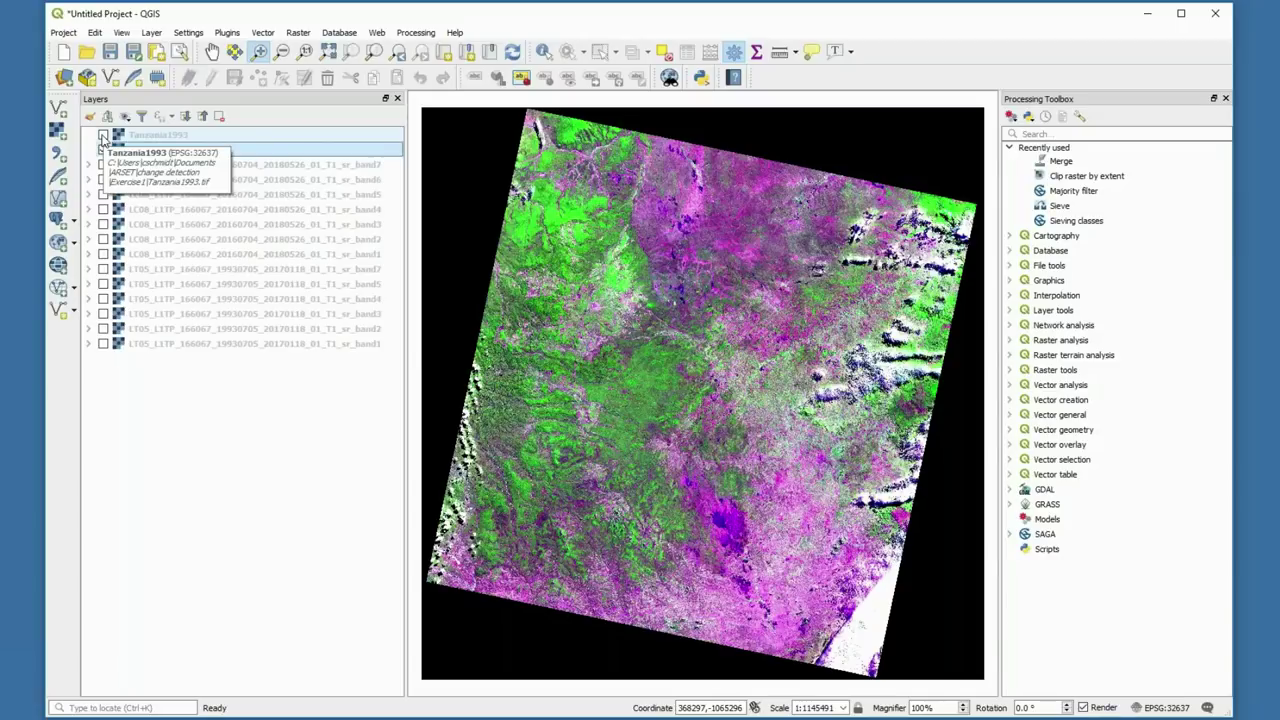
pyautogui.click(103, 135)
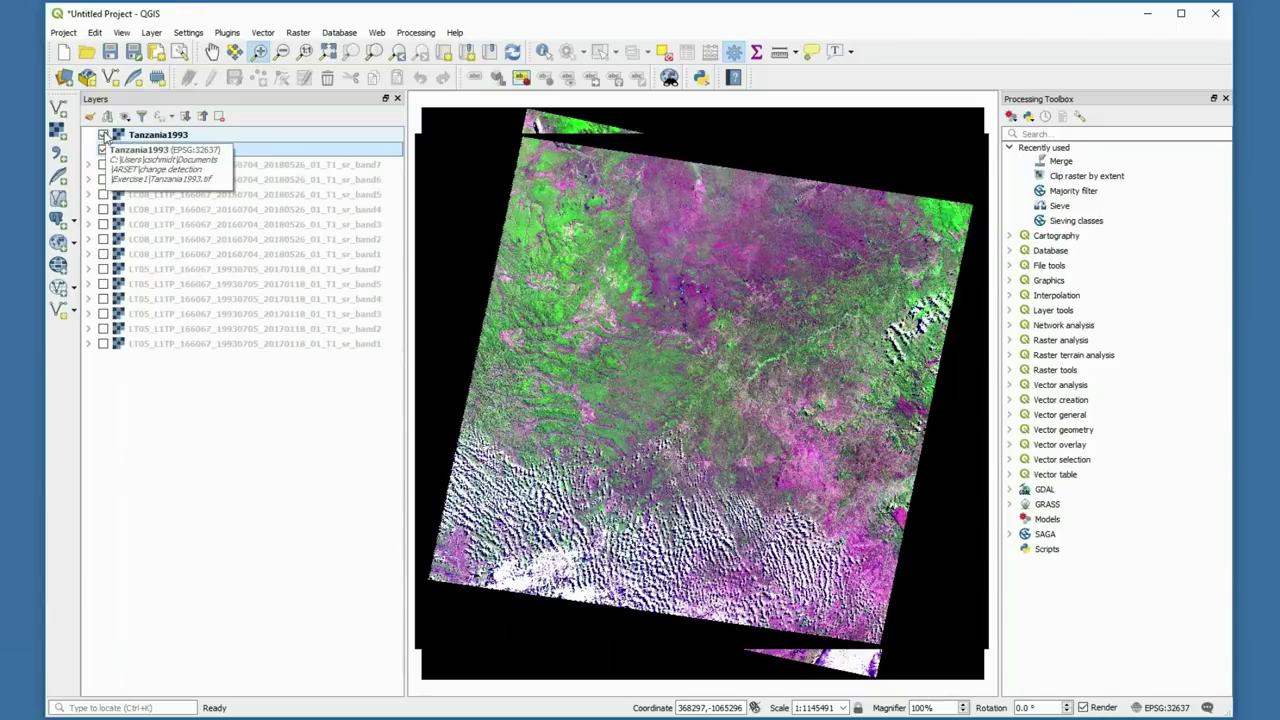
pyautogui.click(103, 135)
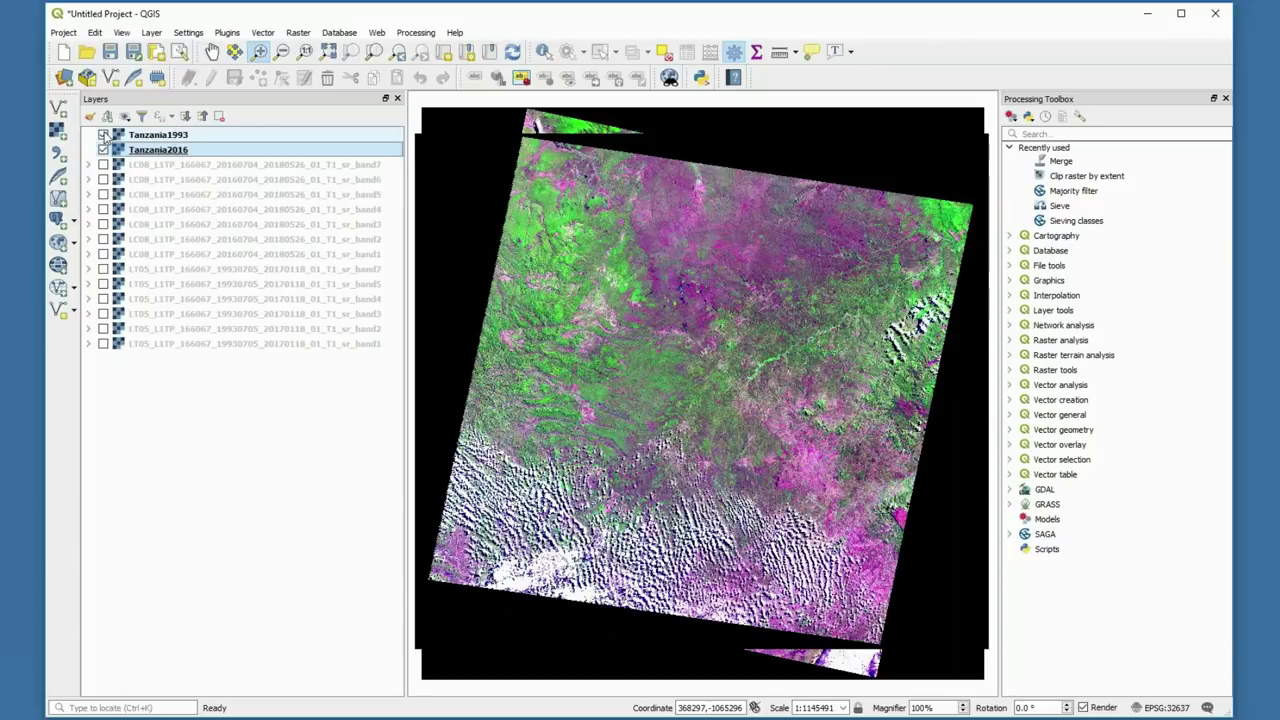
pyautogui.click(103, 135)
pyautogui.click(103, 135)
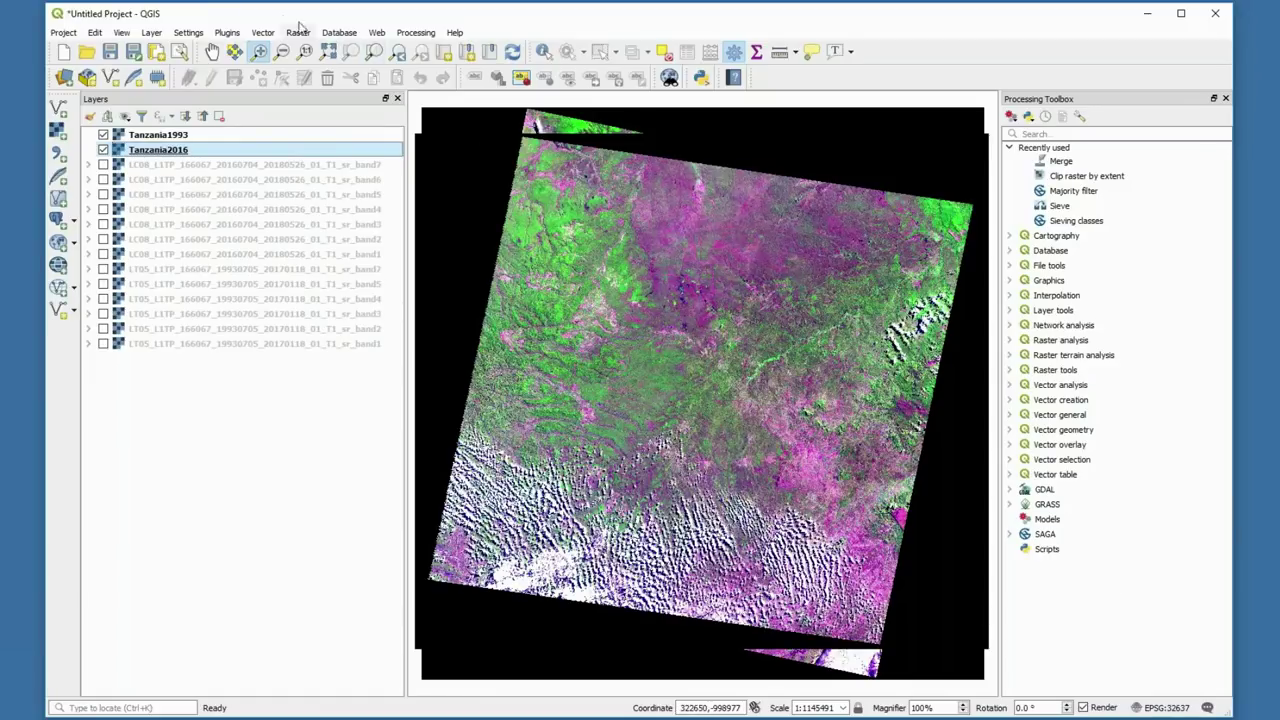
# Open Clip Raster by Extent with Tanzania1993 as the input layer.
pyautogui.click(298, 33)
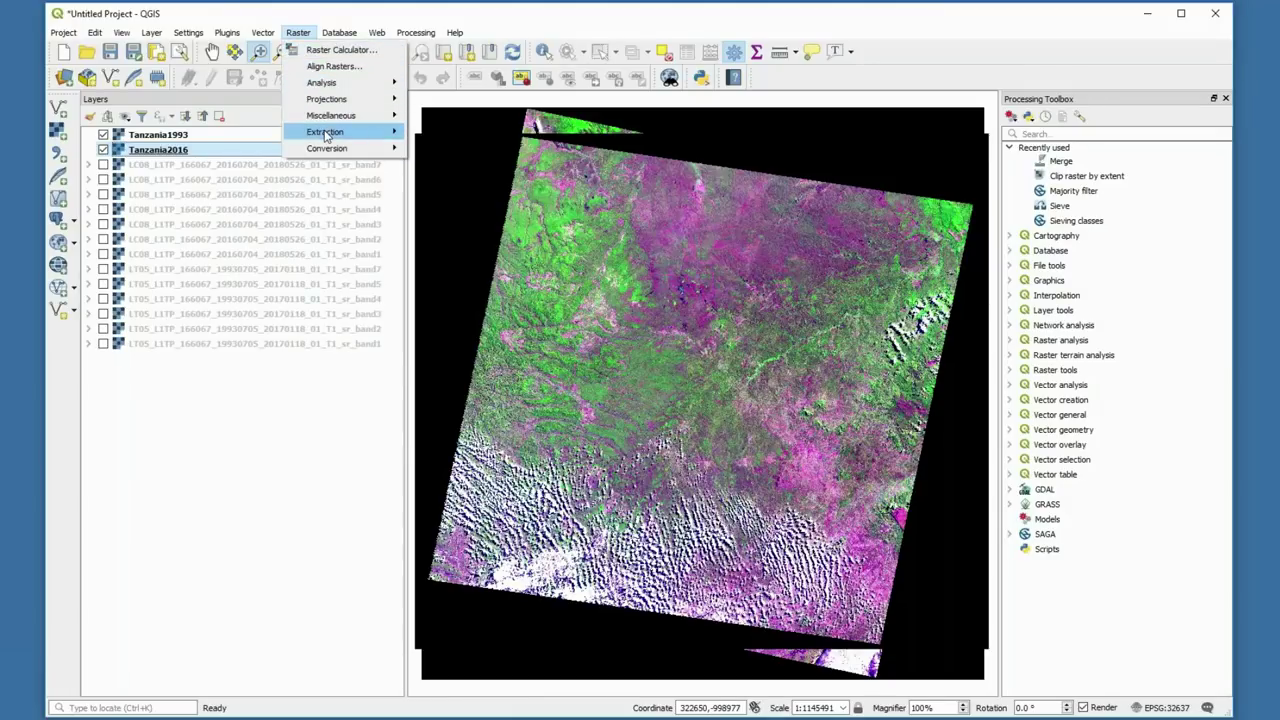
pyautogui.moveTo(325, 134)
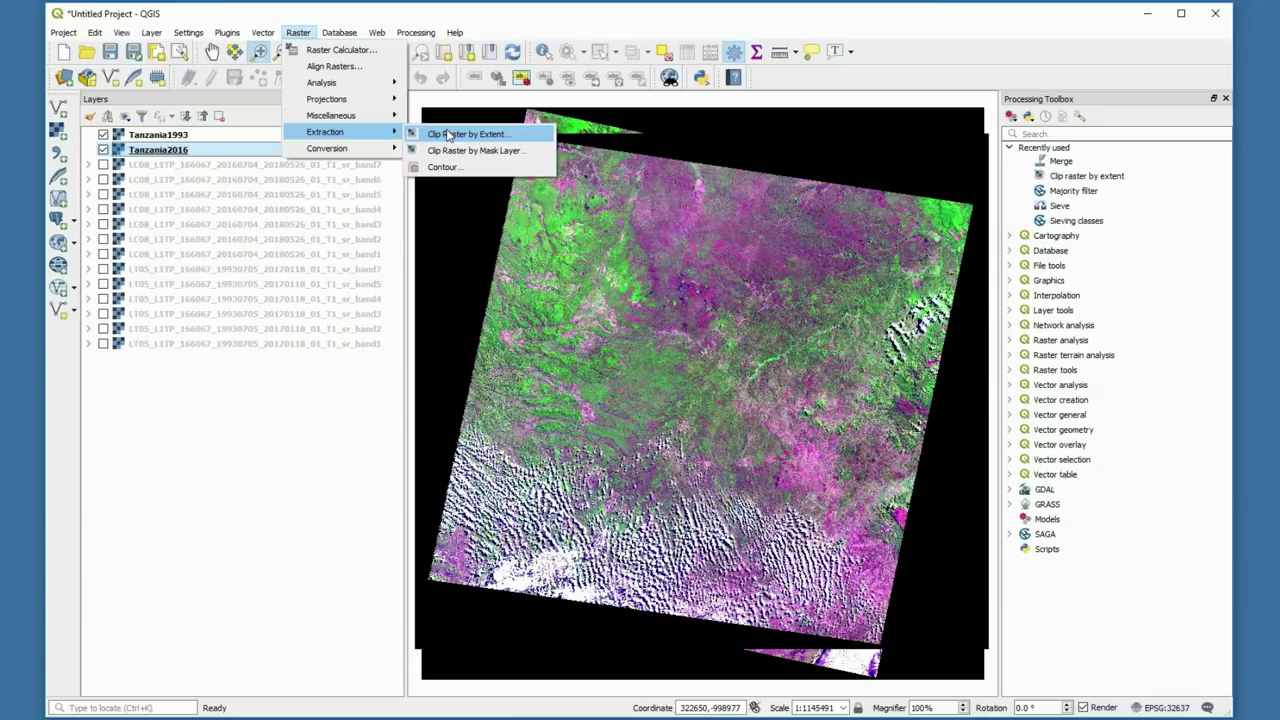
pyautogui.click(449, 135)
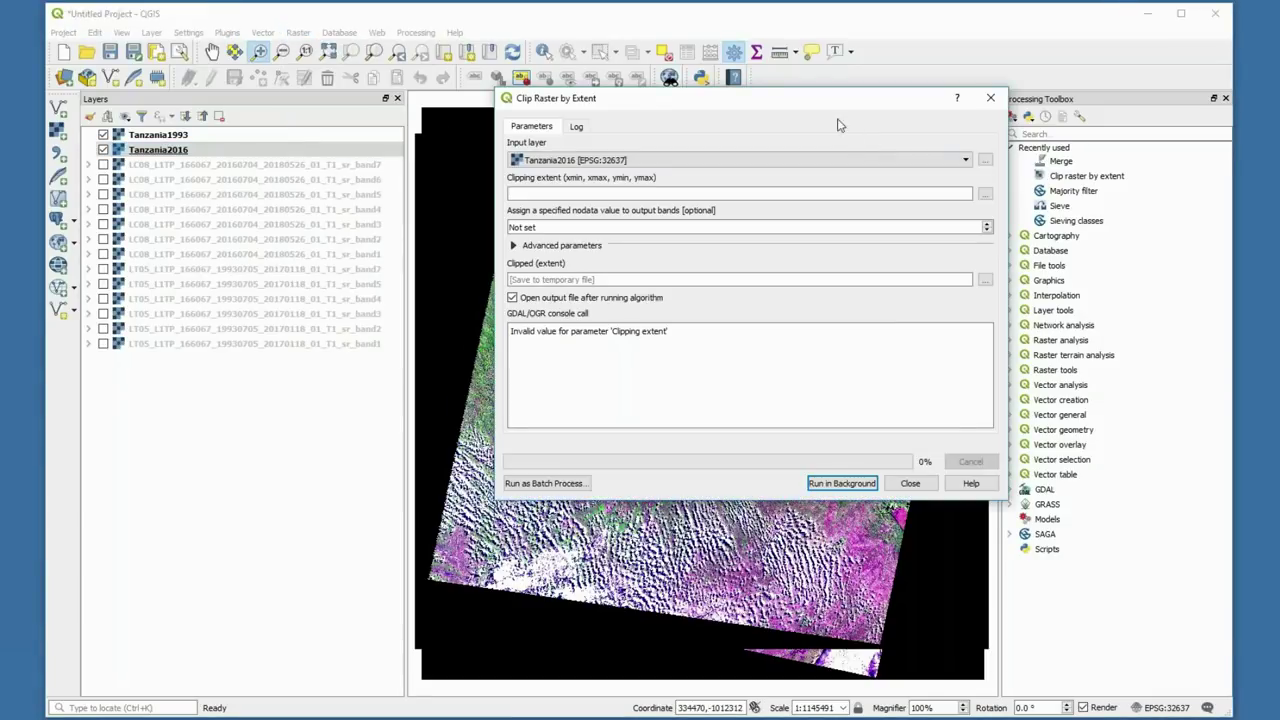
pyautogui.moveTo(816, 104); pyautogui.dragTo(736, 130)
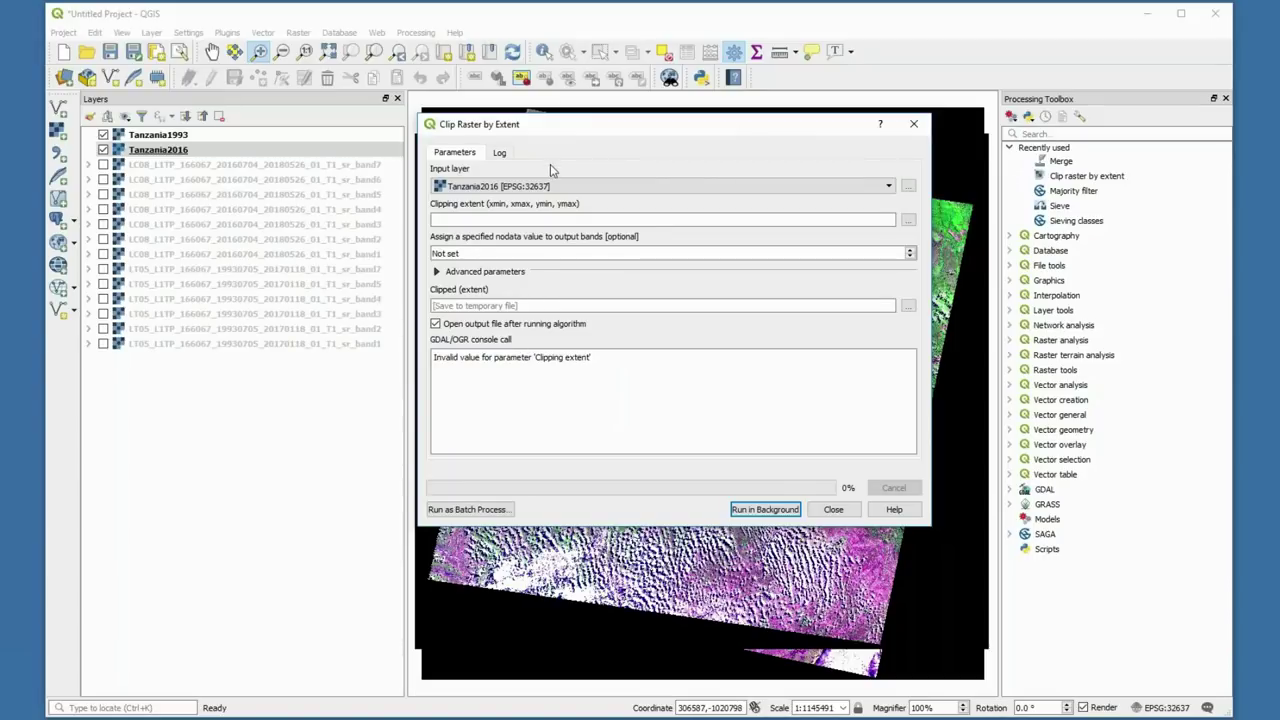
pyautogui.click(886, 188)
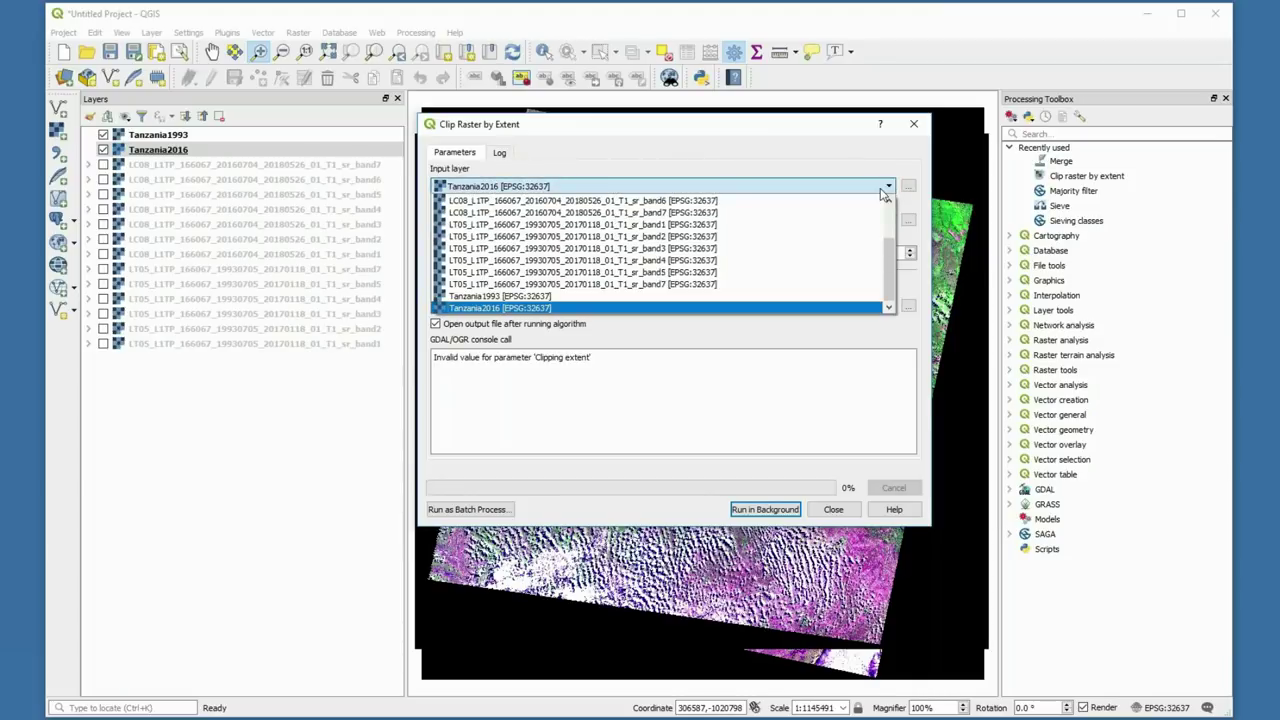
pyautogui.click(798, 302)
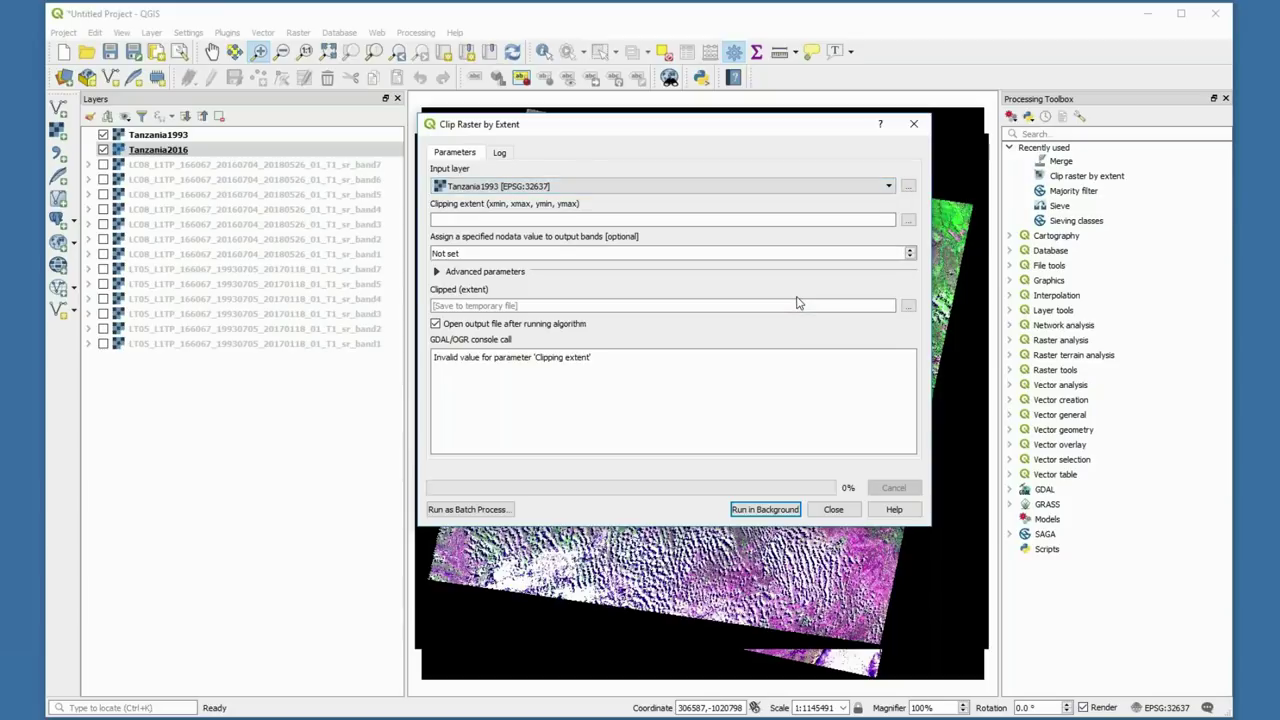
pyautogui.click(660, 219)
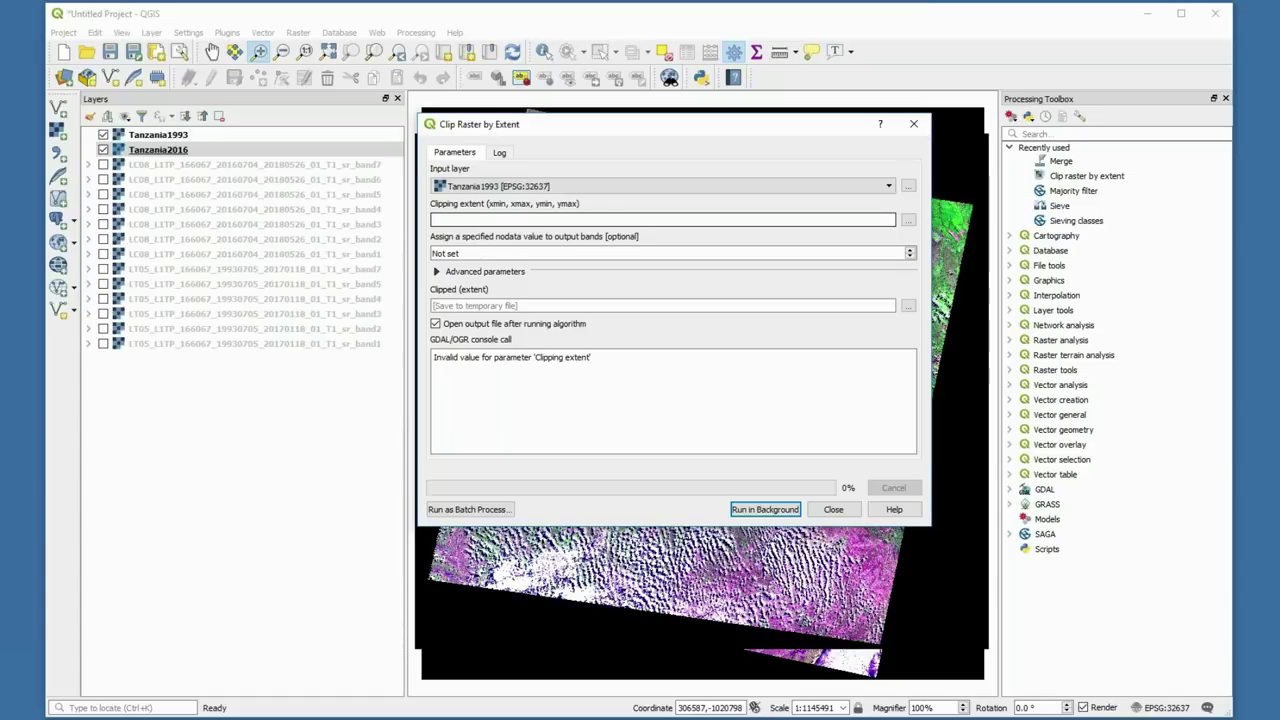
# Set the clipping extent to 342375,393255,-1113255,-1068135, keeping the output as a temporary file.
pyautogui.write('34')
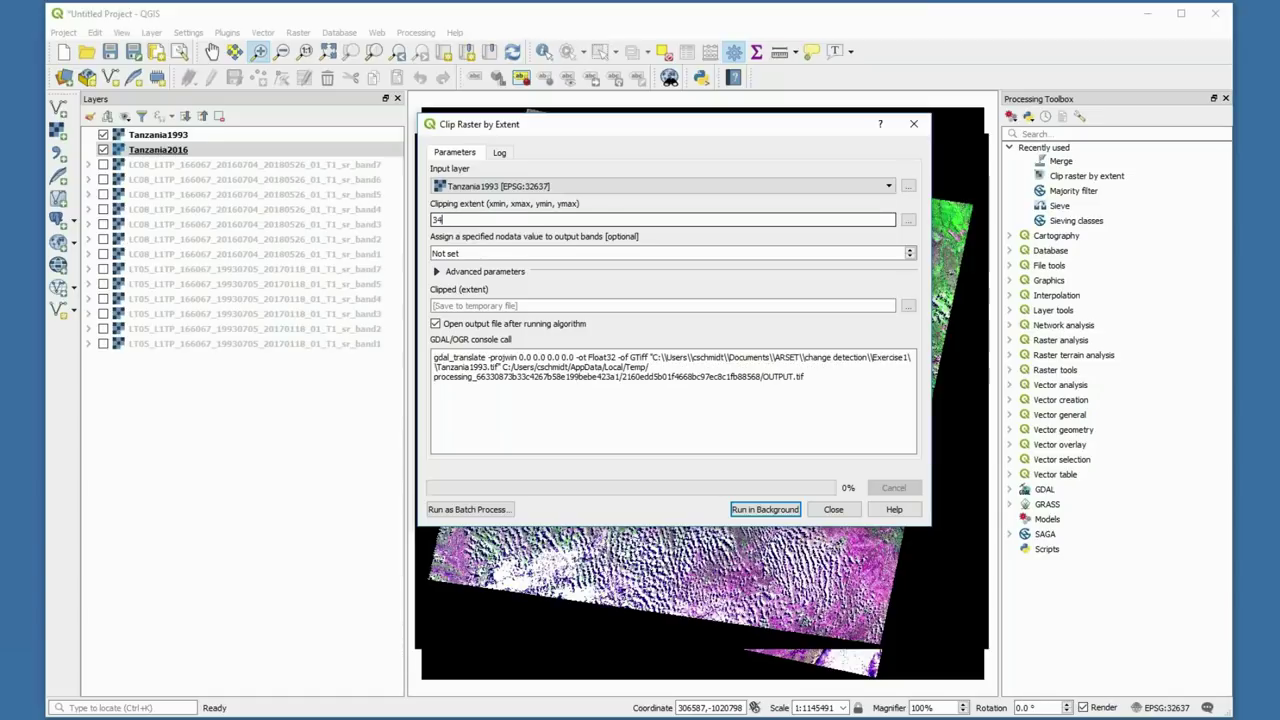
pyautogui.write('2375')
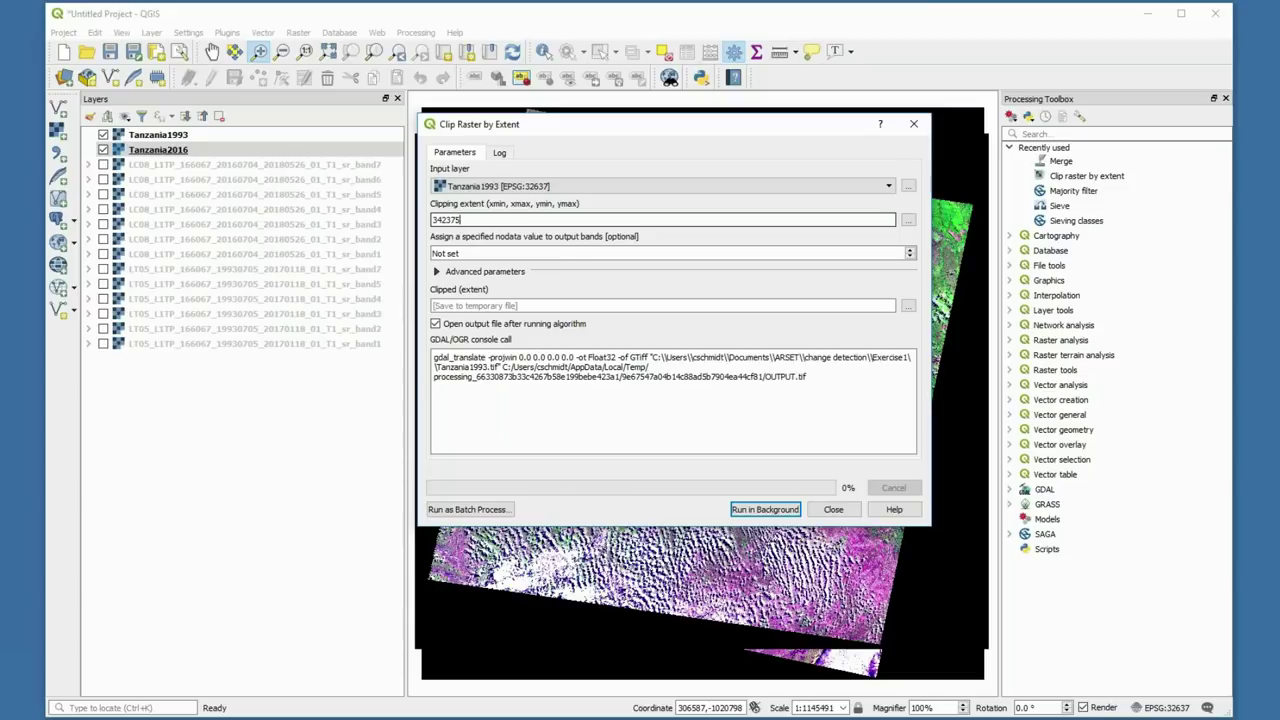
pyautogui.write(',')
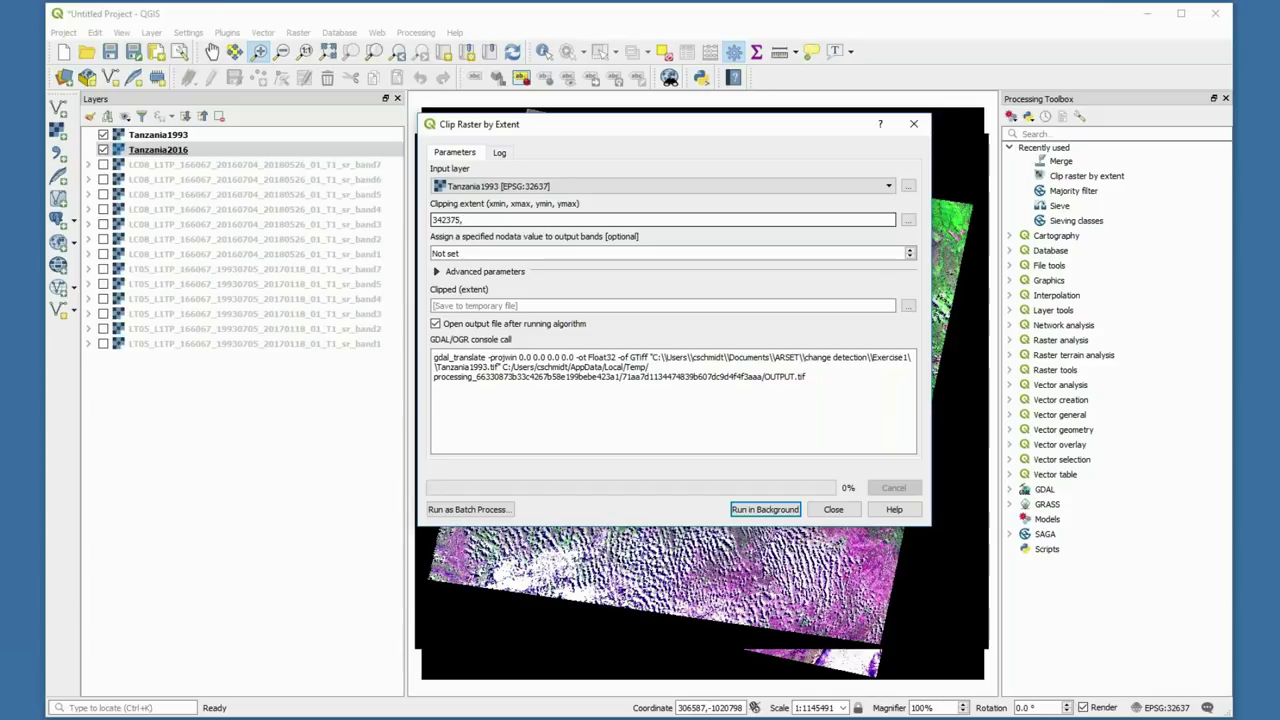
pyautogui.write('39')
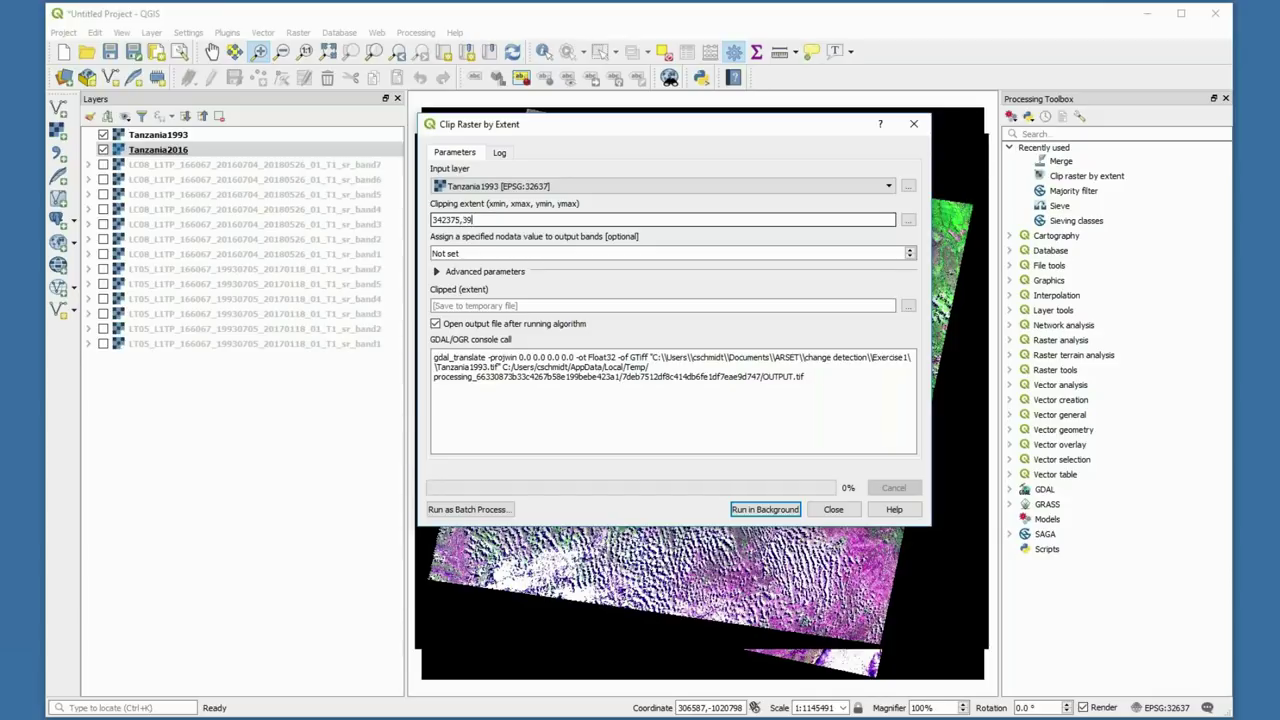
pyautogui.write('3')
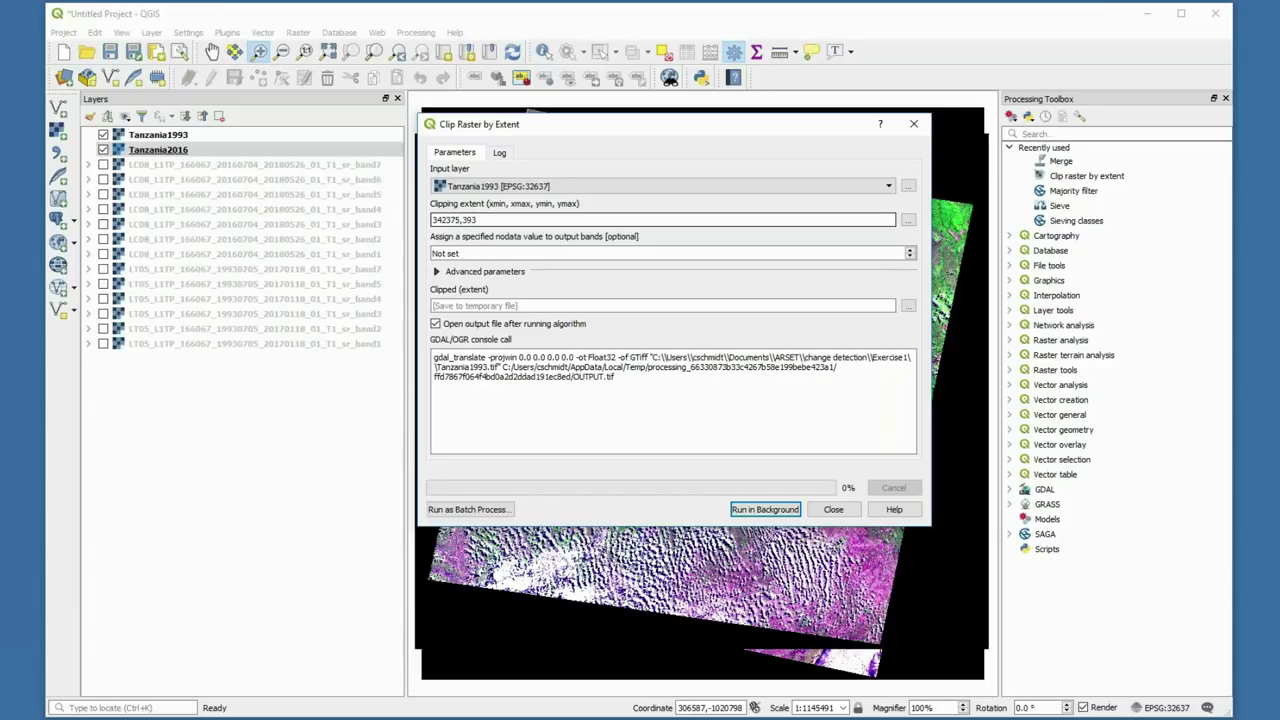
pyautogui.write('255')
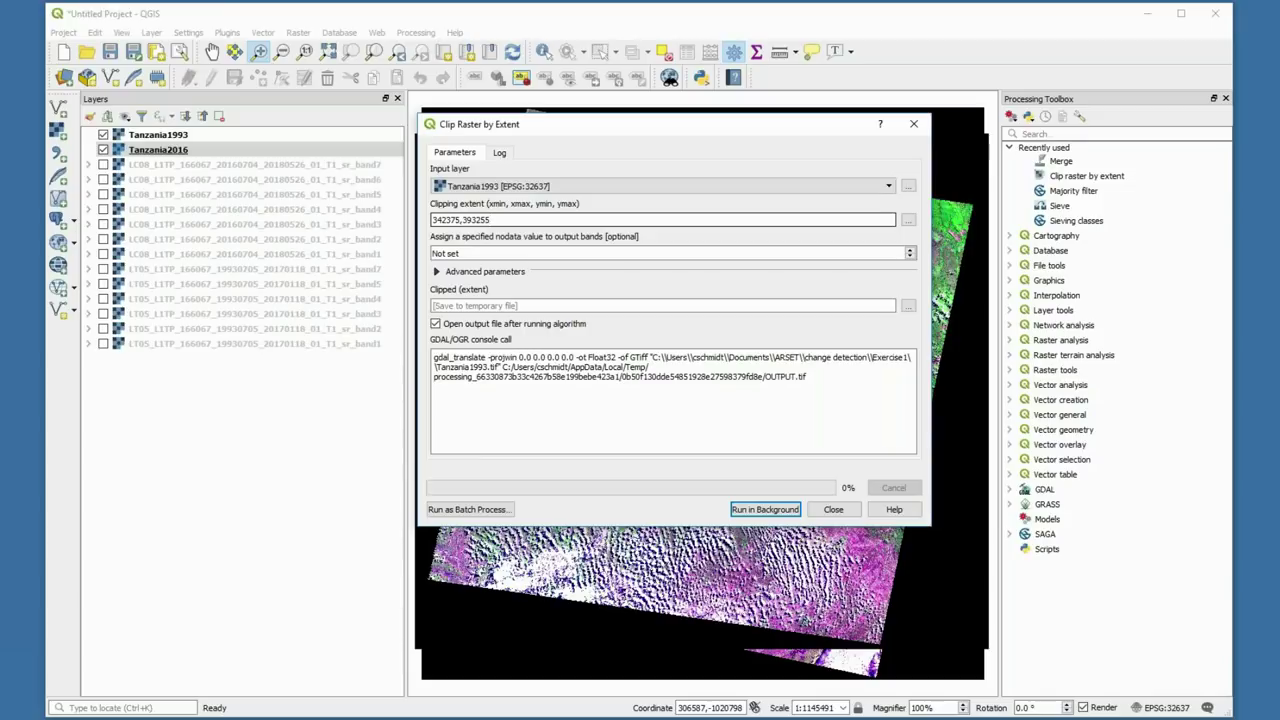
pyautogui.write(',')
pyautogui.write('-')
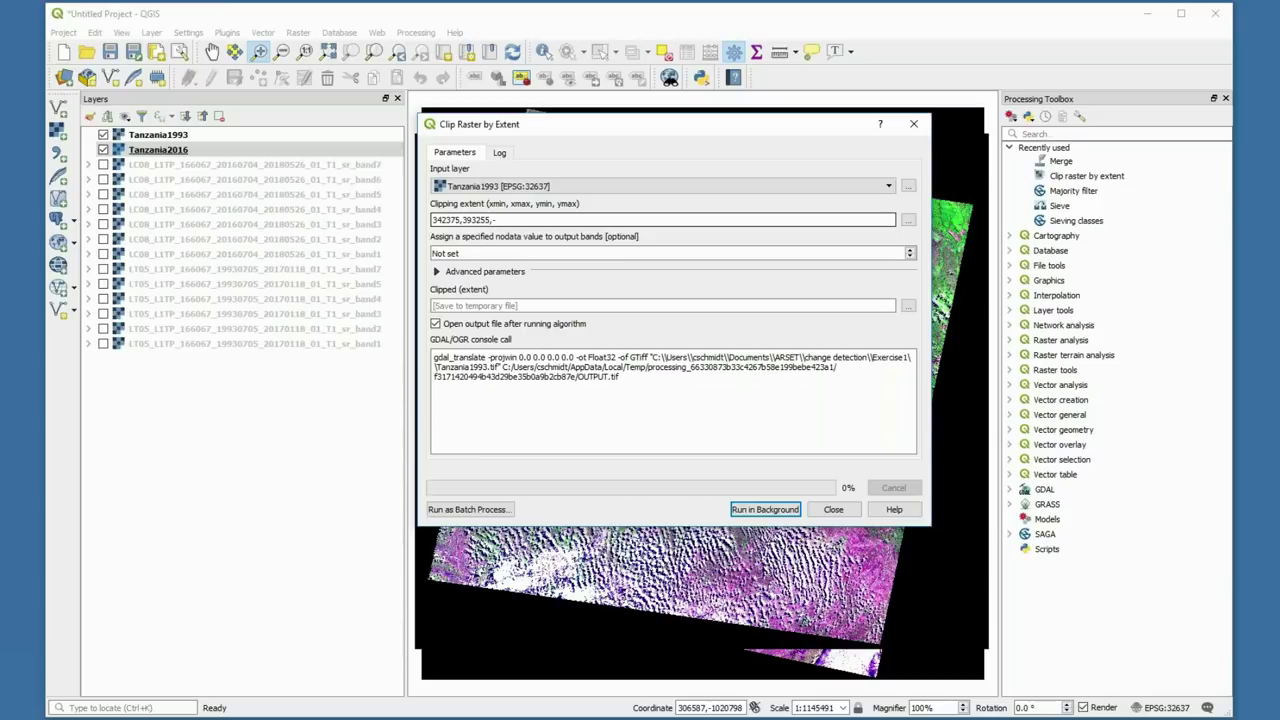
pyautogui.write('1113255')
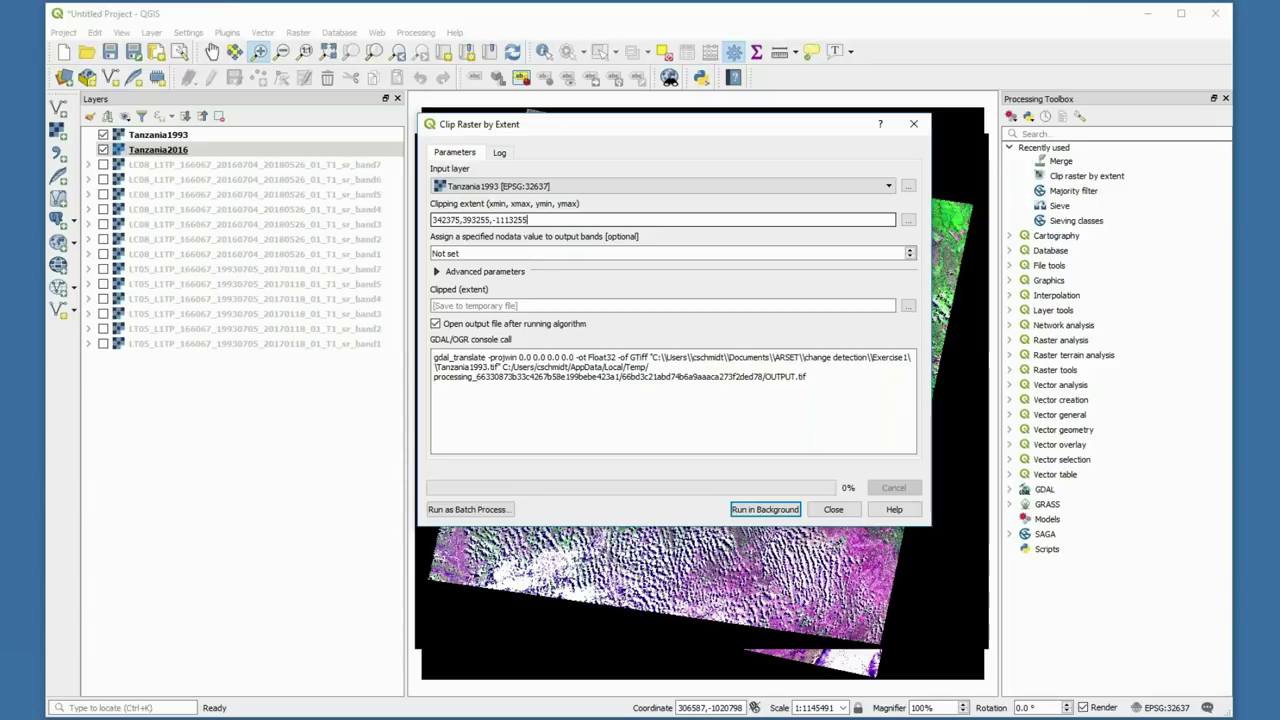
pyautogui.write(',-')
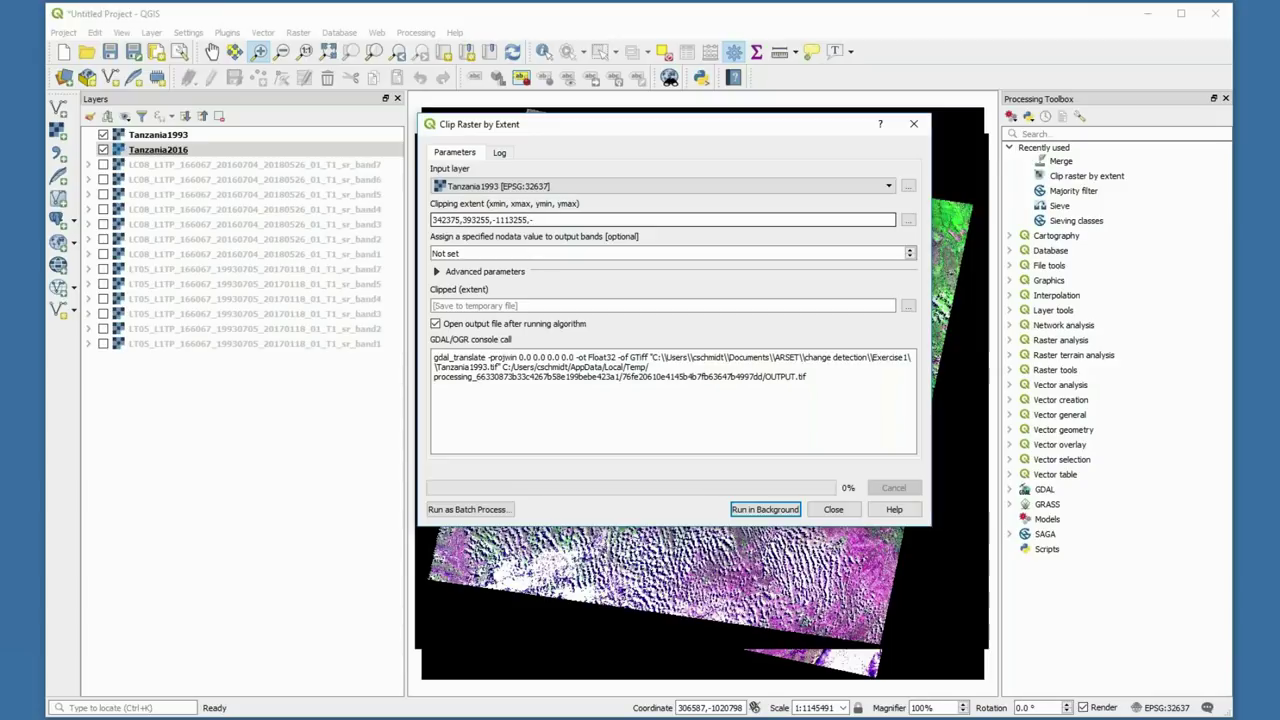
pyautogui.write('10')
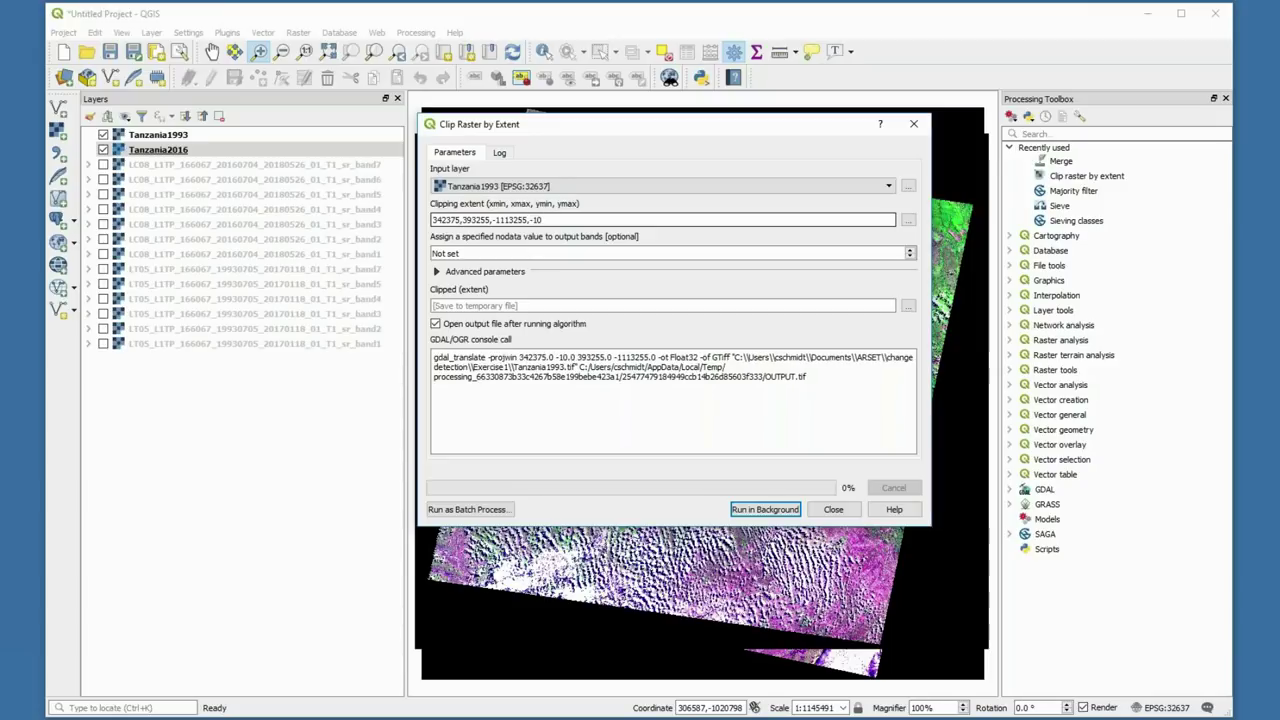
pyautogui.write('68')
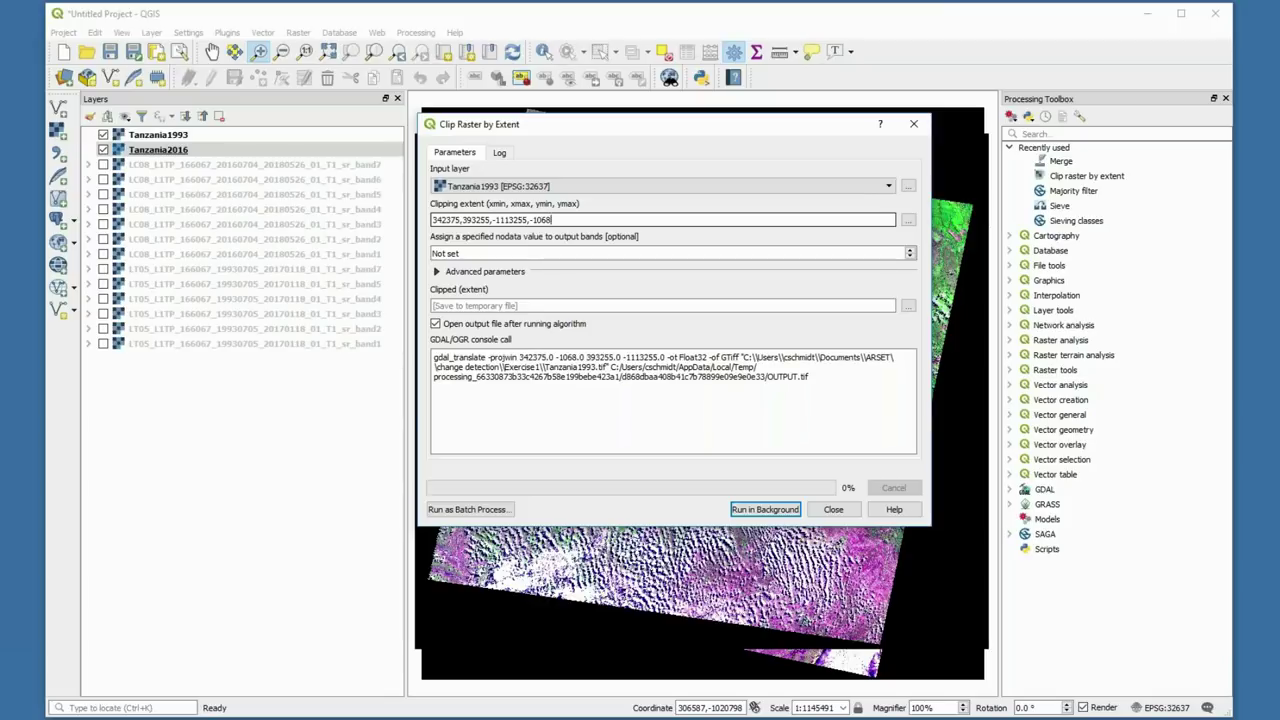
pyautogui.write('135')
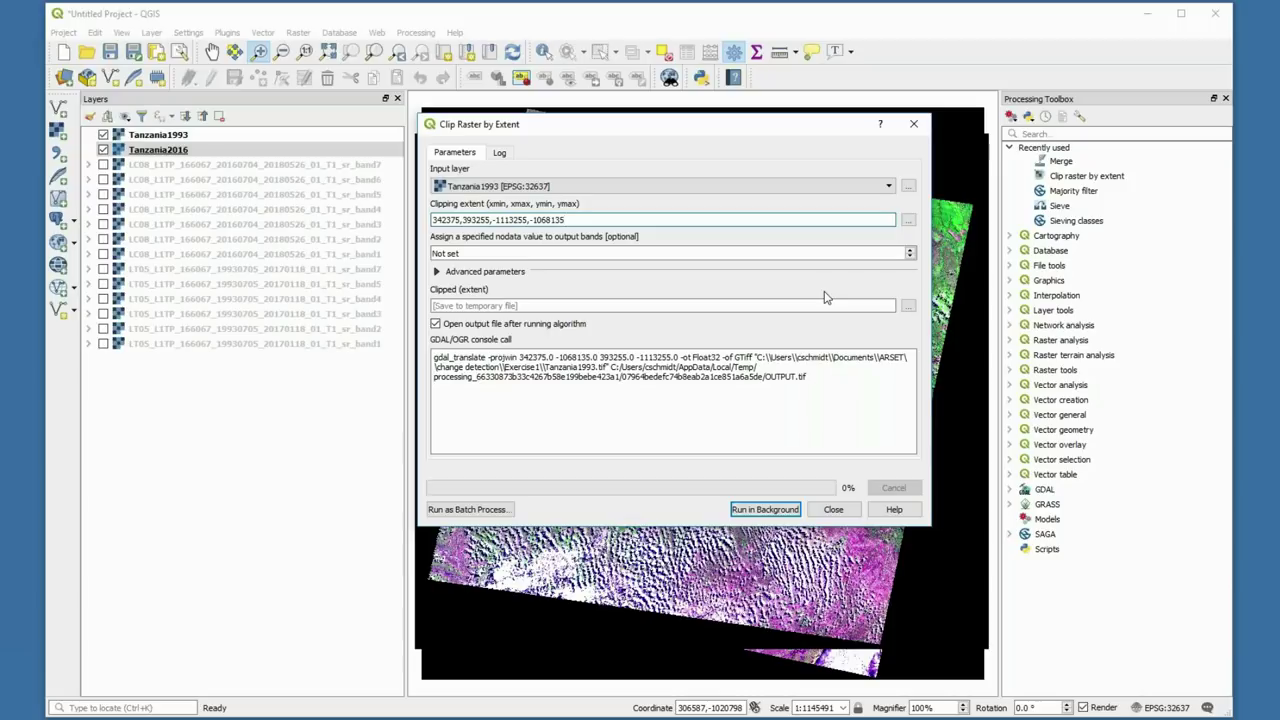
pyautogui.click(908, 306)
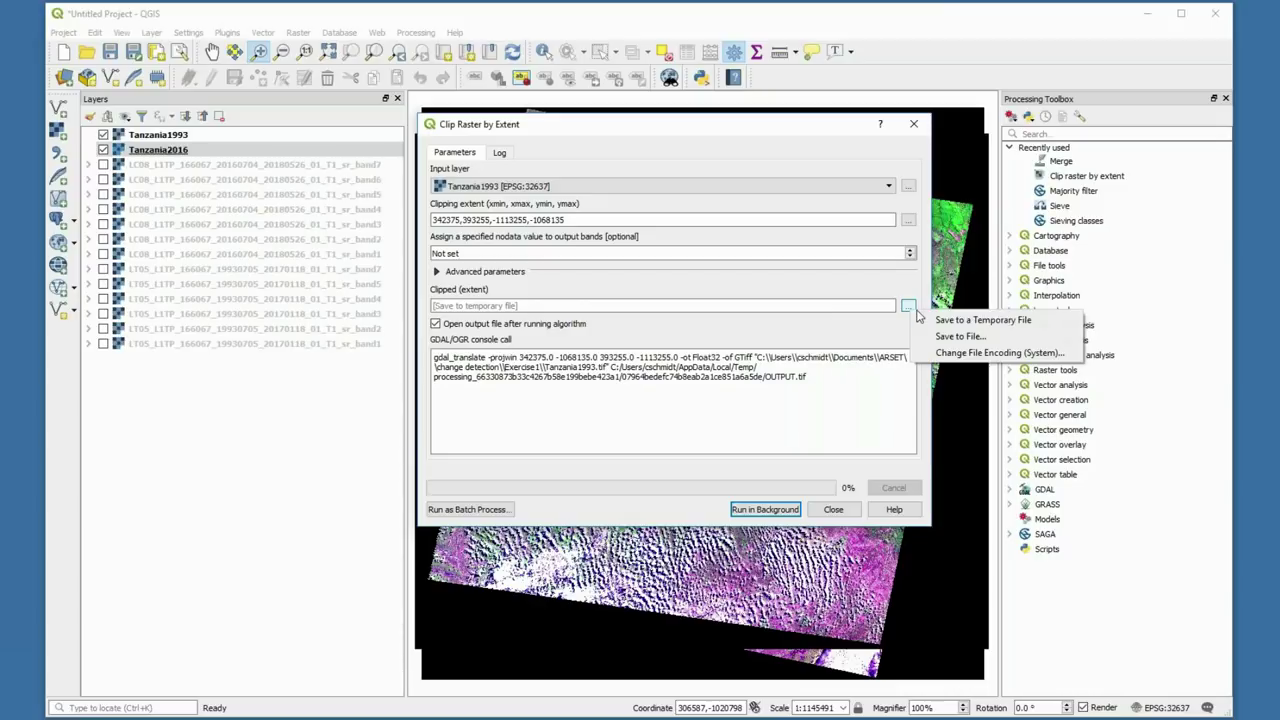
pyautogui.click(947, 338)
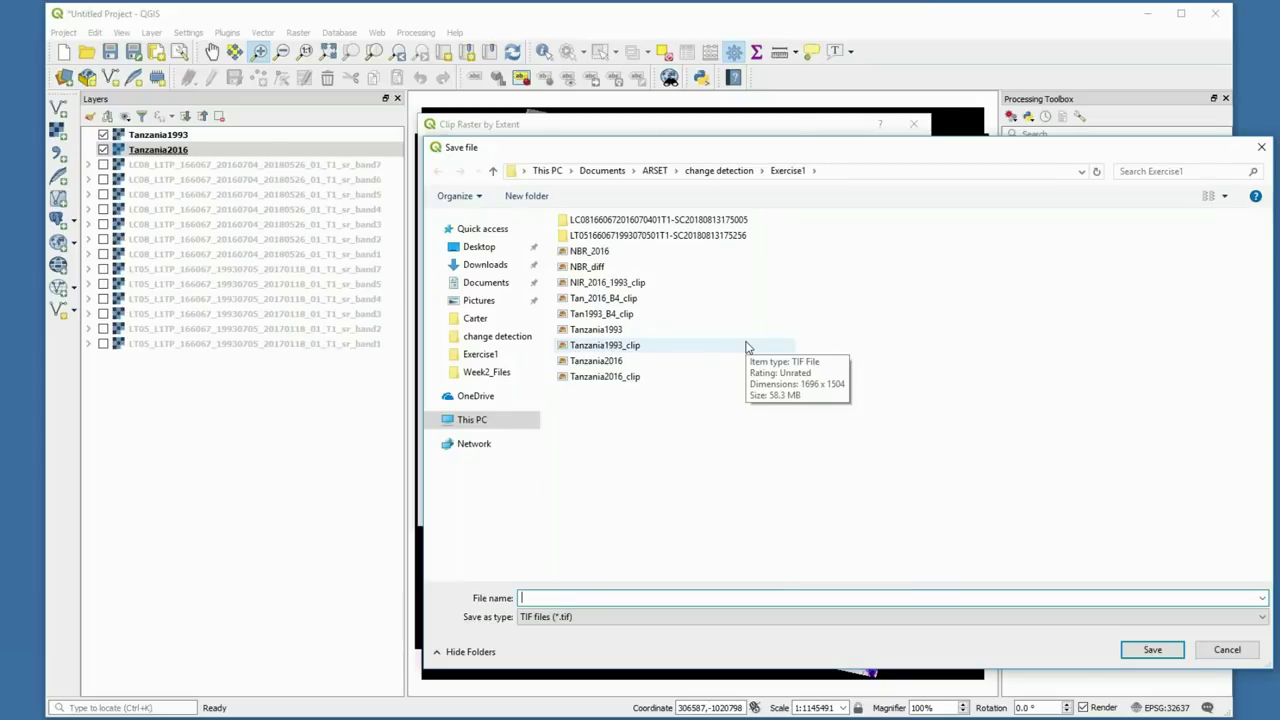
pyautogui.click(1238, 652)
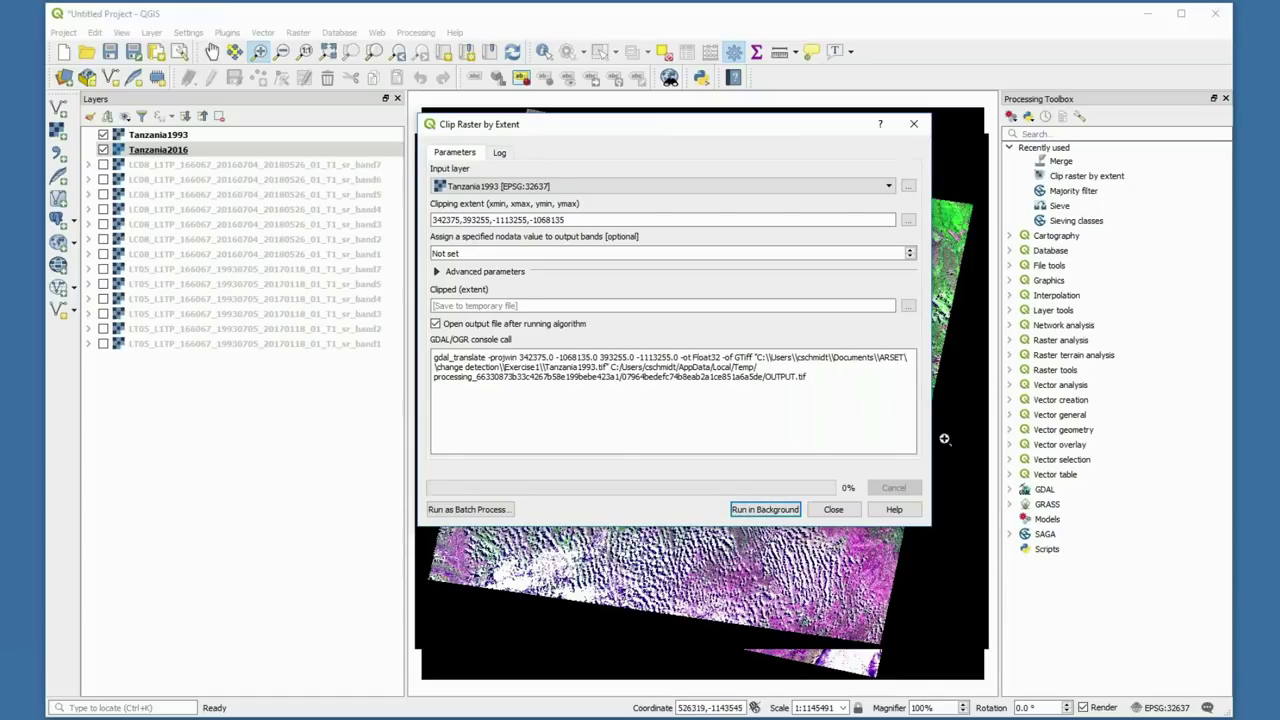
# Close the clip tool and add the Tanzania1993_clip.tif raster through the Data Source Manager.
pyautogui.click(834, 510)
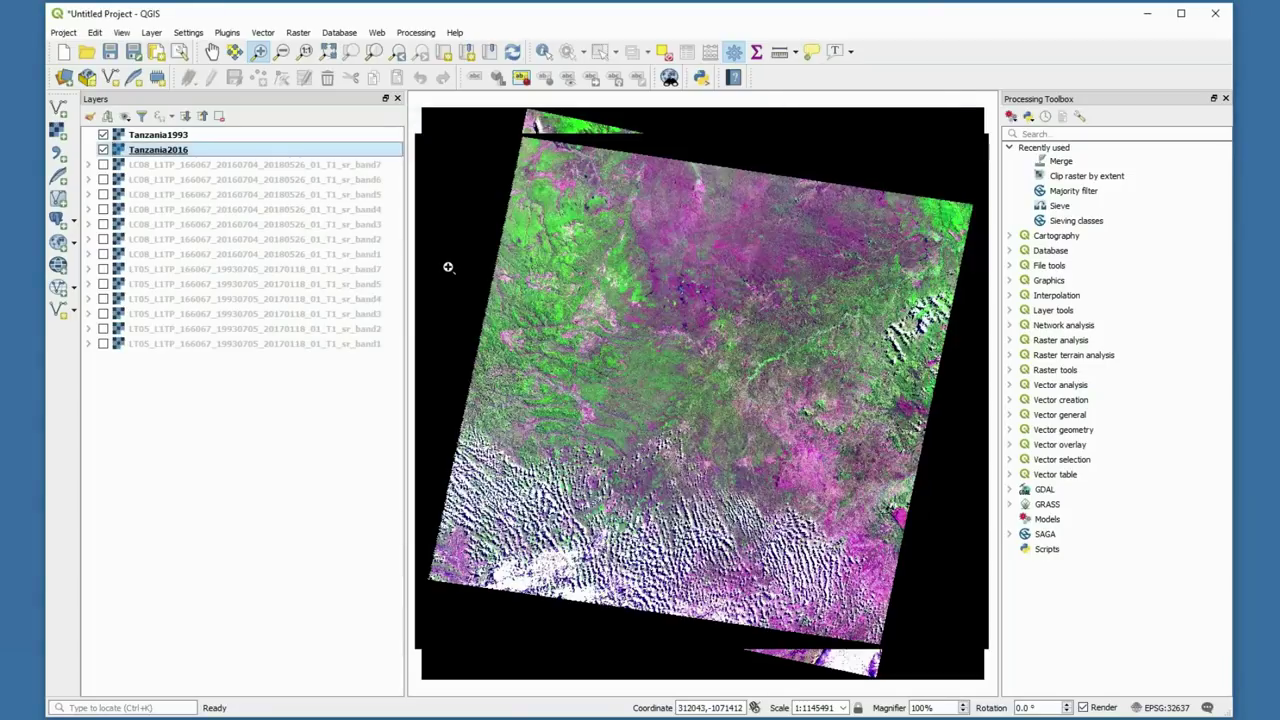
pyautogui.click(58, 130)
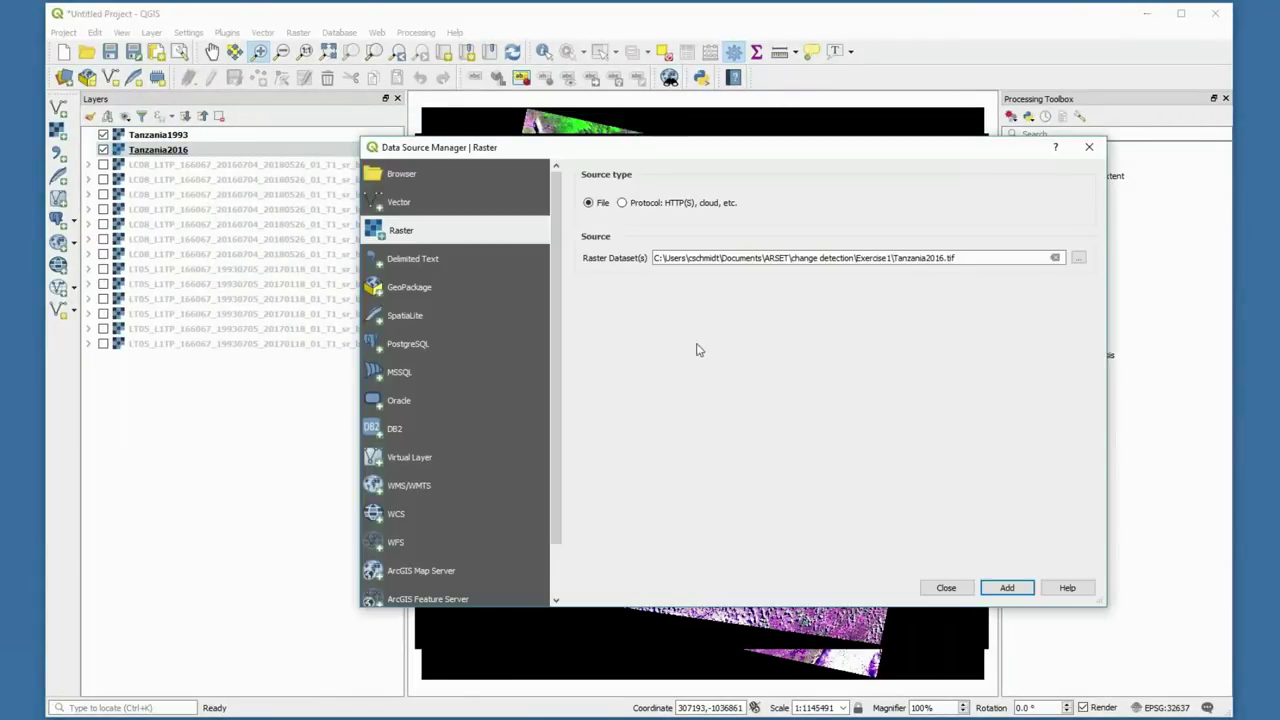
pyautogui.click(1055, 258)
pyautogui.click(1078, 258)
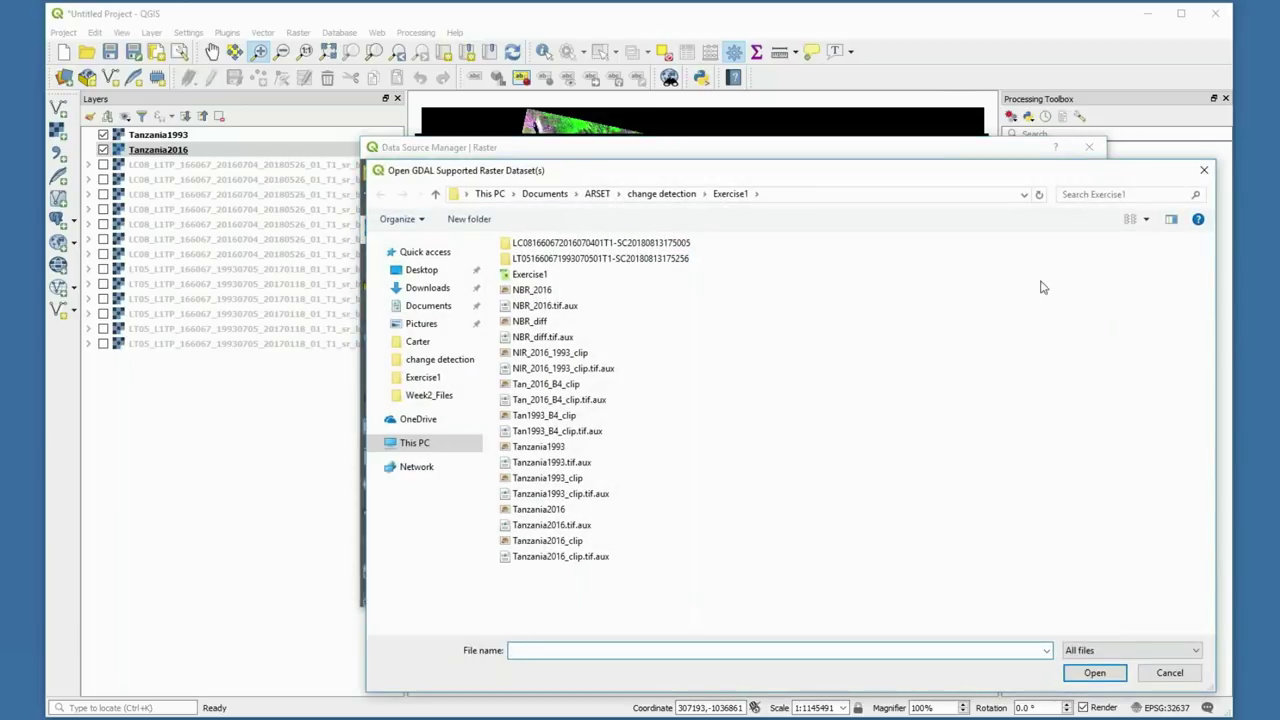
pyautogui.click(630, 480)
pyautogui.click(1110, 675)
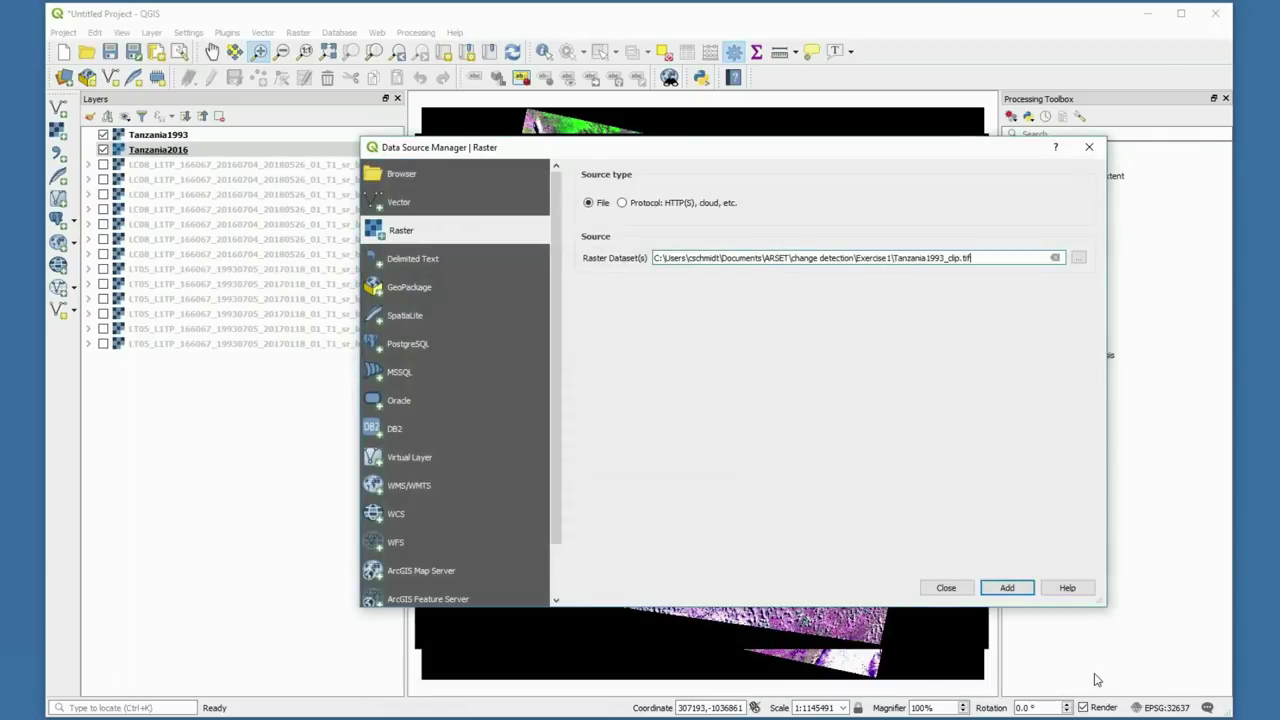
pyautogui.click(1003, 589)
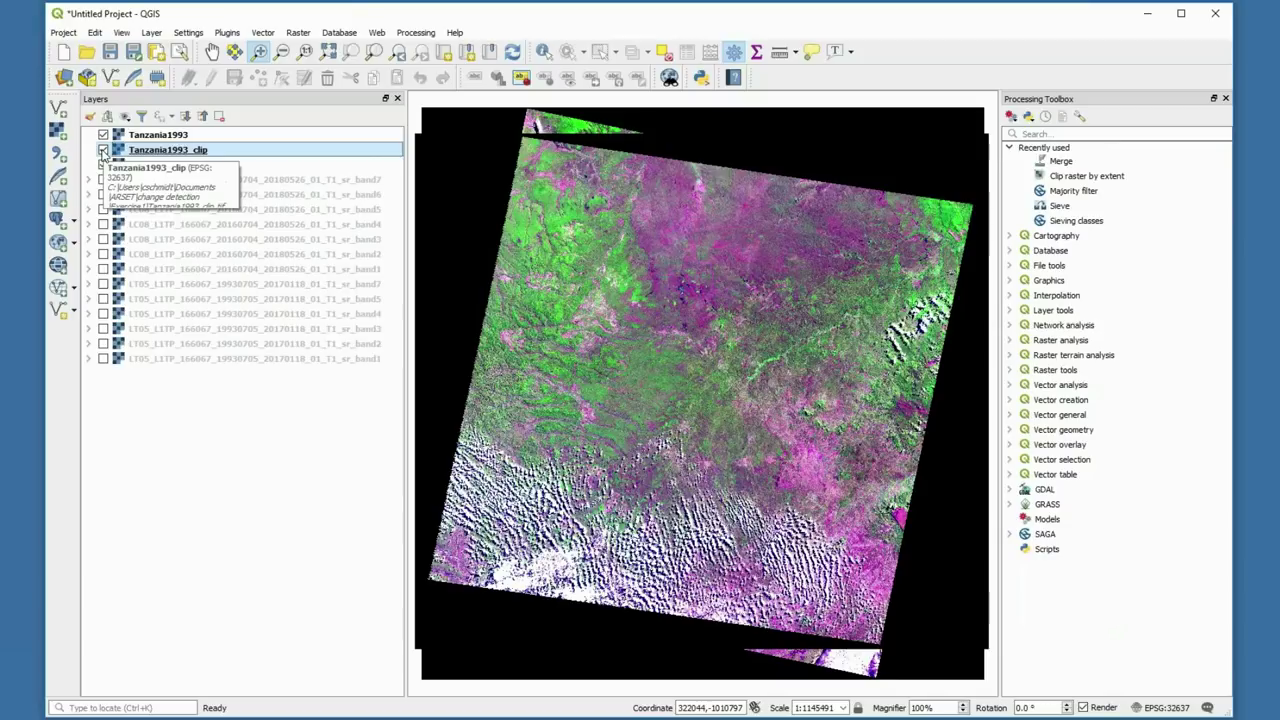
# Check the Tanzania1993_clip layer's visibility and move it to the top of the Layers panel.
pyautogui.click(103, 150)
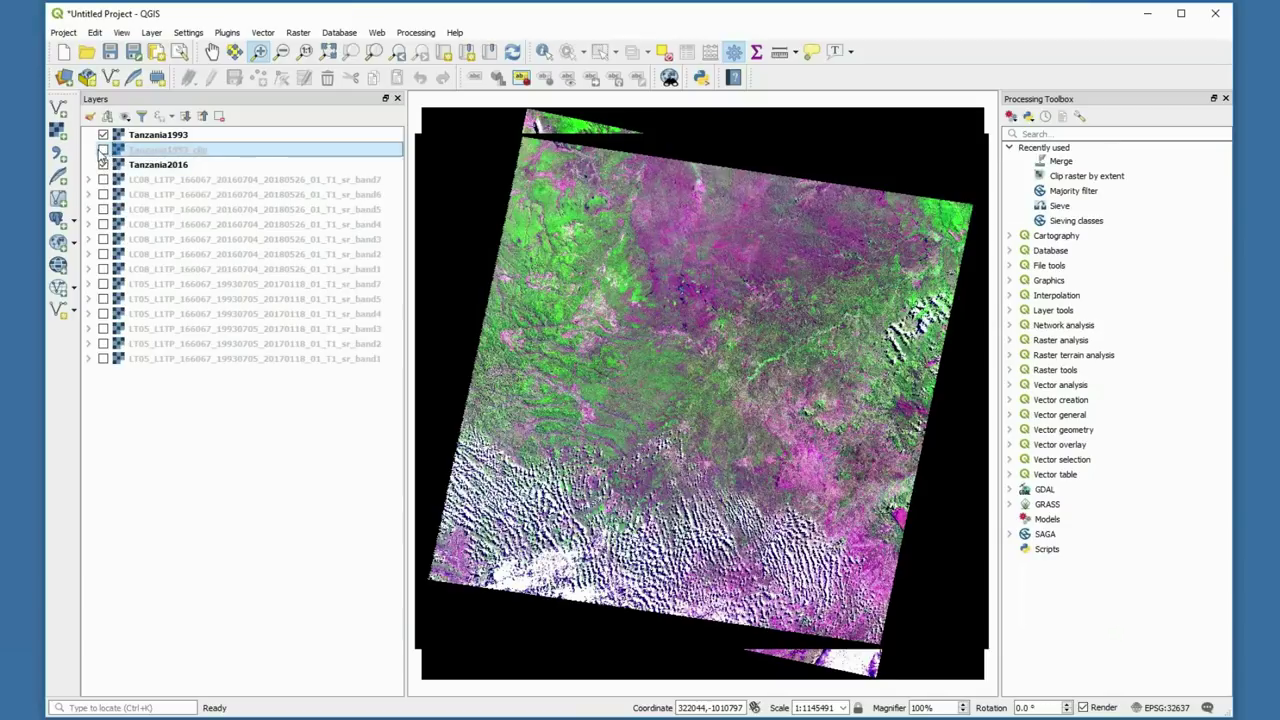
pyautogui.click(103, 150)
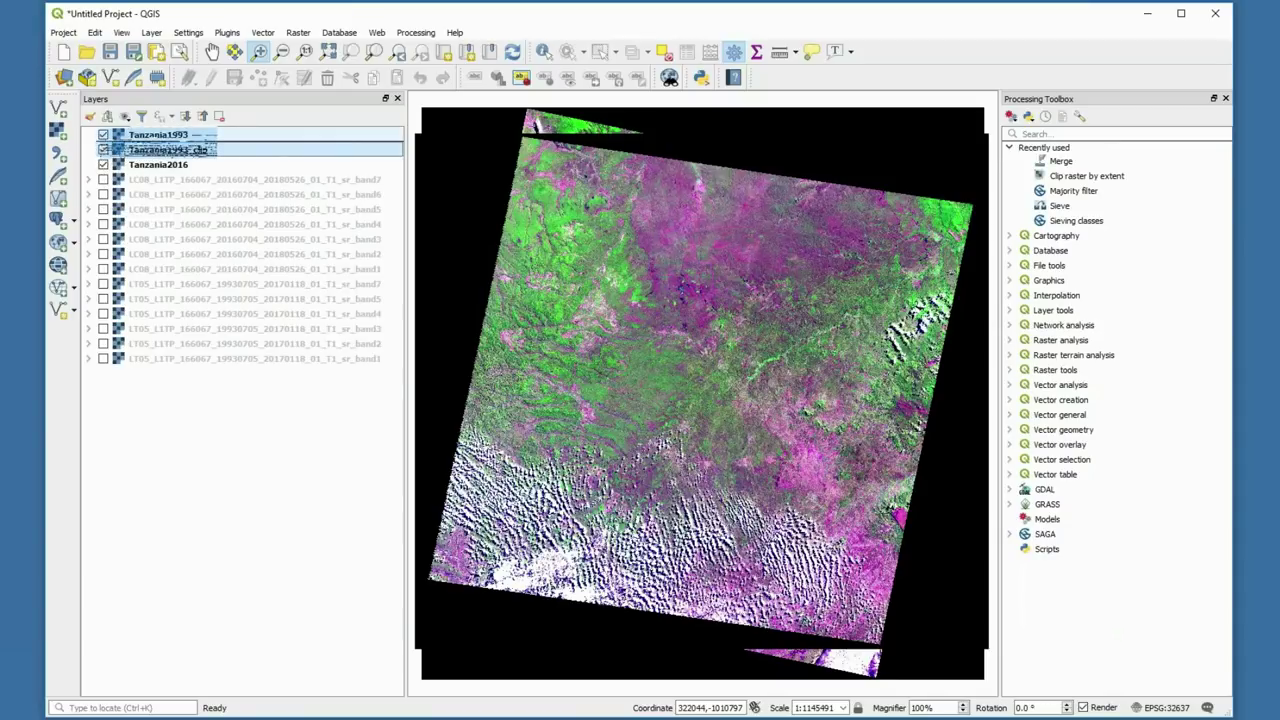
pyautogui.keyDown('ctrl'); pyautogui.click(156, 155); pyautogui.keyUp('ctrl')
pyautogui.moveTo(156, 155); pyautogui.dragTo(182, 138)
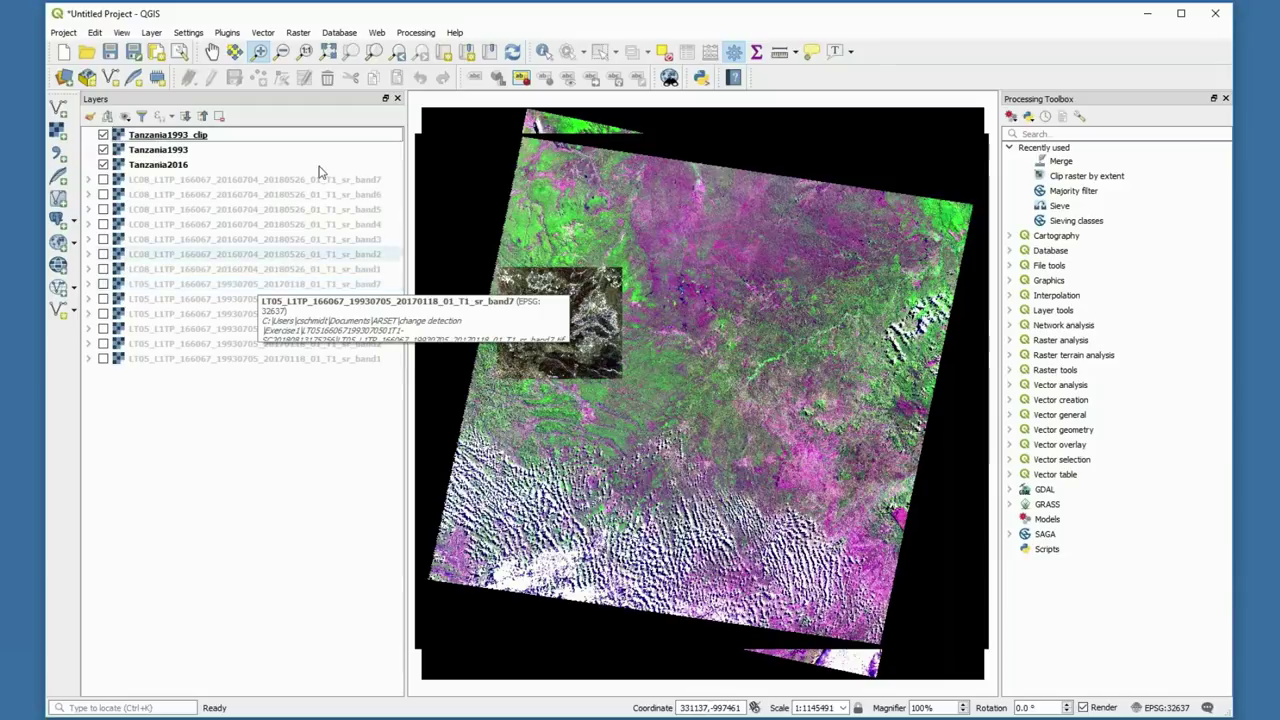
# Reopen Clip Raster by Extent, take the extent from Tanzania1993_clip, then close it unrun.
pyautogui.click(298, 34)
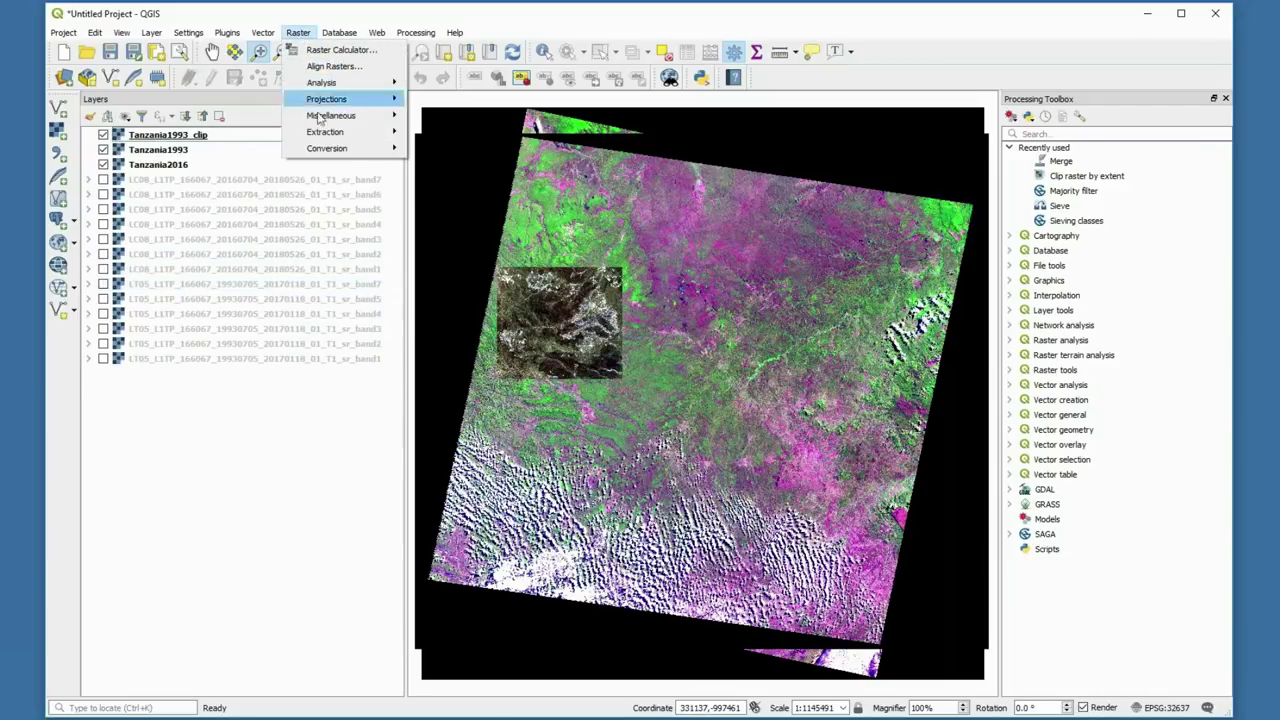
pyautogui.moveTo(326, 134)
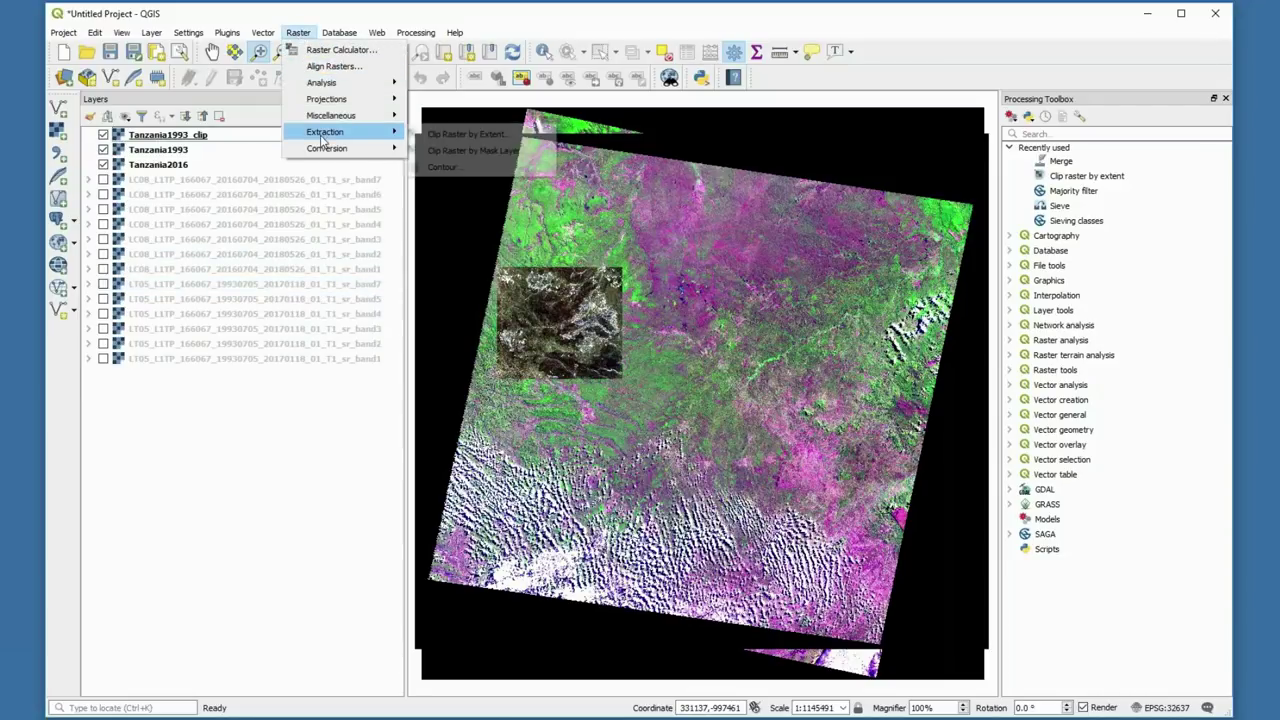
pyautogui.click(446, 134)
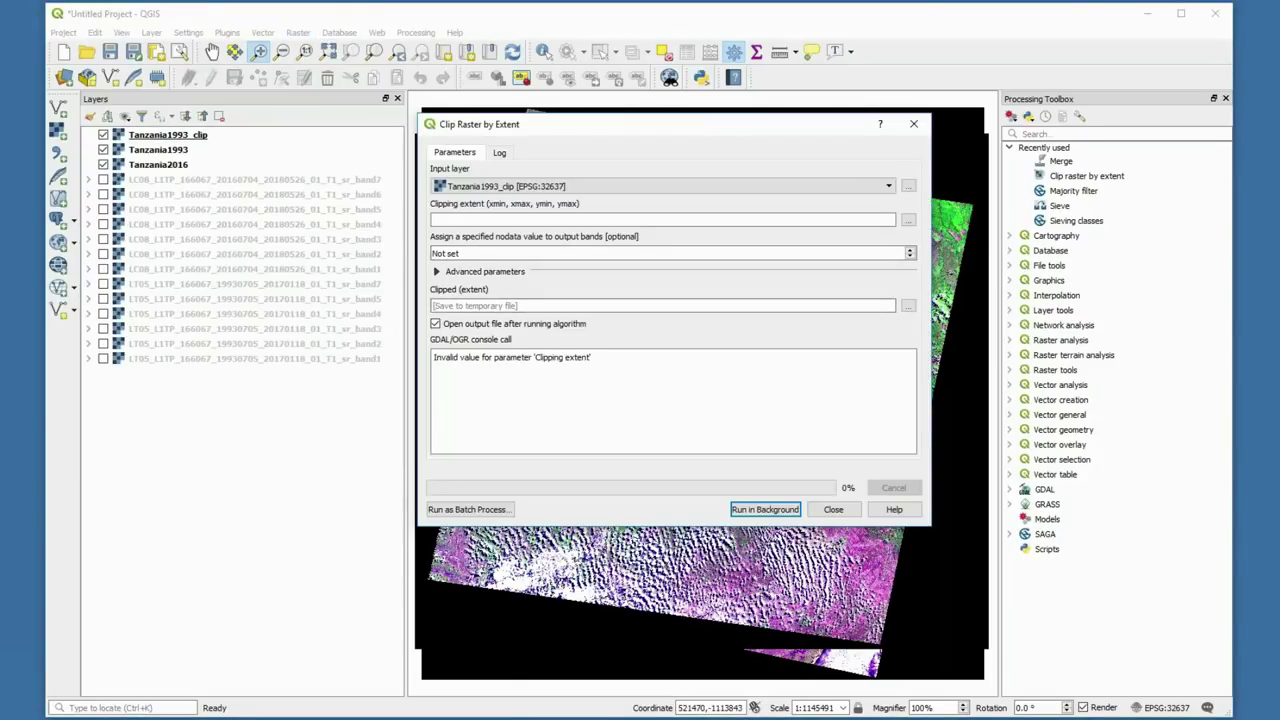
pyautogui.click(908, 220)
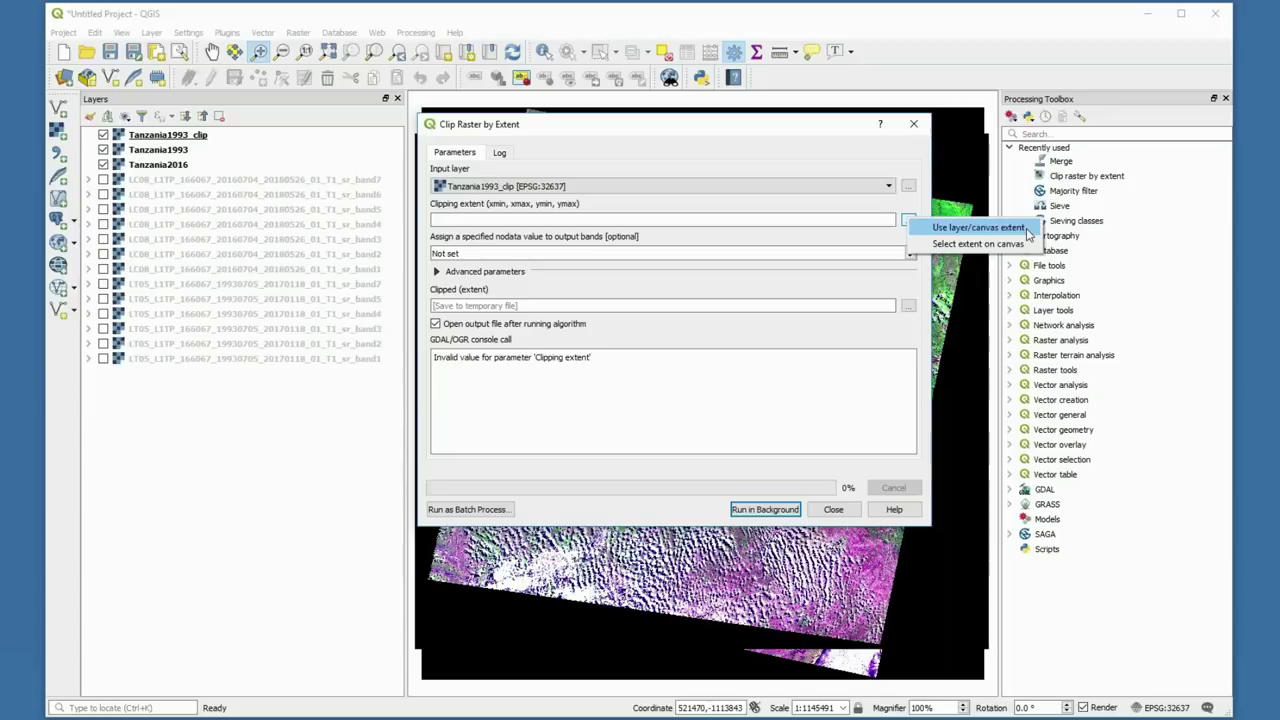
pyautogui.click(1028, 243)
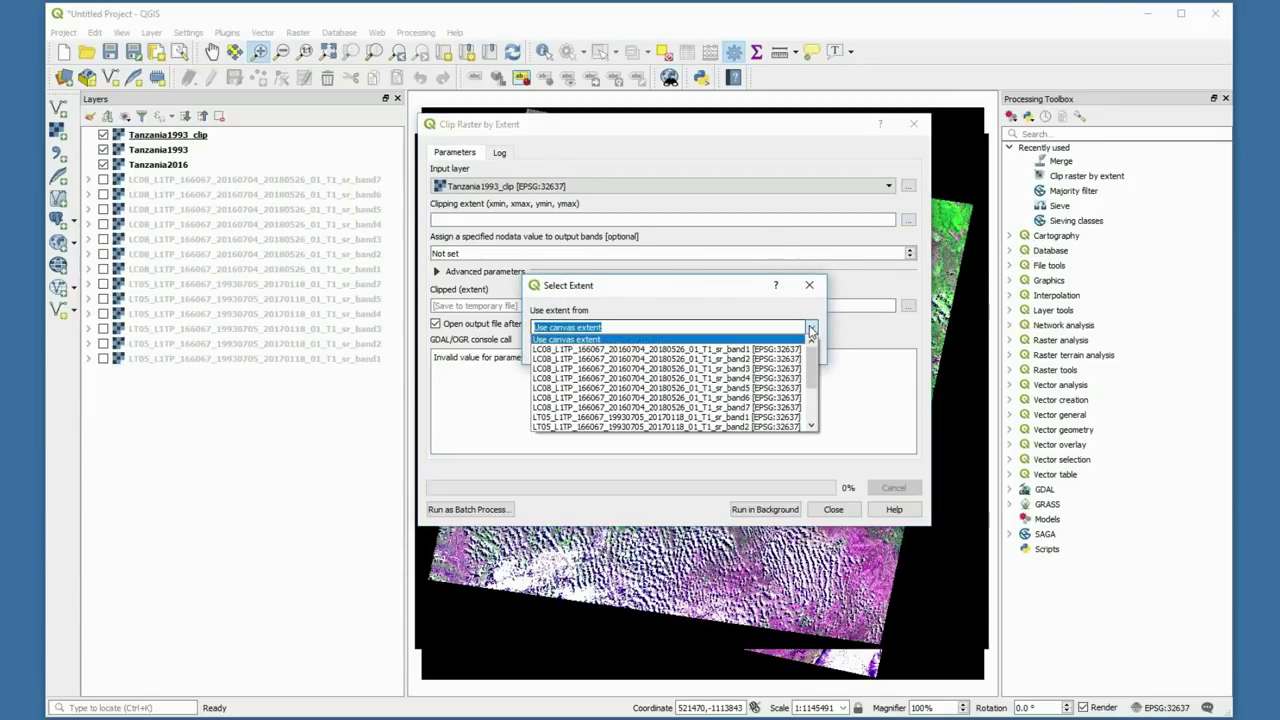
pyautogui.moveTo(818, 365); pyautogui.dragTo(818, 404)
pyautogui.click(704, 417)
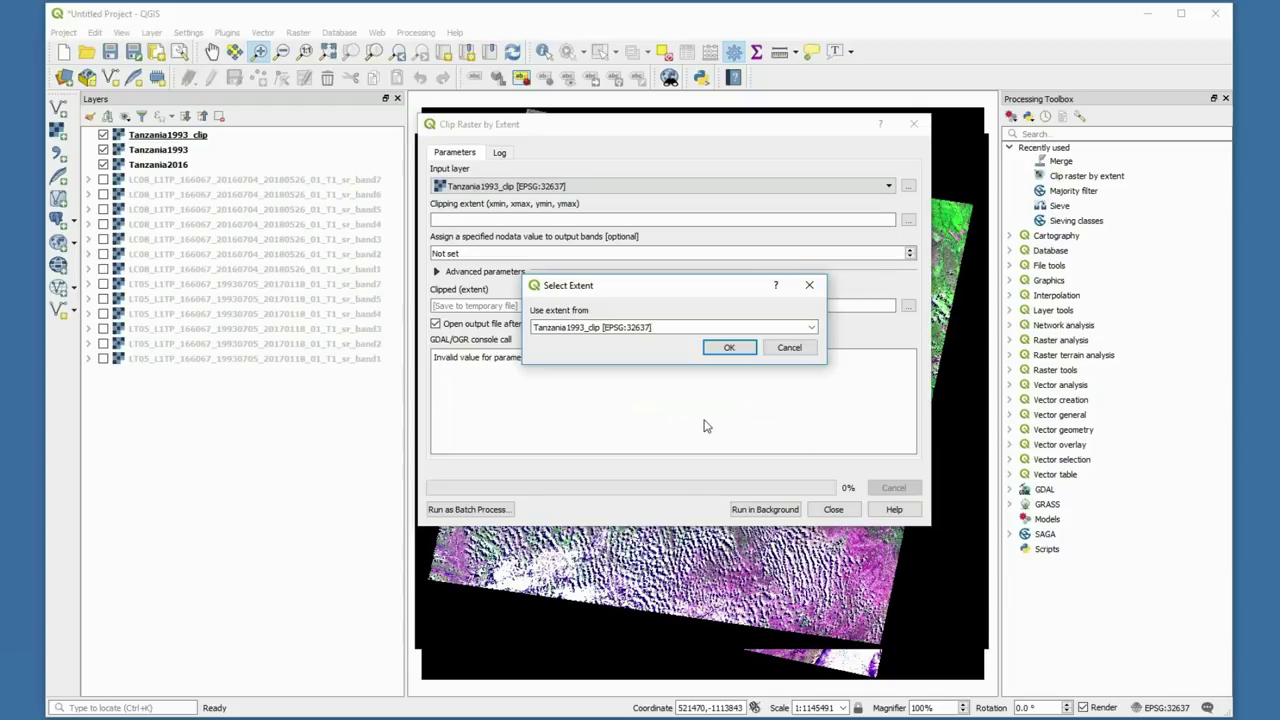
pyautogui.click(729, 347)
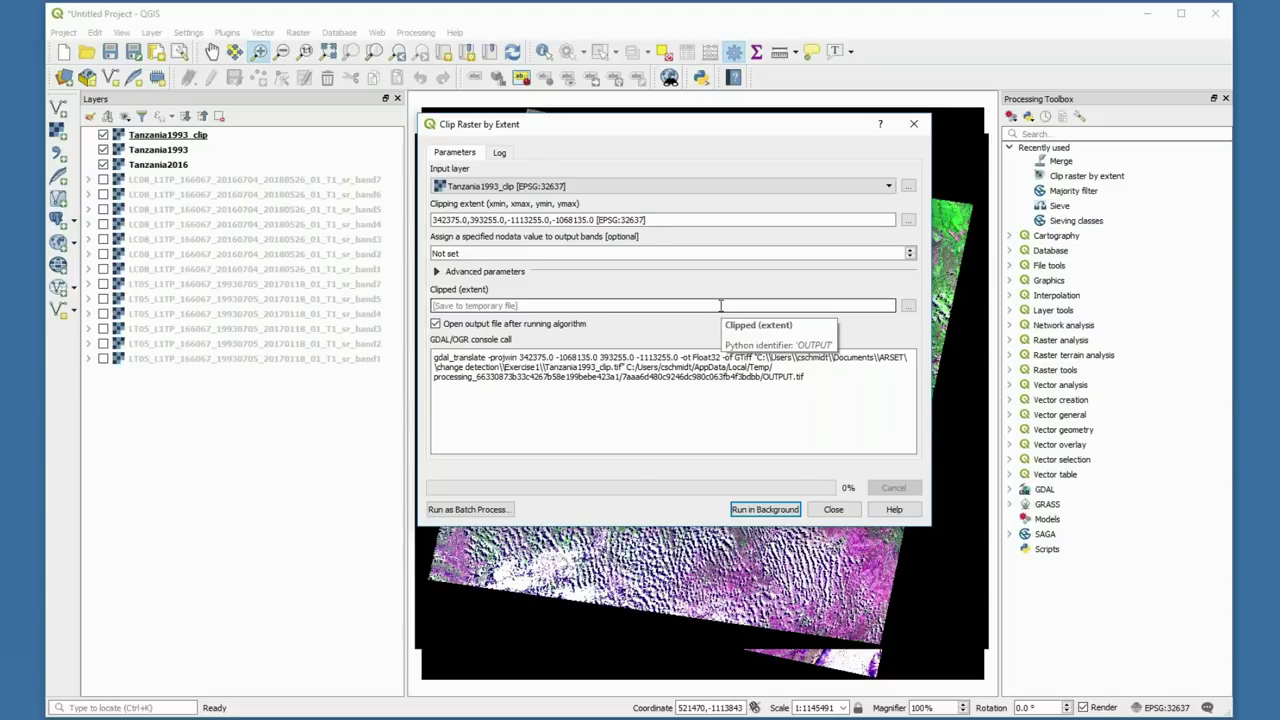
pyautogui.click(833, 509)
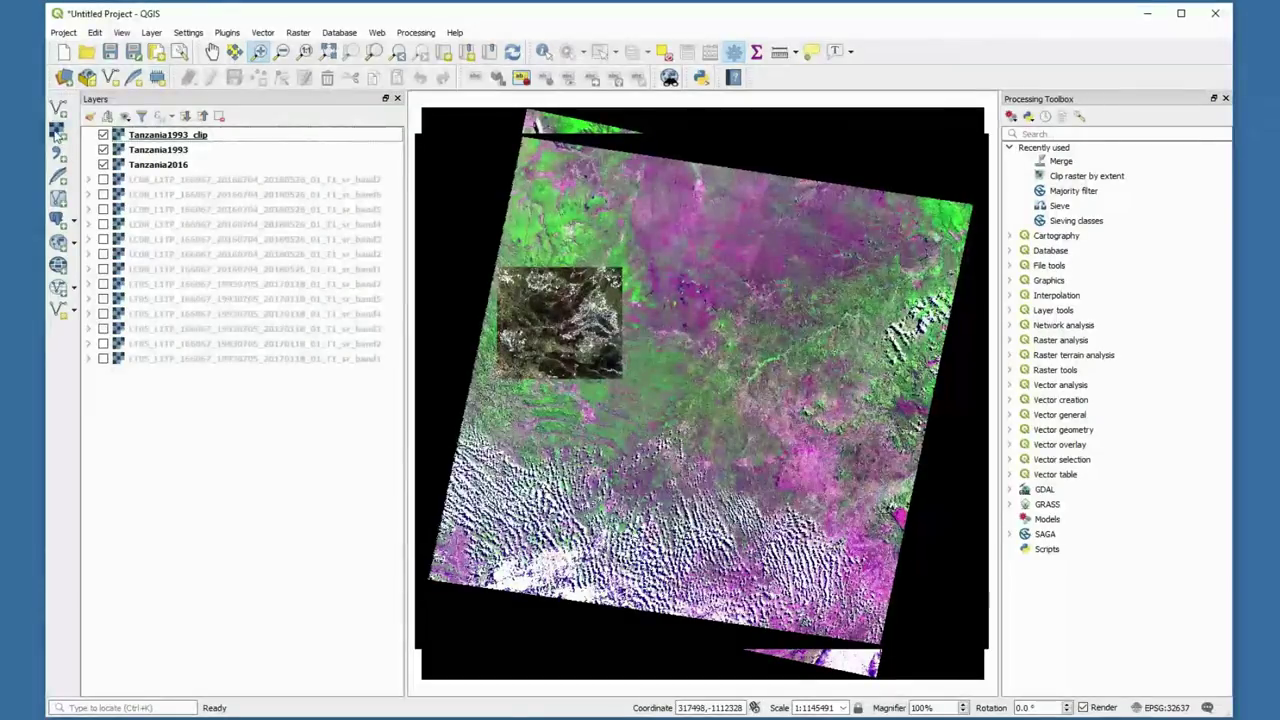
# Load Tanzania2016_clip.tif as a raster layer and hide the full Tanzania1993 scene.
pyautogui.click(58, 131)
pyautogui.tripleClick(1058, 257)
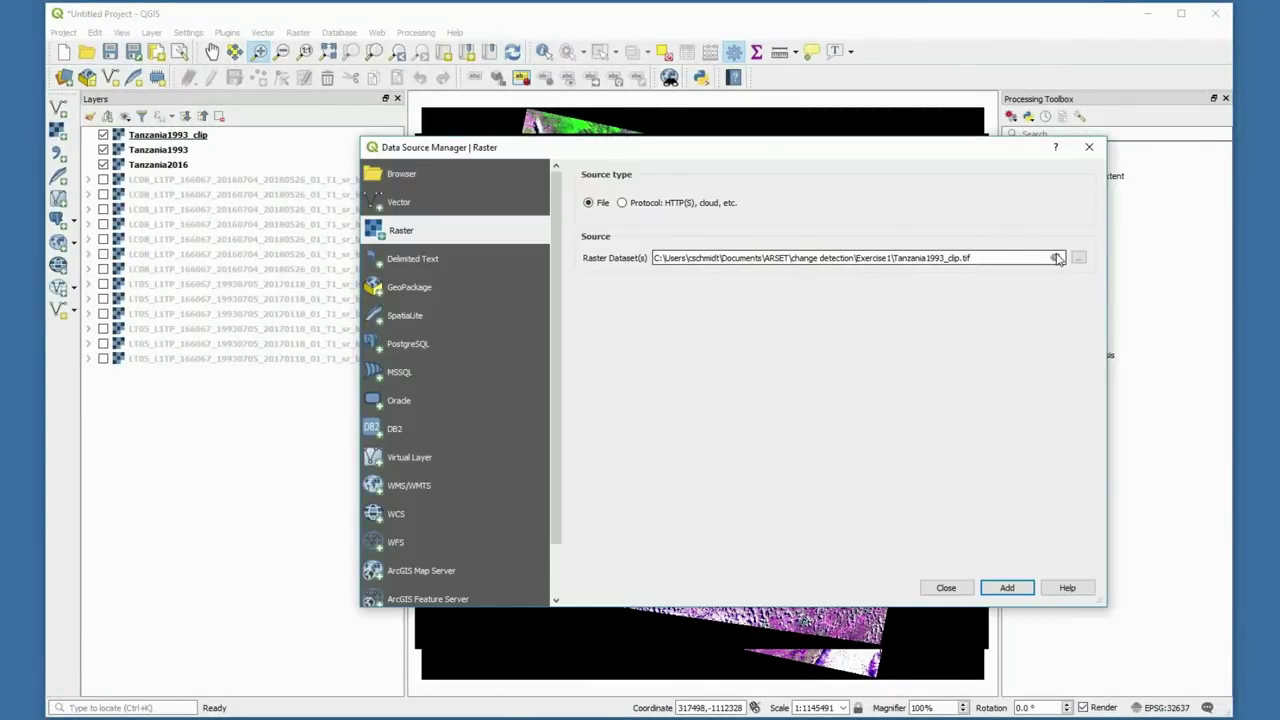
pyautogui.press('BackSpace')
pyautogui.click(1078, 257)
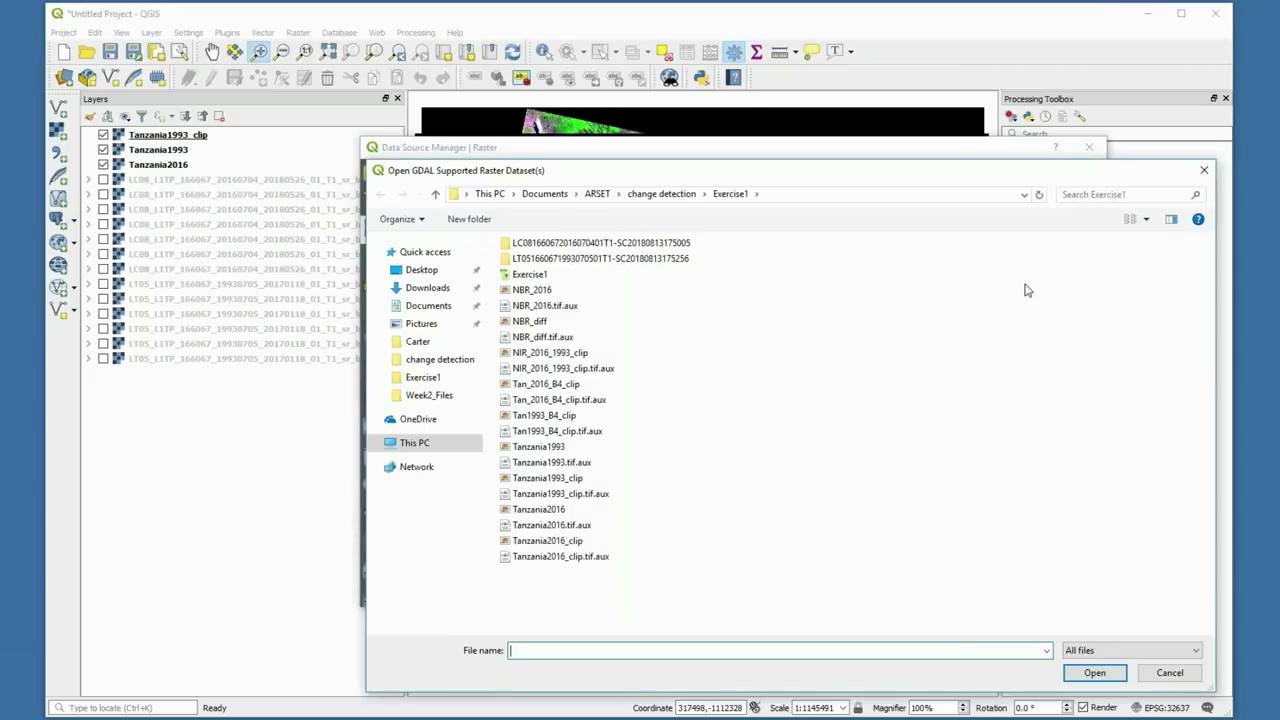
pyautogui.click(616, 541)
pyautogui.click(1098, 674)
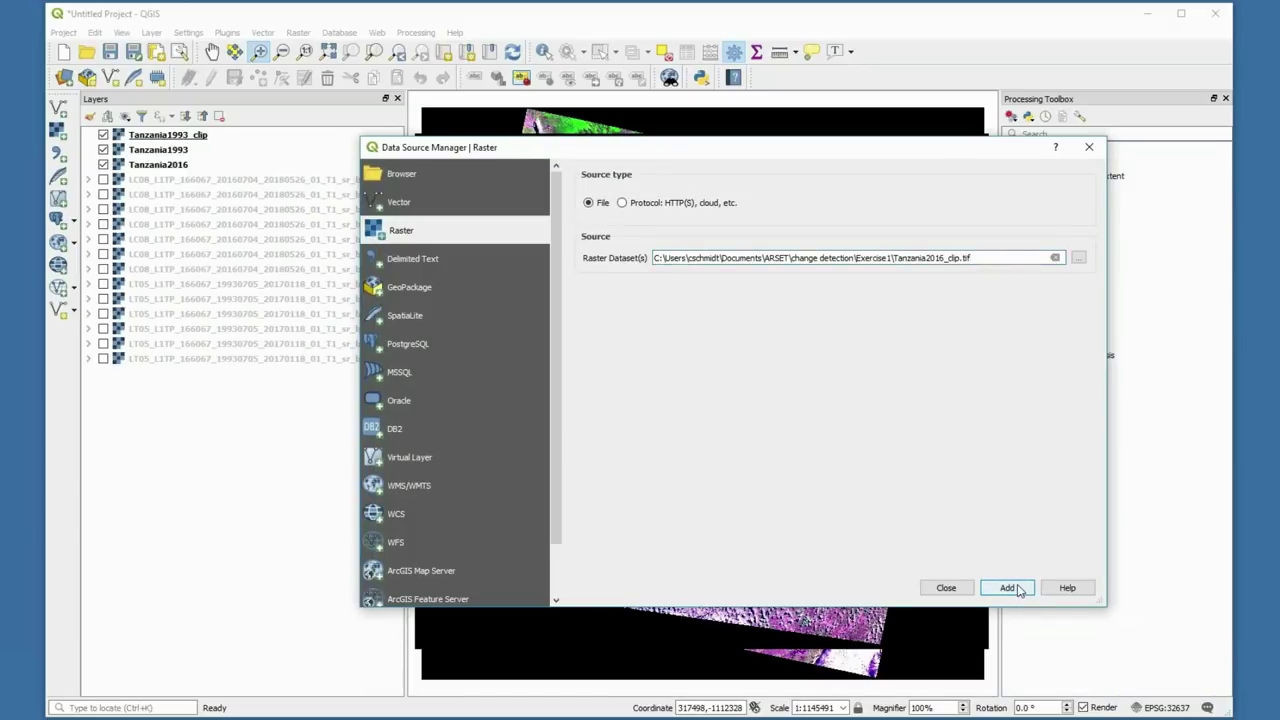
pyautogui.click(1008, 588)
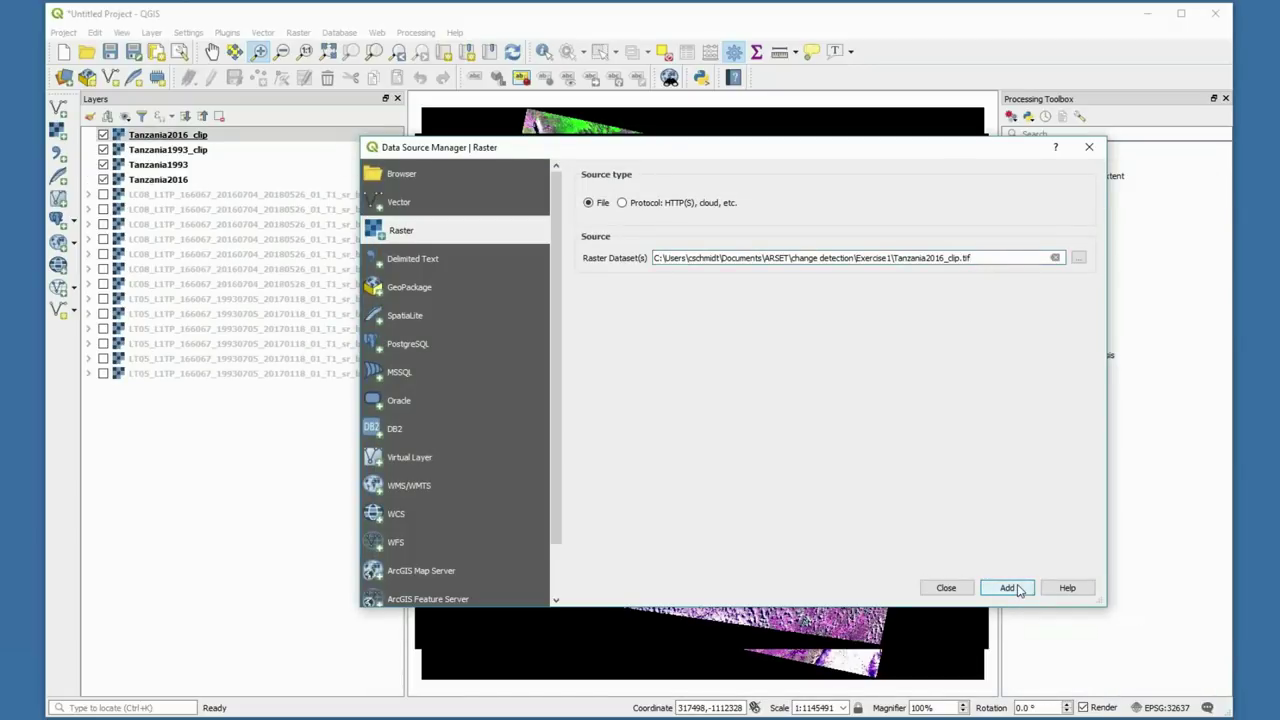
pyautogui.click(946, 588)
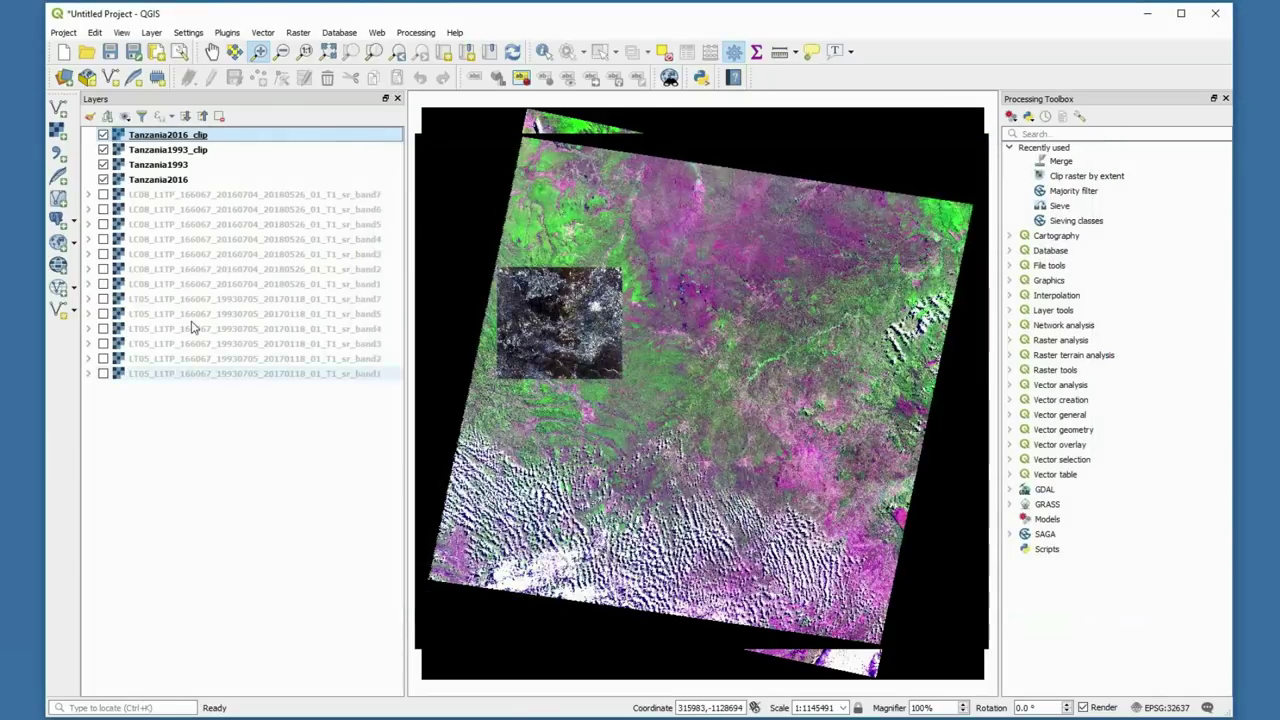
pyautogui.click(103, 165)
# Hide Tanzania2016, zoom to the clipped extent, and move Tanzania2016_clip below Tanzania1993_clip.
pyautogui.click(103, 180)
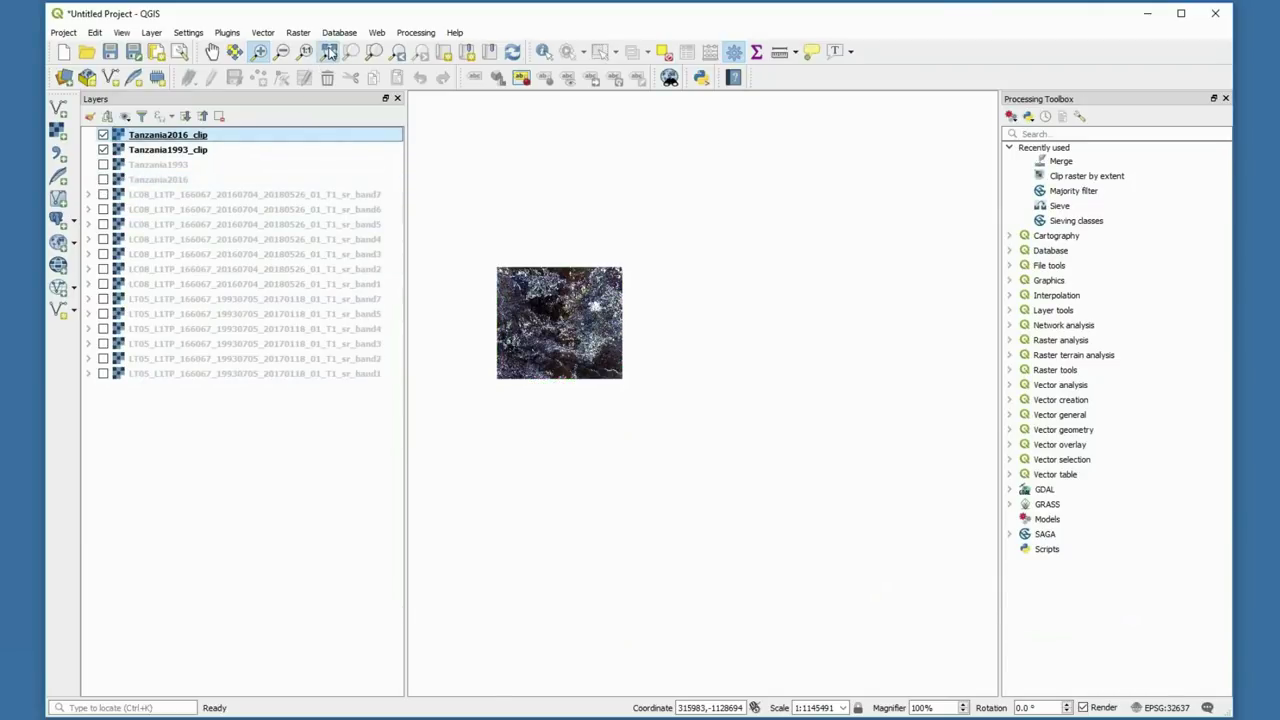
pyautogui.click(328, 52)
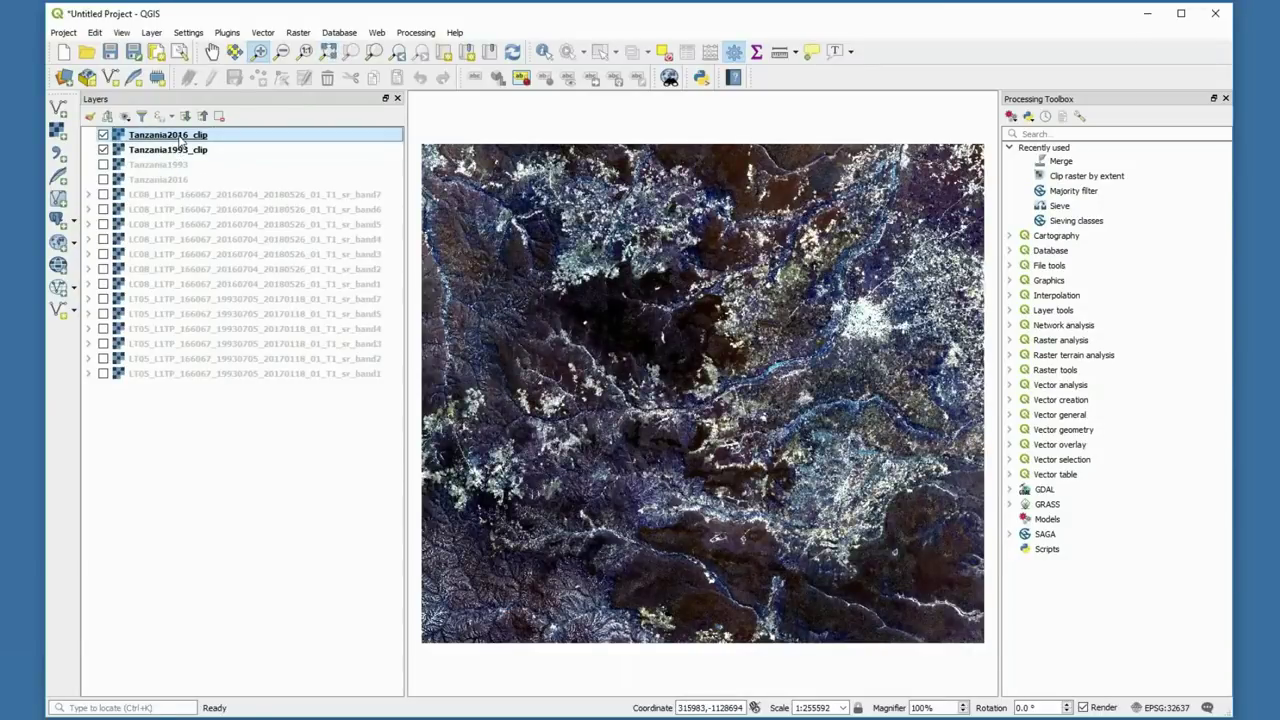
pyautogui.moveTo(181, 140); pyautogui.dragTo(170, 160)
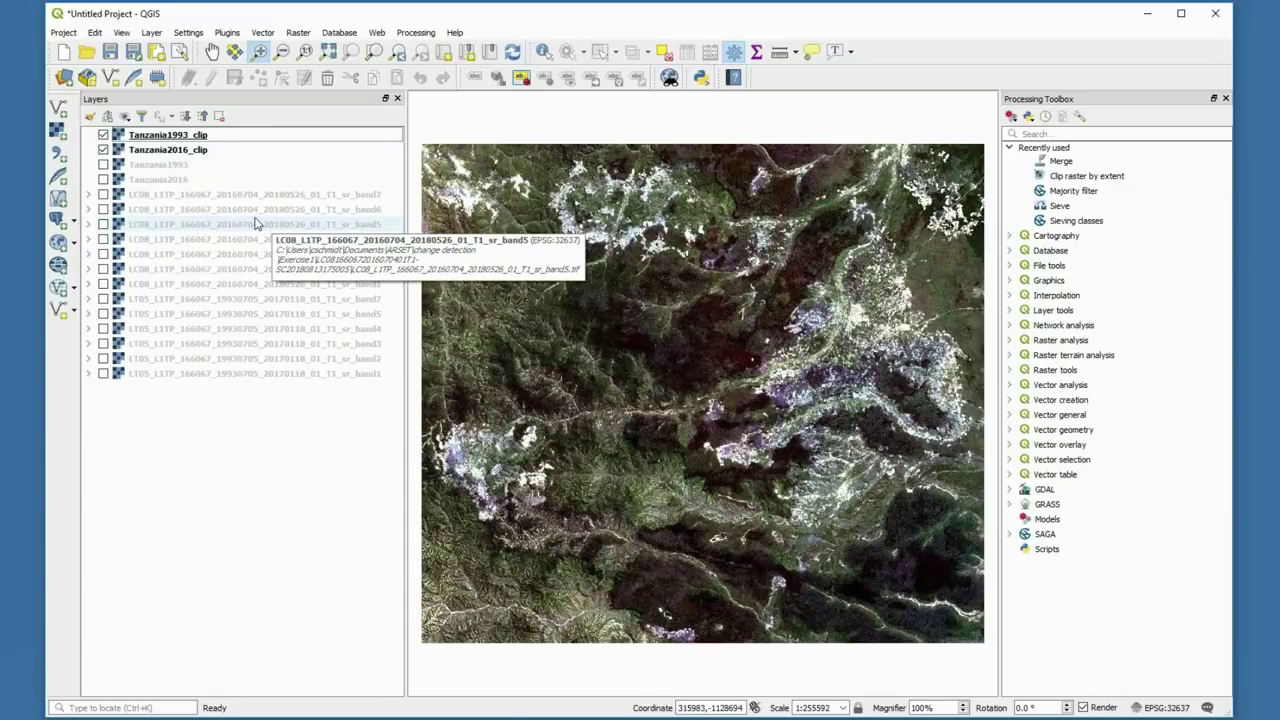
pyautogui.click(167, 141)
# Open Tanzania1993_clip's properties and apply the mean ± 2 standard deviation min/max stretch.
pyautogui.rightClick(167, 140)
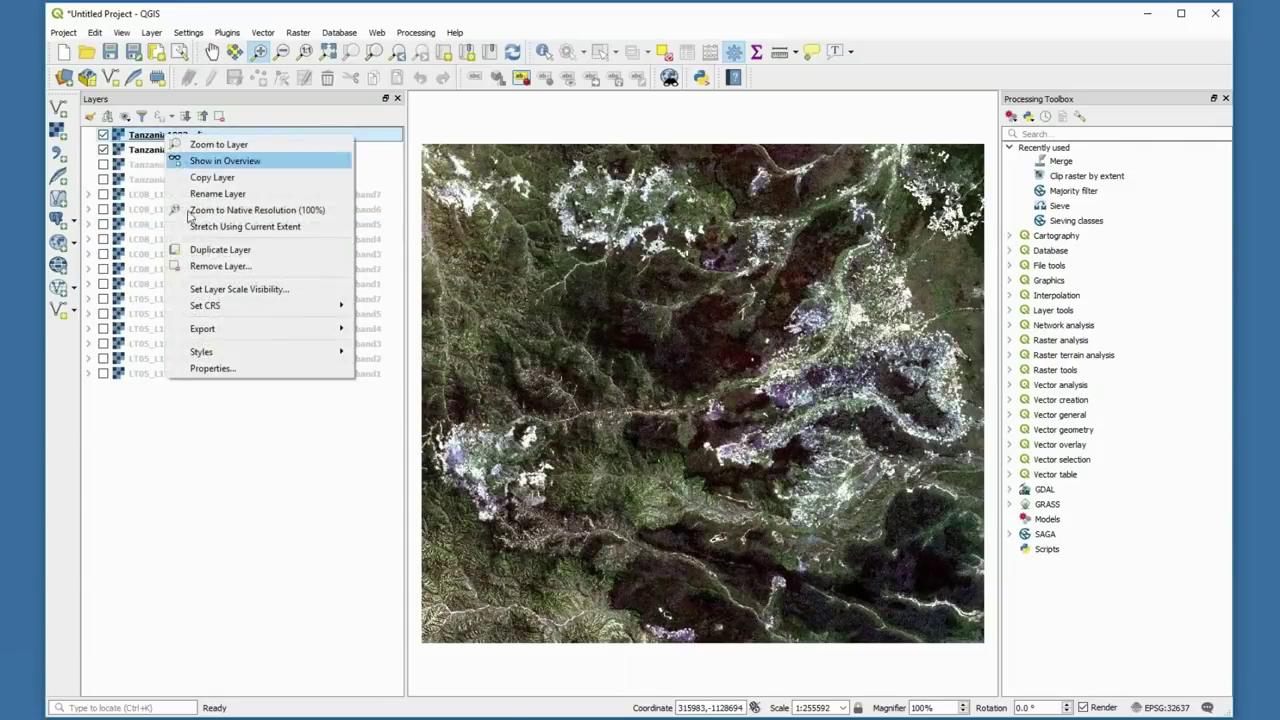
pyautogui.click(209, 370)
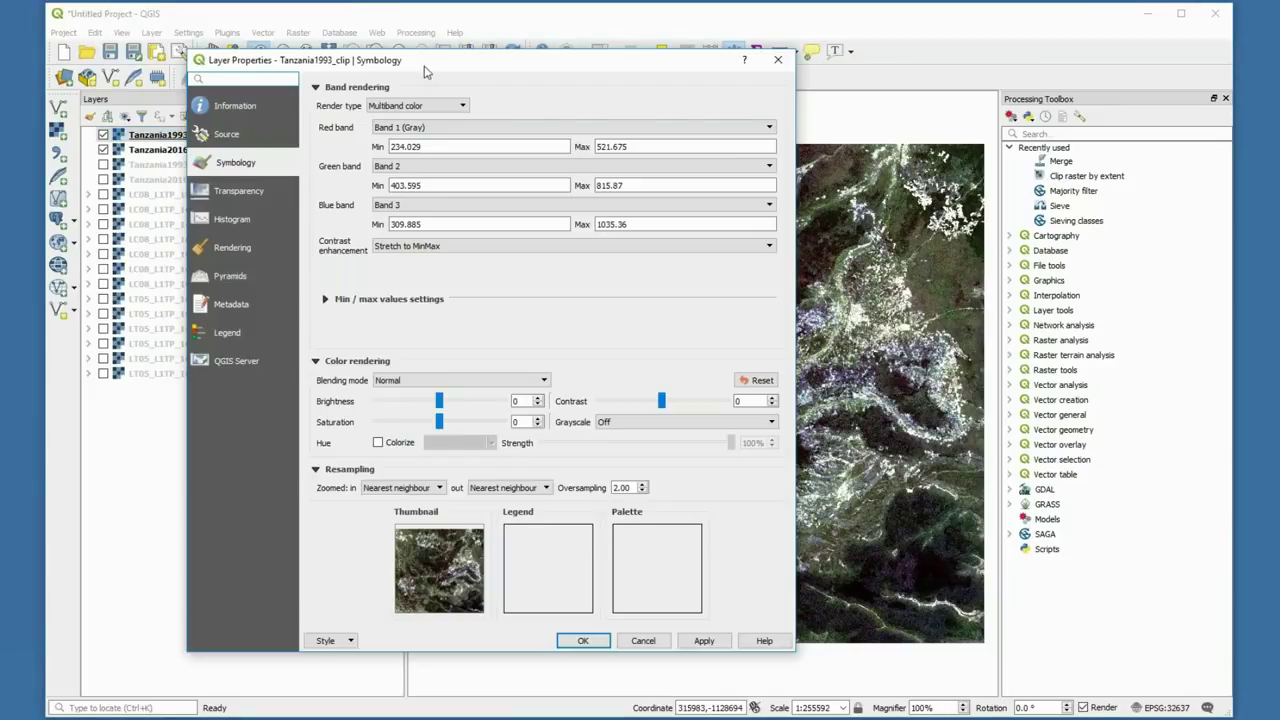
pyautogui.moveTo(426, 64); pyautogui.dragTo(703, 93)
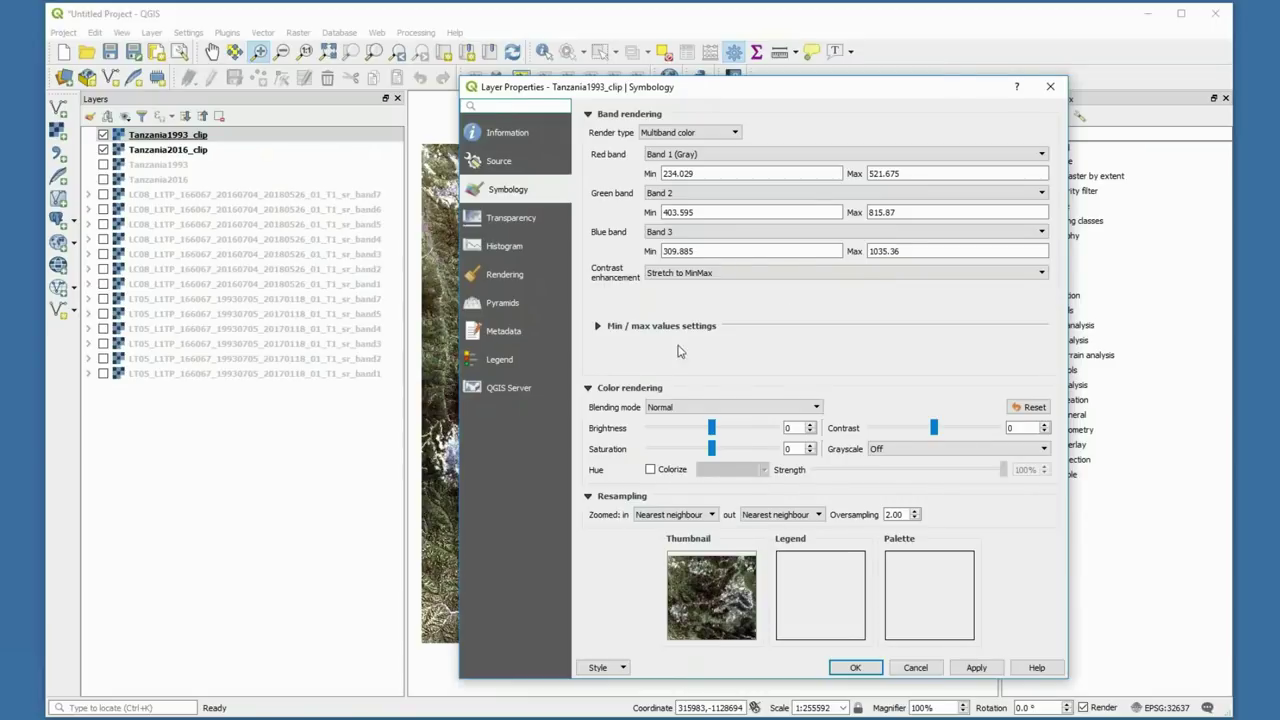
pyautogui.click(598, 326)
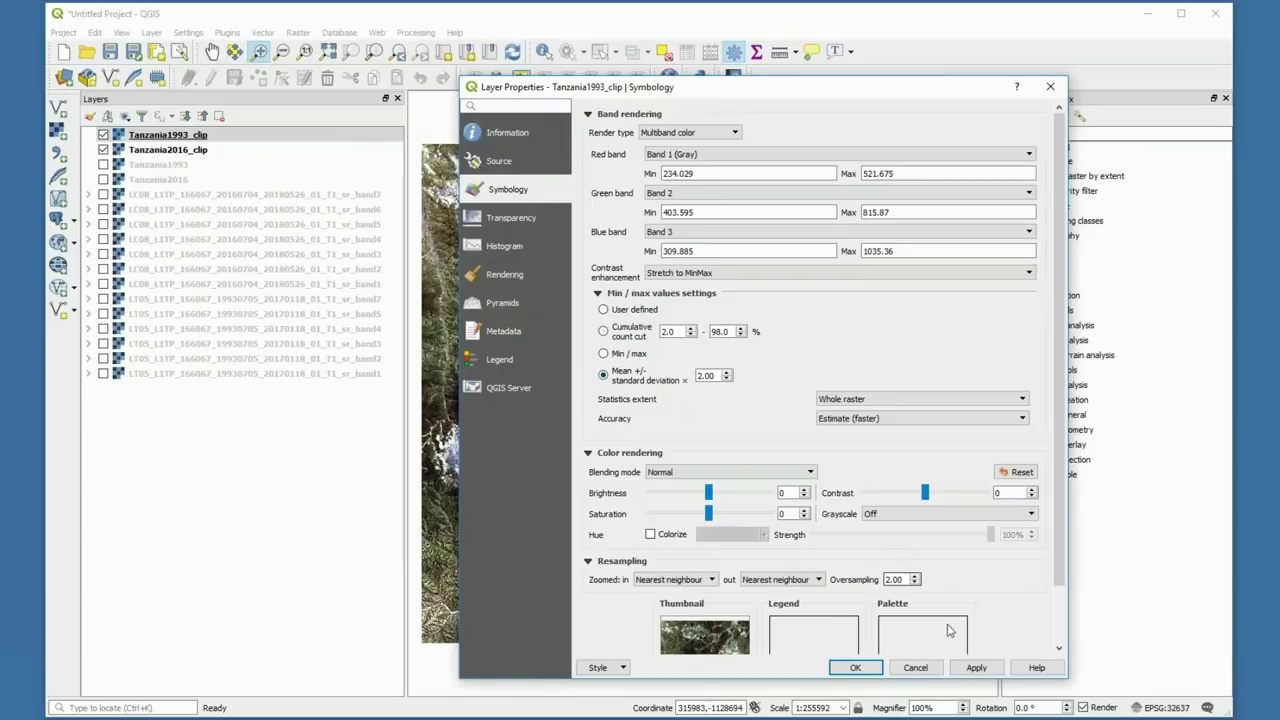
pyautogui.click(976, 667)
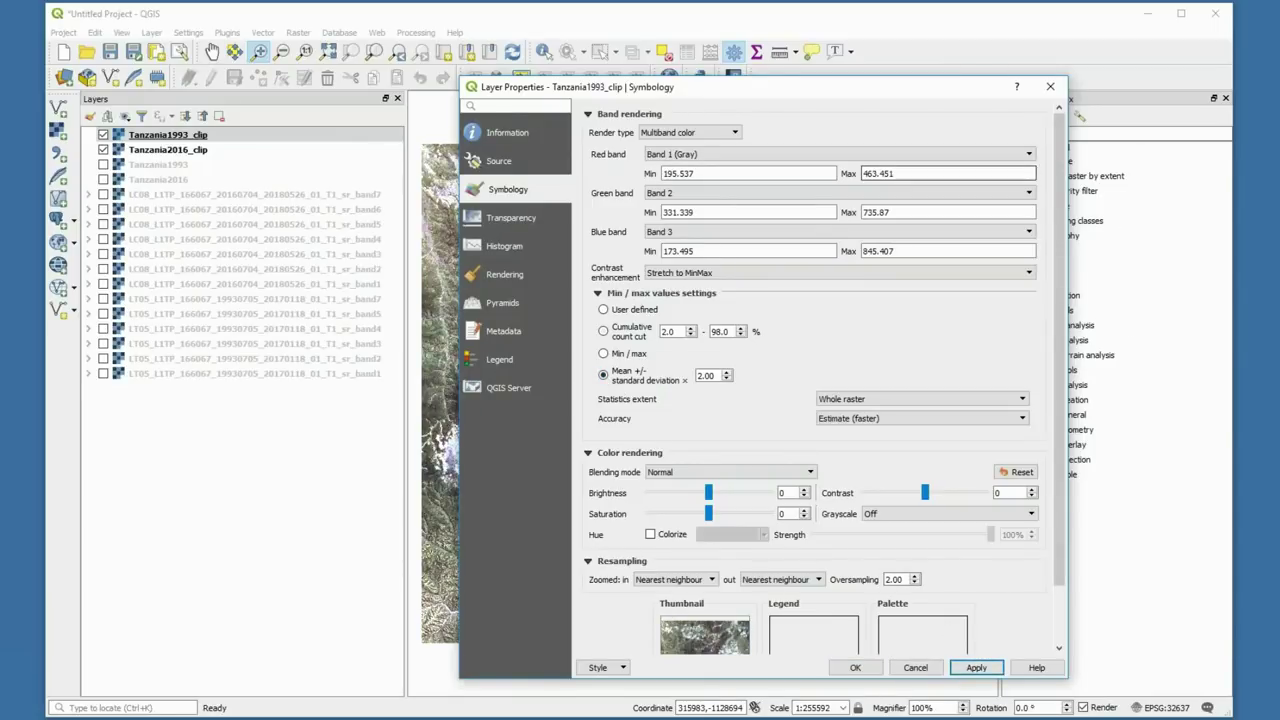
# Render Tanzania1993_clip as a 5-4-3 composite, with Band 5 red and Band 4 green.
pyautogui.click(1027, 157)
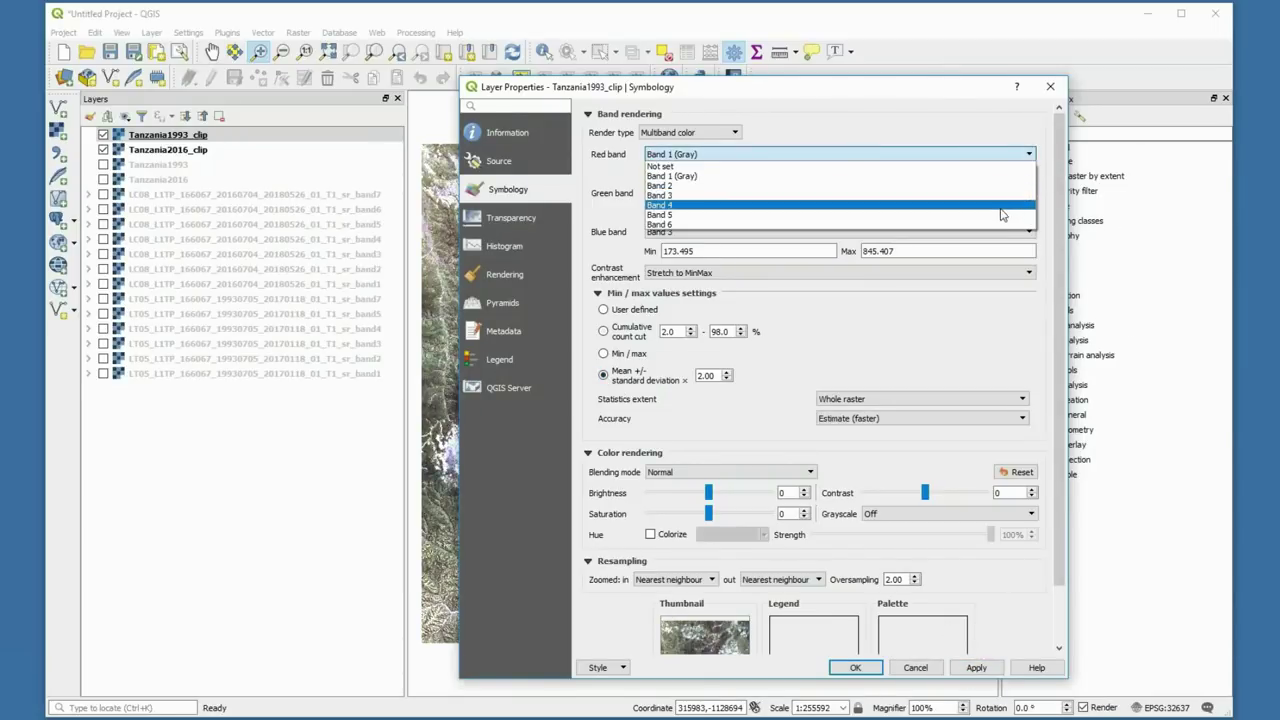
pyautogui.click(1000, 216)
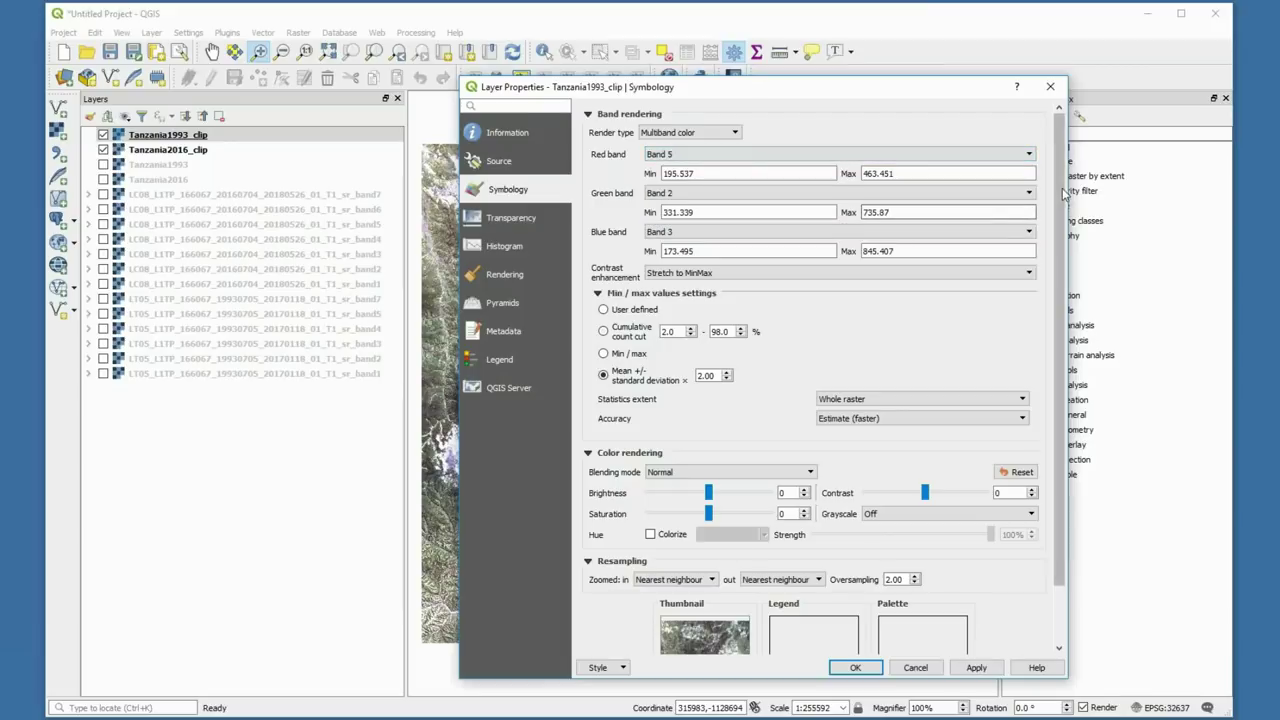
pyautogui.click(1028, 192)
pyautogui.click(1019, 243)
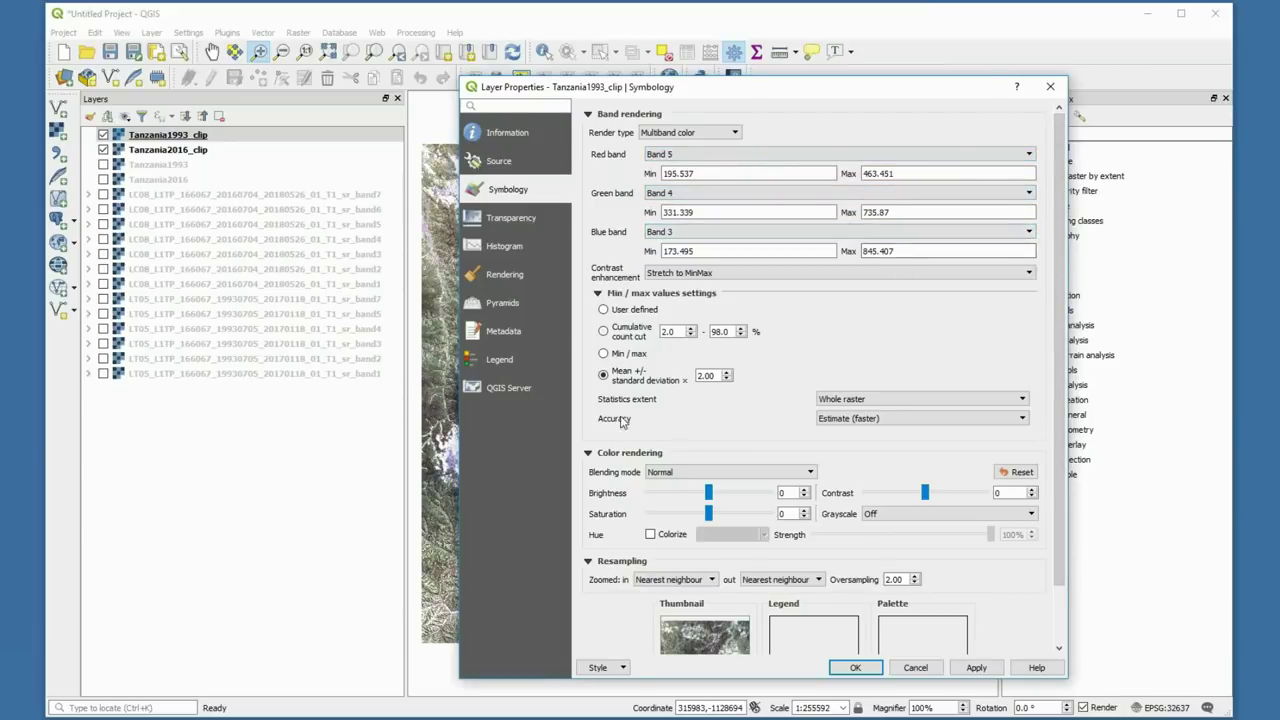
pyautogui.click(976, 667)
pyautogui.moveTo(852, 95); pyautogui.dragTo(813, 68)
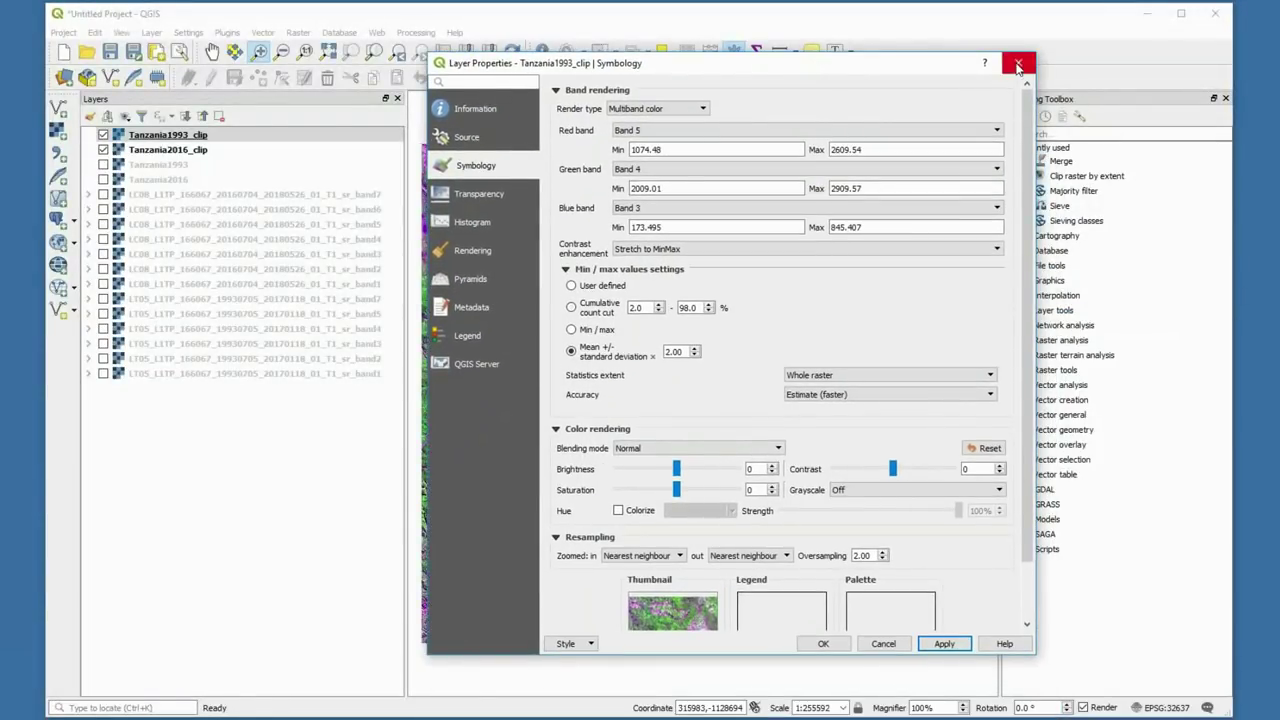
pyautogui.click(823, 643)
pyautogui.rightClick(171, 155)
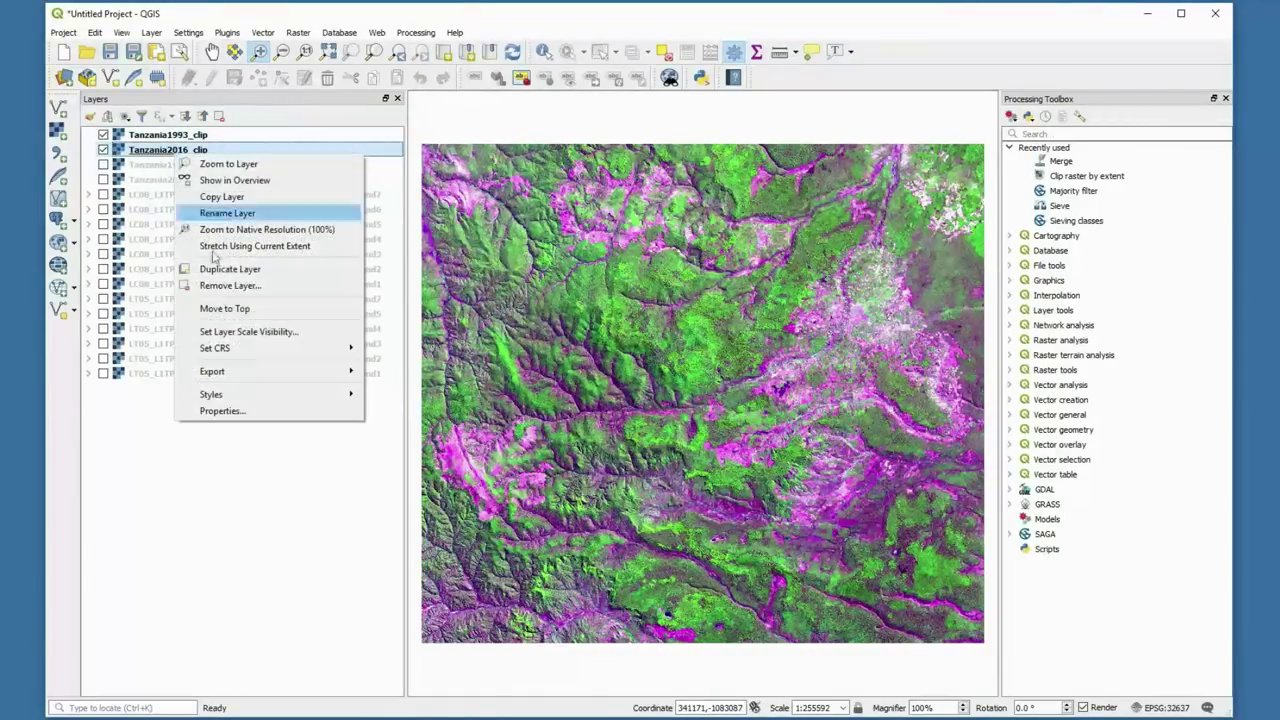
# Assign Band 6 to red, Band 5 to green and Band 4 to blue for Tanzania2016_clip.
pyautogui.click(222, 412)
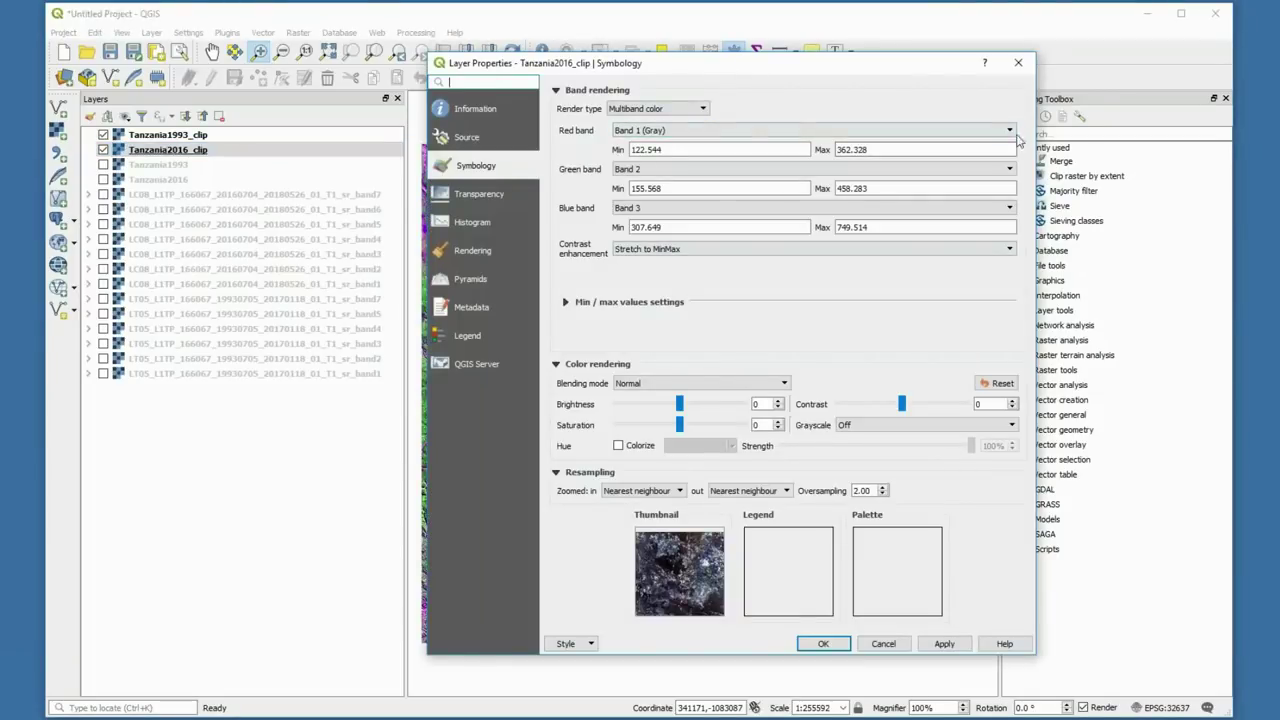
pyautogui.click(1010, 131)
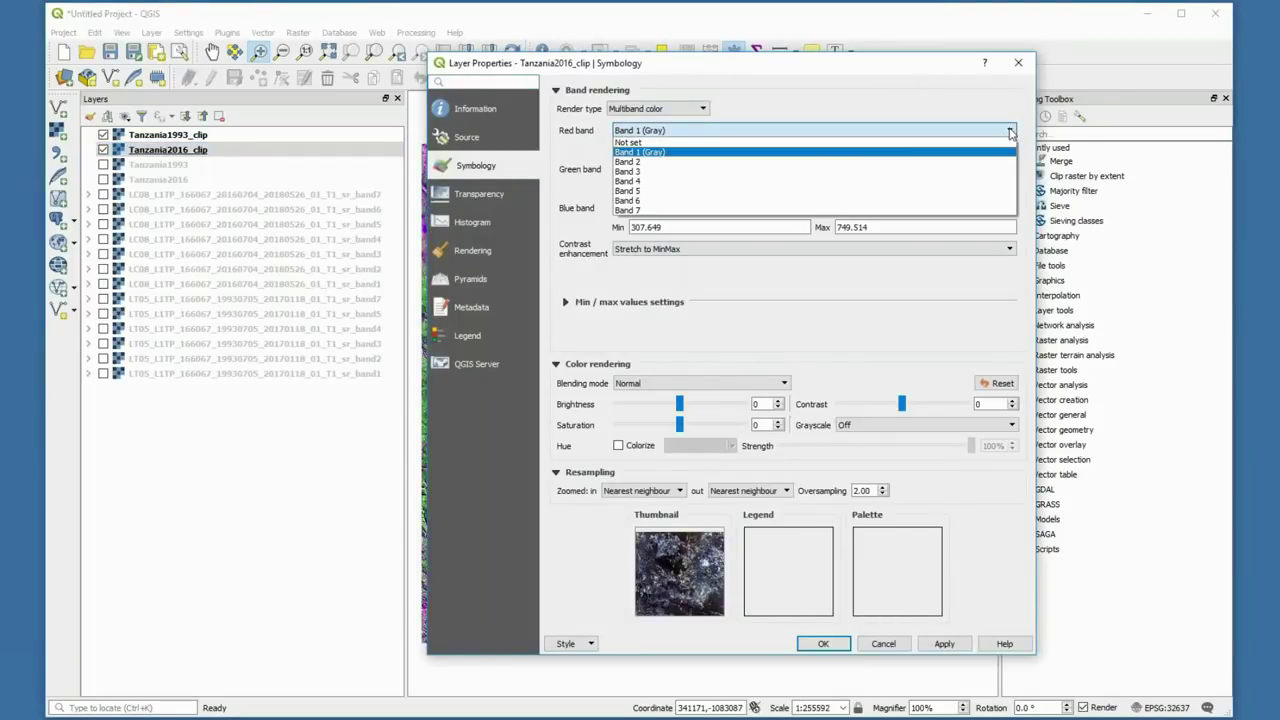
pyautogui.click(988, 201)
pyautogui.click(1008, 169)
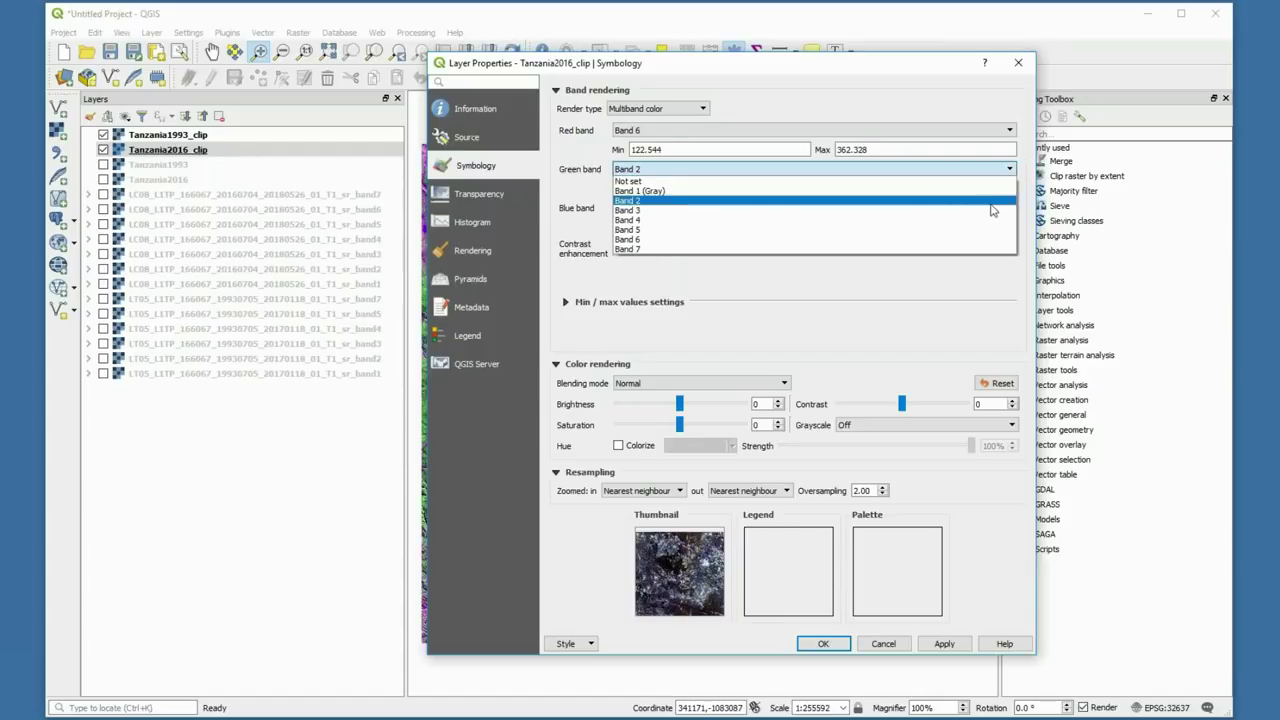
pyautogui.click(992, 229)
pyautogui.click(1006, 208)
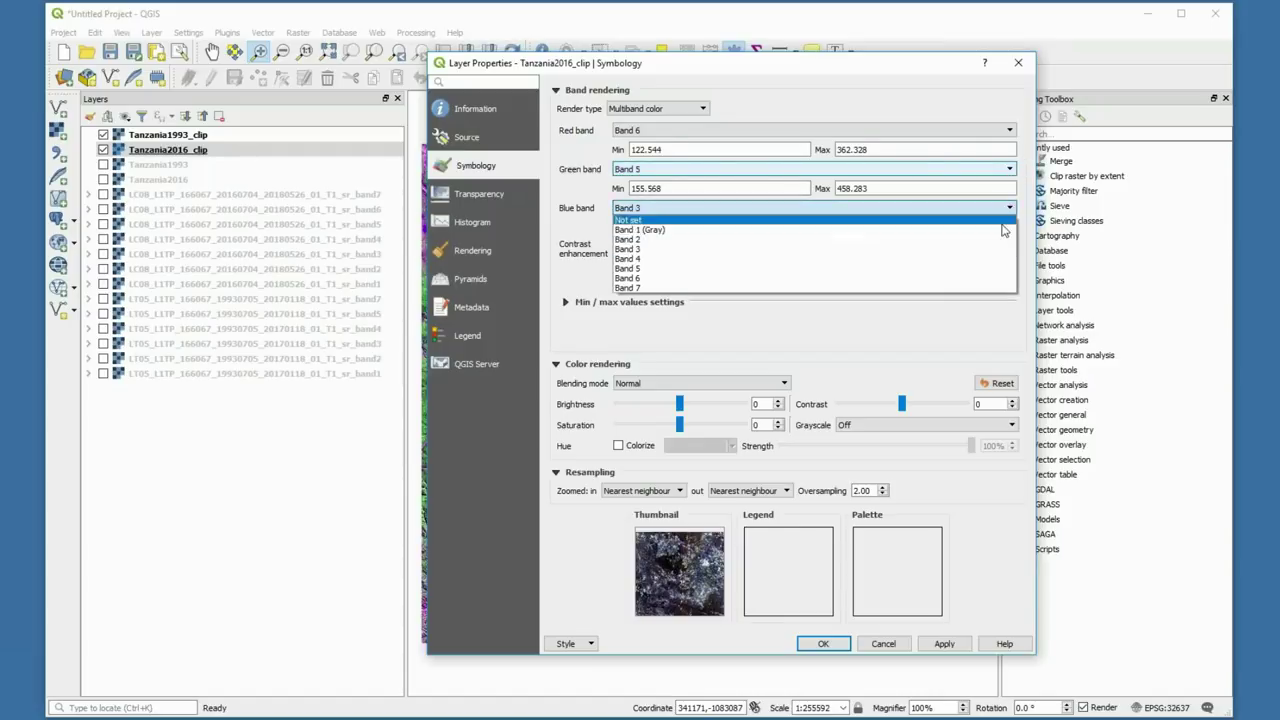
pyautogui.click(992, 259)
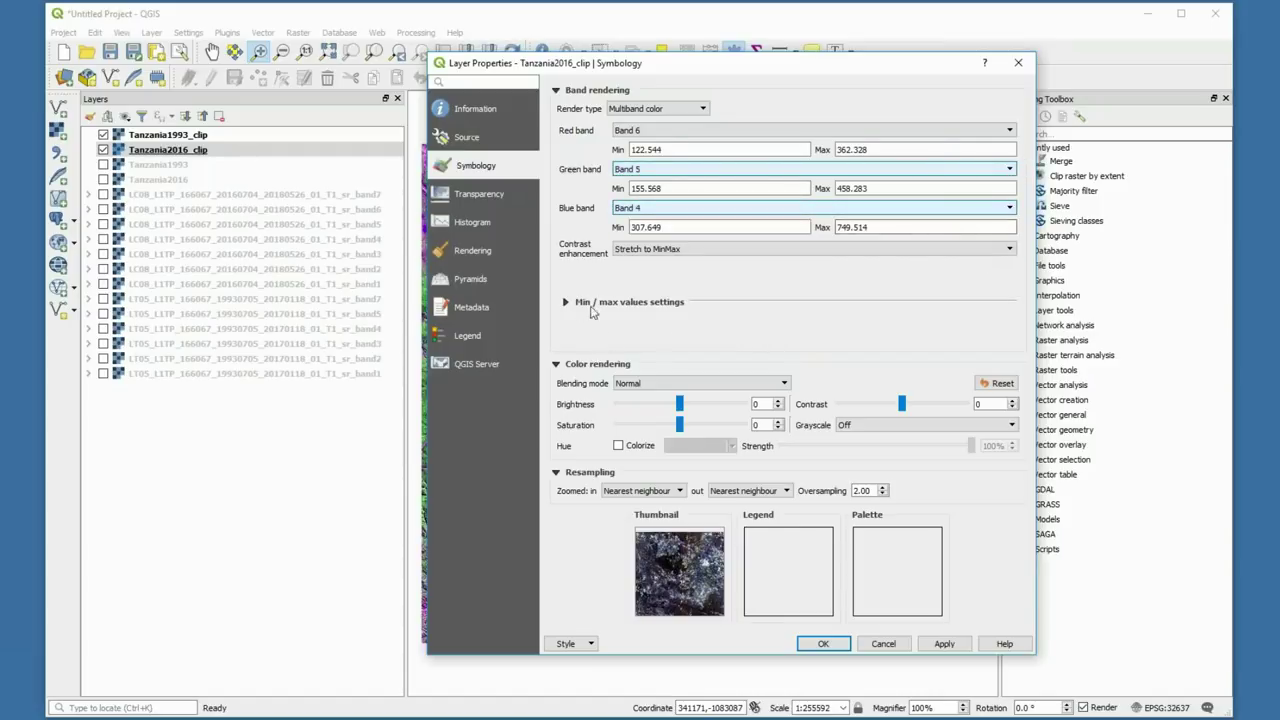
# Apply the mean ± 2 standard deviation stretch, close the properties, and hide Tanzania1993_clip.
pyautogui.click(566, 302)
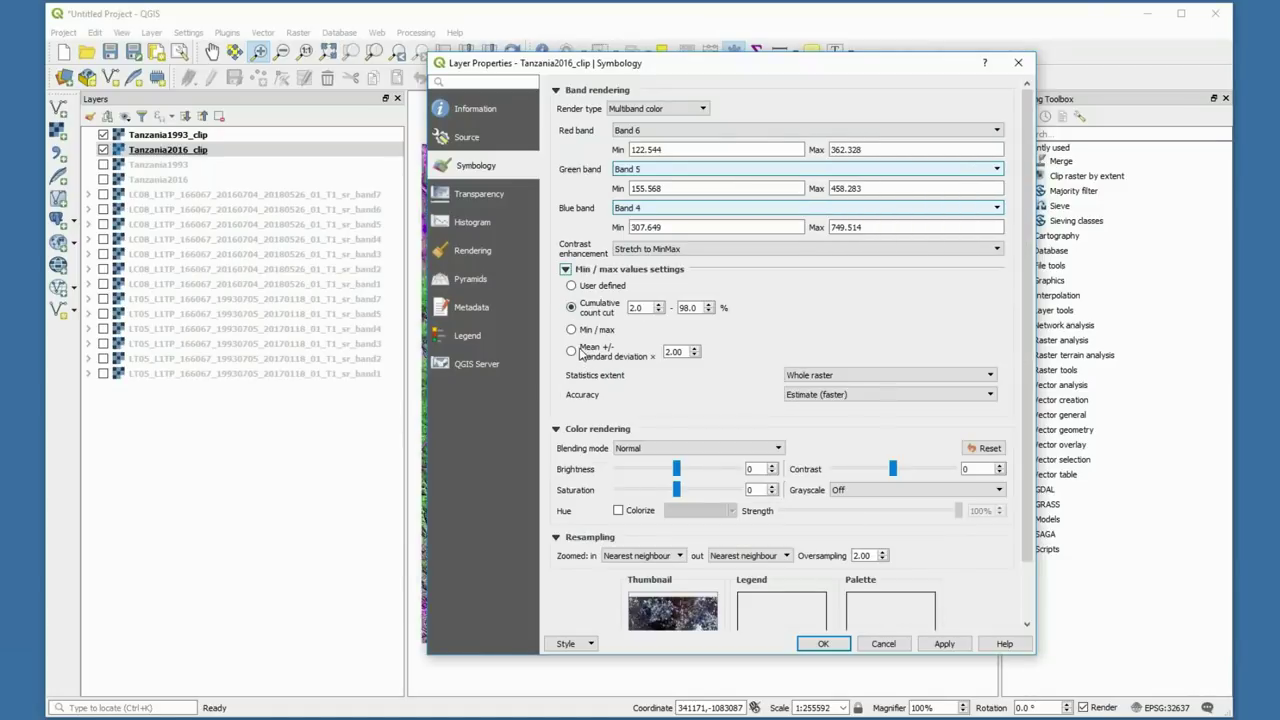
pyautogui.click(944, 644)
pyautogui.moveTo(734, 68); pyautogui.dragTo(762, 30)
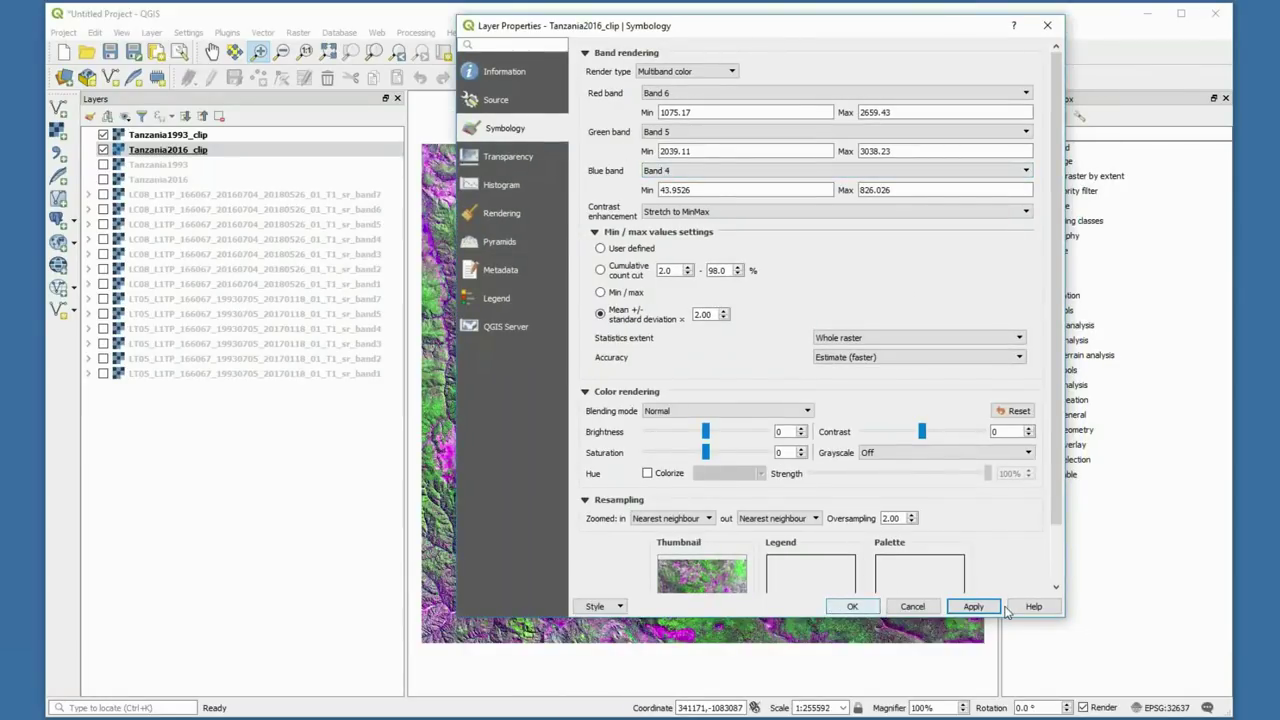
pyautogui.click(848, 608)
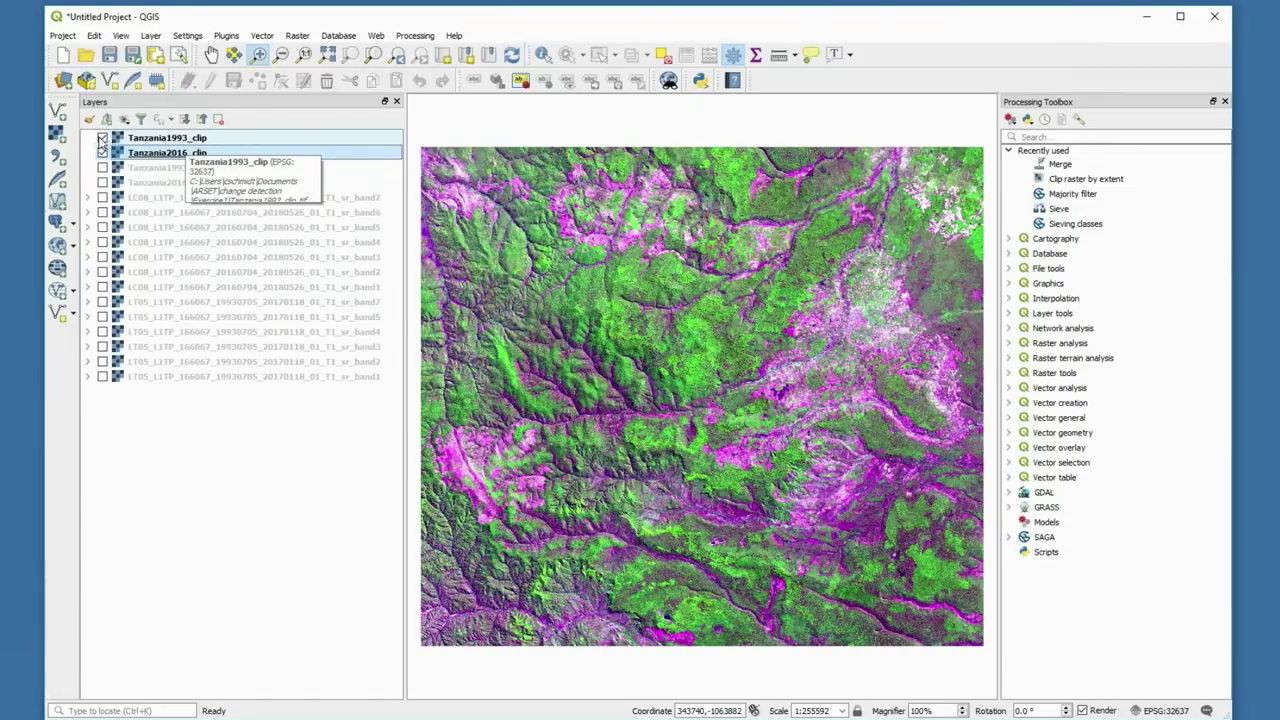
pyautogui.click(101, 140)
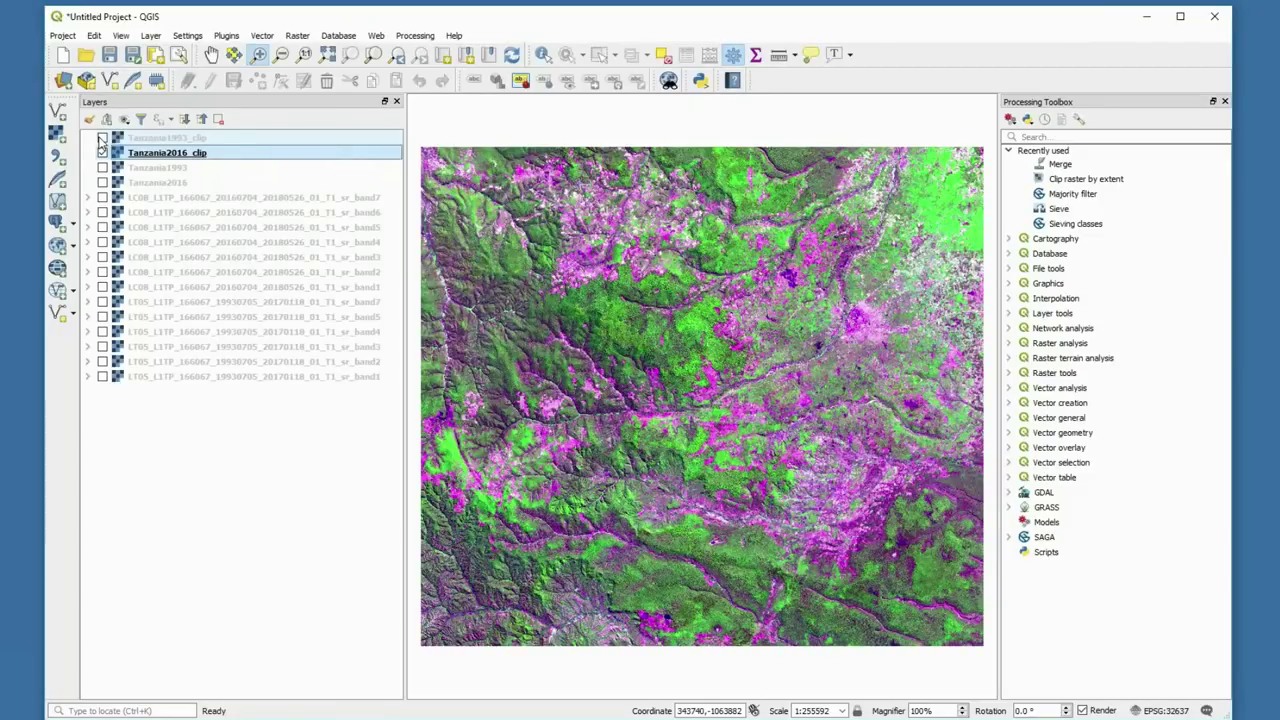
# Toggle Tanzania1993_clip on and off to compare it with 2016, leaving it visible.
pyautogui.click(101, 139)
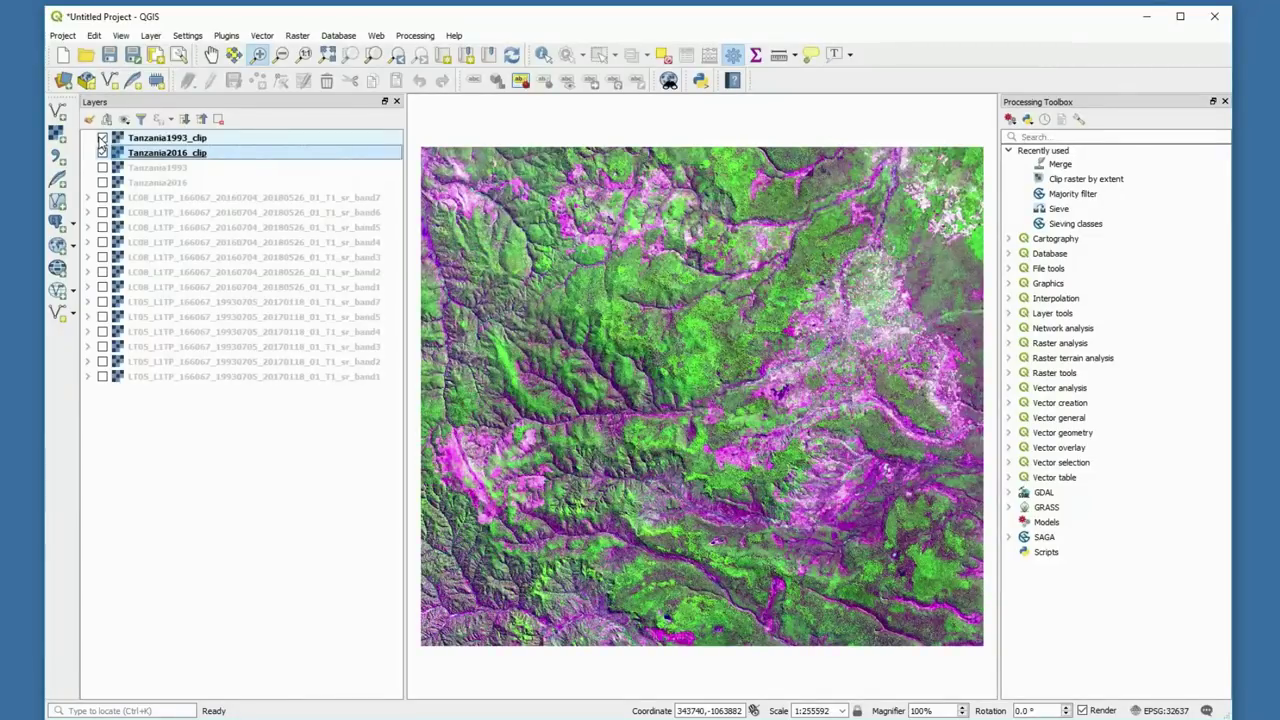
pyautogui.click(101, 140)
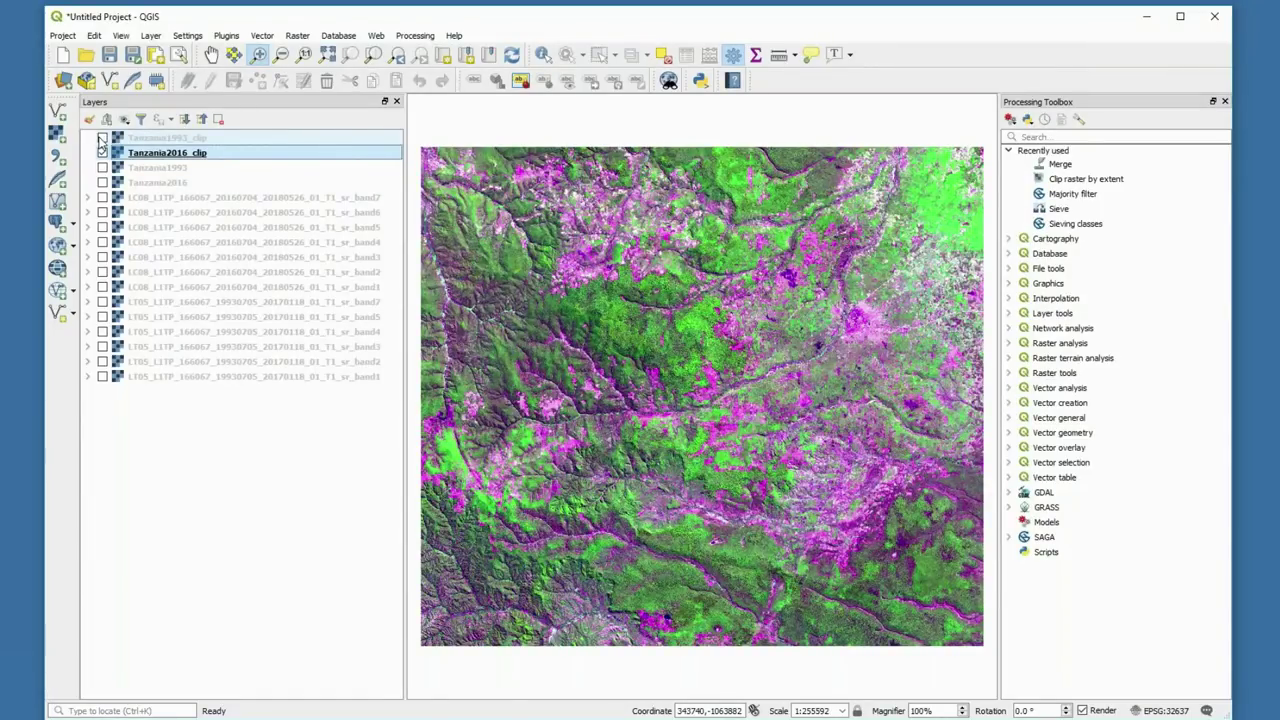
pyautogui.click(101, 140)
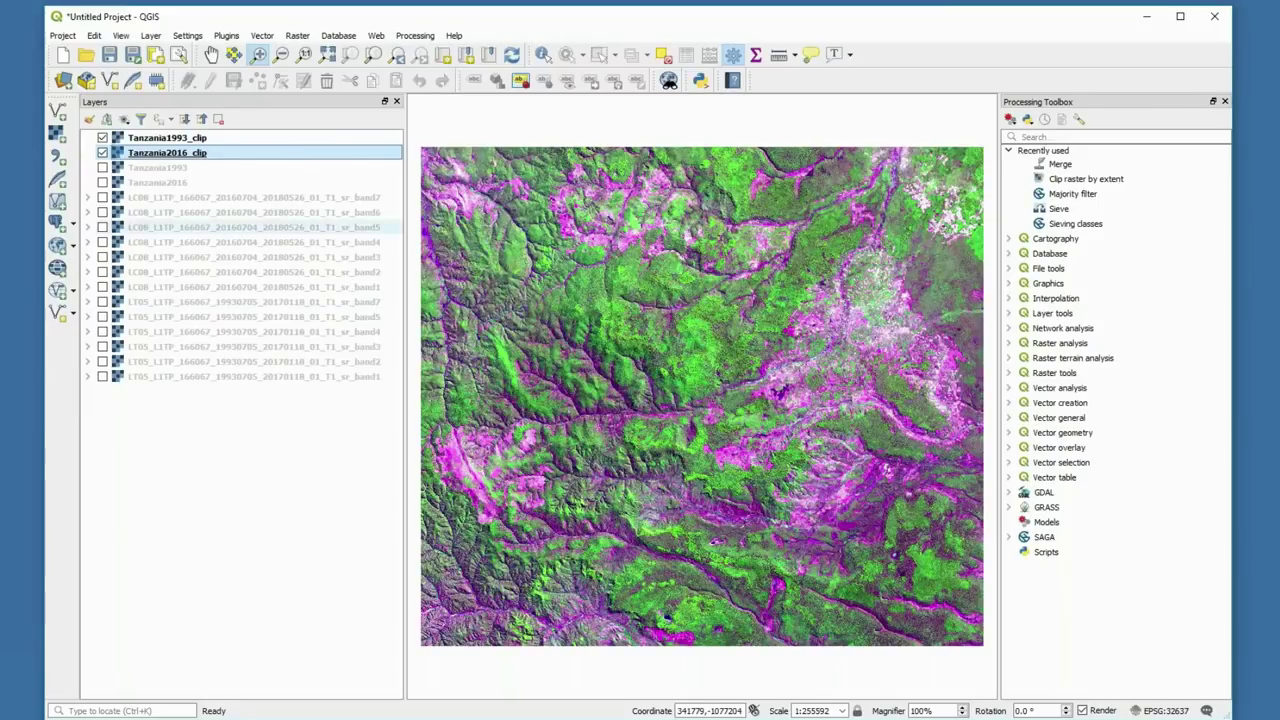
pyautogui.click(102, 139)
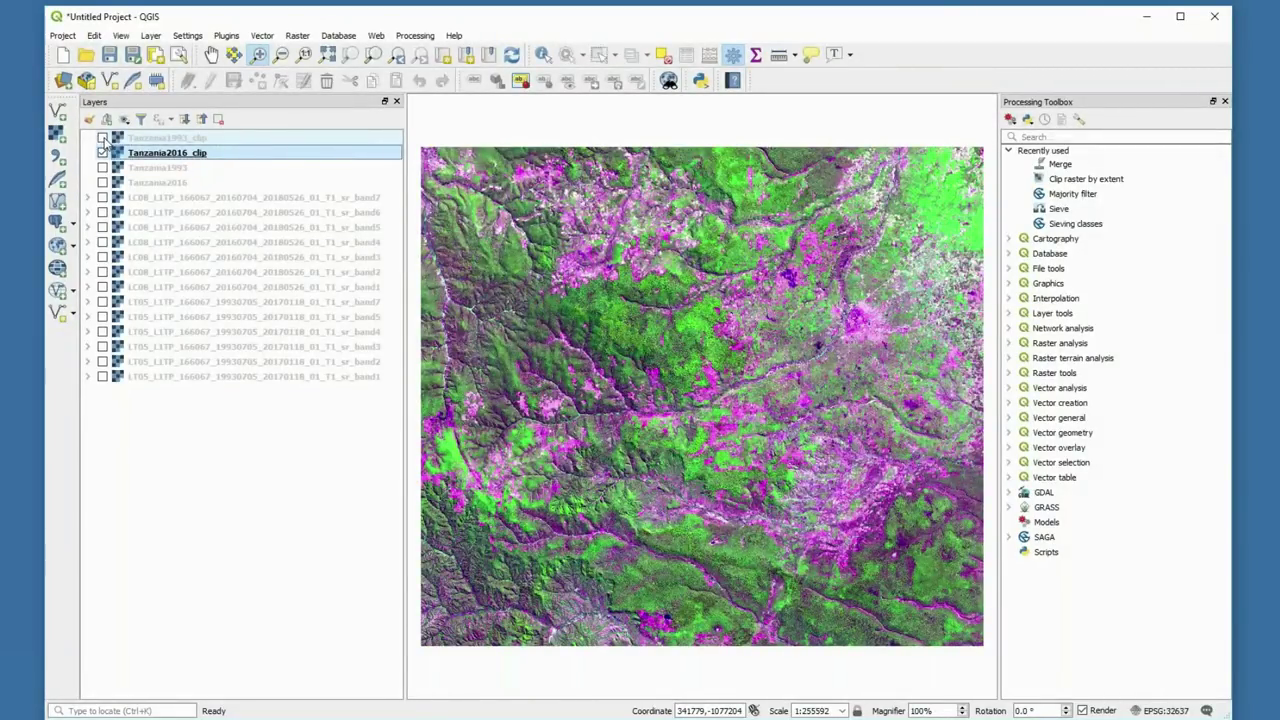
pyautogui.click(102, 138)
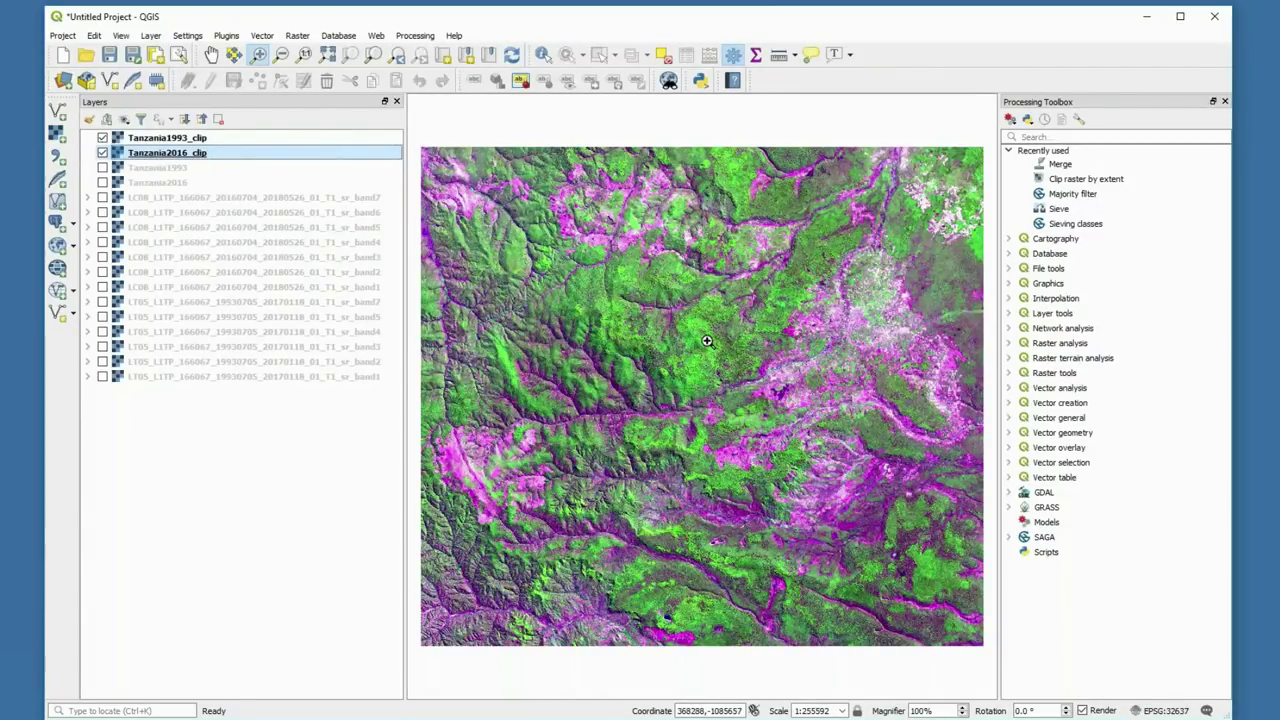
pyautogui.click(103, 138)
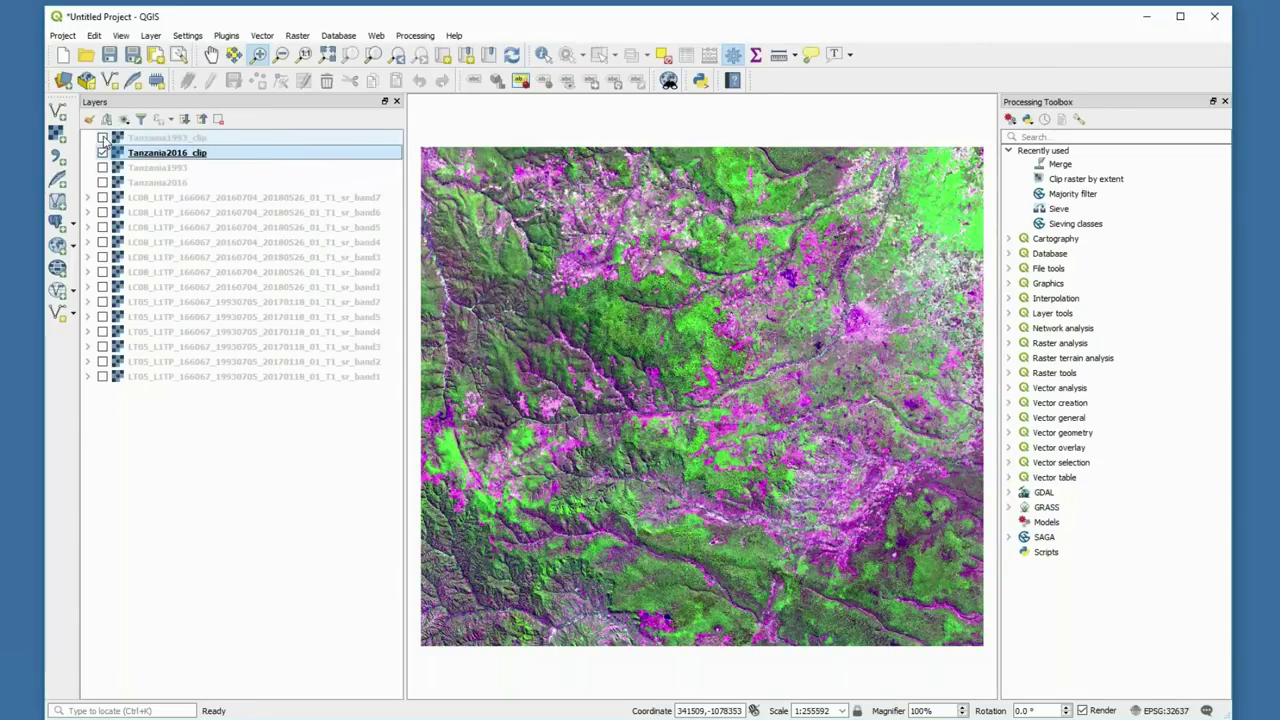
pyautogui.click(103, 138)
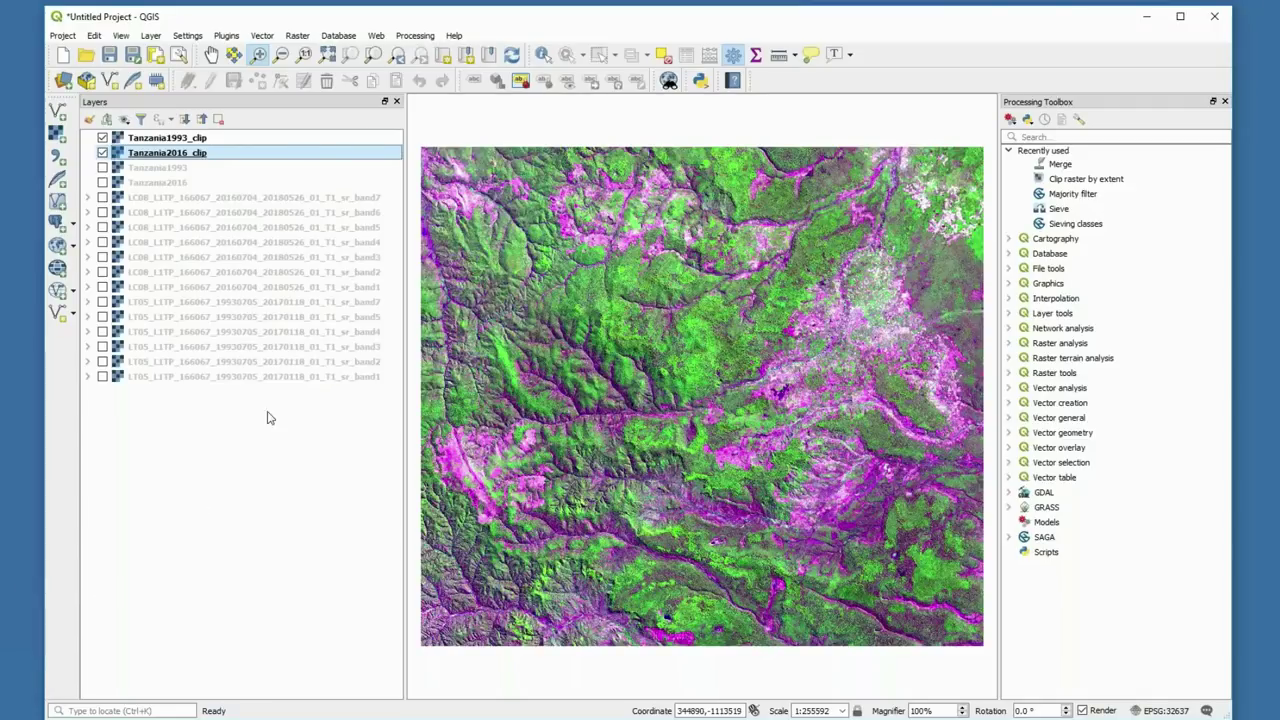
pyautogui.click(297, 36)
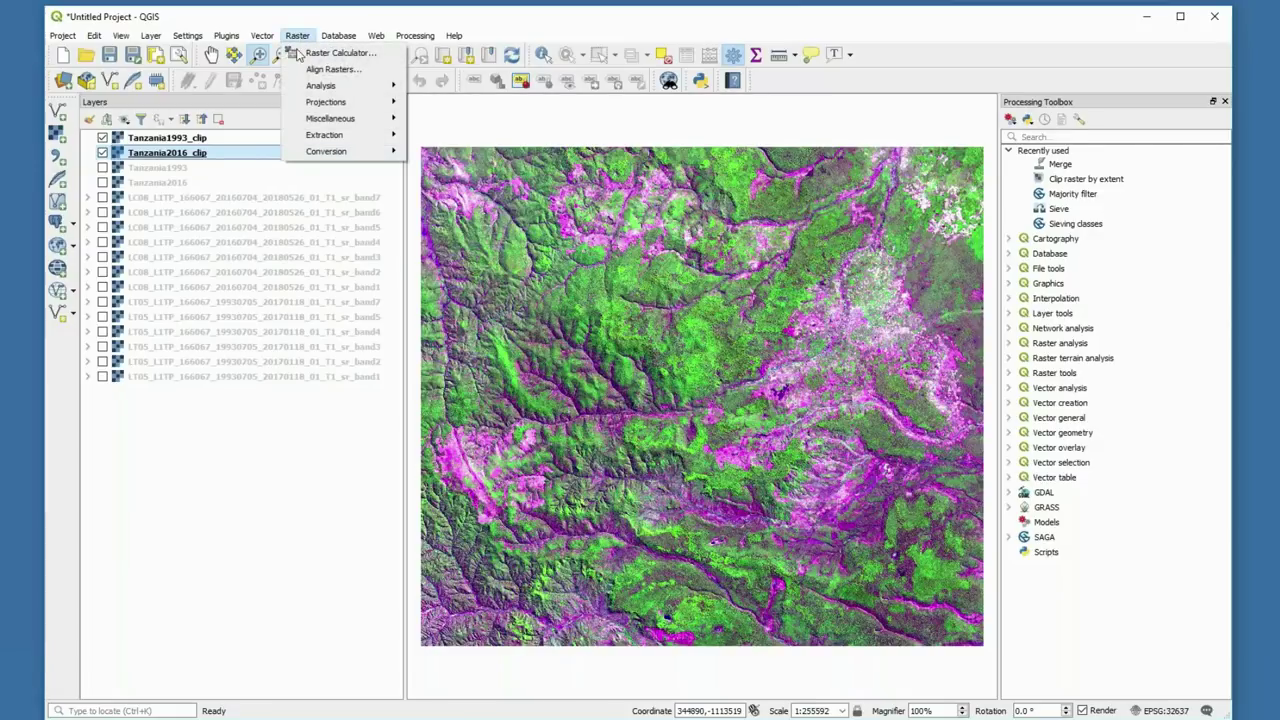
pyautogui.moveTo(363, 138)
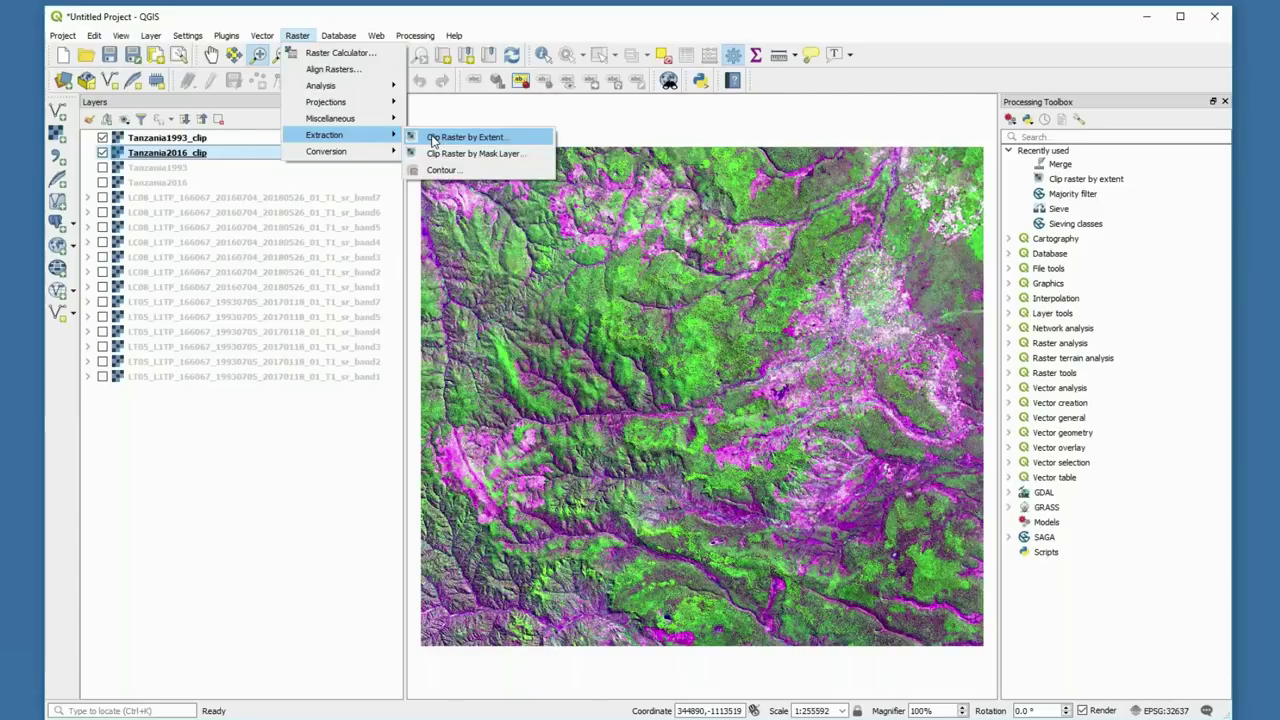
pyautogui.click(433, 140)
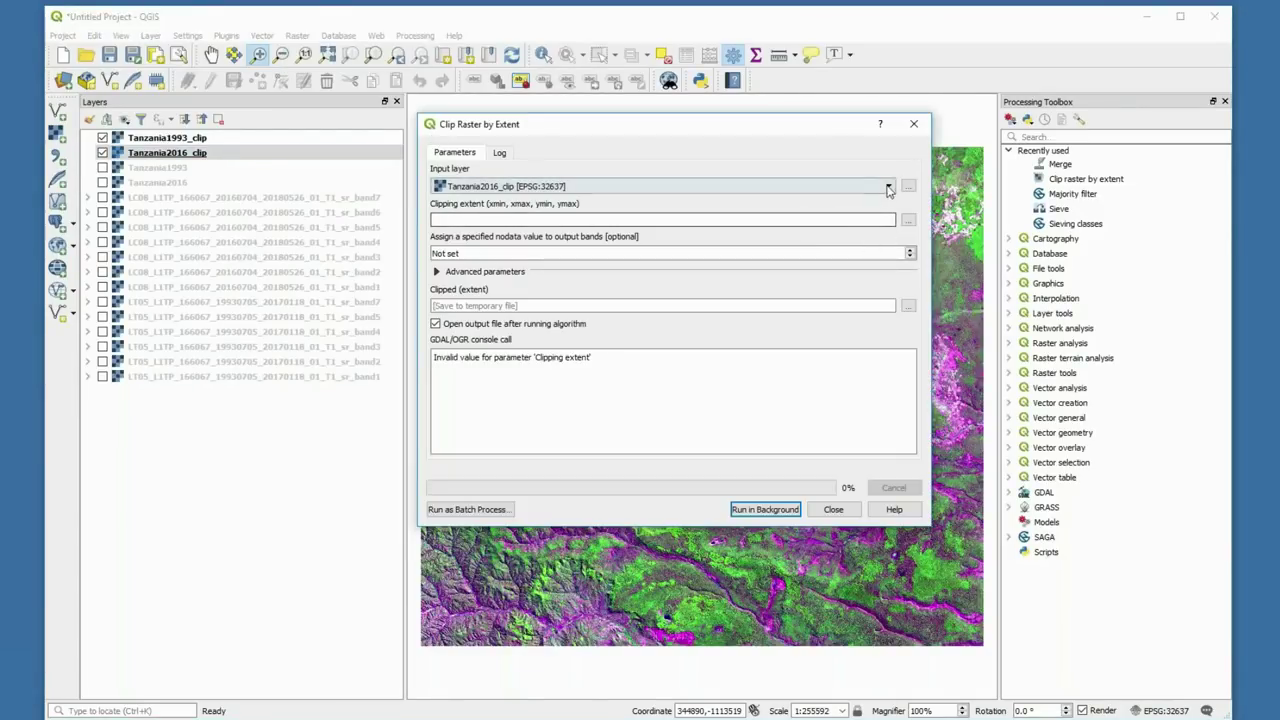
pyautogui.click(889, 188)
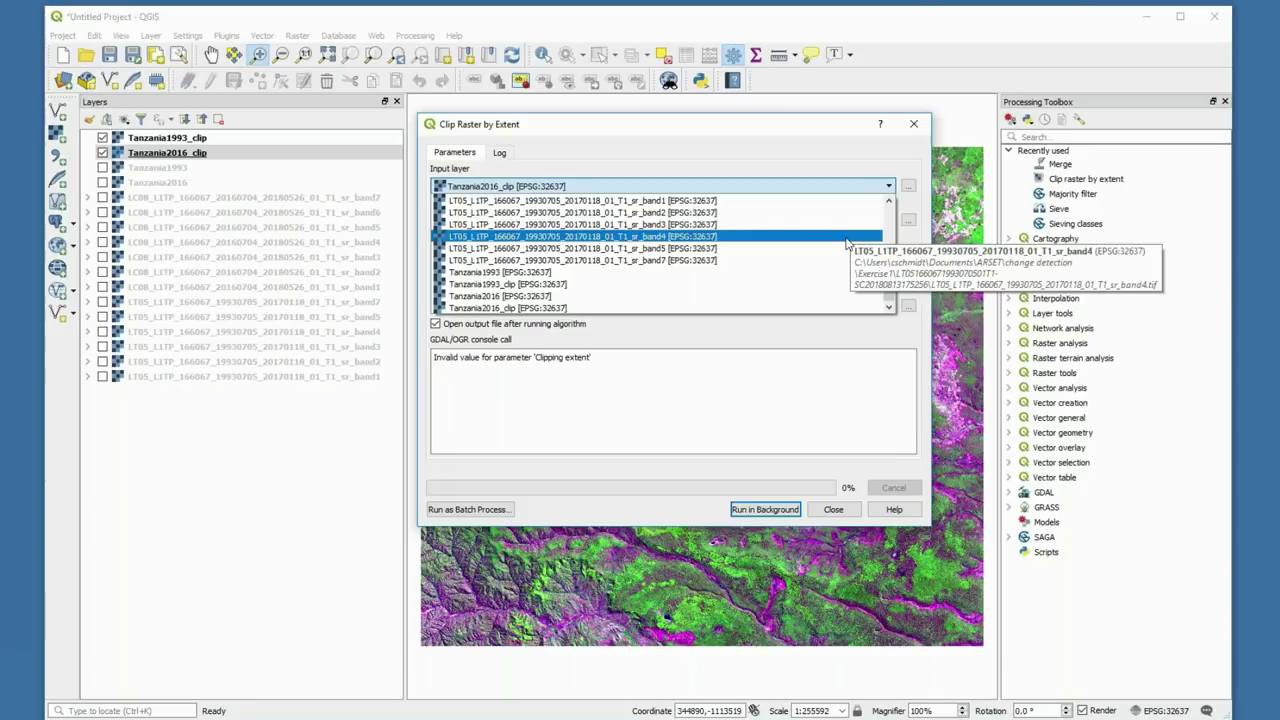
pyautogui.click(846, 242)
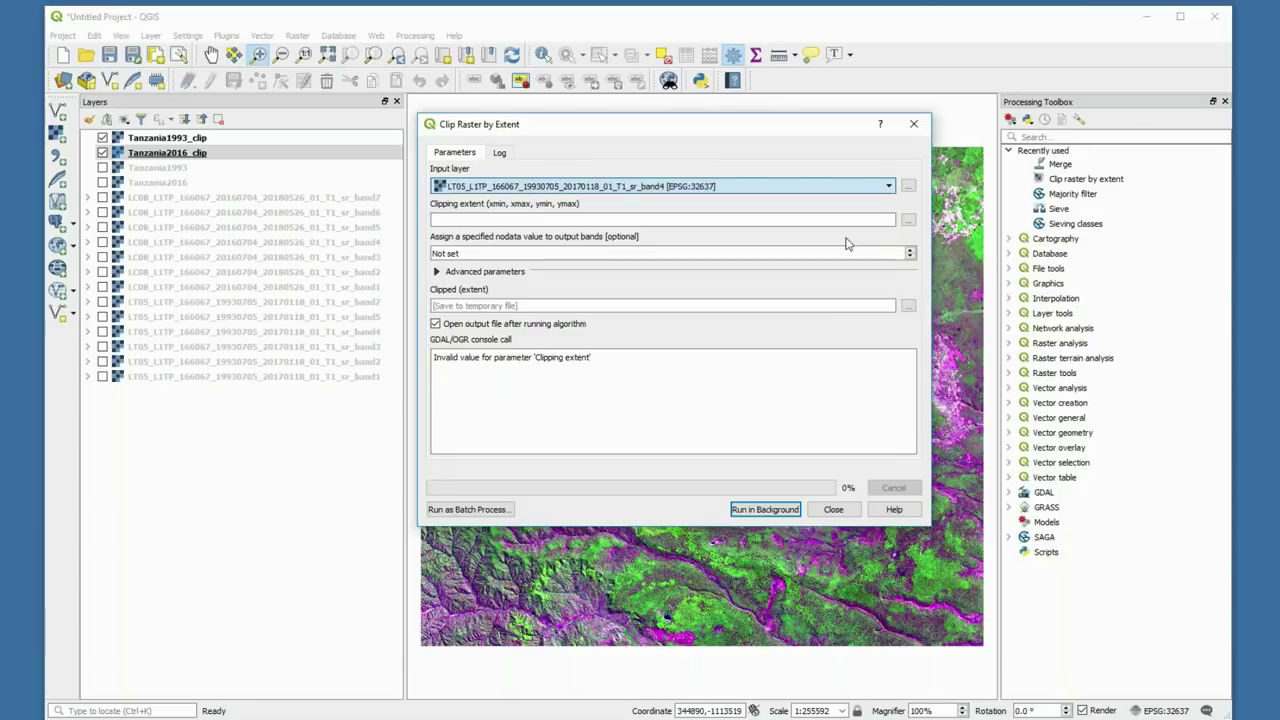
pyautogui.click(908, 222)
pyautogui.click(933, 229)
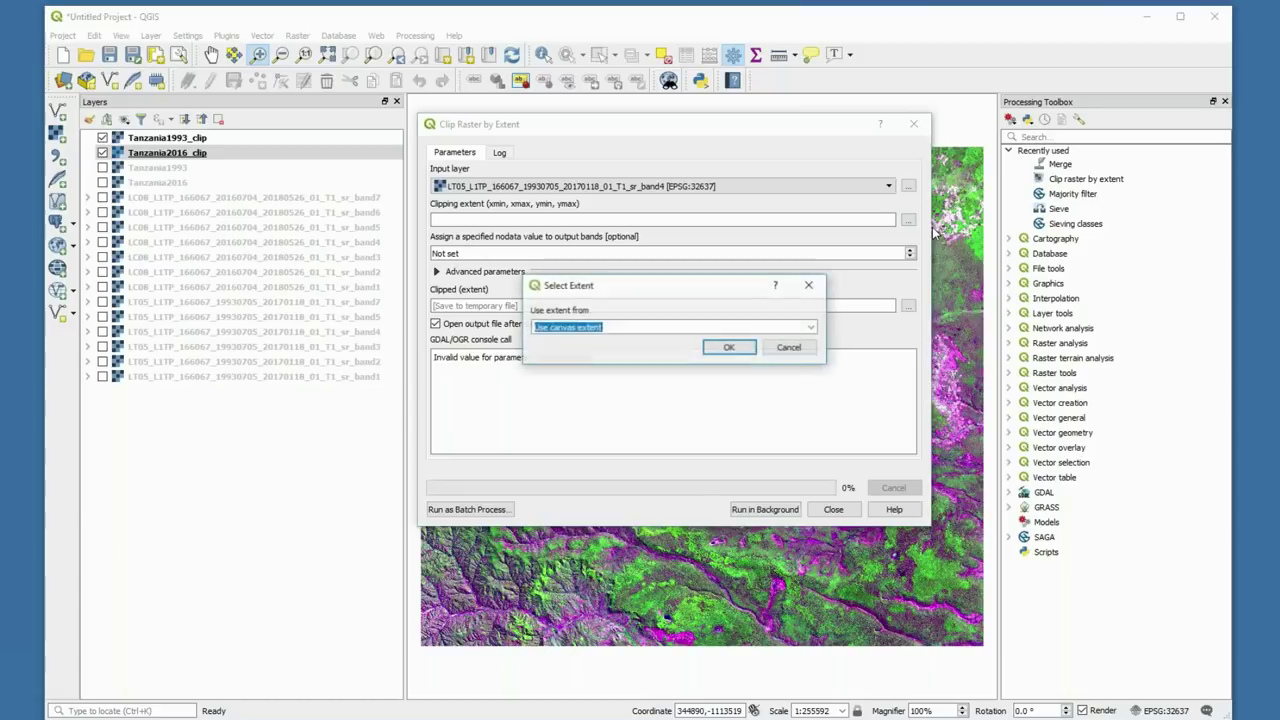
pyautogui.click(811, 327)
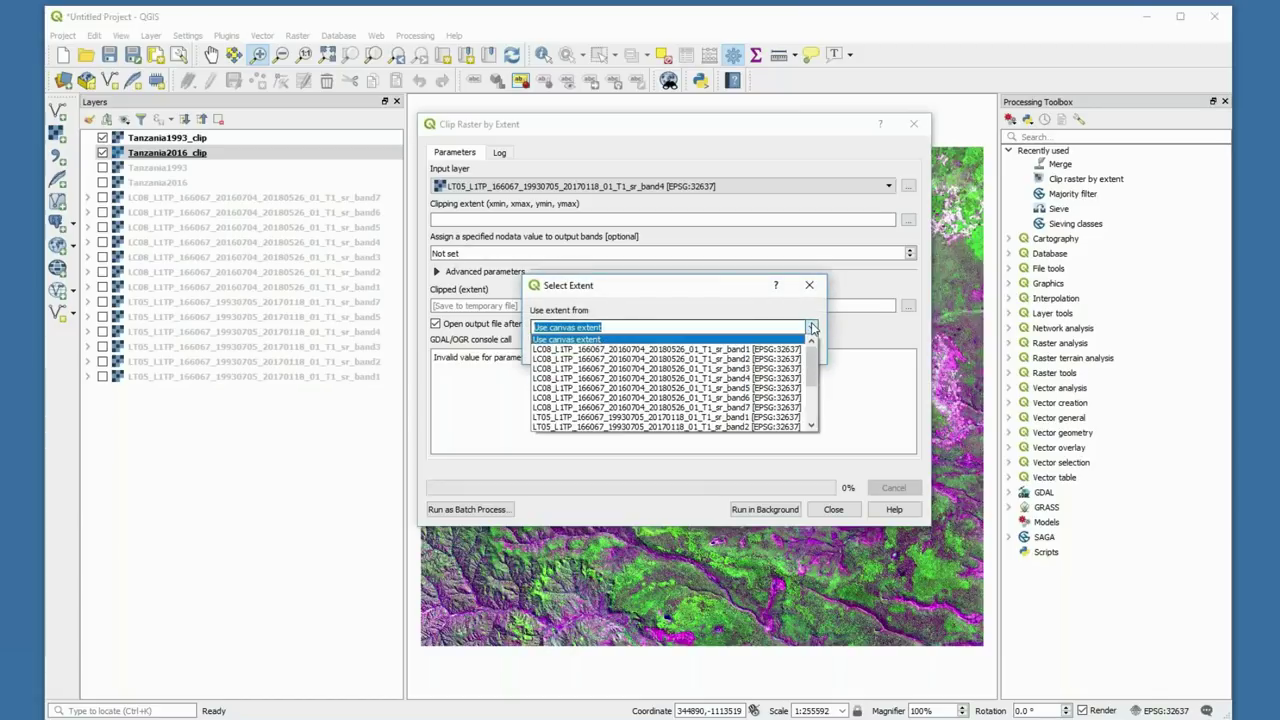
pyautogui.moveTo(812, 375); pyautogui.dragTo(812, 423)
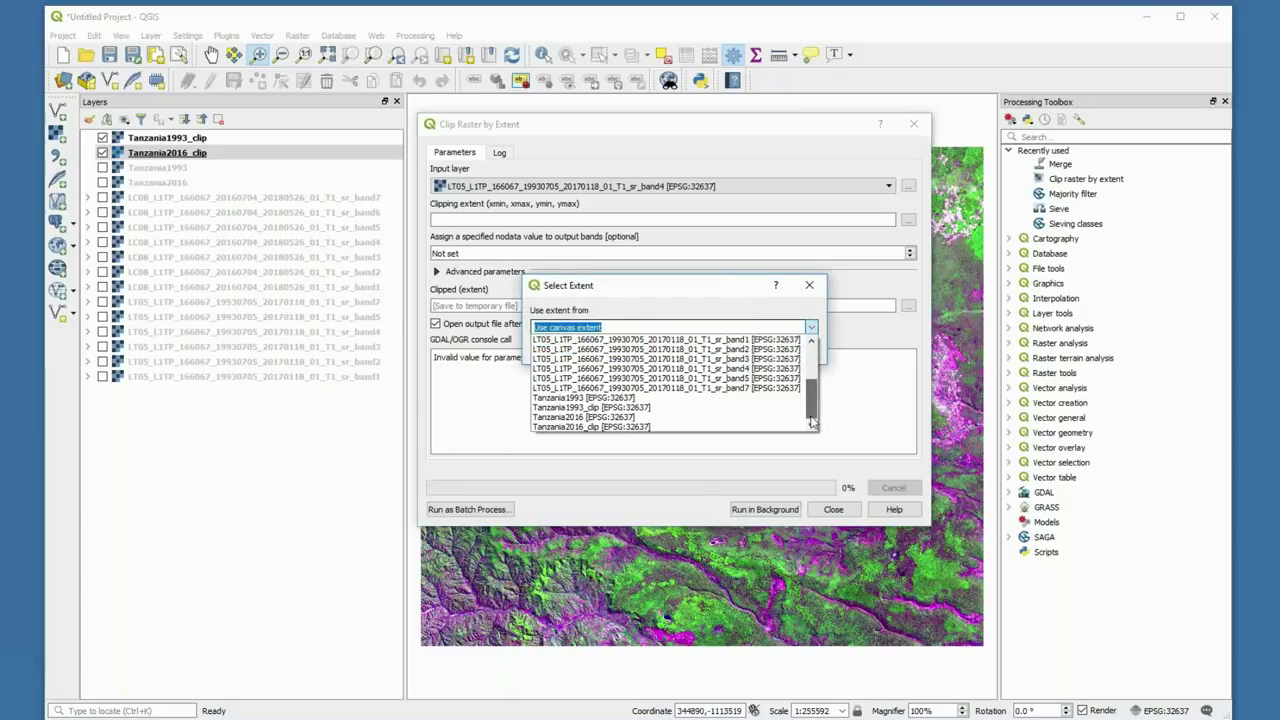
pyautogui.click(711, 408)
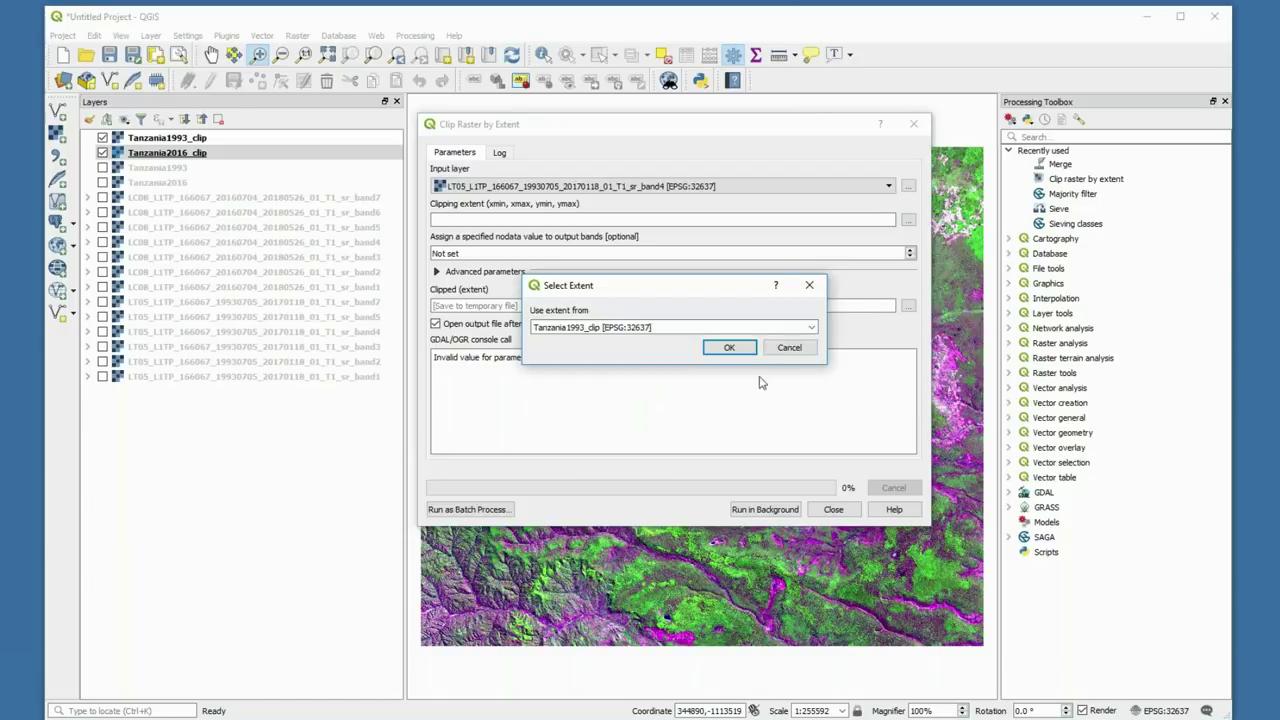
pyautogui.click(727, 347)
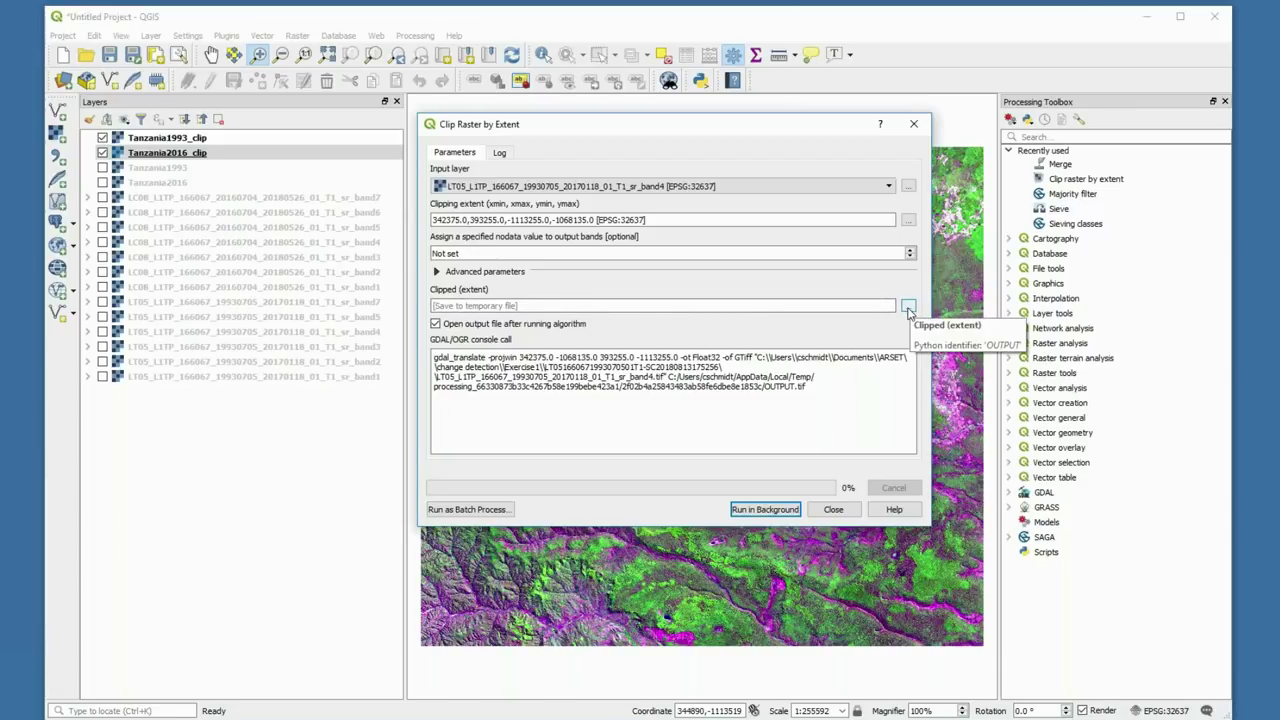
pyautogui.click(833, 510)
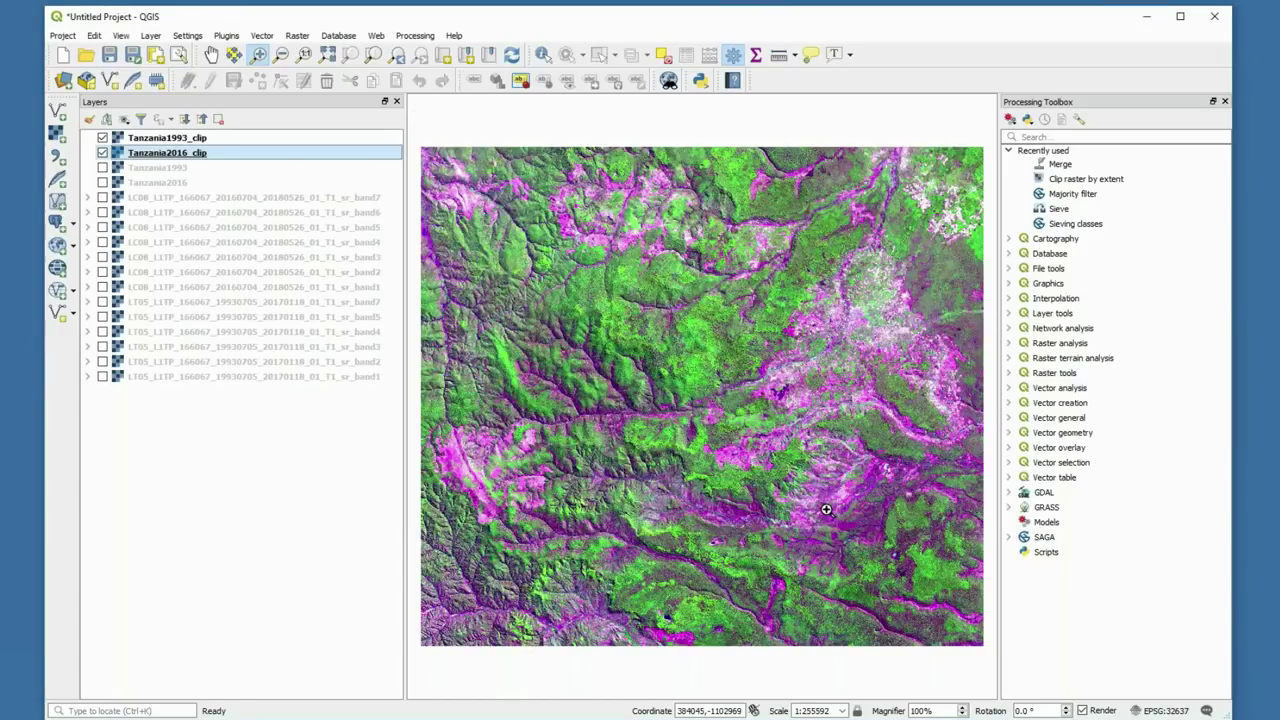
# Load Tan1993_B4_clip.tif as a greyscale raster layer and hide Tanzania1993_clip.
pyautogui.click(57, 133)
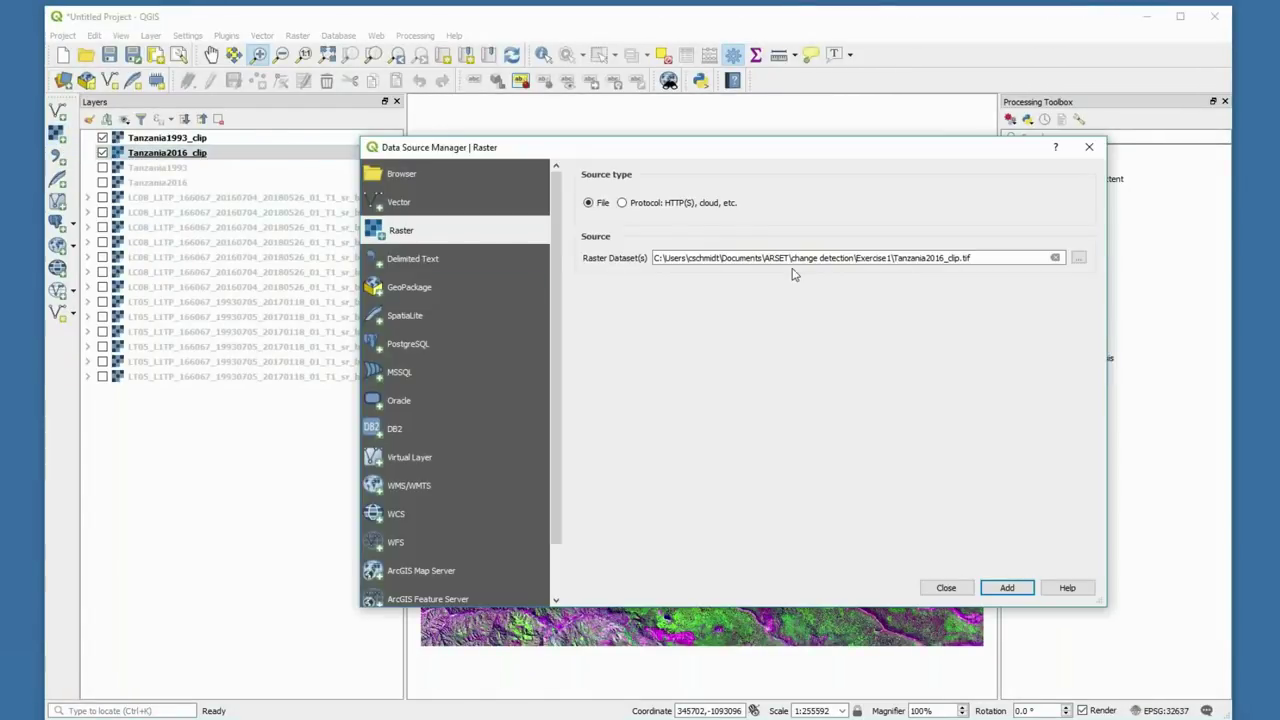
pyautogui.click(1055, 258)
pyautogui.click(1078, 259)
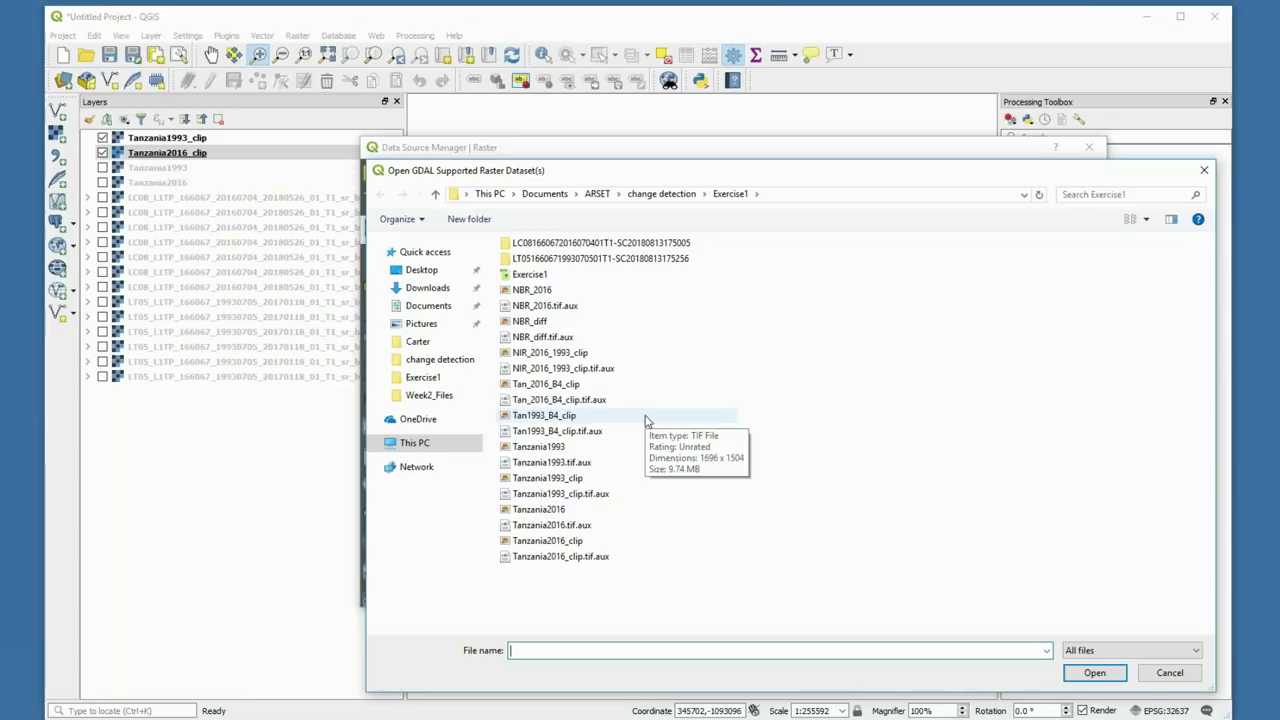
pyautogui.click(646, 418)
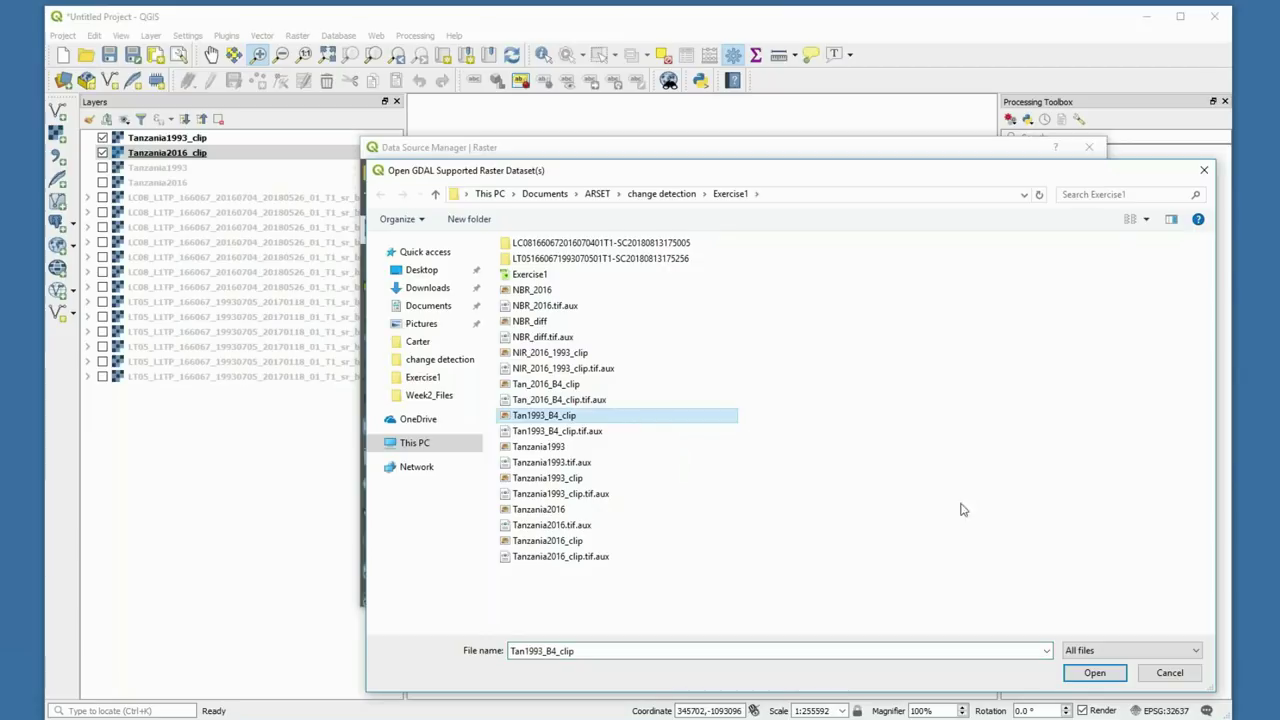
pyautogui.click(1105, 676)
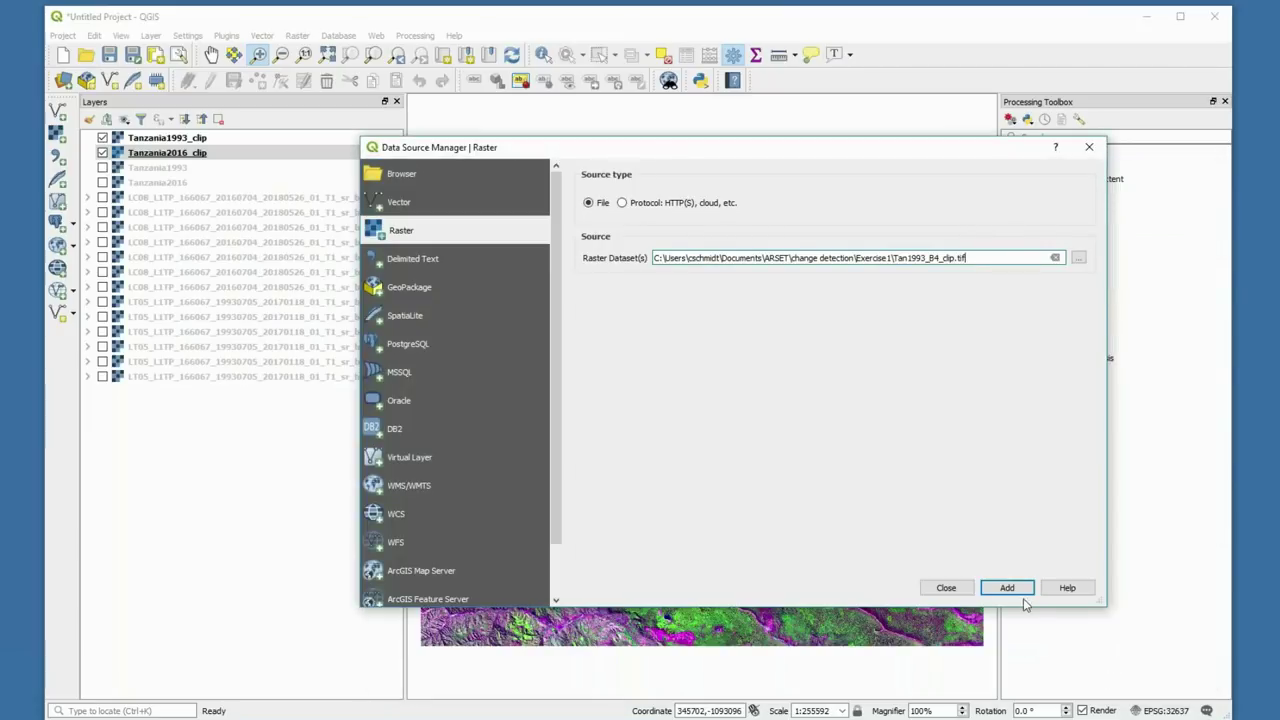
pyautogui.click(1007, 588)
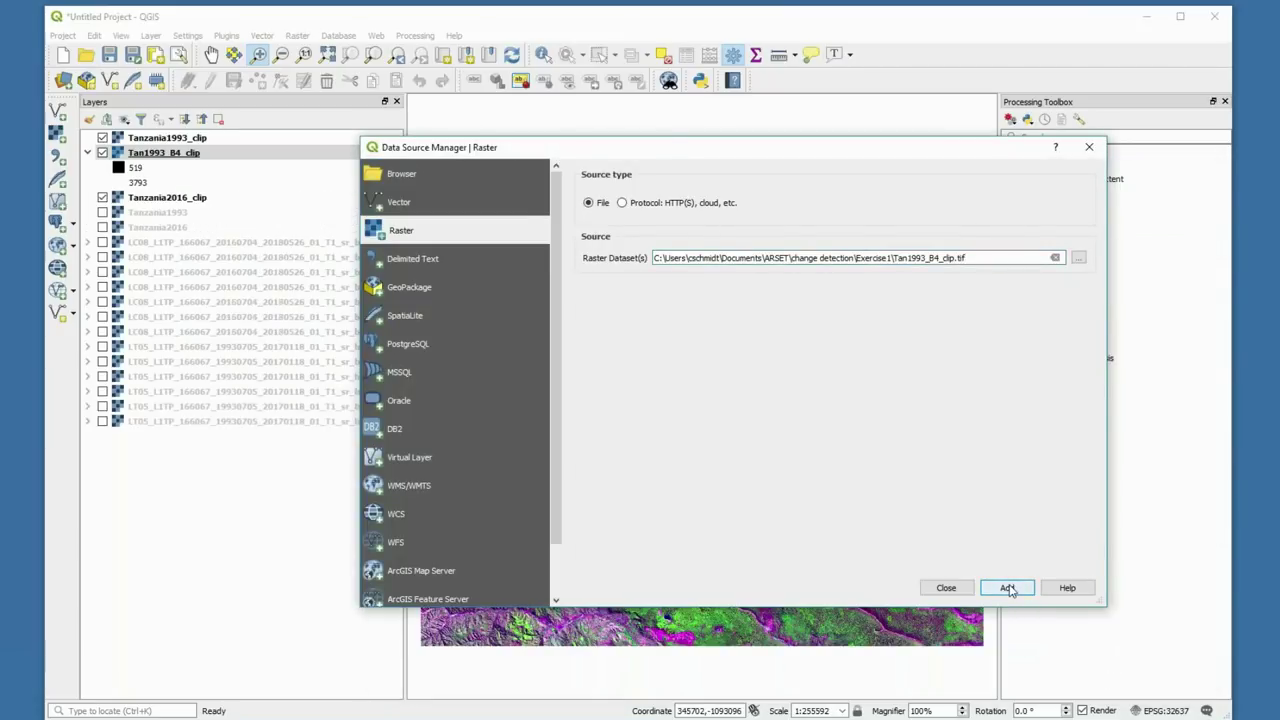
pyautogui.click(947, 588)
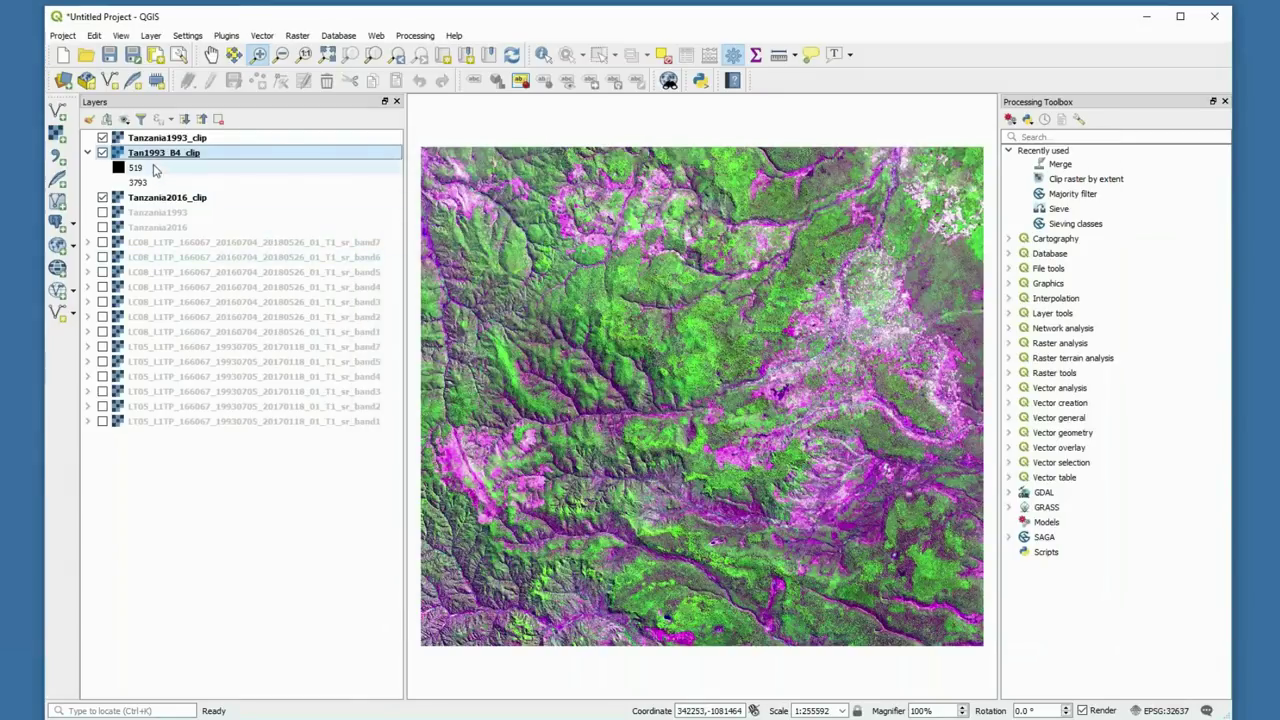
pyautogui.click(101, 140)
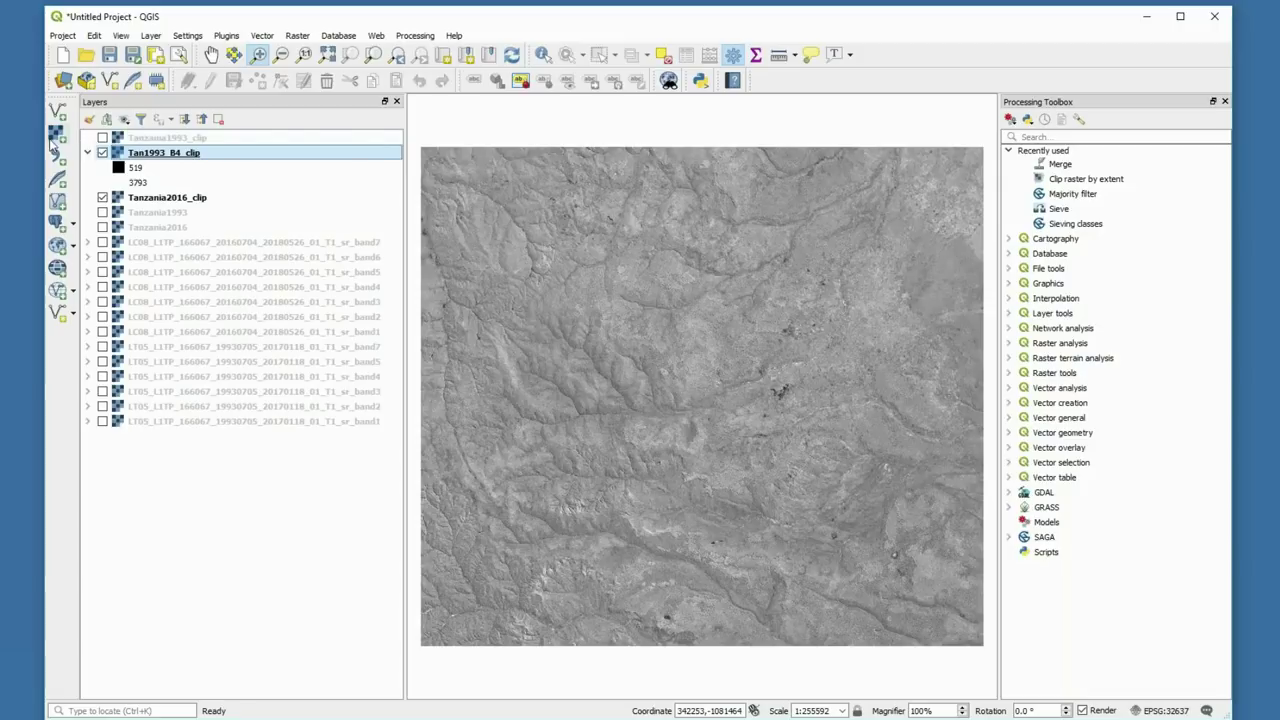
# Add Tan_2016_B4_clip.tif as a new greyscale raster layer (782–3850).
pyautogui.click(58, 139)
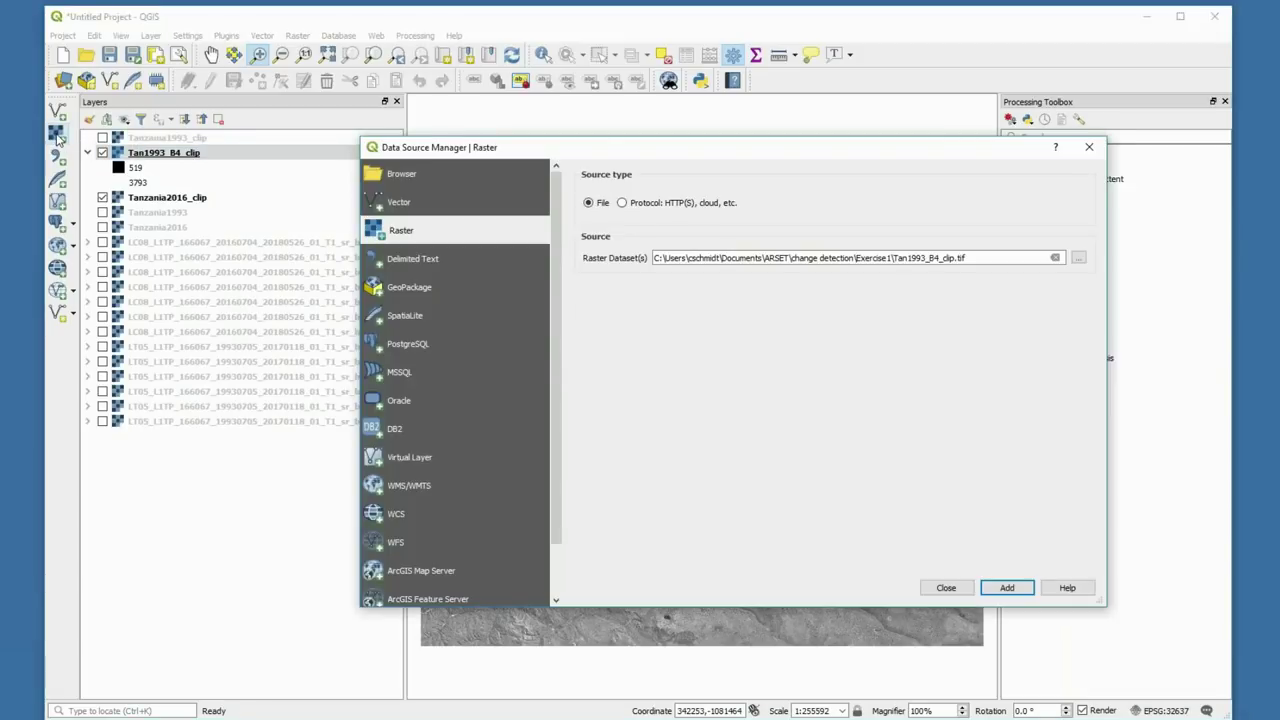
pyautogui.click(1055, 257)
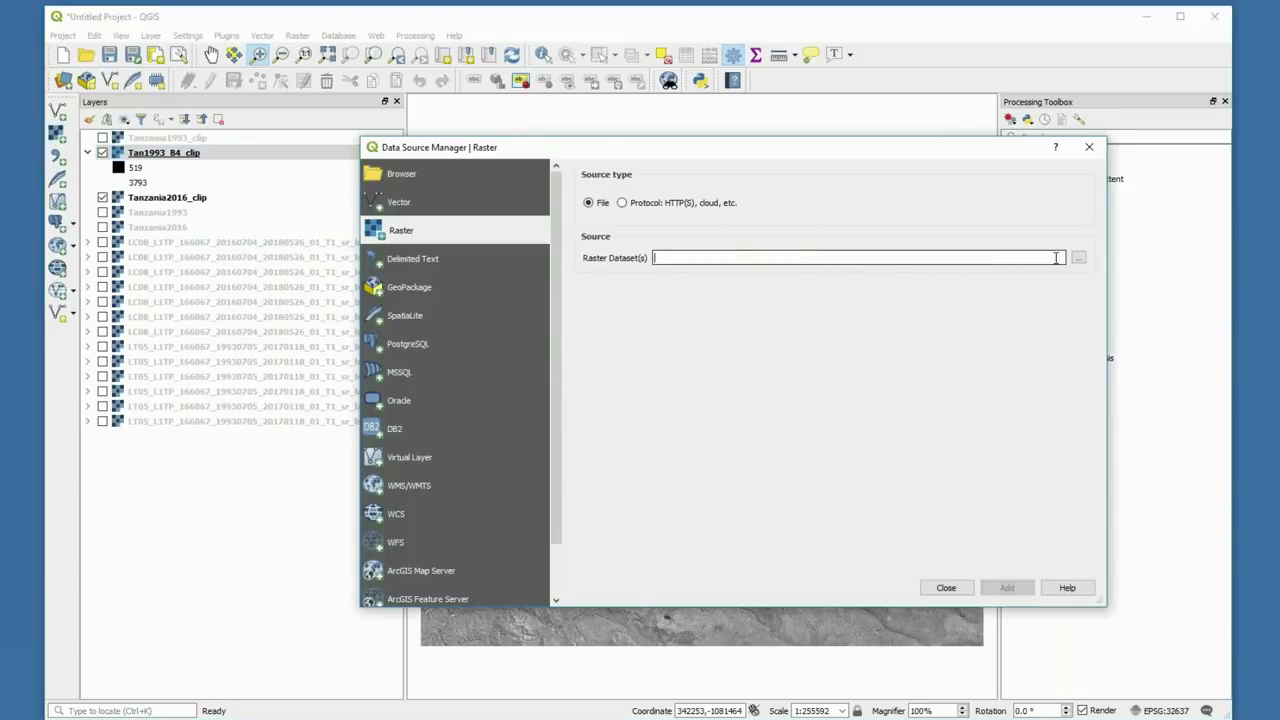
pyautogui.click(1078, 258)
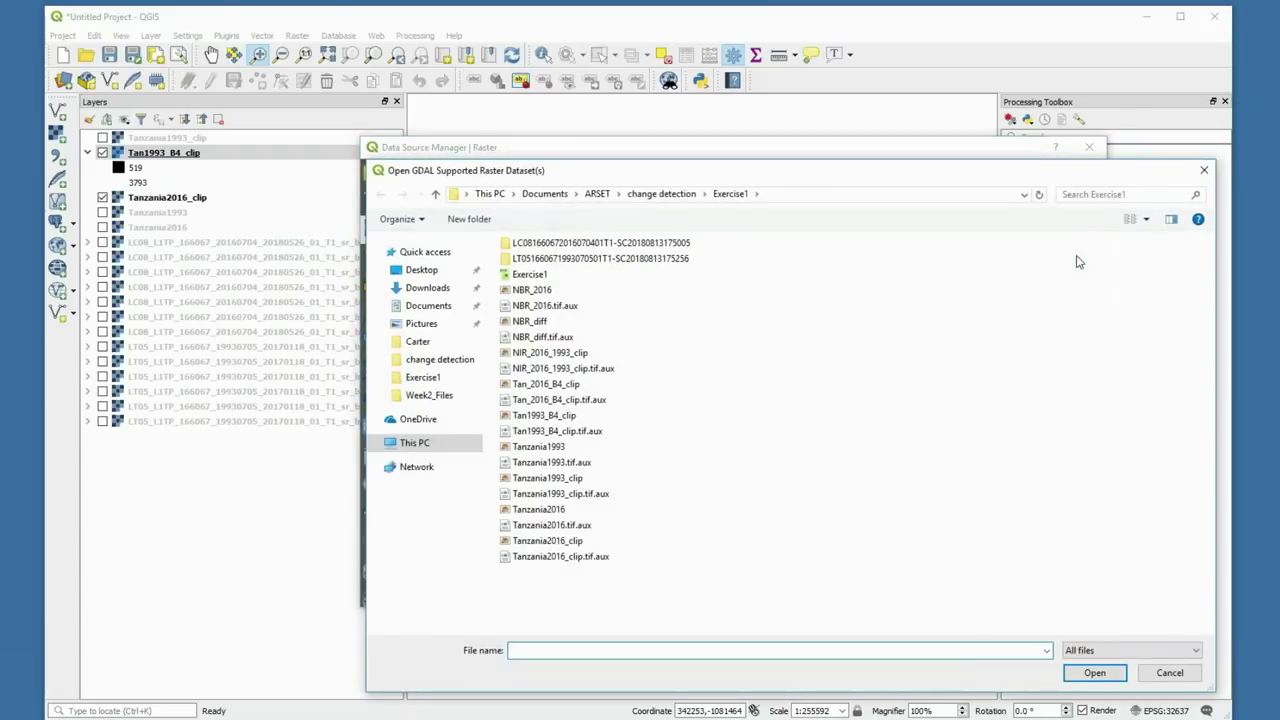
pyautogui.click(678, 391)
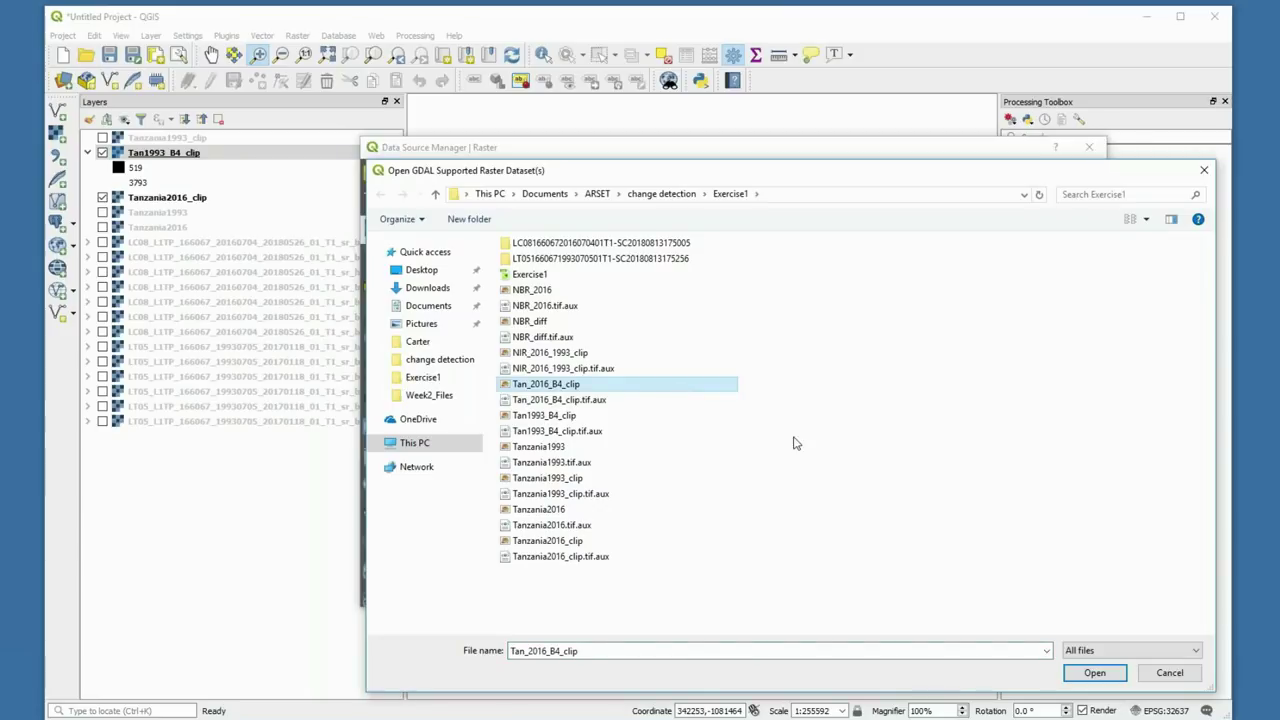
pyautogui.click(1100, 673)
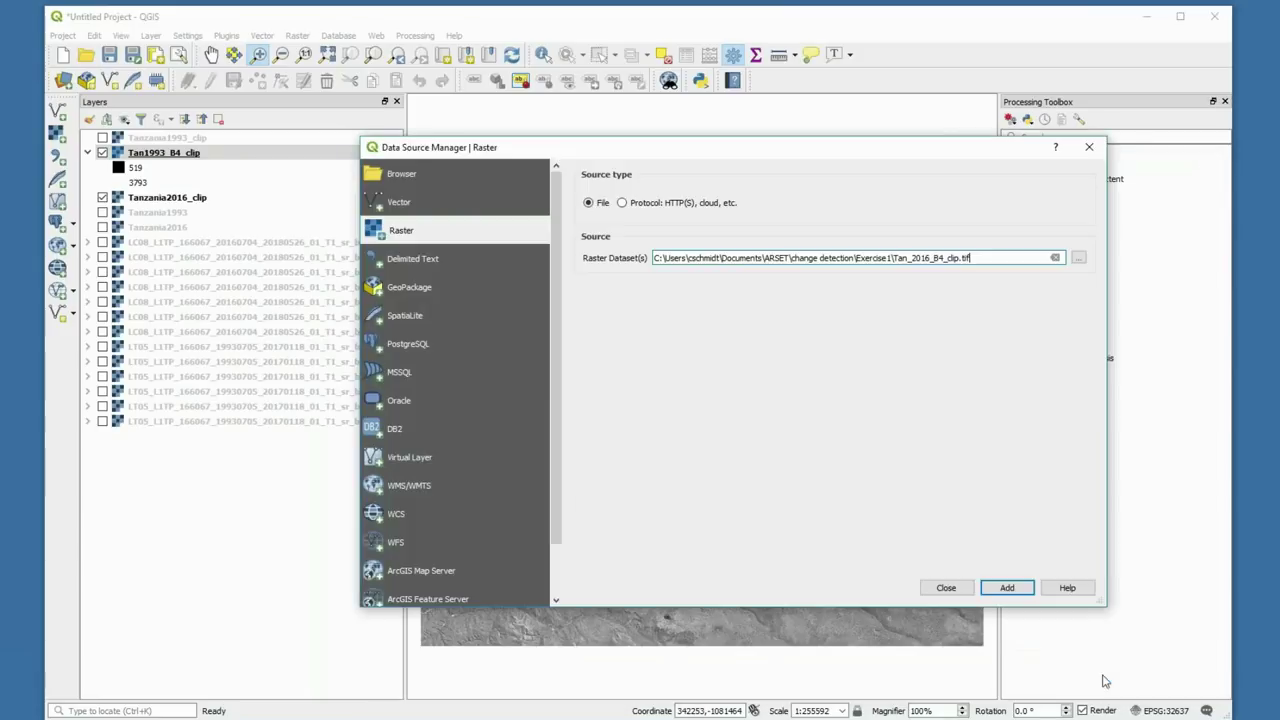
pyautogui.click(1012, 588)
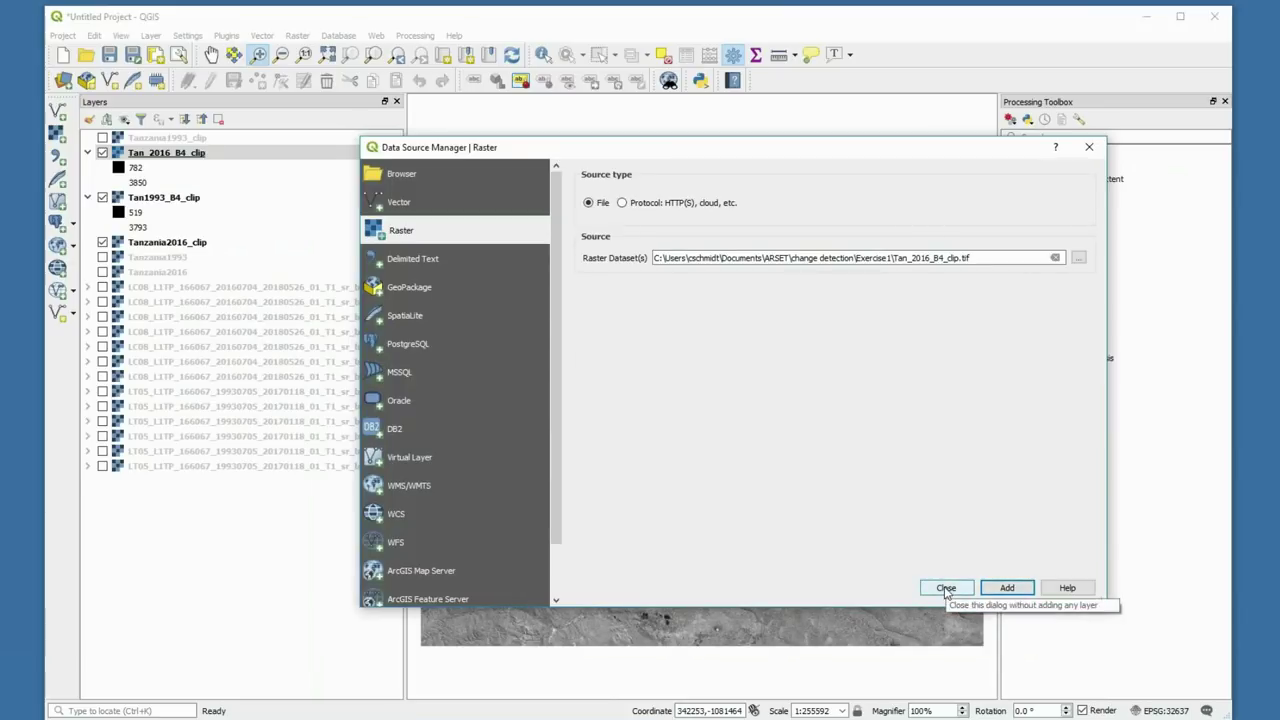
pyautogui.click(946, 588)
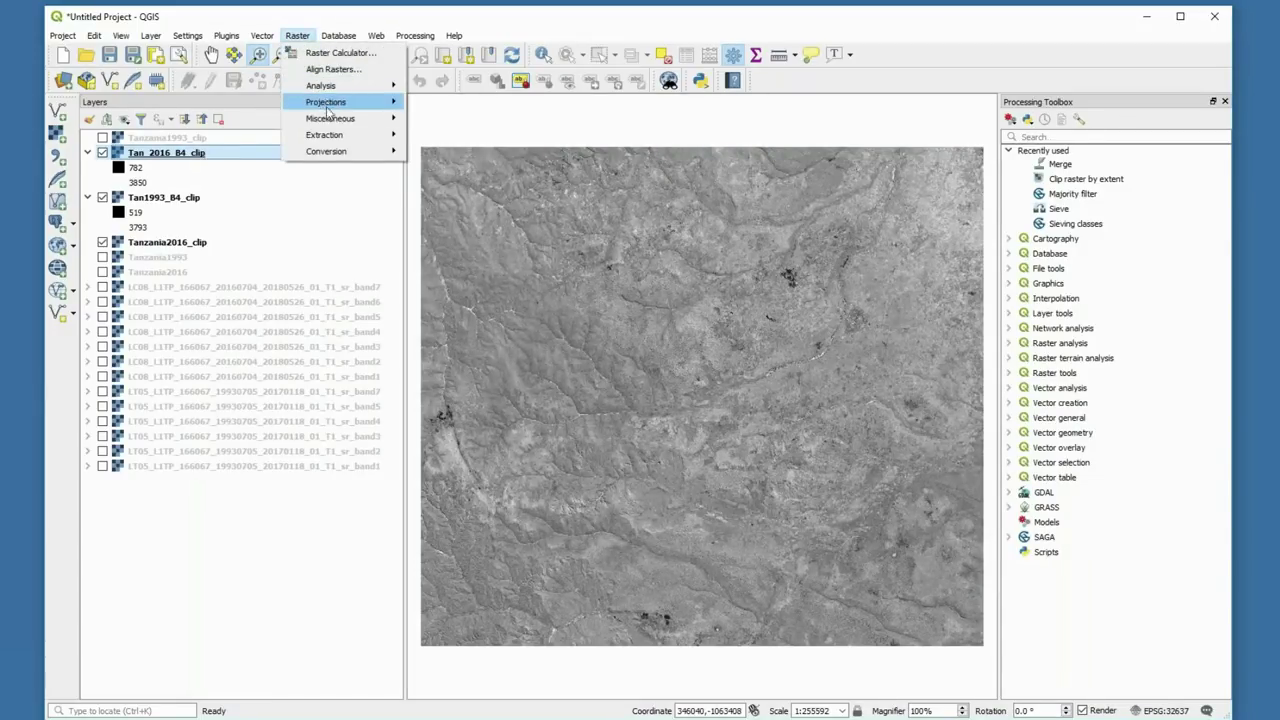
# In the Raster Merge tool, select Tan_2016_B4_clip and Tan1993_B4_clip as inputs, each in a separate band.
pyautogui.moveTo(328, 118)
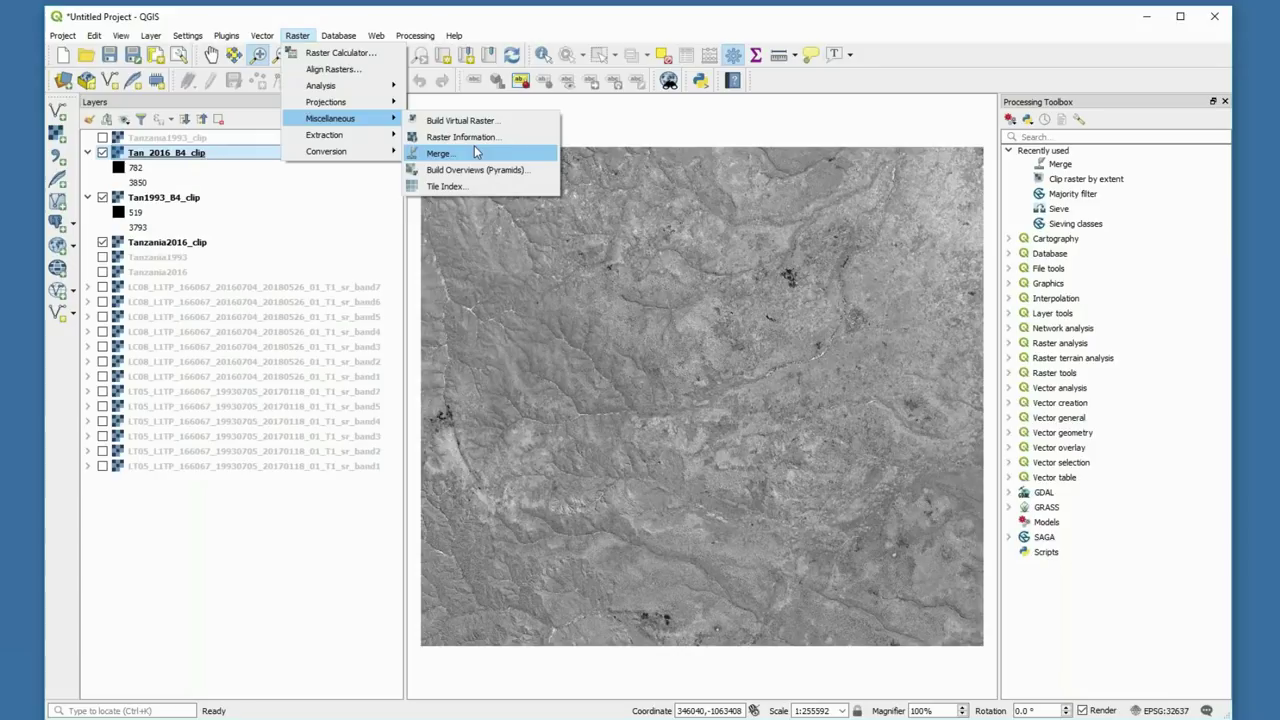
pyautogui.click(474, 152)
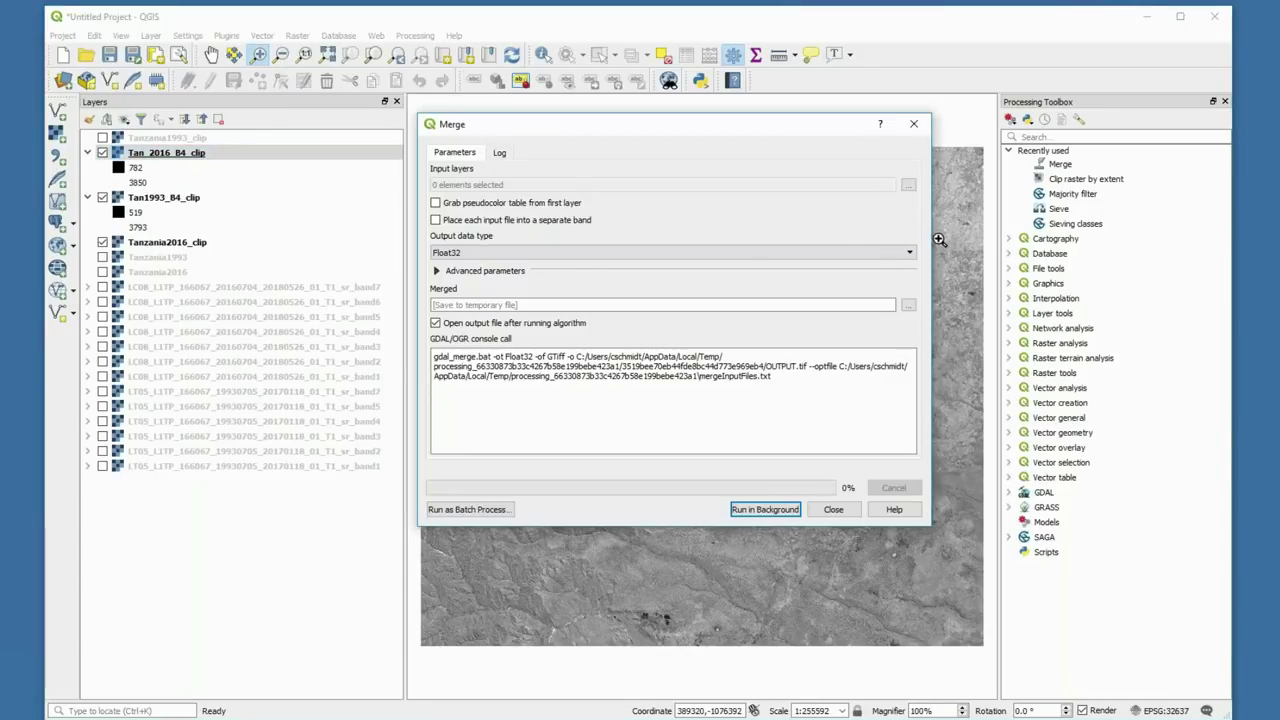
pyautogui.click(909, 186)
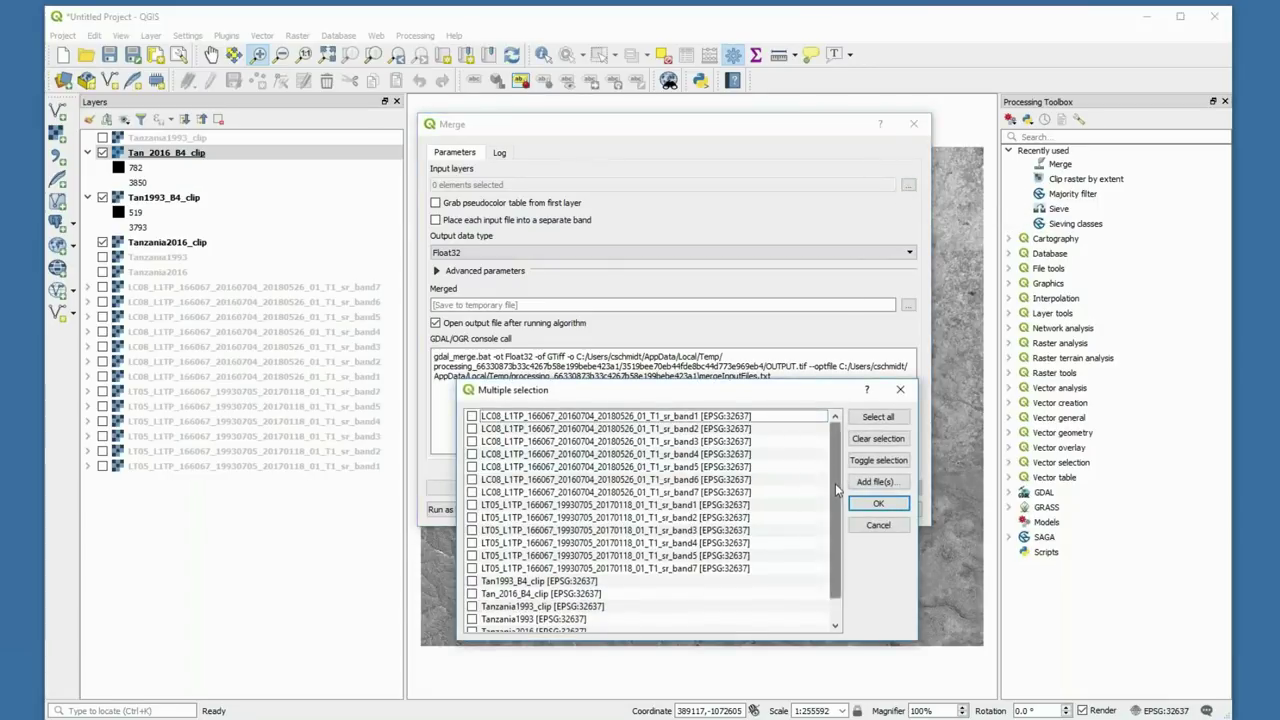
pyautogui.moveTo(835, 483); pyautogui.dragTo(833, 542)
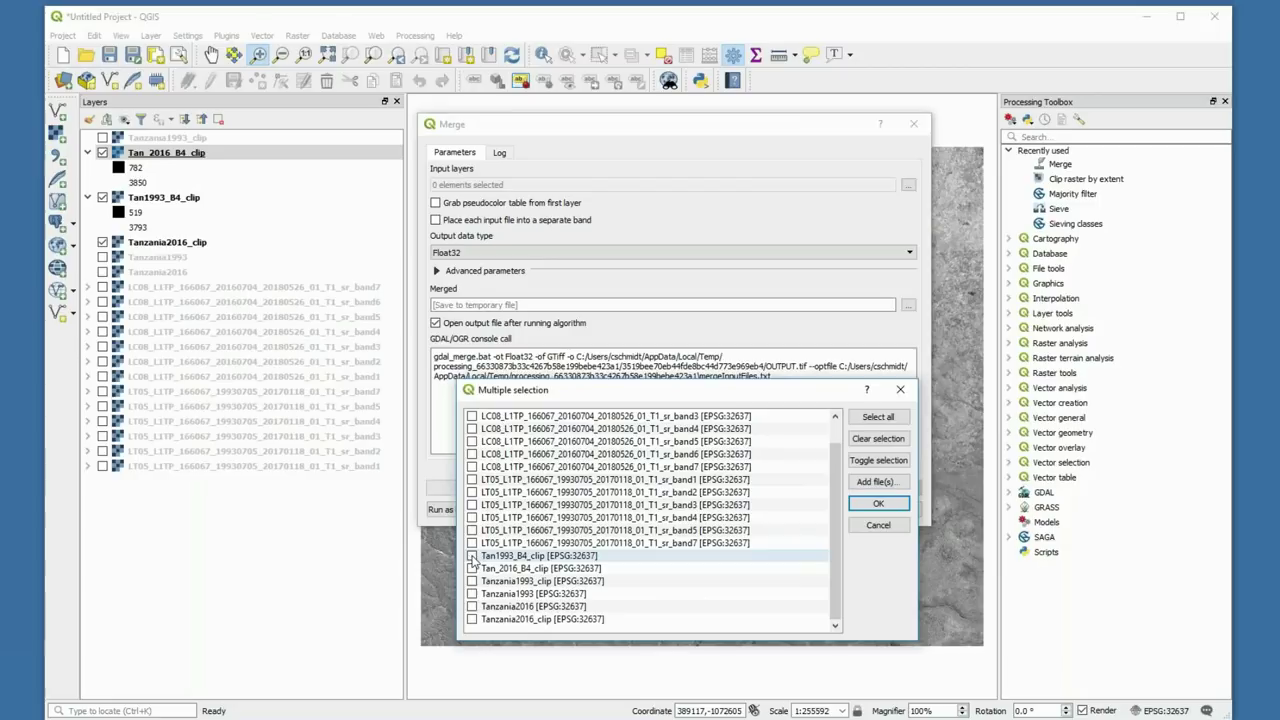
pyautogui.click(620, 570)
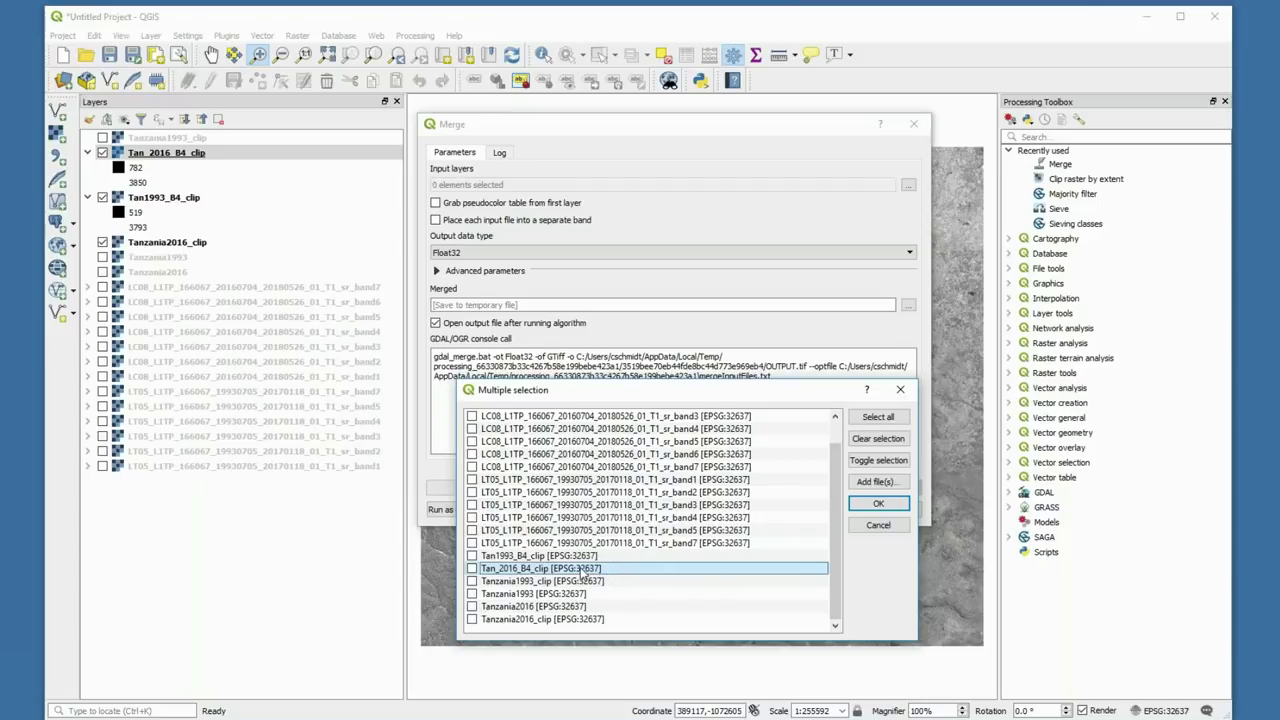
pyautogui.moveTo(582, 575); pyautogui.dragTo(583, 552)
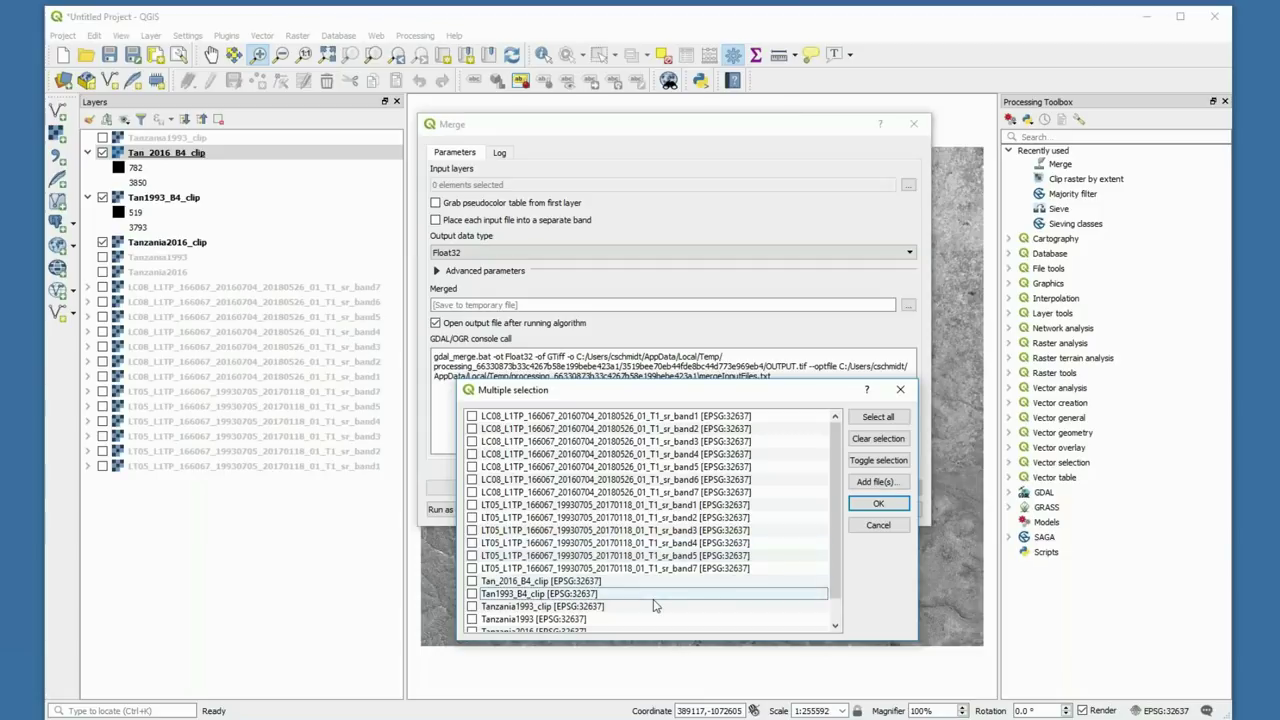
pyautogui.click(473, 582)
pyautogui.click(472, 594)
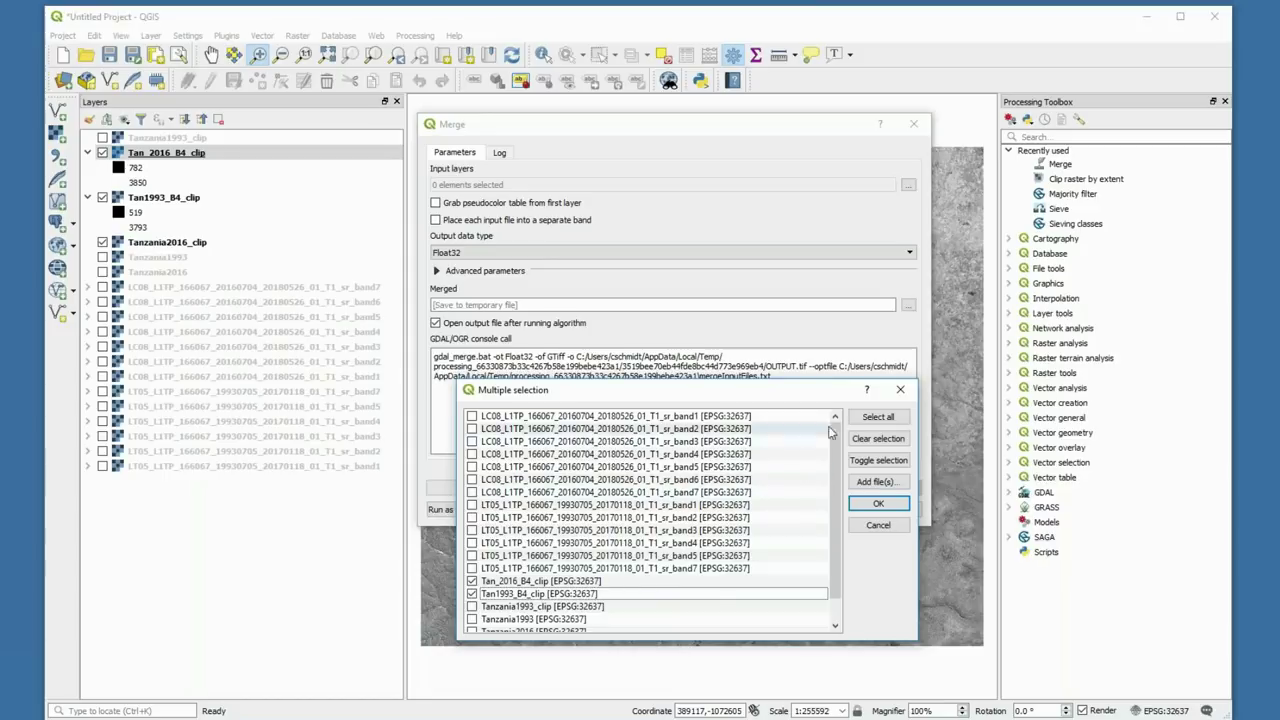
pyautogui.click(878, 504)
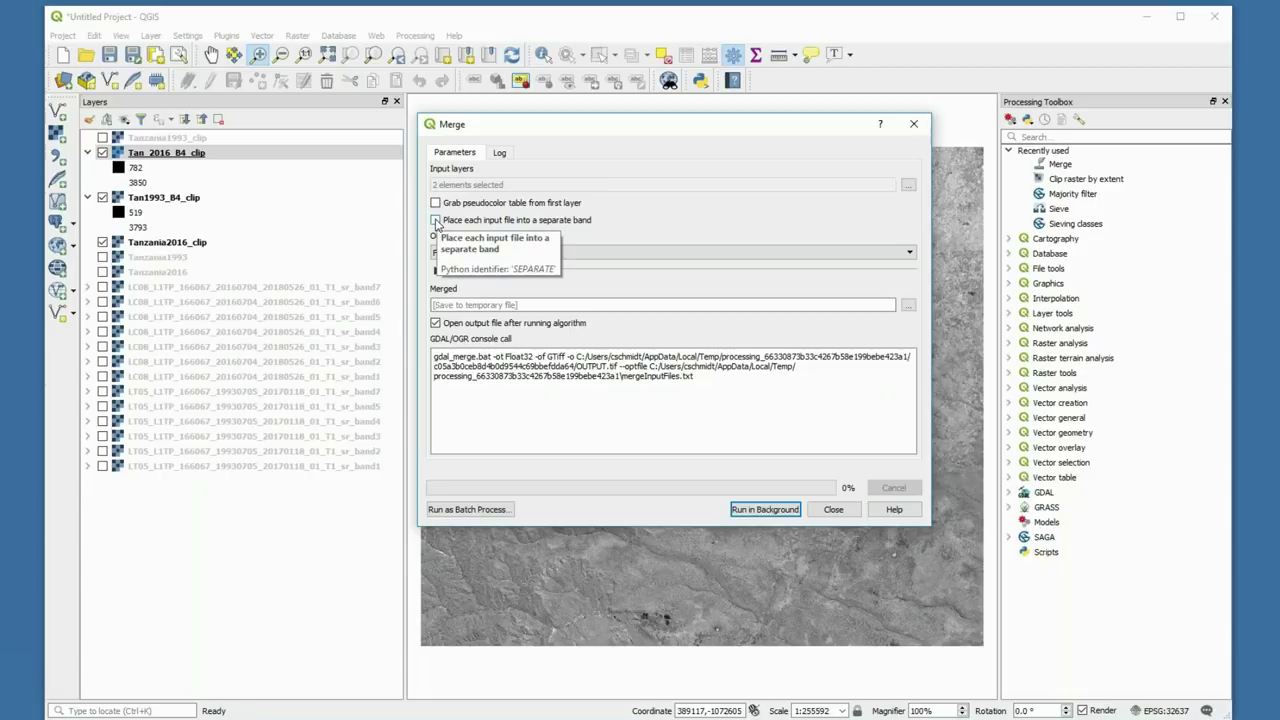
pyautogui.click(436, 221)
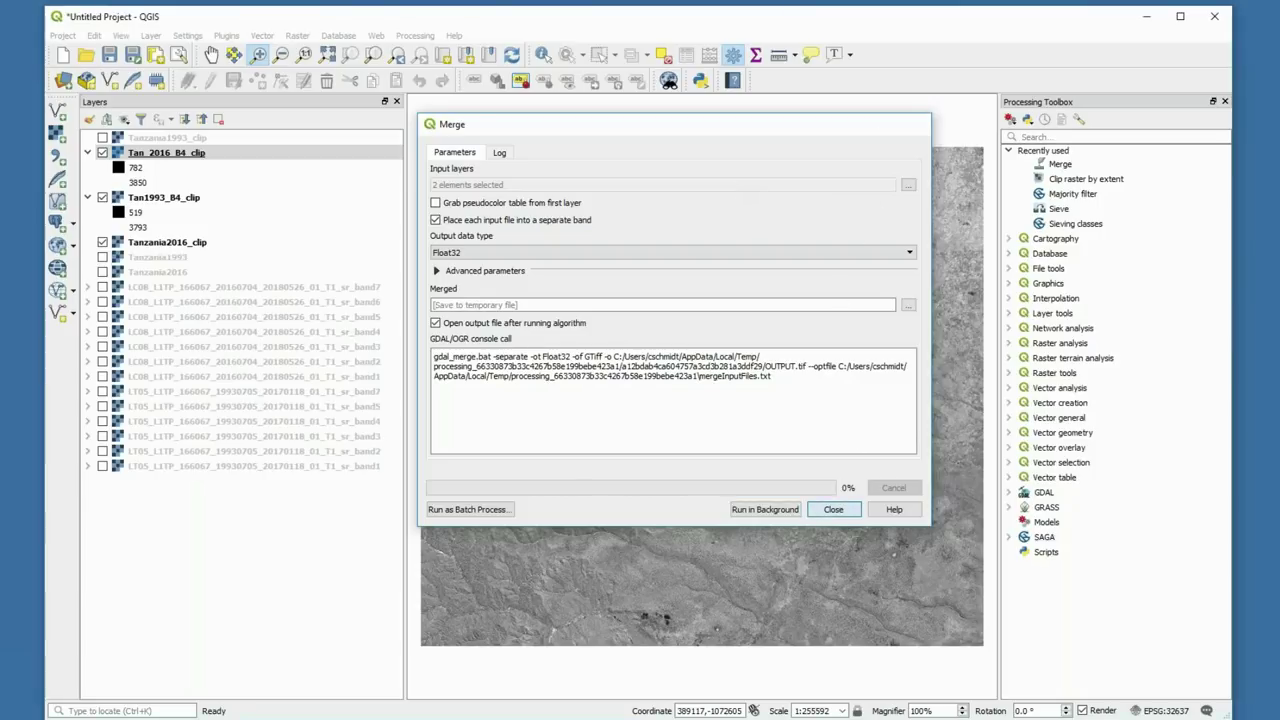
pyautogui.click(833, 509)
# Load NIR_2016_1993_clip.tif as a new raster layer at the top of the list.
pyautogui.click(57, 133)
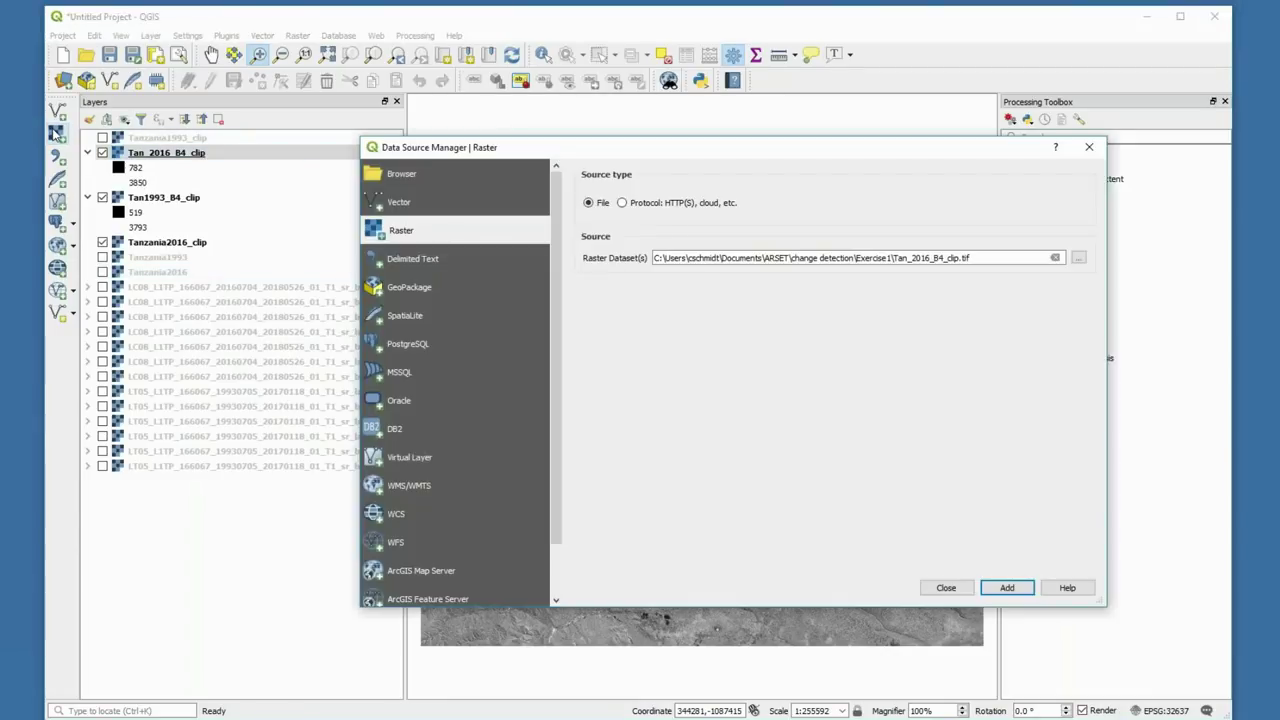
pyautogui.click(1055, 257)
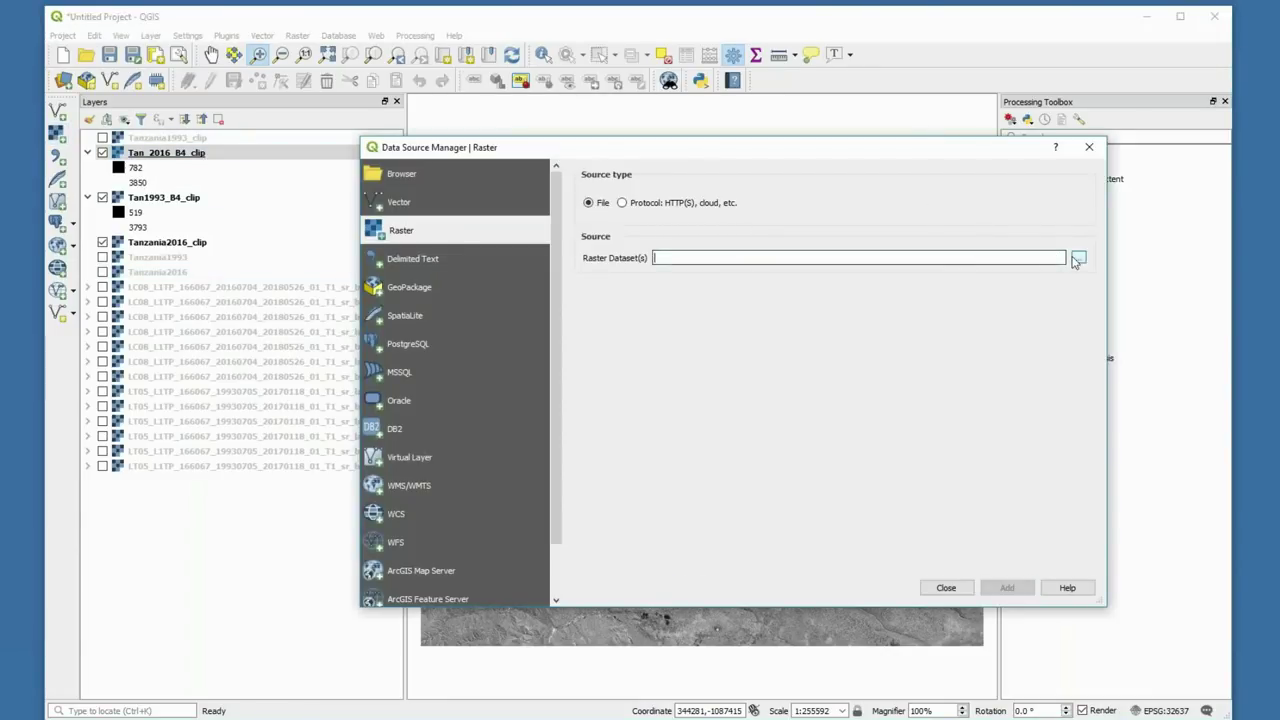
pyautogui.click(1077, 259)
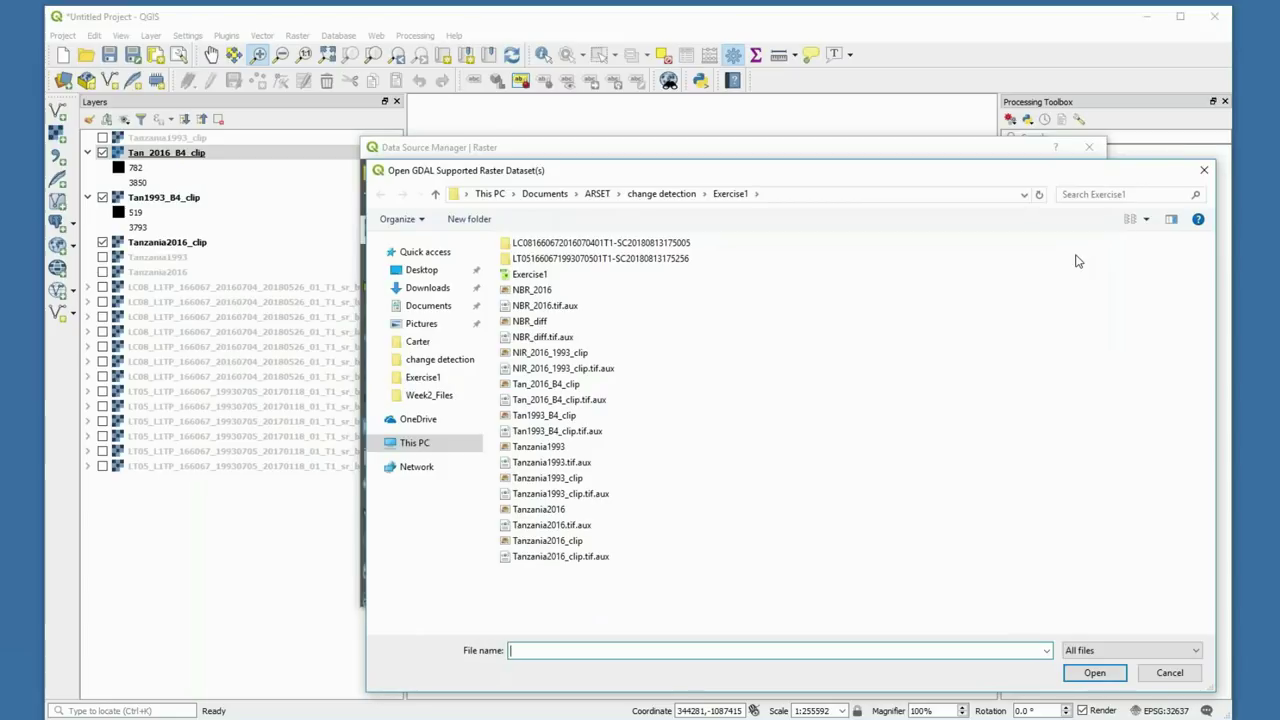
pyautogui.click(603, 360)
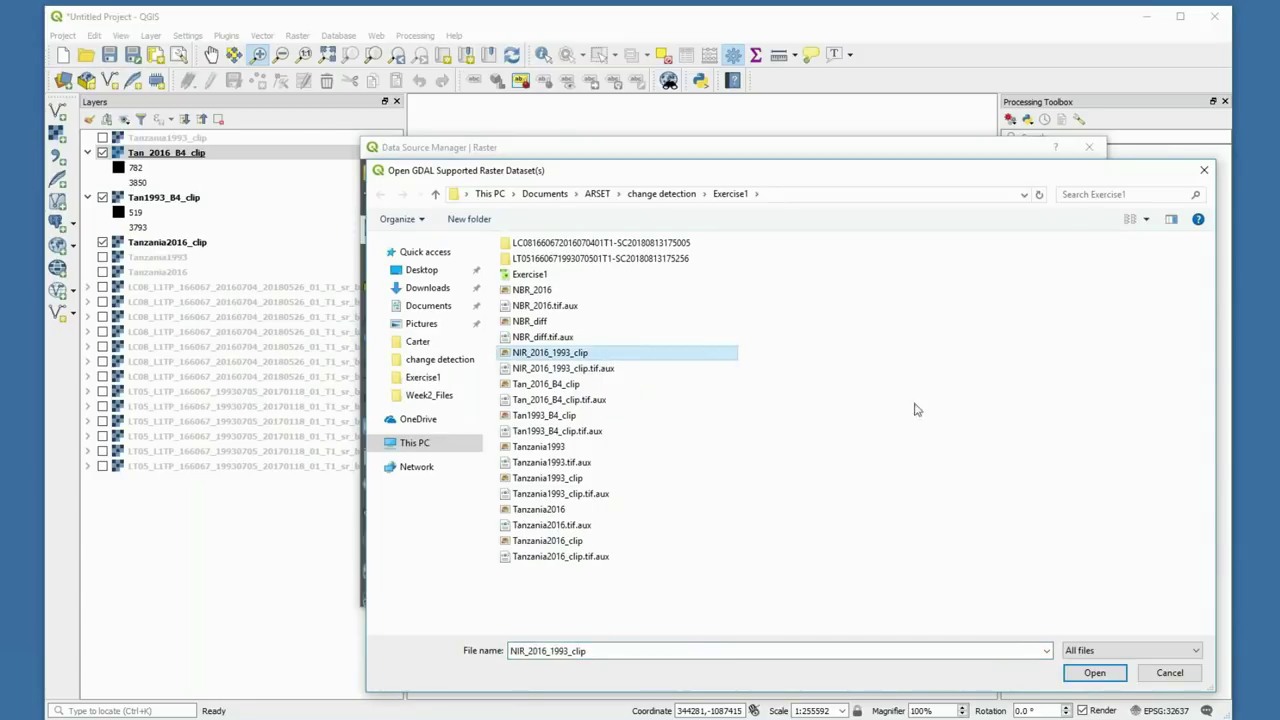
pyautogui.click(1096, 673)
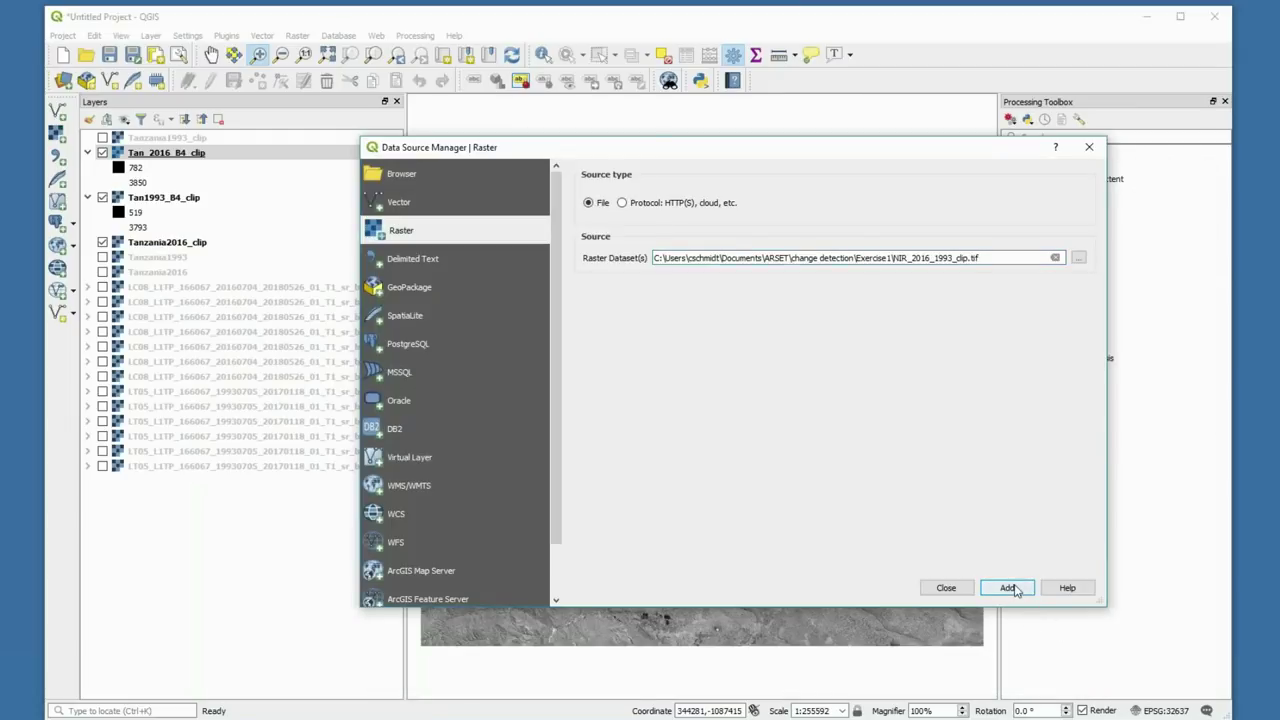
pyautogui.click(1008, 588)
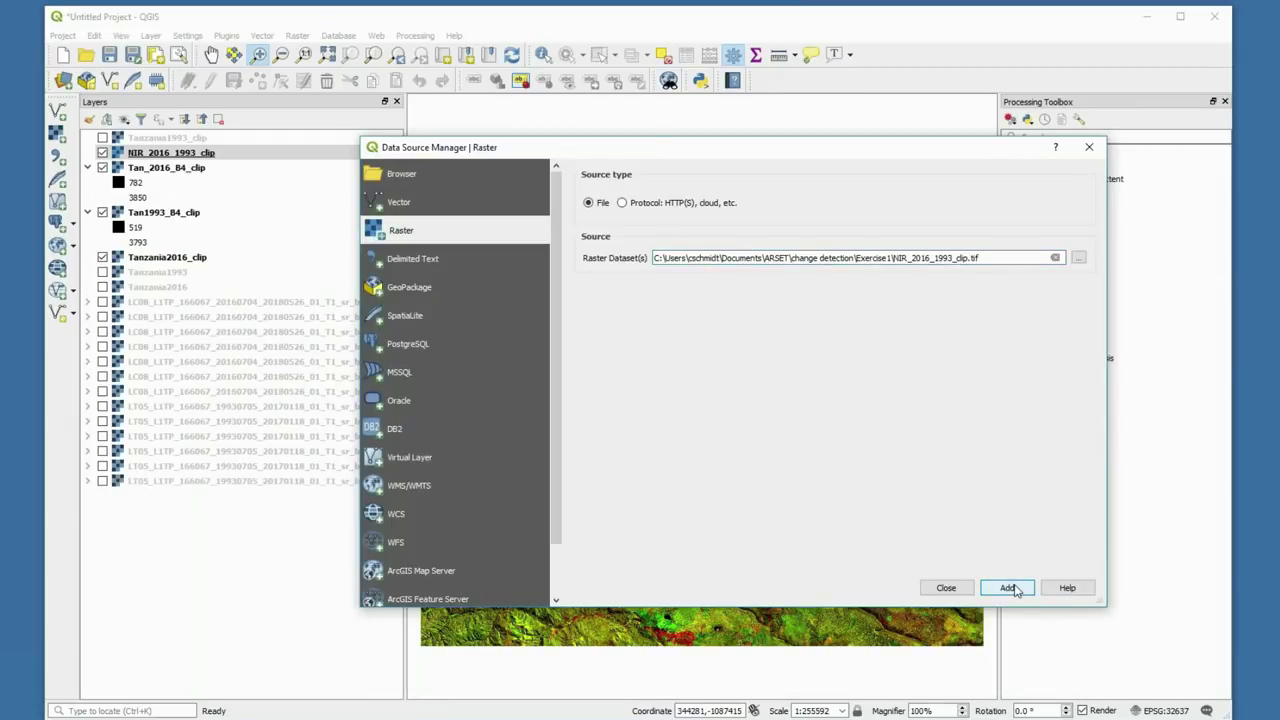
pyautogui.click(946, 588)
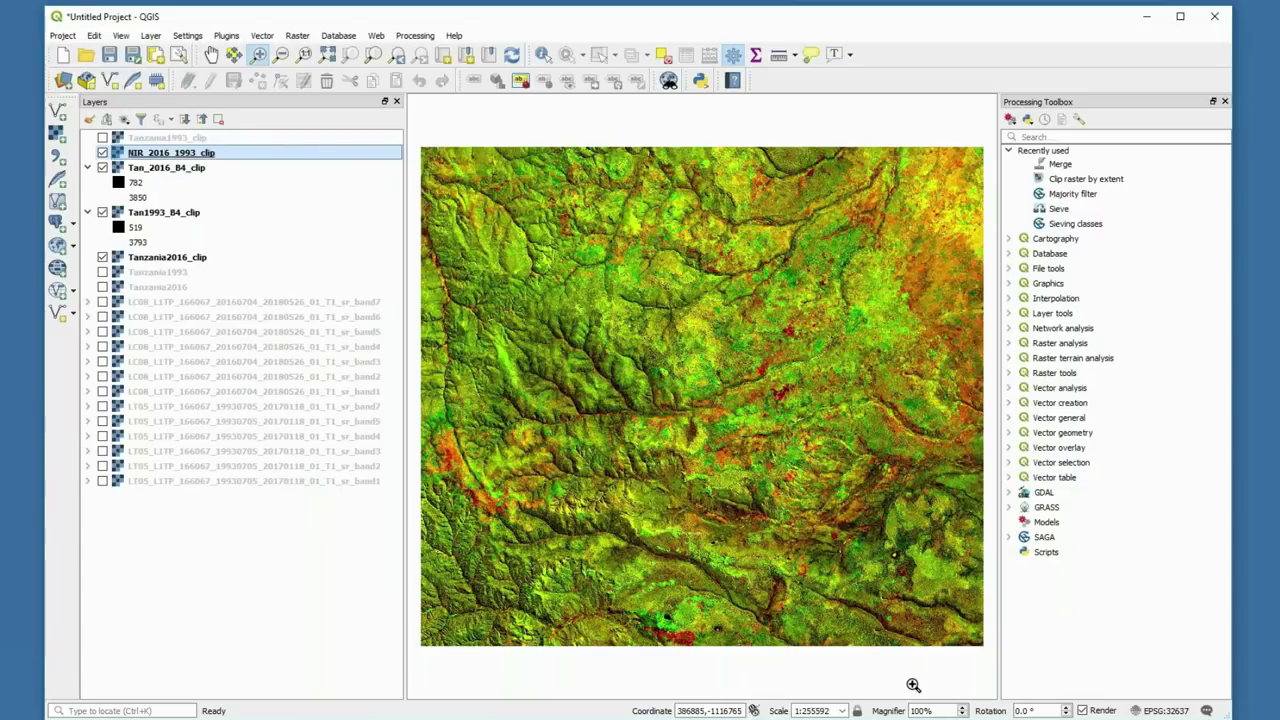
# In NIR_2016_1993_clip's symbology, map Band 2 to red and blue and Band 1 to green, and apply.
pyautogui.rightClick(179, 157)
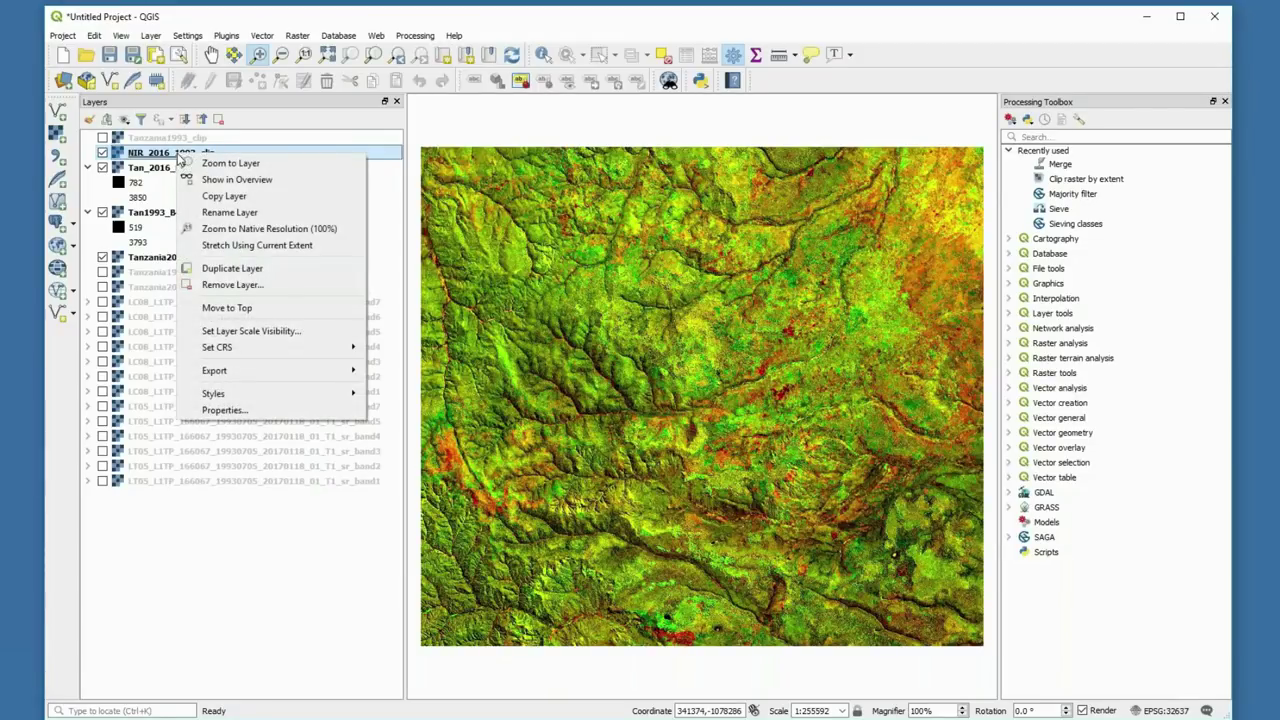
pyautogui.click(246, 410)
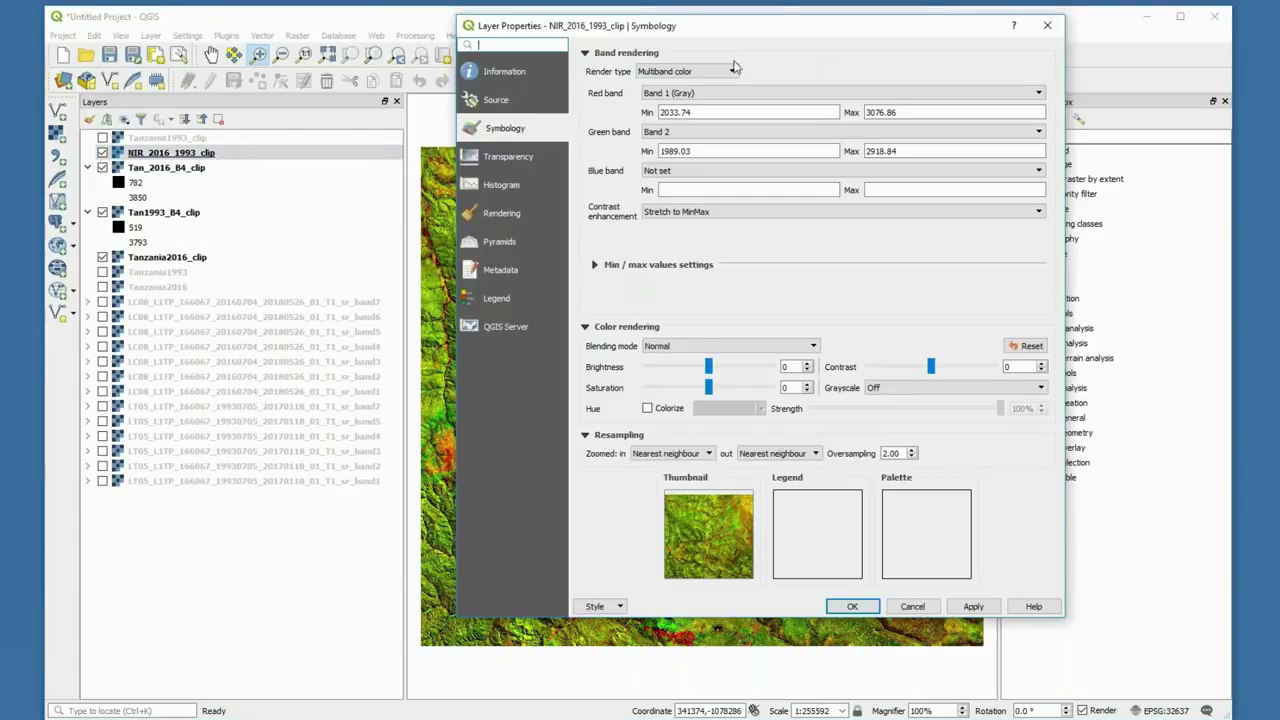
pyautogui.moveTo(780, 27); pyautogui.dragTo(678, 48)
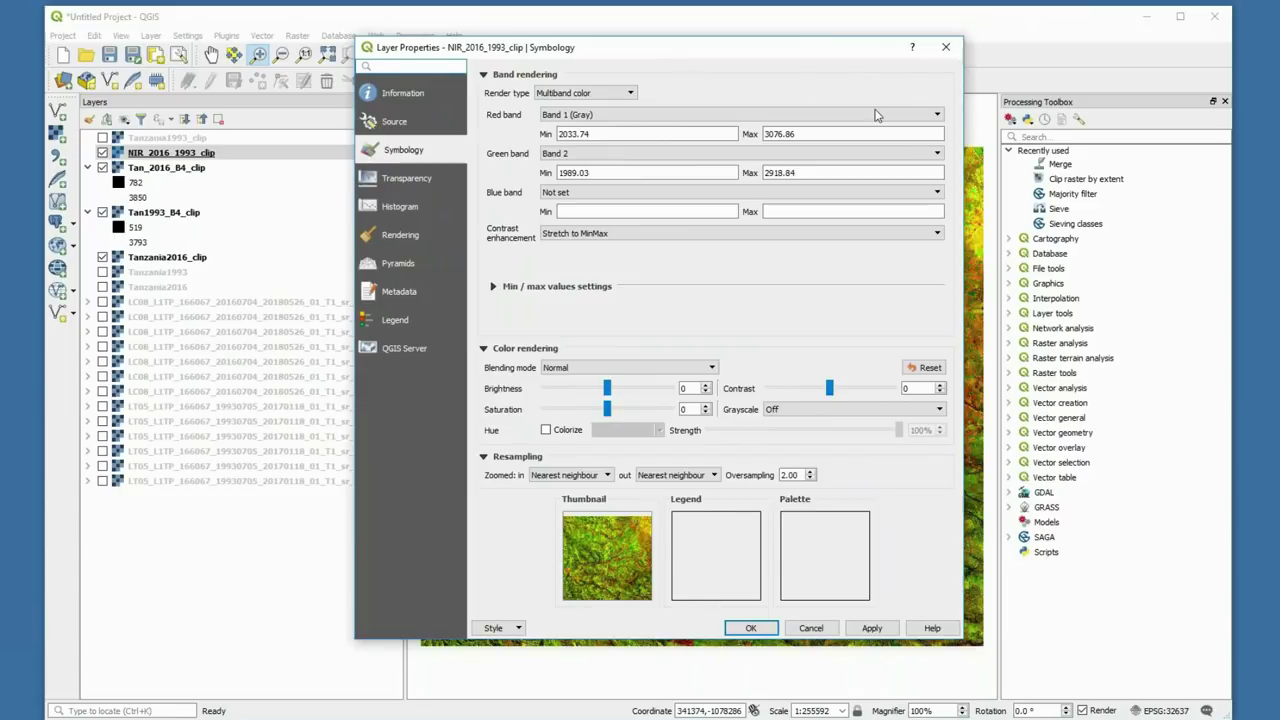
pyautogui.click(937, 116)
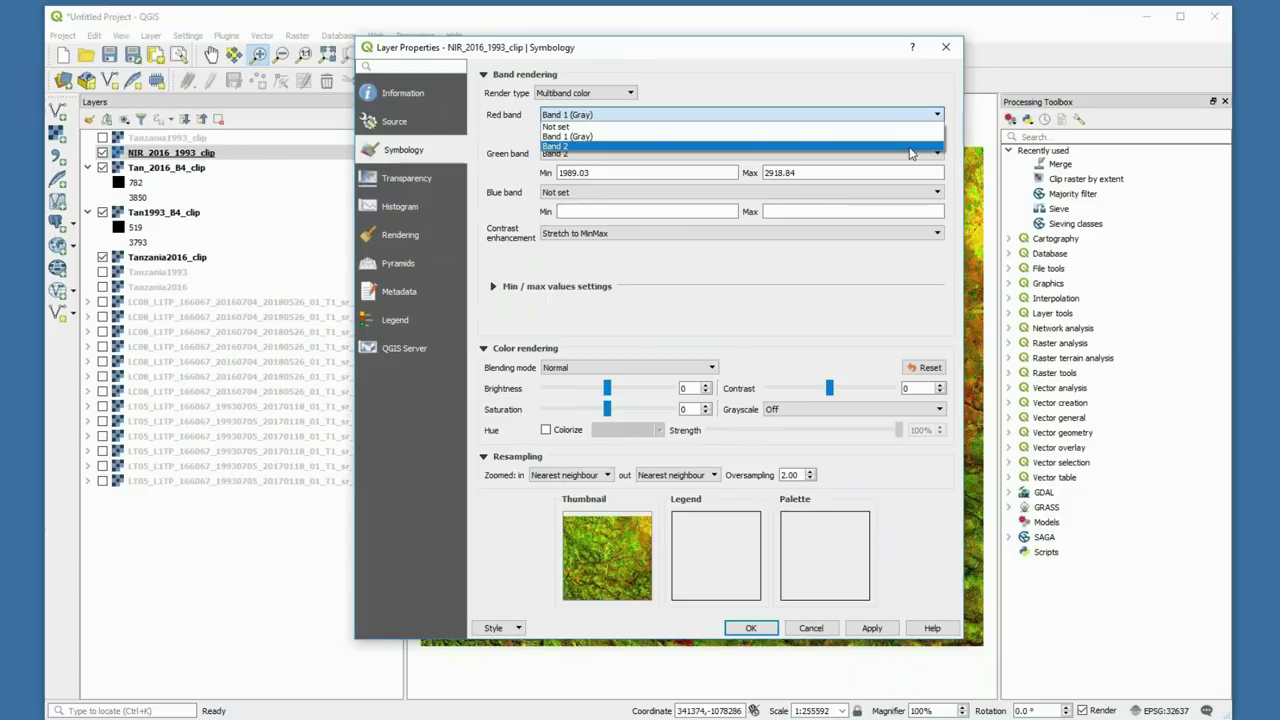
pyautogui.click(911, 147)
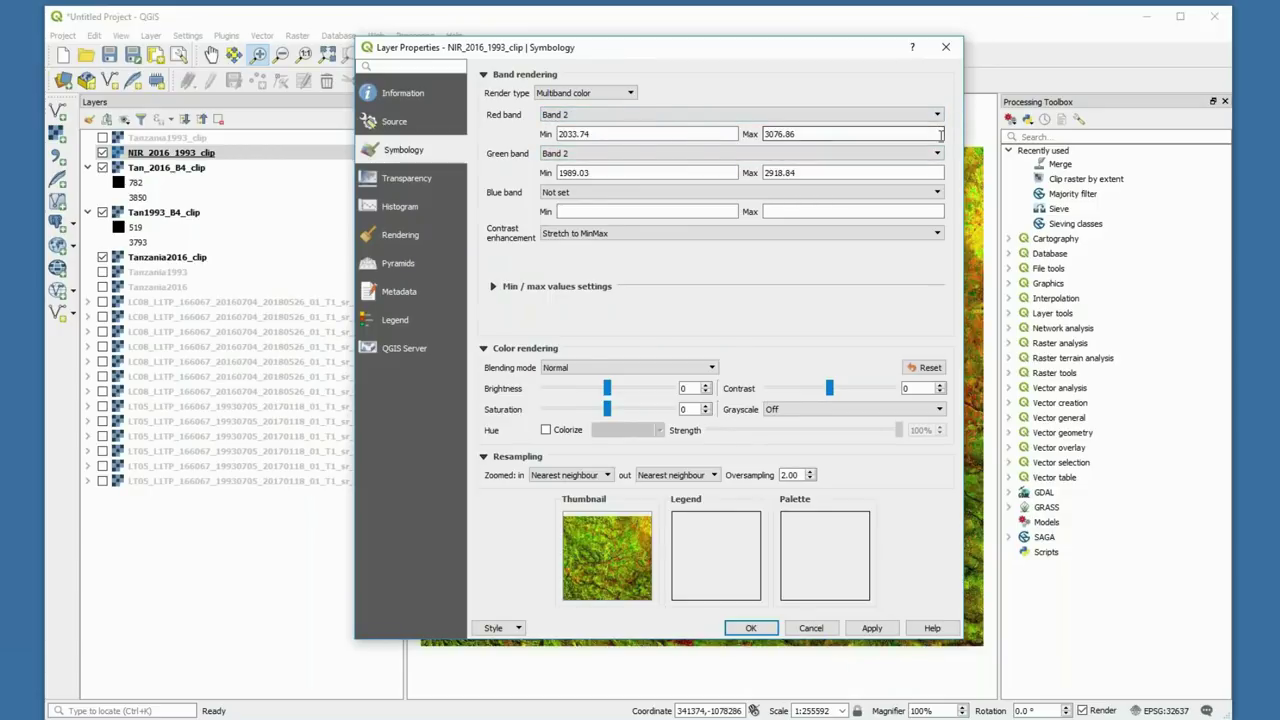
pyautogui.click(937, 154)
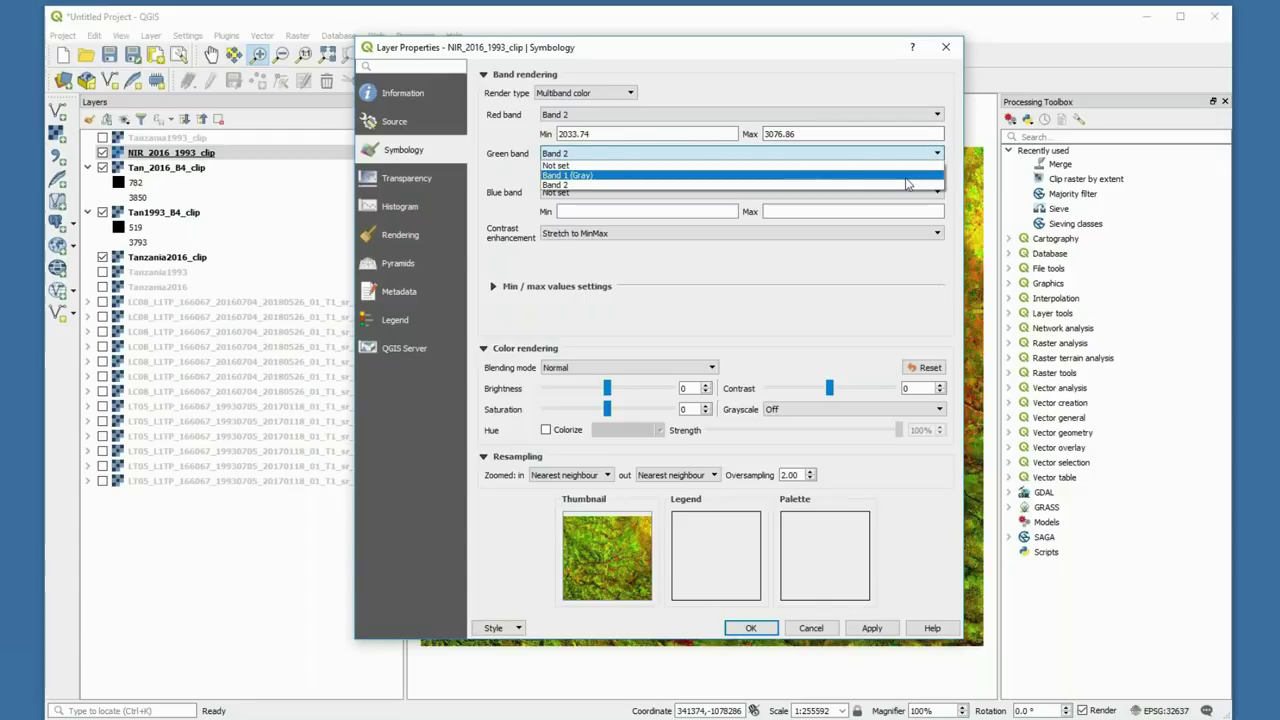
pyautogui.click(906, 176)
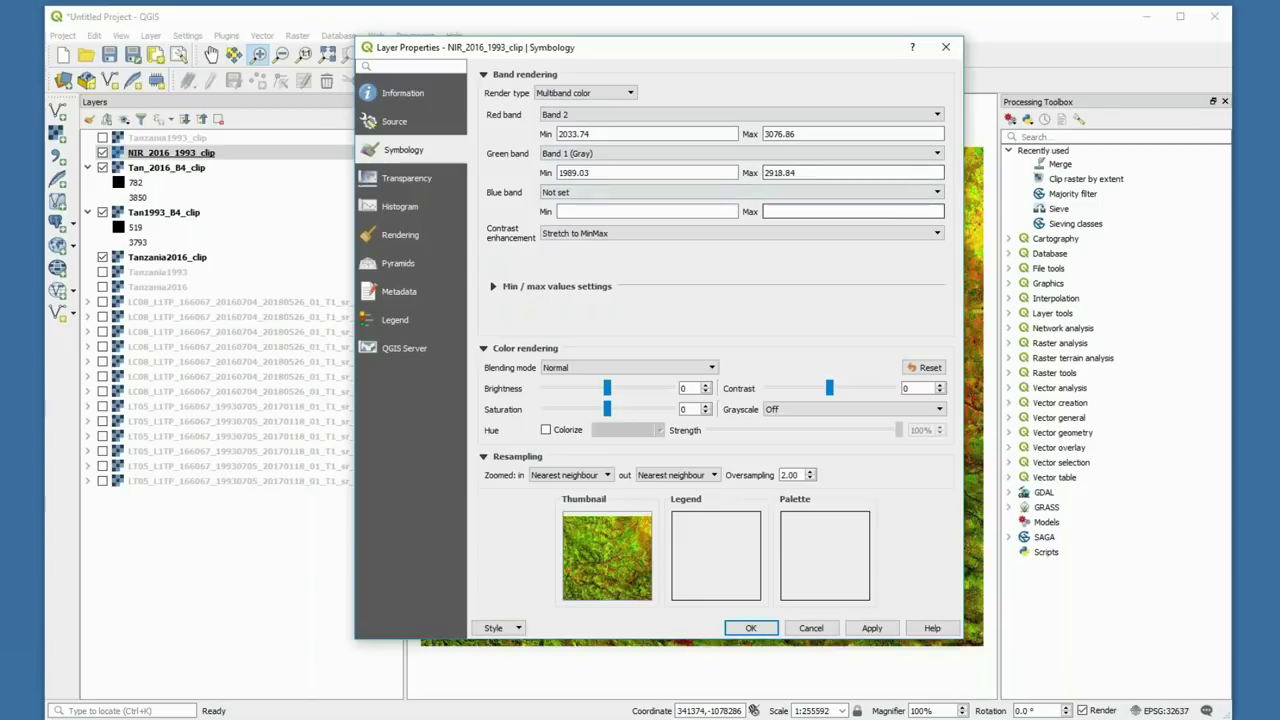
pyautogui.click(938, 194)
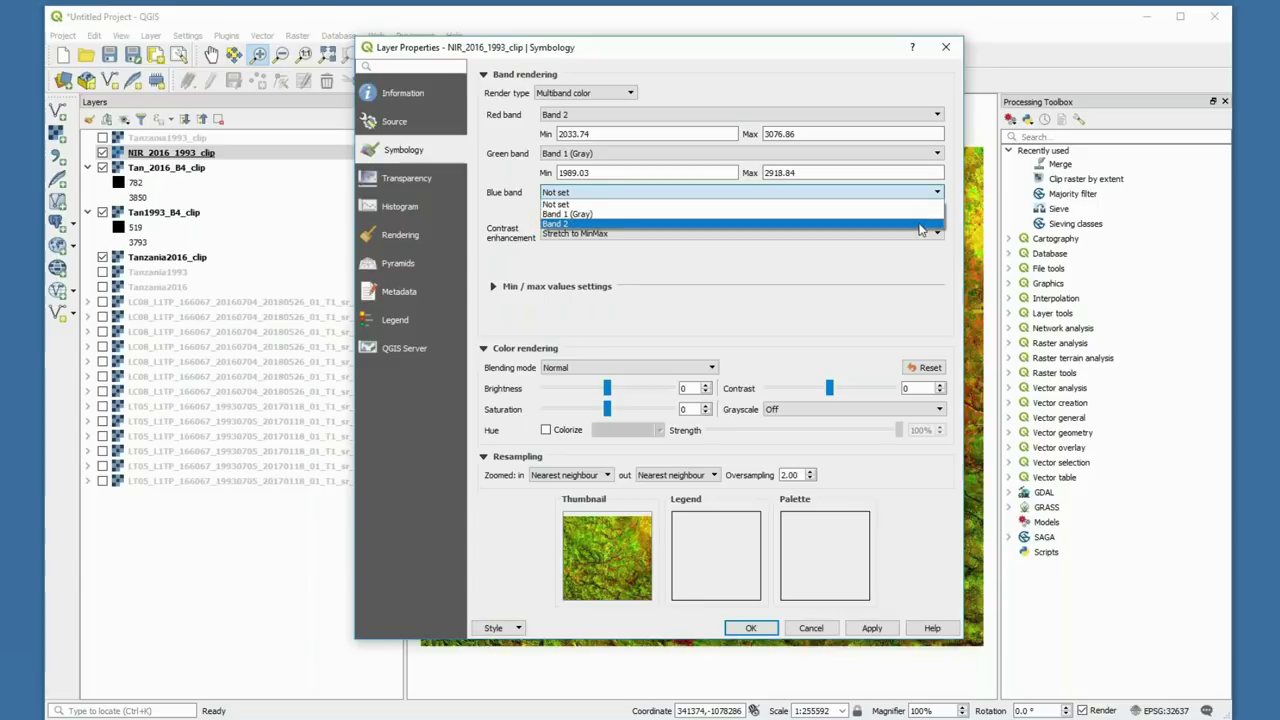
pyautogui.click(921, 224)
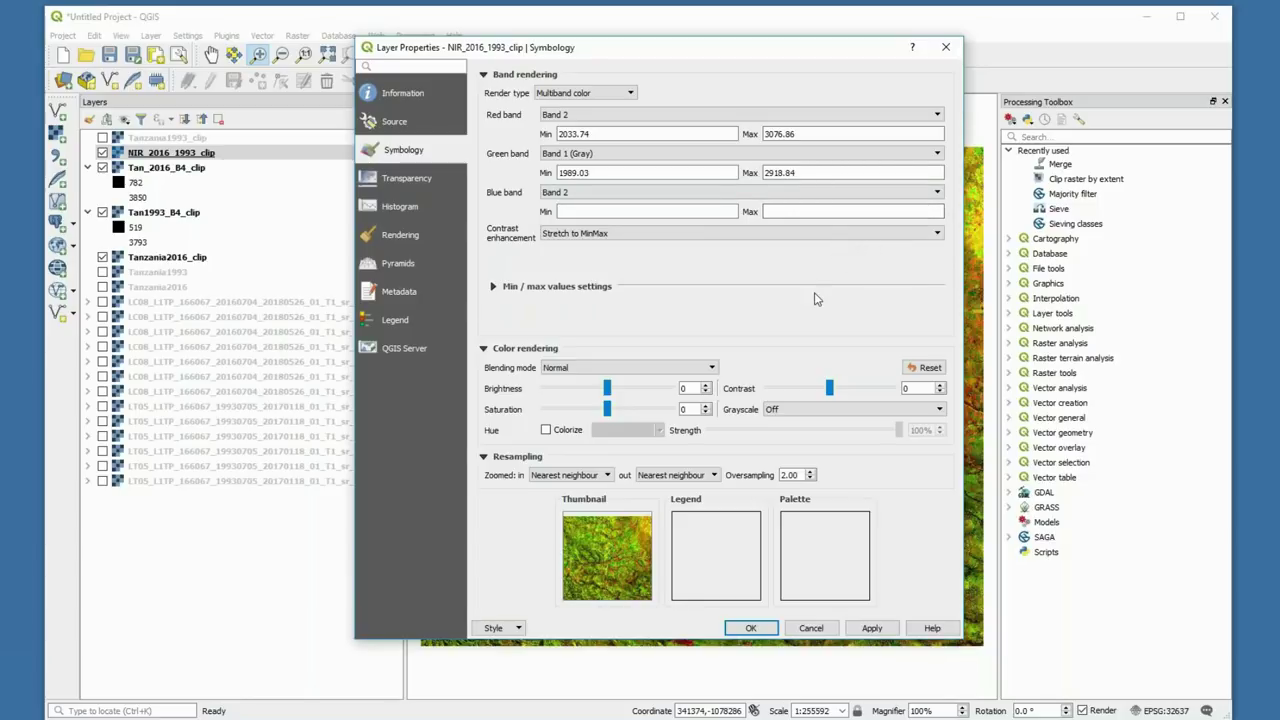
pyautogui.click(872, 629)
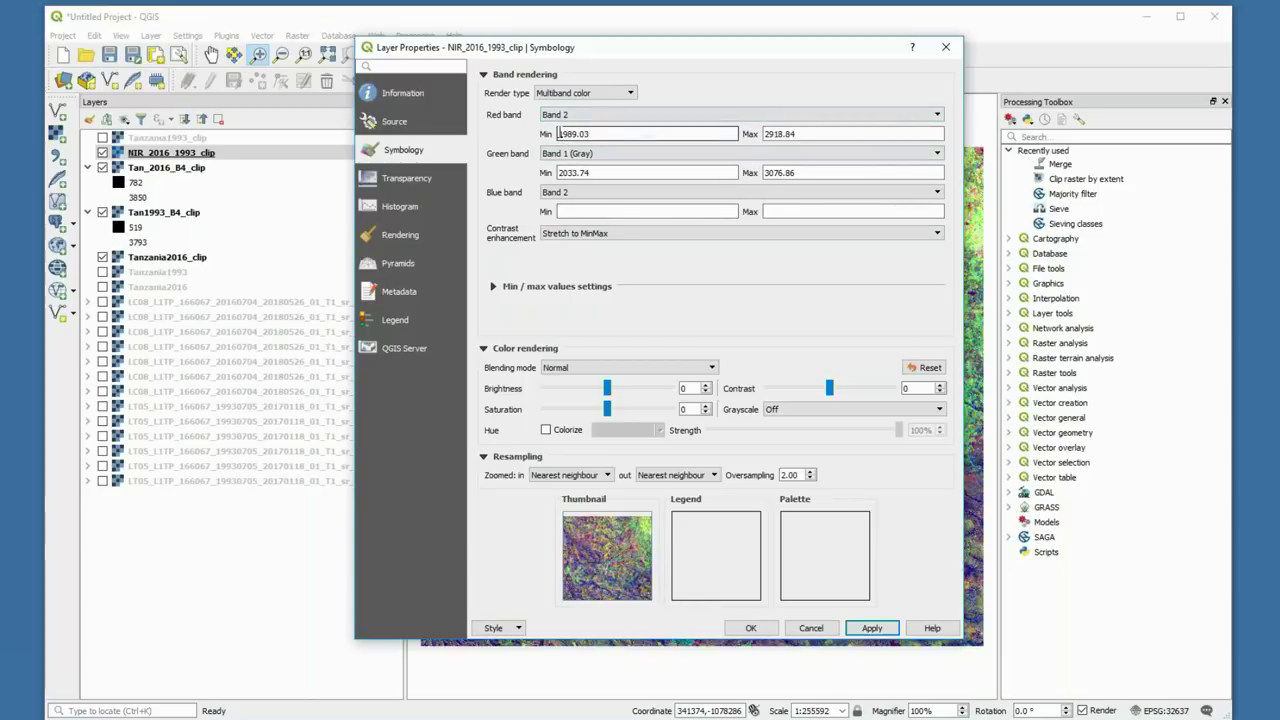
# Set the blue band stretch to minimum 1989 and maximum 2918.84.
pyautogui.click(613, 211)
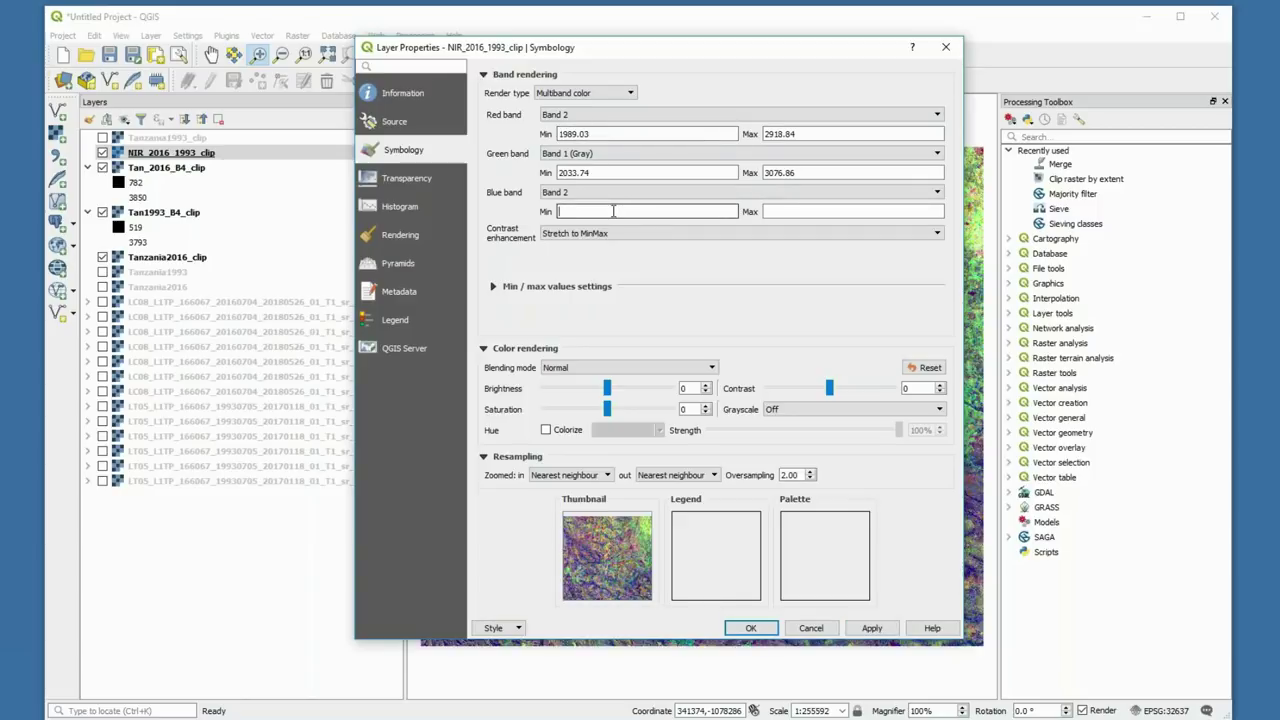
pyautogui.write('1989.03')
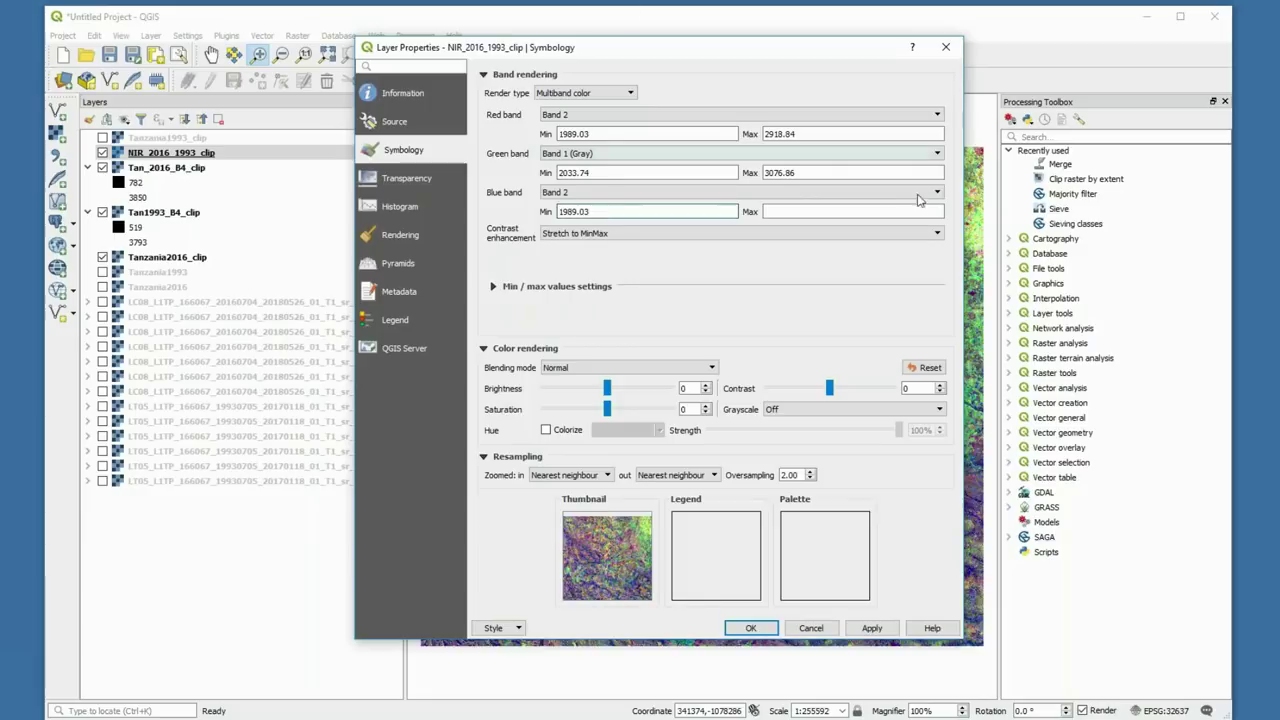
pyautogui.click(846, 211)
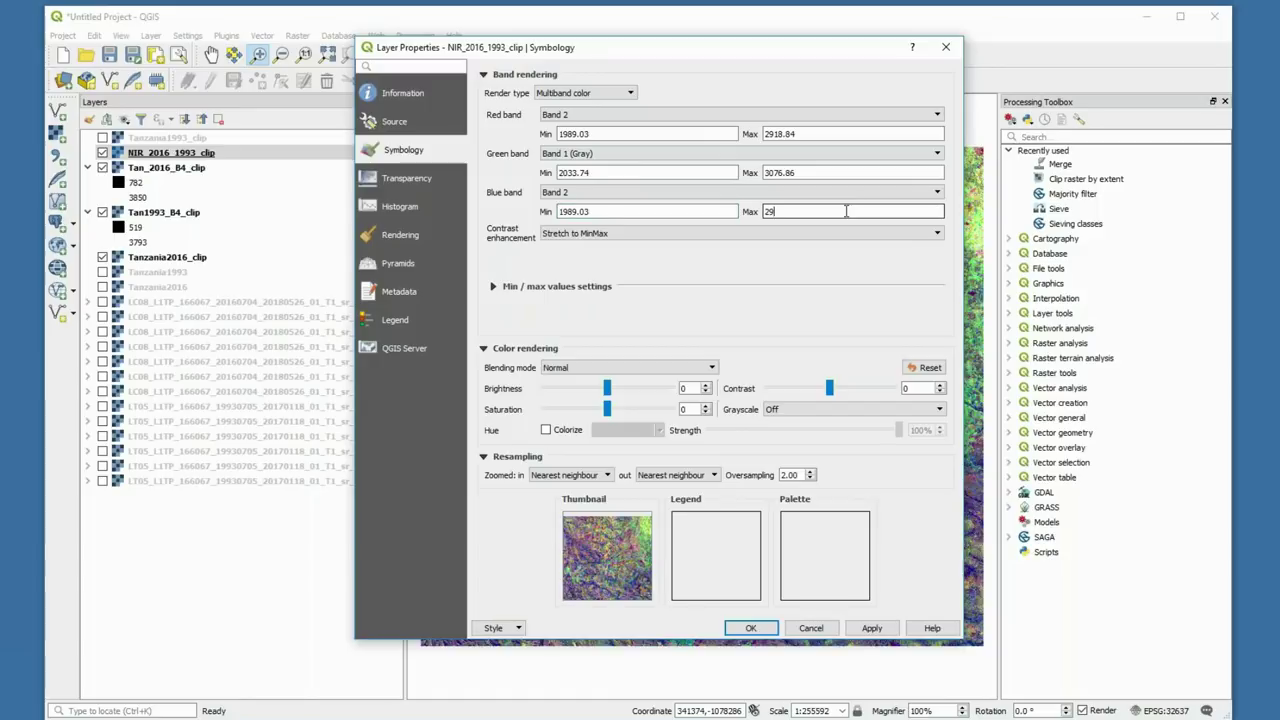
pyautogui.write('2918.84')
# Stretch NIR_2016_1993_clip by mean ± standard deviation and apply it, closing Layer Properties.
pyautogui.click(493, 286)
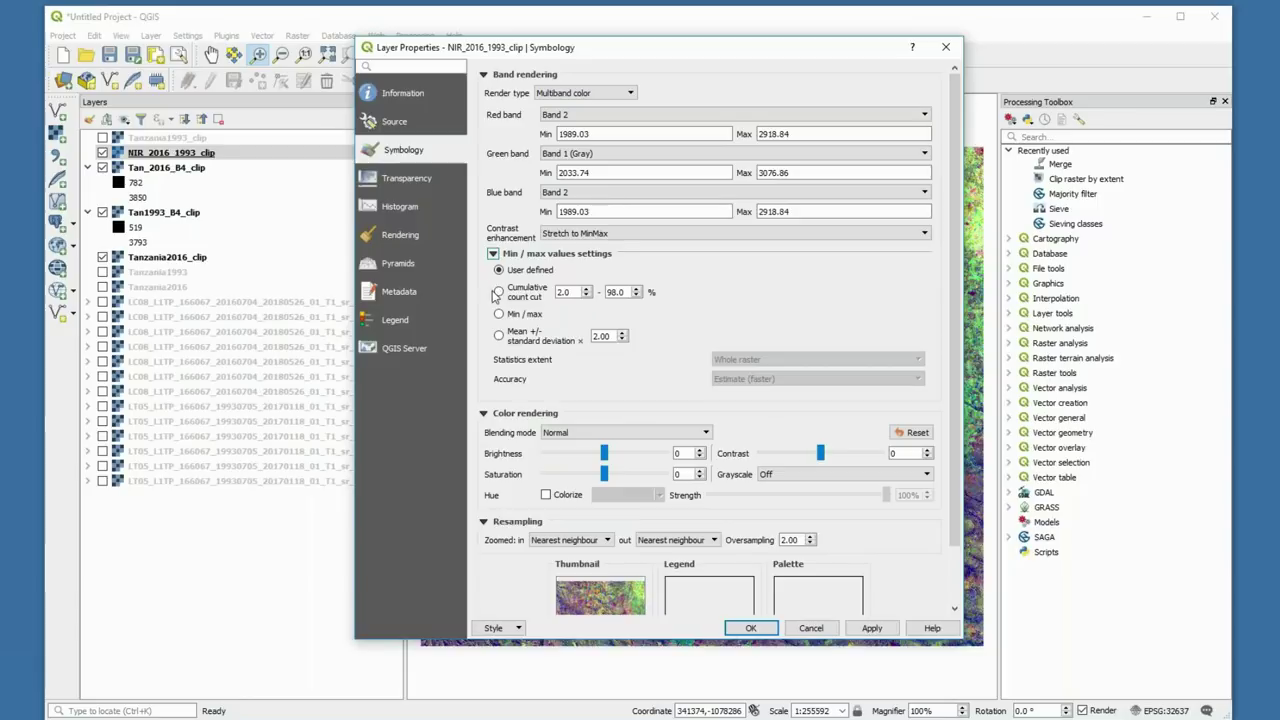
pyautogui.click(498, 335)
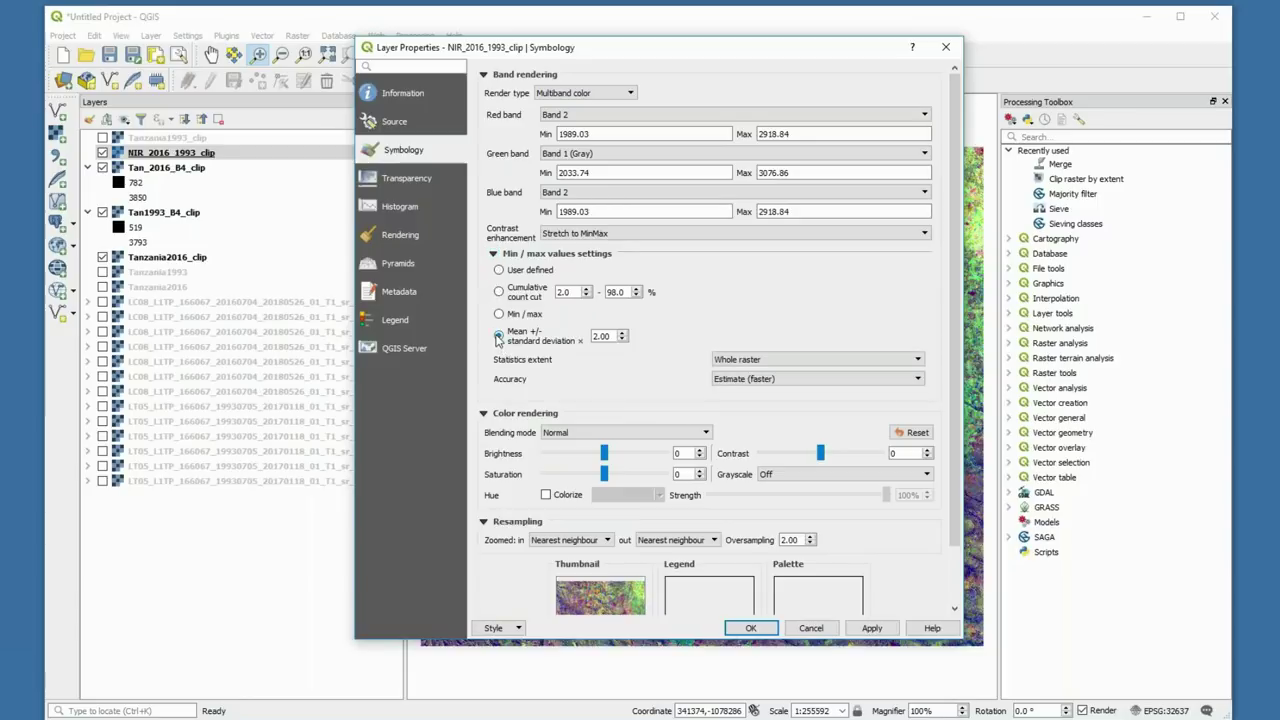
pyautogui.click(872, 628)
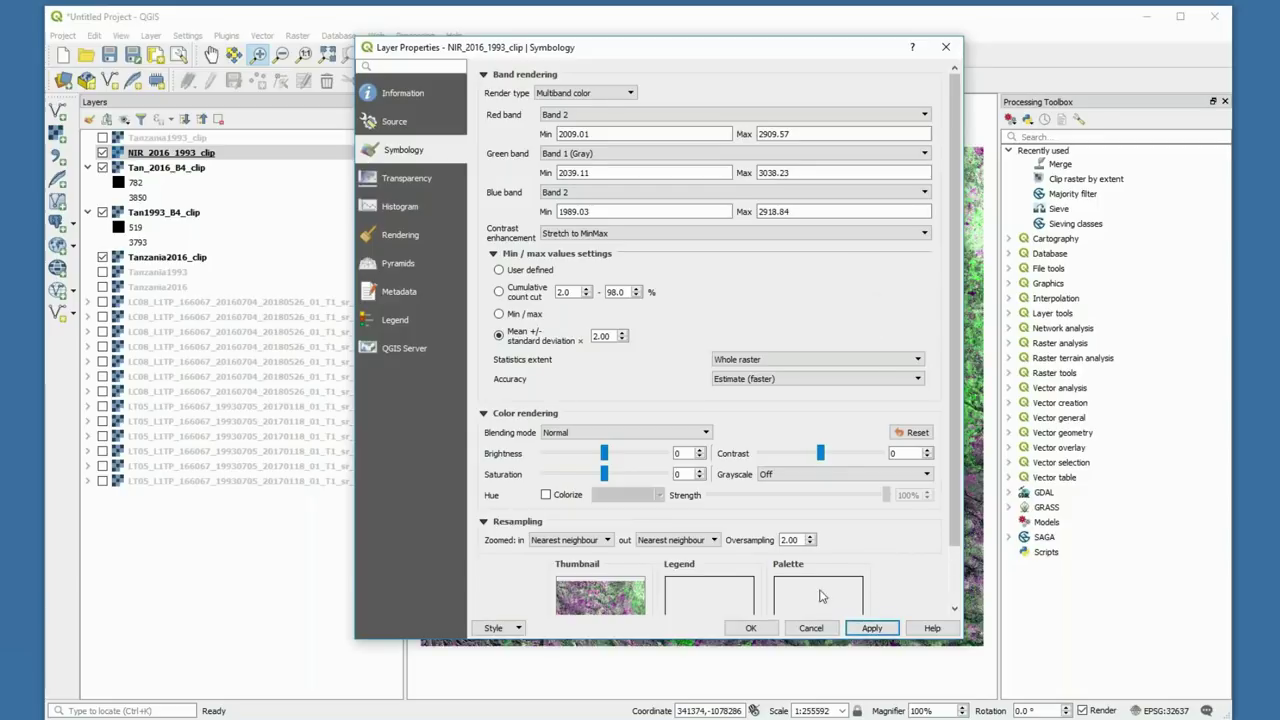
pyautogui.click(751, 628)
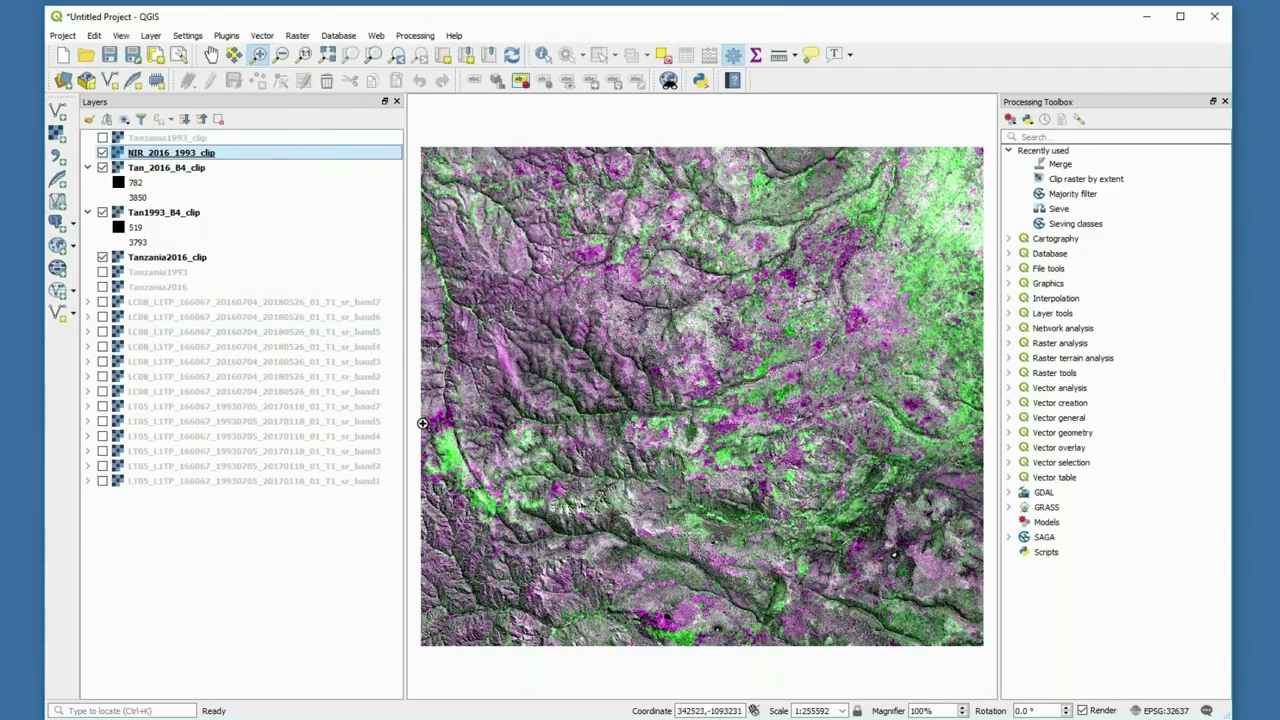
# Zoom the map into the valley area and hide both B4 clip layers.
pyautogui.moveTo(427, 411); pyautogui.dragTo(562, 544)
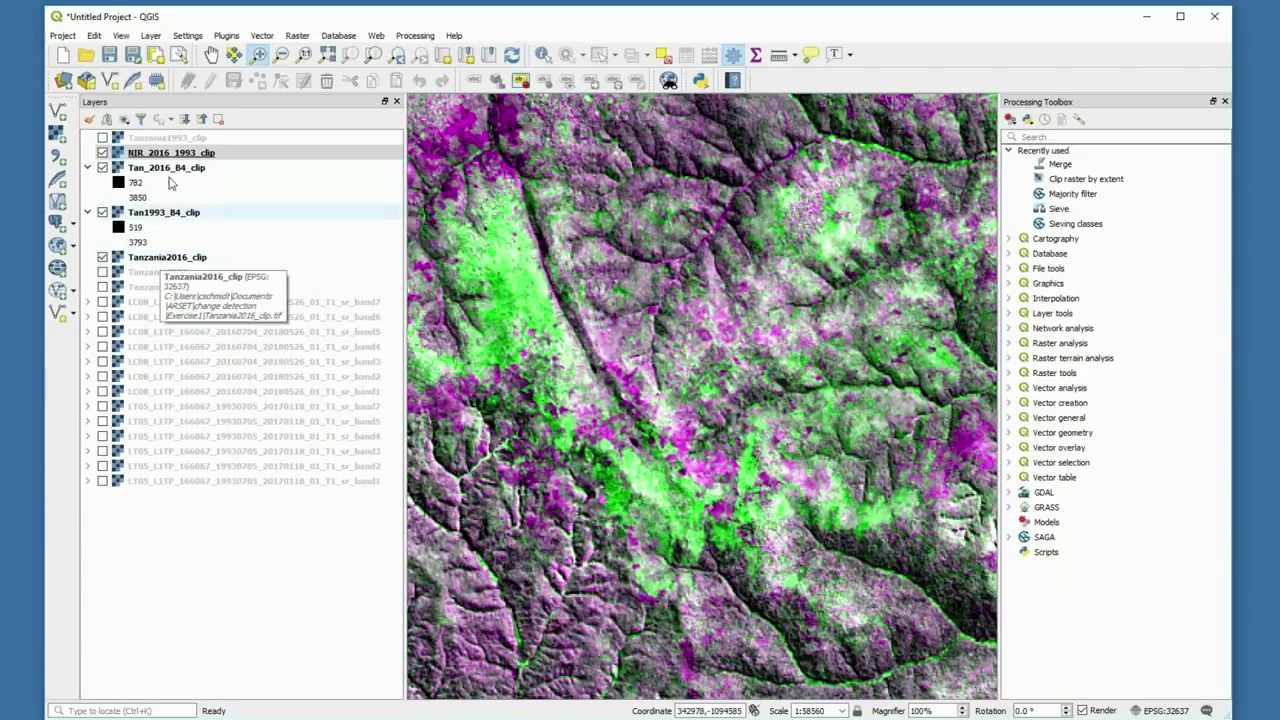
pyautogui.click(103, 170)
pyautogui.click(102, 212)
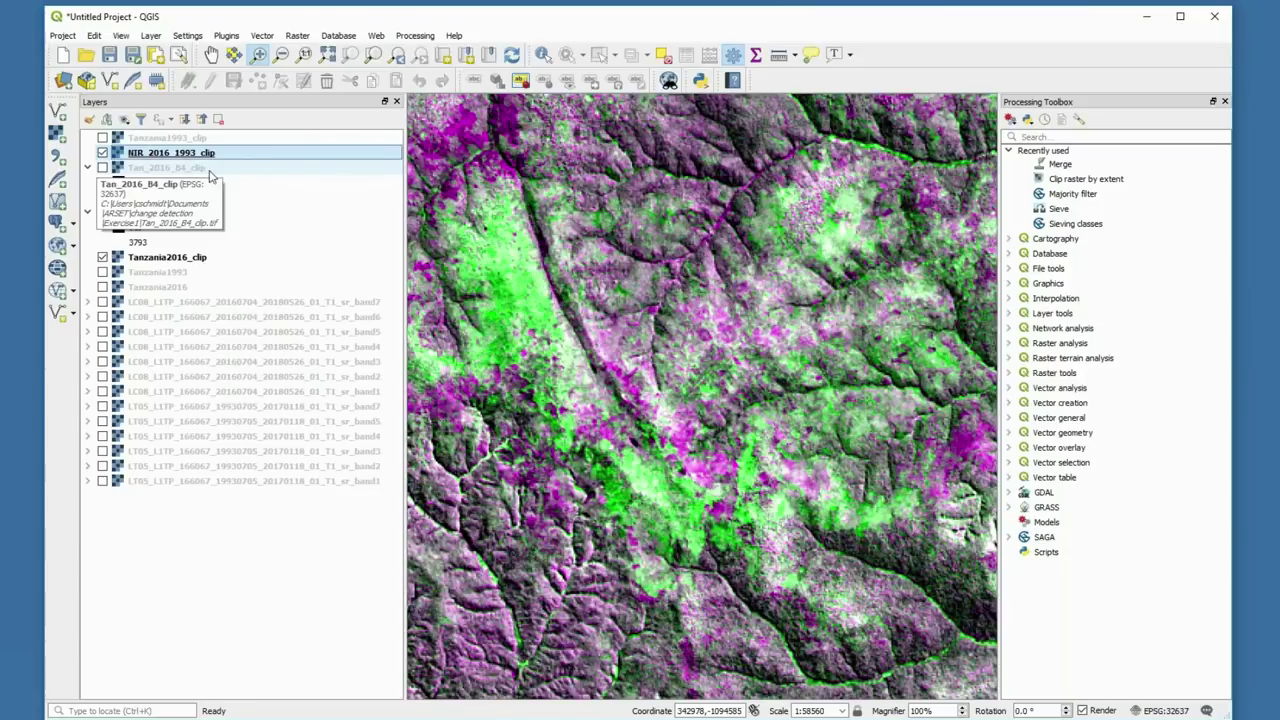
# Turn Tanzania1993_clip back on and move it directly above Tanzania2016_clip.
pyautogui.click(158, 140)
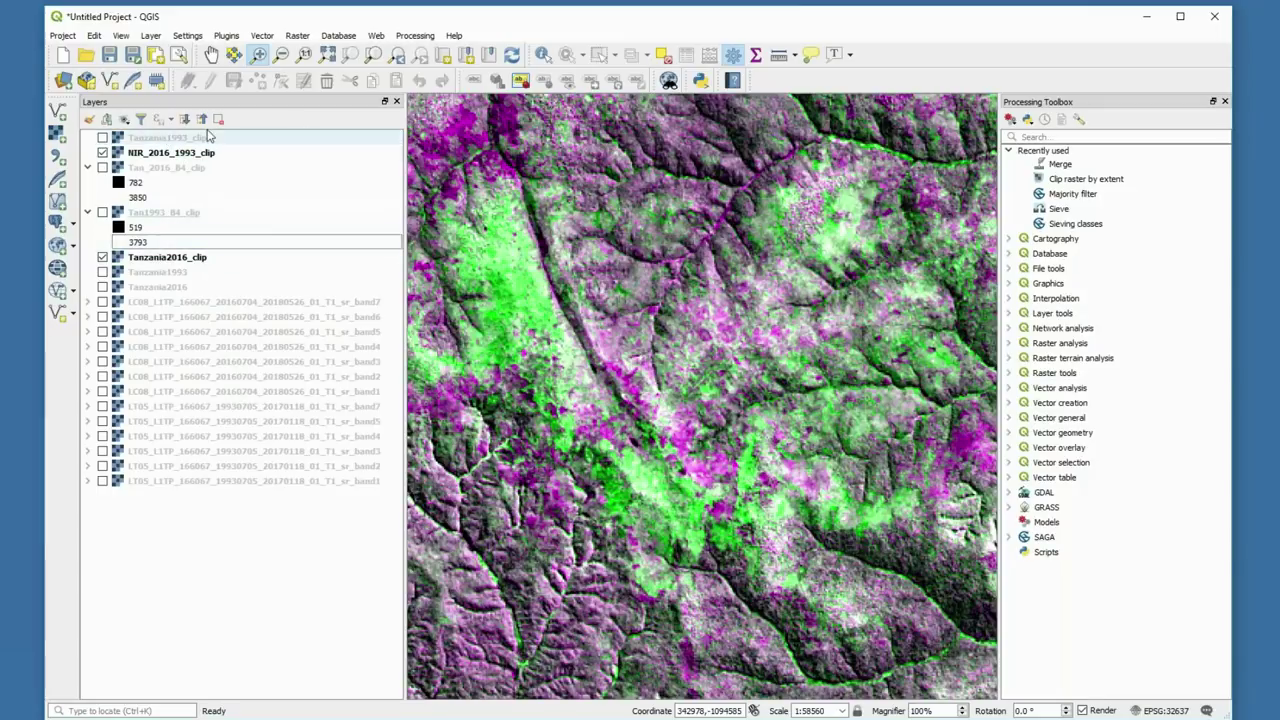
pyautogui.click(102, 138)
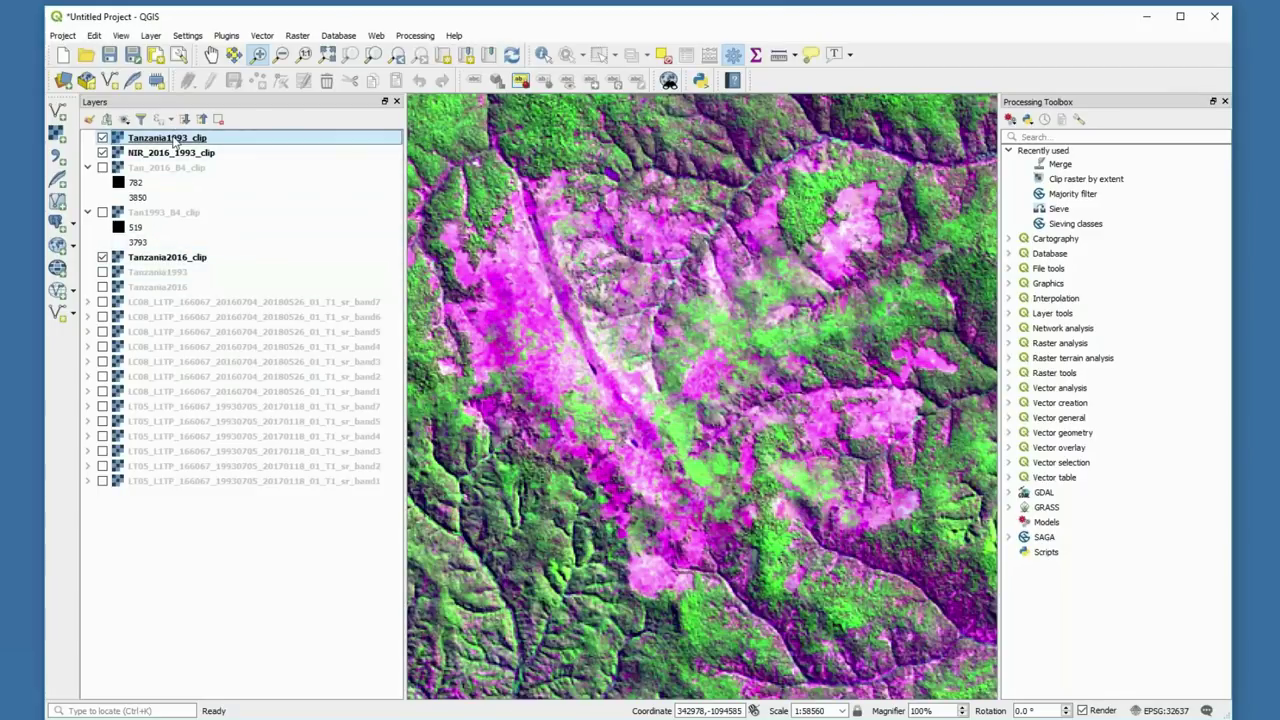
pyautogui.moveTo(185, 145); pyautogui.dragTo(180, 262)
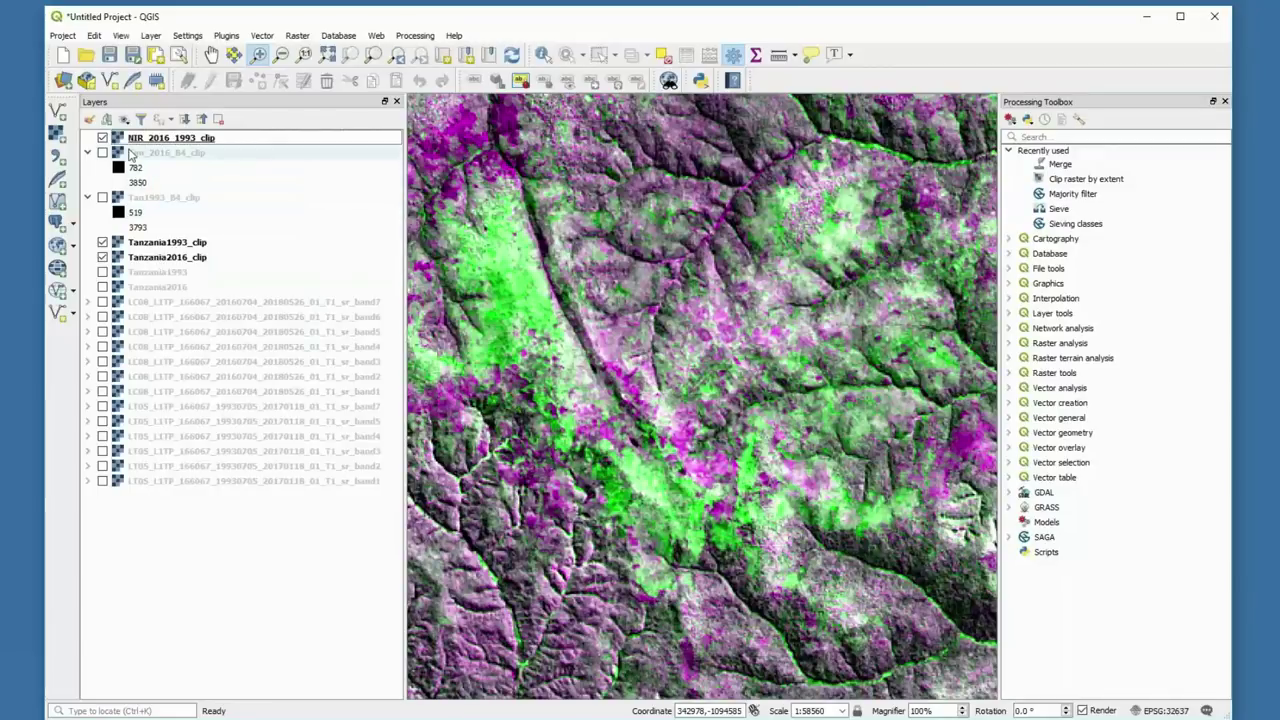
# Remove the Tan1993_B4_clip layer from the project.
pyautogui.click(147, 158)
pyautogui.click(160, 199)
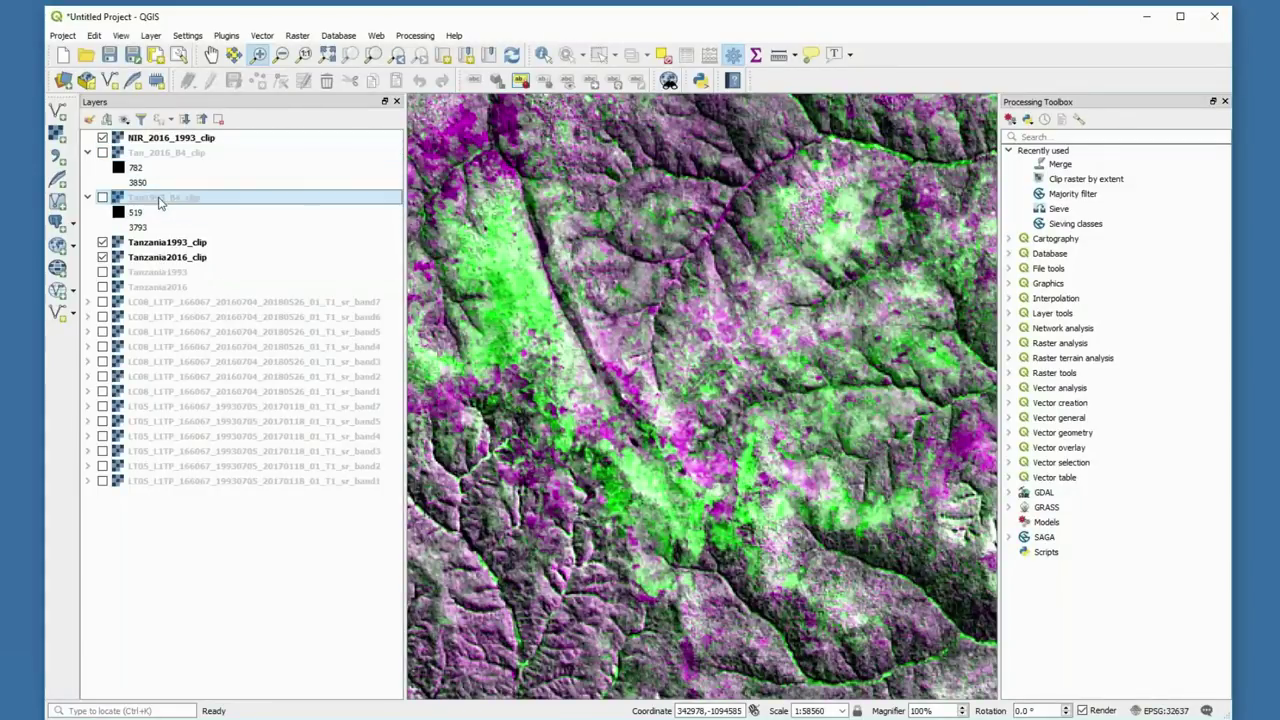
pyautogui.click(219, 120)
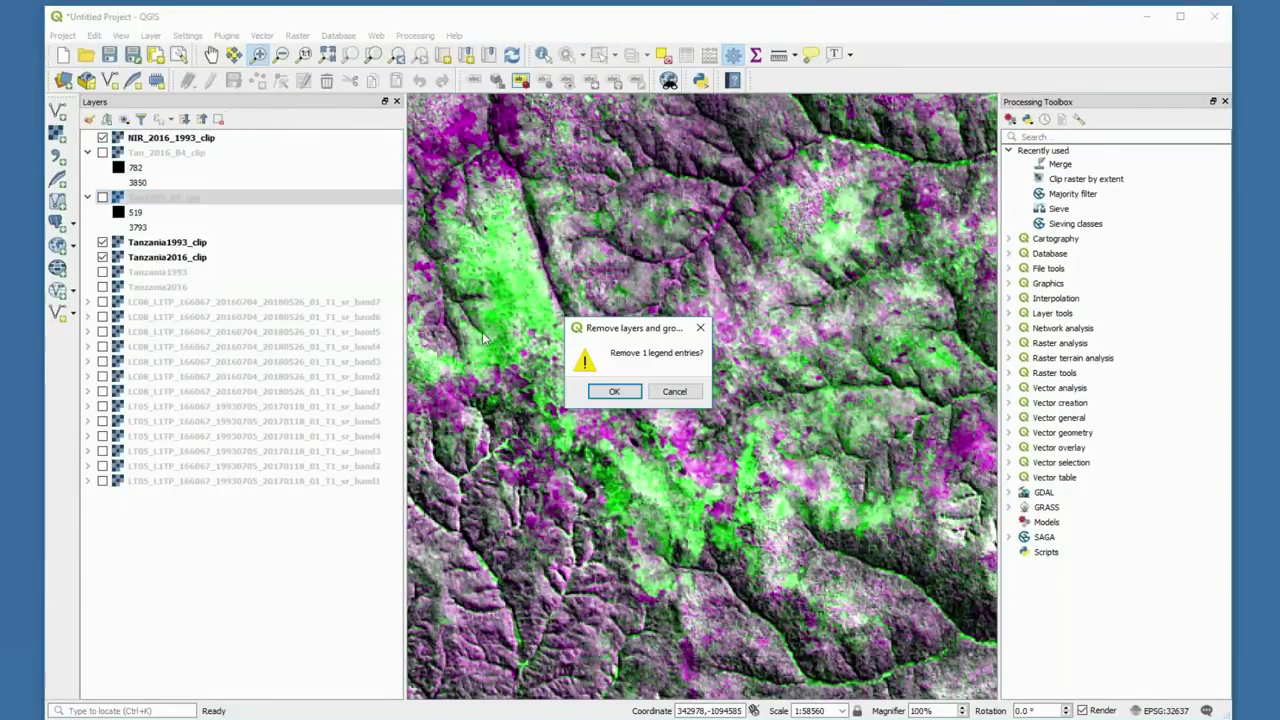
pyautogui.click(613, 390)
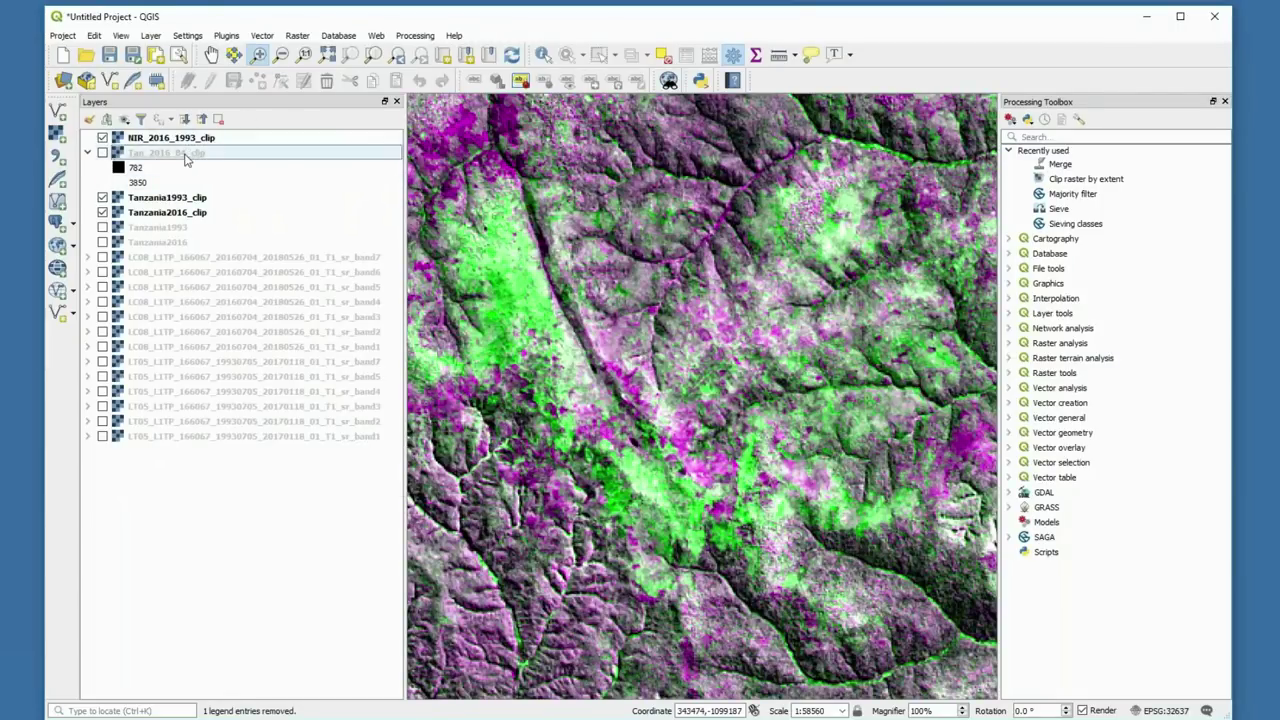
# Remove the Tan_2016_B4_clip layer from the project.
pyautogui.click(214, 152)
pyautogui.click(217, 120)
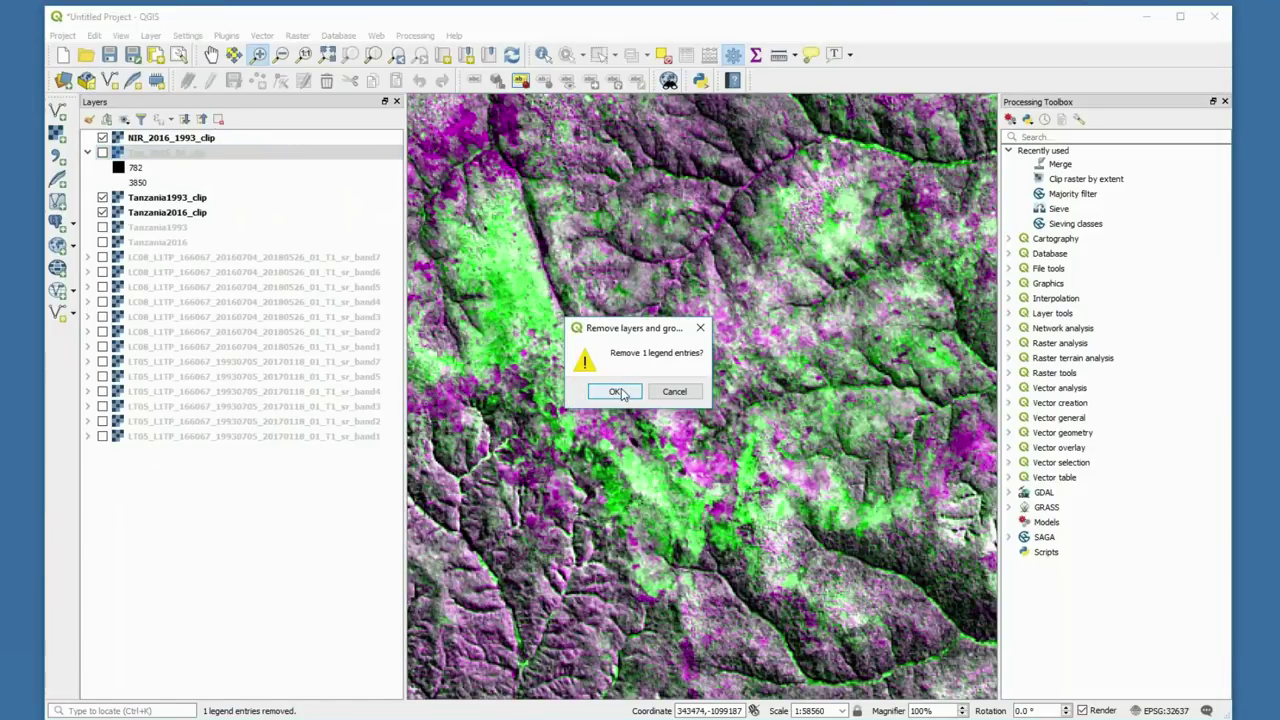
pyautogui.click(617, 391)
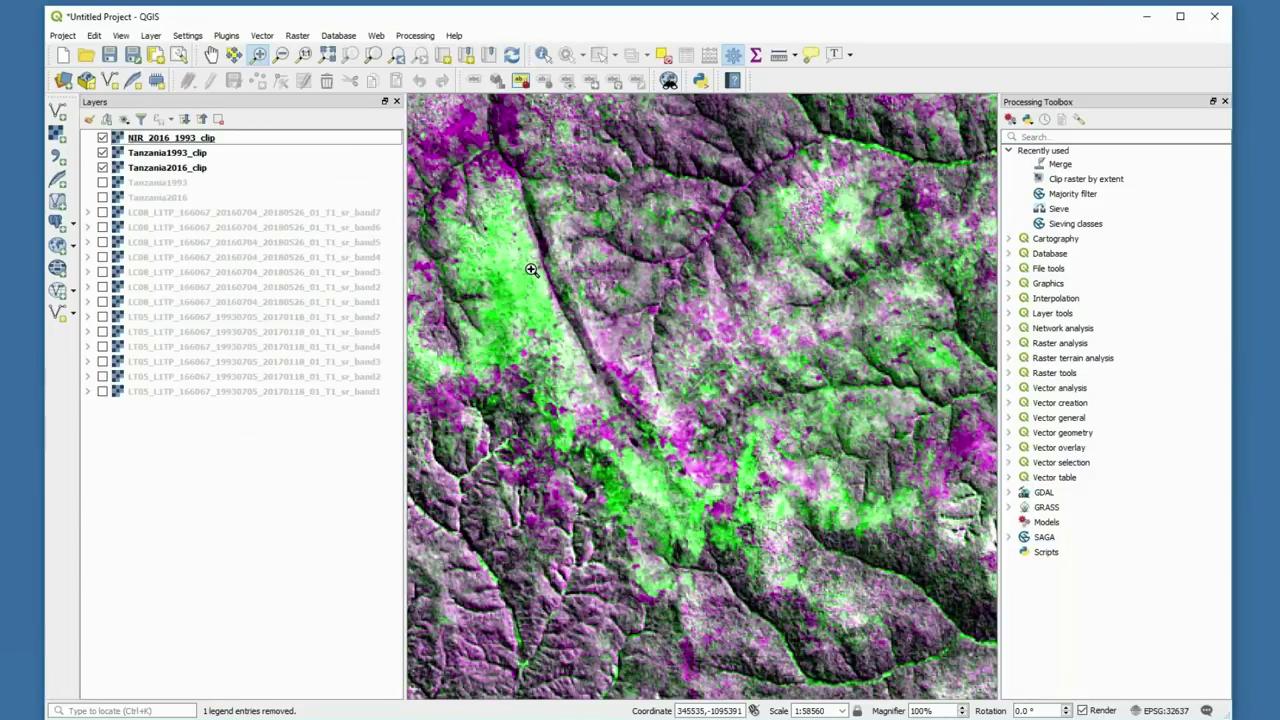
# Hide the composite and Tanzania1993_clip in turn to compare the 1993 and 2016 images.
pyautogui.click(103, 138)
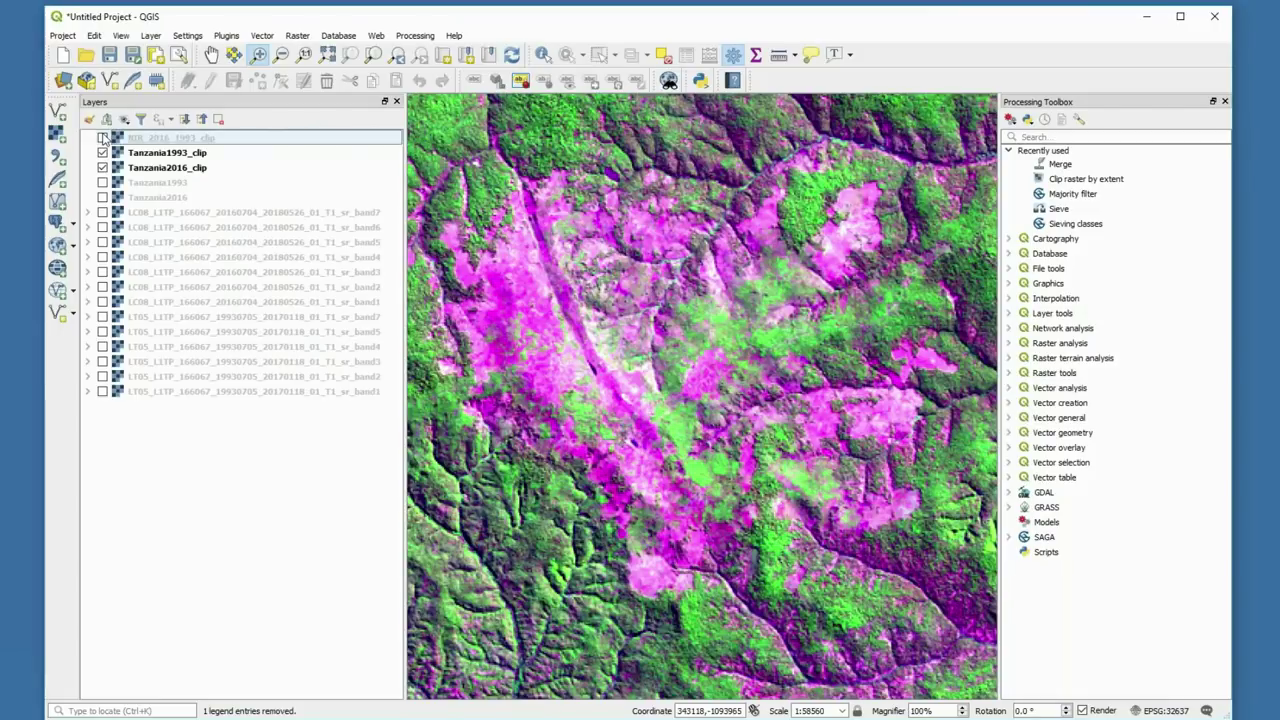
pyautogui.click(103, 138)
pyautogui.click(103, 138)
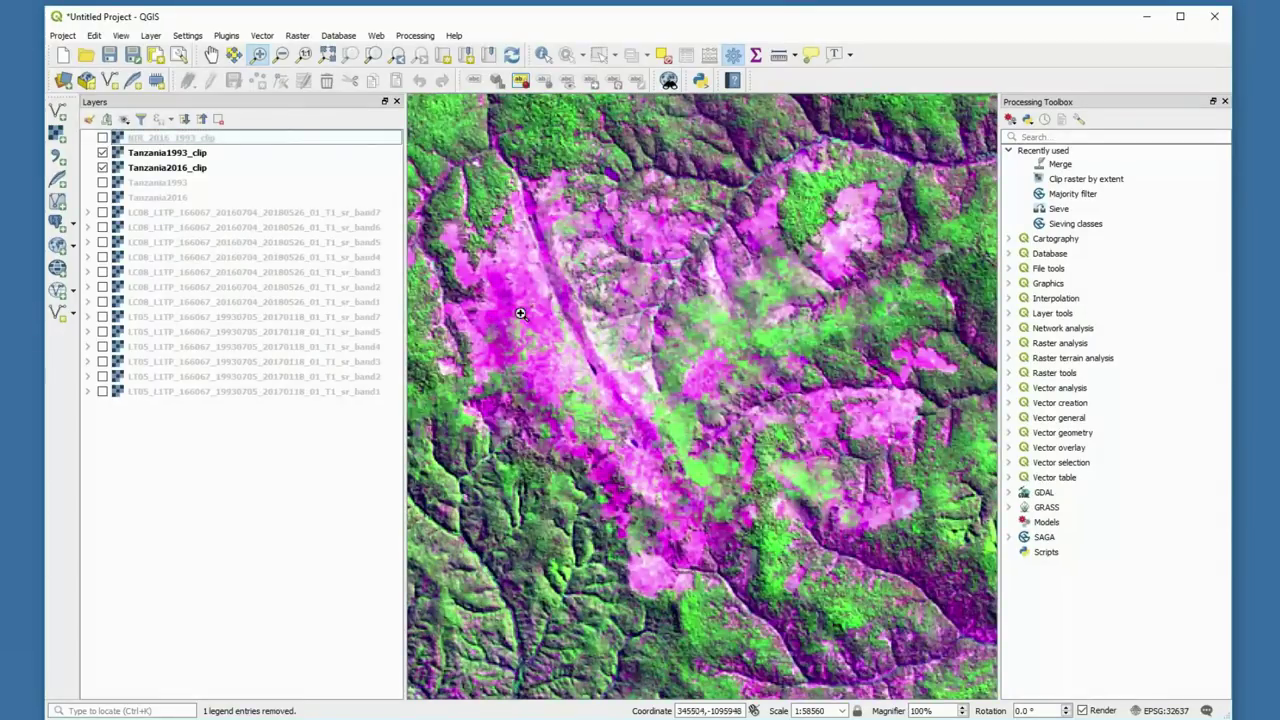
pyautogui.click(103, 153)
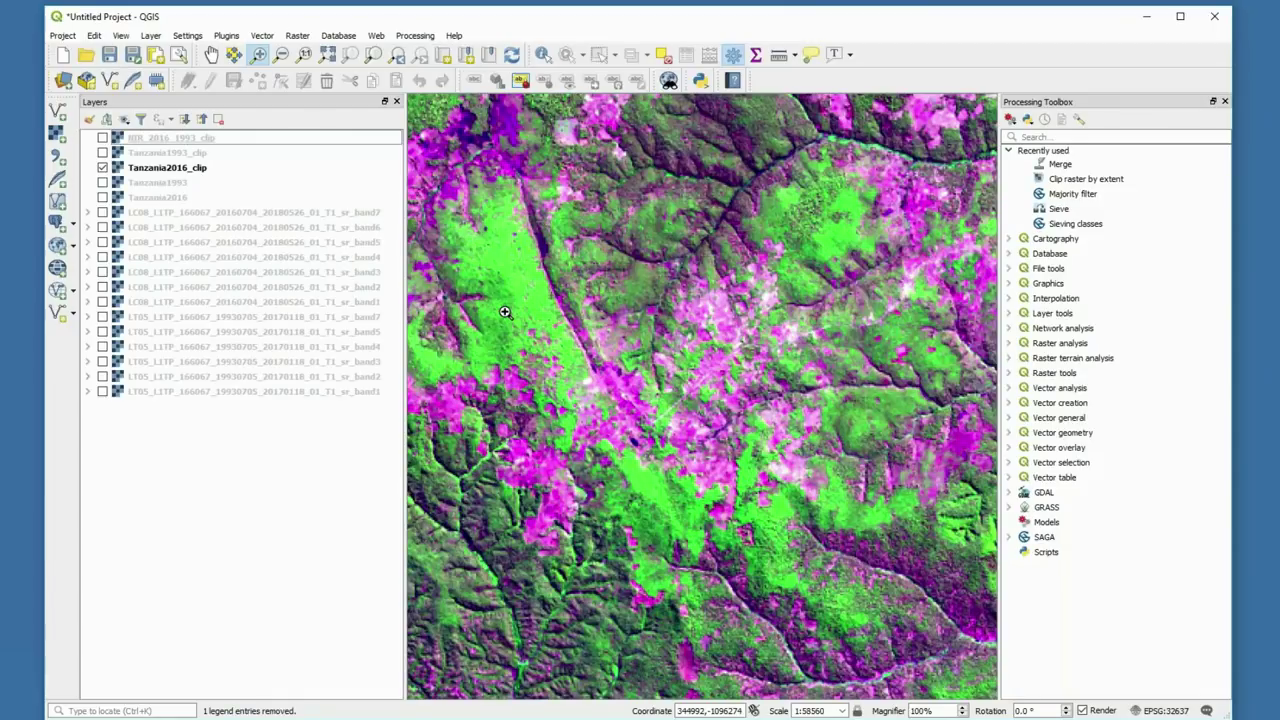
# Show Tanzania1993_clip and the NIR_2016_1993_clip composite again and zoom to full extent.
pyautogui.click(102, 152)
pyautogui.click(102, 137)
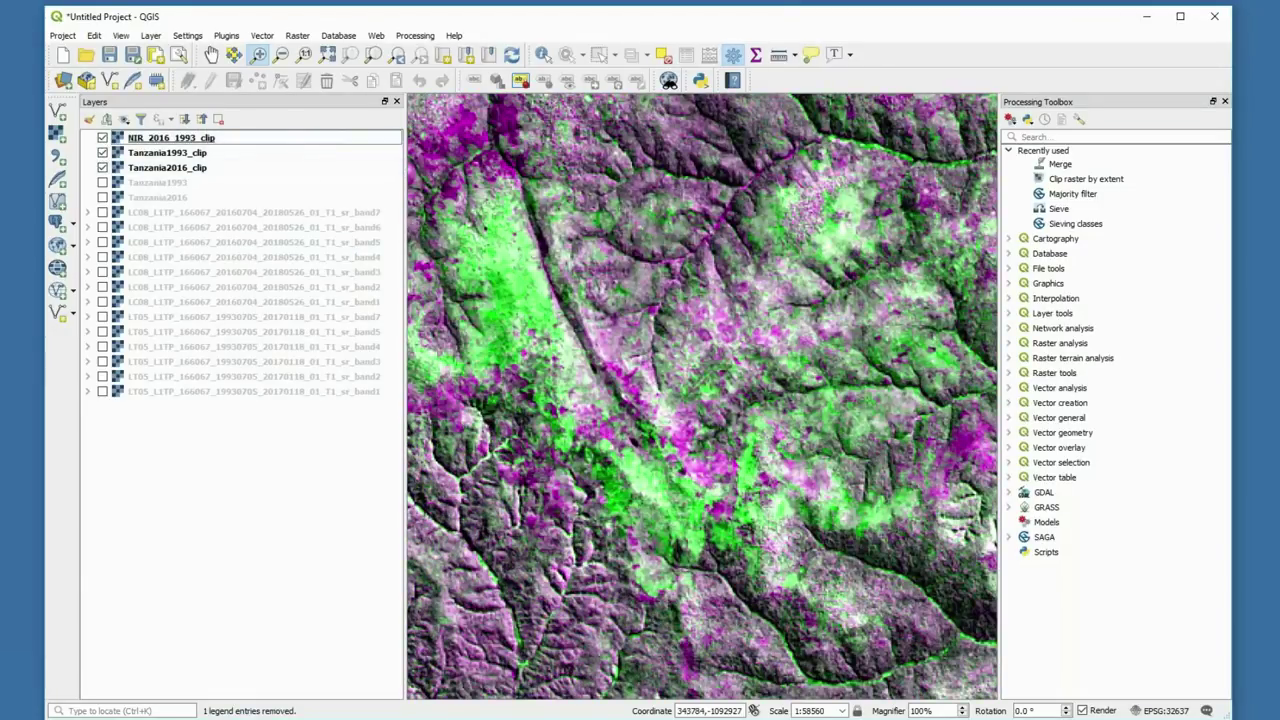
pyautogui.click(329, 56)
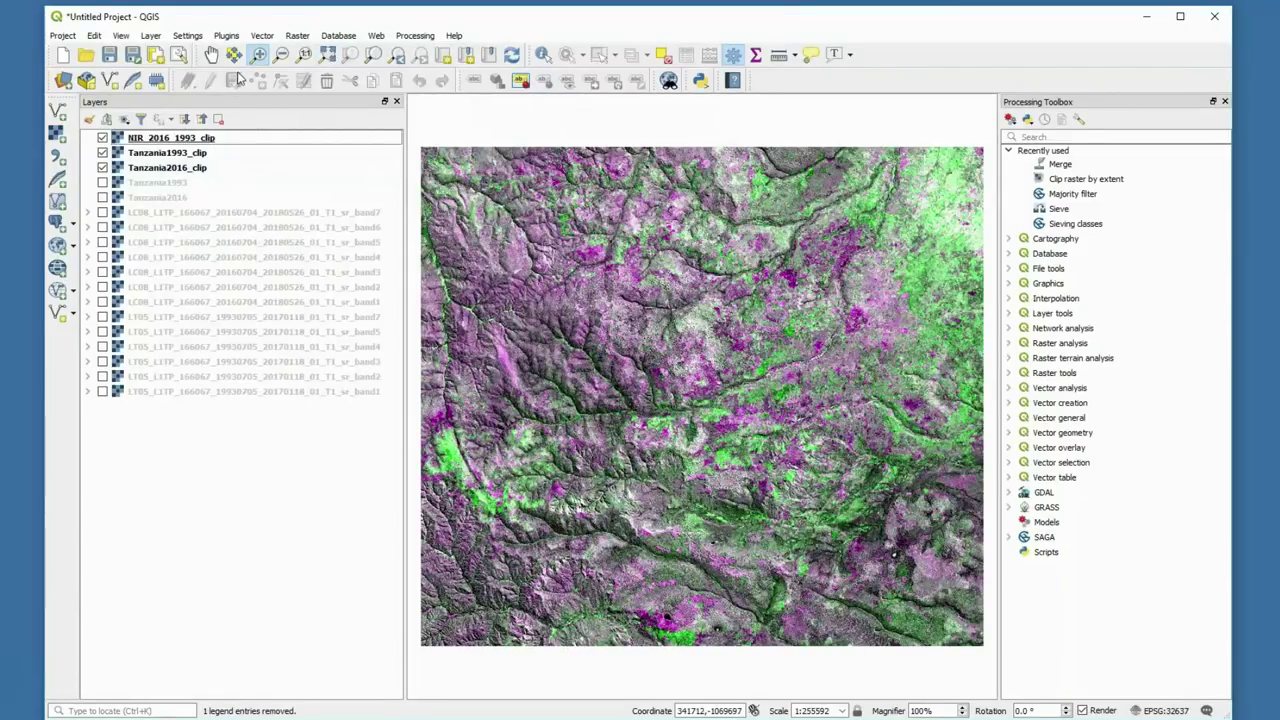
pyautogui.click(259, 55)
pyautogui.moveTo(672, 296); pyautogui.dragTo(792, 396)
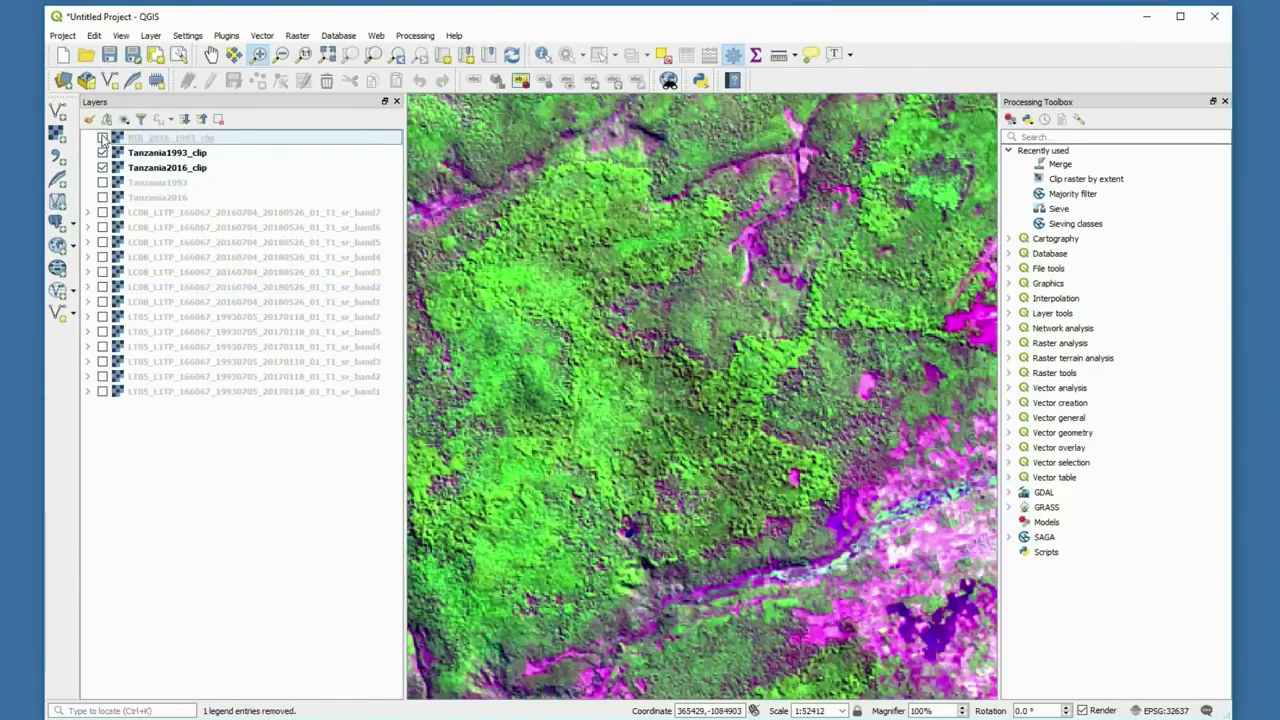
pyautogui.click(103, 139)
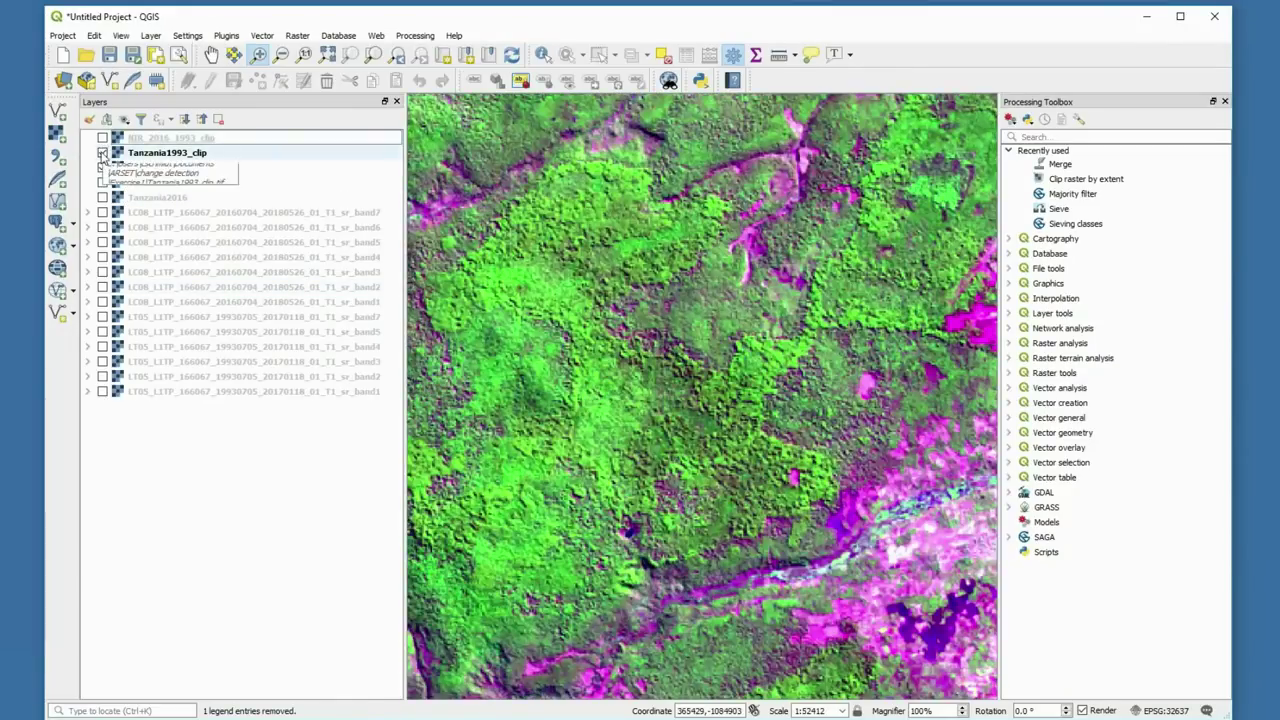
pyautogui.click(103, 154)
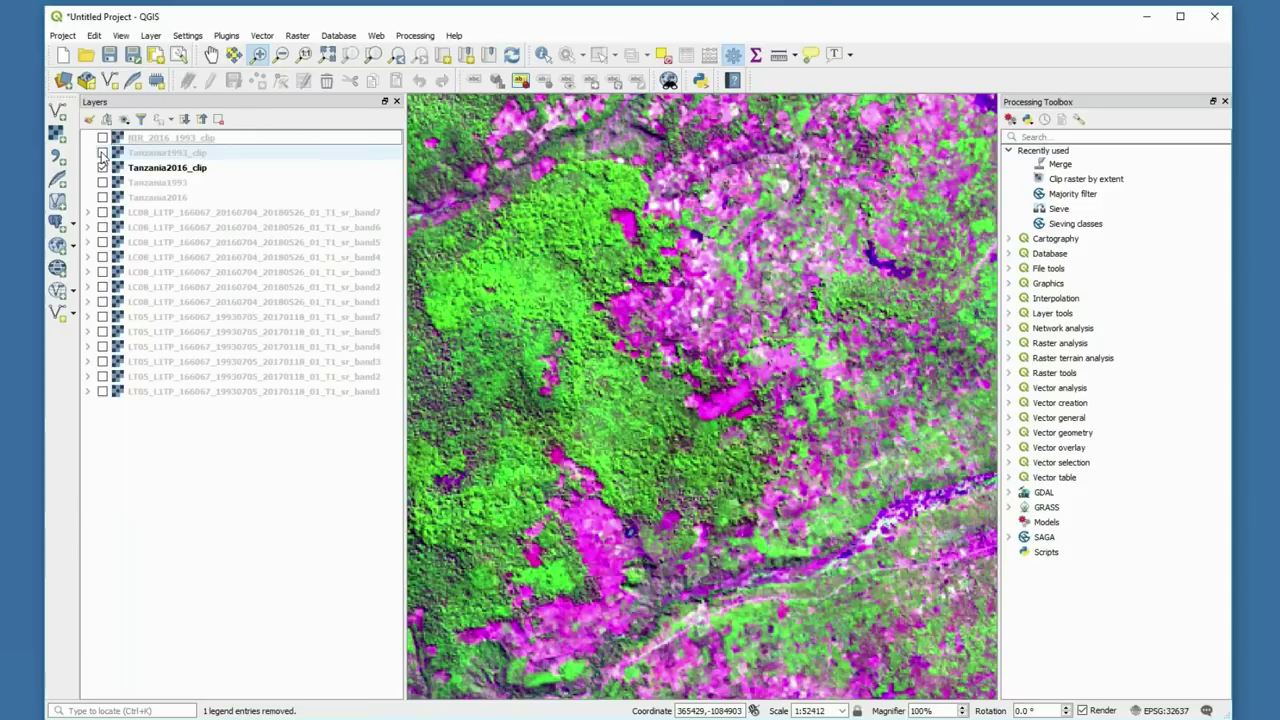
pyautogui.click(103, 154)
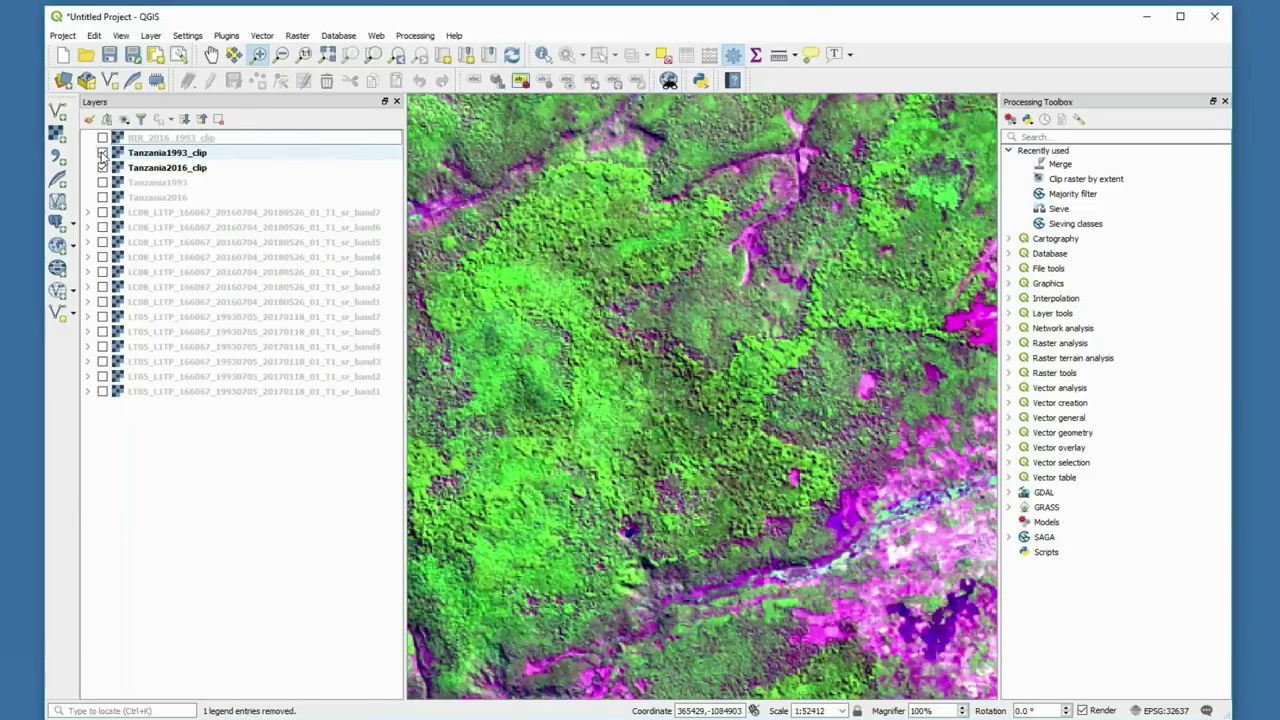
pyautogui.click(103, 138)
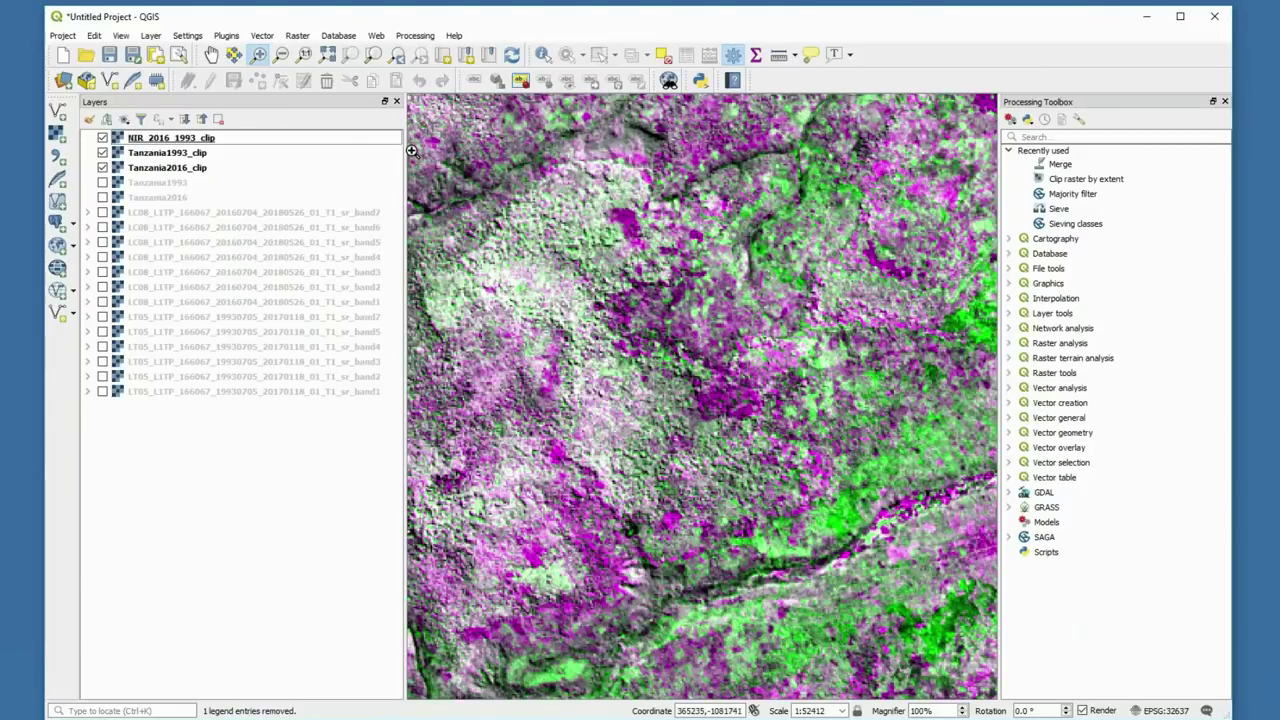
pyautogui.click(327, 54)
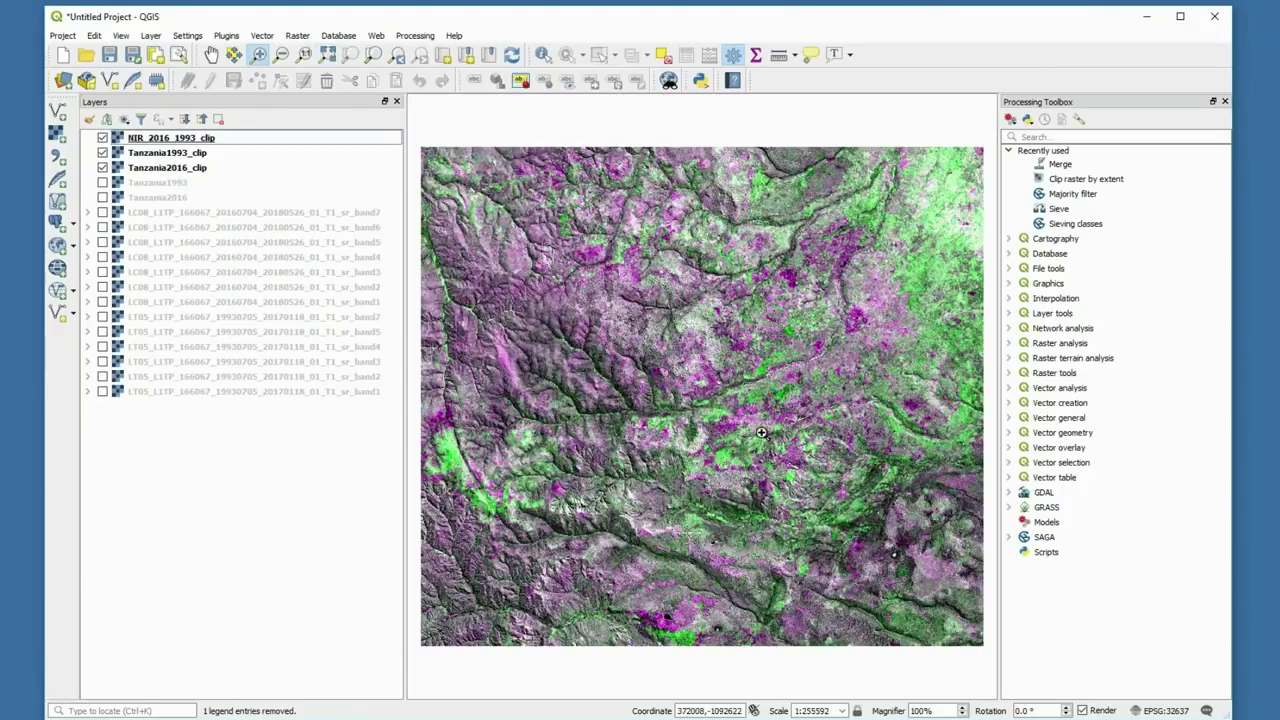
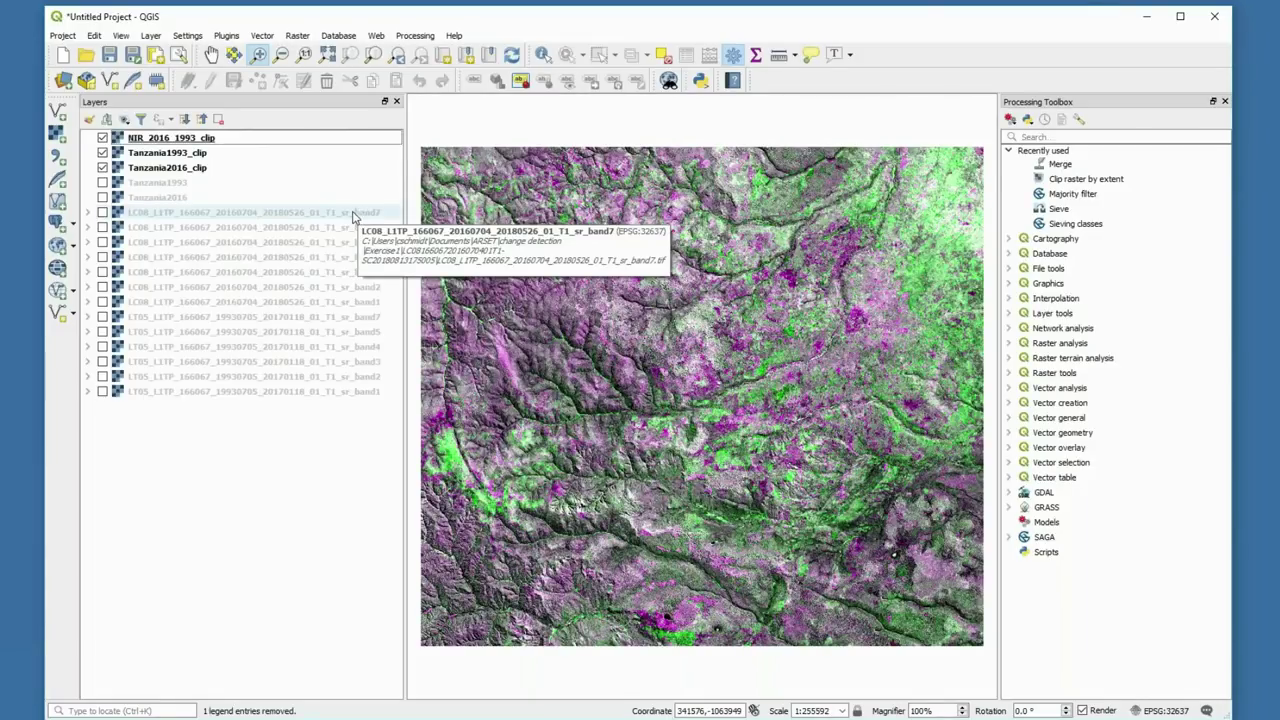
# Remove the 15 unclipped scene and band layers, keeping only the three clipped layers.
pyautogui.click(305, 189)
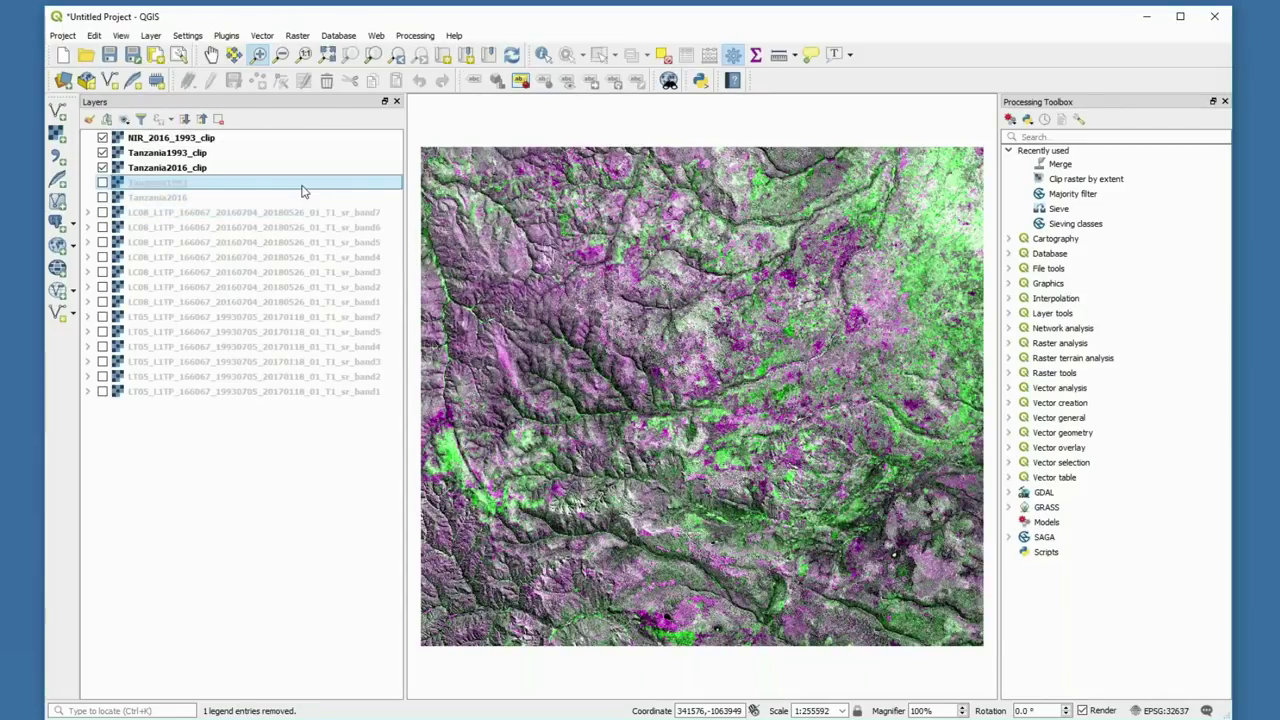
pyautogui.keyDown('shift'); pyautogui.click(336, 392); pyautogui.keyUp('shift')
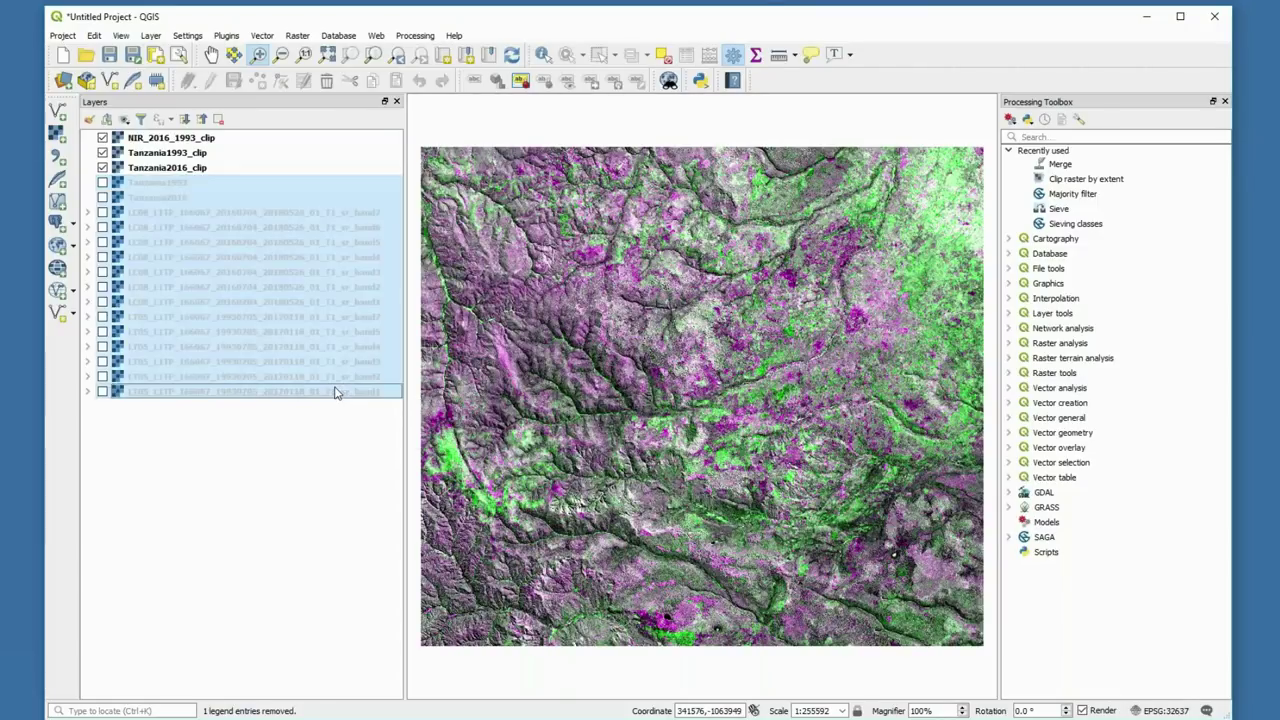
pyautogui.click(220, 119)
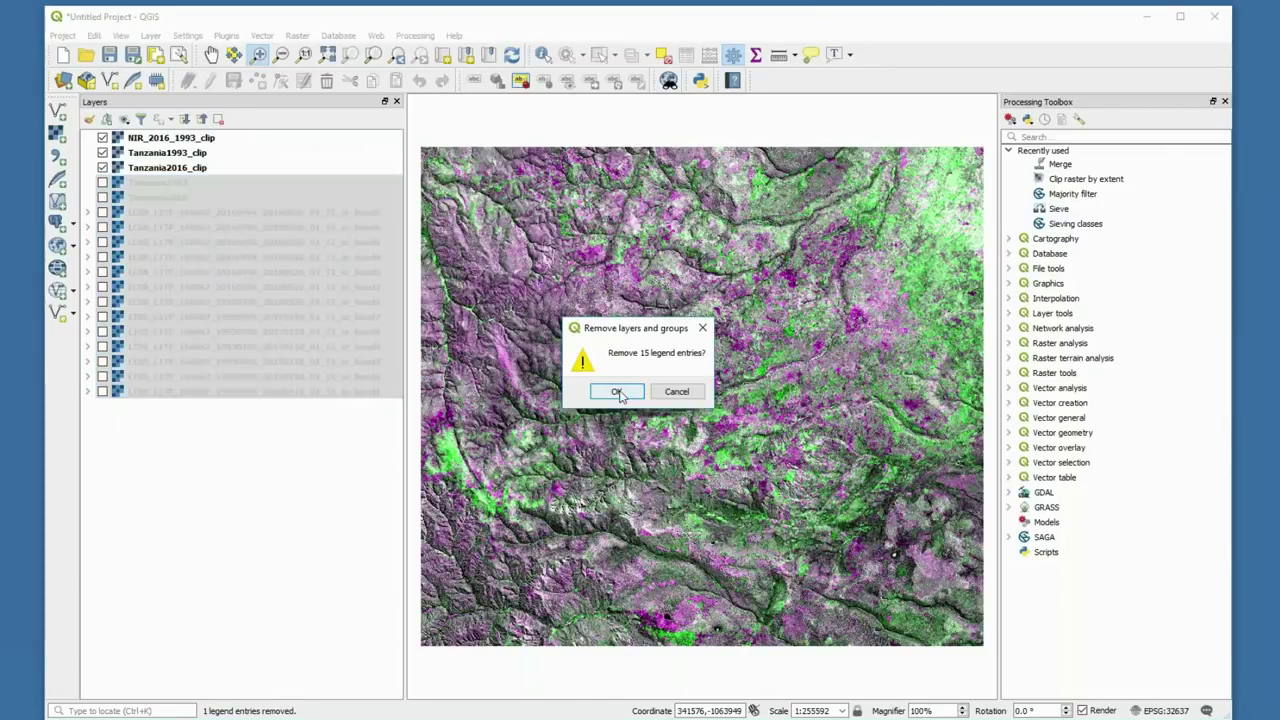
pyautogui.click(617, 391)
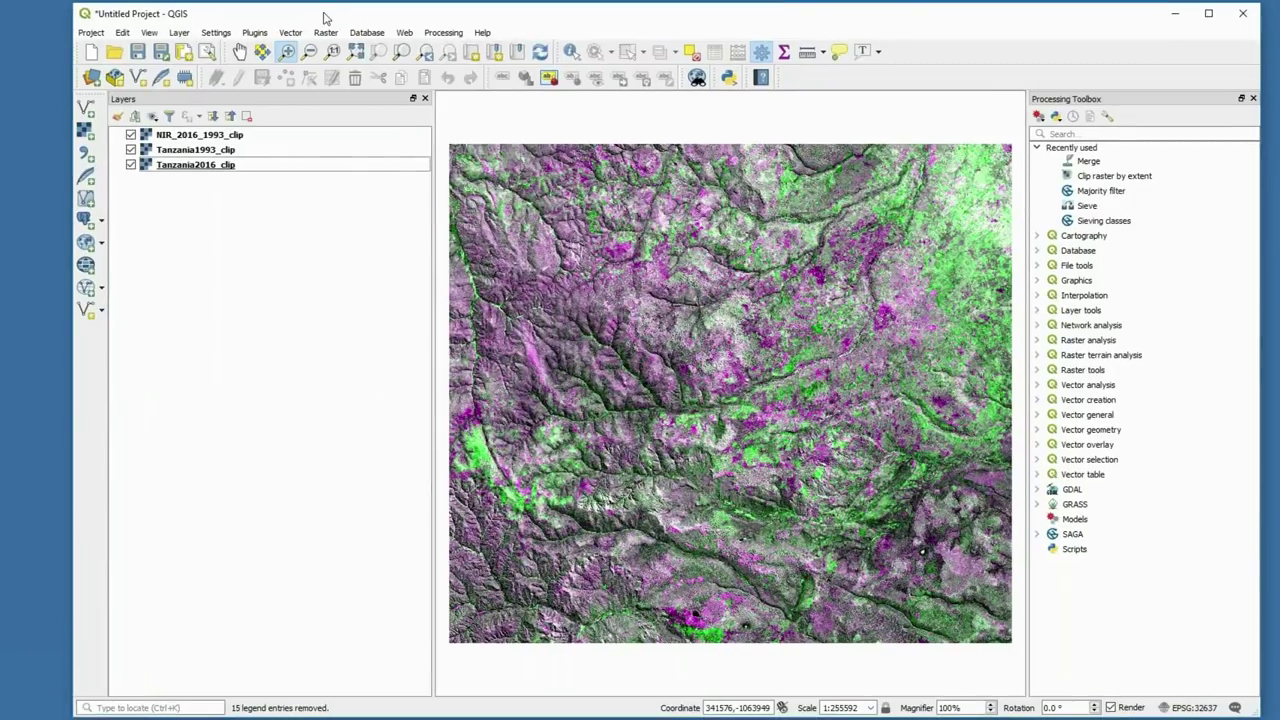
# Start a Save As, move the dialog aside to view the layers, then cancel it.
pyautogui.click(90, 33)
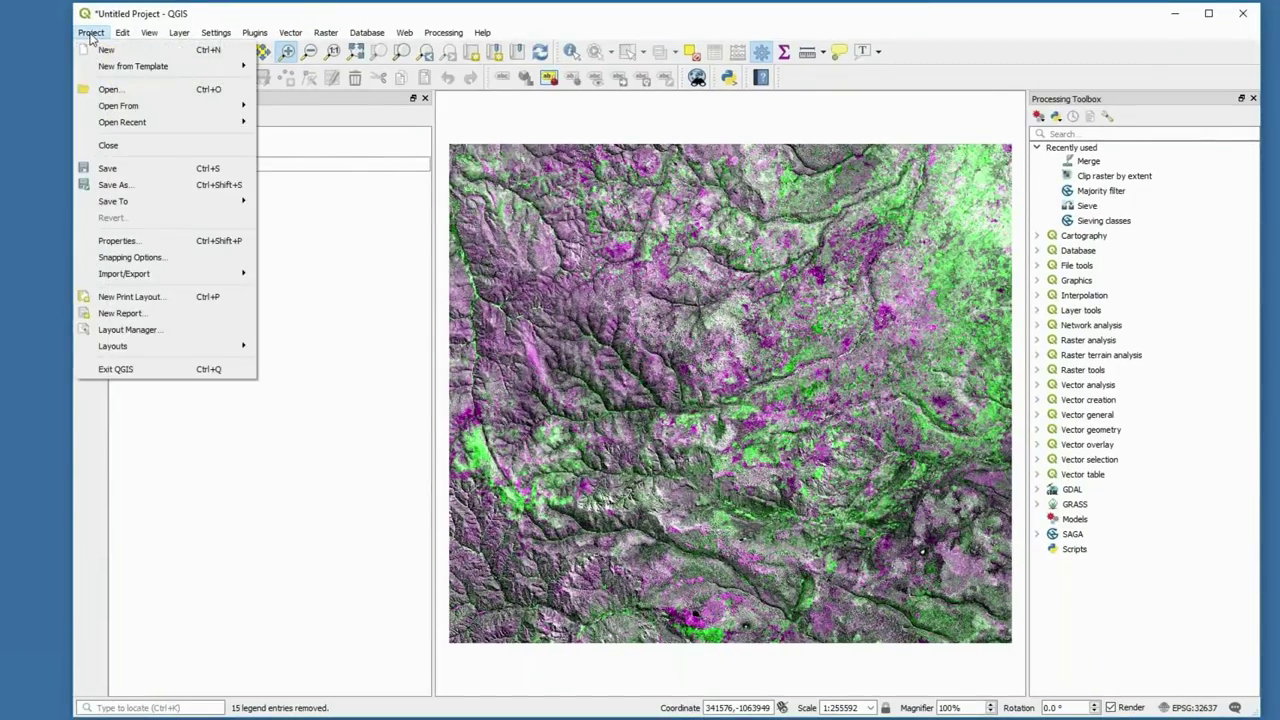
pyautogui.click(160, 193)
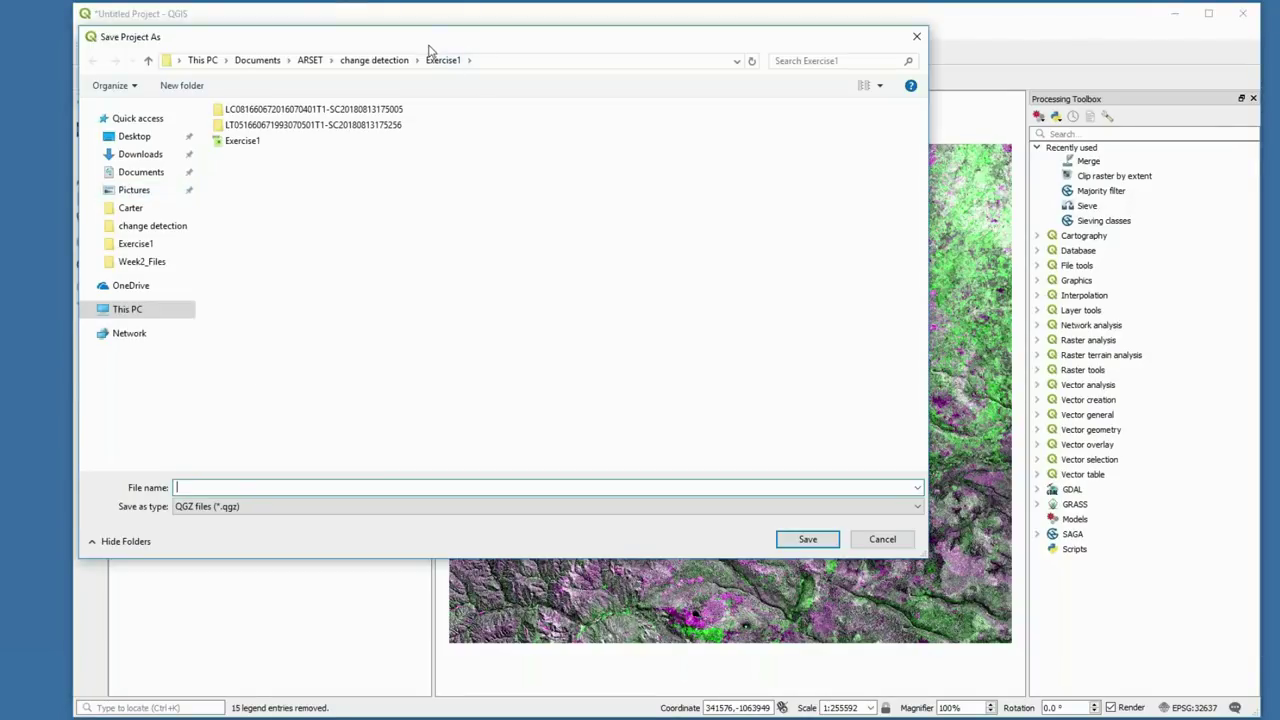
pyautogui.moveTo(430, 50); pyautogui.dragTo(707, 87)
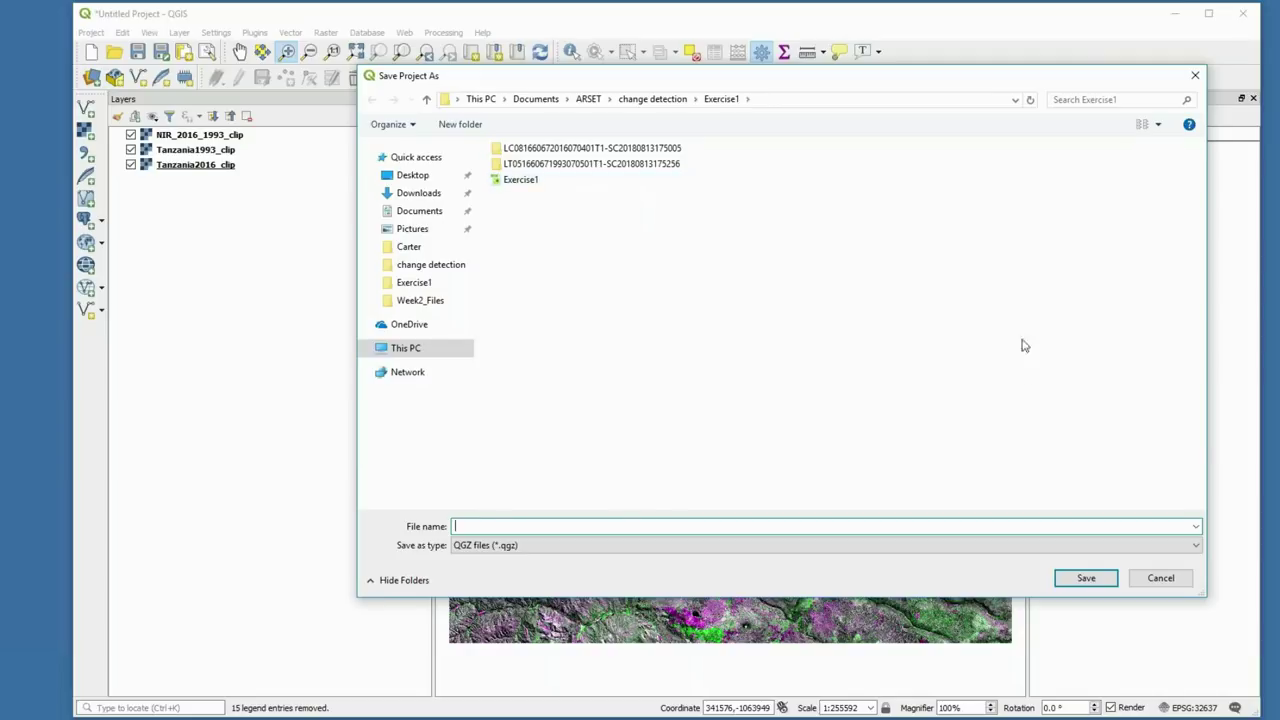
pyautogui.click(1162, 577)
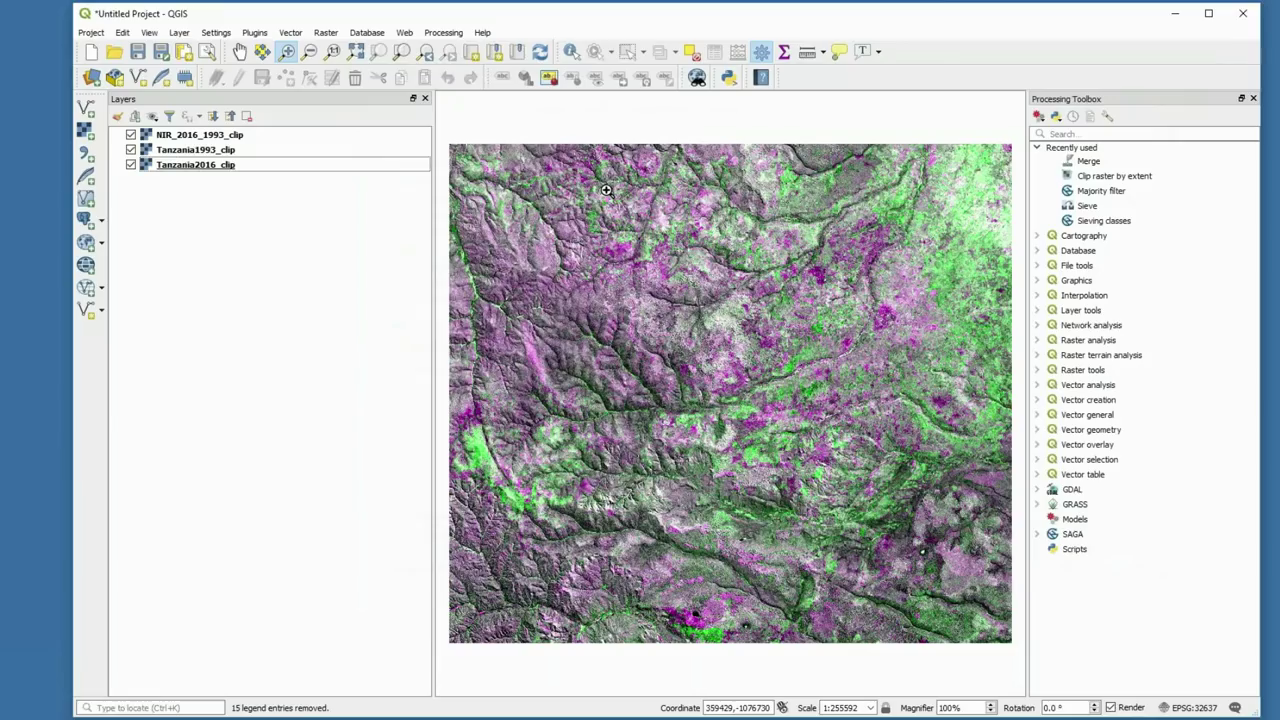
# Save the project over the existing Exercise1.qgz in the Exercise1 folder.
pyautogui.click(91, 33)
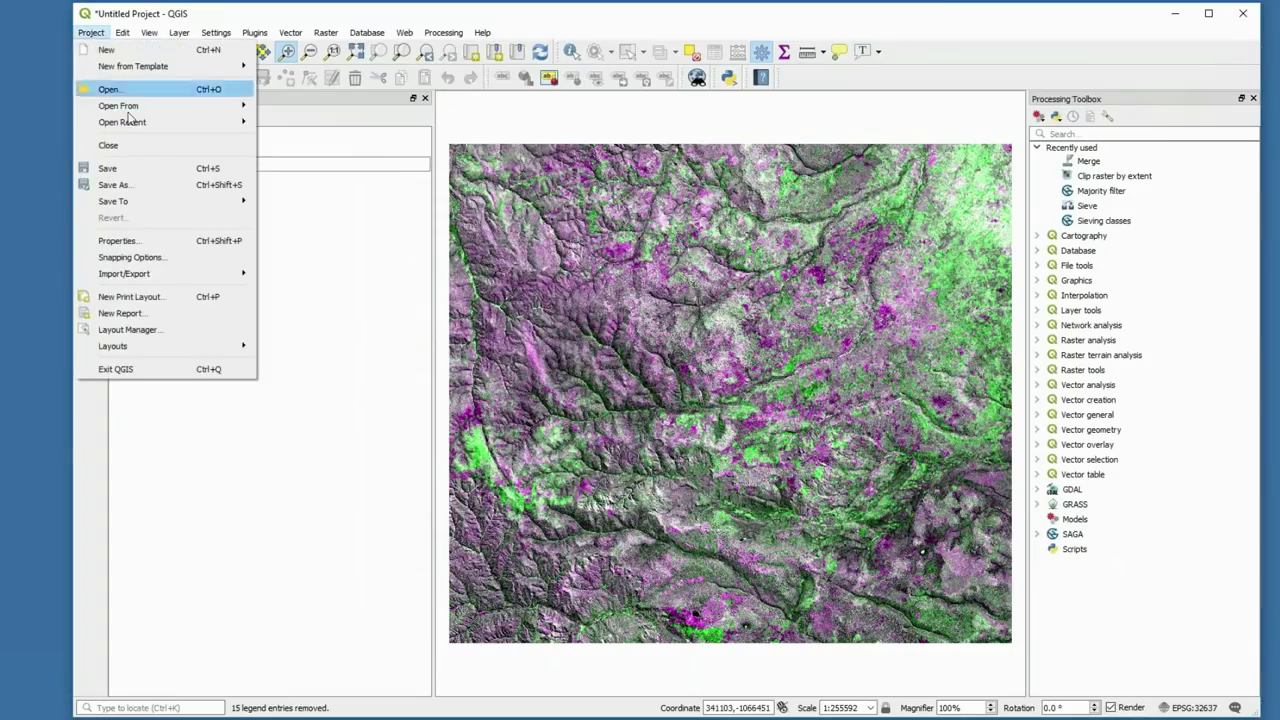
pyautogui.click(113, 185)
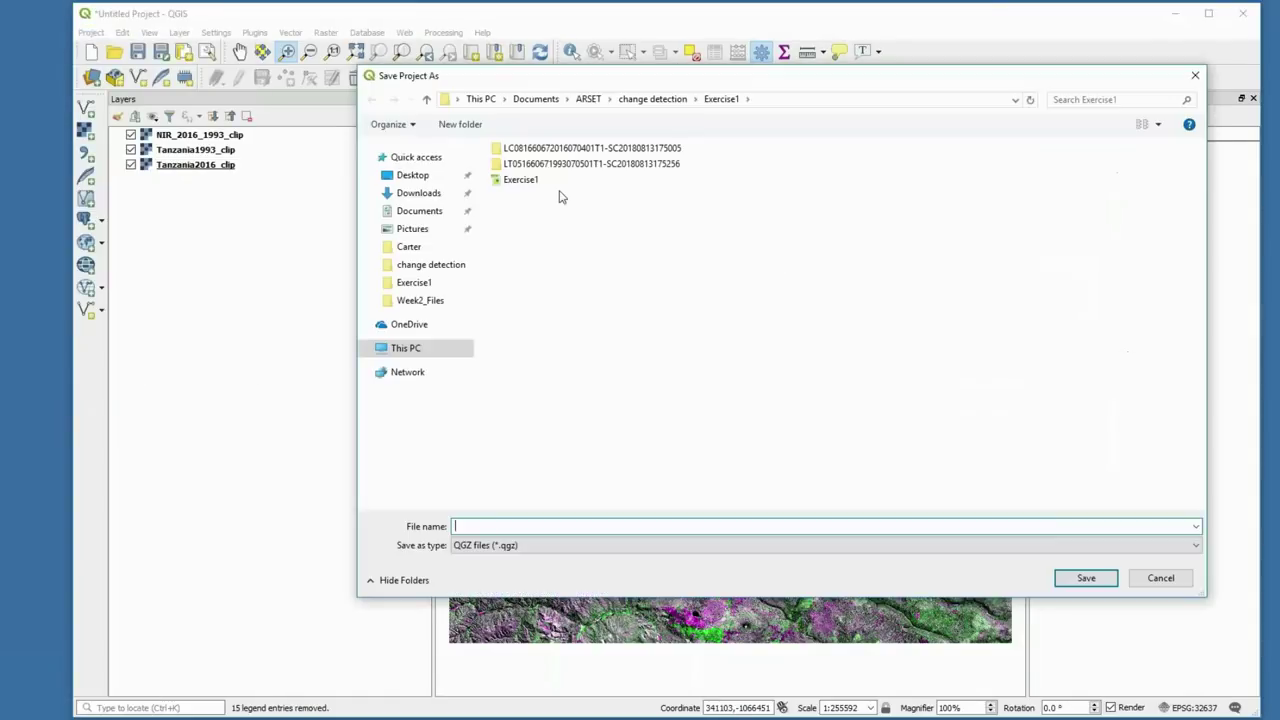
pyautogui.click(540, 180)
pyautogui.click(1086, 580)
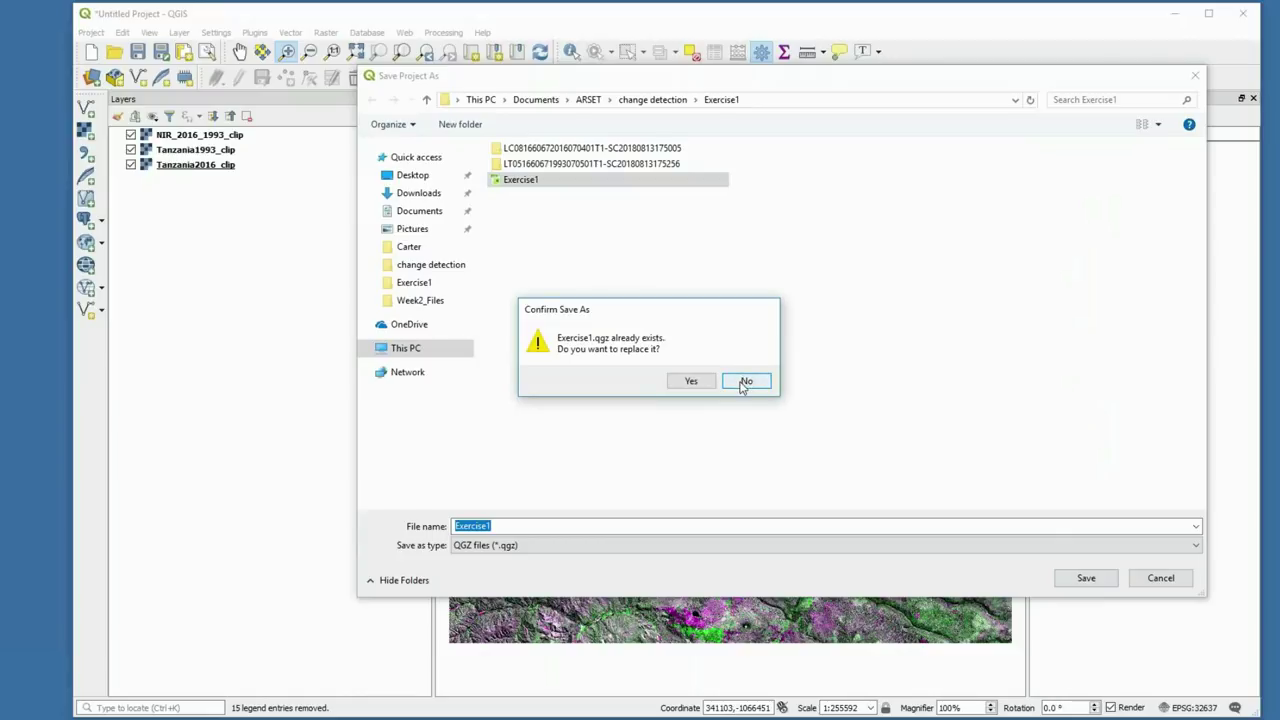
pyautogui.click(692, 382)
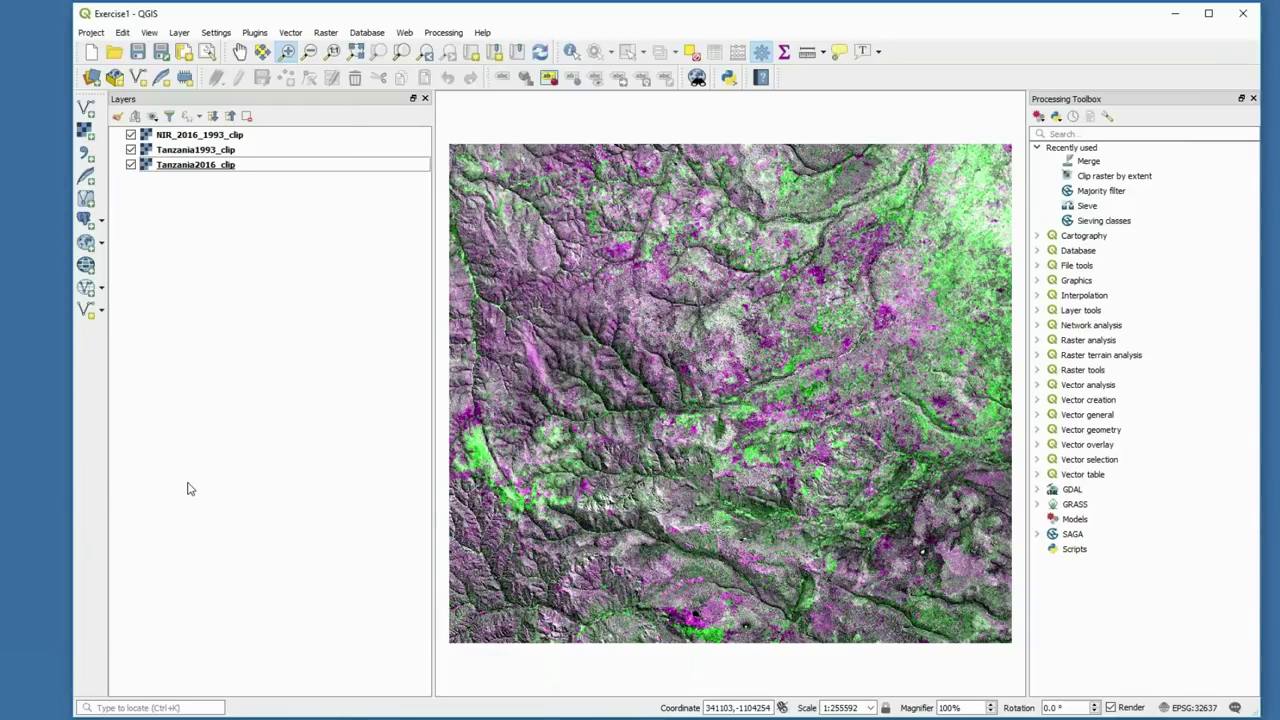
# Move NIR_2016_1993_clip below Tanzania2016_clip to the bottom of the layer list.
pyautogui.click(236, 138)
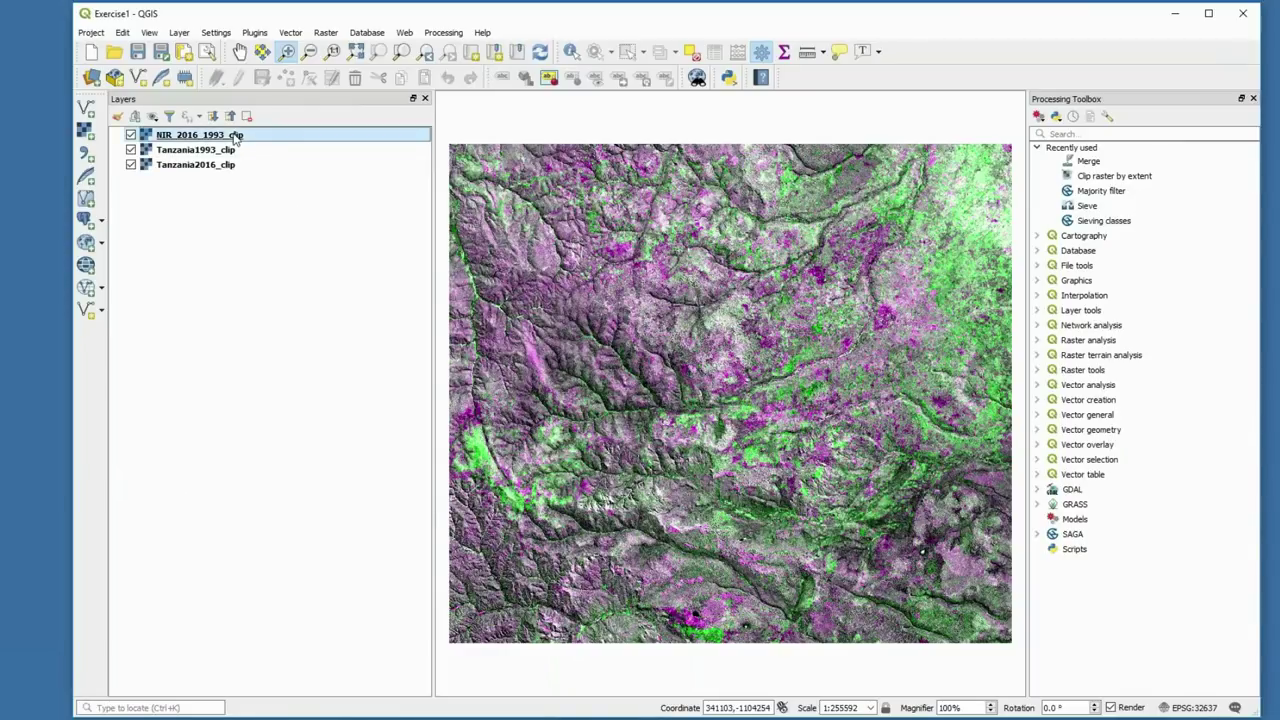
pyautogui.moveTo(236, 138); pyautogui.dragTo(232, 195)
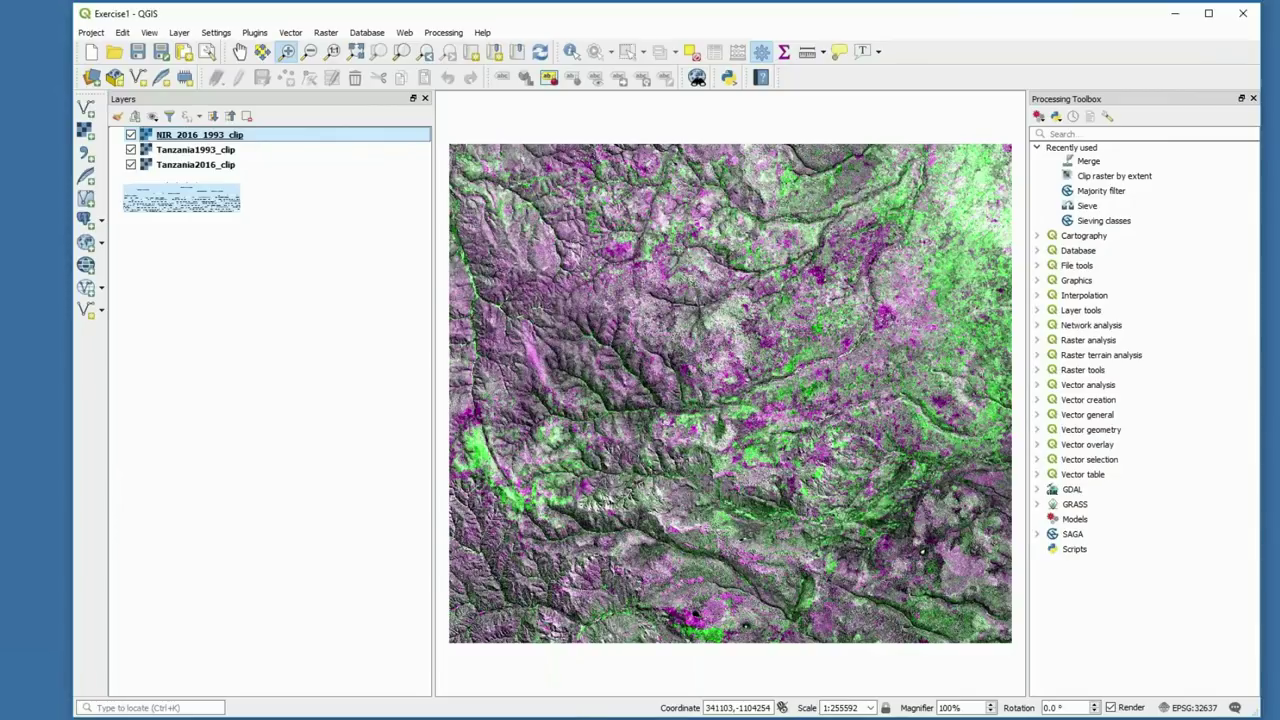
pyautogui.moveTo(232, 195); pyautogui.dragTo(304, 316)
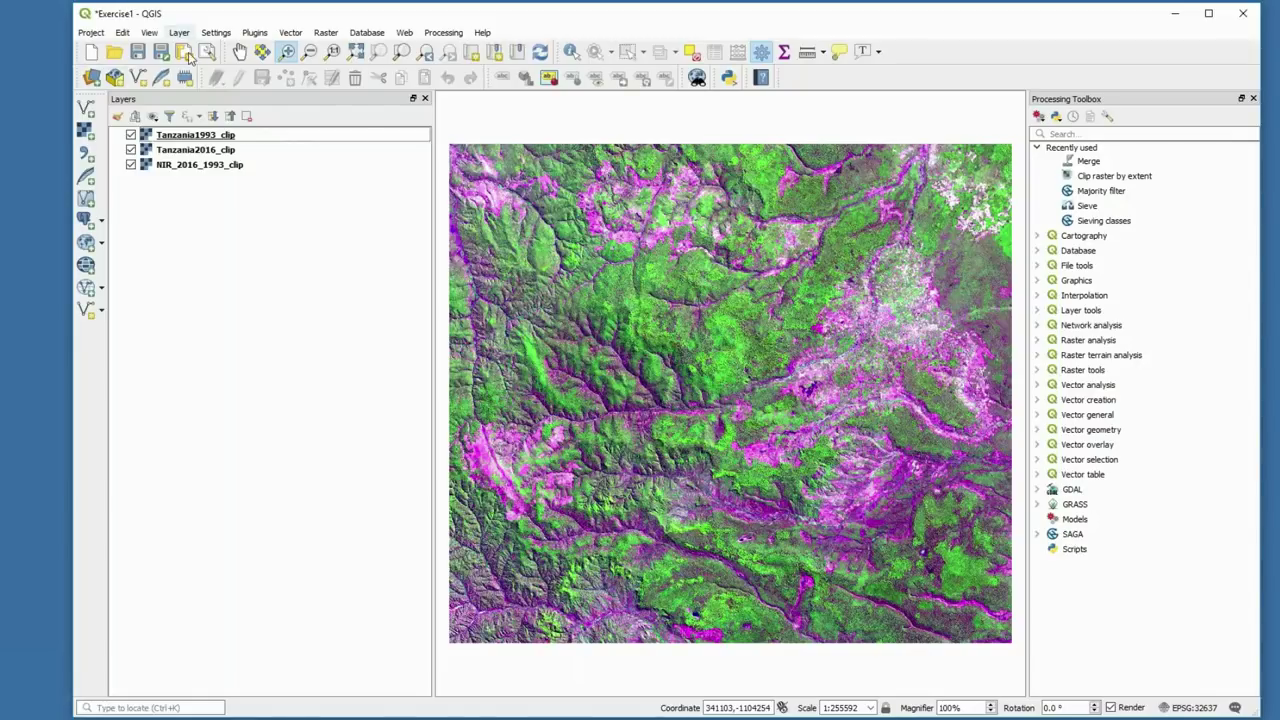
pyautogui.click(327, 35)
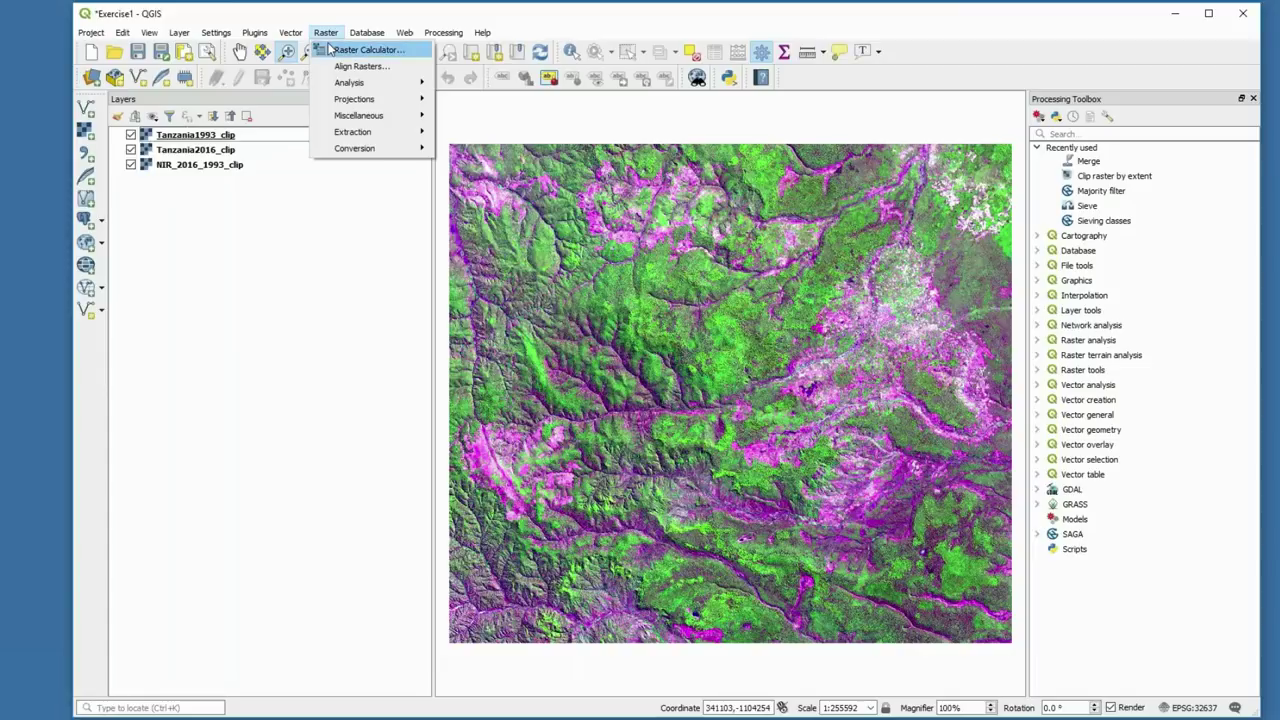
# In the Raster Calculator, build the expression ( "Tanzania1993_clip@4" - "Tanzania1993_clip@6" ) /.
pyautogui.click(360, 50)
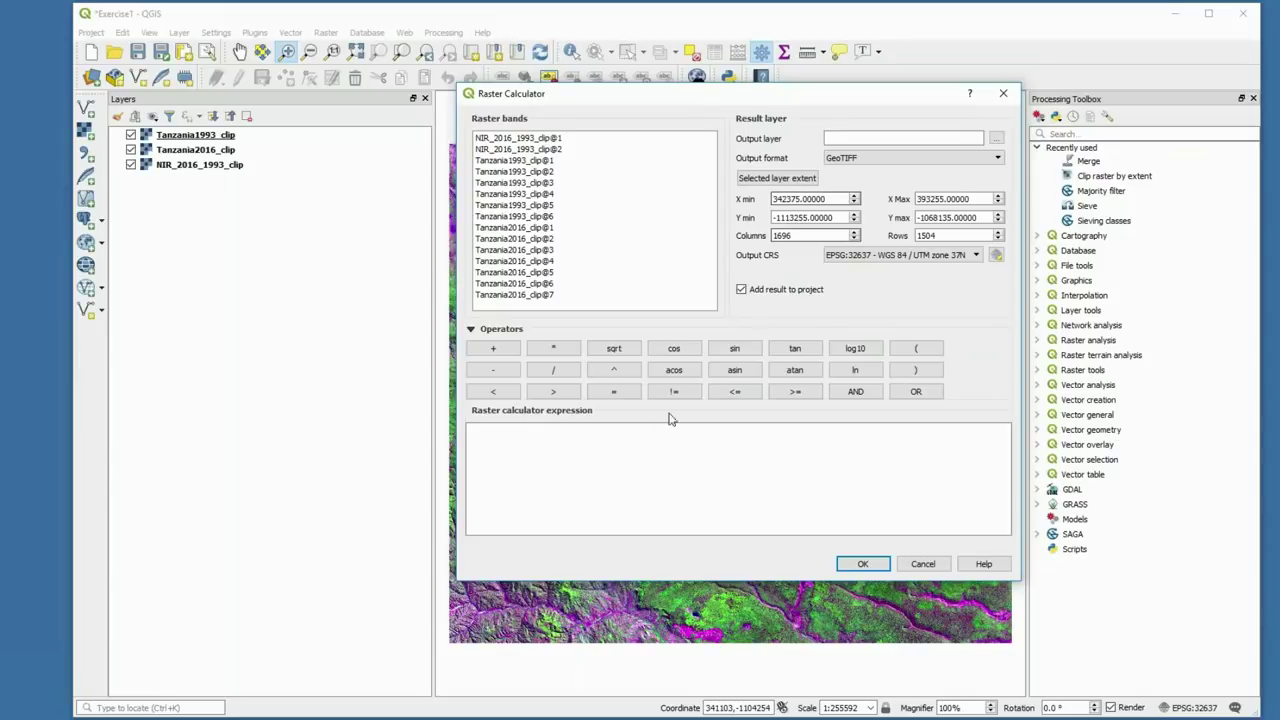
pyautogui.click(629, 455)
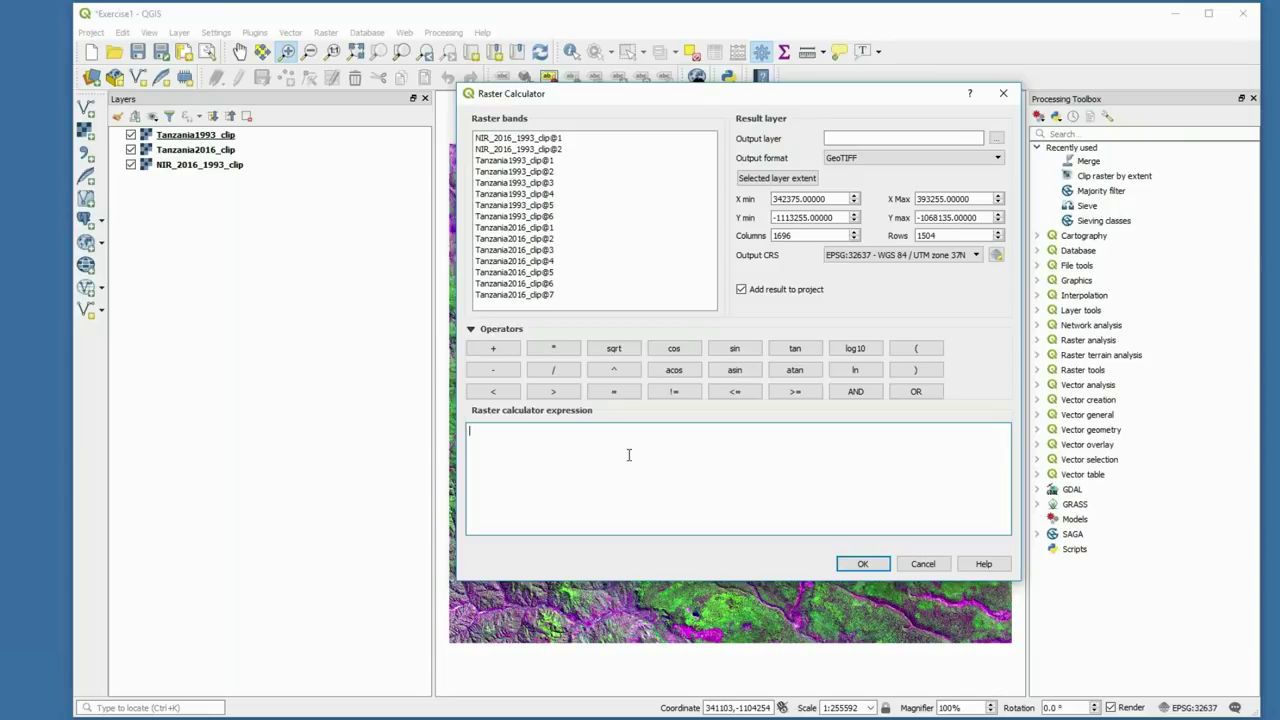
pyautogui.click(920, 348)
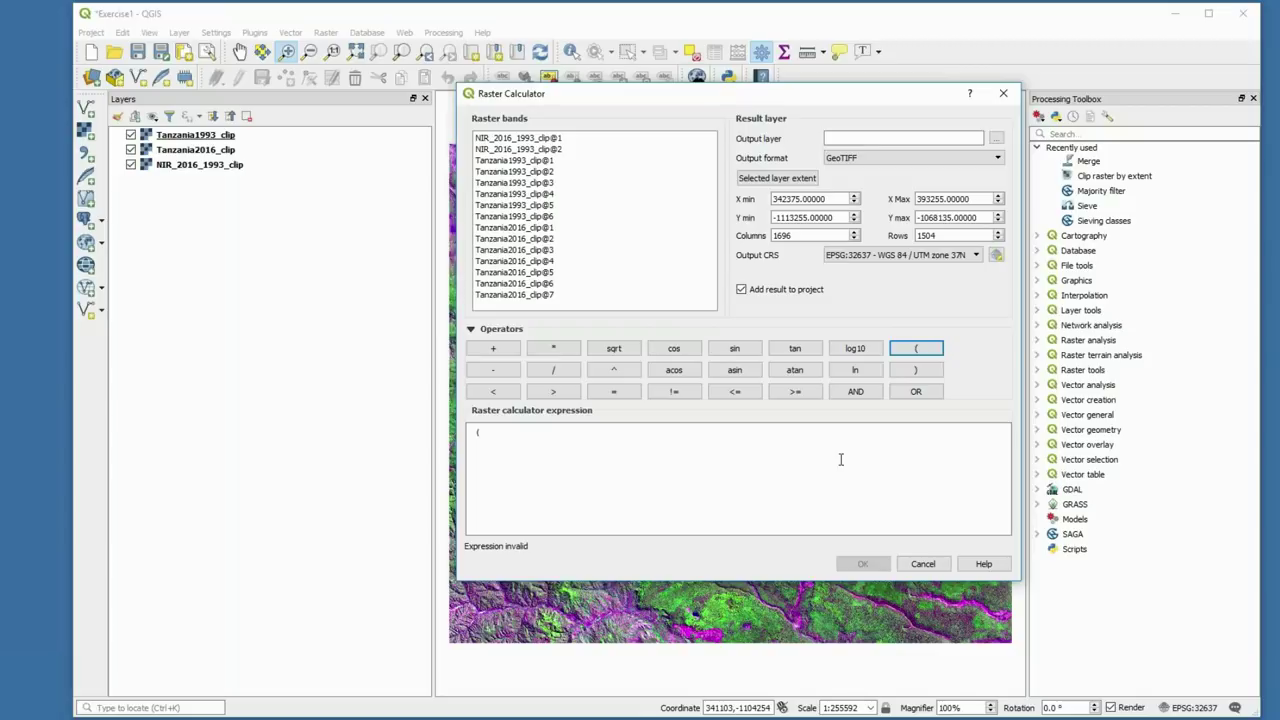
pyautogui.doubleClick(537, 195)
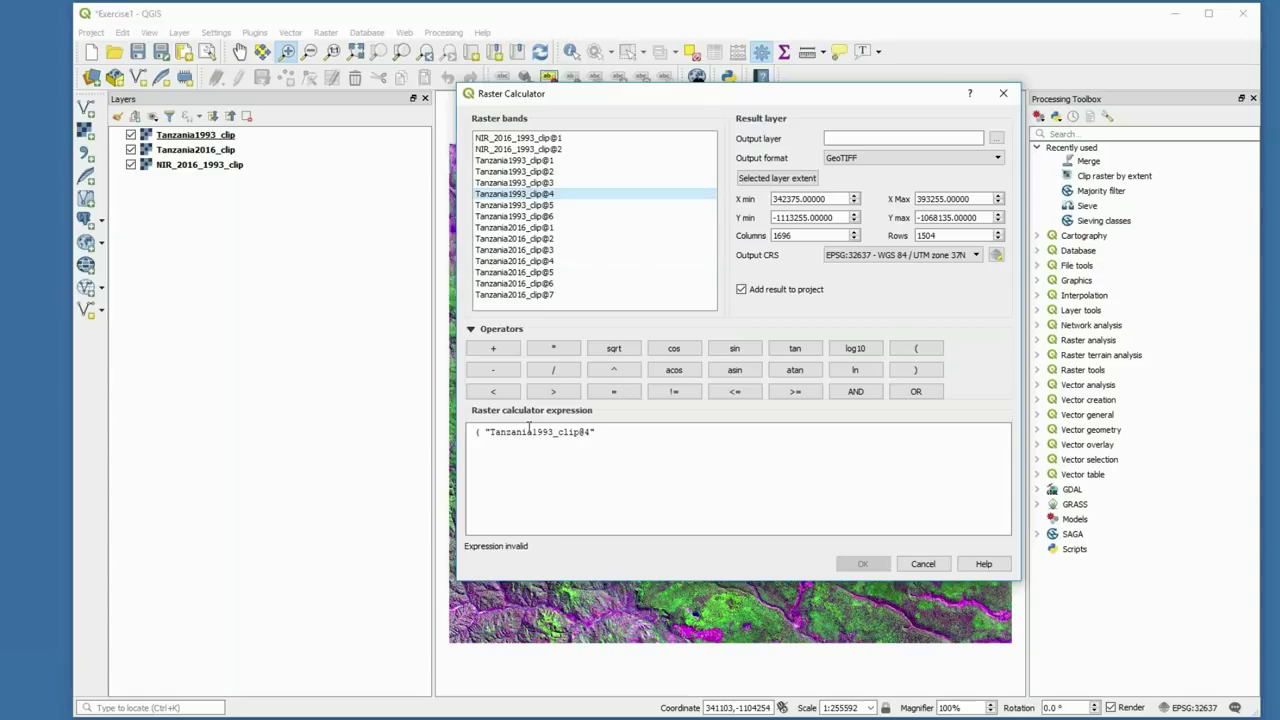
pyautogui.click(497, 370)
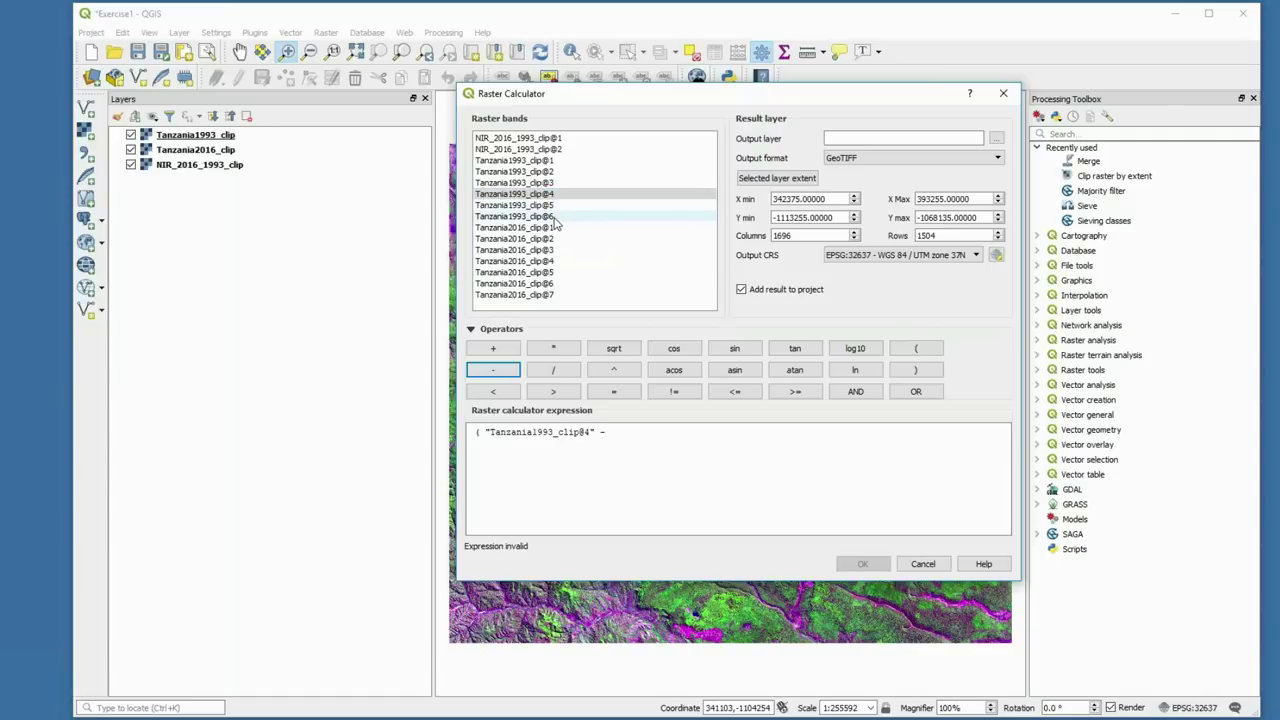
pyautogui.doubleClick(553, 217)
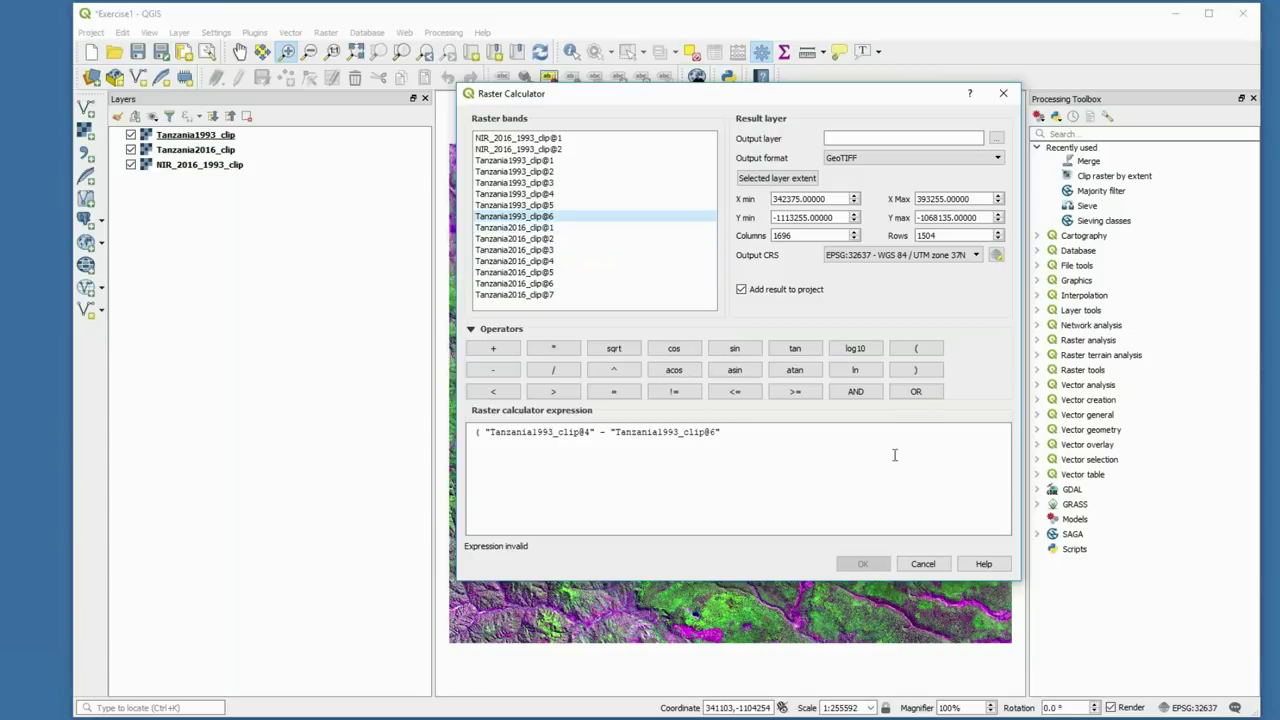
pyautogui.click(915, 370)
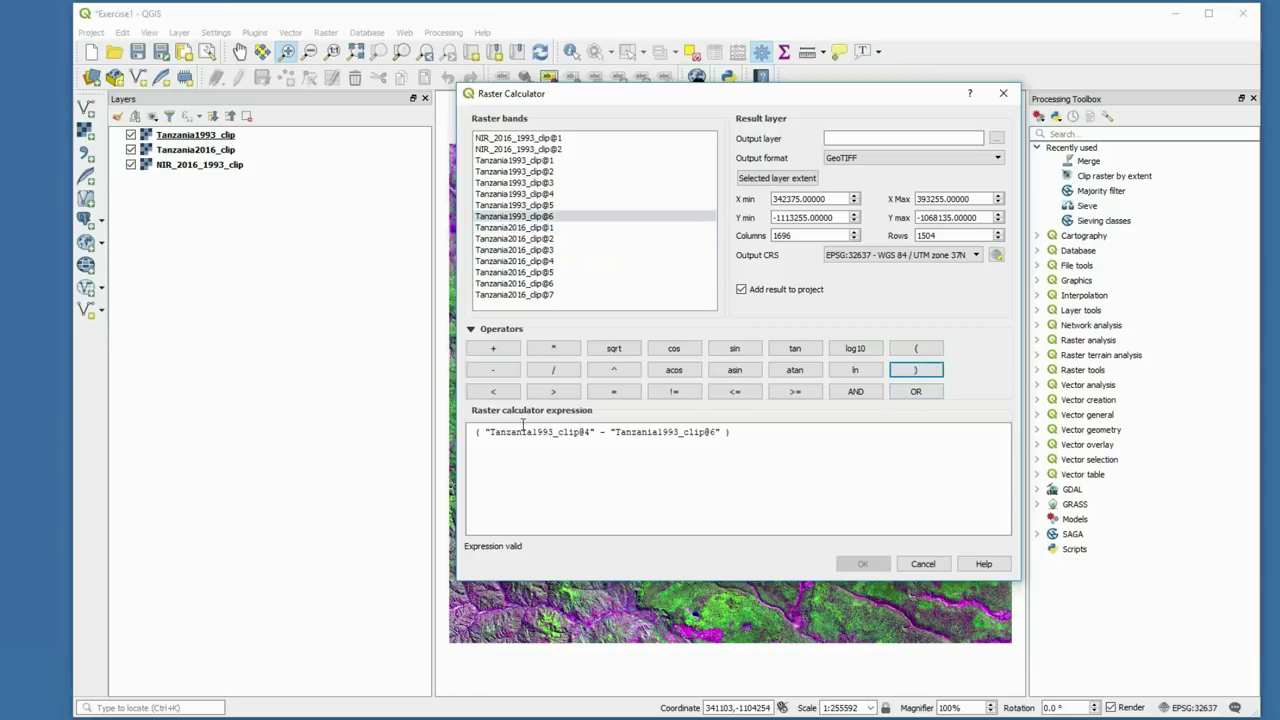
pyautogui.click(553, 371)
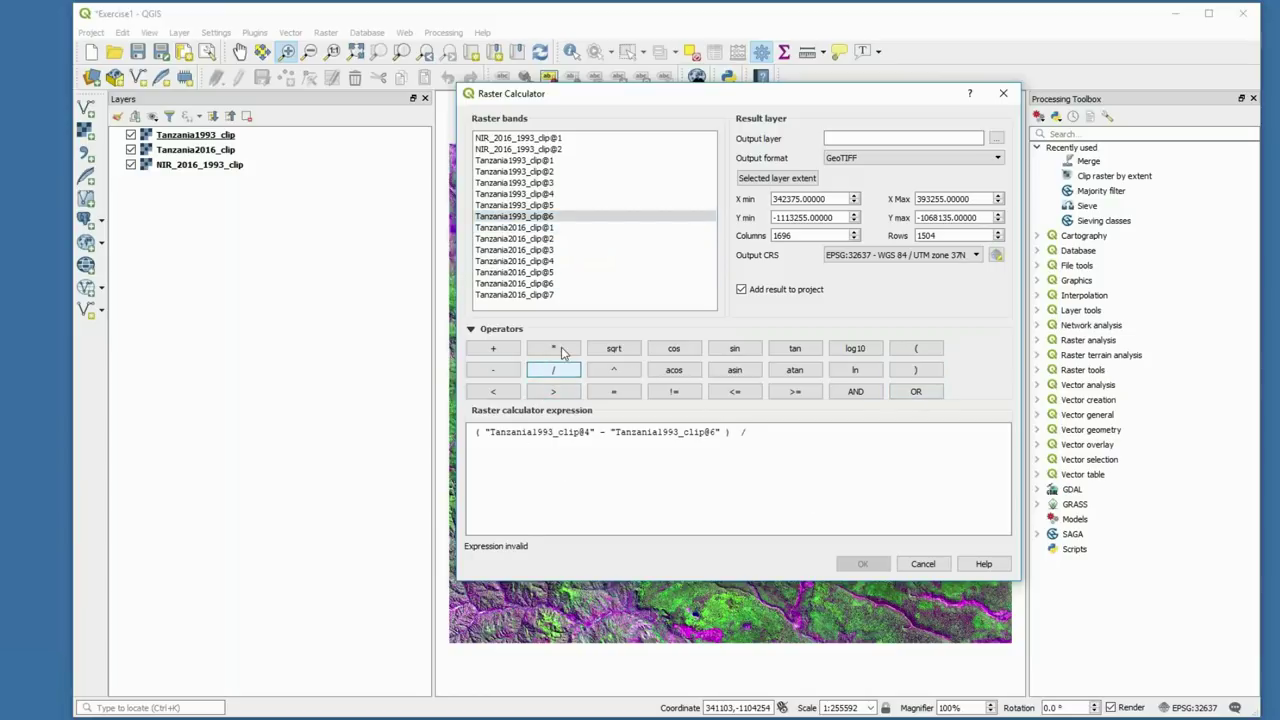
# Finish the denominator ( "Tanzania1993_clip@4" + "Tanzania1993_clip@6" ) and choose the output file location.
pyautogui.doubleClick(527, 195)
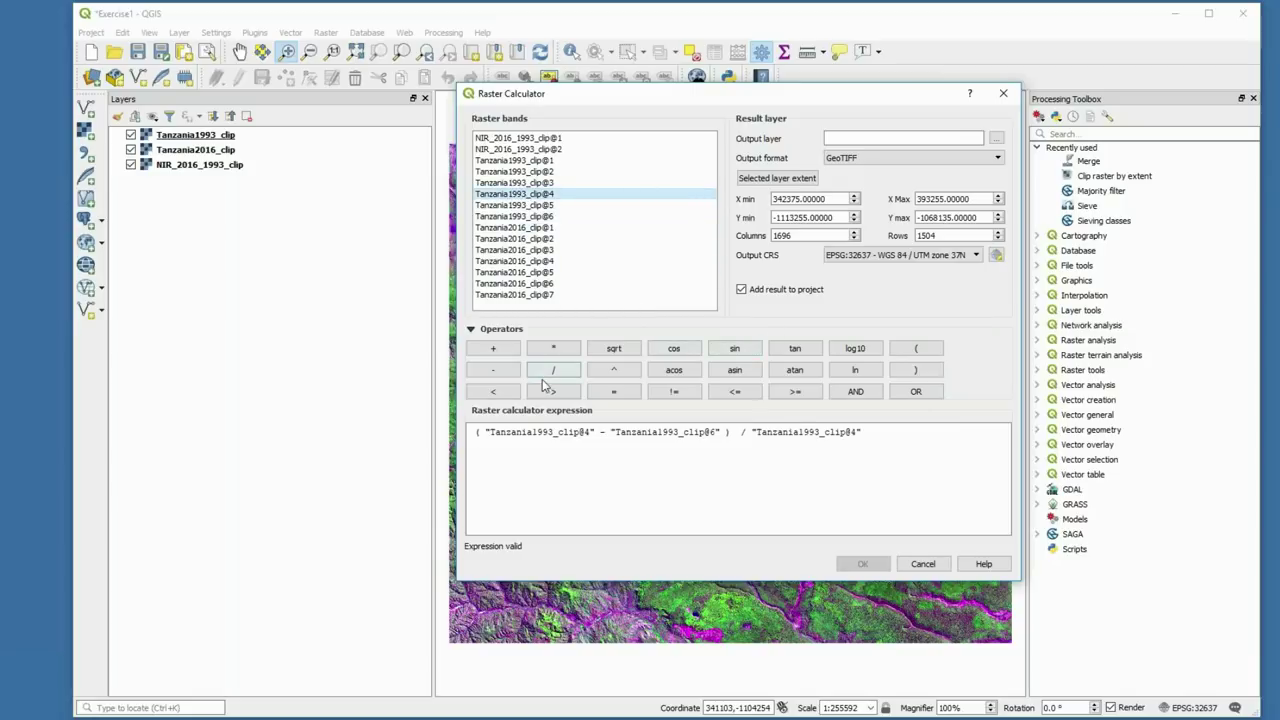
pyautogui.click(501, 350)
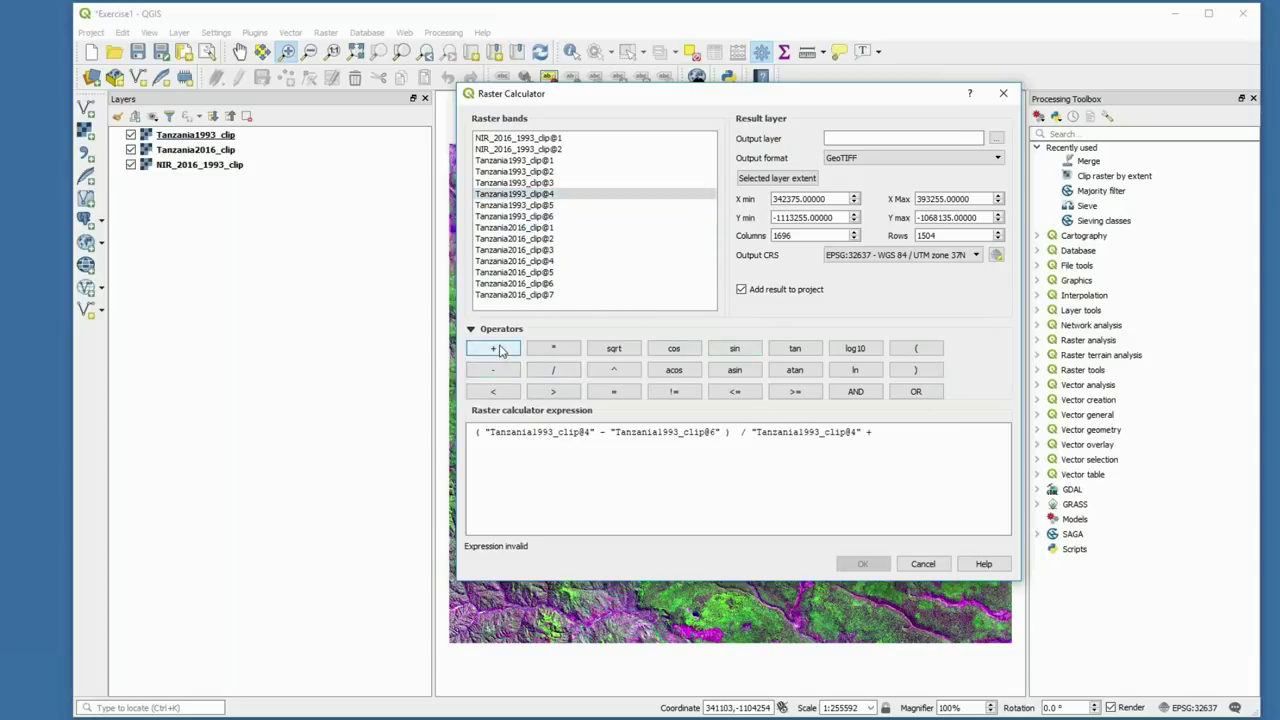
pyautogui.doubleClick(543, 217)
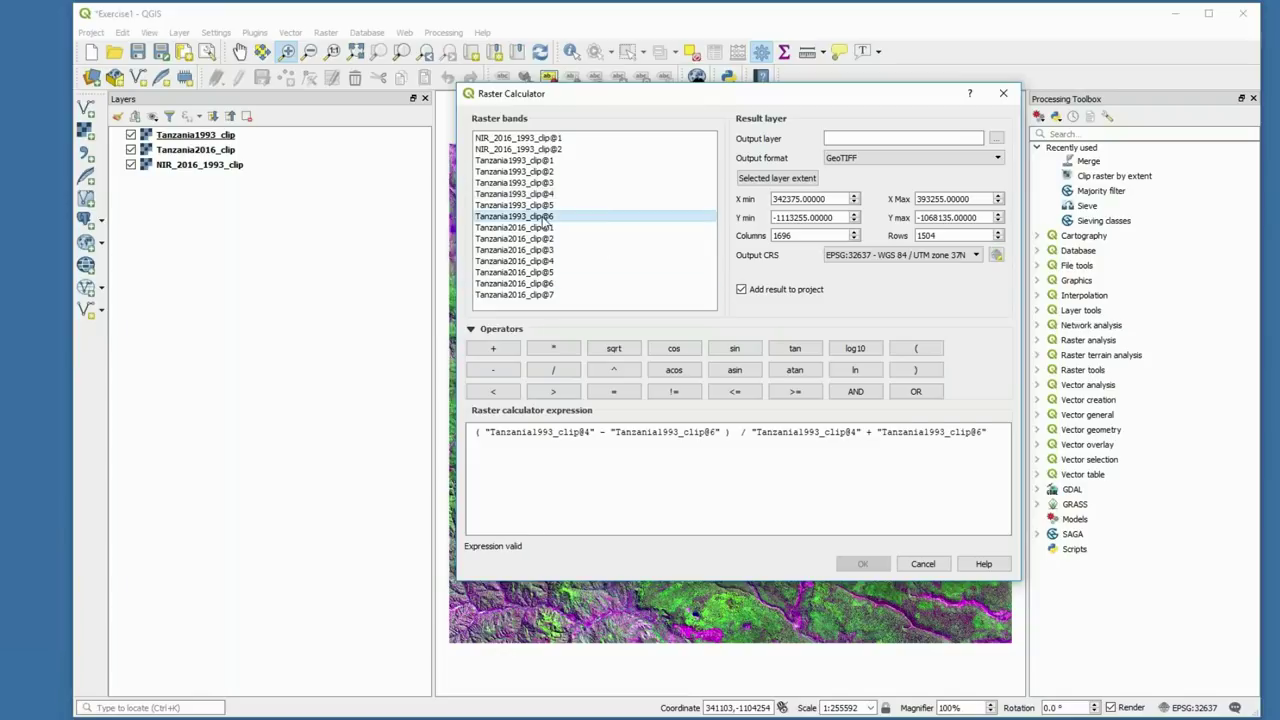
pyautogui.click(748, 432)
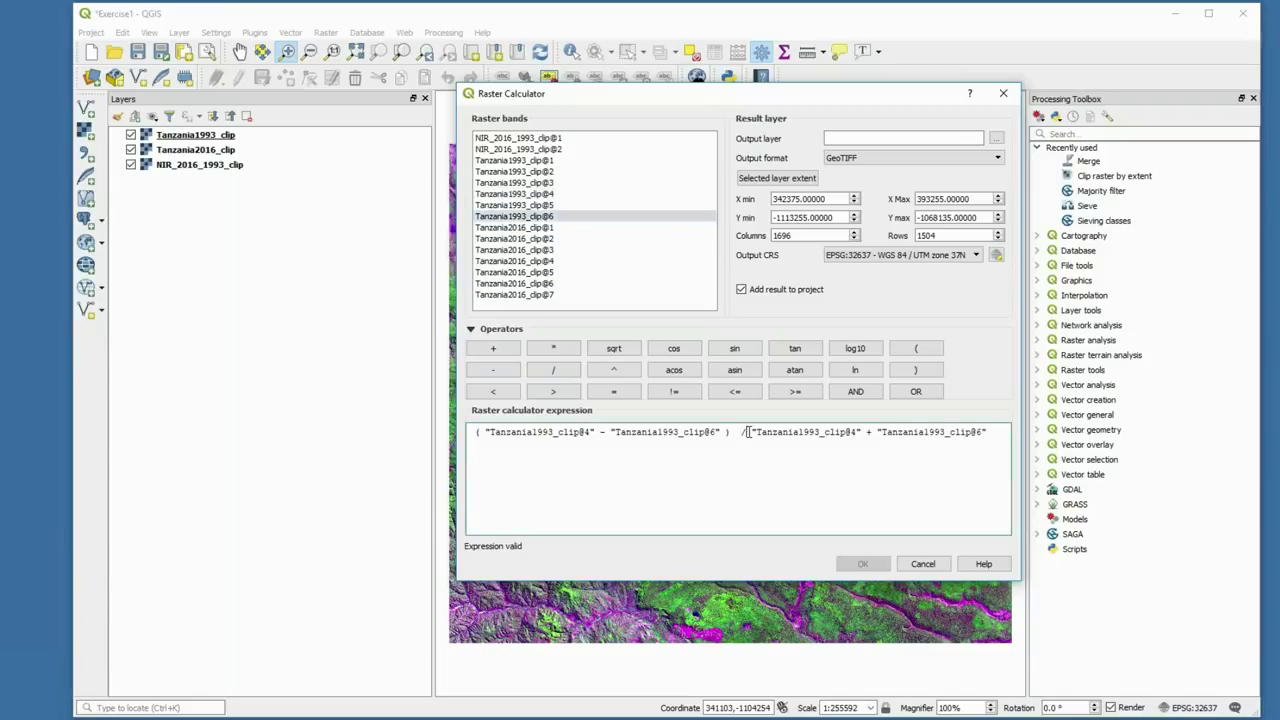
pyautogui.click(912, 350)
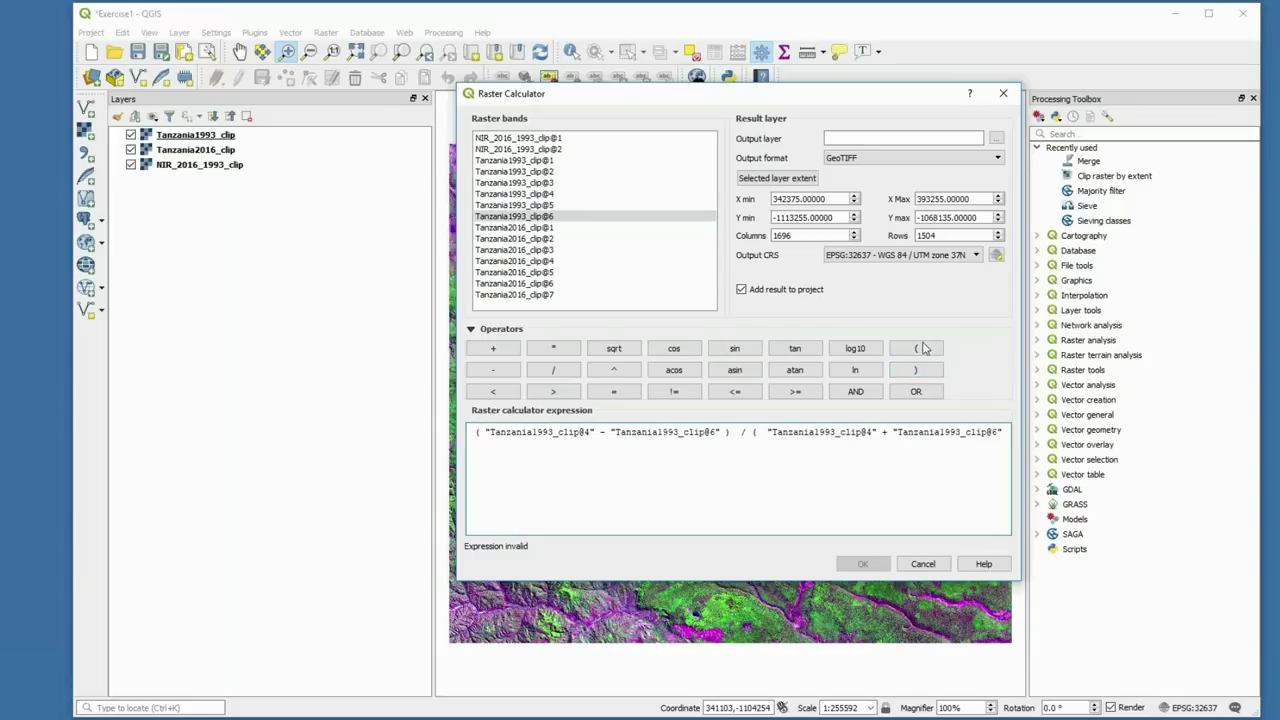
pyautogui.click(912, 370)
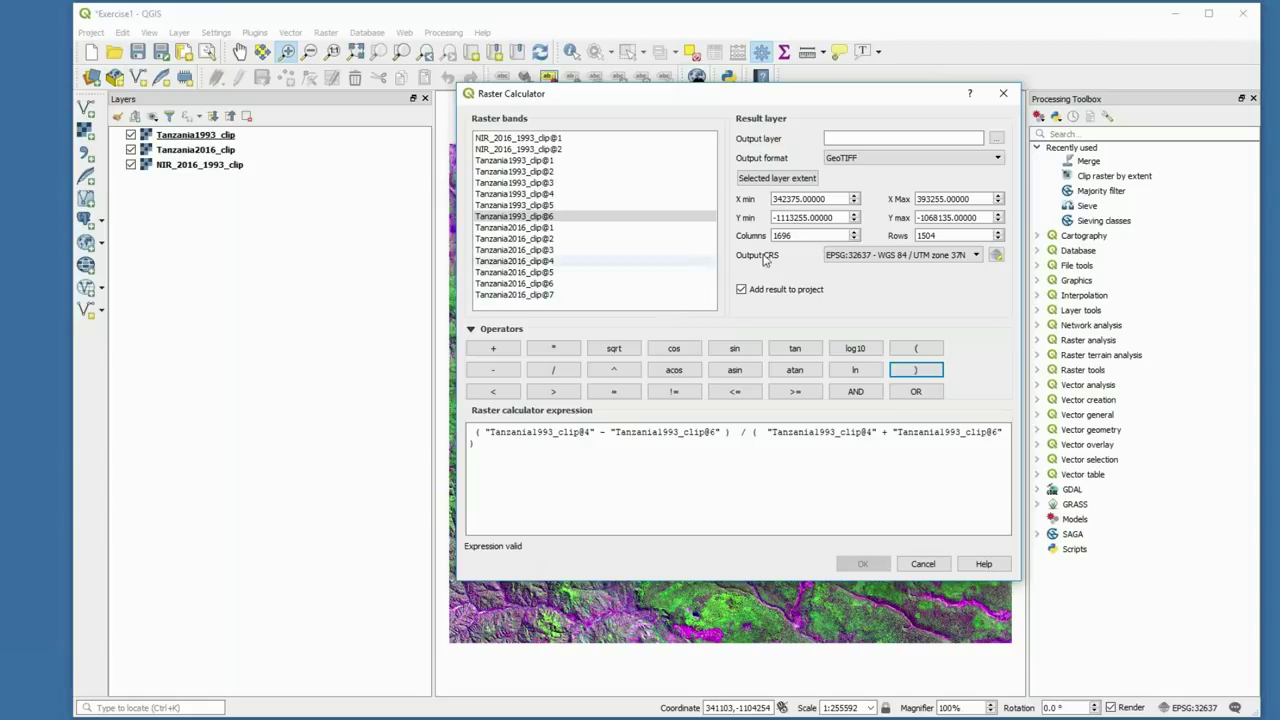
pyautogui.click(995, 137)
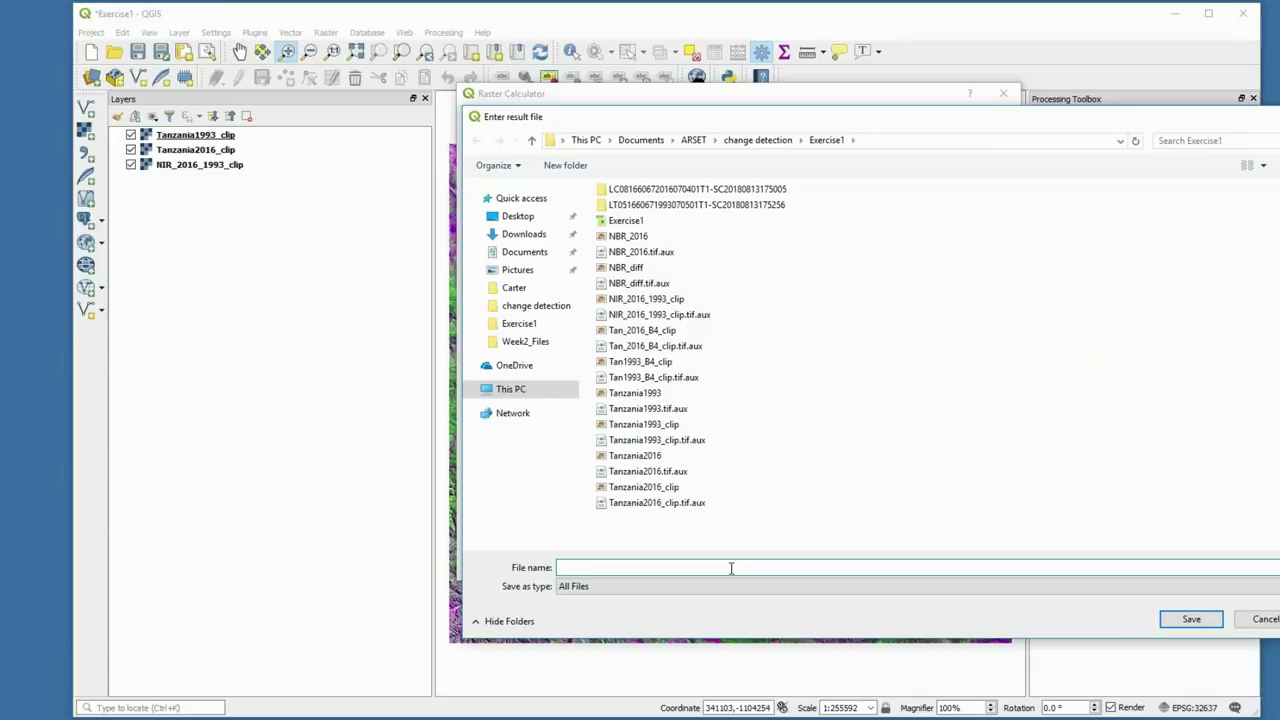
# Save the output as NBR_1993.tif and run the calculation.
pyautogui.write('NB')
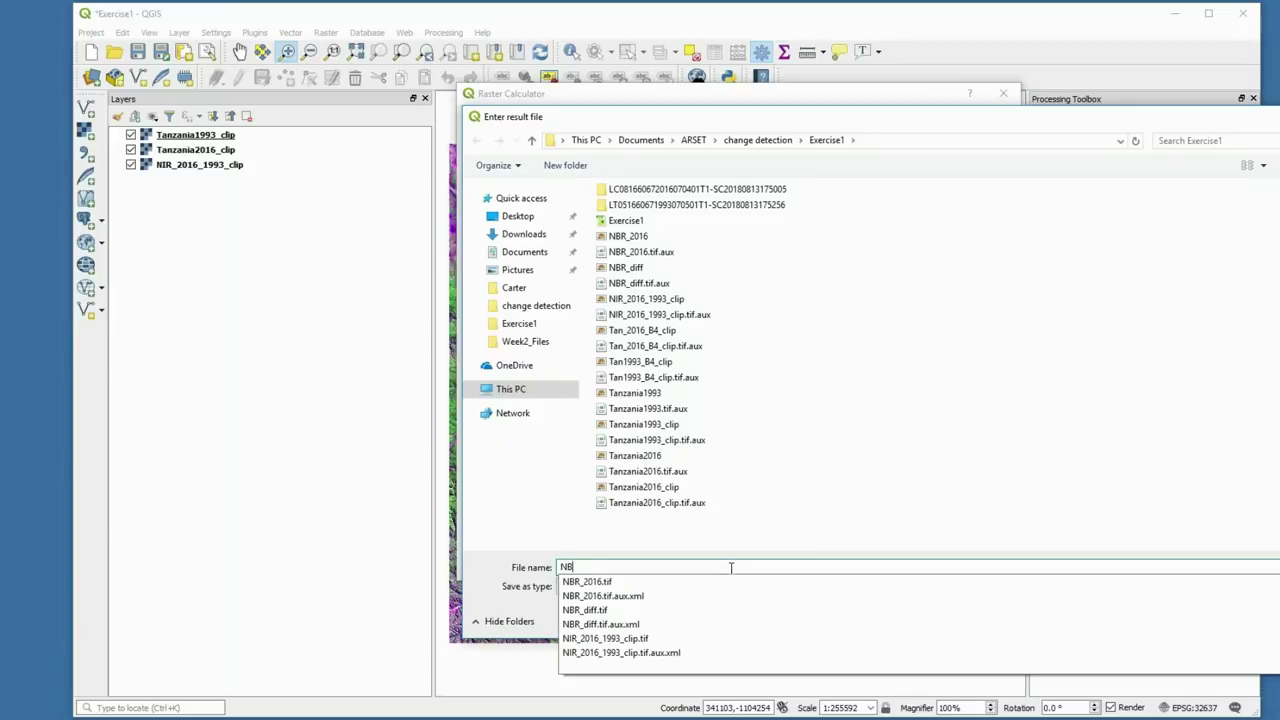
pyautogui.write('R_1993')
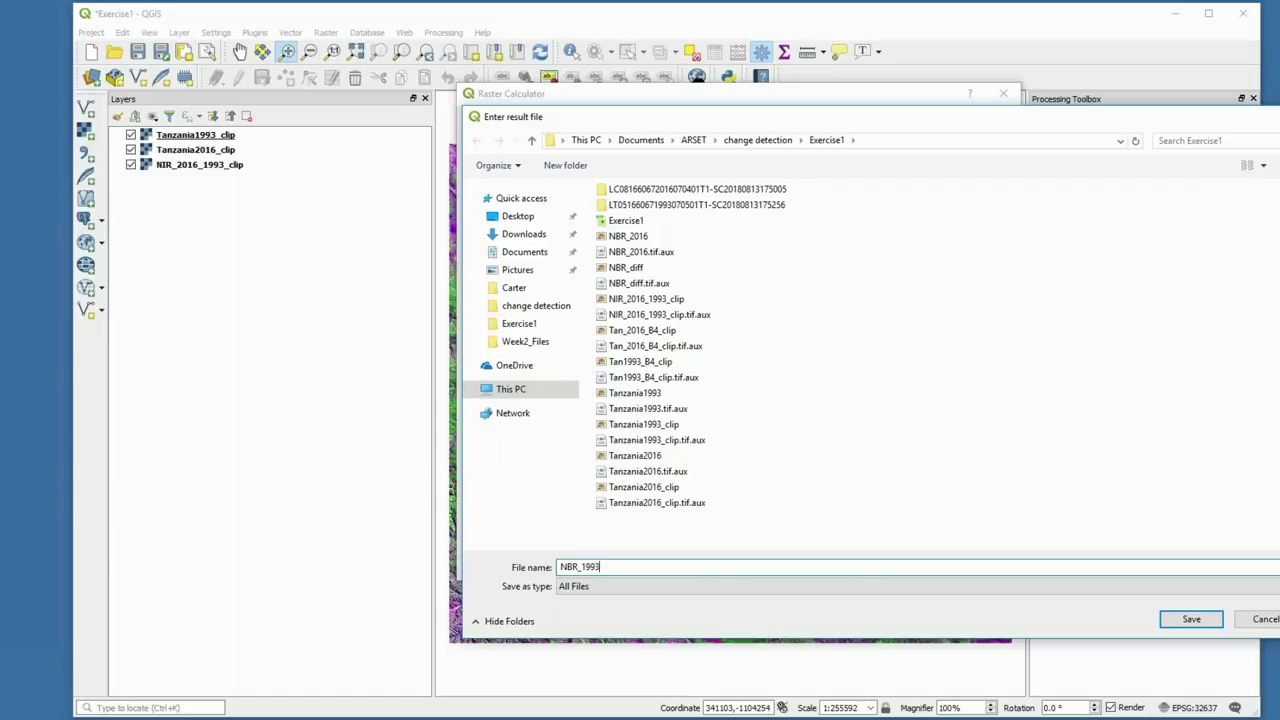
pyautogui.write('.tif')
pyautogui.click(1191, 620)
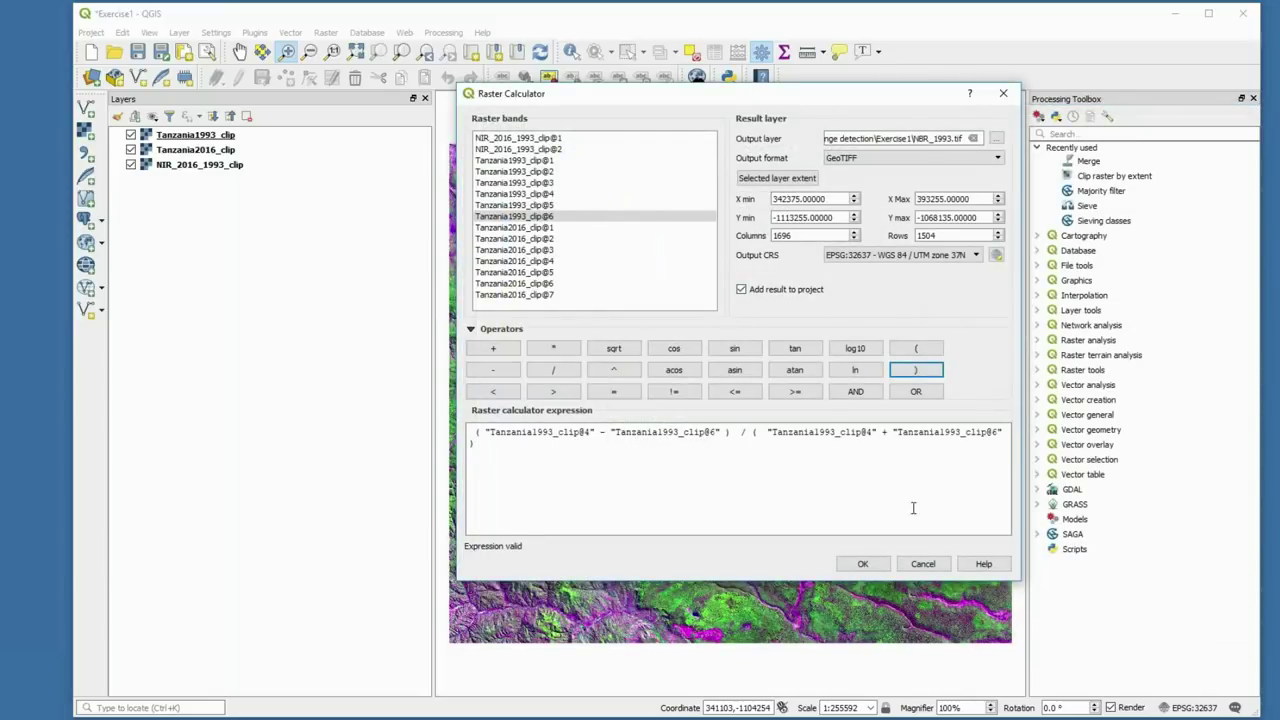
pyautogui.click(863, 565)
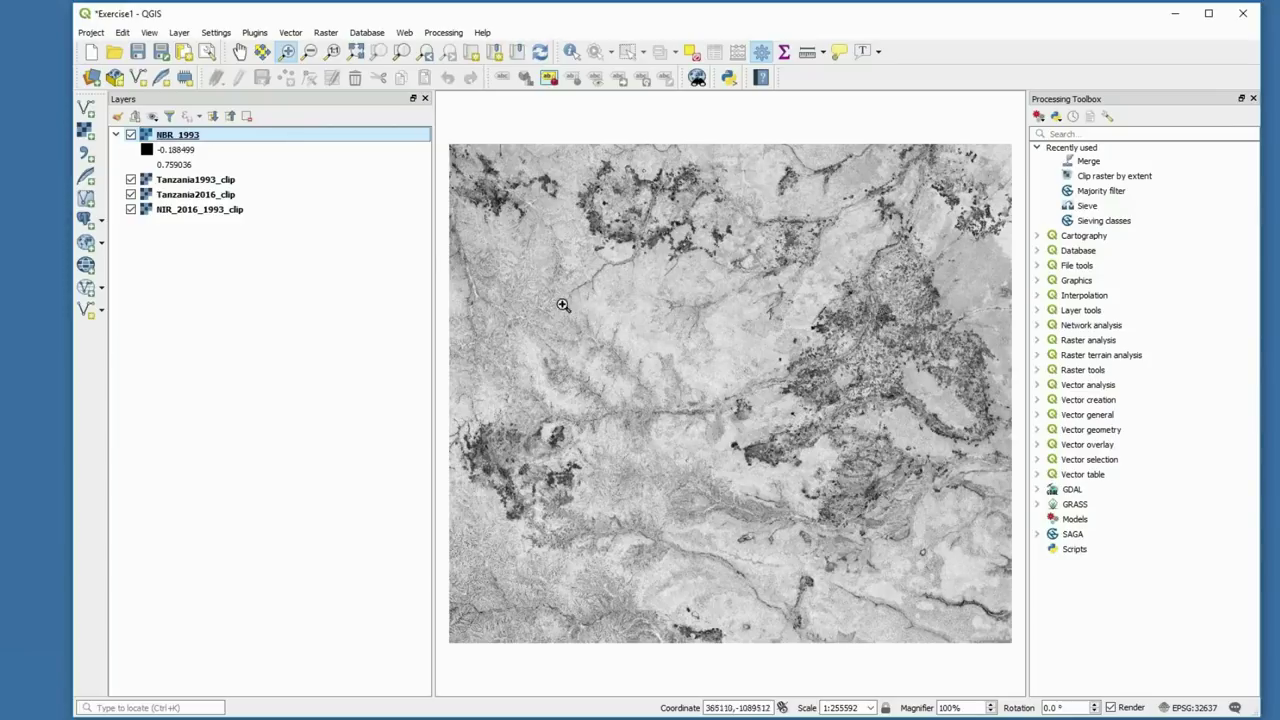
# Style NBR_1993 as singleband pseudocolor with the Spectral ramp, from -0.188 to 0.759.
pyautogui.rightClick(180, 137)
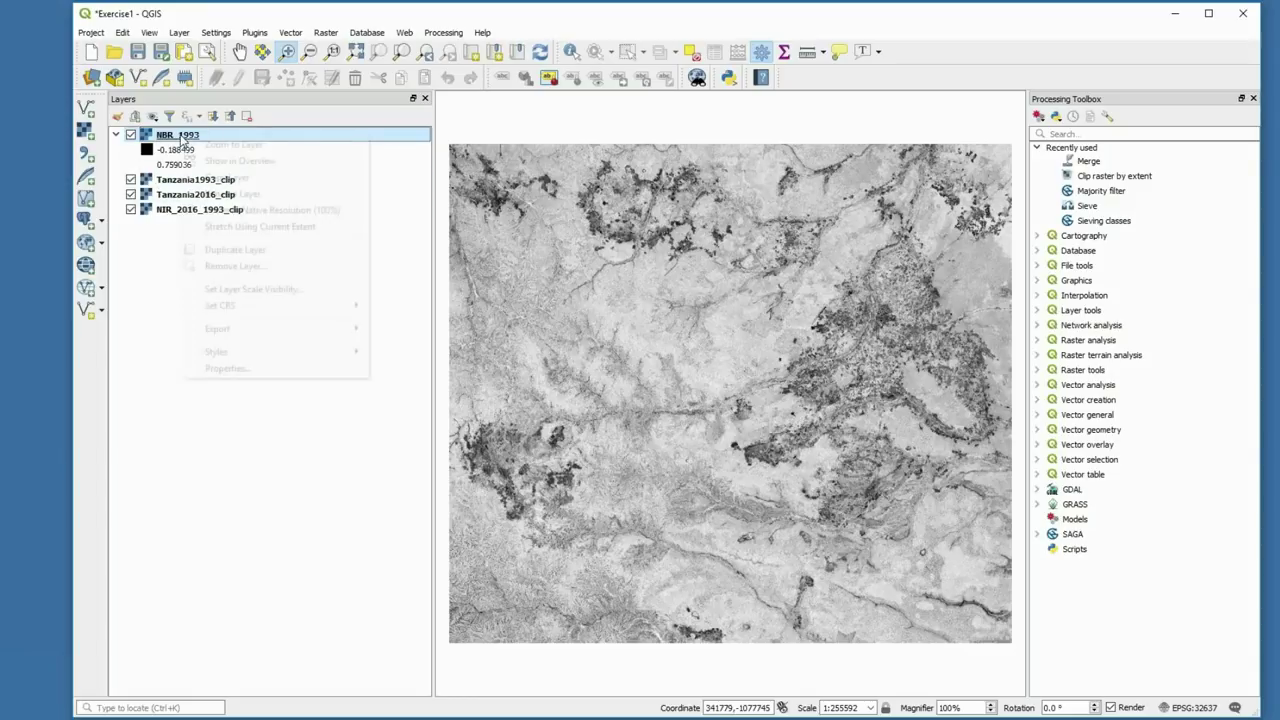
pyautogui.click(228, 368)
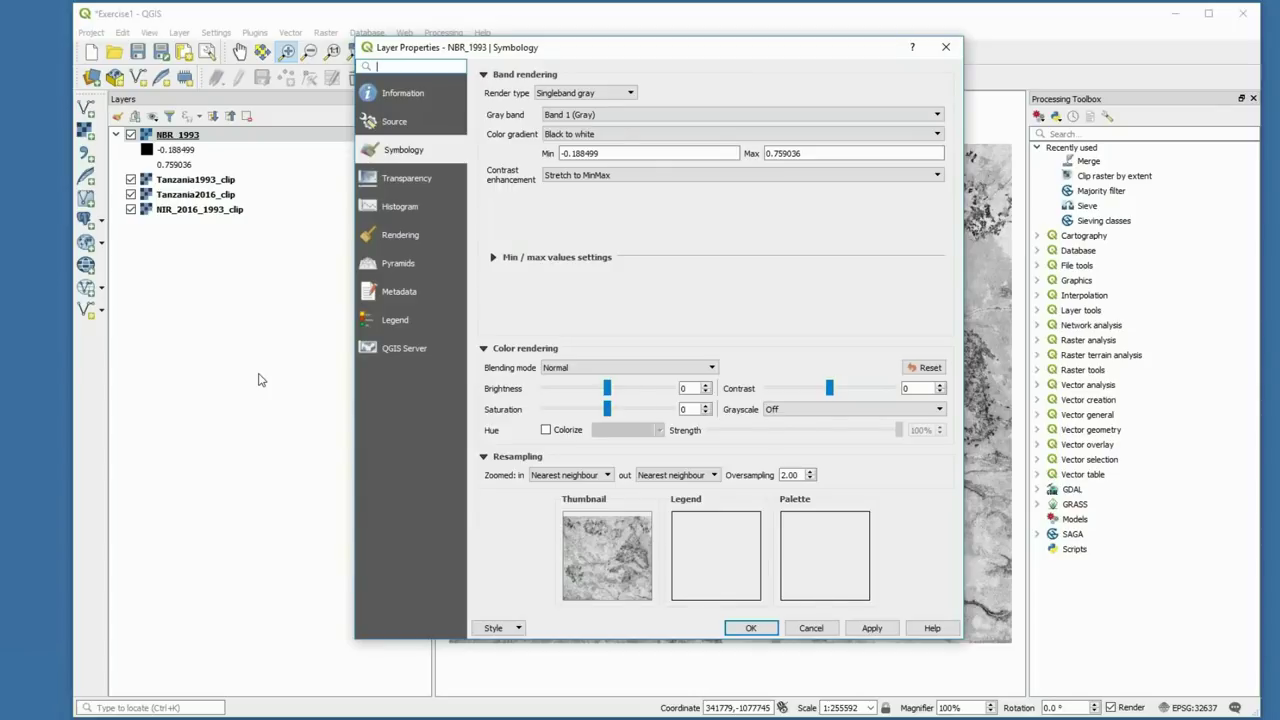
pyautogui.click(630, 93)
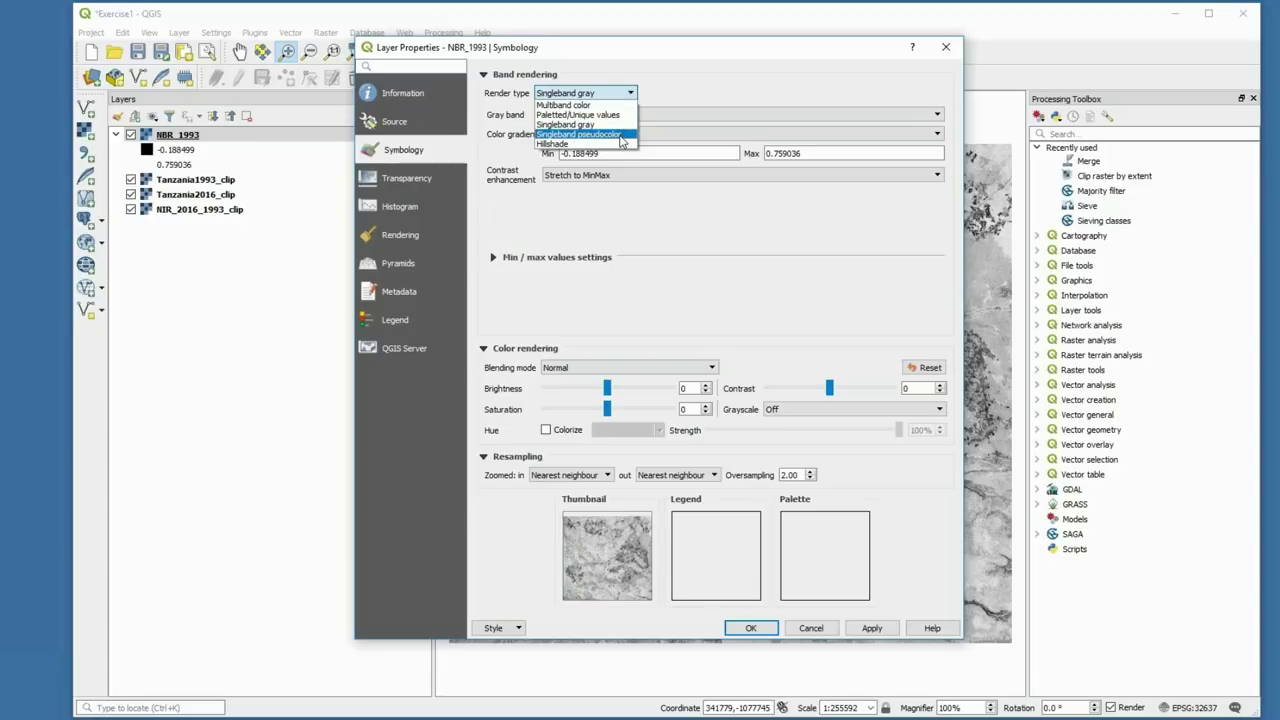
pyautogui.click(621, 134)
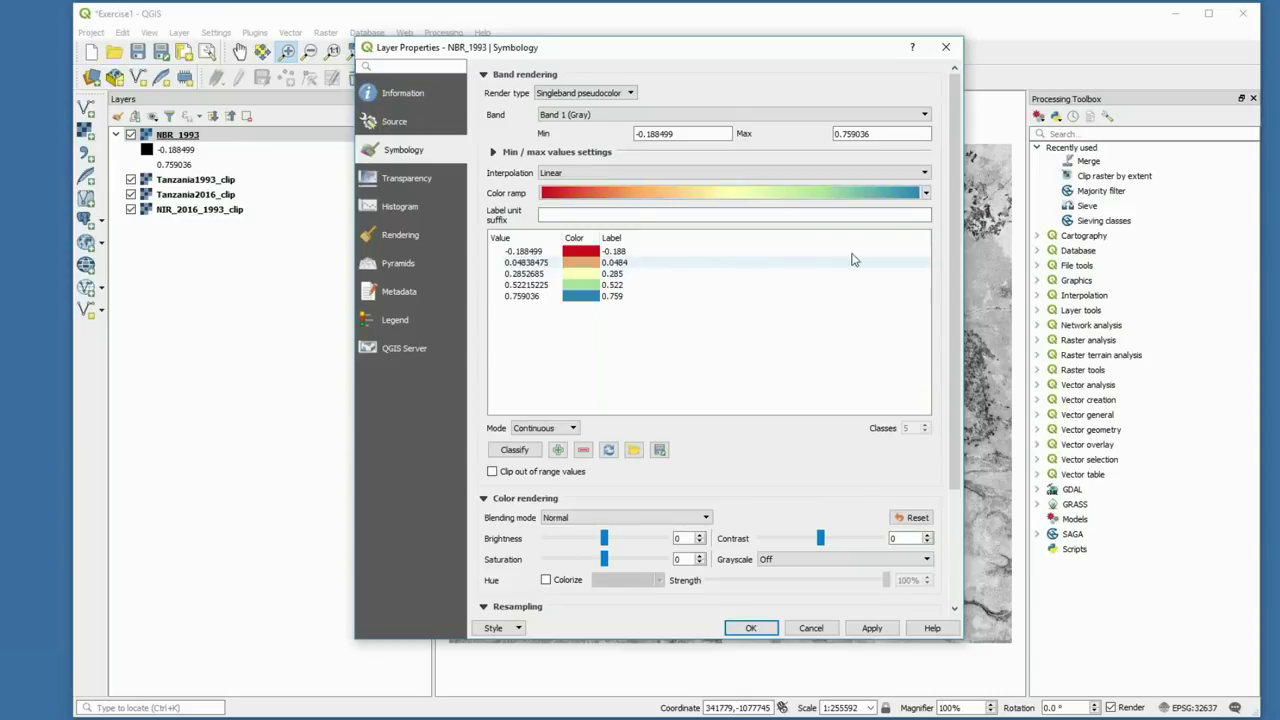
pyautogui.click(926, 194)
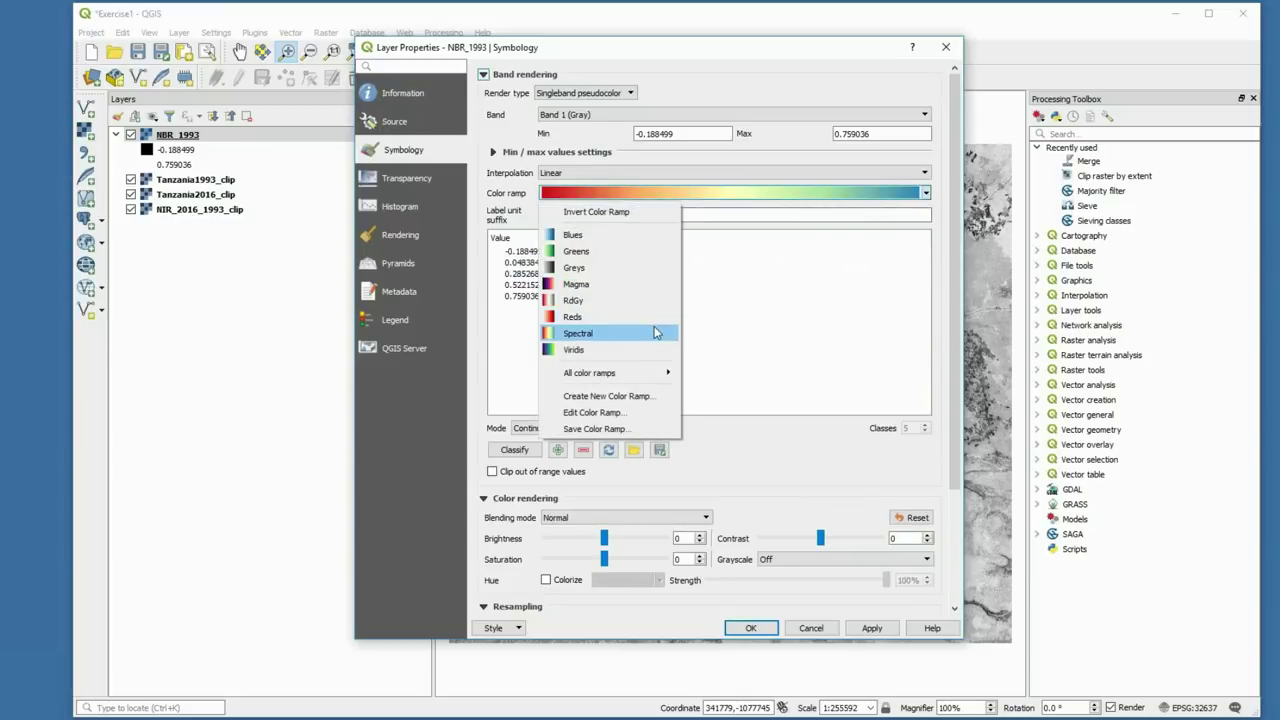
pyautogui.click(656, 333)
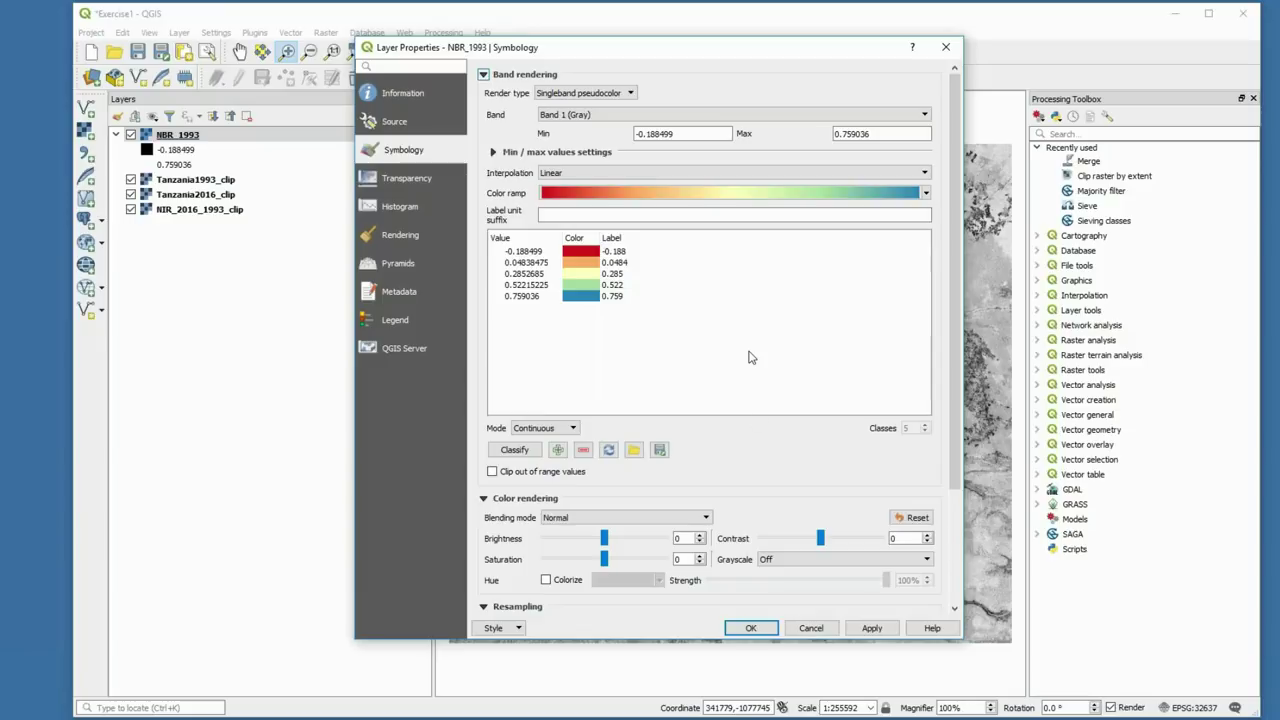
pyautogui.click(872, 629)
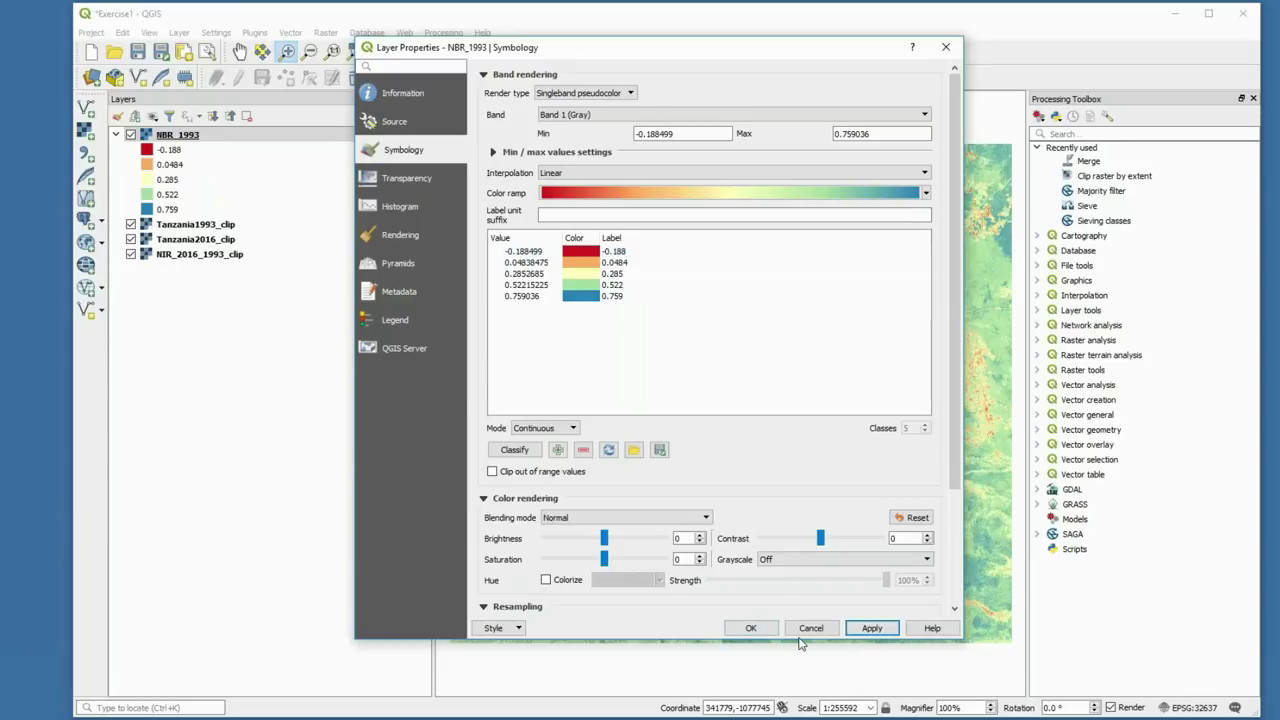
pyautogui.click(750, 628)
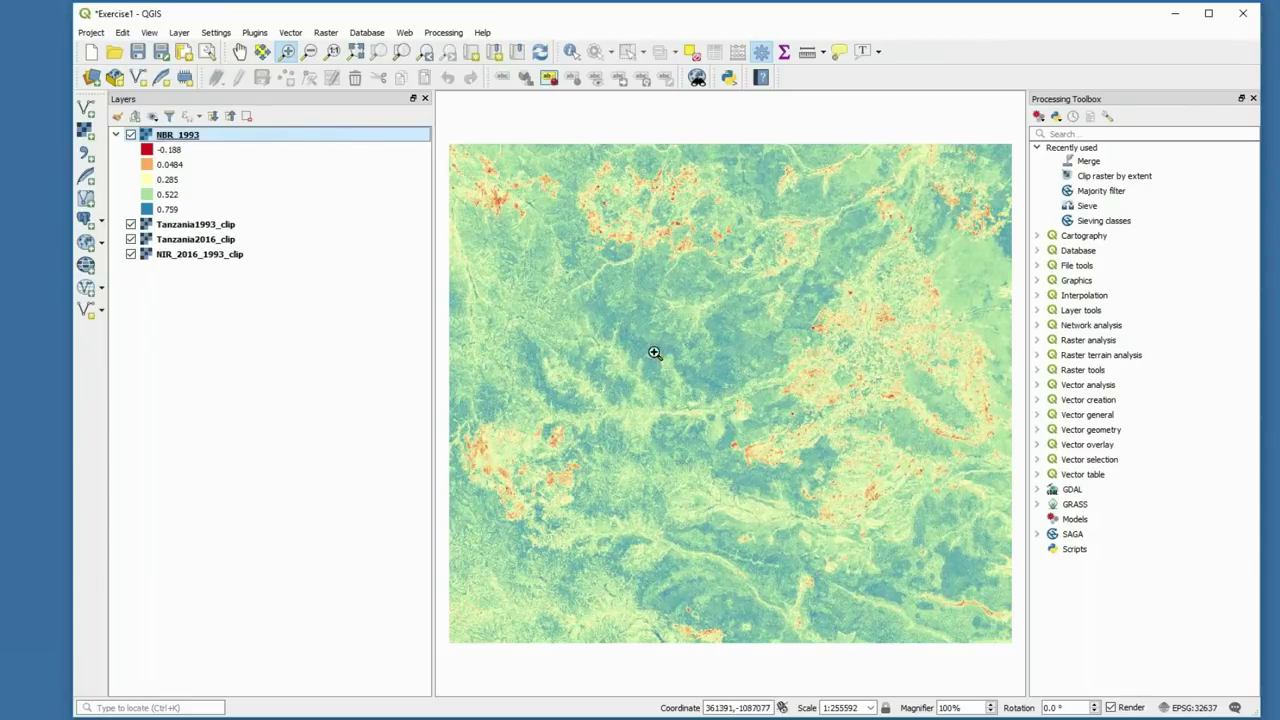
pyautogui.click(130, 135)
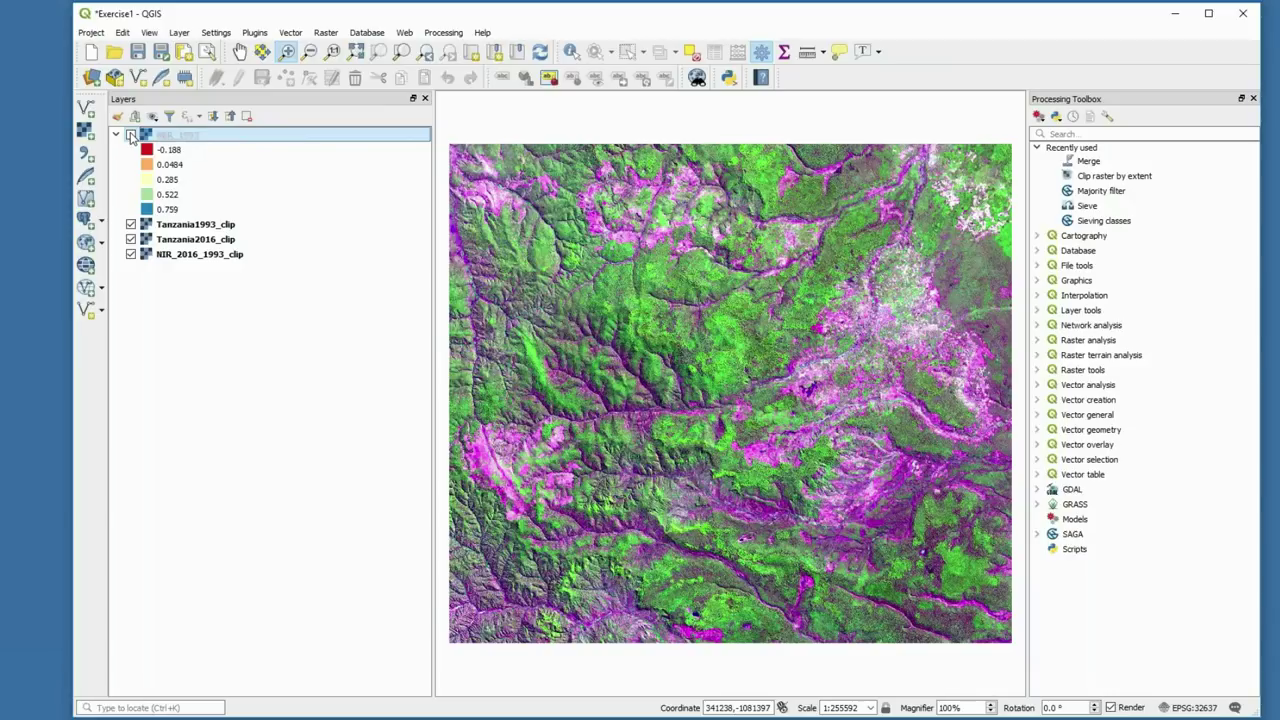
pyautogui.click(130, 135)
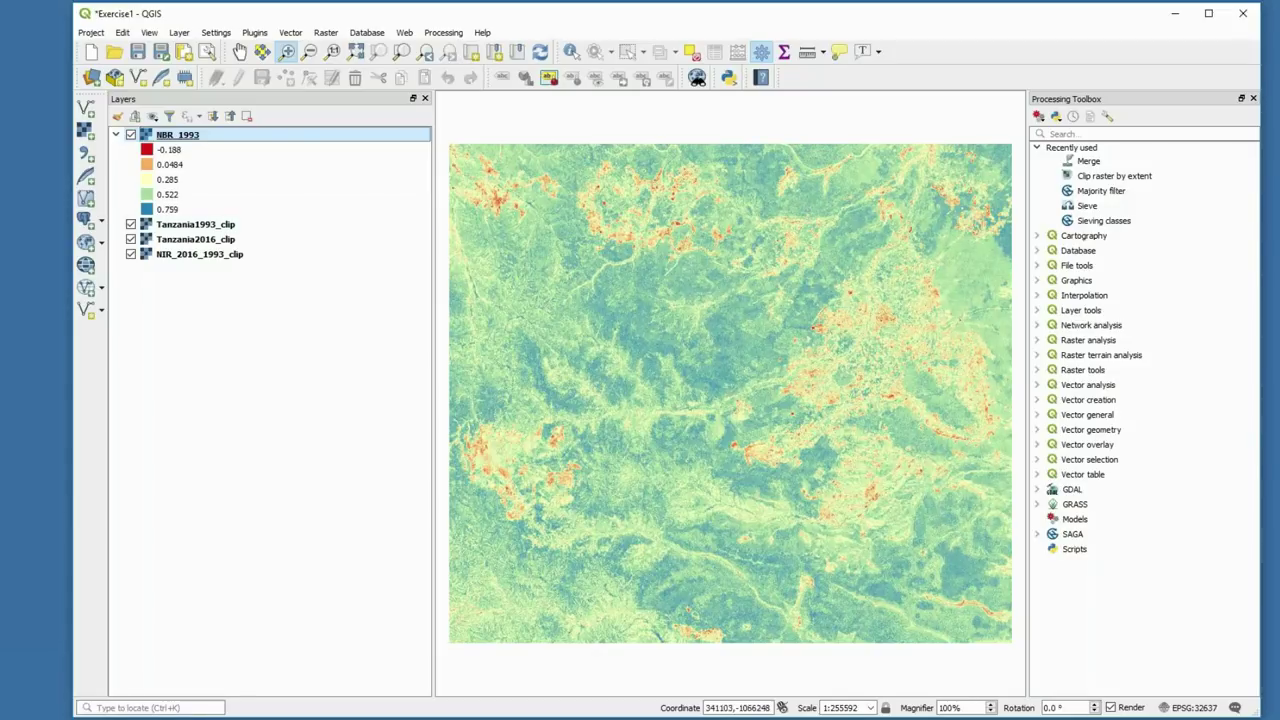
pyautogui.click(322, 34)
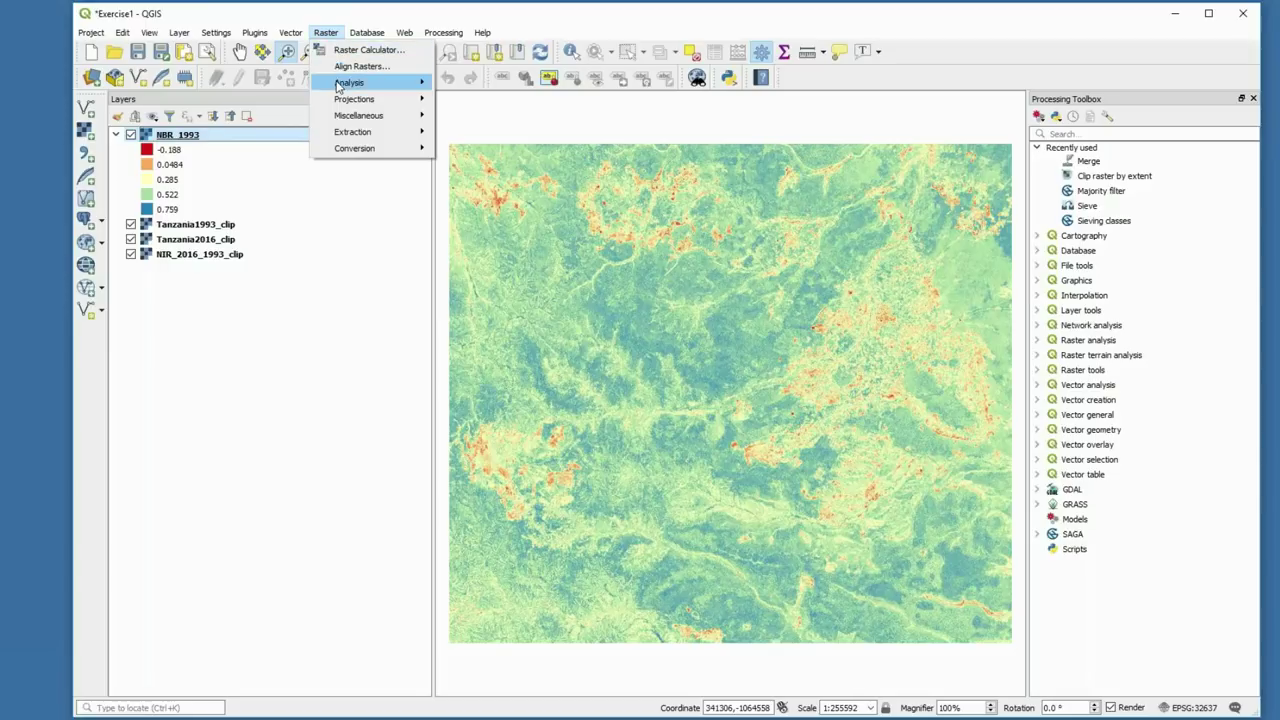
pyautogui.click(357, 51)
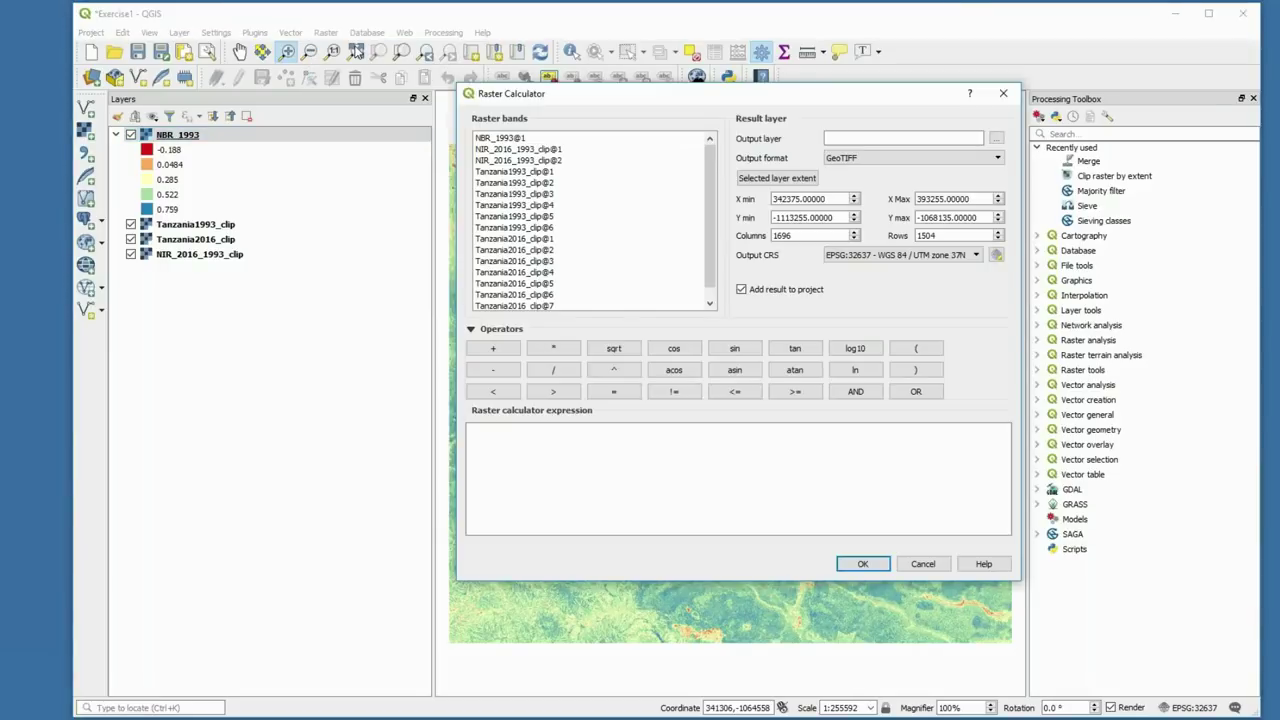
pyautogui.moveTo(707, 213); pyautogui.dragTo(708, 243)
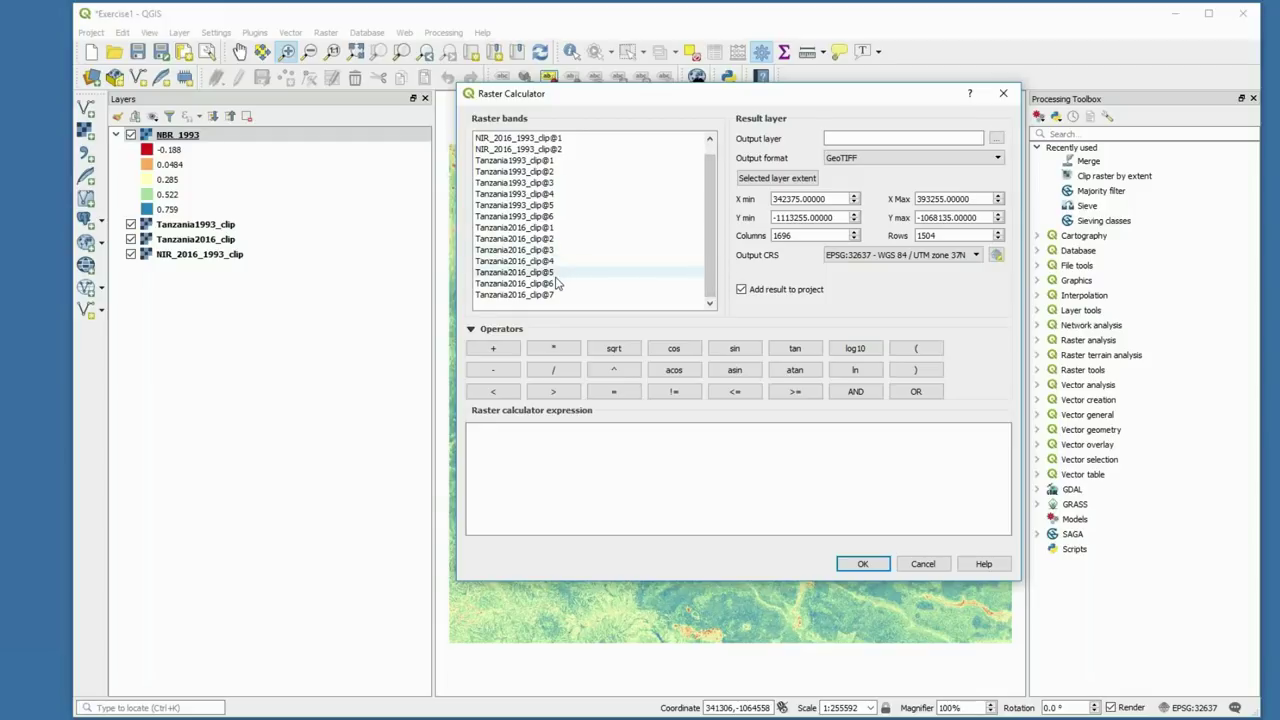
pyautogui.click(915, 348)
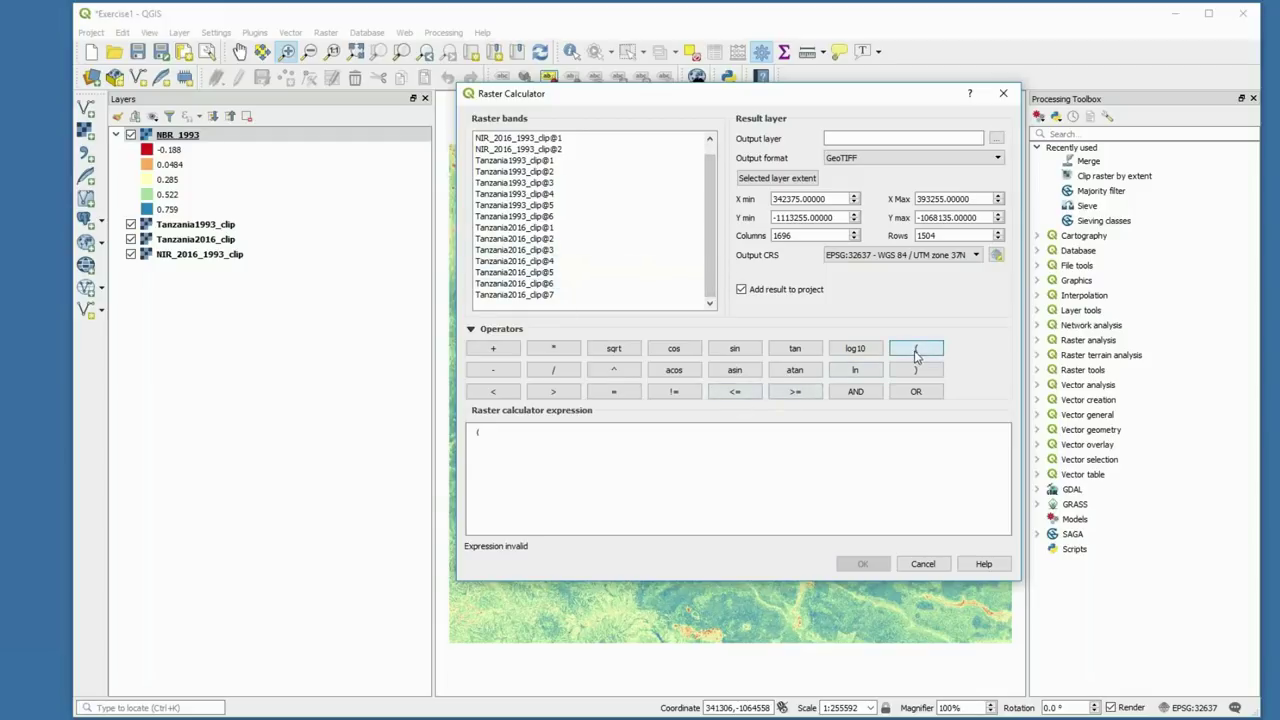
pyautogui.doubleClick(540, 274)
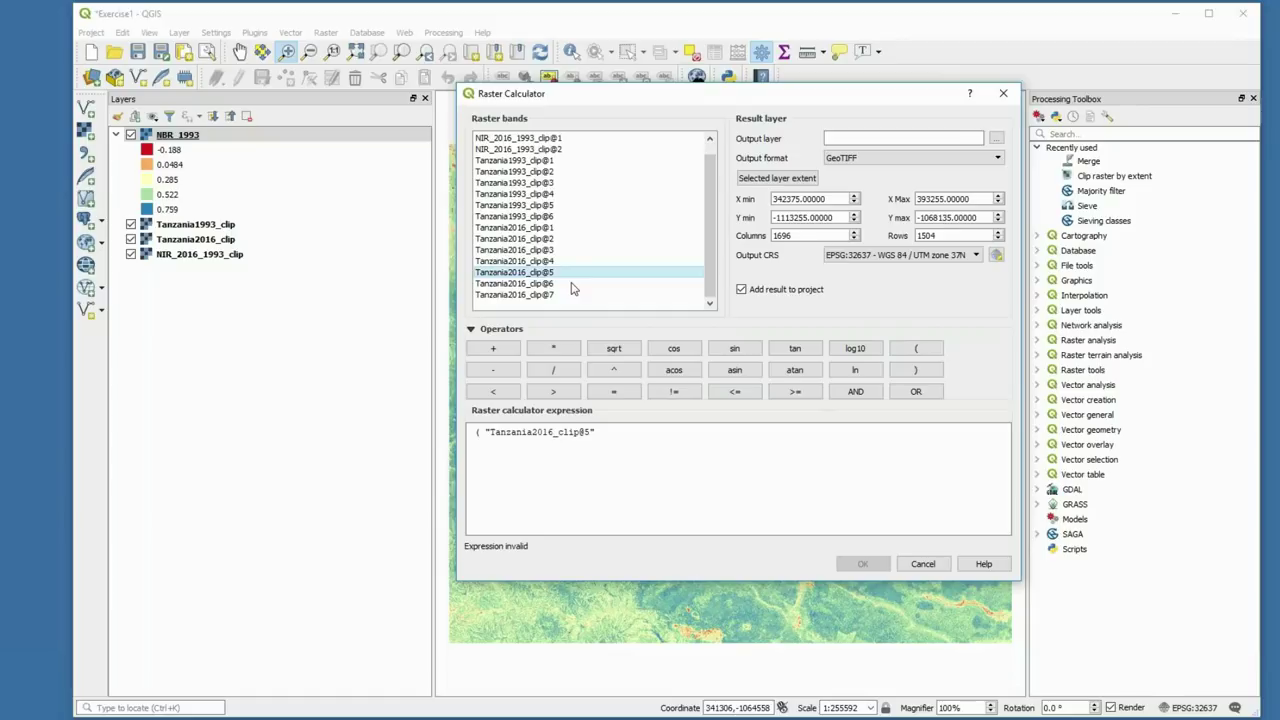
pyautogui.click(493, 372)
pyautogui.doubleClick(540, 295)
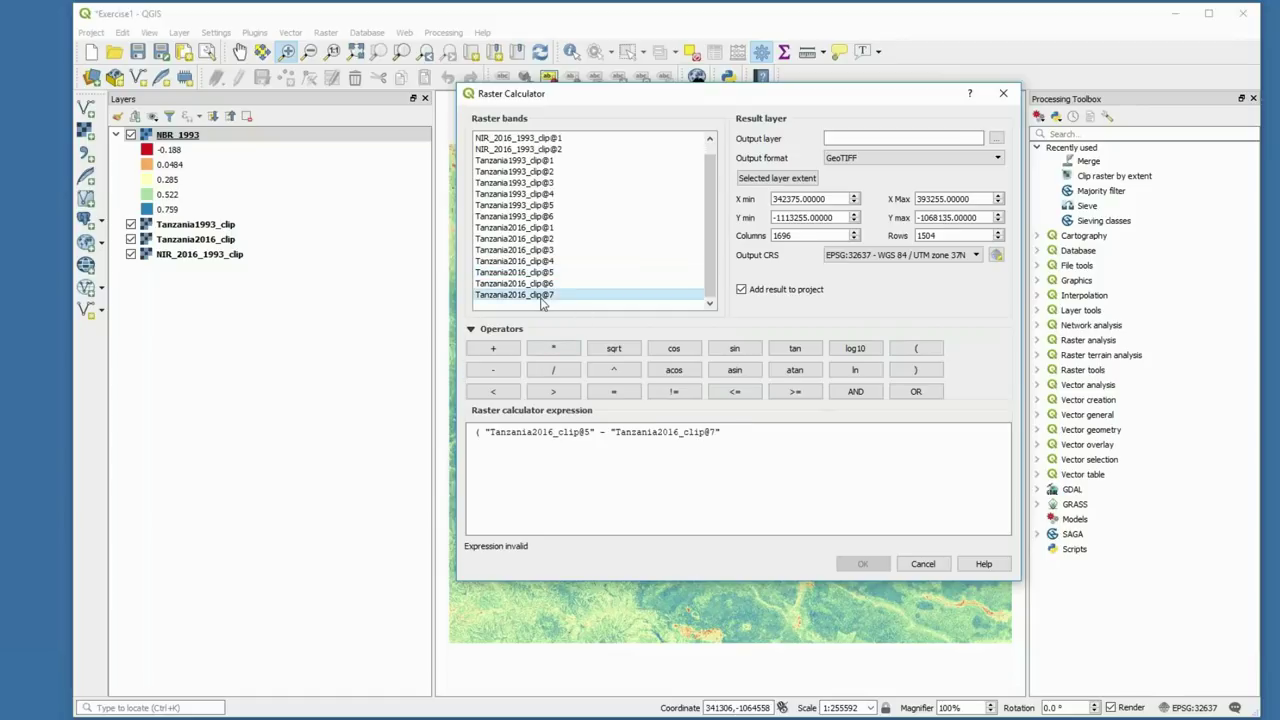
pyautogui.click(915, 370)
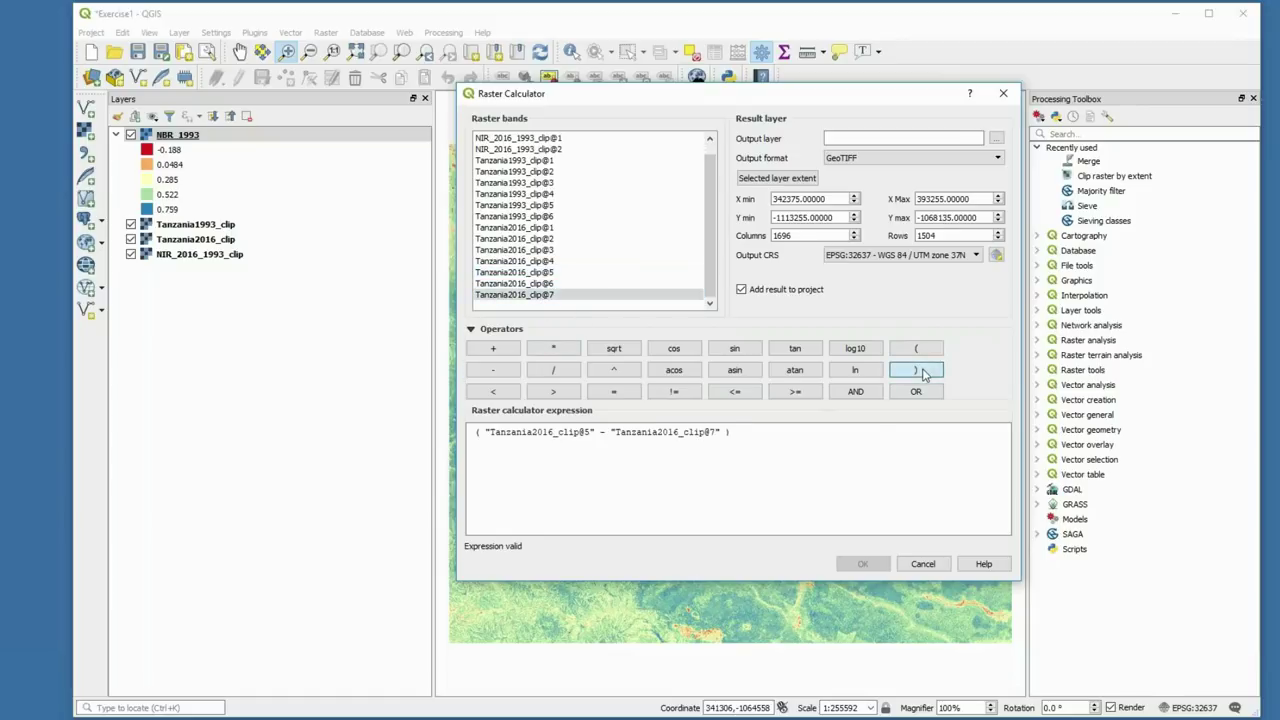
pyautogui.click(553, 370)
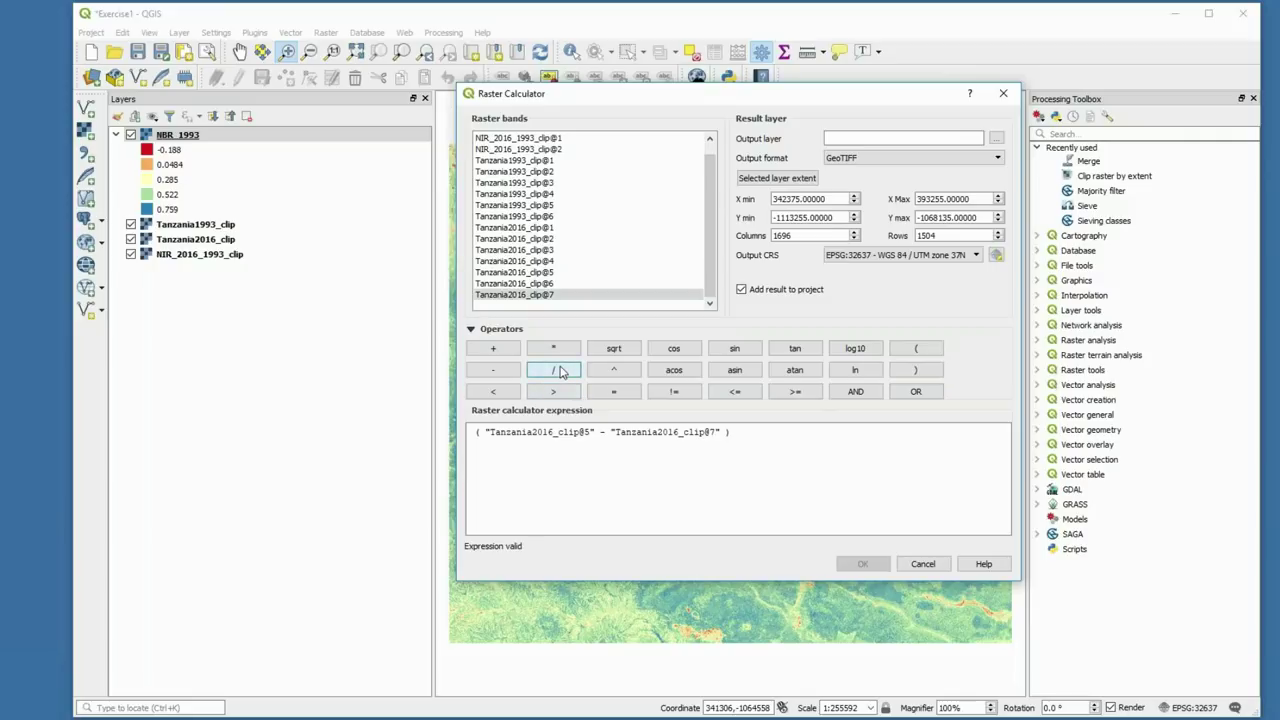
pyautogui.doubleClick(547, 276)
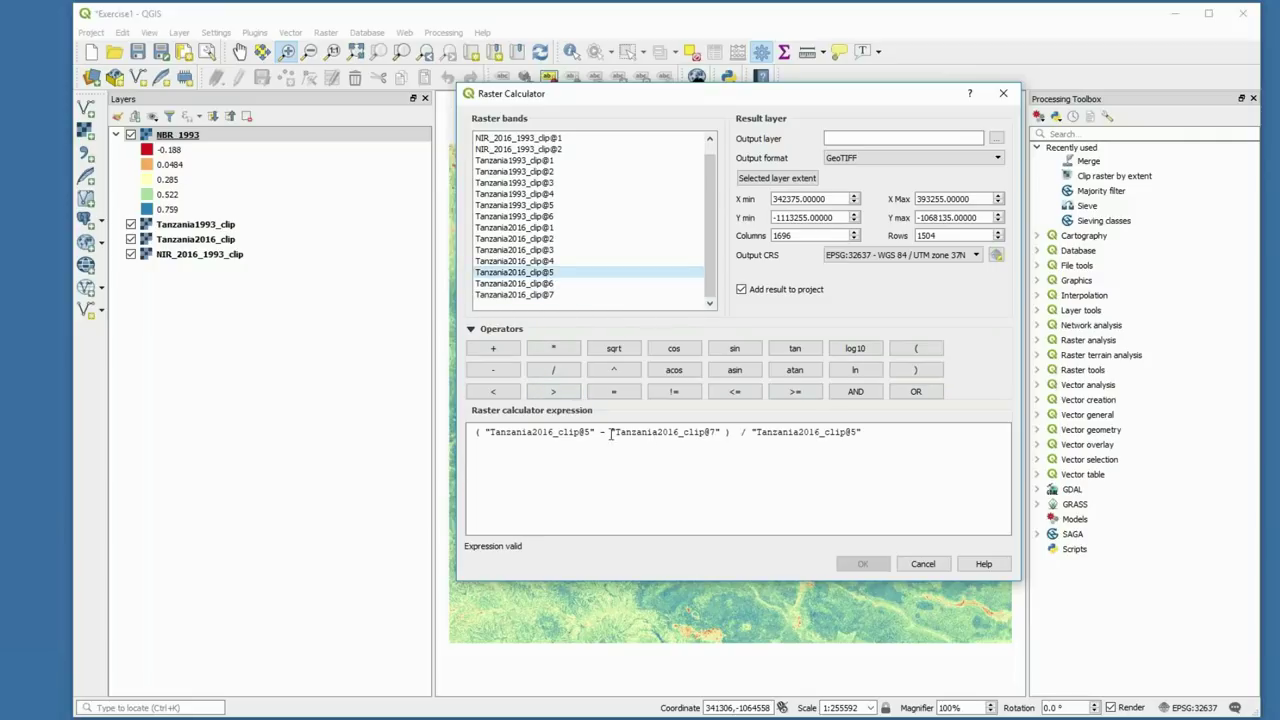
pyautogui.click(493, 348)
pyautogui.click(556, 297)
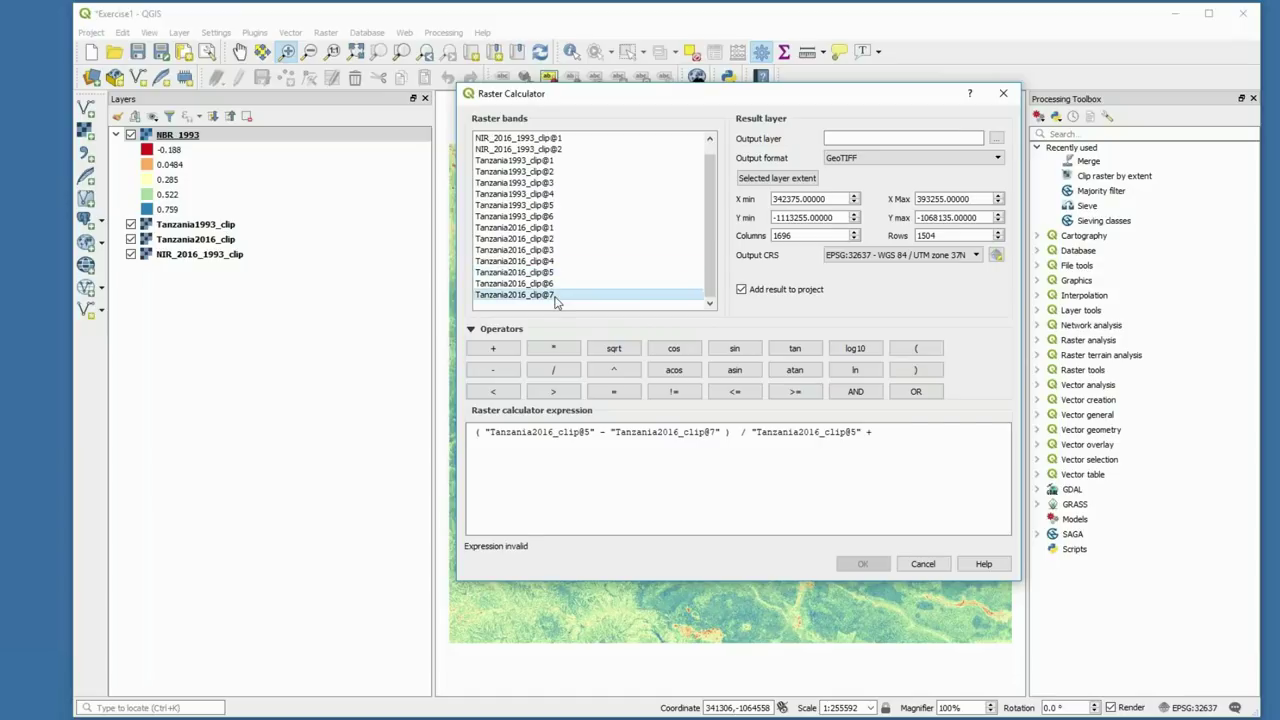
pyautogui.doubleClick(556, 297)
pyautogui.click(751, 432)
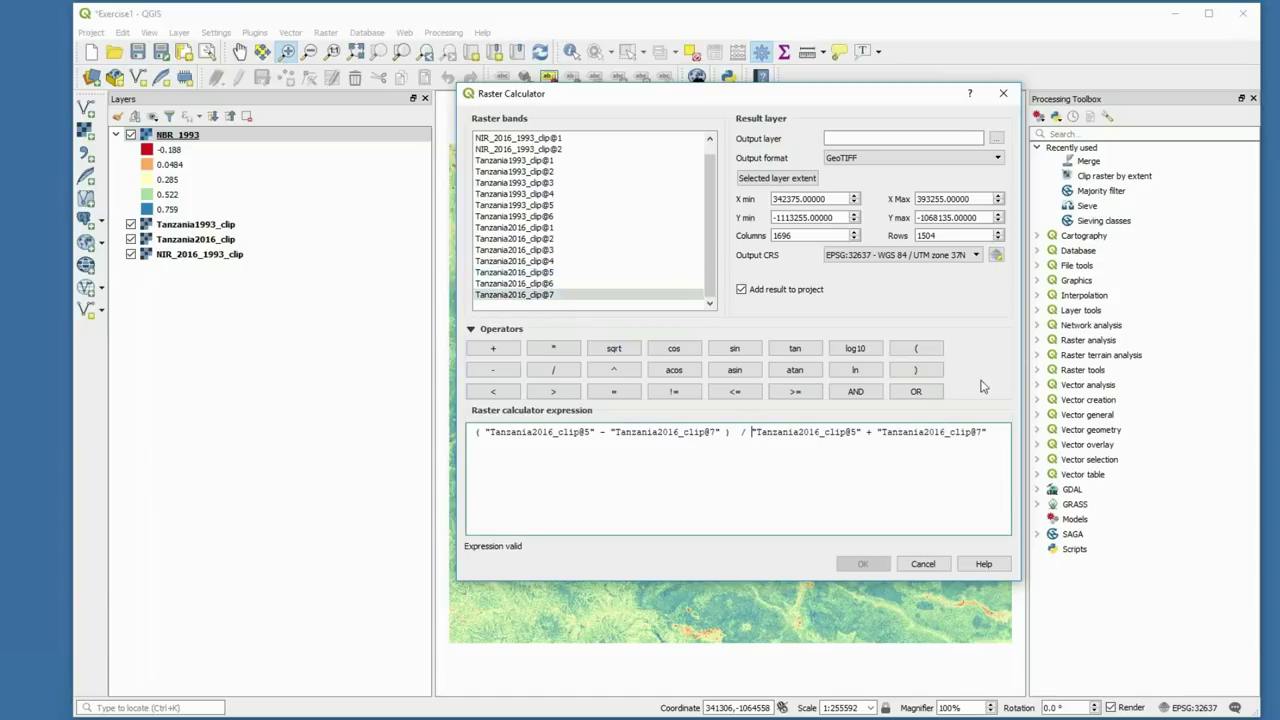
pyautogui.click(918, 349)
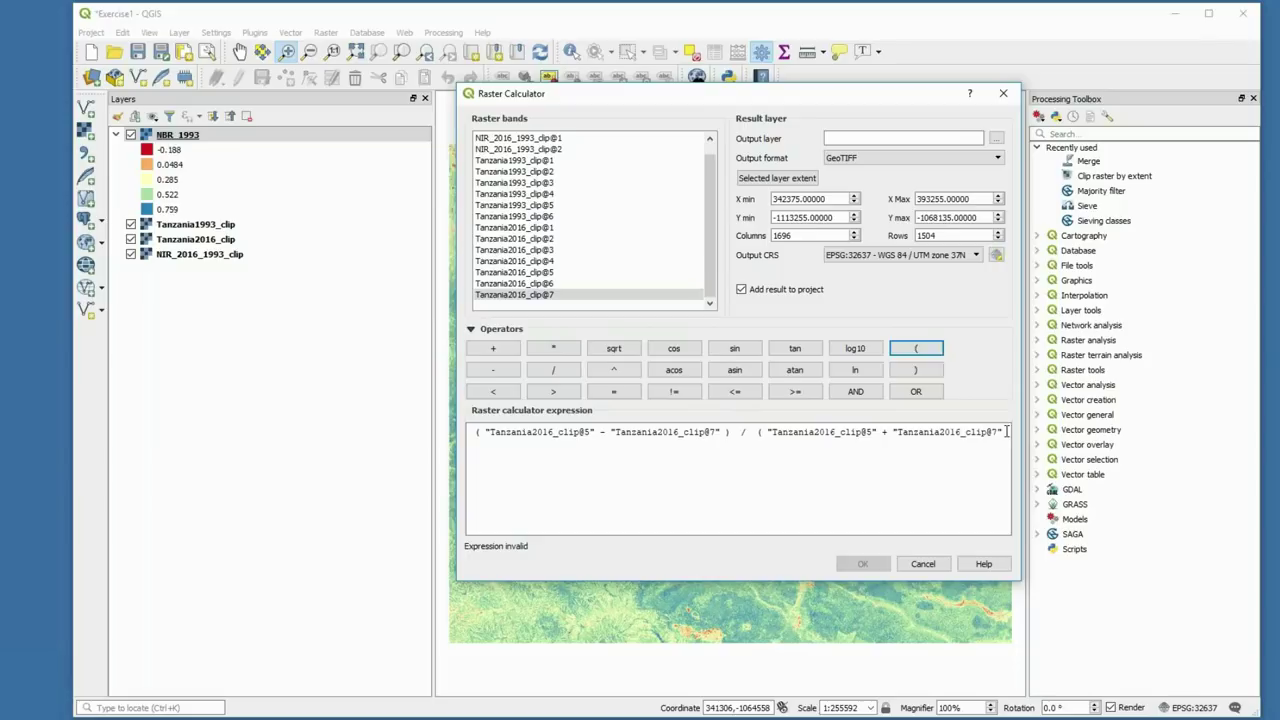
pyautogui.click(925, 371)
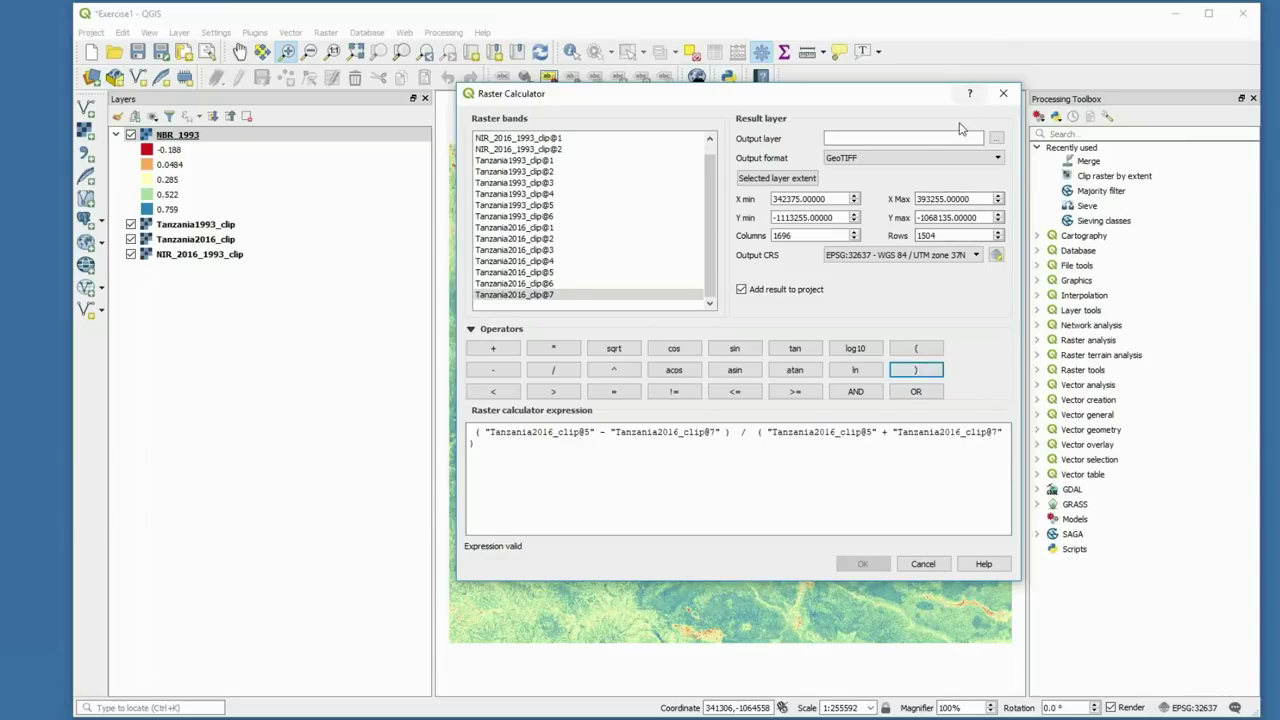
pyautogui.click(922, 564)
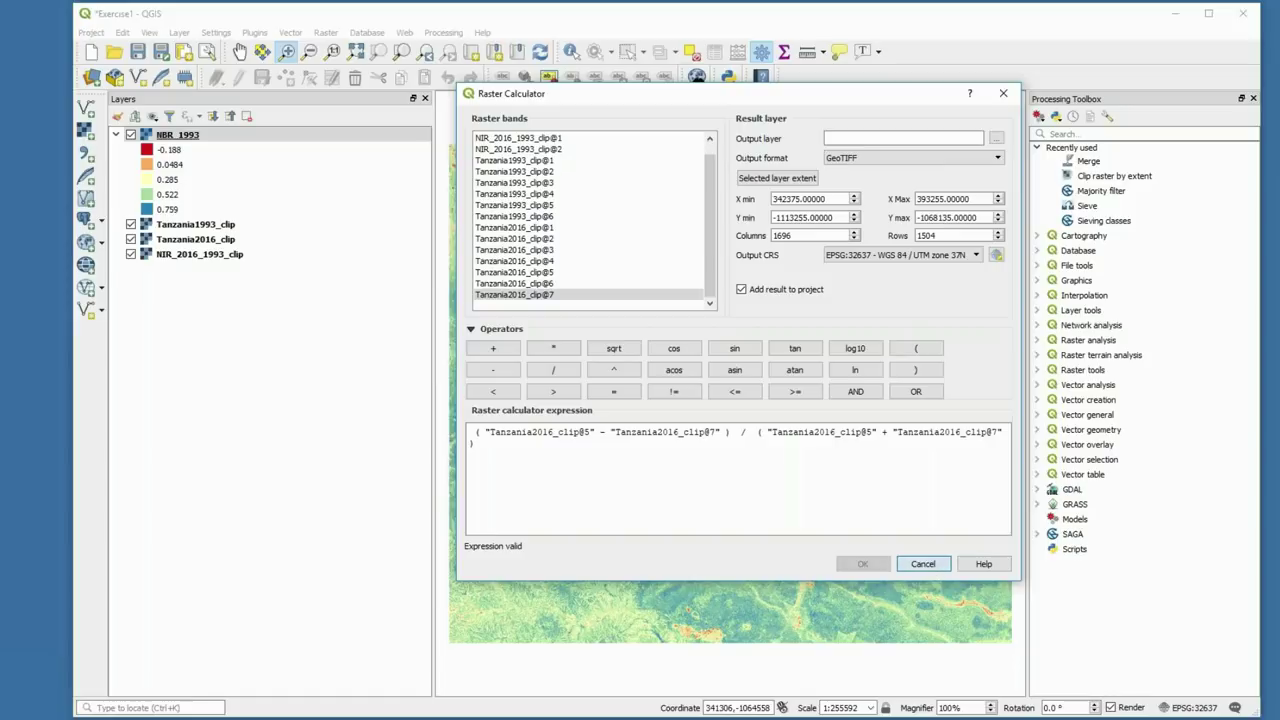
# Add the NBR_2016 raster file as a layer through the Data Source Manager.
pyautogui.click(85, 132)
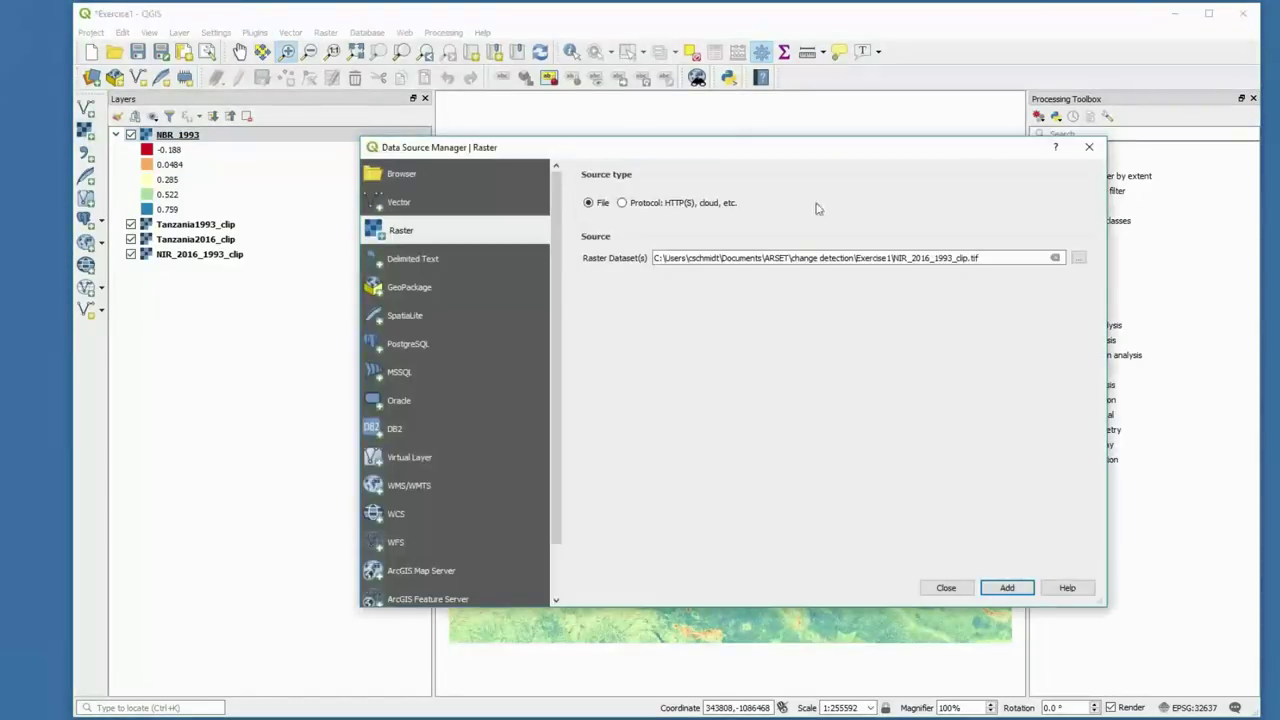
pyautogui.tripleClick(1057, 257)
pyautogui.press('BackSpace')
pyautogui.click(1077, 258)
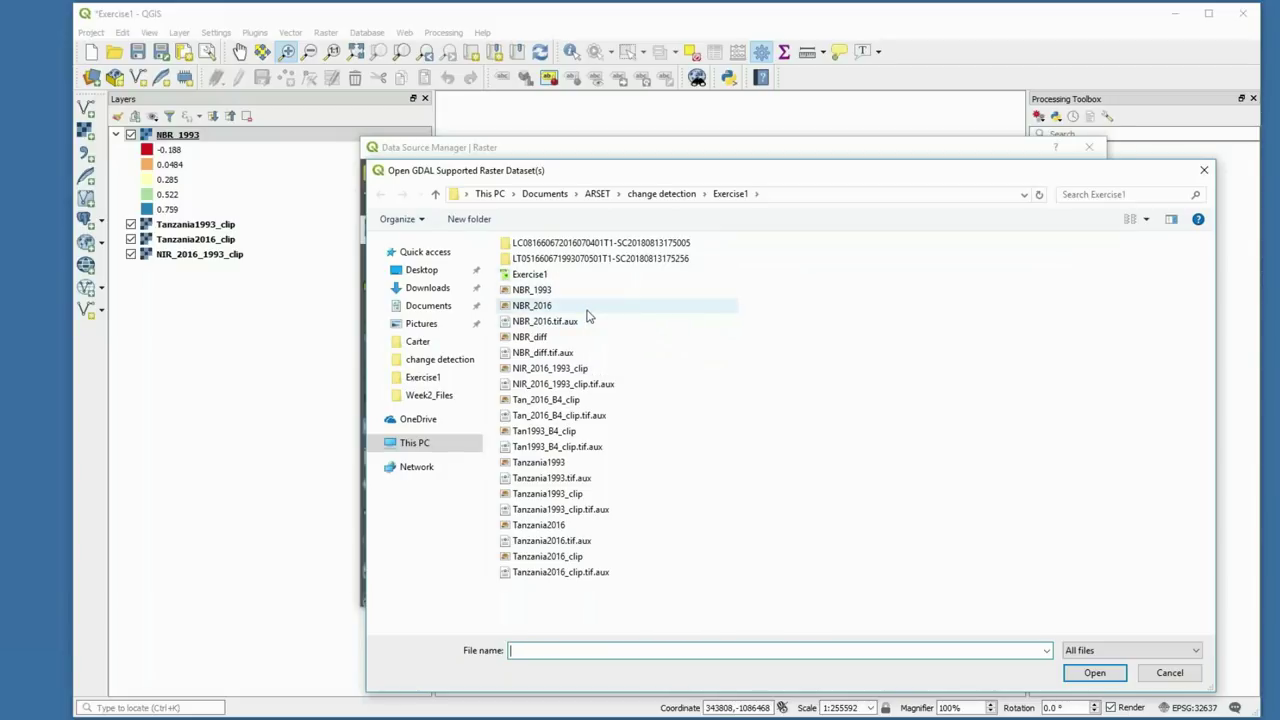
pyautogui.click(587, 312)
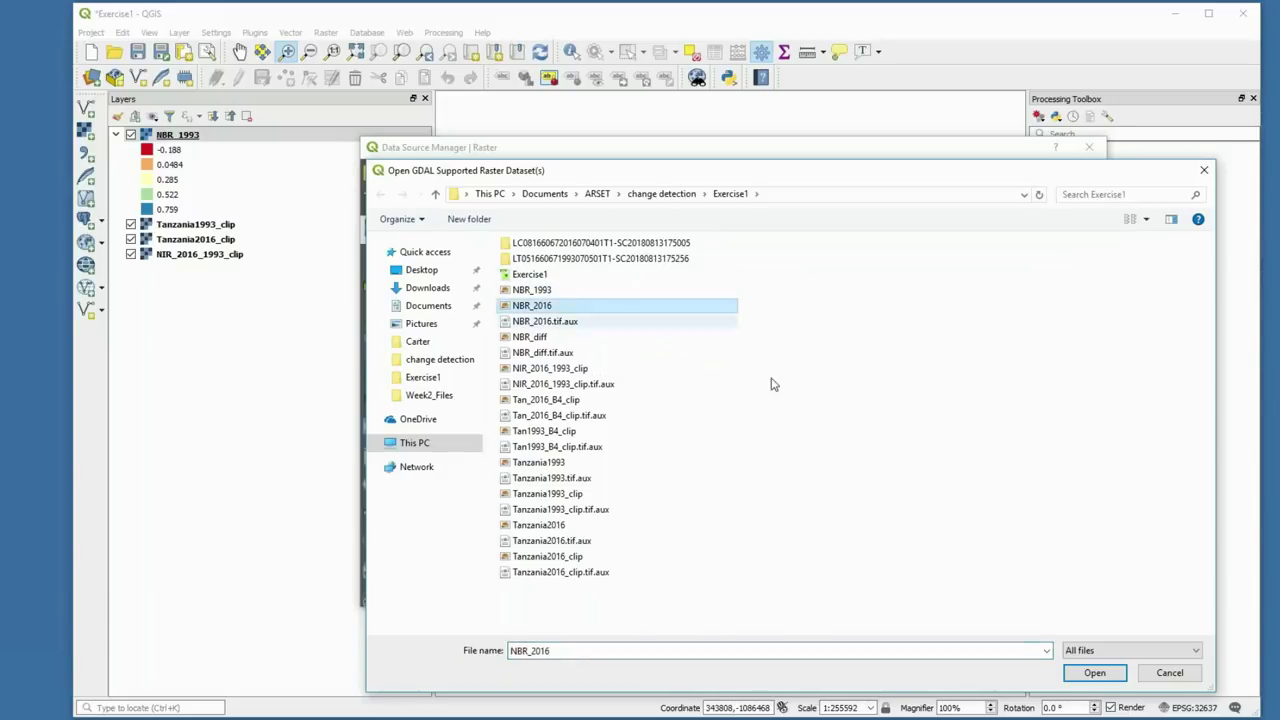
pyautogui.click(1099, 674)
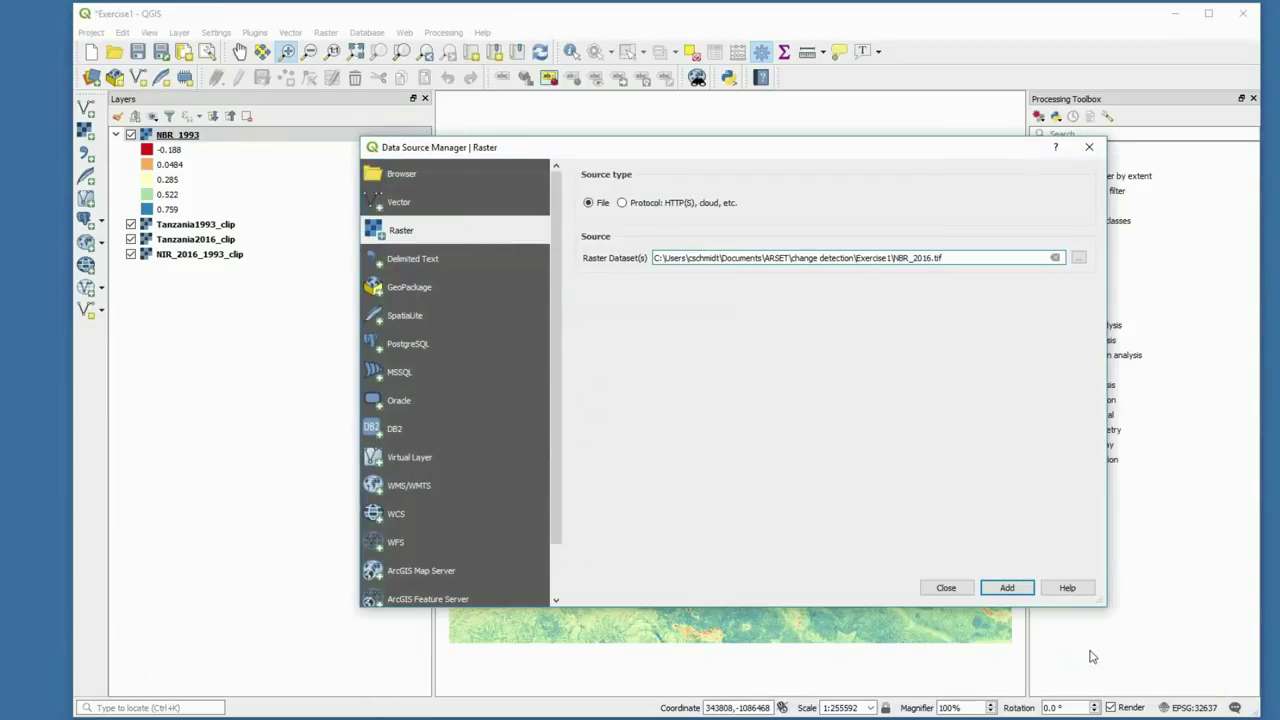
pyautogui.click(1005, 587)
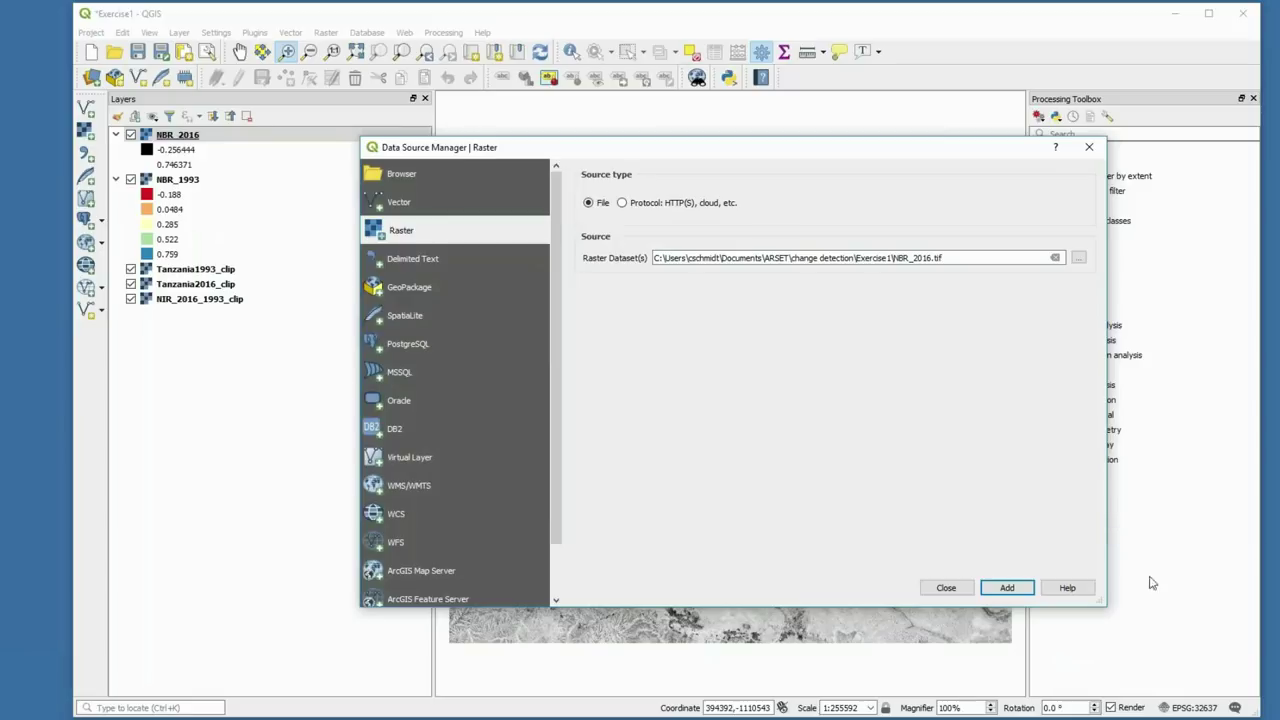
pyautogui.click(1092, 149)
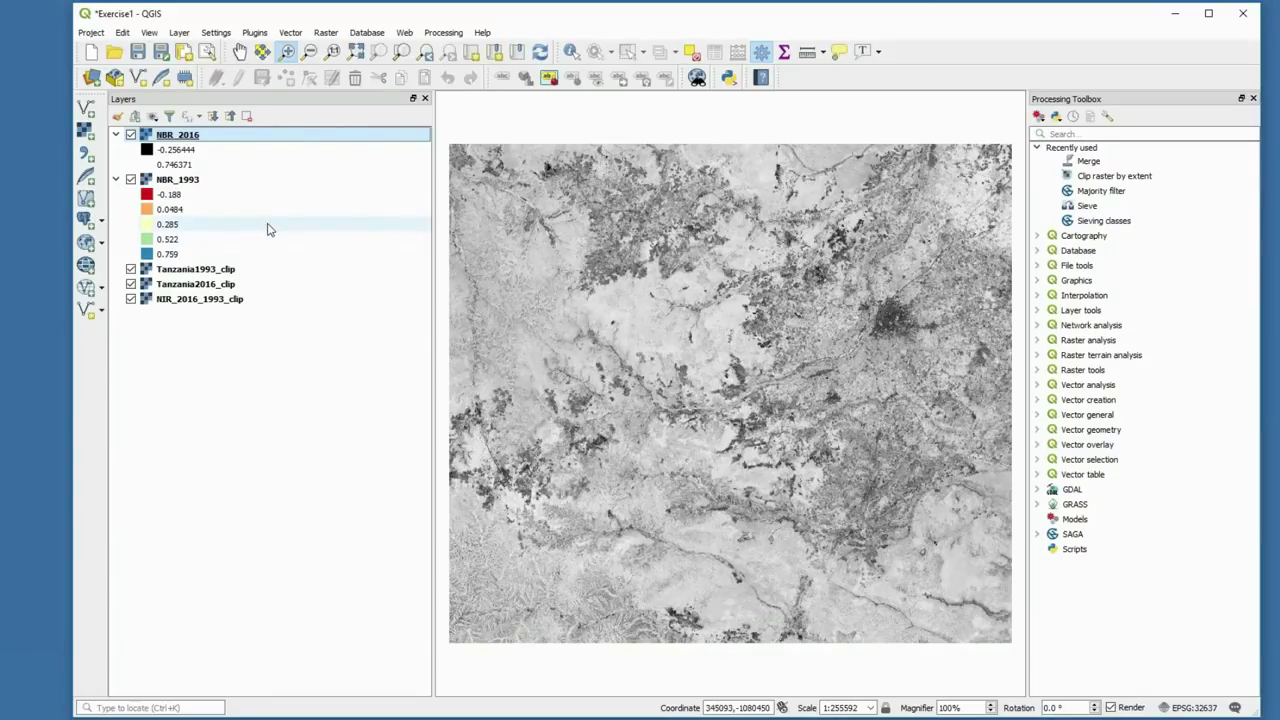
# Copy the NBR_1993 layer style and paste it onto NBR_2016.
pyautogui.rightClick(192, 183)
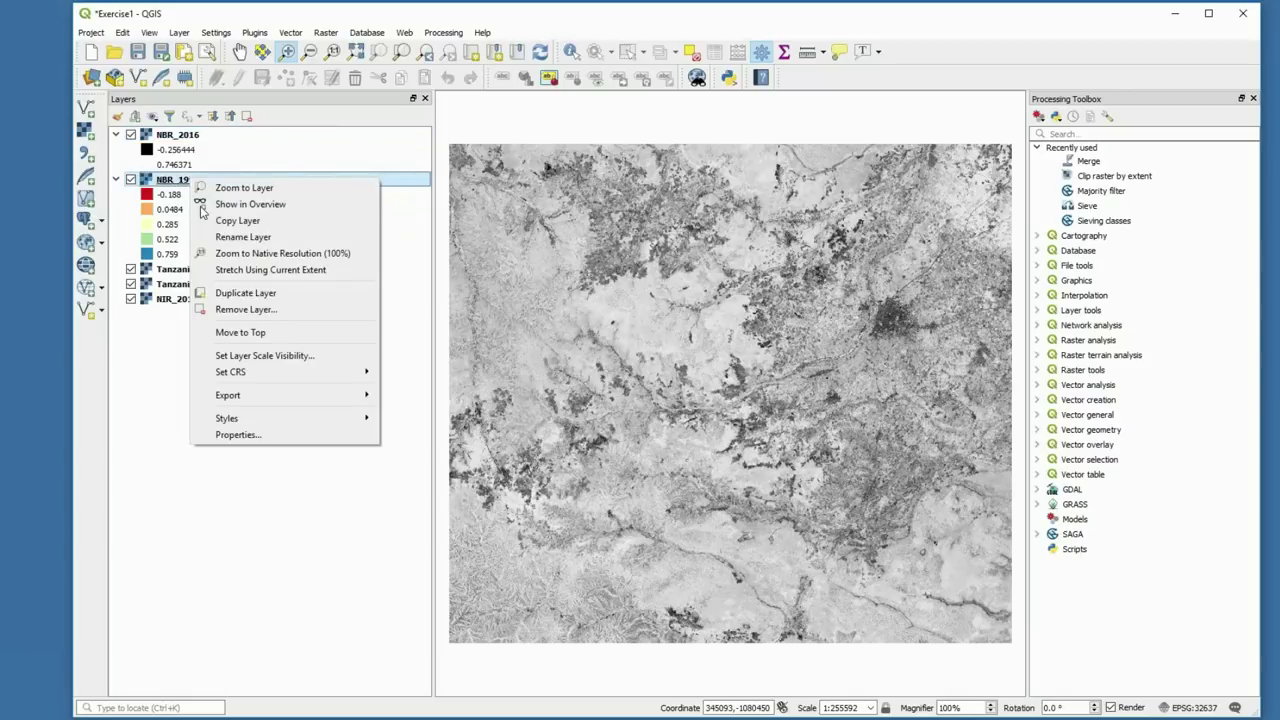
pyautogui.moveTo(258, 421)
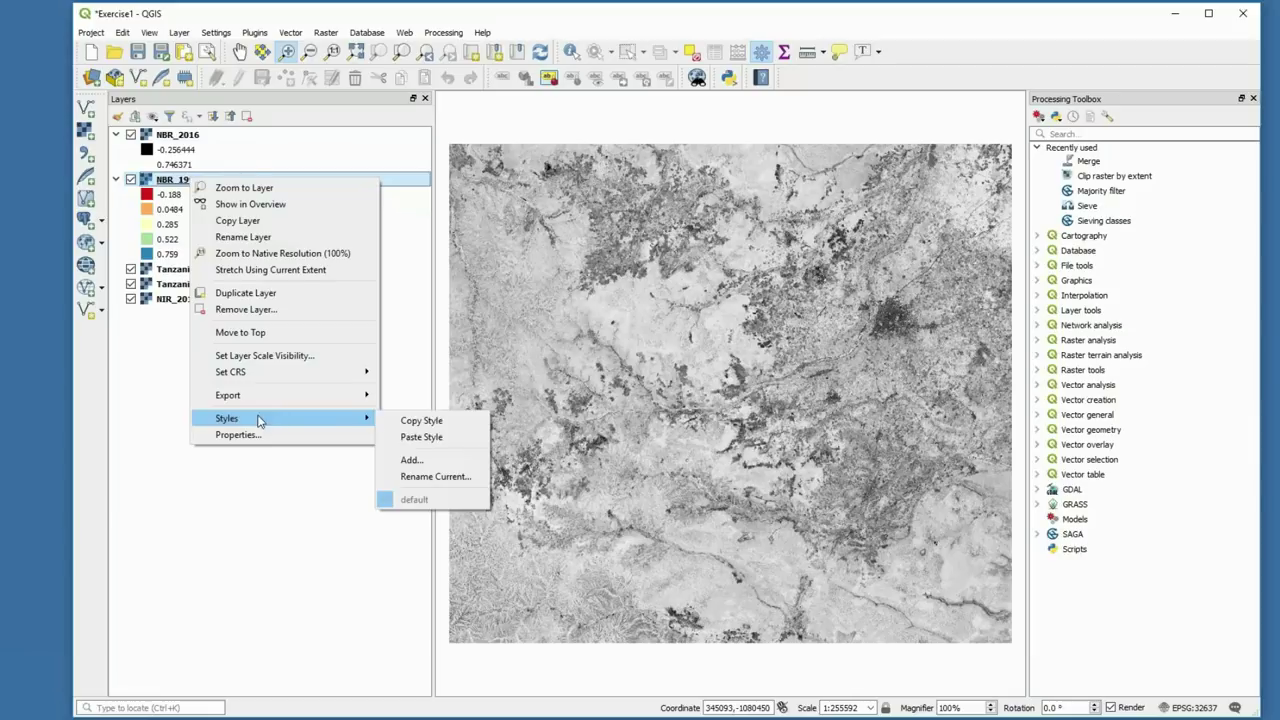
pyautogui.click(424, 421)
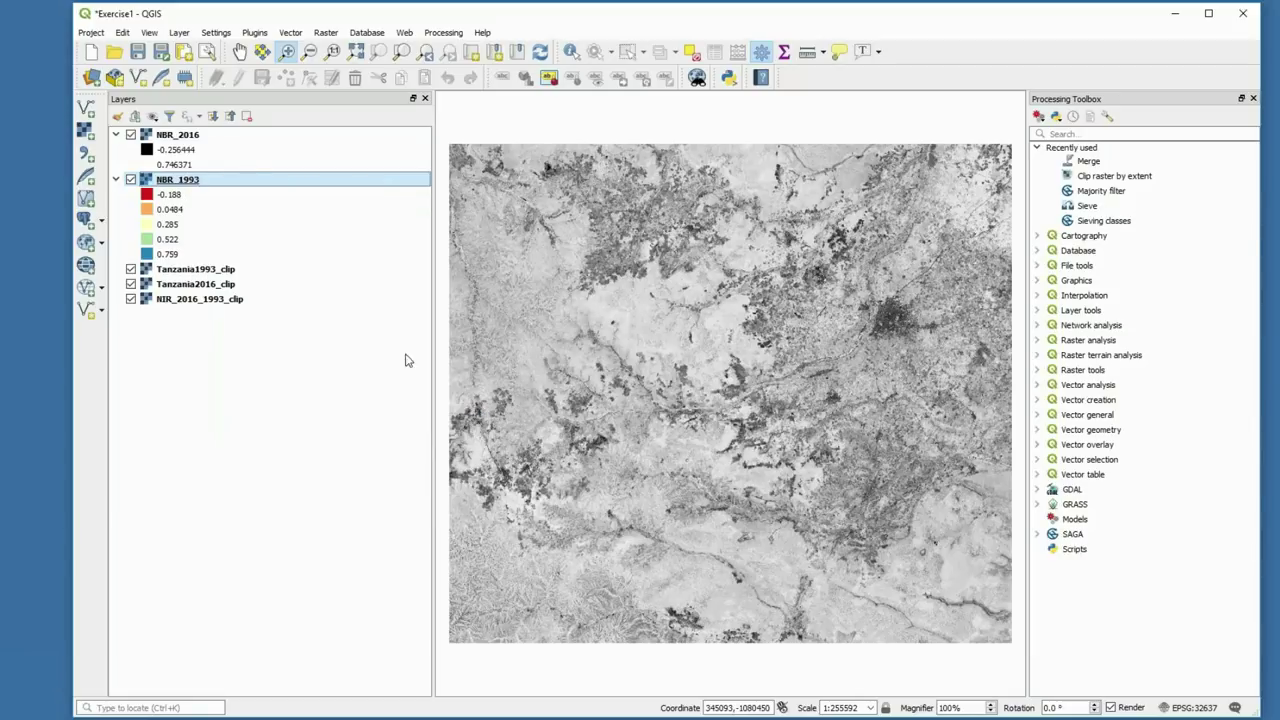
pyautogui.click(183, 138)
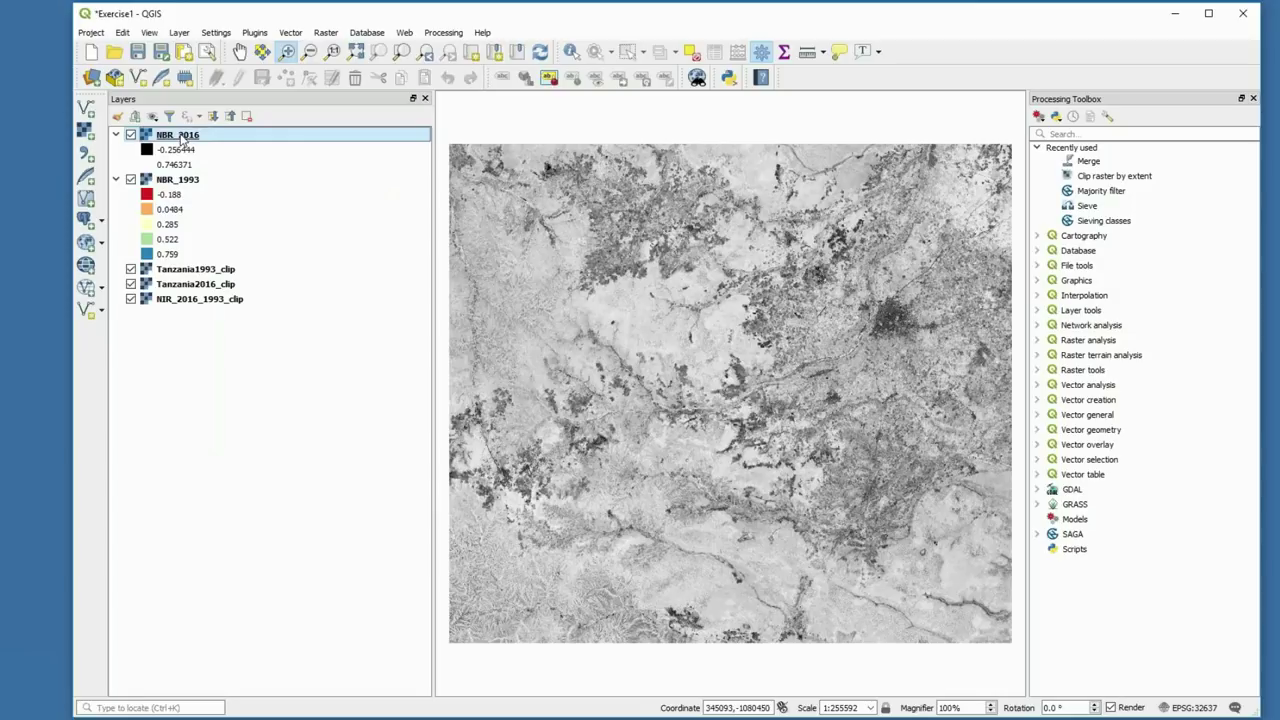
pyautogui.rightClick(182, 138)
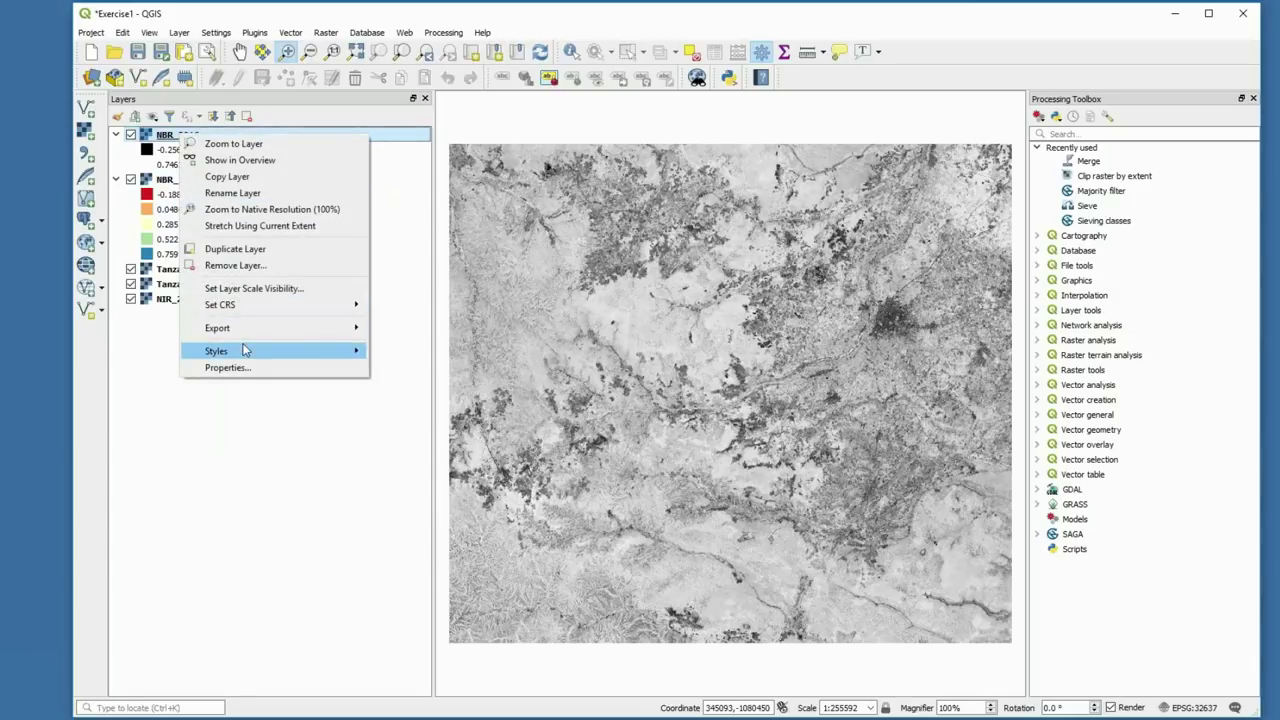
pyautogui.moveTo(244, 350)
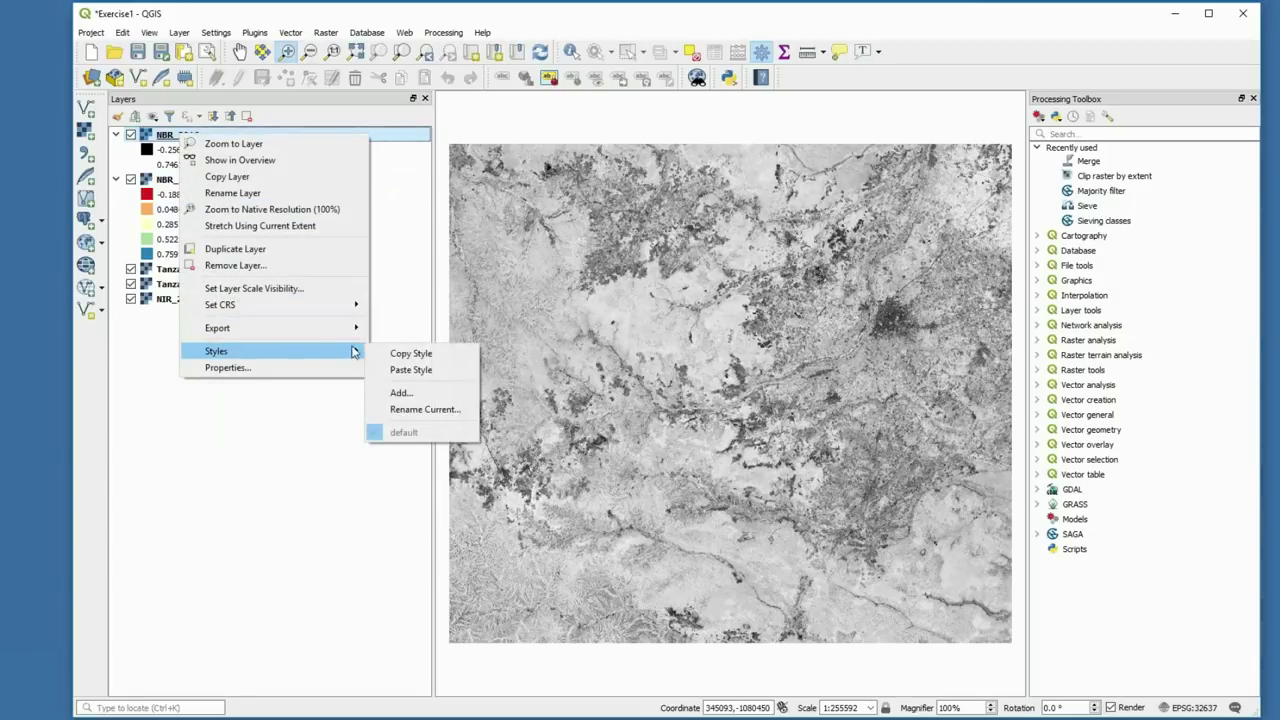
pyautogui.click(411, 370)
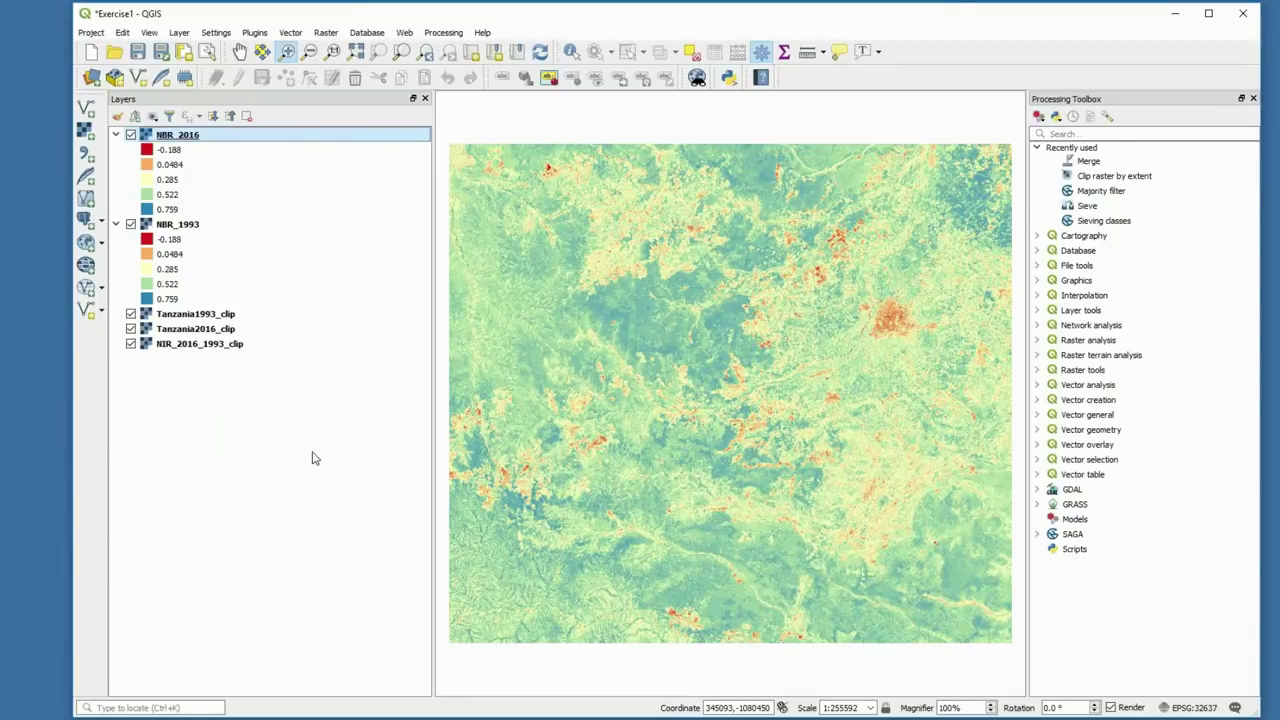
# Toggle NBR_2016 off and on twice to compare with NBR_1993, then open the Raster Calculator.
pyautogui.click(131, 135)
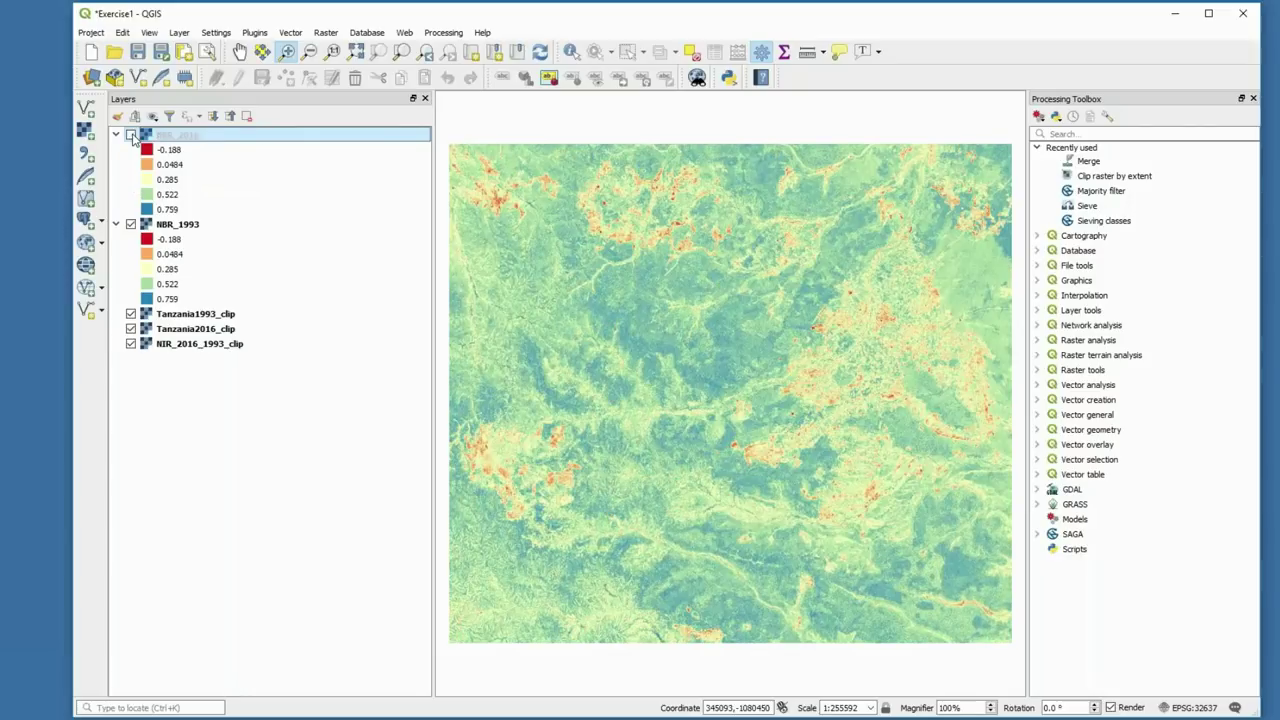
pyautogui.click(131, 135)
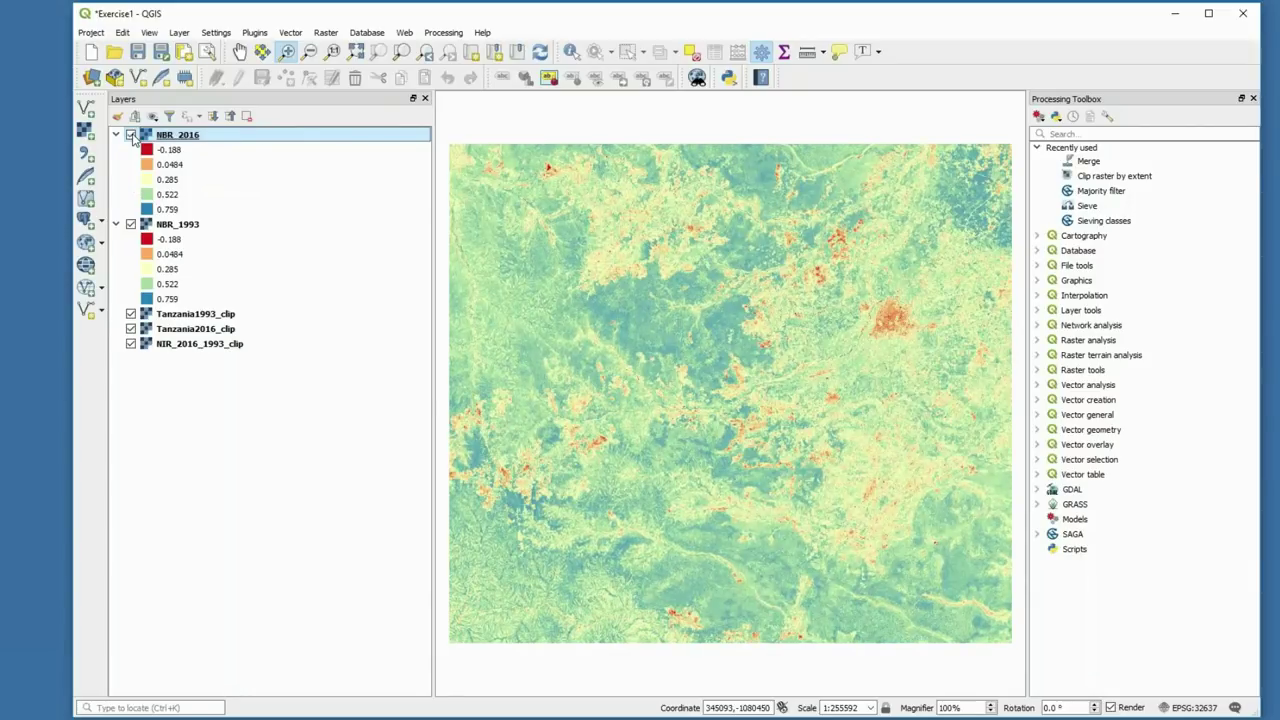
pyautogui.click(131, 135)
pyautogui.click(131, 135)
pyautogui.click(330, 35)
pyautogui.click(335, 48)
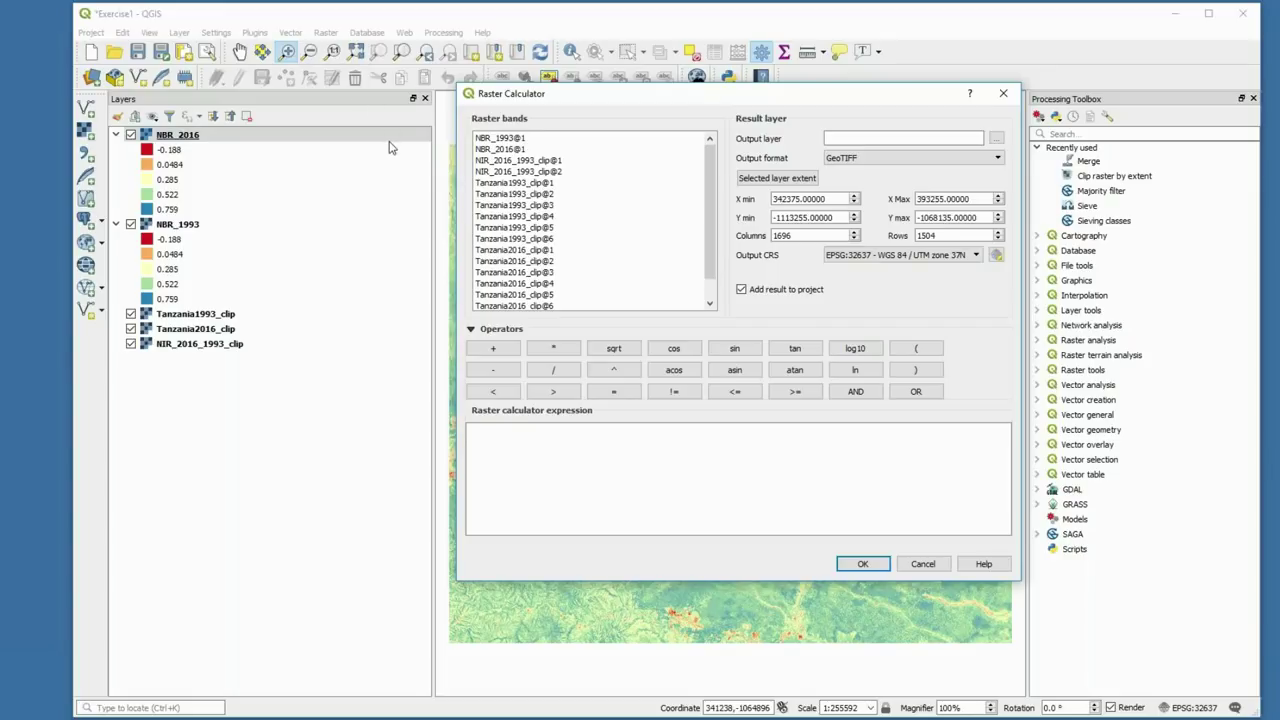
# Build the raster calculator expression "NBR_2016@1" - "NBR_1993@1".
pyautogui.doubleClick(533, 150)
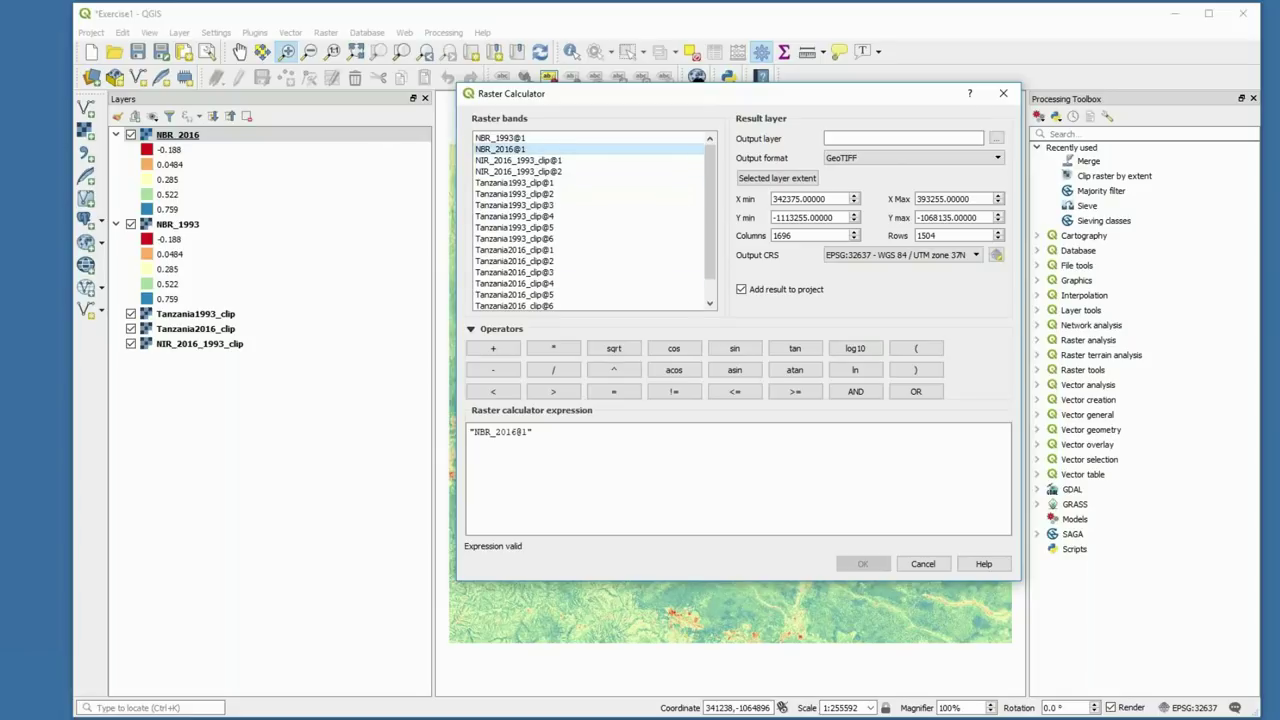
pyautogui.click(495, 372)
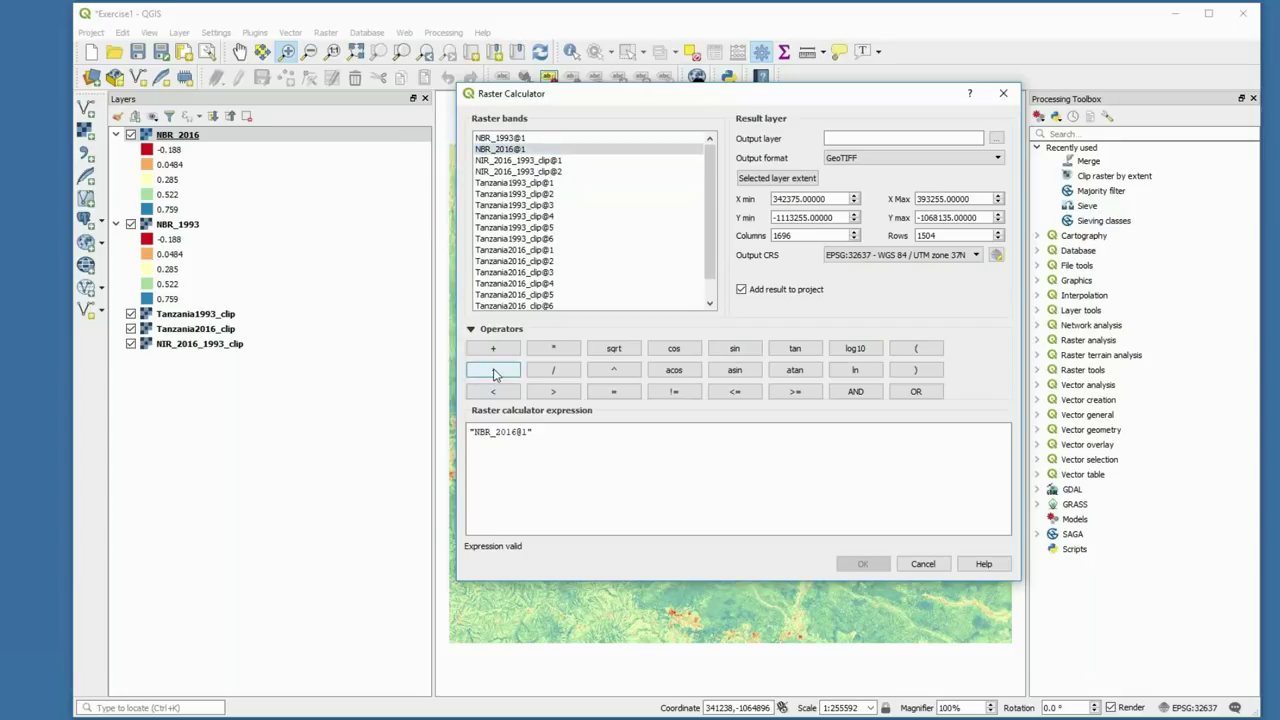
pyautogui.doubleClick(537, 140)
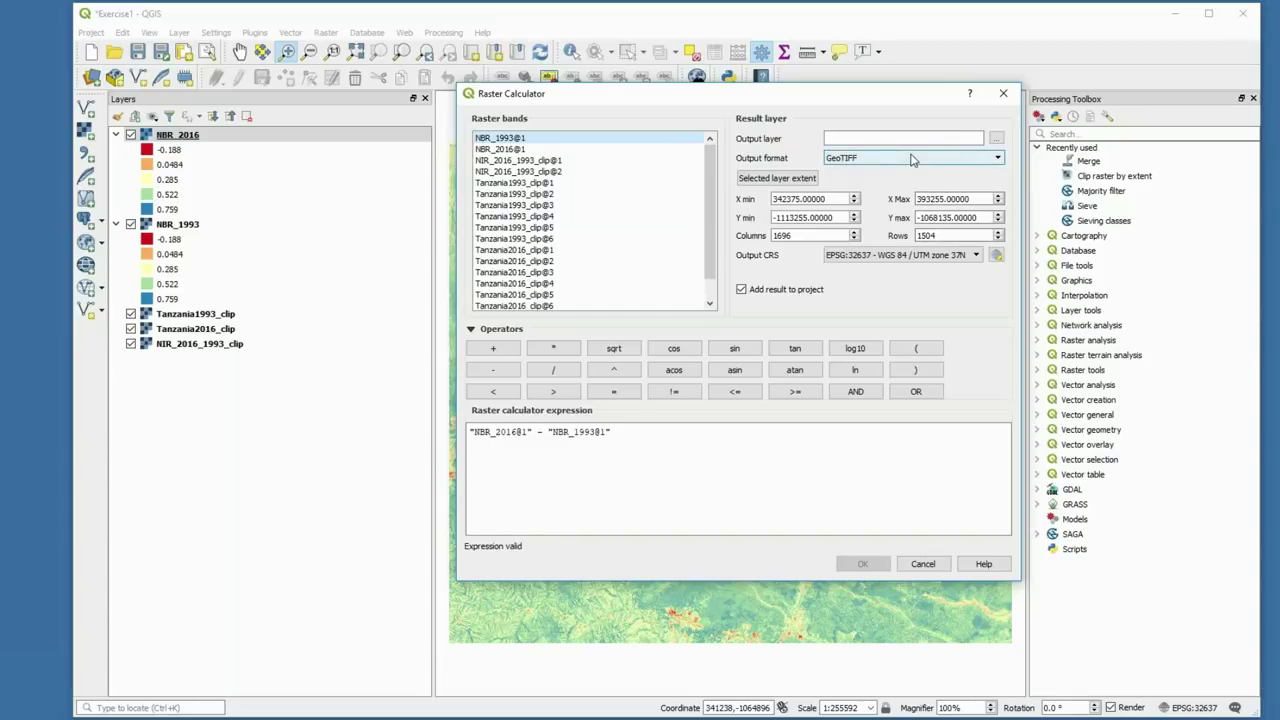
# Cancel the output file choice, close the calculator unrun, and reopen raster data source window.
pyautogui.click(996, 138)
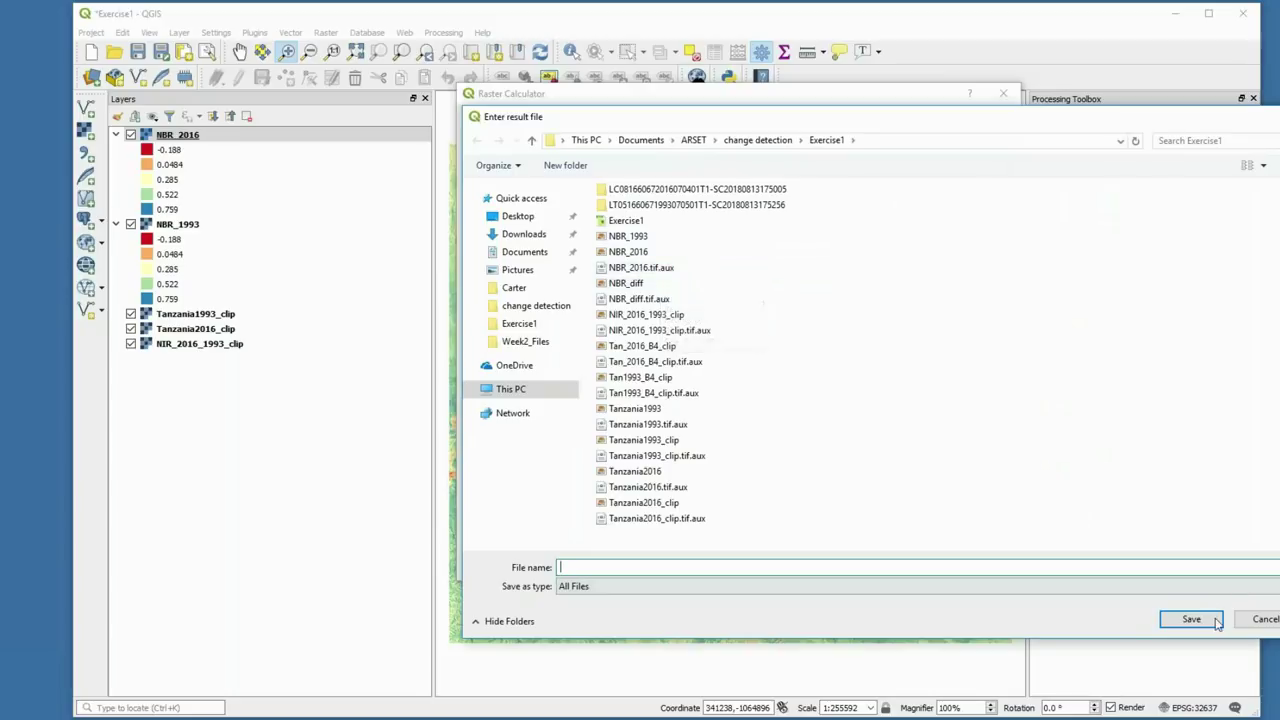
pyautogui.click(1264, 621)
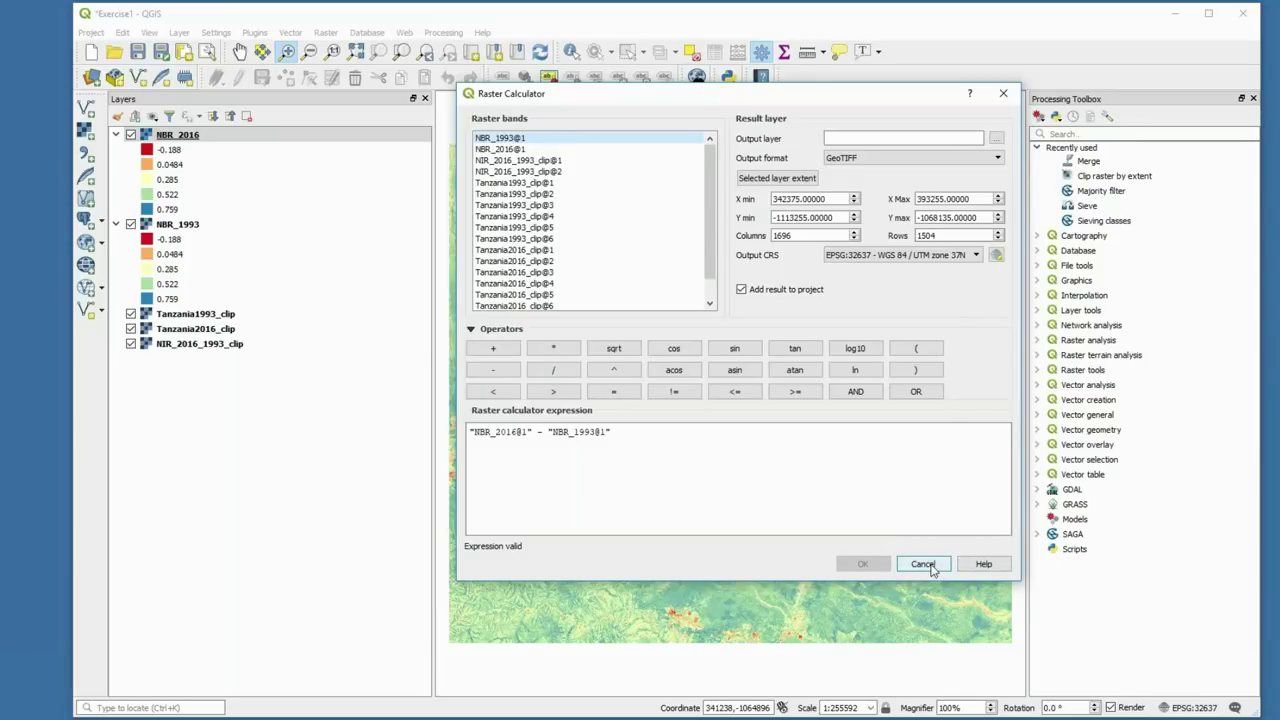
pyautogui.click(922, 564)
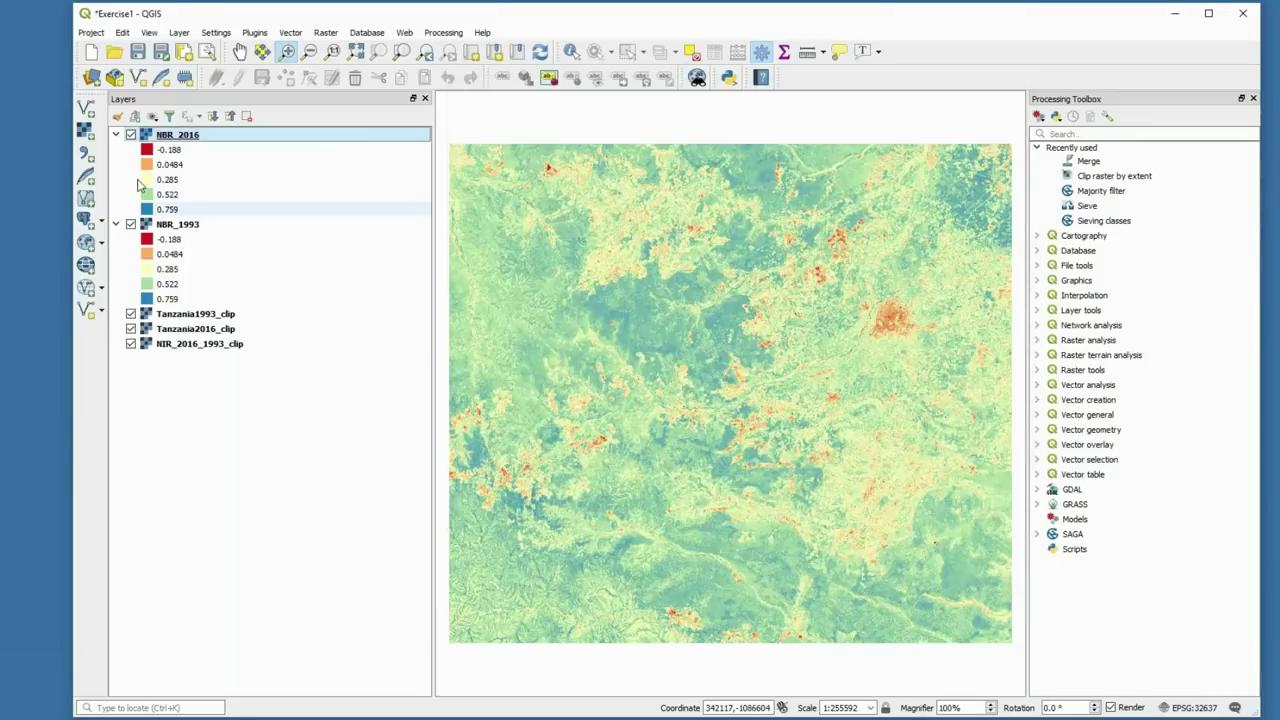
pyautogui.click(86, 131)
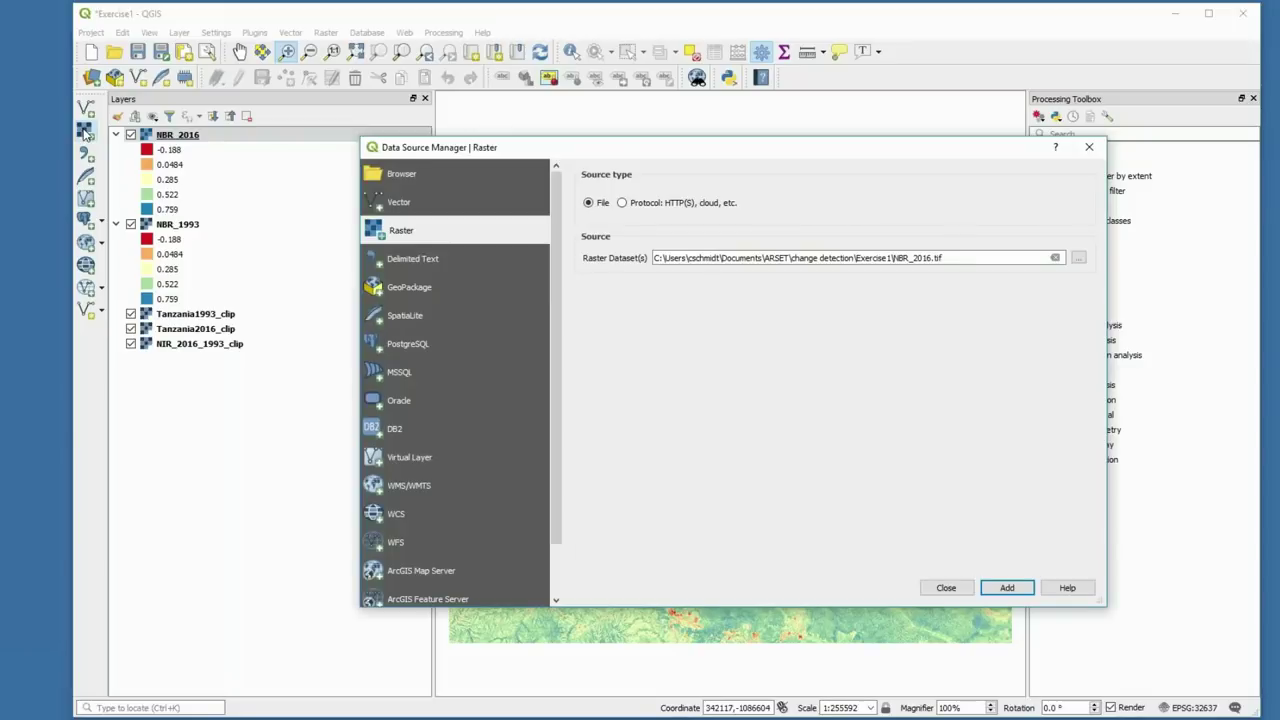
# Replace the NBR_2016.tif path with the NBR_diff raster and add it as a layer.
pyautogui.click(1054, 259)
pyautogui.click(1078, 258)
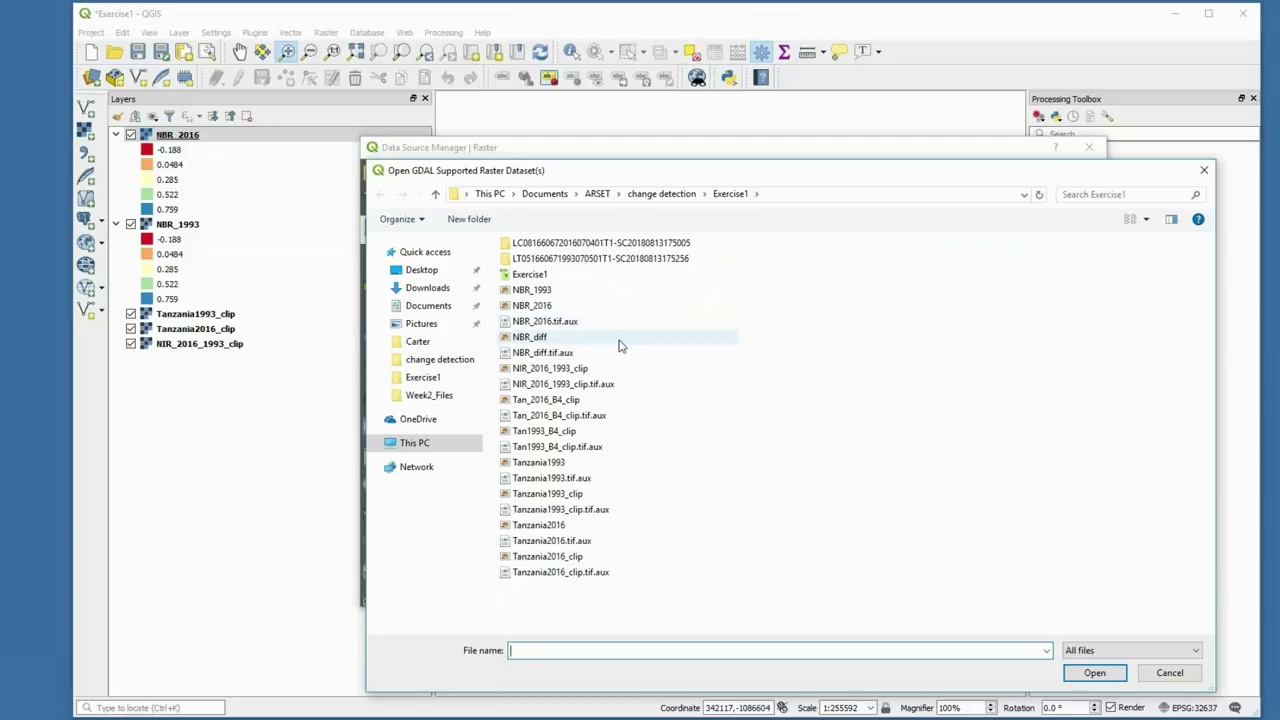
pyautogui.click(619, 343)
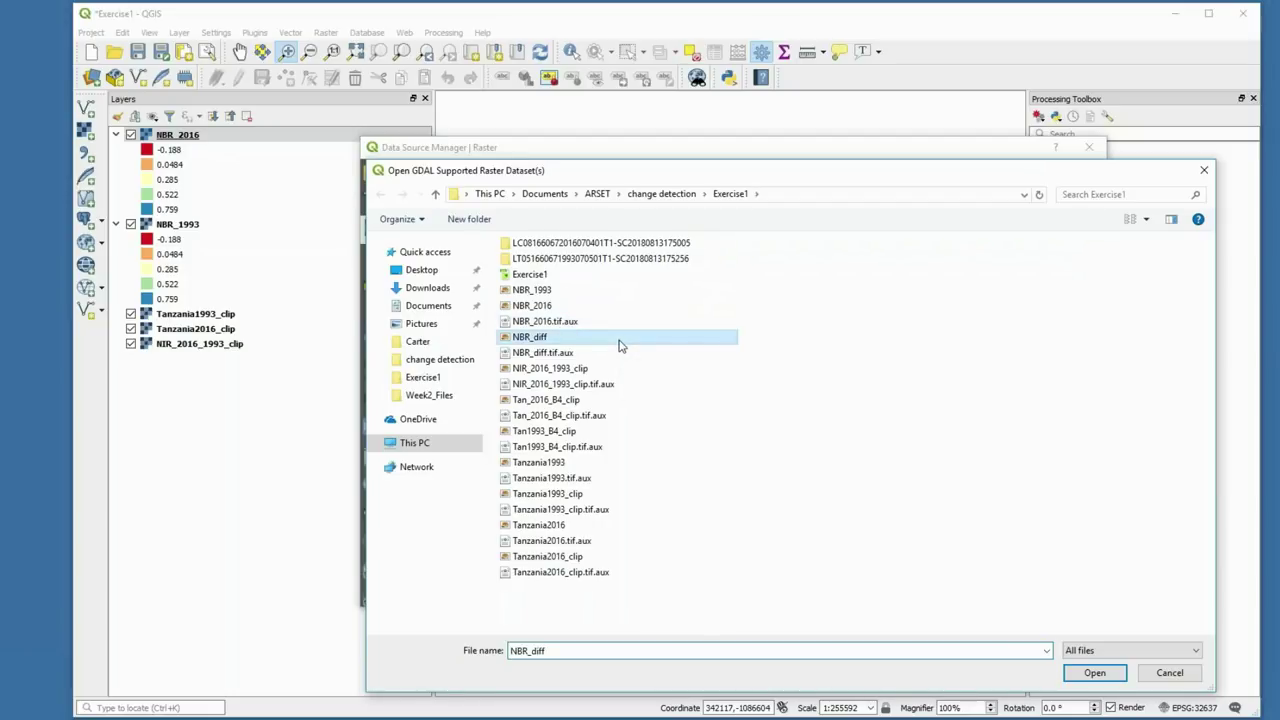
pyautogui.click(1095, 673)
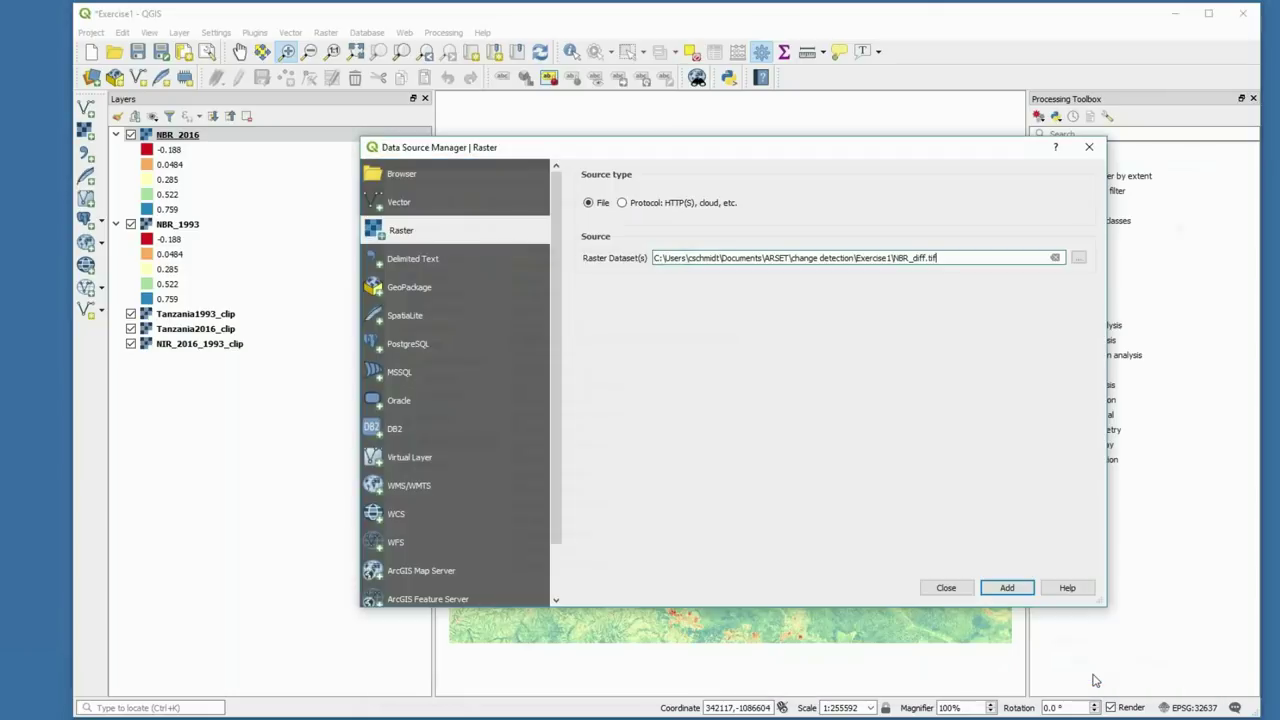
pyautogui.click(1010, 591)
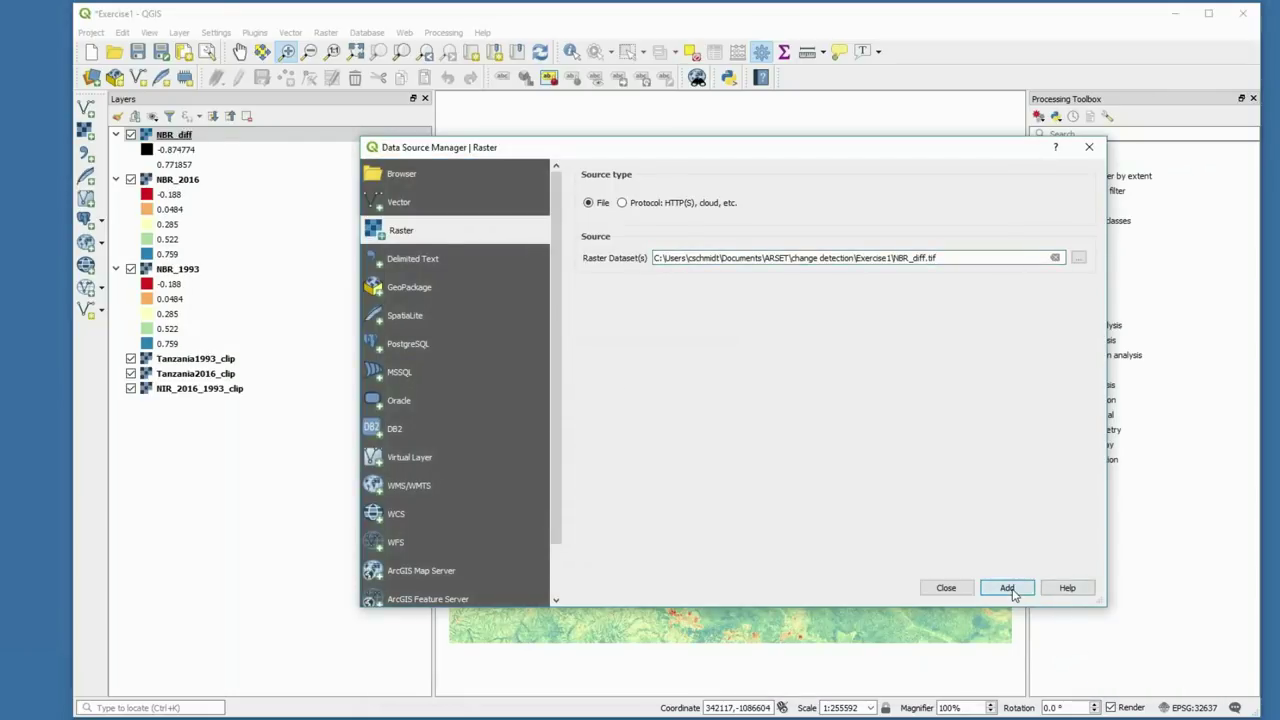
pyautogui.click(940, 587)
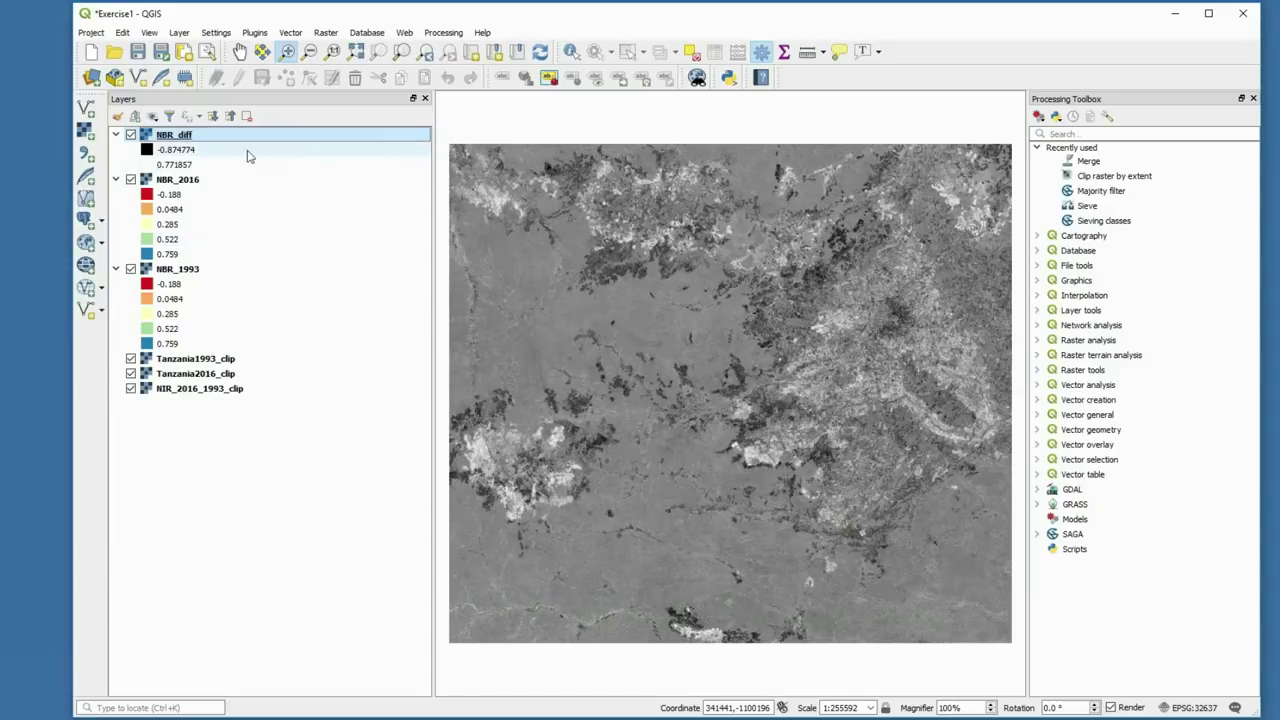
# Set NBR_diff's symbology to singleband pseudocolor and review its value histogram.
pyautogui.rightClick(170, 135)
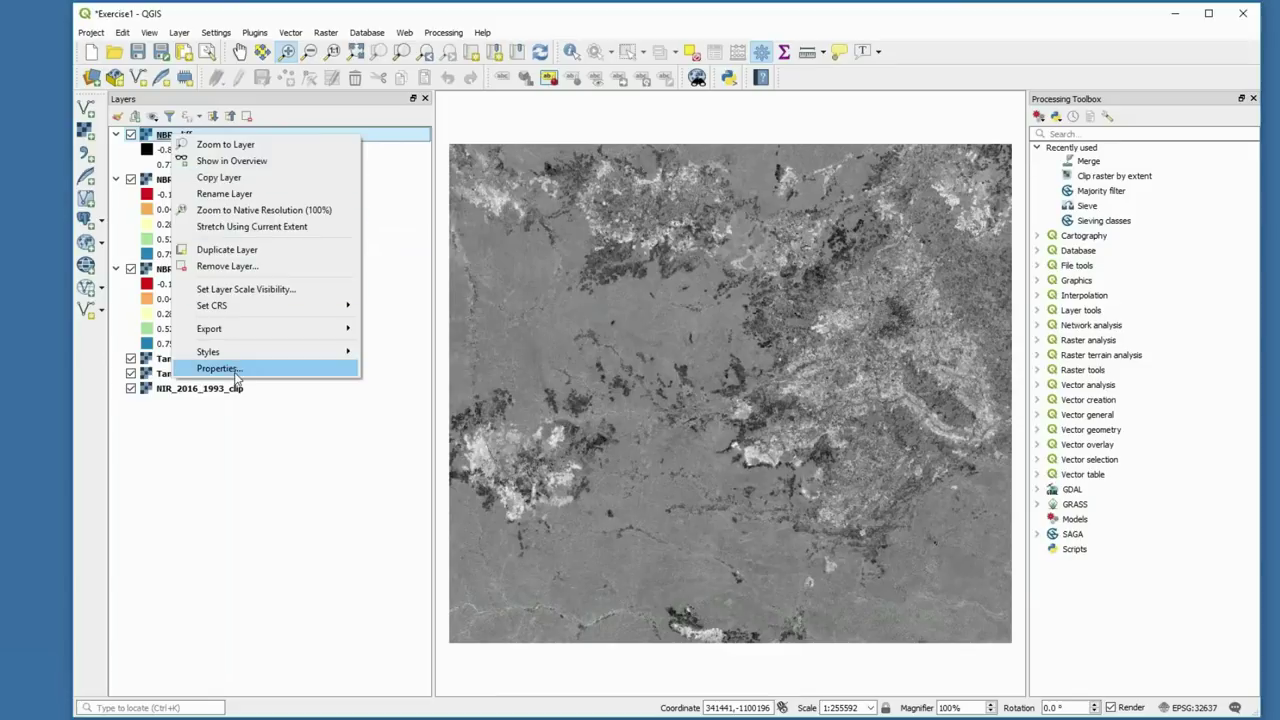
pyautogui.click(236, 370)
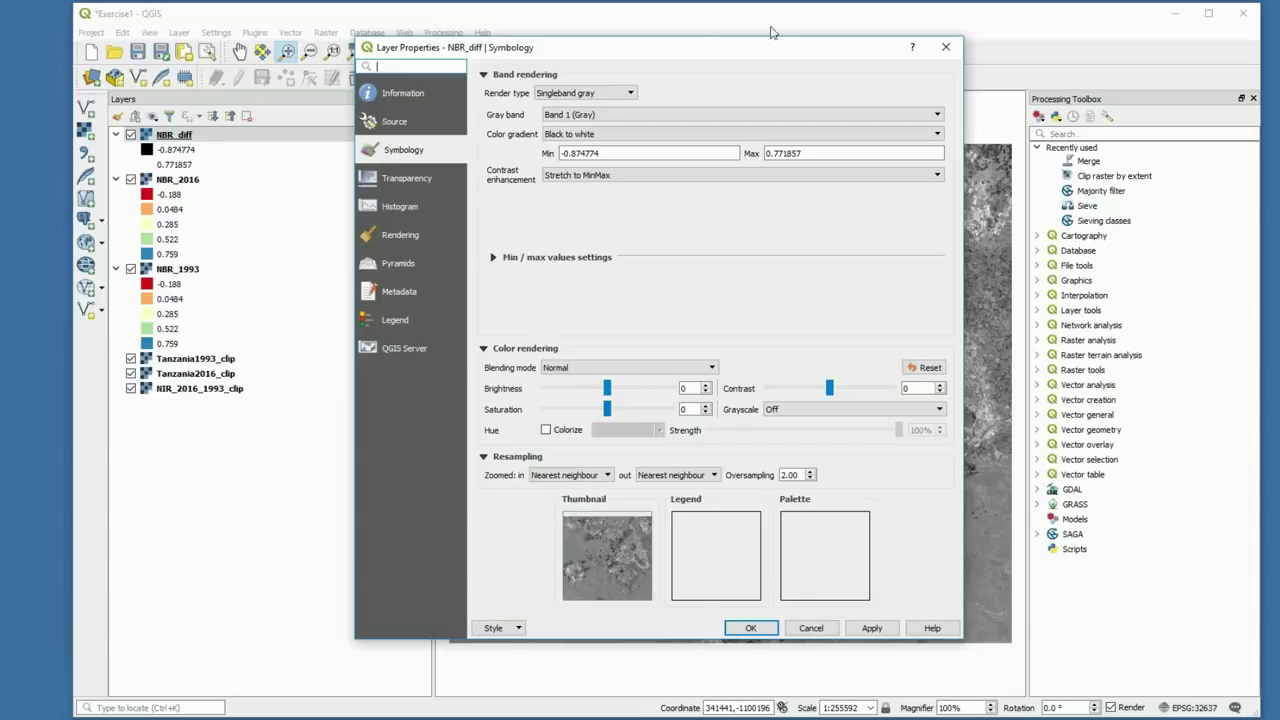
pyautogui.click(631, 94)
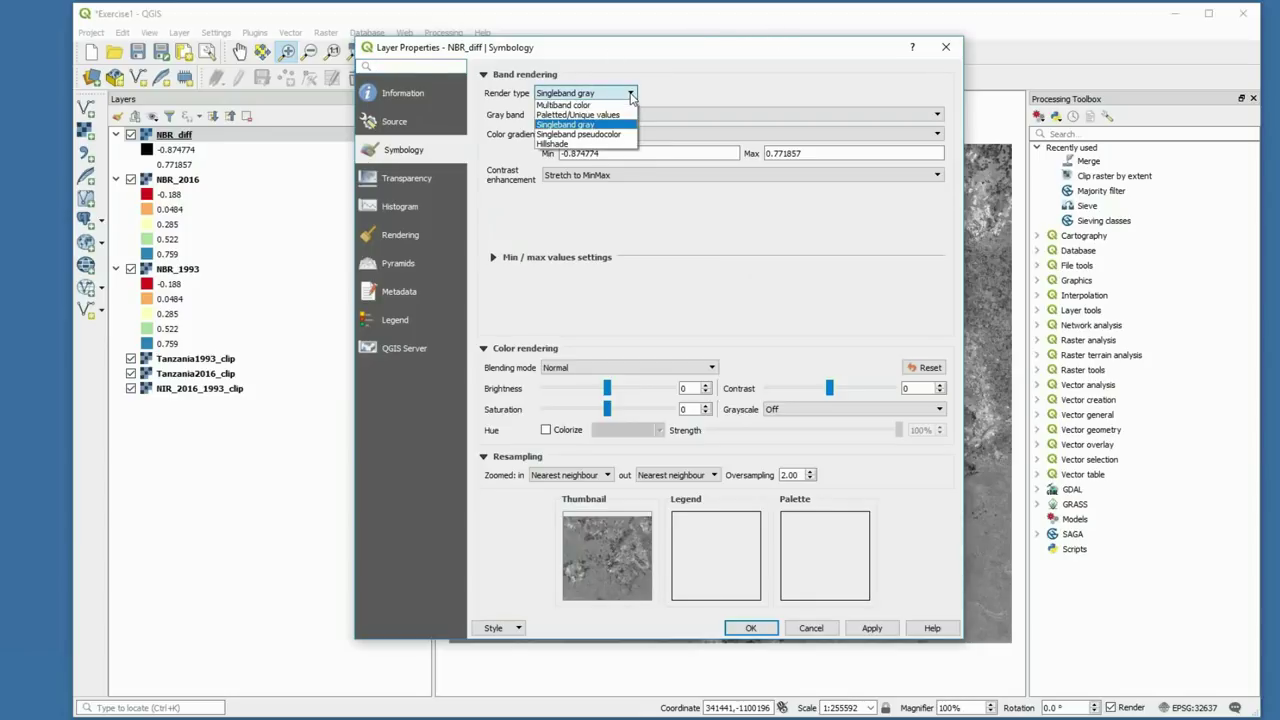
pyautogui.click(585, 134)
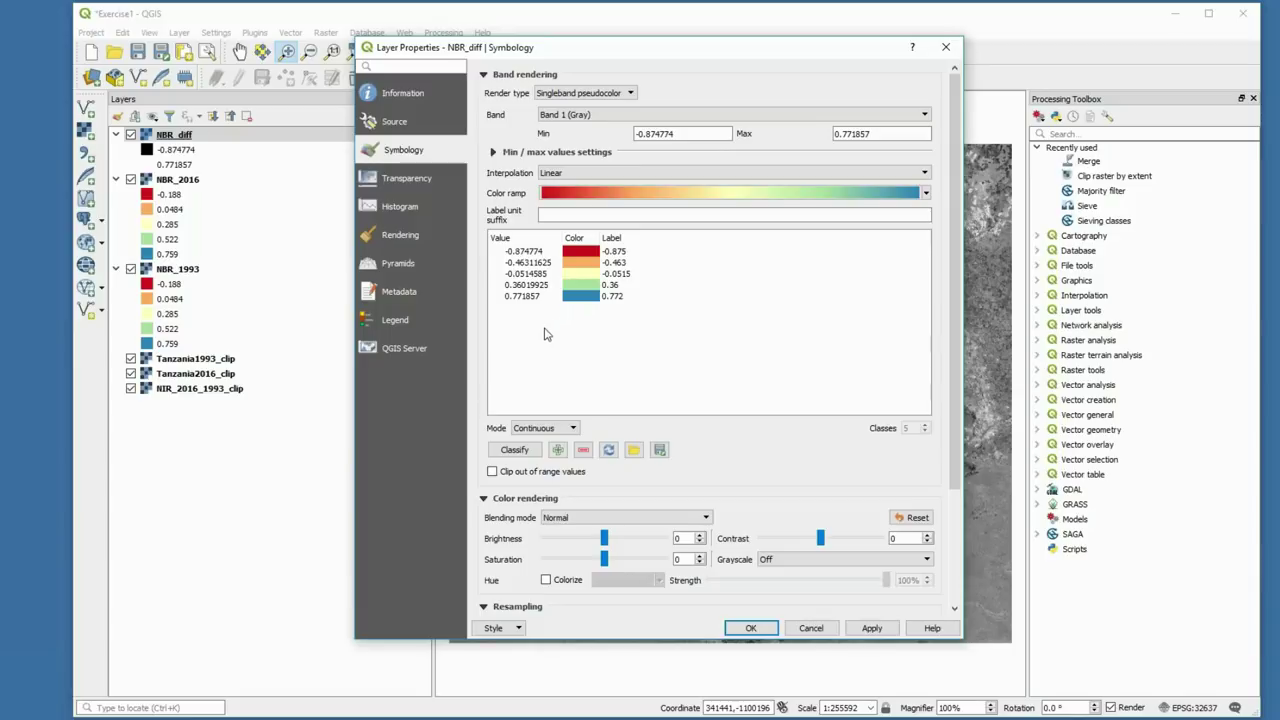
pyautogui.click(411, 207)
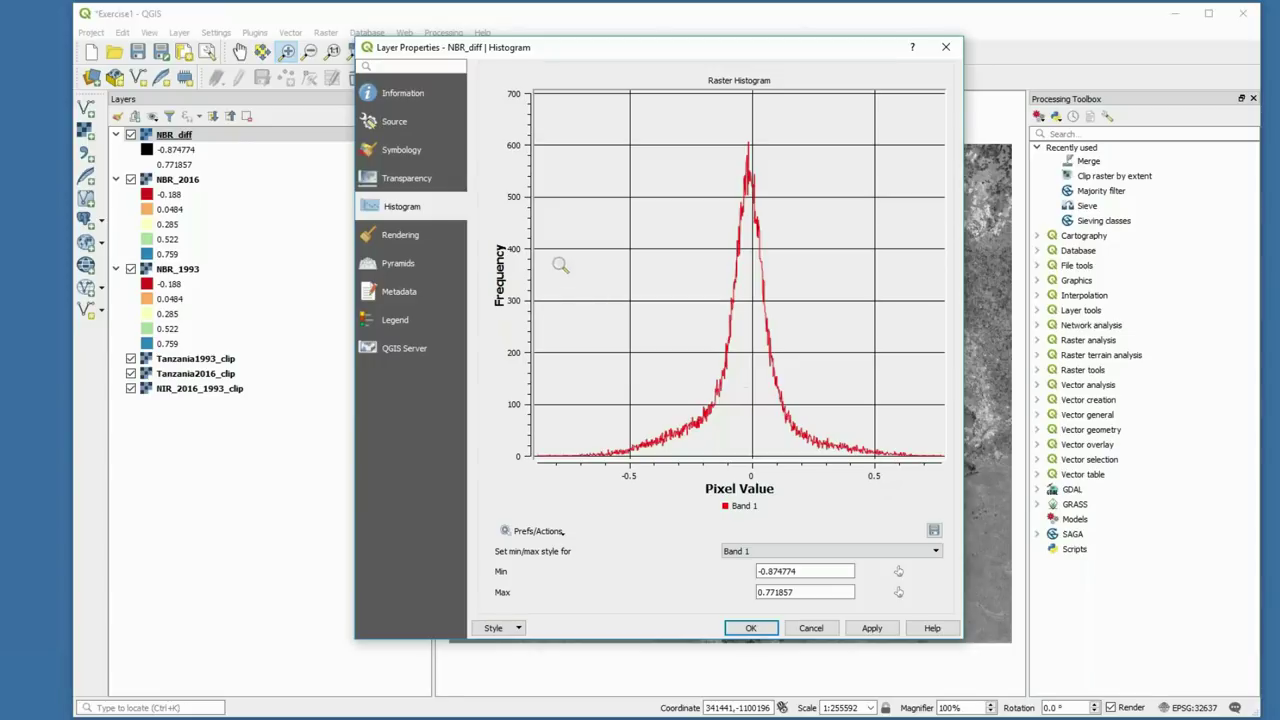
pyautogui.click(410, 150)
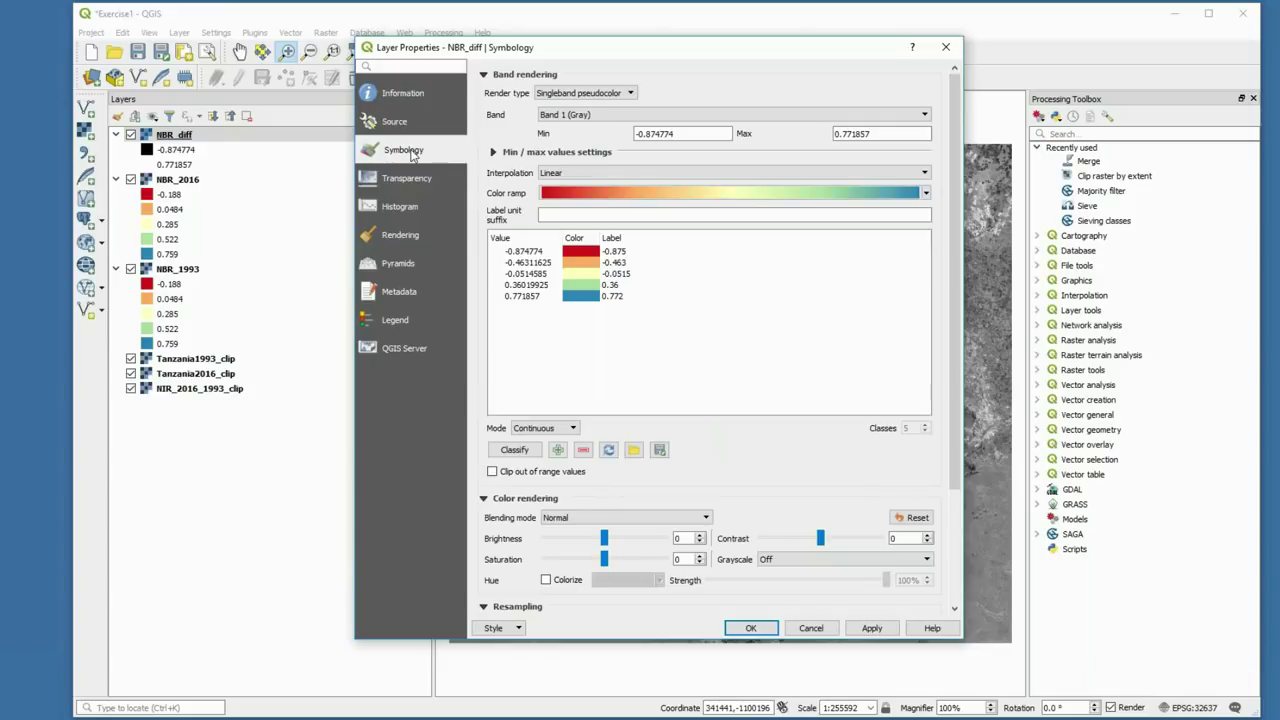
pyautogui.click(528, 255)
# Set the five class values to -0.5, -0.25, 0, 0.25 and 0.5.
pyautogui.doubleClick(533, 256)
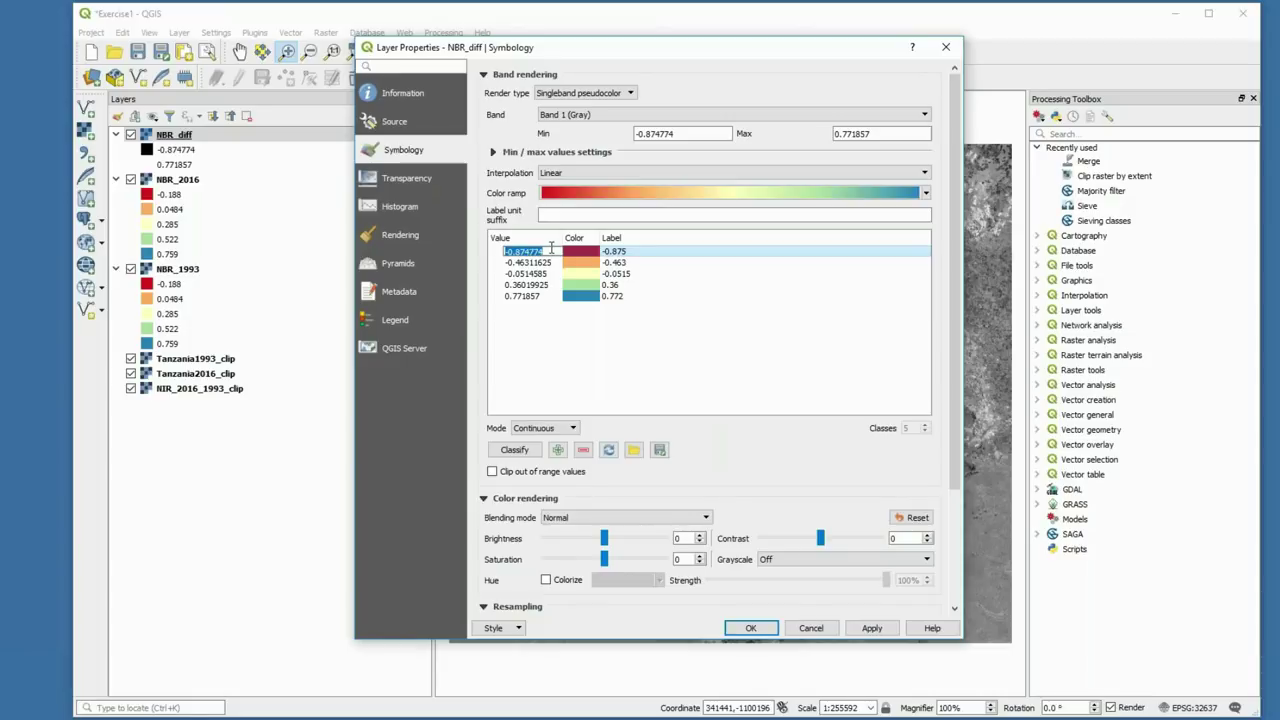
pyautogui.write('-0.5')
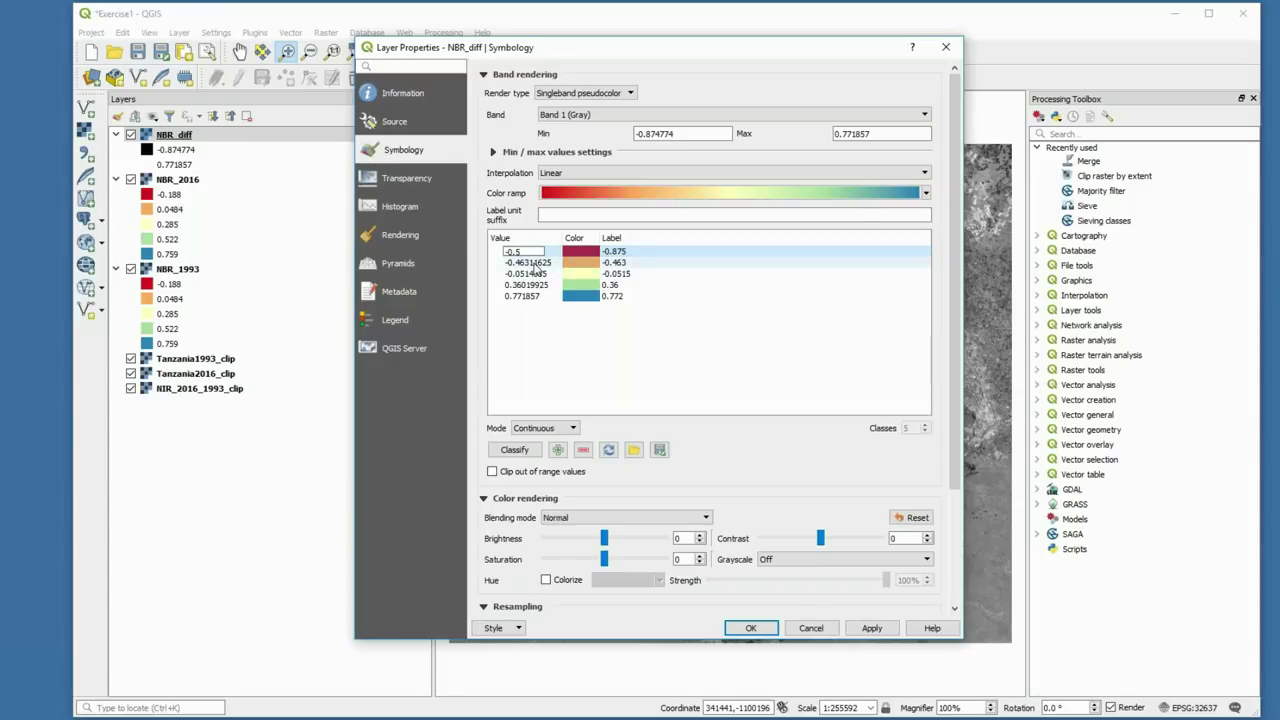
pyautogui.doubleClick(538, 263)
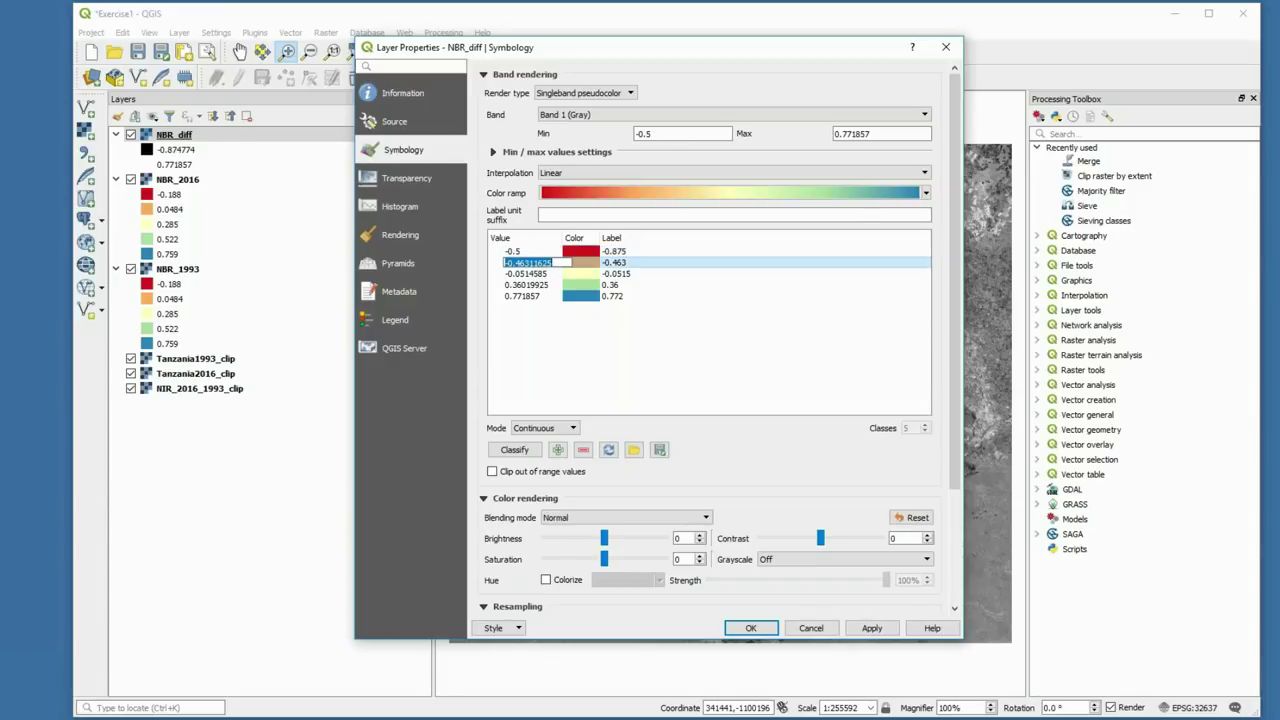
pyautogui.write('-0.')
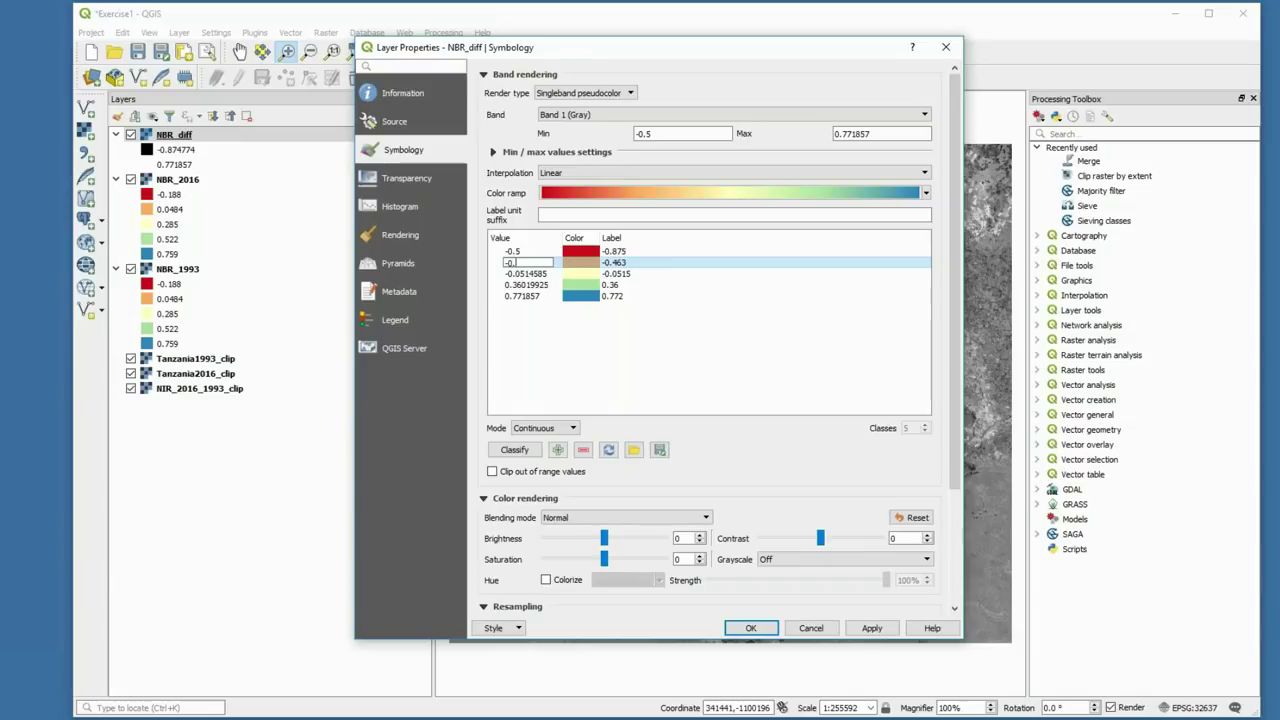
pyautogui.write('25')
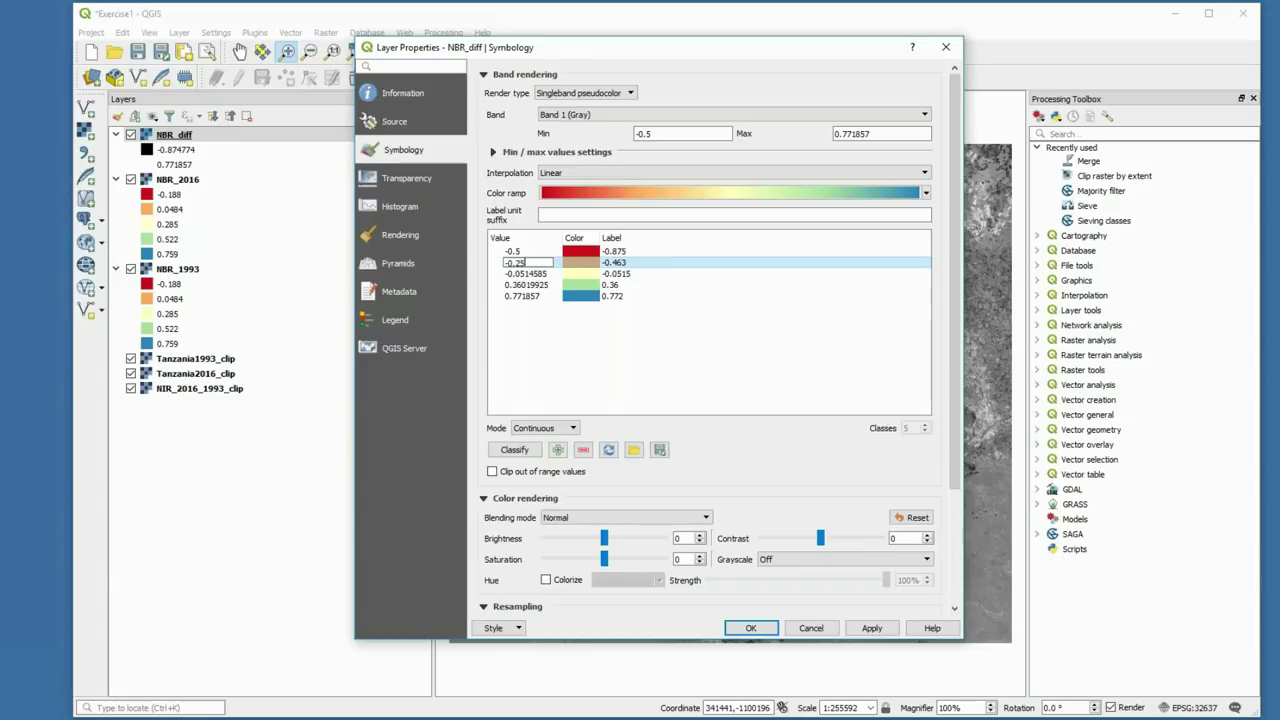
pyautogui.doubleClick(522, 274)
pyautogui.write('0')
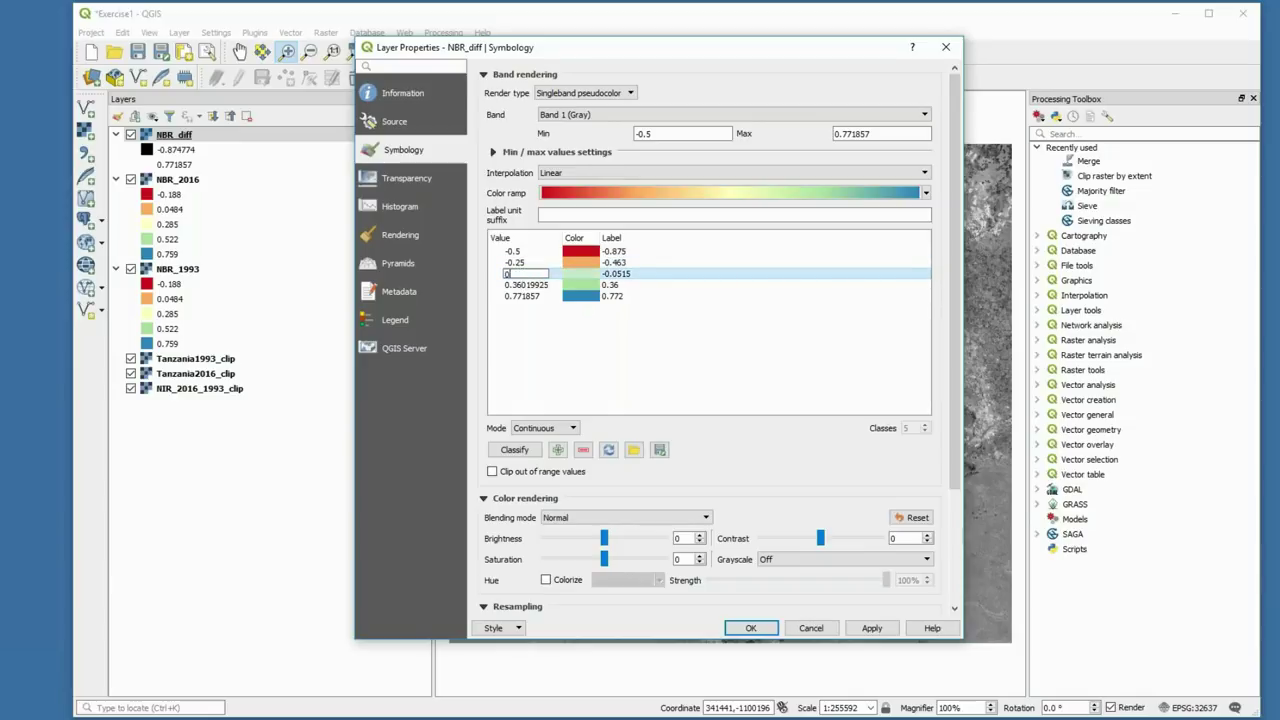
pyautogui.doubleClick(525, 285)
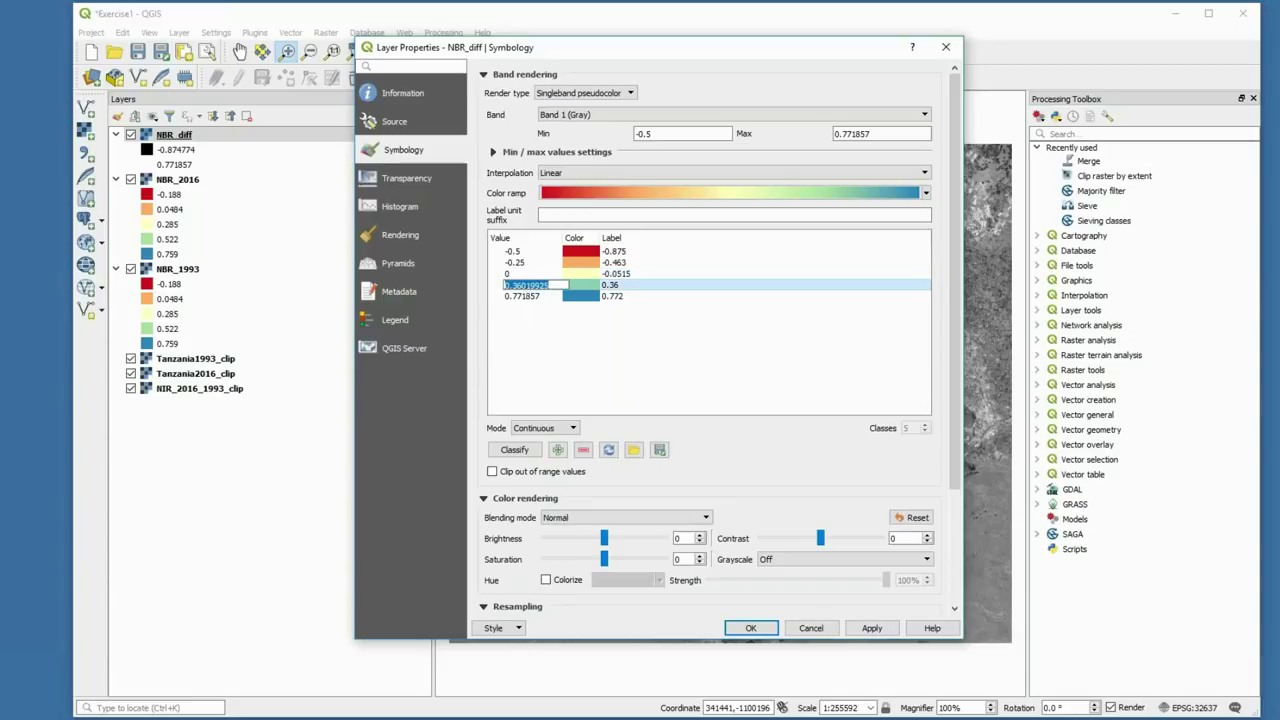
pyautogui.write('0.25')
pyautogui.click(524, 297)
pyautogui.click(524, 297)
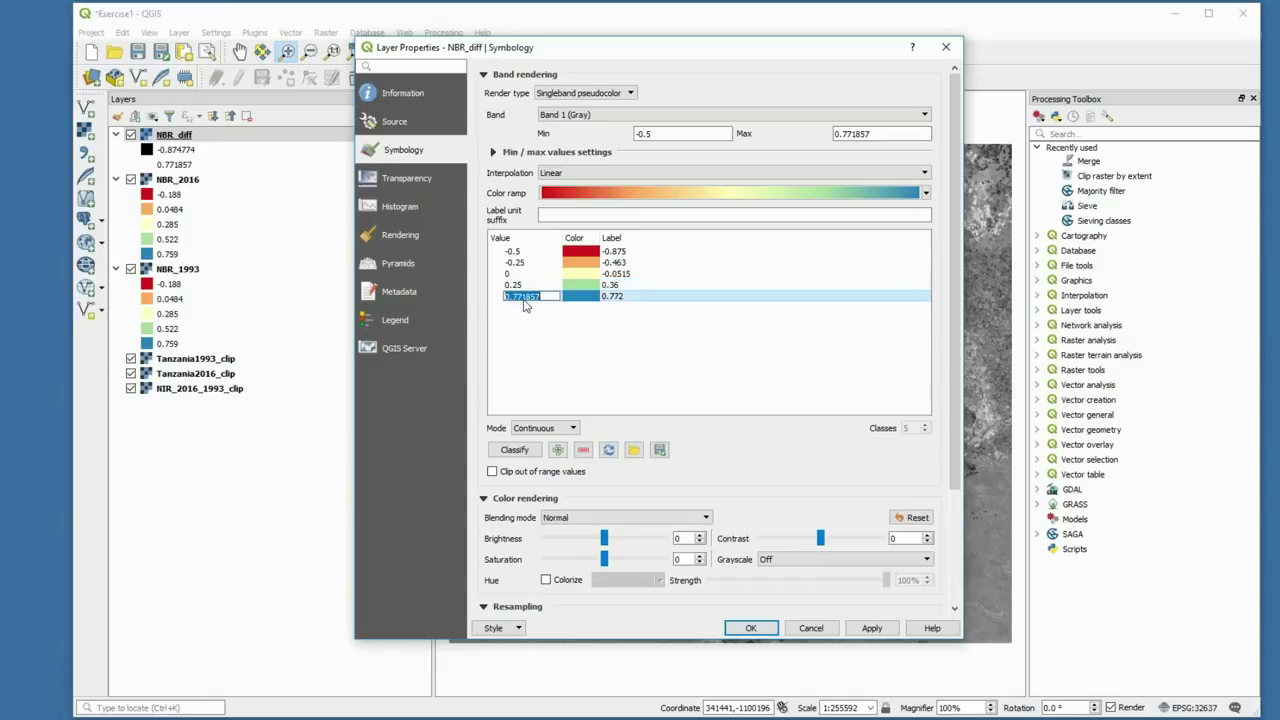
pyautogui.write('0.5')
pyautogui.press('Return')
# Relabel the classes -0.5, -0.25, 0, 0.25 and 0.5 to match their values.
pyautogui.click(630, 254)
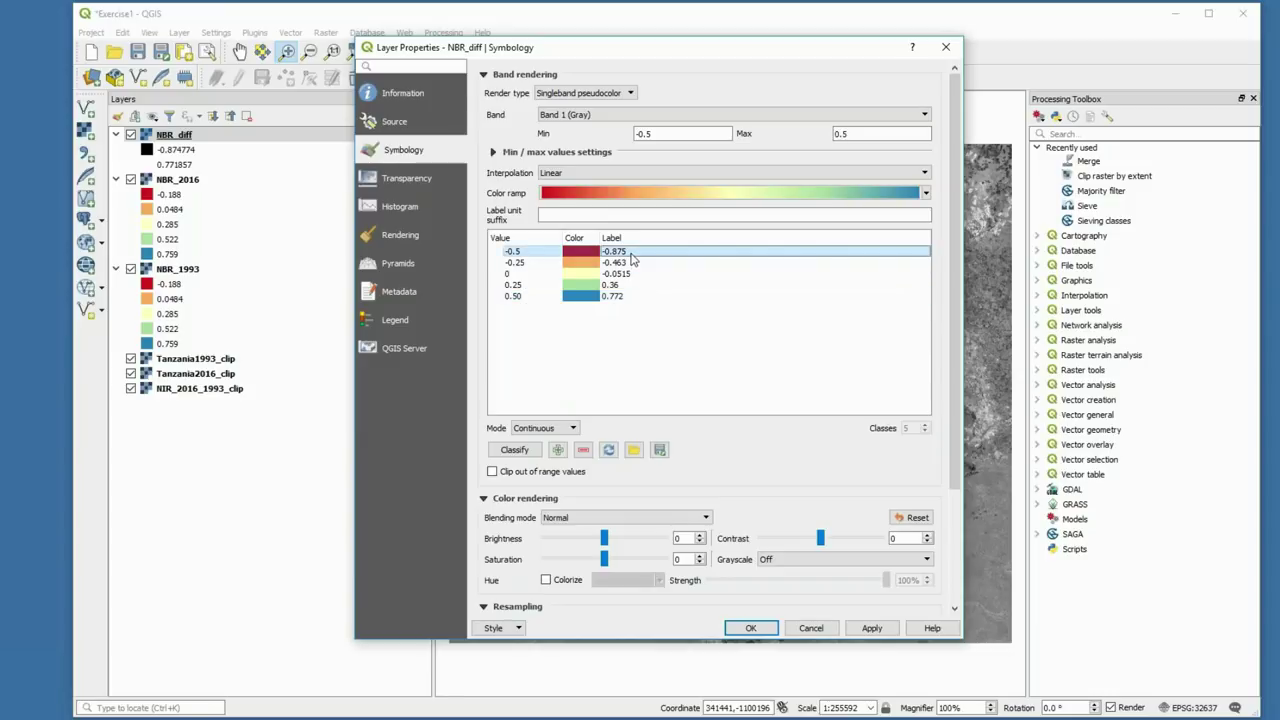
pyautogui.doubleClick(630, 254)
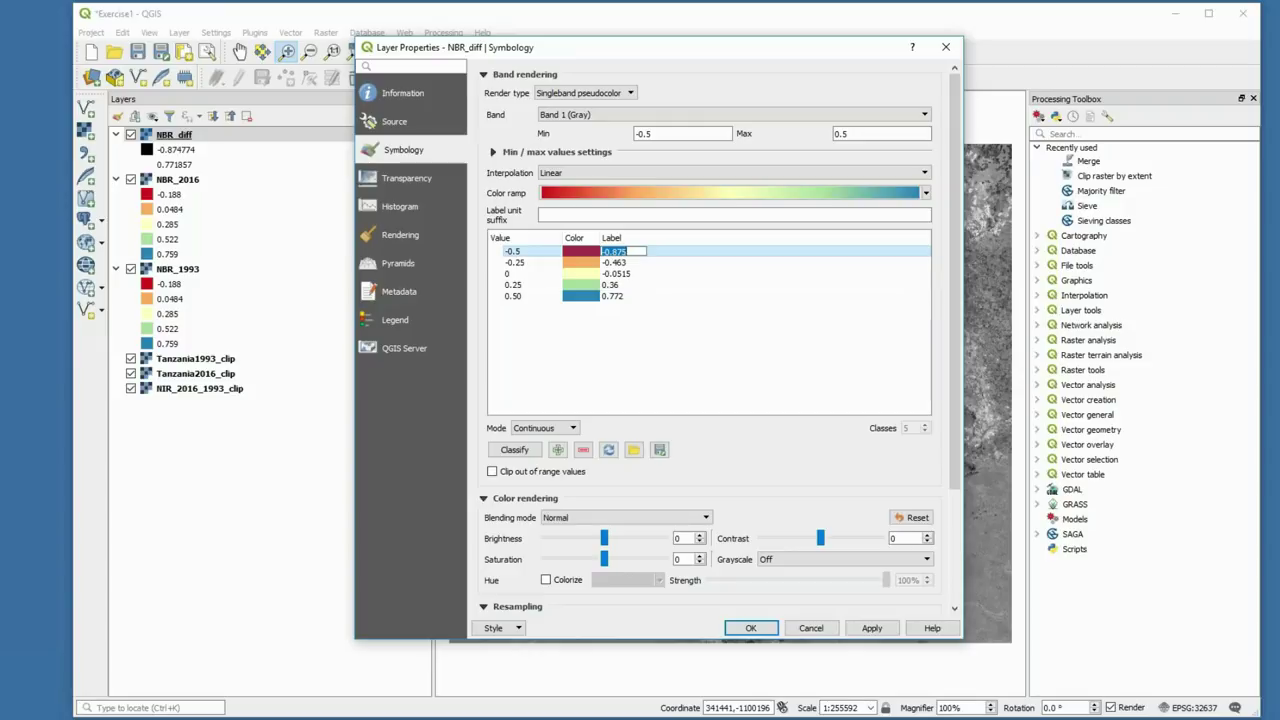
pyautogui.write('-0.5')
pyautogui.doubleClick(630, 262)
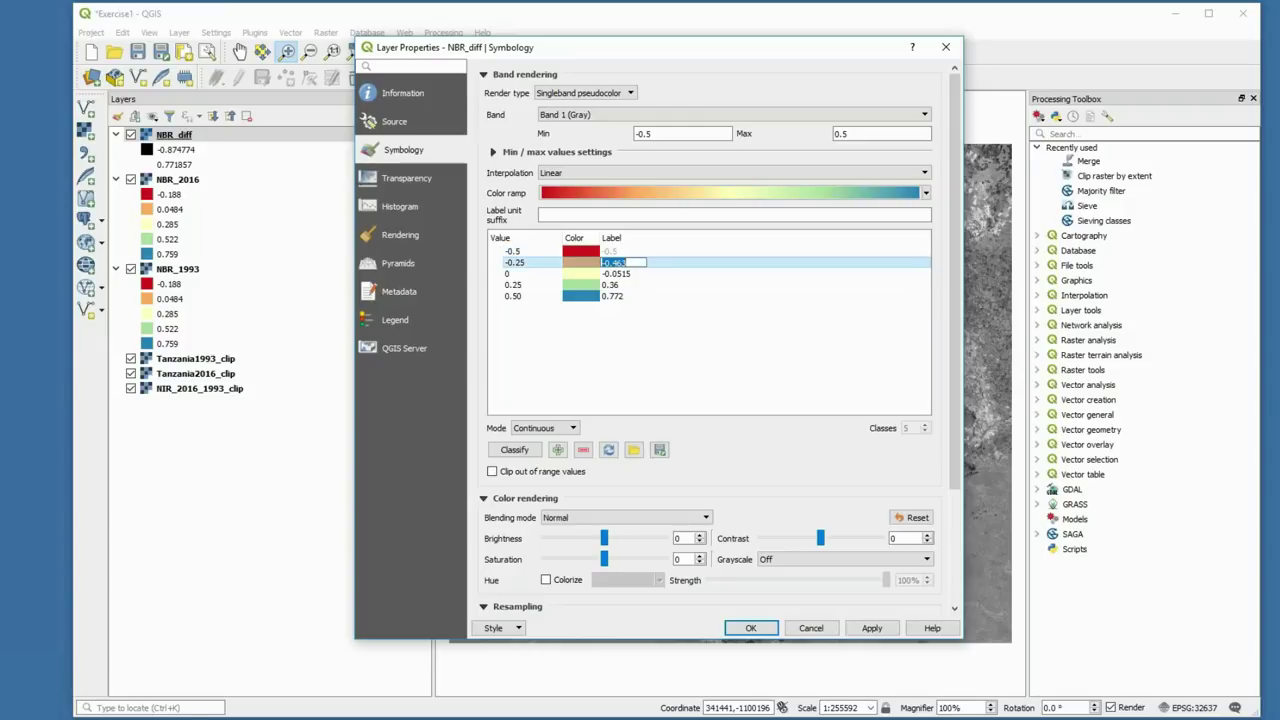
pyautogui.write('-0.25')
pyautogui.doubleClick(615, 273)
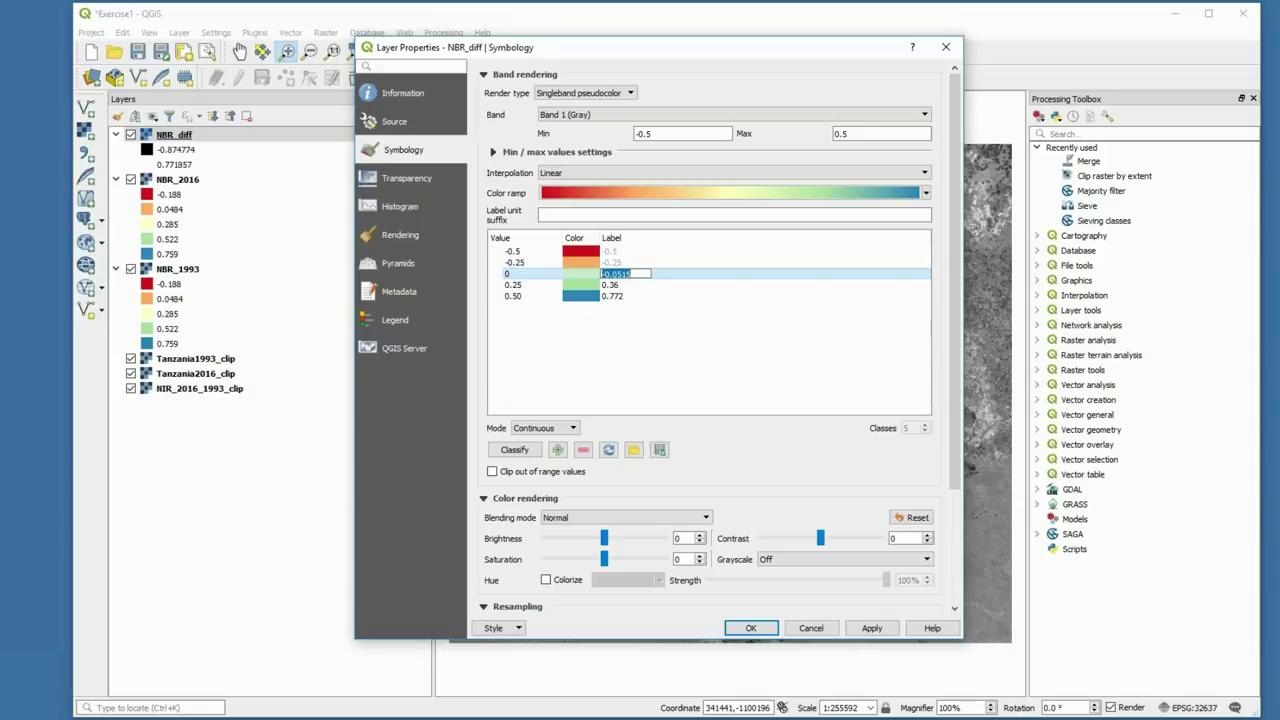
pyautogui.write('0')
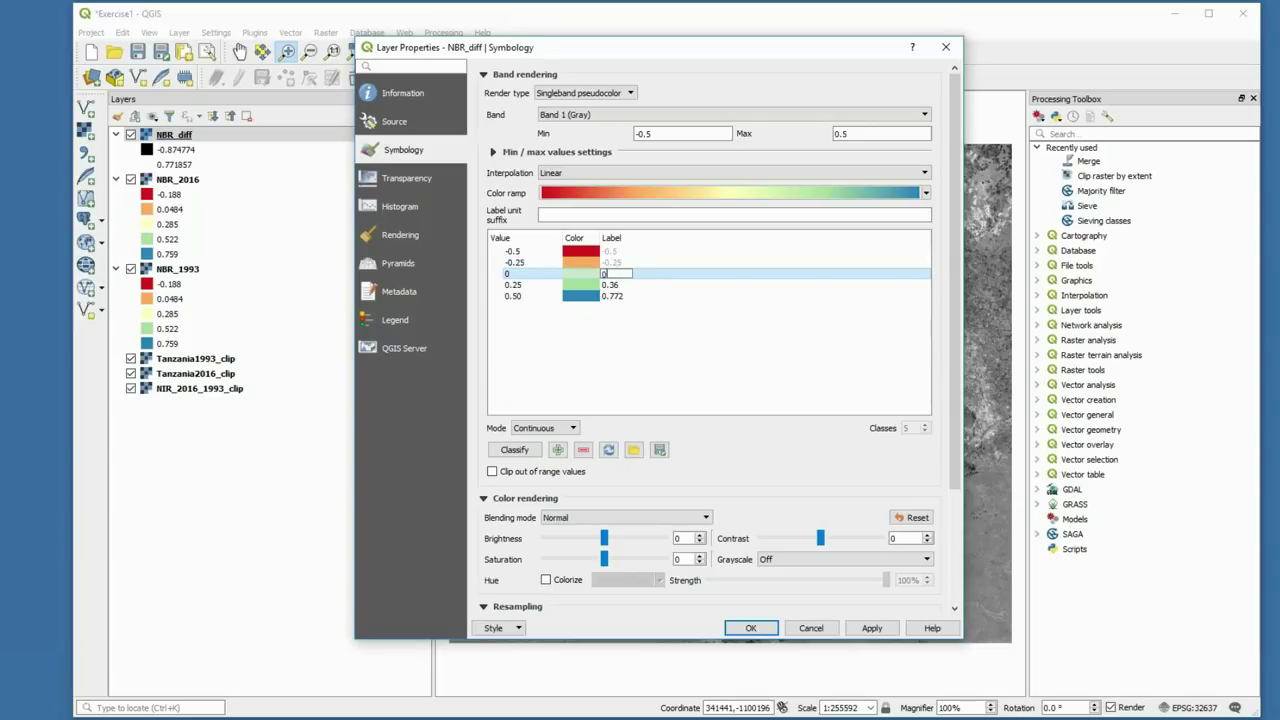
pyautogui.doubleClick(622, 297)
pyautogui.click(622, 286)
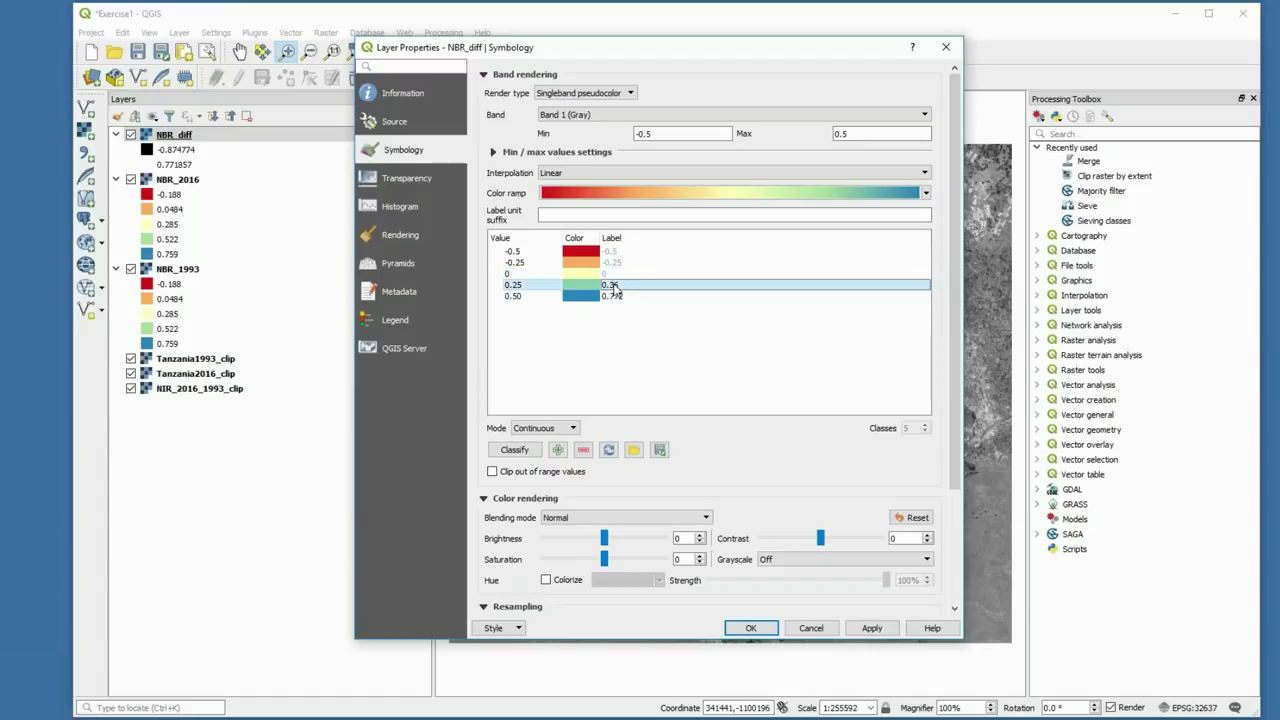
pyautogui.doubleClick(622, 286)
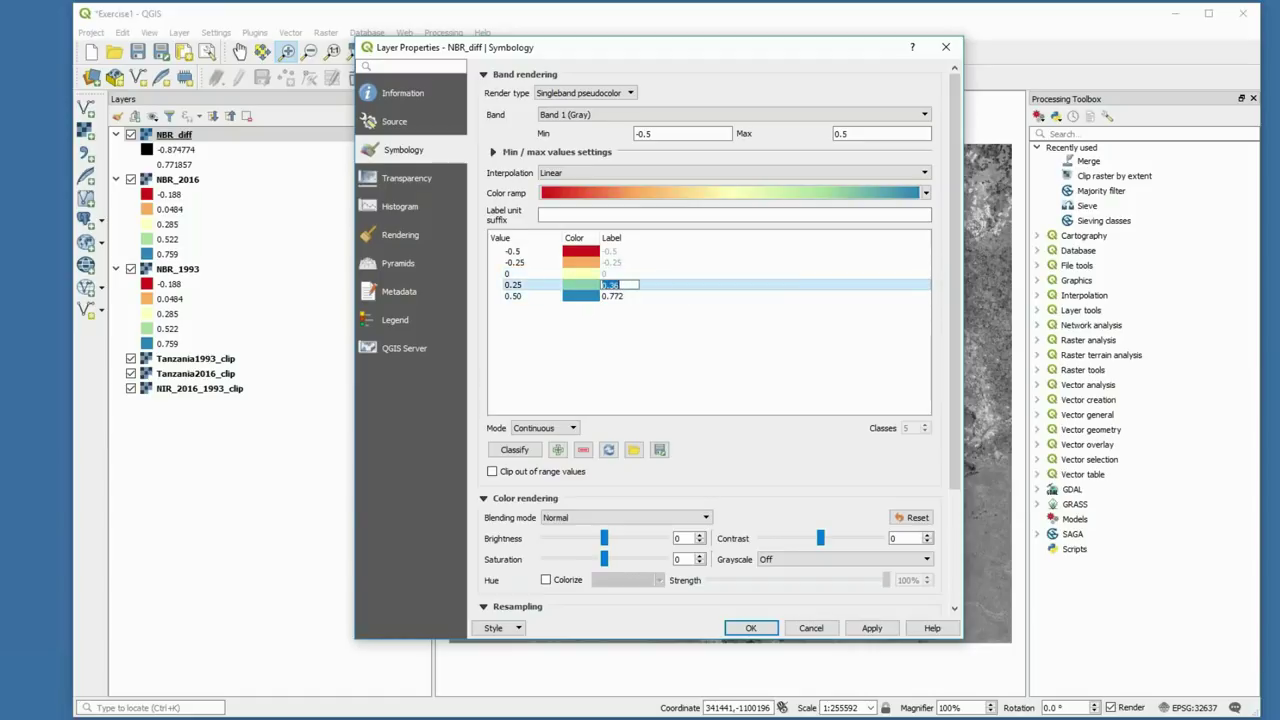
pyautogui.write('0.25')
pyautogui.click(620, 297)
pyautogui.doubleClick(620, 297)
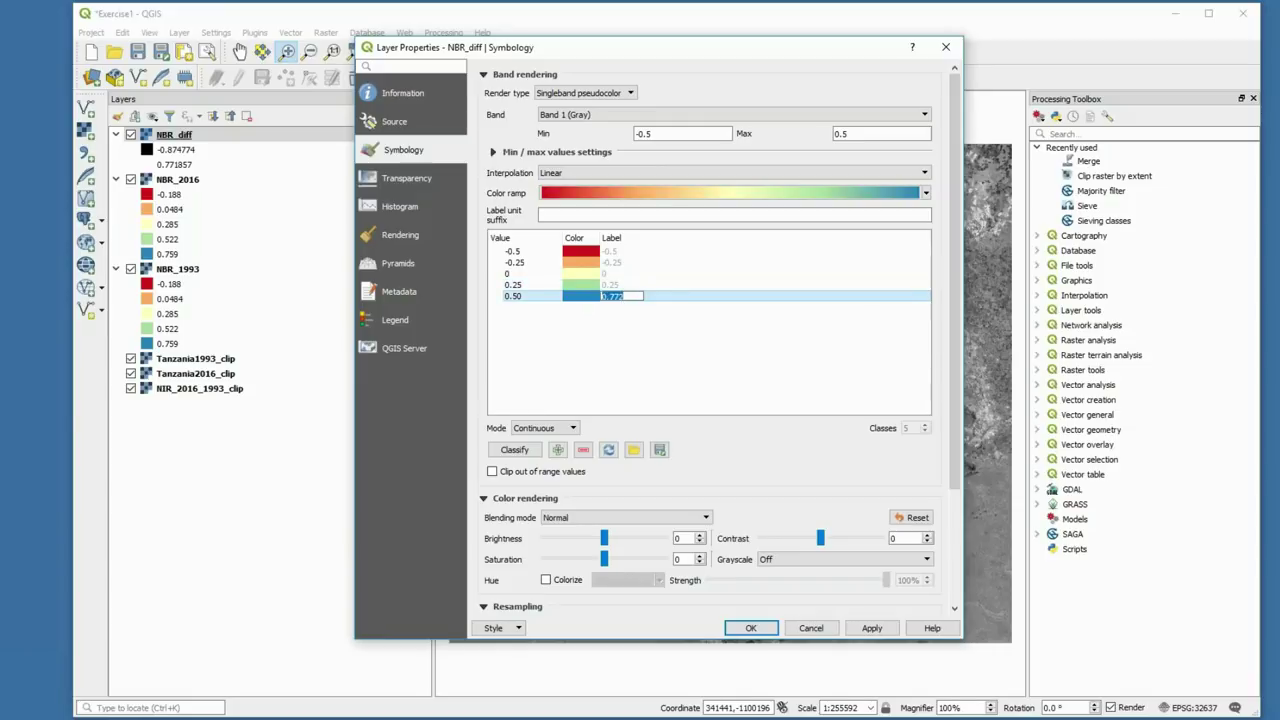
pyautogui.write('0.5')
pyautogui.press('Return')
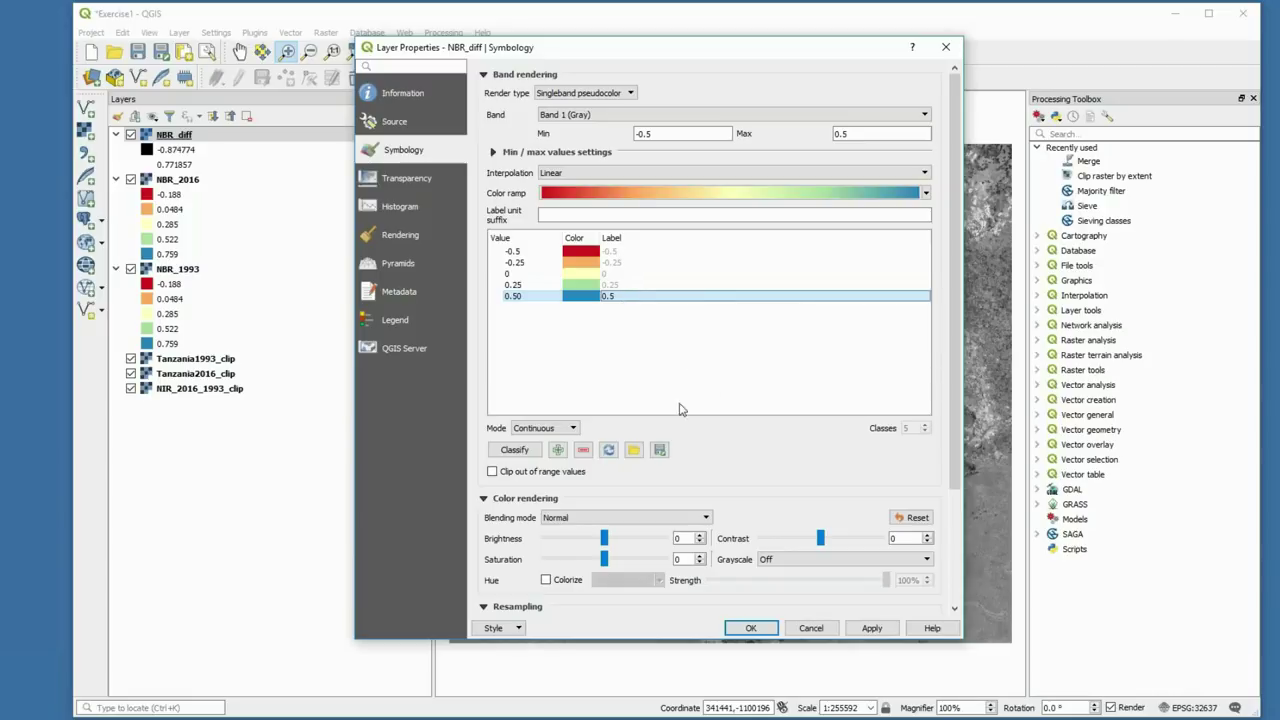
# Apply the new NBR_diff classes and zoom in on the central red and blue patches.
pyautogui.click(751, 628)
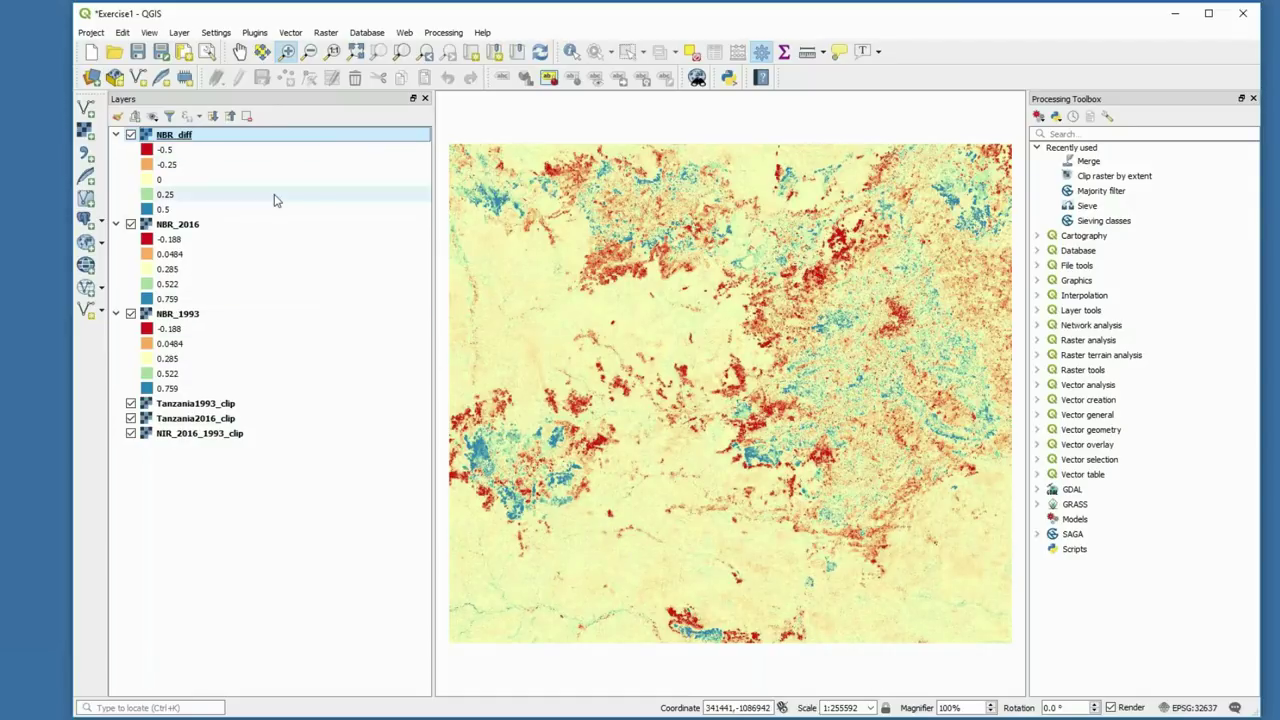
pyautogui.click(287, 52)
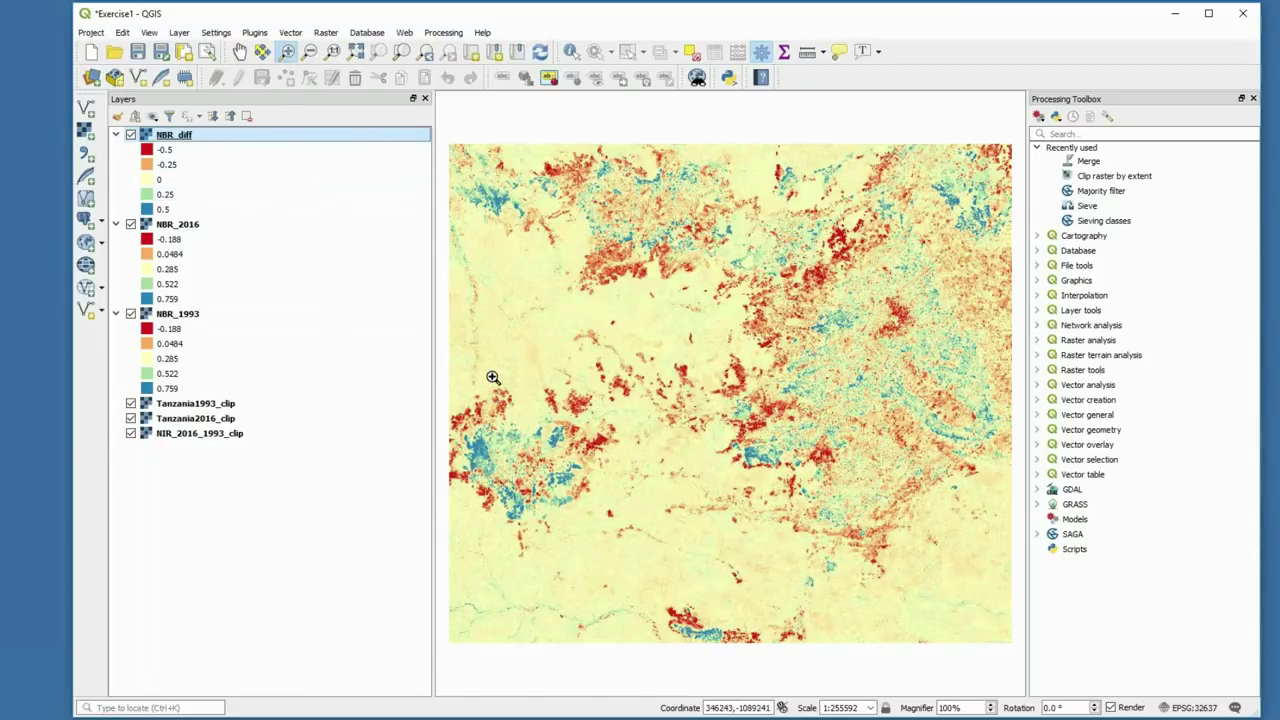
pyautogui.moveTo(486, 371); pyautogui.dragTo(663, 531)
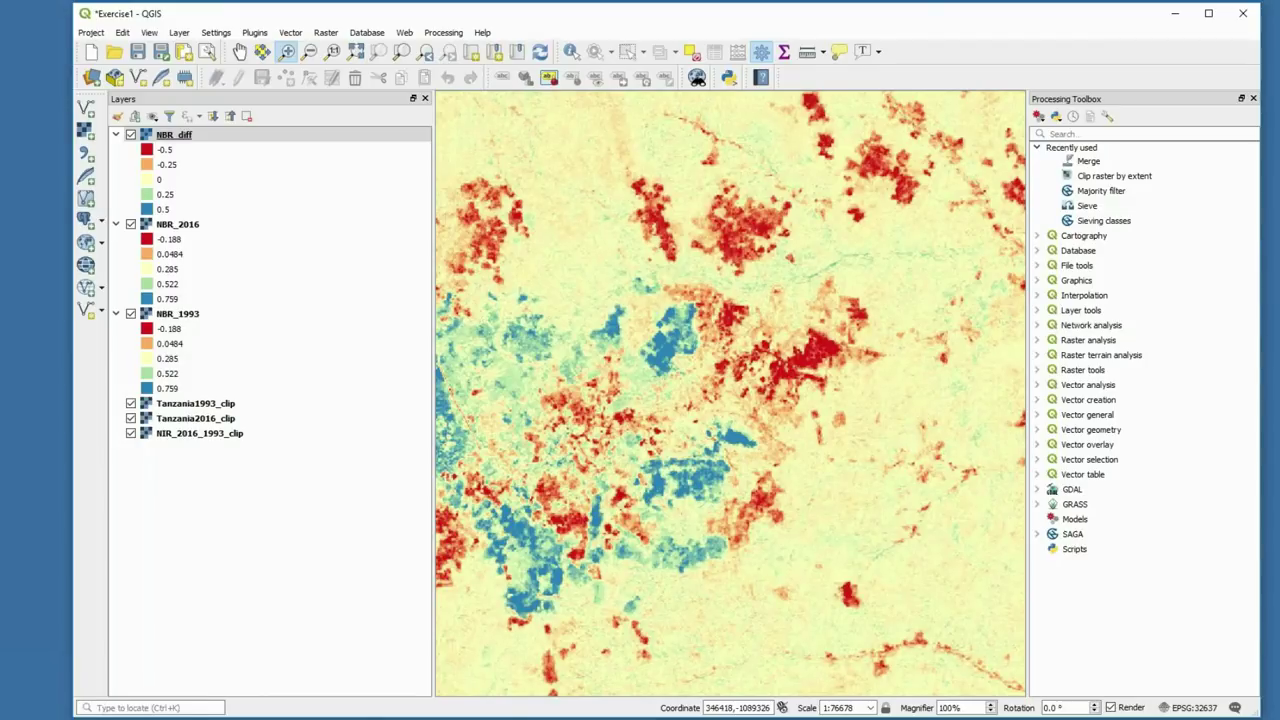
pyautogui.click(116, 225)
# Hide NBR_2016 and NBR_1993, then toggle NBR_diff against the false-colour imagery.
pyautogui.click(130, 224)
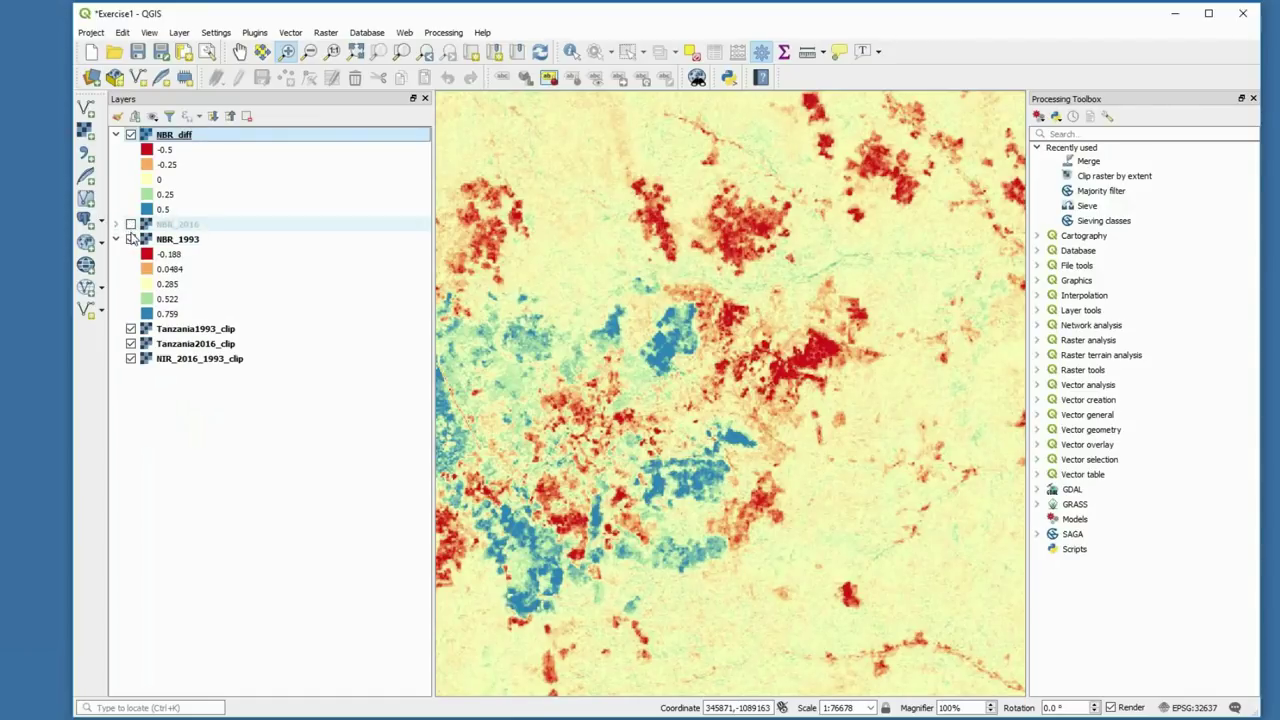
pyautogui.click(130, 239)
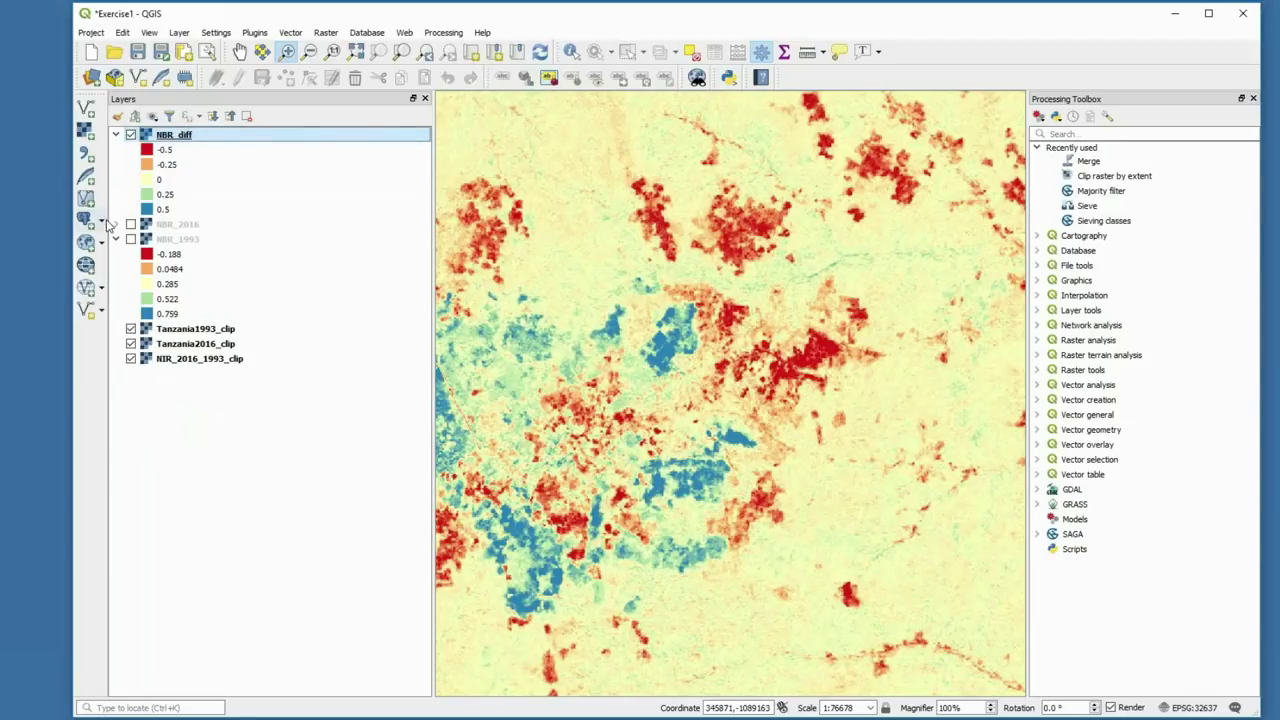
pyautogui.click(130, 135)
pyautogui.click(130, 135)
pyautogui.click(130, 135)
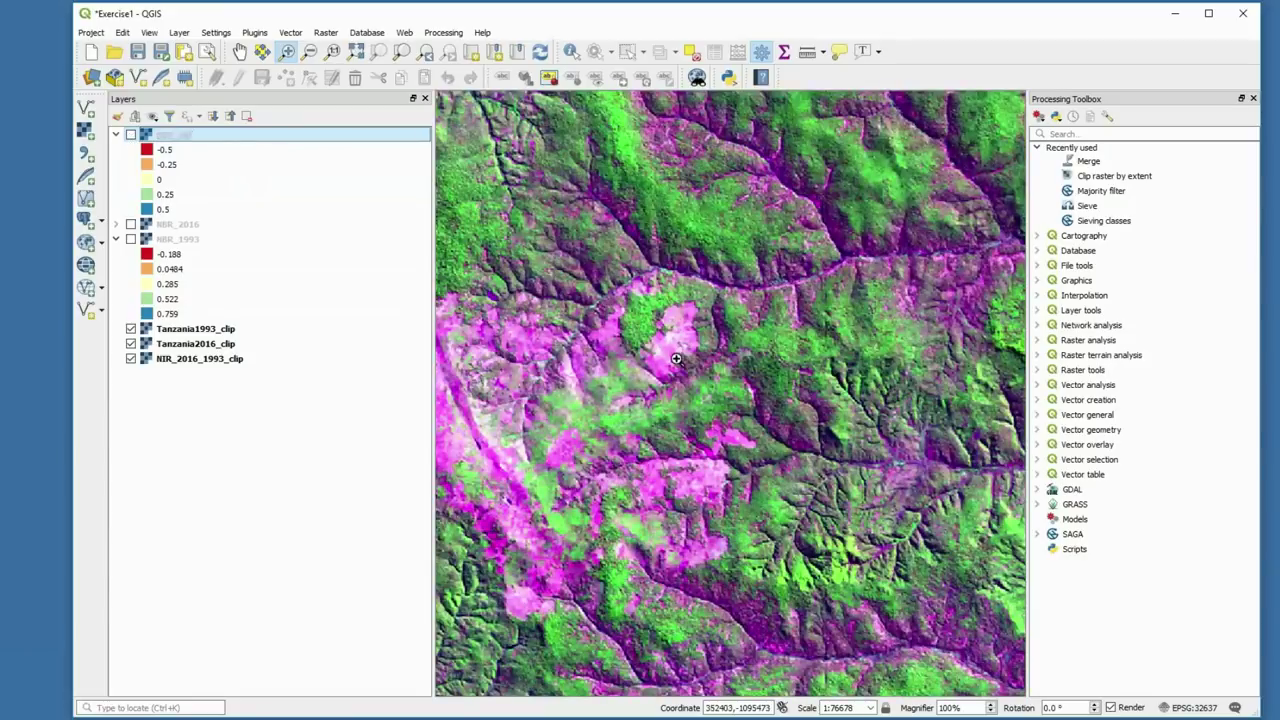
# Hide Tanzania1993_clip, compare NBR_diff over the 2016 composite, and zoom to full extent.
pyautogui.click(130, 330)
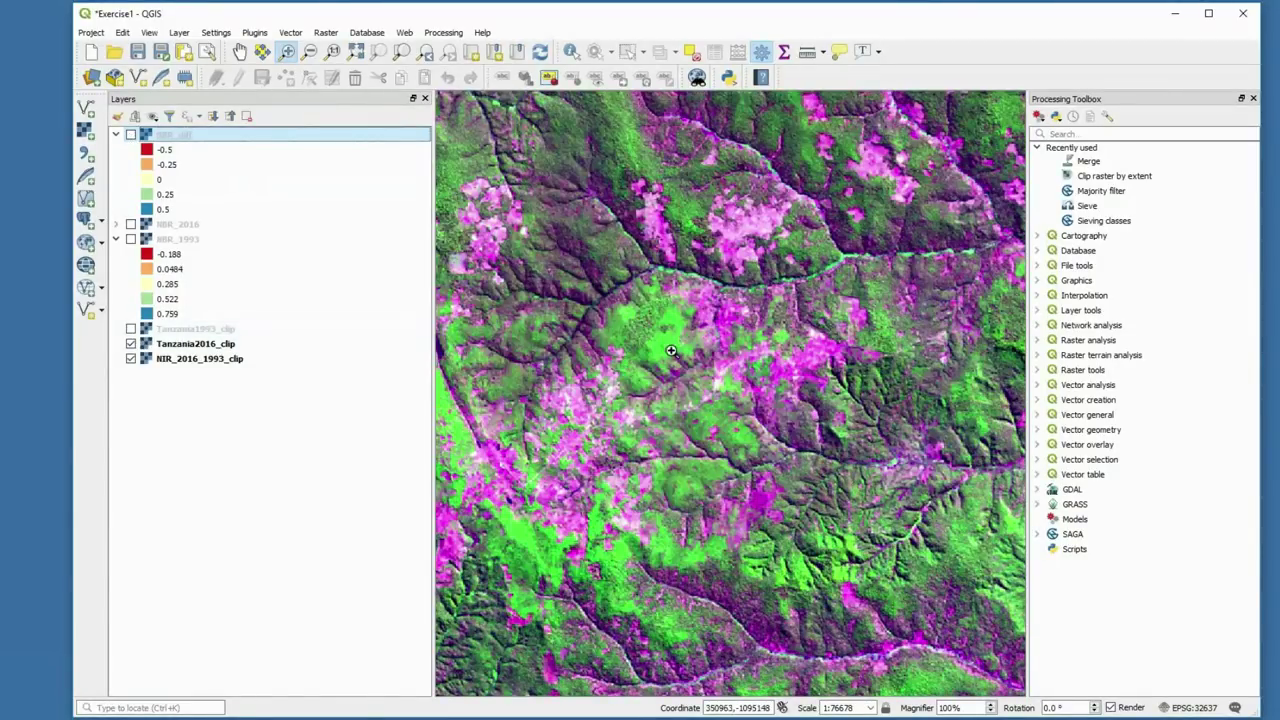
pyautogui.click(130, 135)
pyautogui.click(130, 135)
pyautogui.click(130, 135)
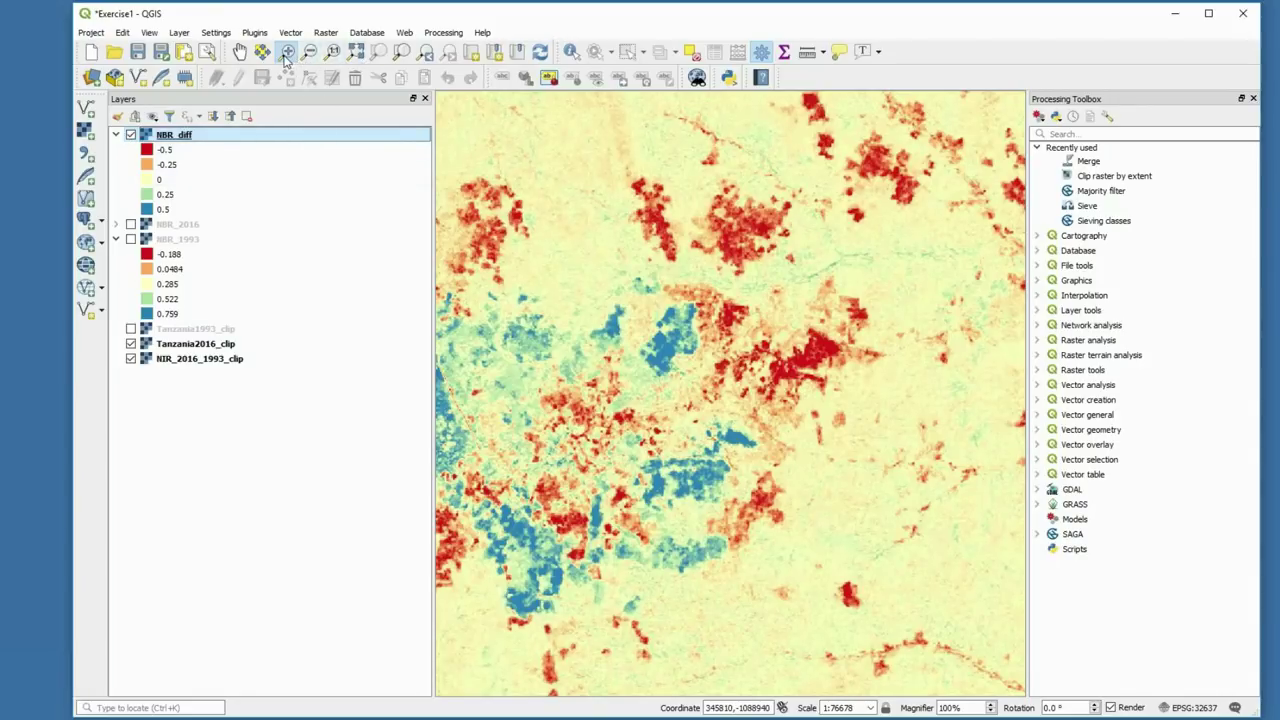
pyautogui.click(356, 51)
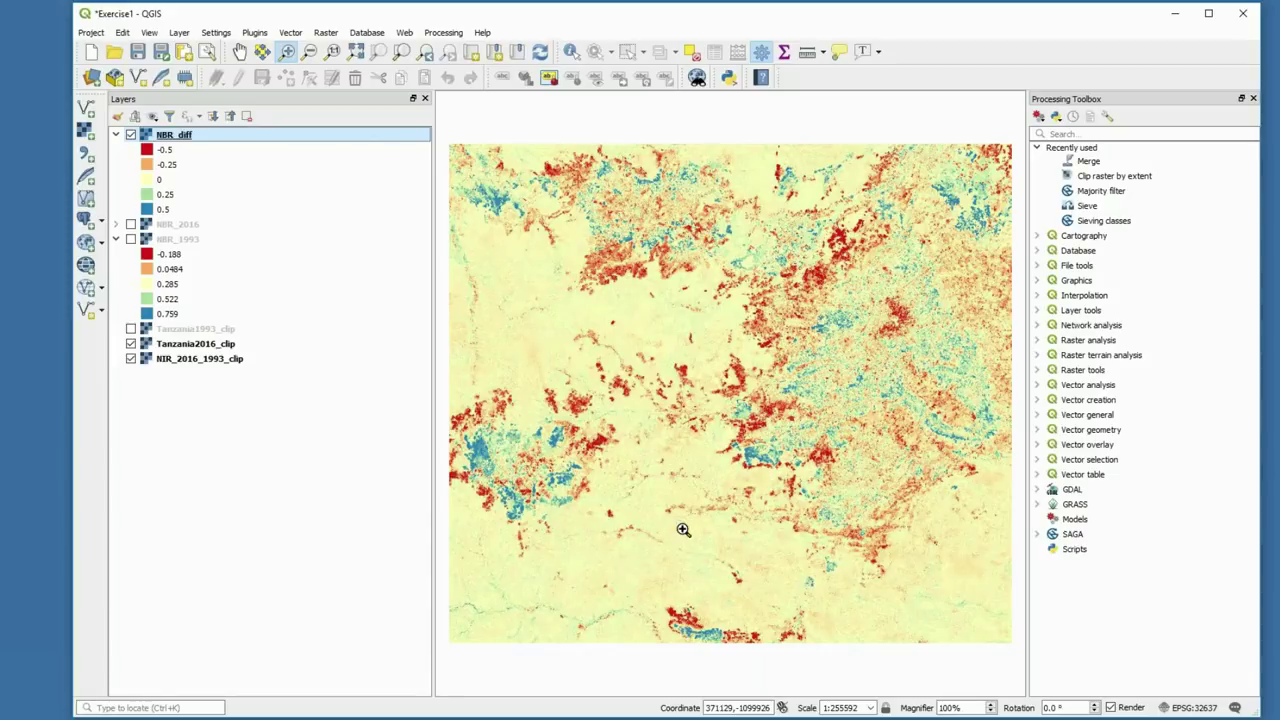
pyautogui.hotkey('alt', 'Tab')
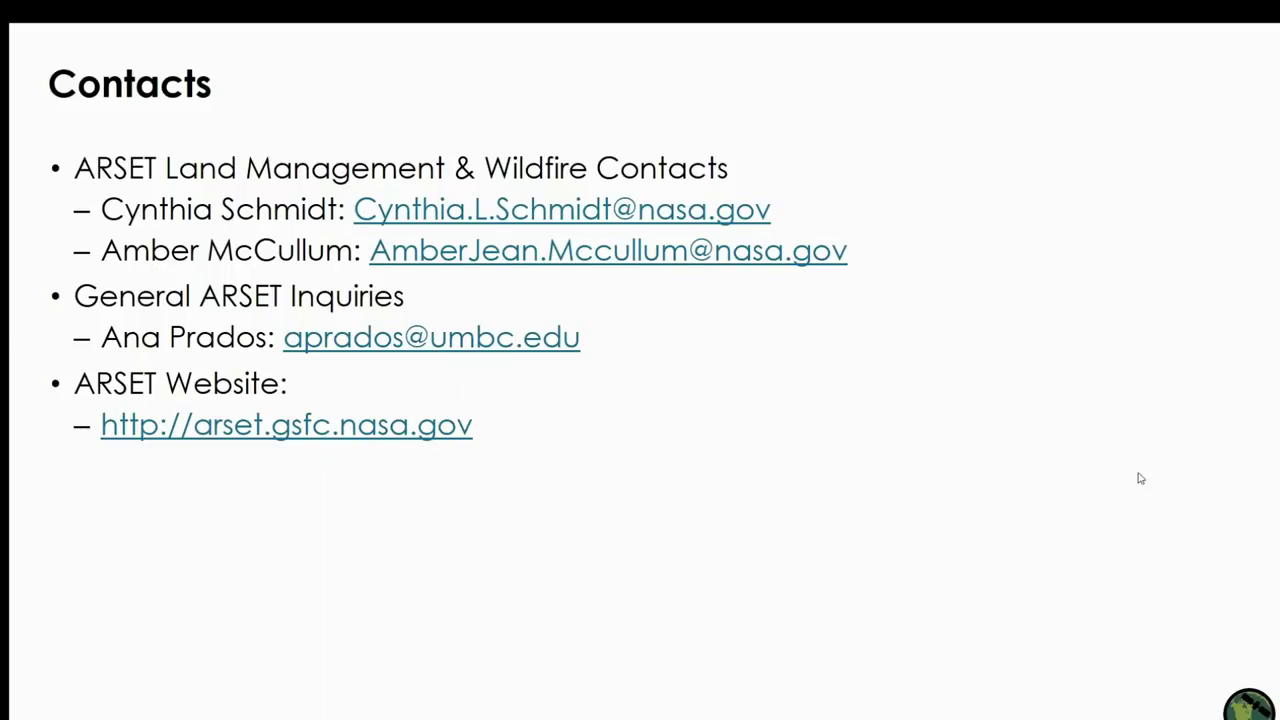
# Advance the slideshow from the Contacts slide to the Thank You slide.
pyautogui.click(881, 467)
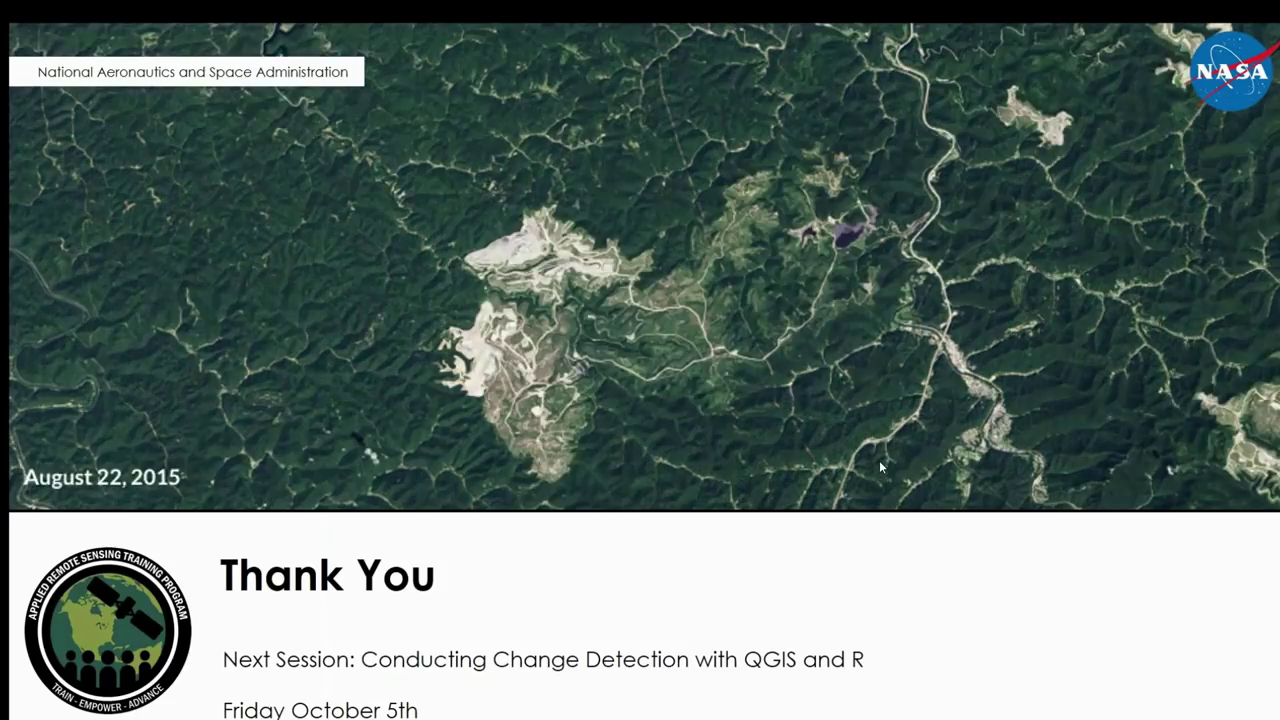
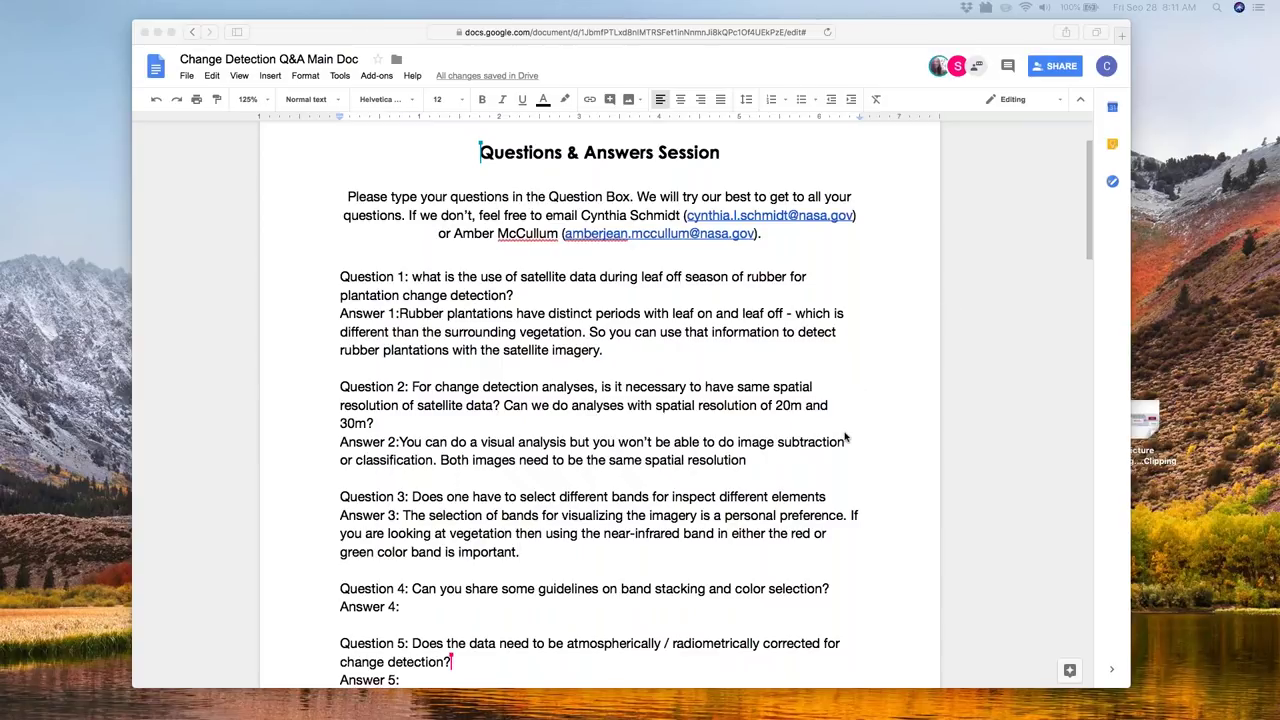
# Scroll the Q&A document down to the lines below Question 5.
pyautogui.scroll(1, 848, 425)
pyautogui.scroll(-3, 845, 437)
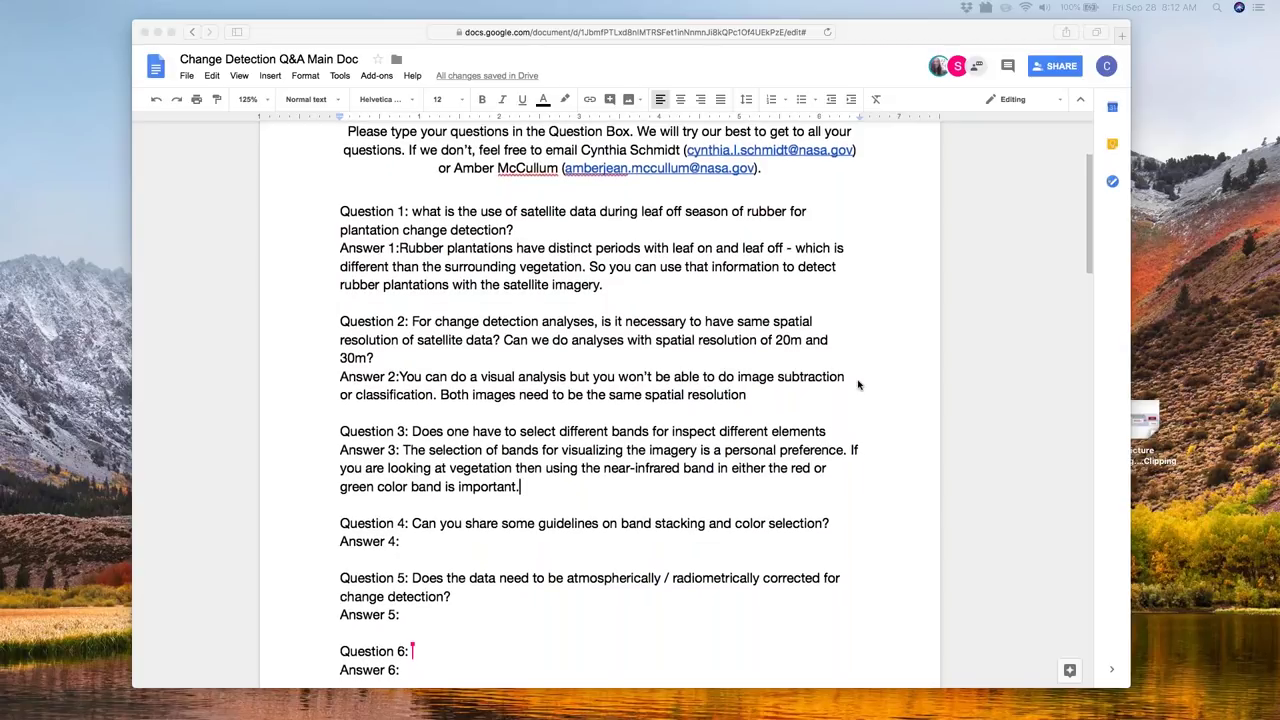
# Scroll down and place the cursor after 'Answer 4:' to write its reply.
pyautogui.scroll(-2, 857, 385)
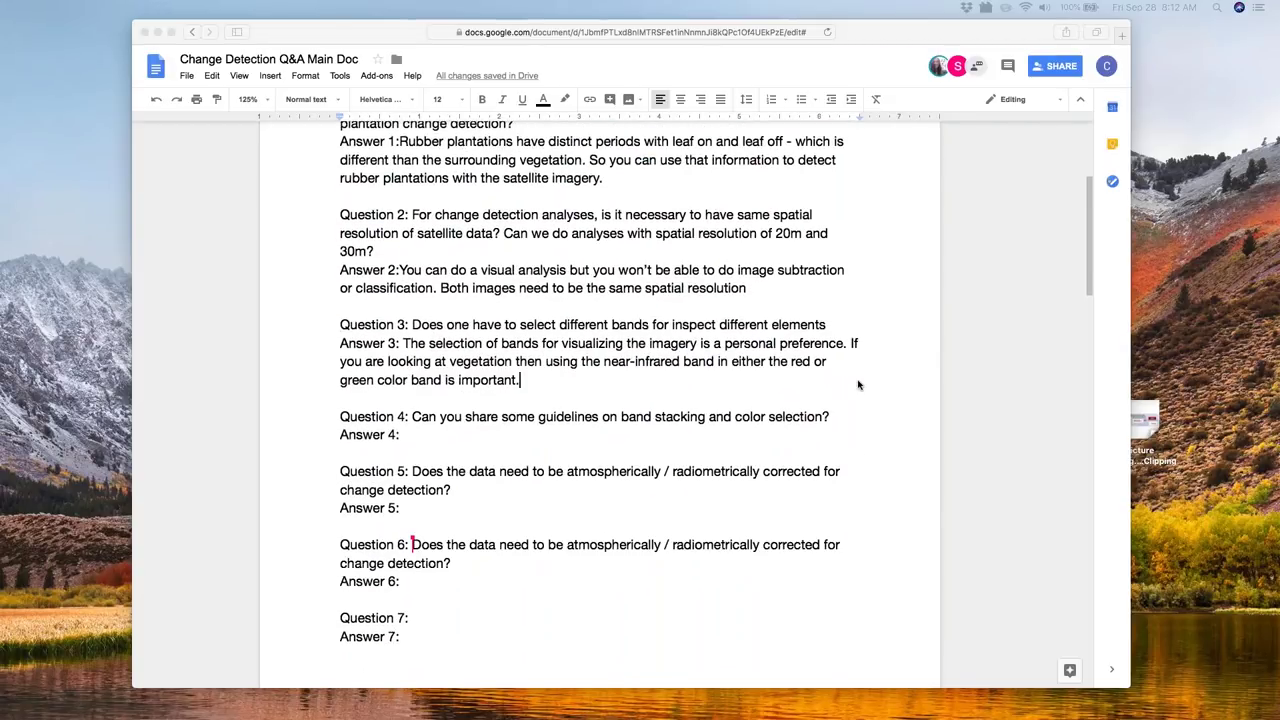
pyautogui.scroll(-1, 857, 385)
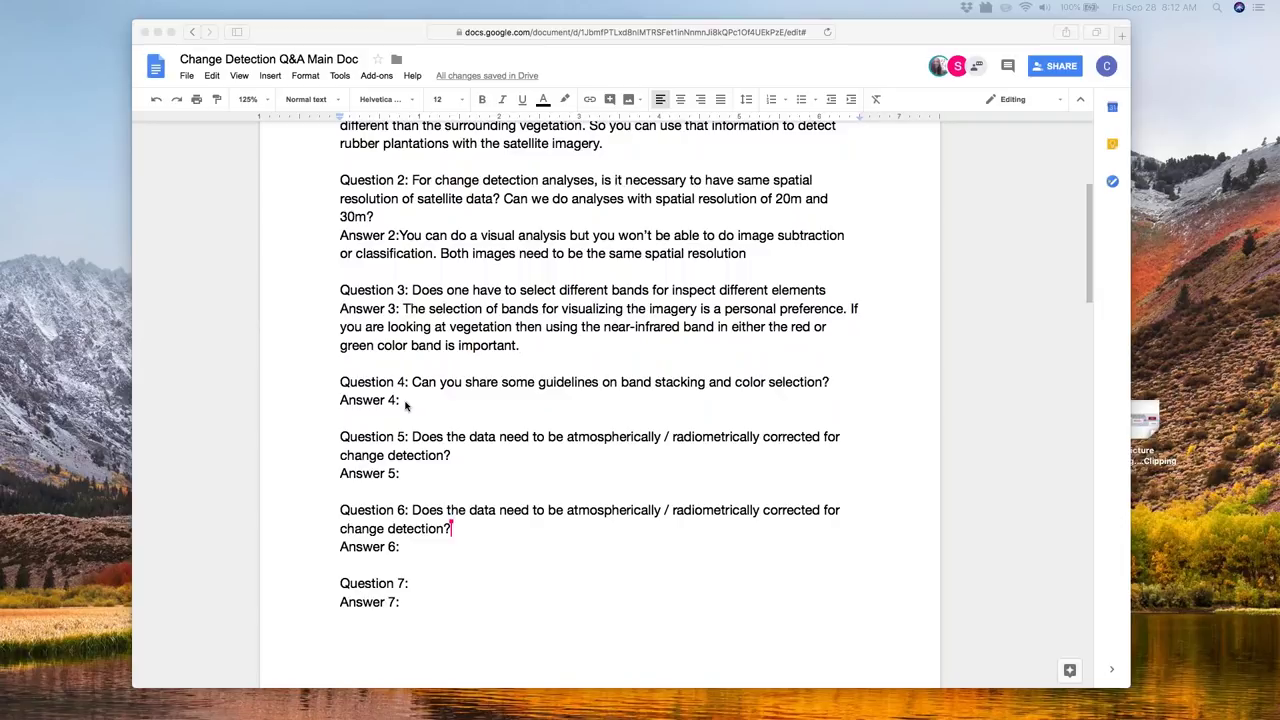
pyautogui.click(405, 404)
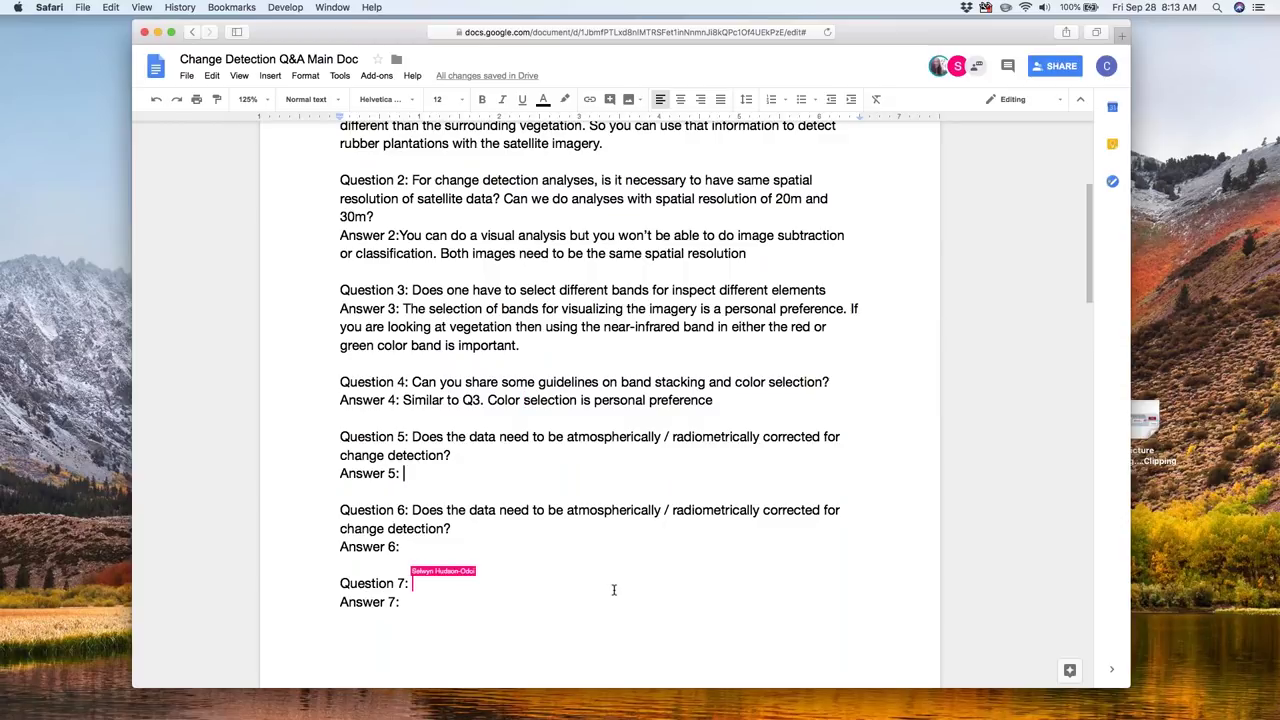
# Write Answer 5: correction is best, but two-image change detection often doesn't need it.
pyautogui.write("It's best ")
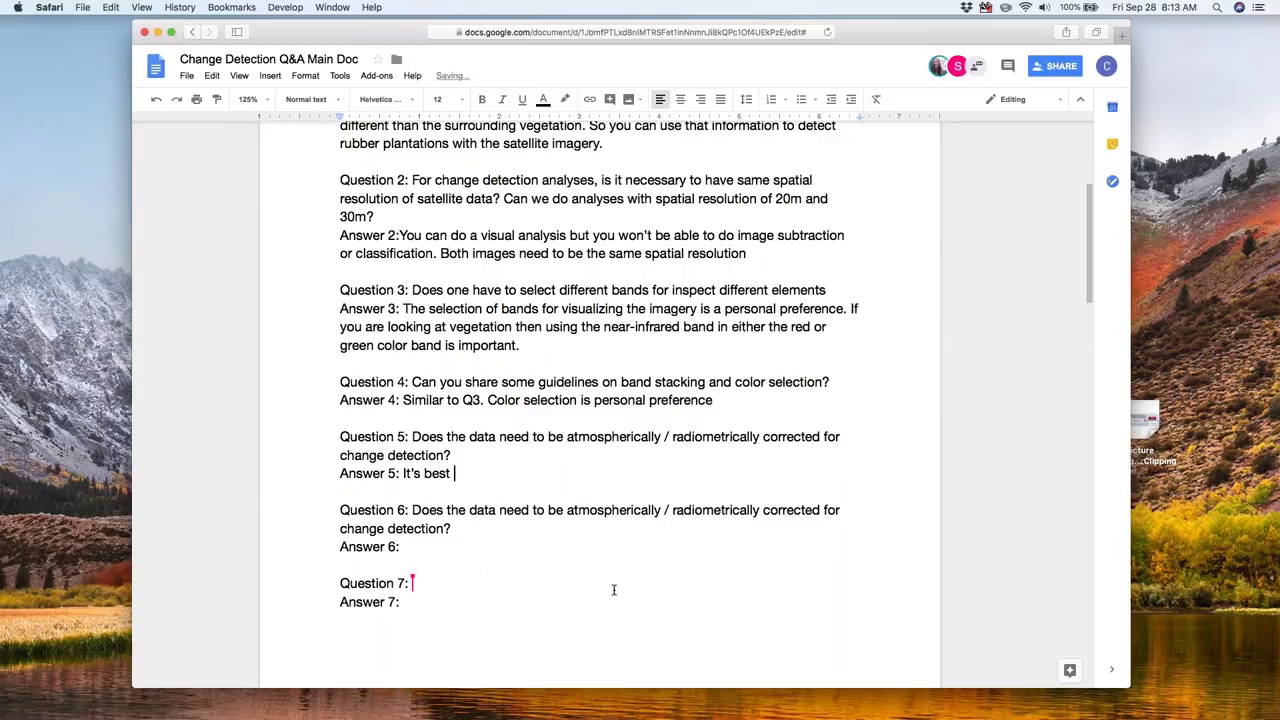
pyautogui.write('if the data can be cor')
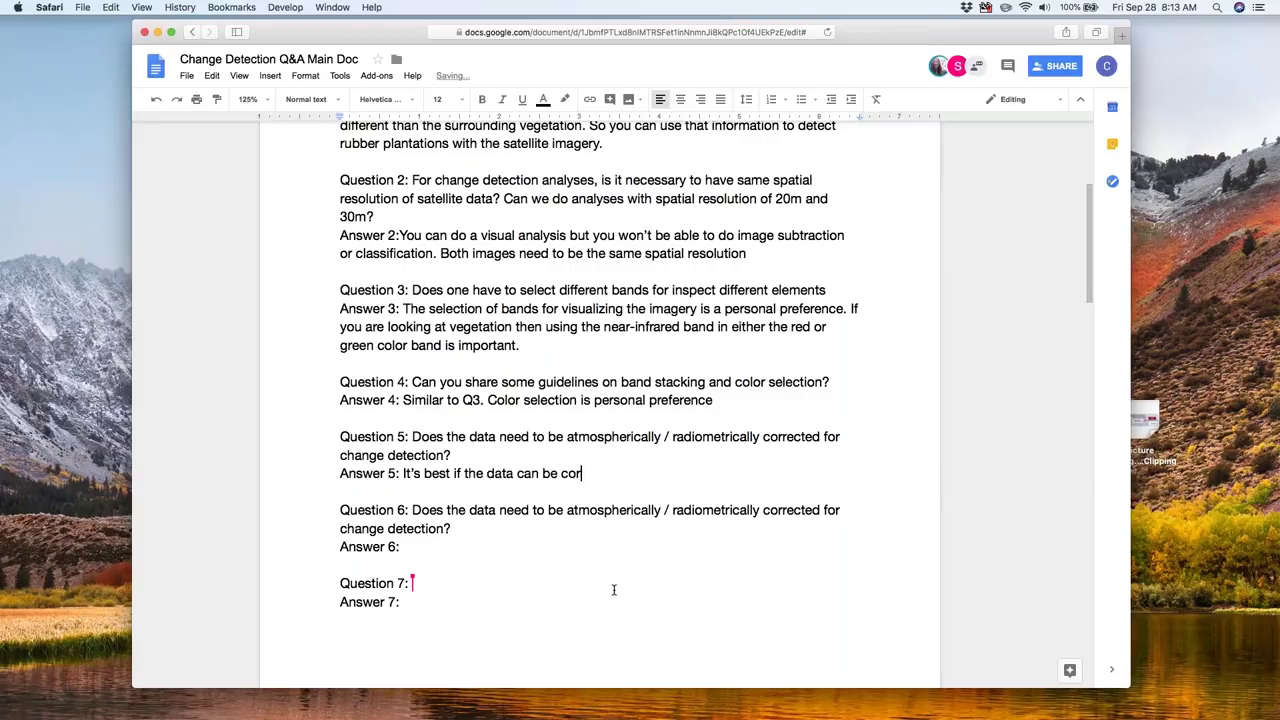
pyautogui.write('rected, but because you are')
pyautogui.write('loo')
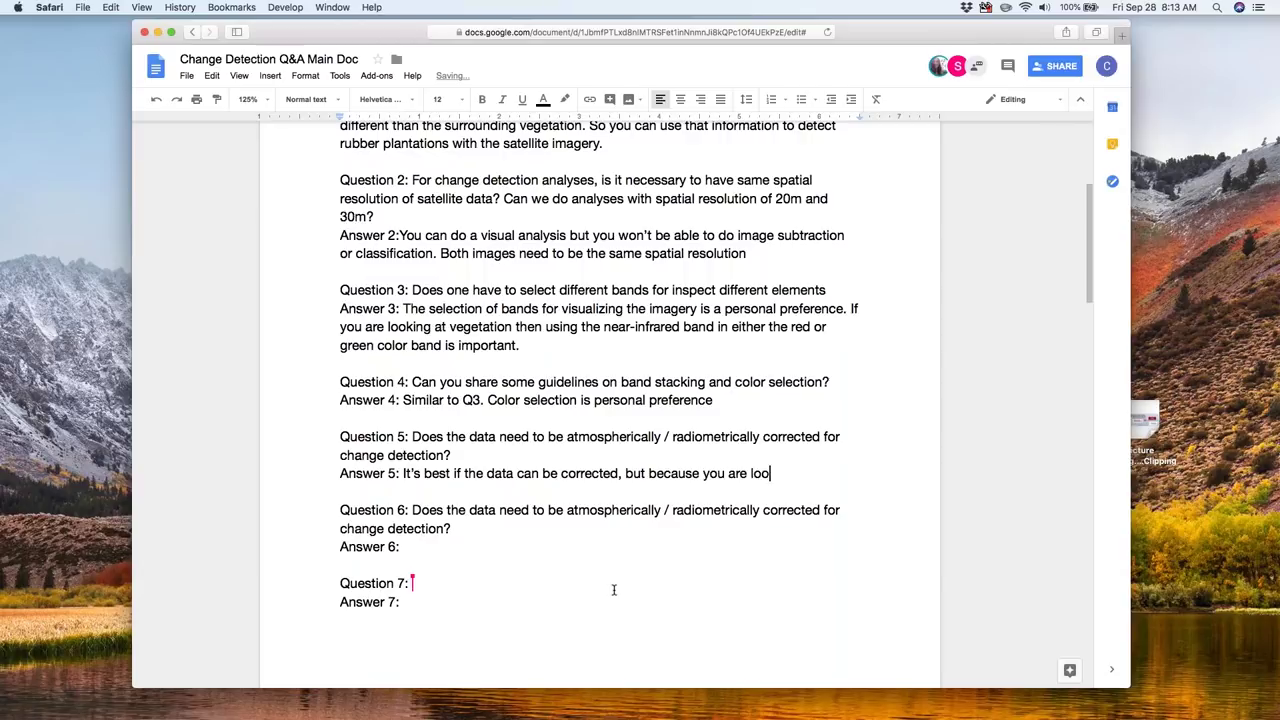
pyautogui.write('king at change betwee')
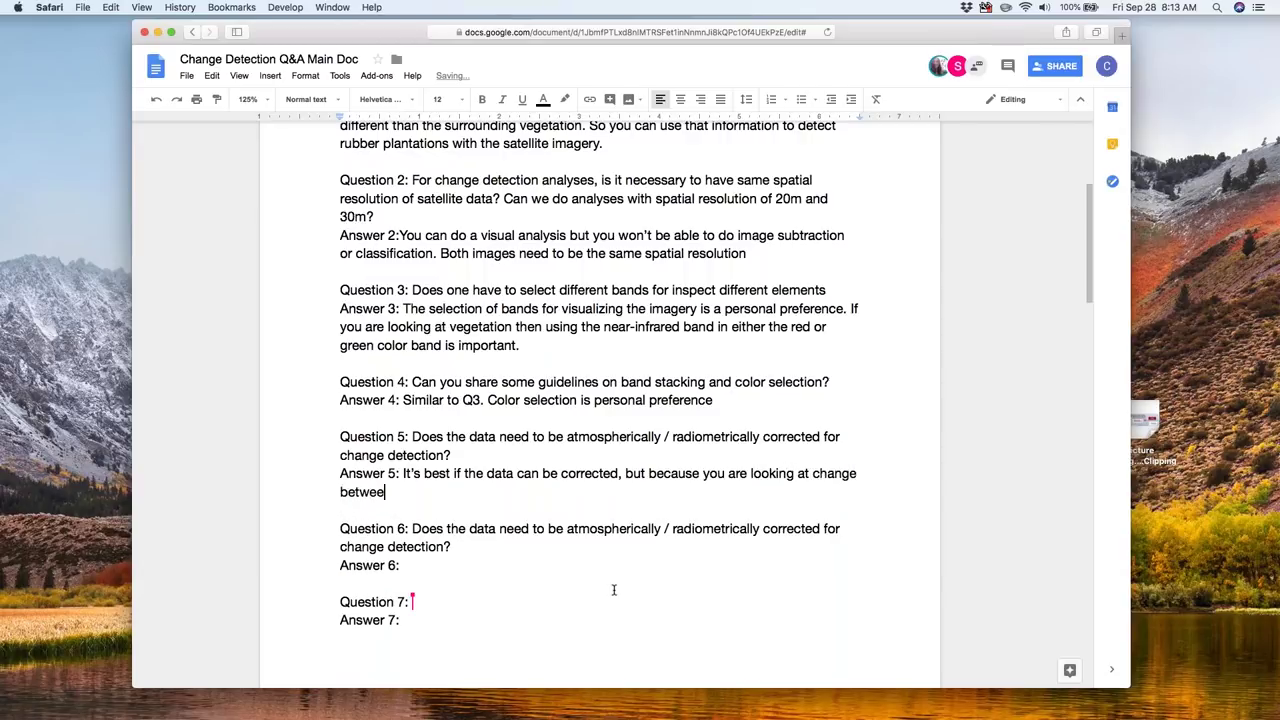
pyautogui.write('n two images')
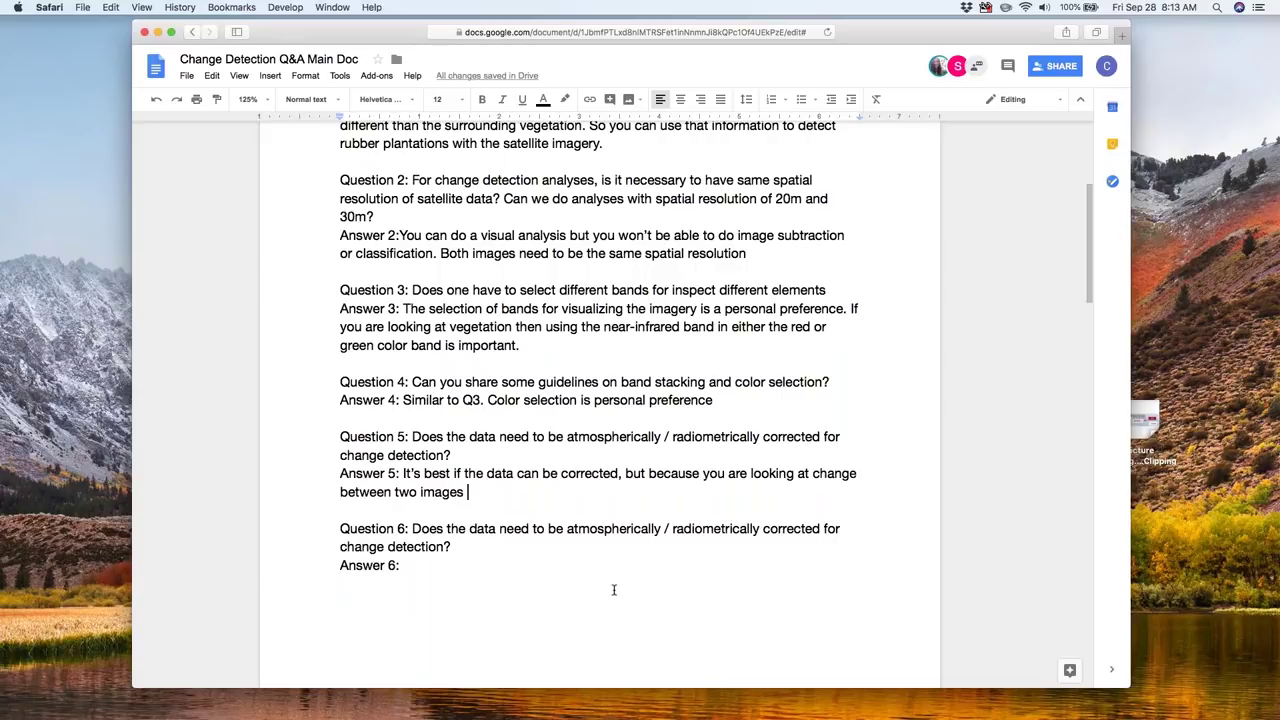
pyautogui.write('often time')
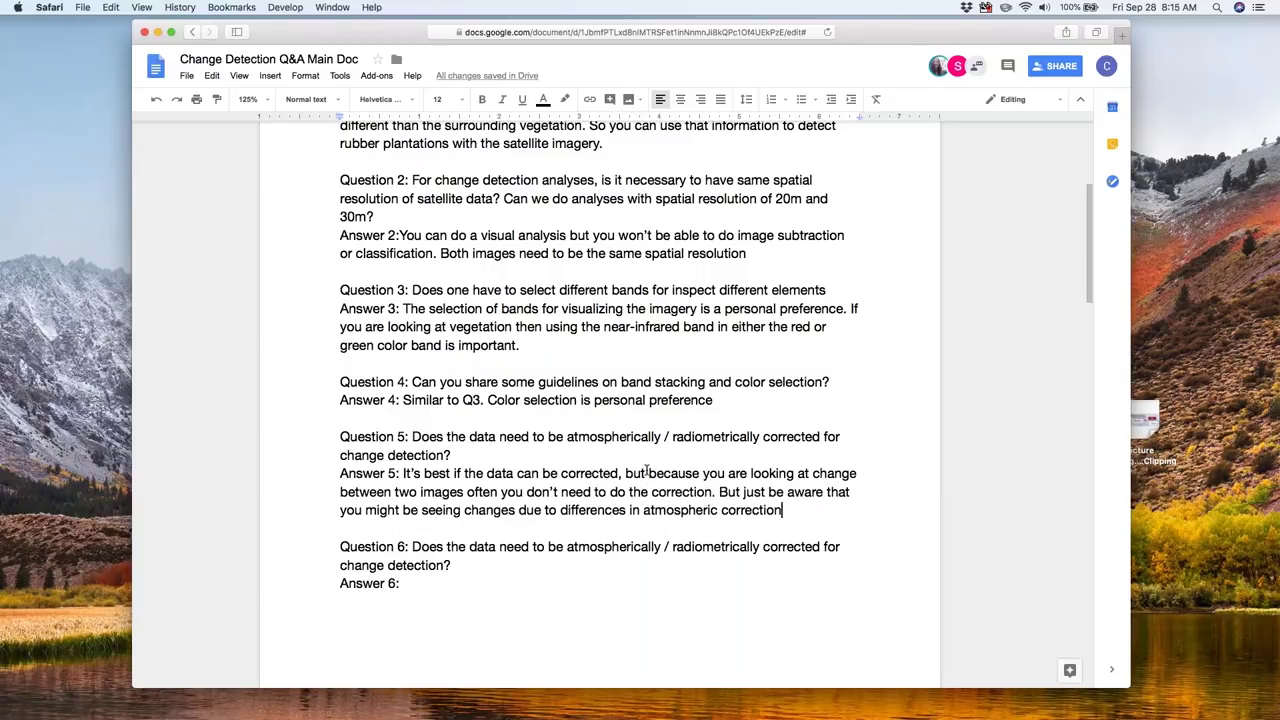
# Scroll down to the Question 7–9 lines of the Q&A document.
pyautogui.scroll(-3, 650, 468)
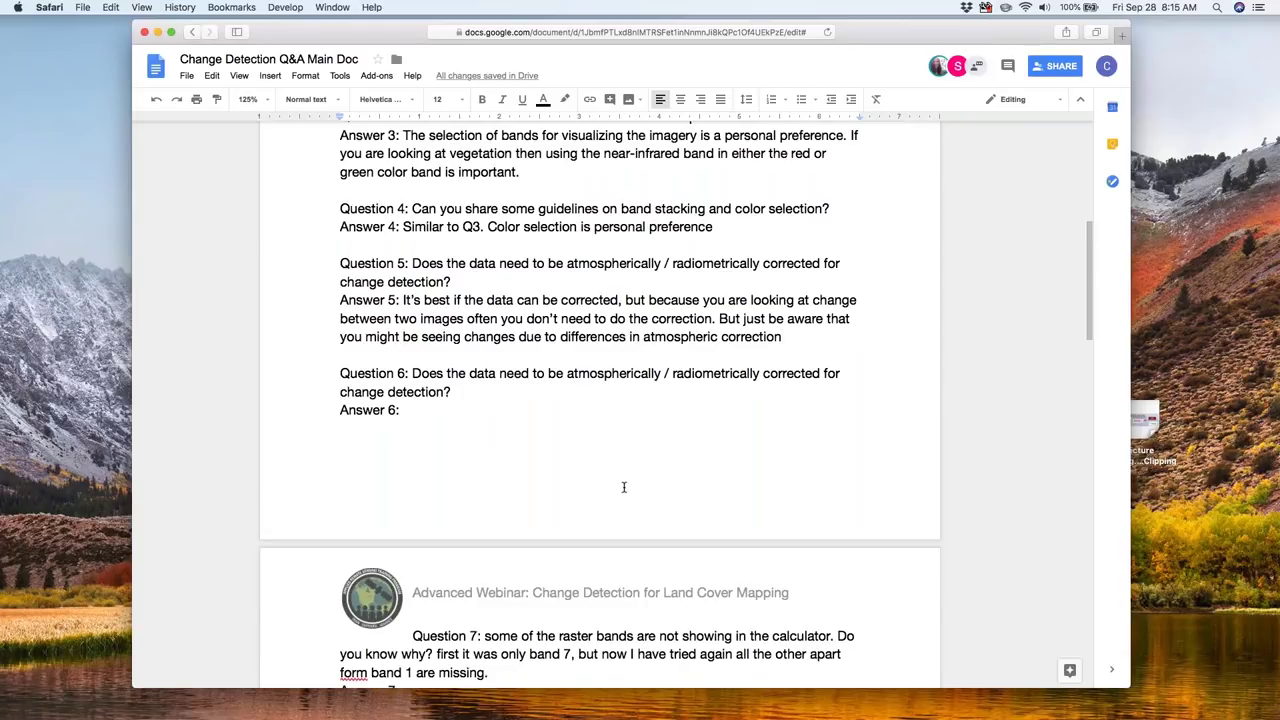
pyautogui.scroll(-6, 623, 487)
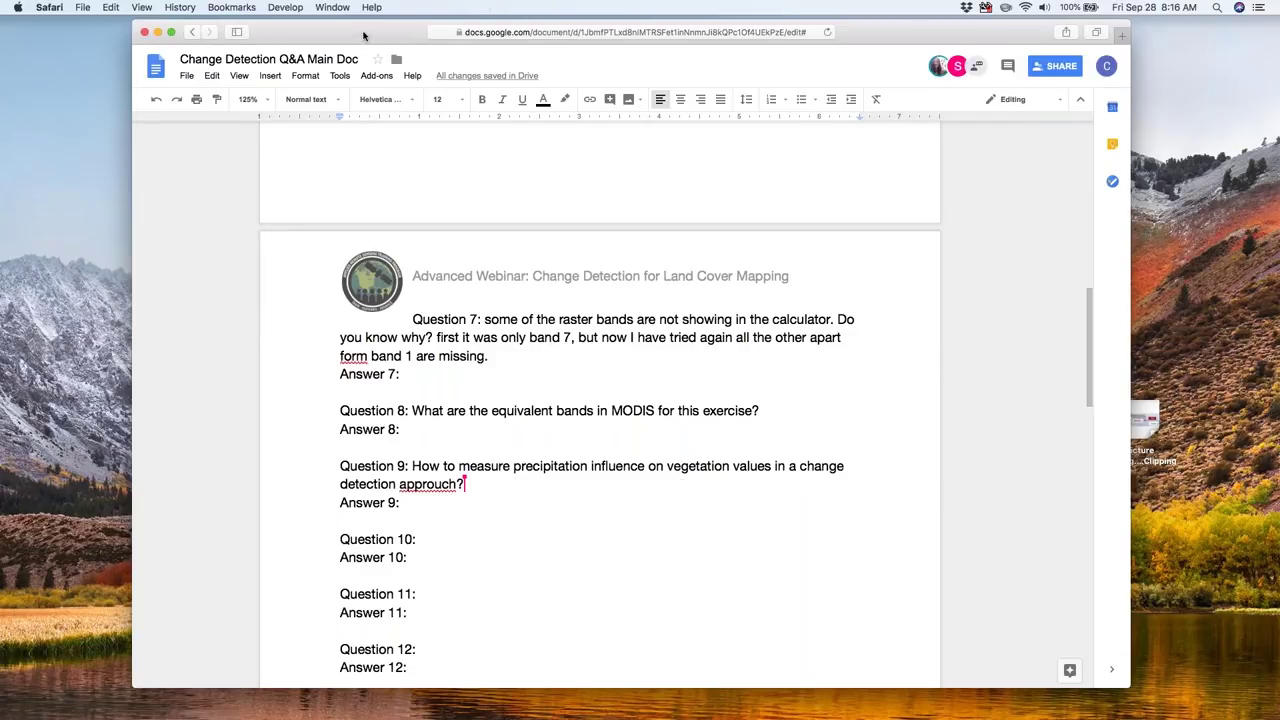
pyautogui.moveTo(363, 36); pyautogui.dragTo(420, 47)
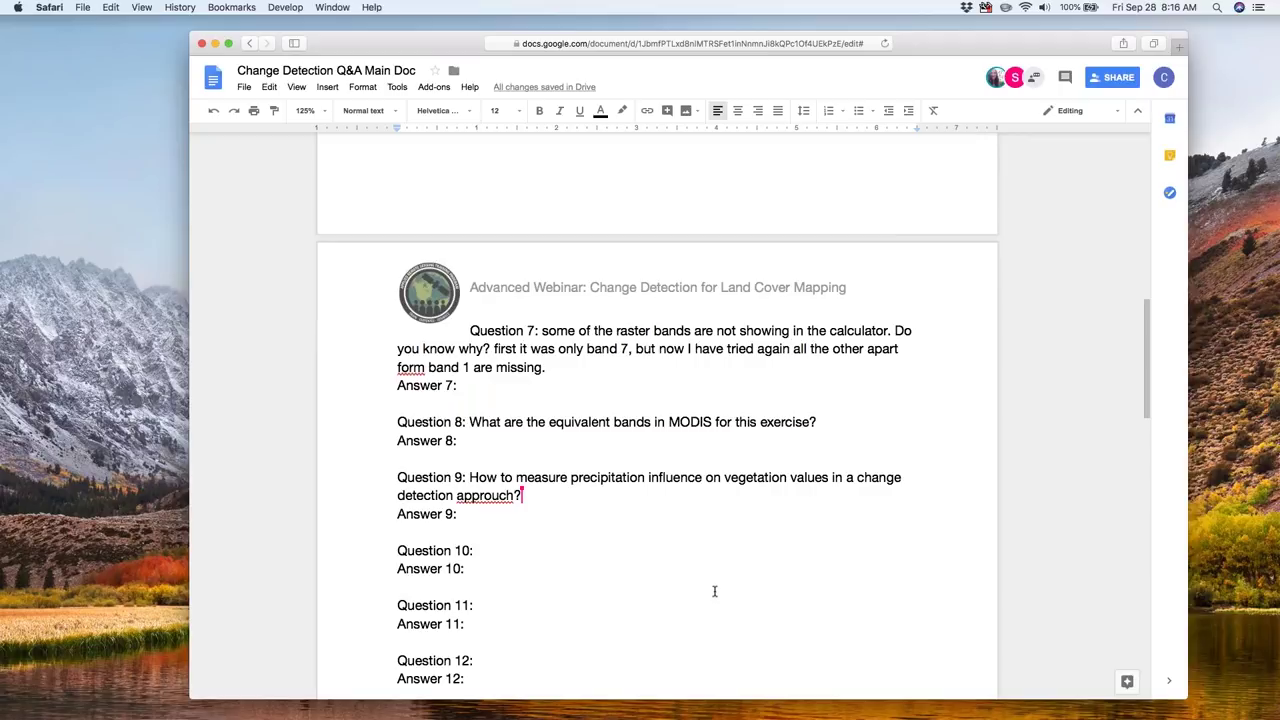
pyautogui.scroll(-1, 714, 591)
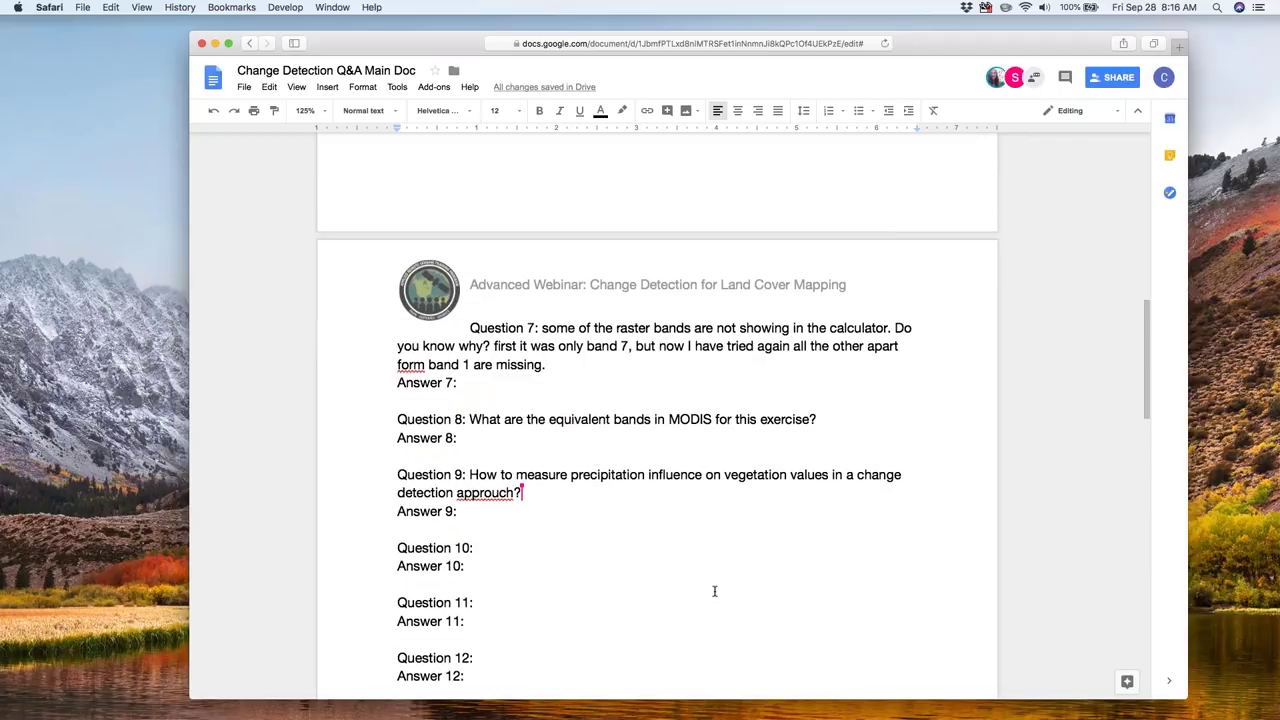
pyautogui.scroll(-2, 714, 591)
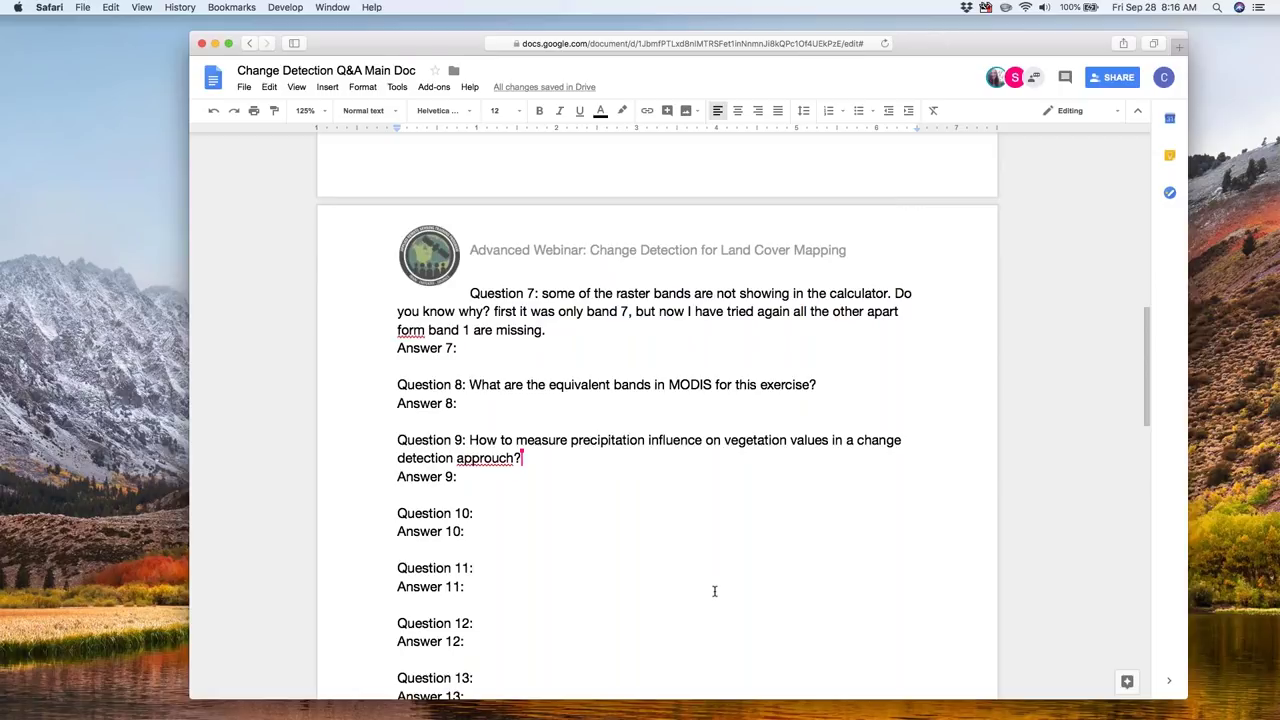
# Scroll to Questions 10–12 and place the cursor at the end of the Answer 10 line.
pyautogui.scroll(-4, 714, 591)
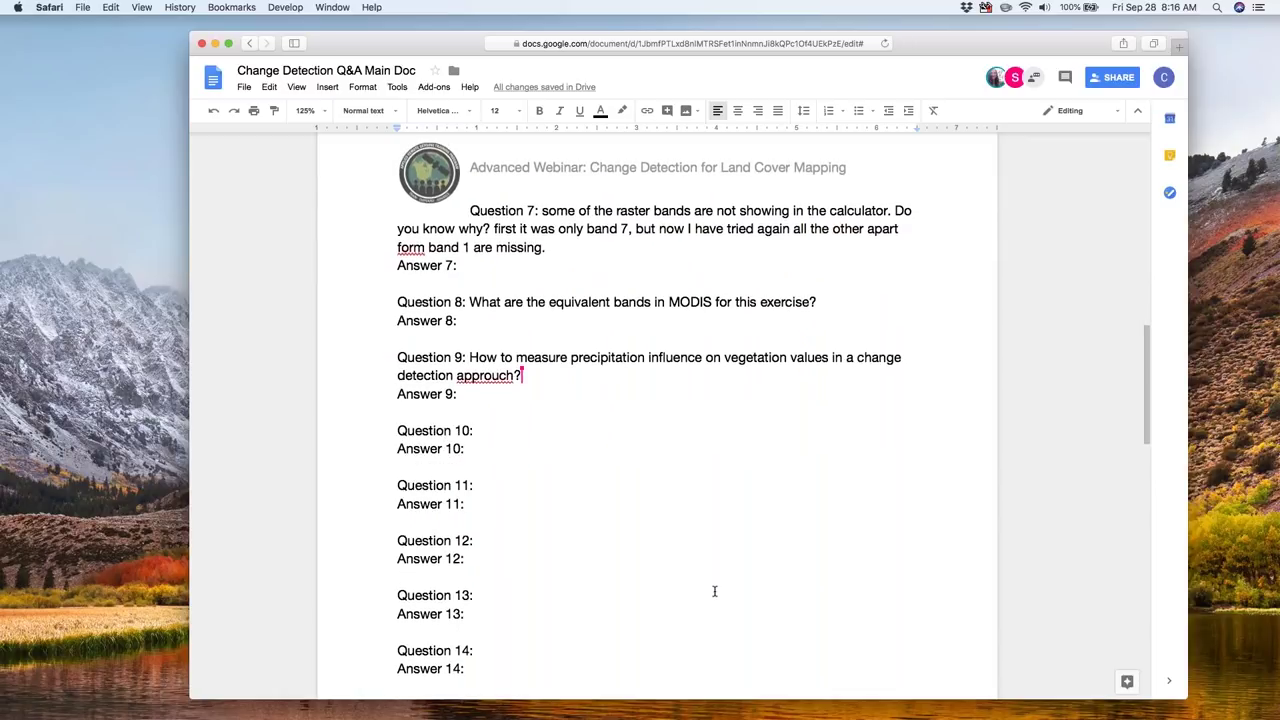
pyautogui.scroll(3, 714, 591)
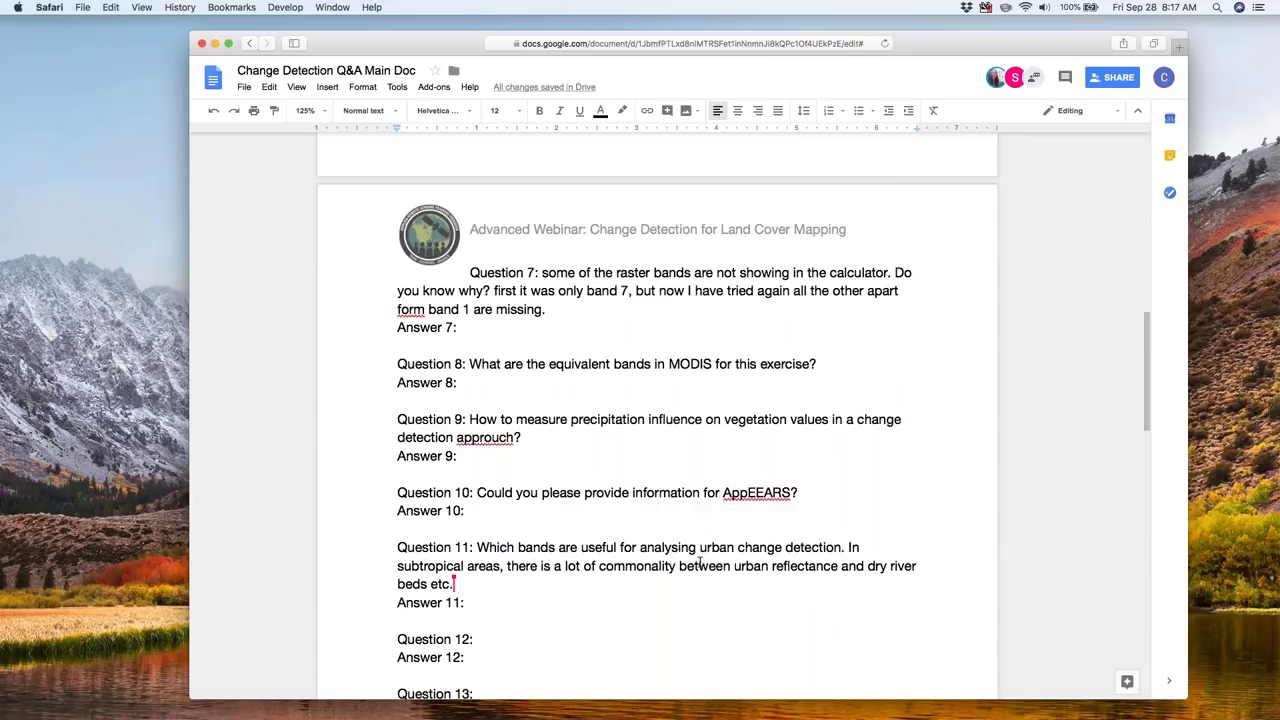
pyautogui.scroll(-1, 700, 562)
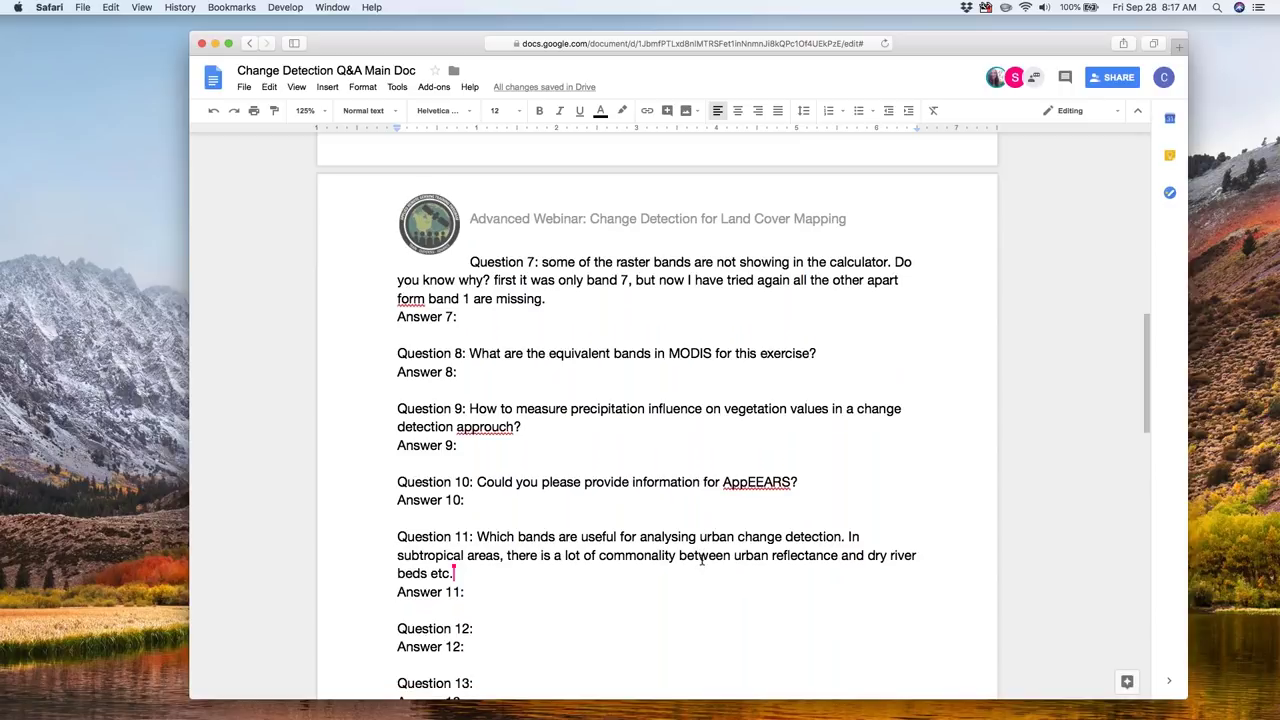
pyautogui.scroll(-3, 703, 560)
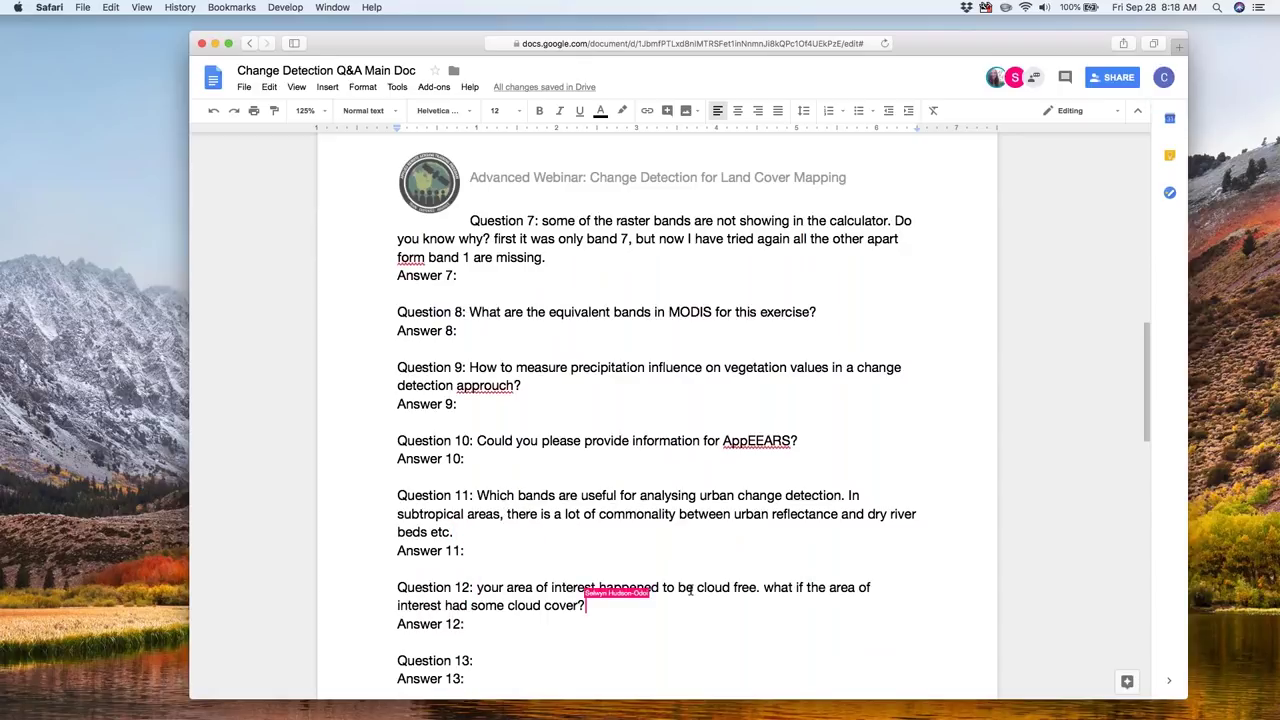
pyautogui.click(484, 459)
# Scroll down through Answers 10–11 and Question 13 on annual loss and gain.
pyautogui.scroll(-2, 858, 433)
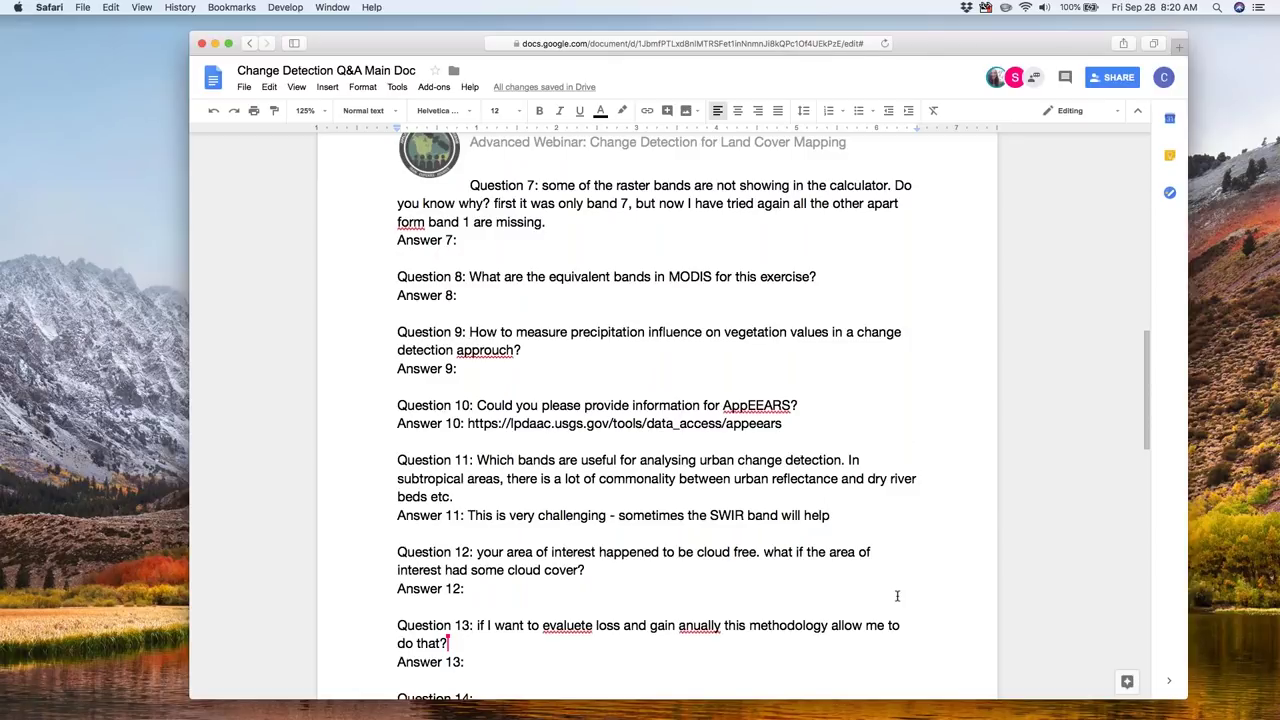
pyautogui.scroll(-1, 897, 596)
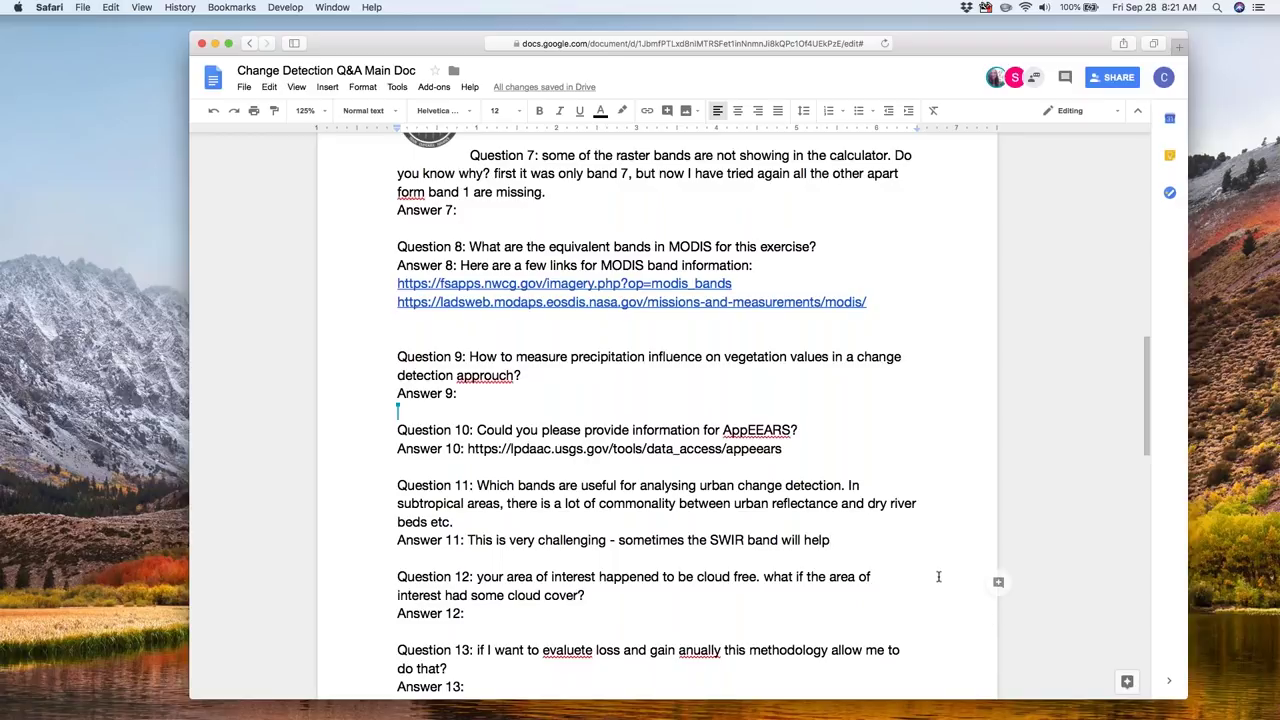
# Scroll down to Answer 14 about identifying spectrally different tree types.
pyautogui.scroll(-5, 927, 568)
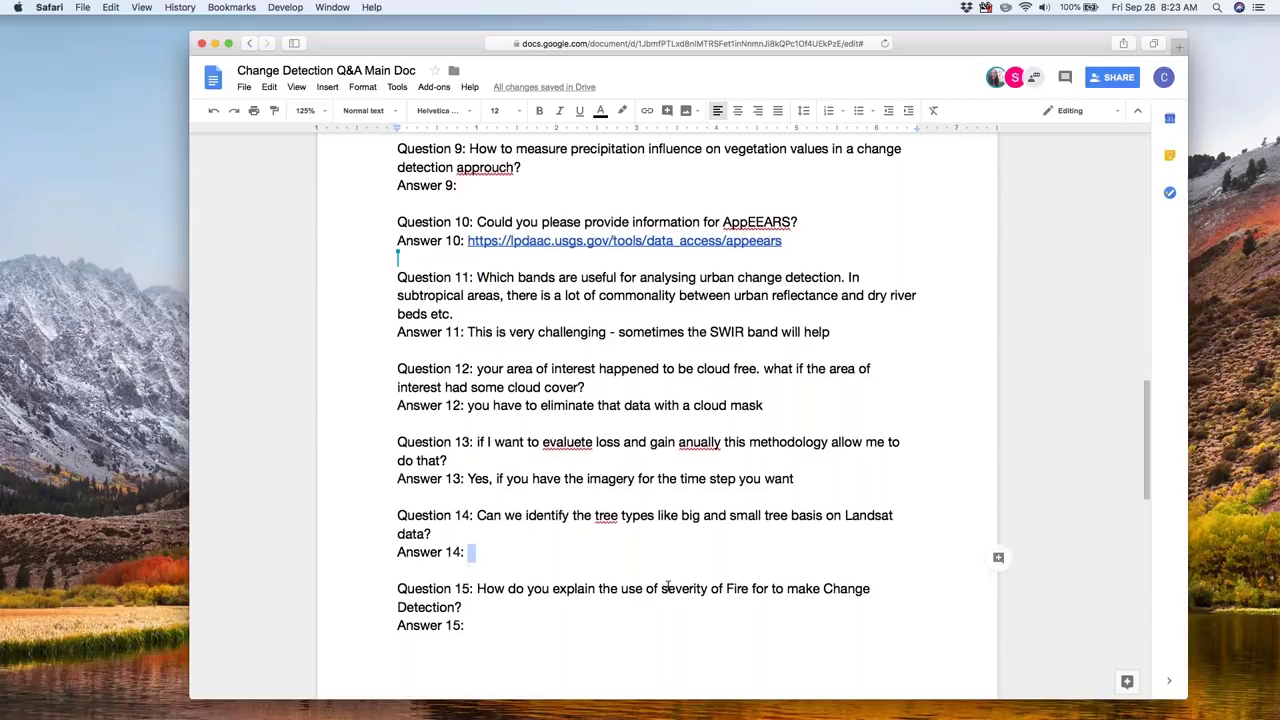
pyautogui.scroll(-2, 742, 612)
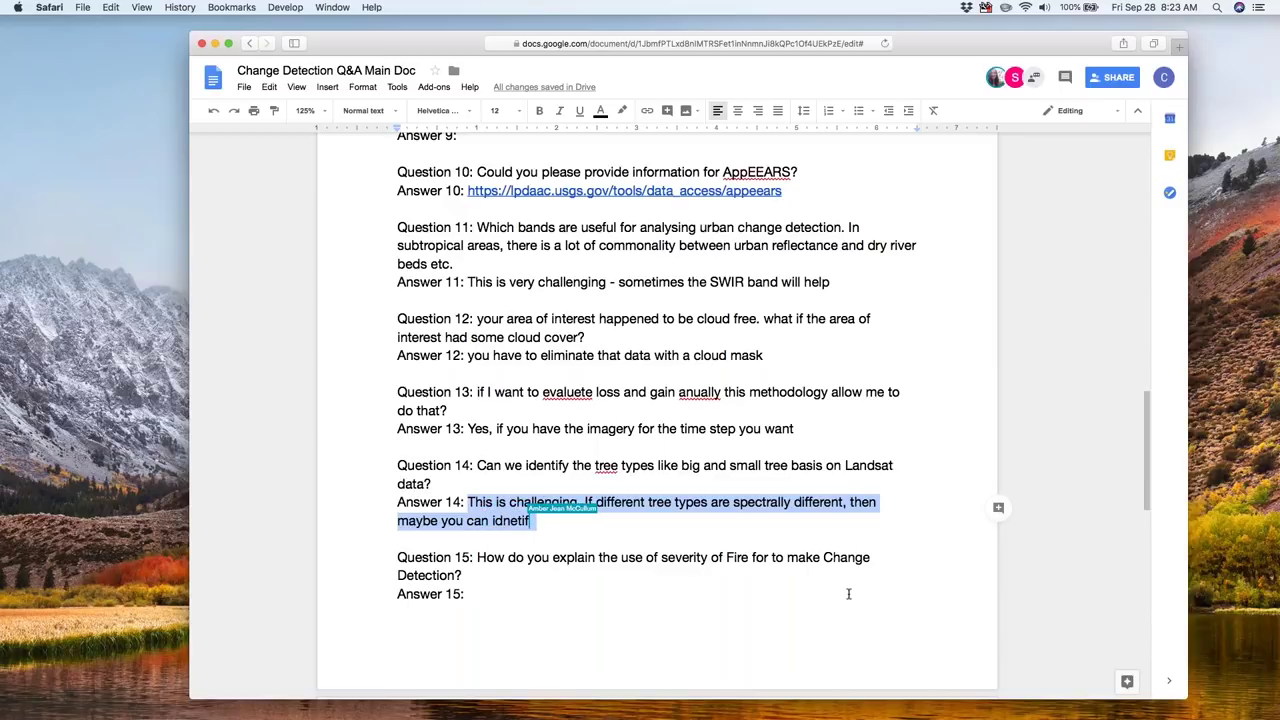
pyautogui.scroll(-2, 845, 588)
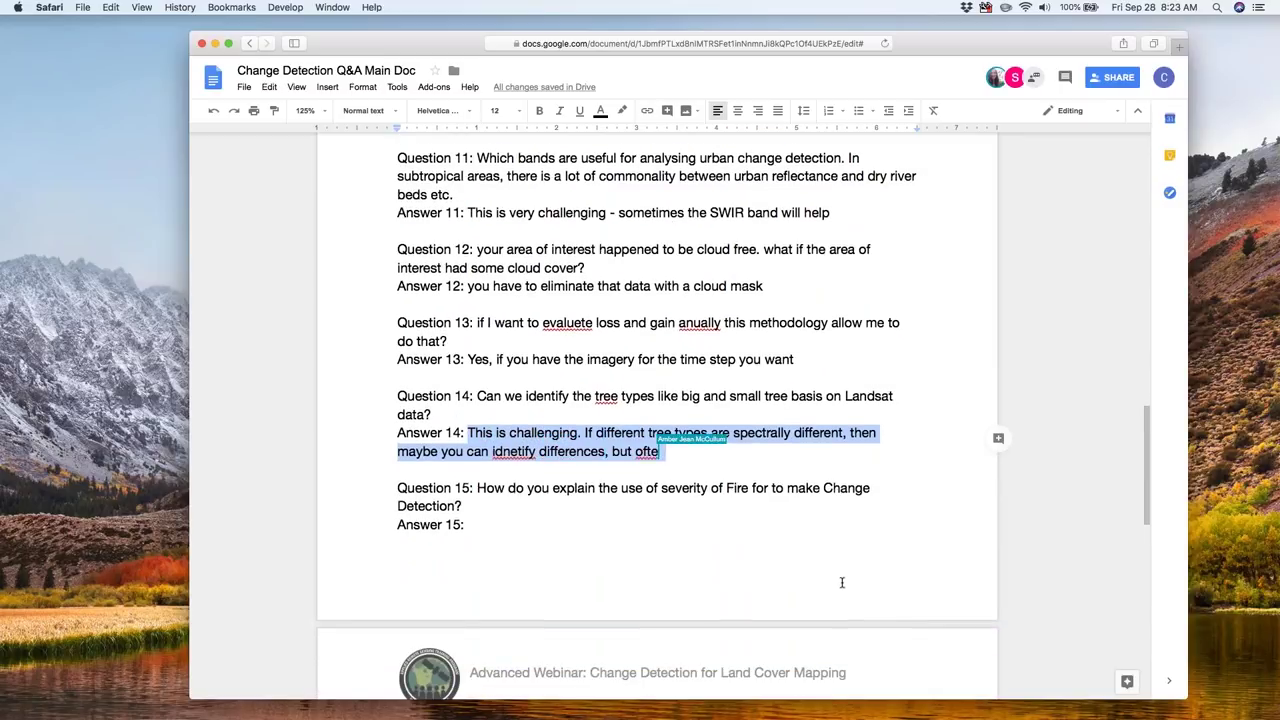
# Scroll down to Question 15 on fire severity and its answer line.
pyautogui.scroll(-1, 842, 582)
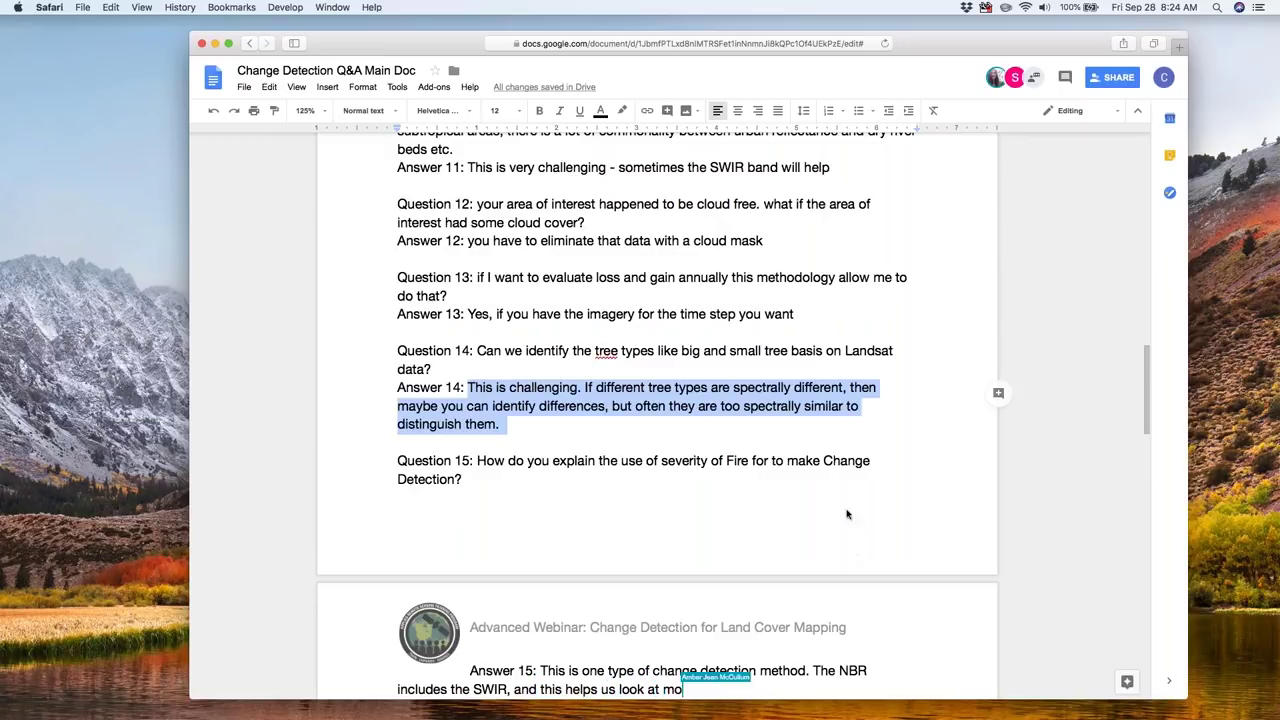
# Scroll down to Questions 16–20 in the Q&A document.
pyautogui.scroll(-1, 825, 543)
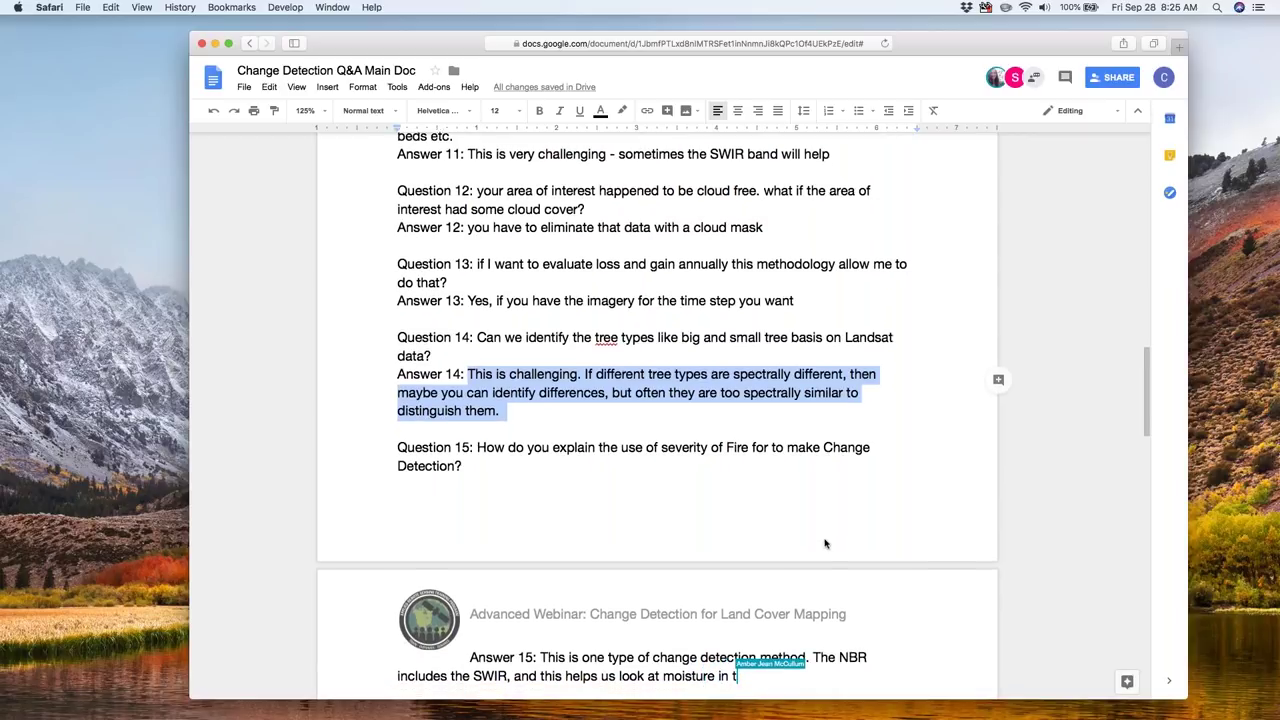
pyautogui.scroll(-5, 825, 543)
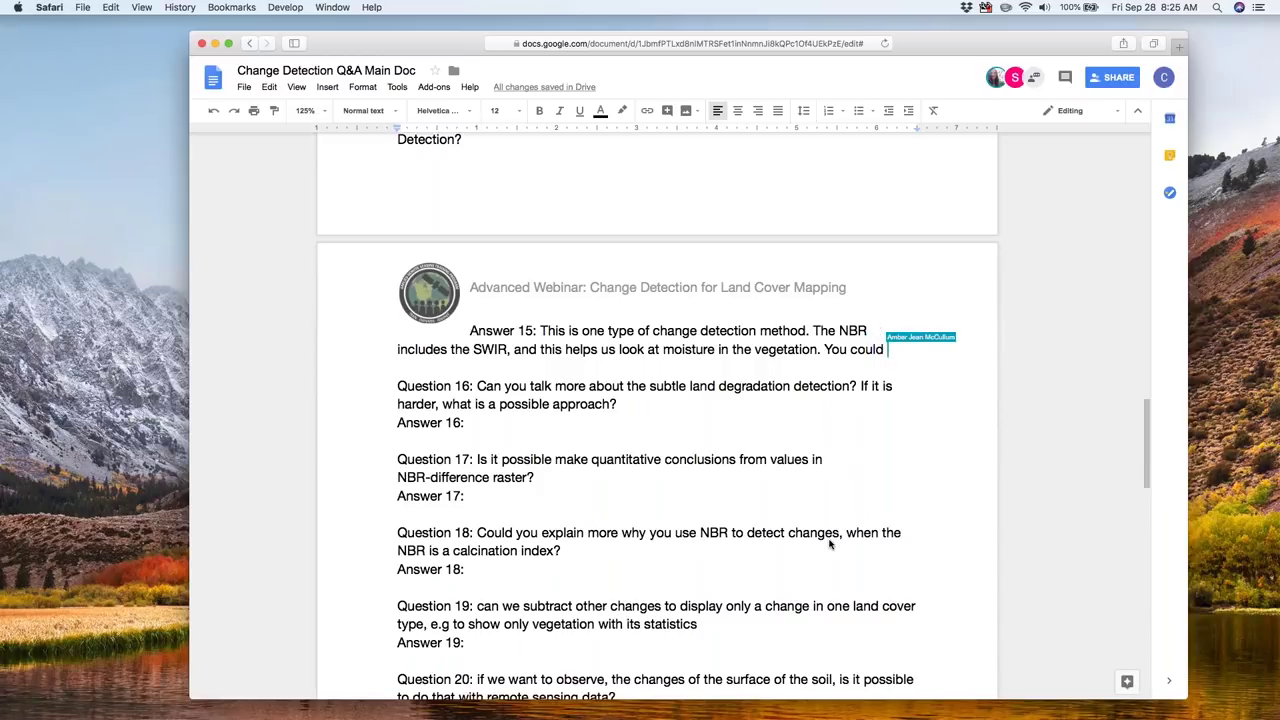
pyautogui.scroll(-1, 829, 543)
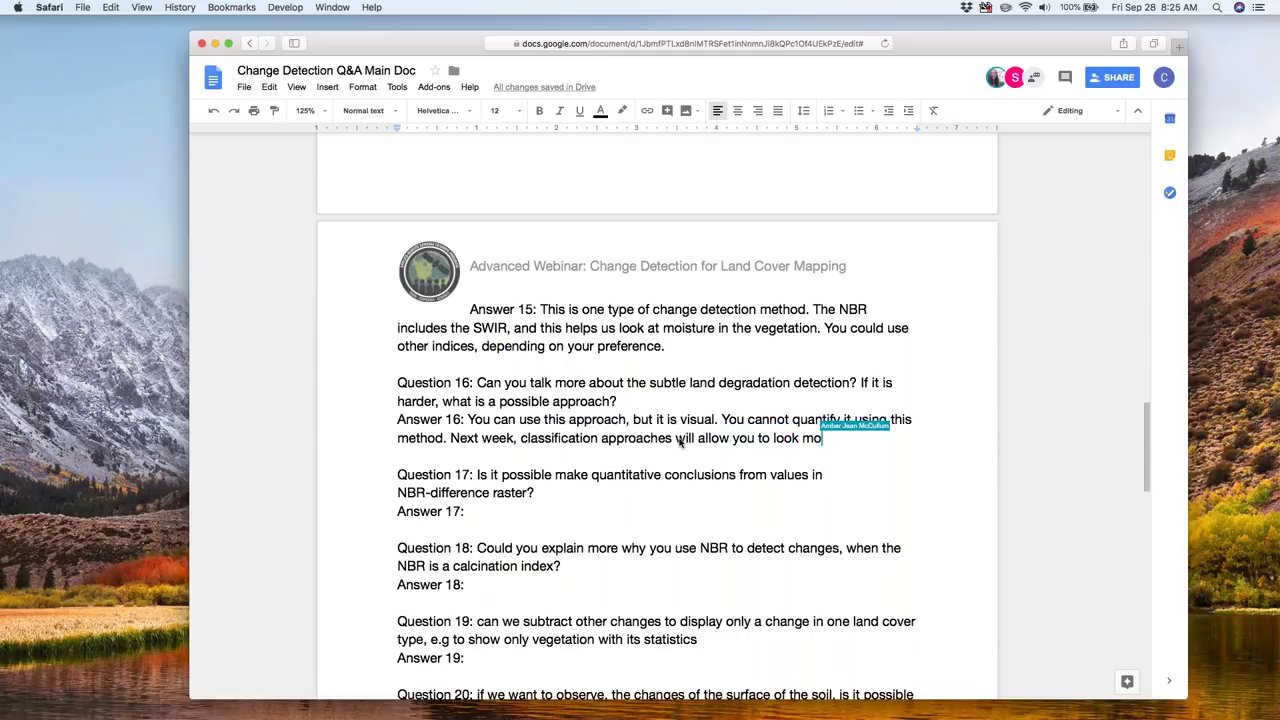
# Scroll slightly down past Answer 16 to the Answer 17 line.
pyautogui.scroll(-1, 703, 516)
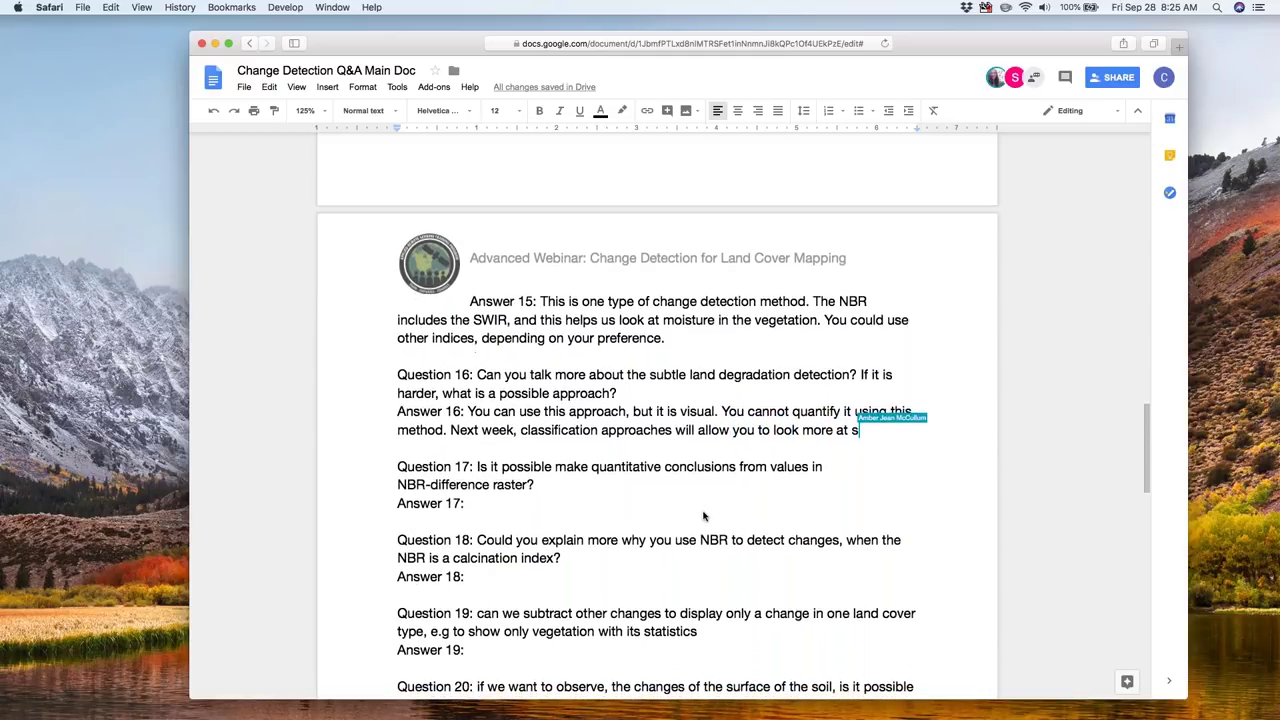
pyautogui.scroll(-5, 703, 516)
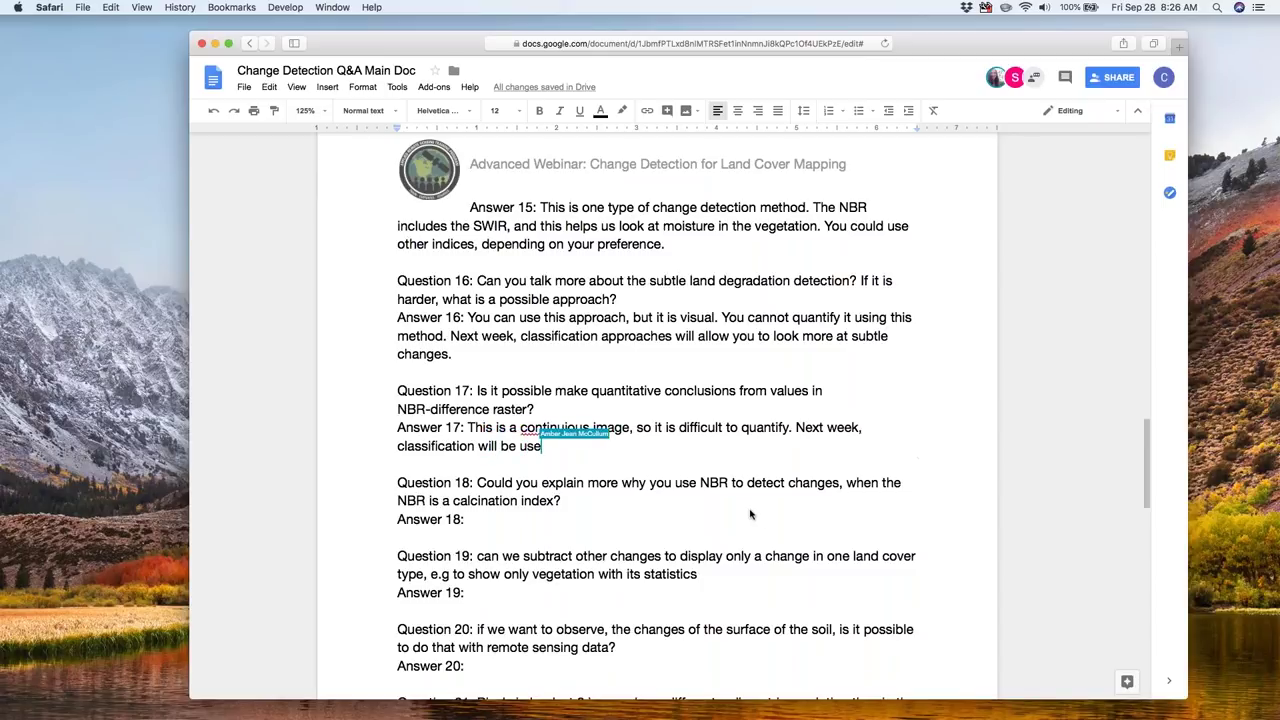
# Put the cursor after 'Answer 18:' to start the reply comparing NBR with a single NIR band.
pyautogui.click(490, 520)
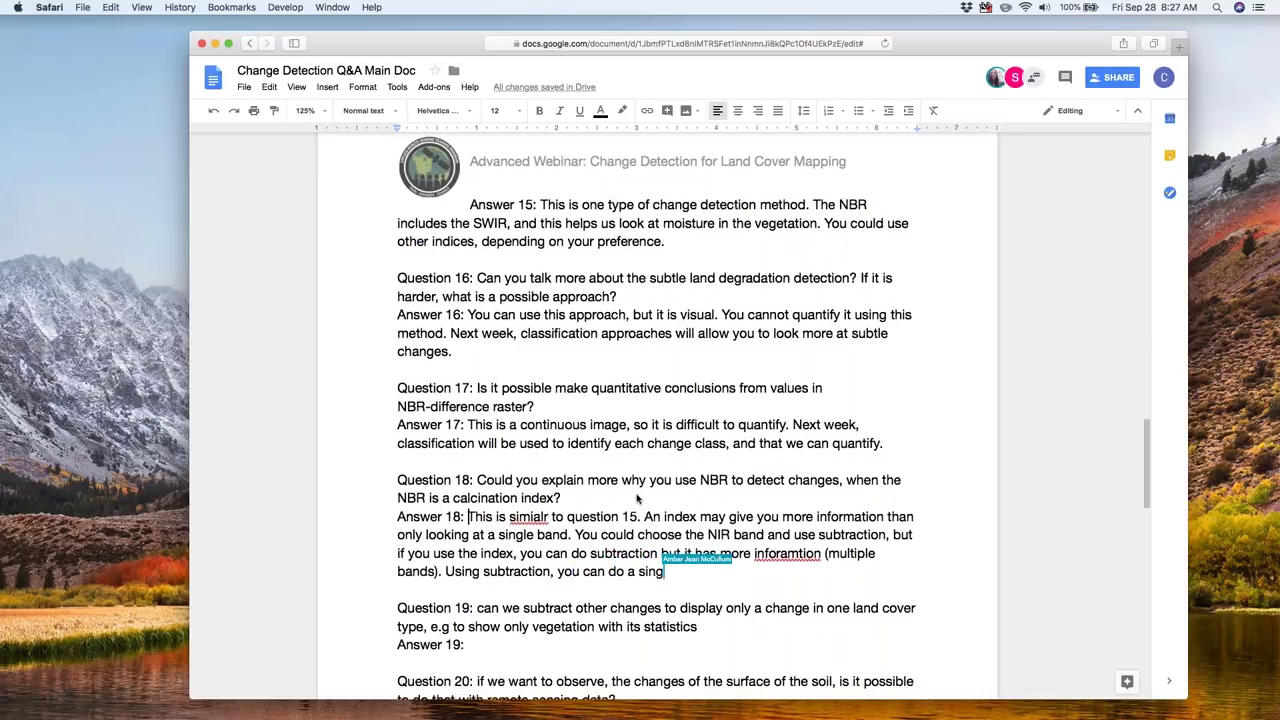
# Scroll past the finished Answer 18 down to Question 19 on isolating one change type.
pyautogui.scroll(-1, 637, 500)
pyautogui.scroll(-3, 637, 500)
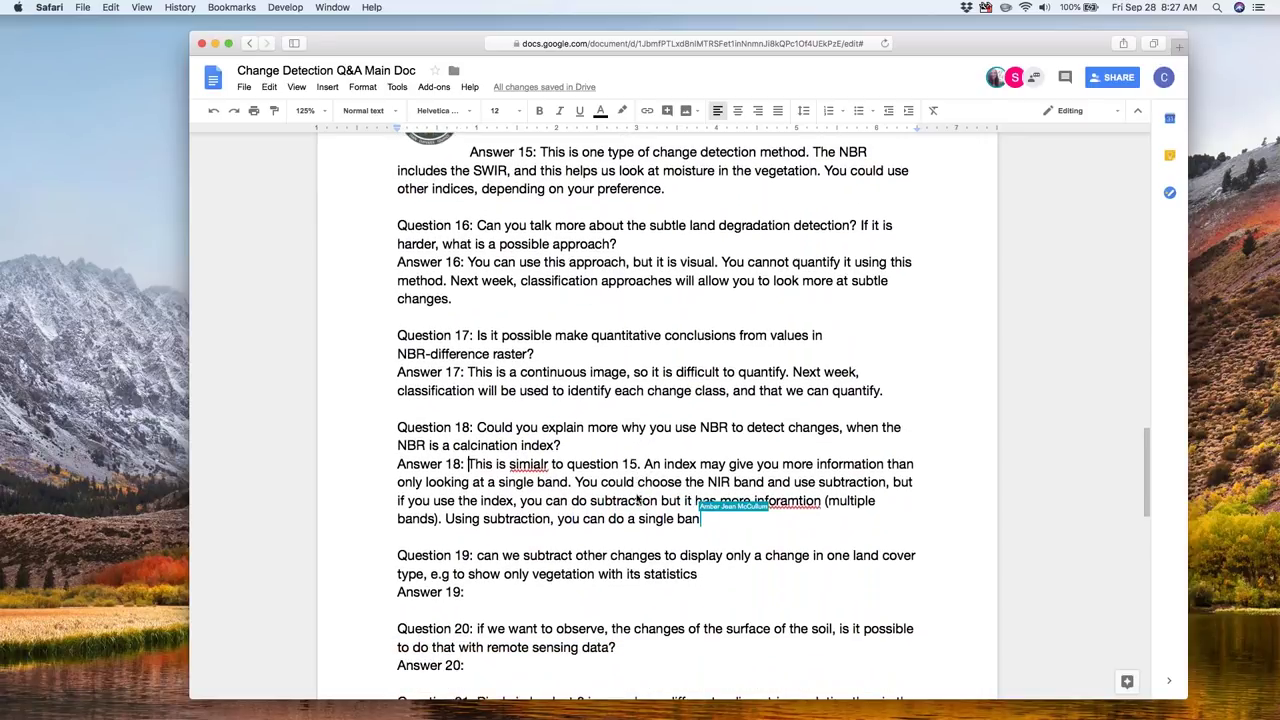
pyautogui.scroll(-1, 693, 516)
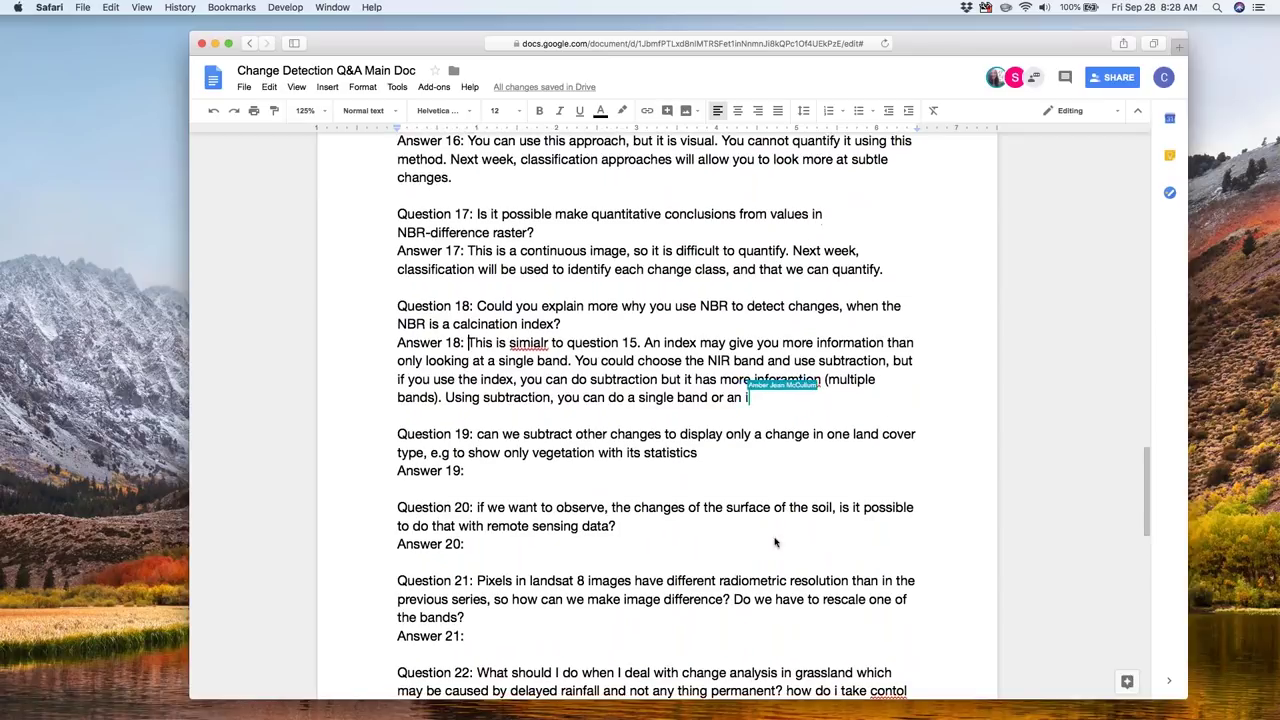
pyautogui.scroll(-3, 779, 543)
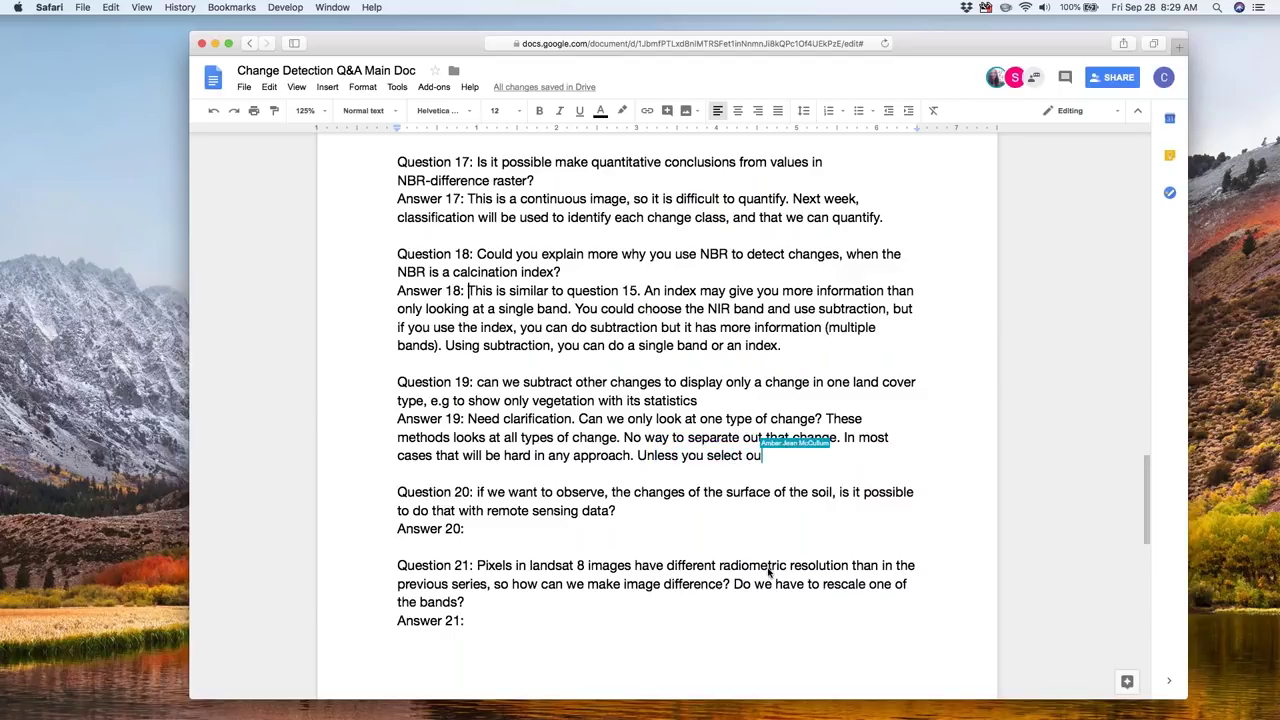
# Scroll down to Questions 20–21 to answer the soil change question.
pyautogui.scroll(-1, 768, 572)
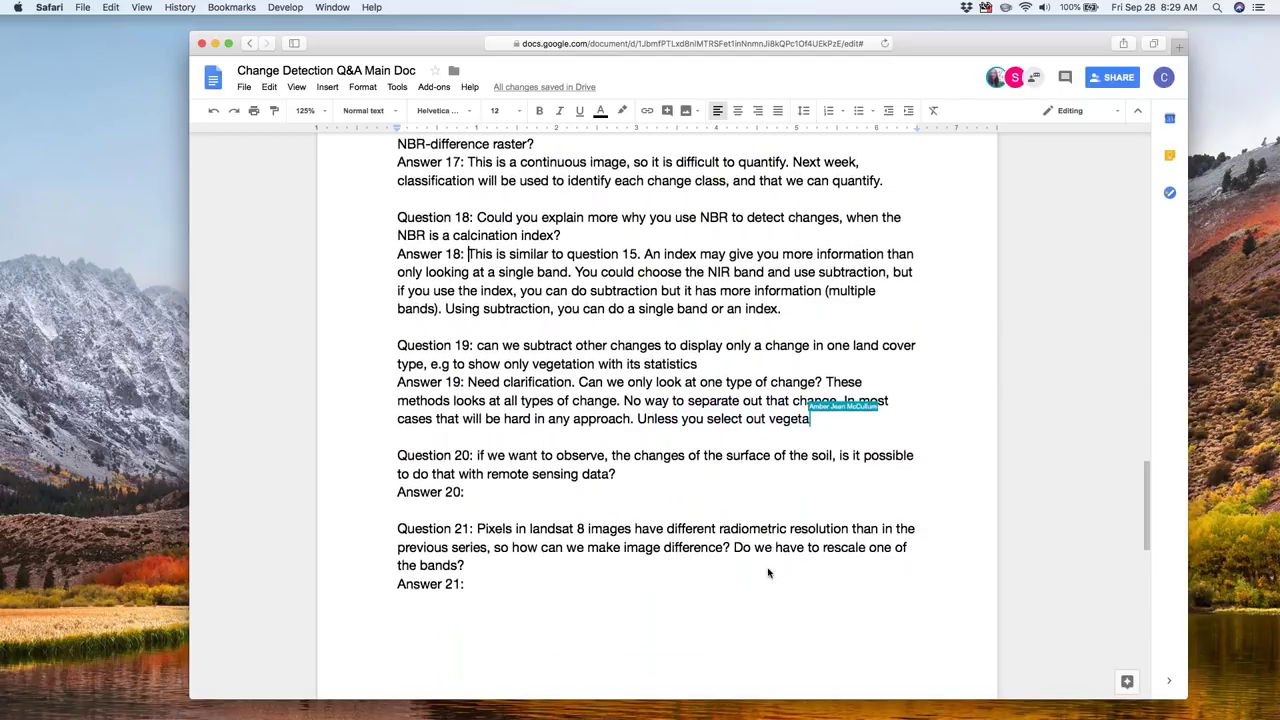
pyautogui.scroll(-2, 768, 572)
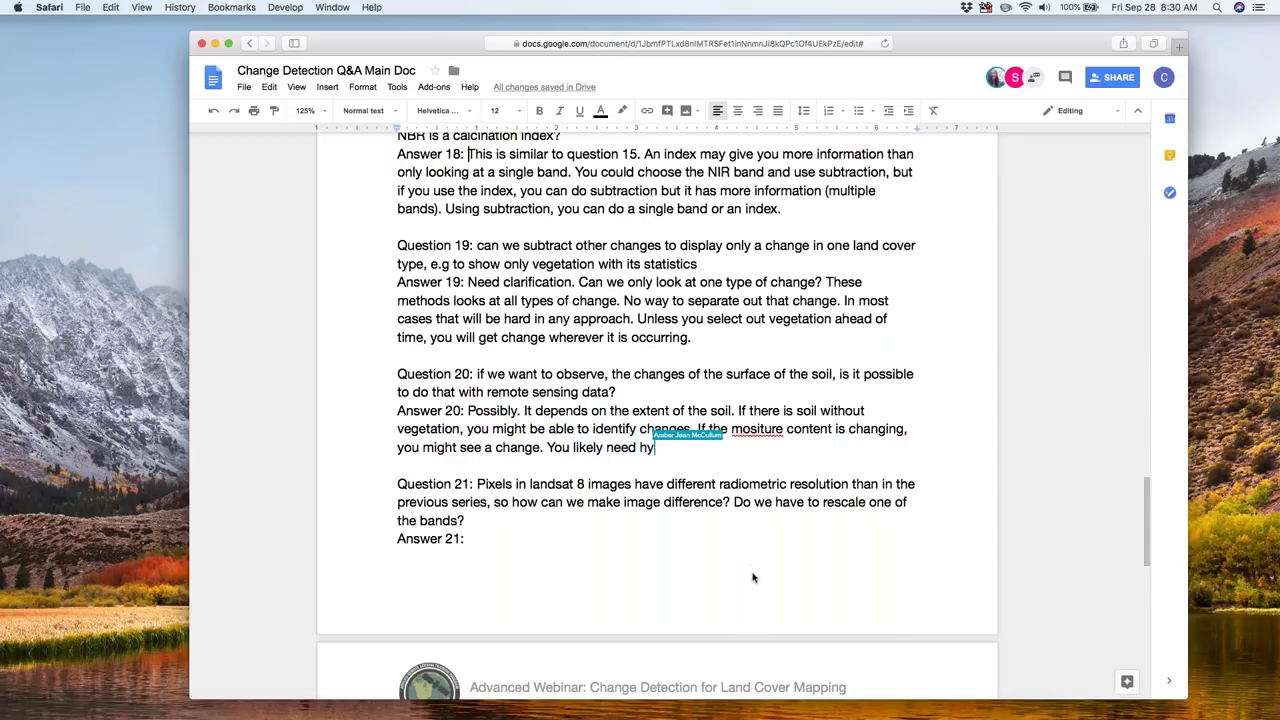
# Scroll further down while Answer 20 adds the note about needing hyperspectral imagery.
pyautogui.scroll(-1, 754, 577)
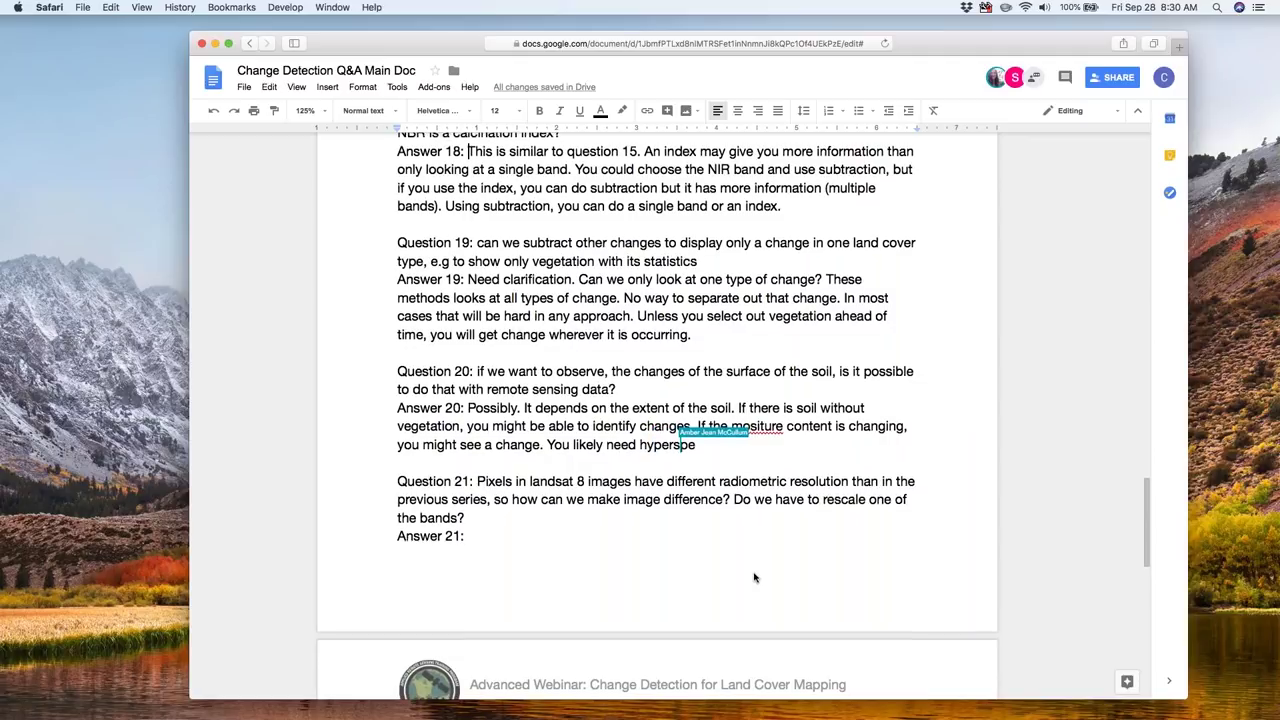
# Scroll down to Question 21 on Landsat 8 12-bit versus Landsat 5 8-bit data.
pyautogui.scroll(-2, 754, 577)
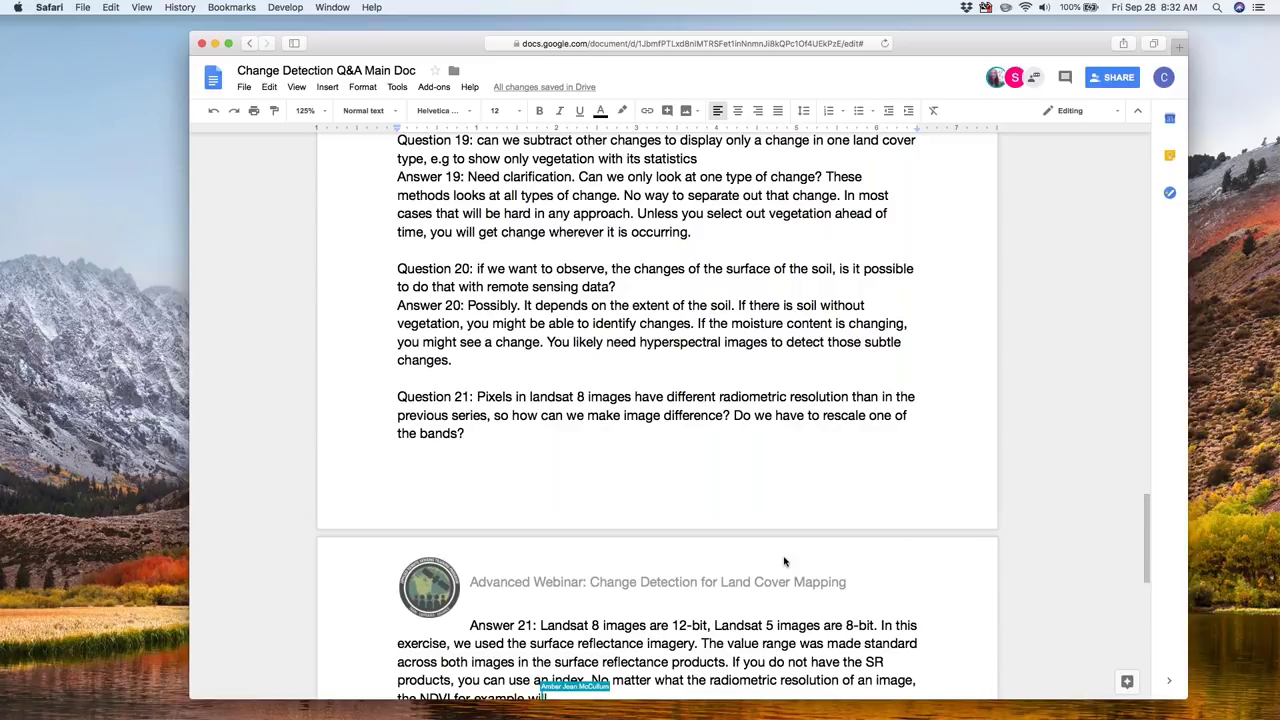
pyautogui.scroll(-5, 800, 575)
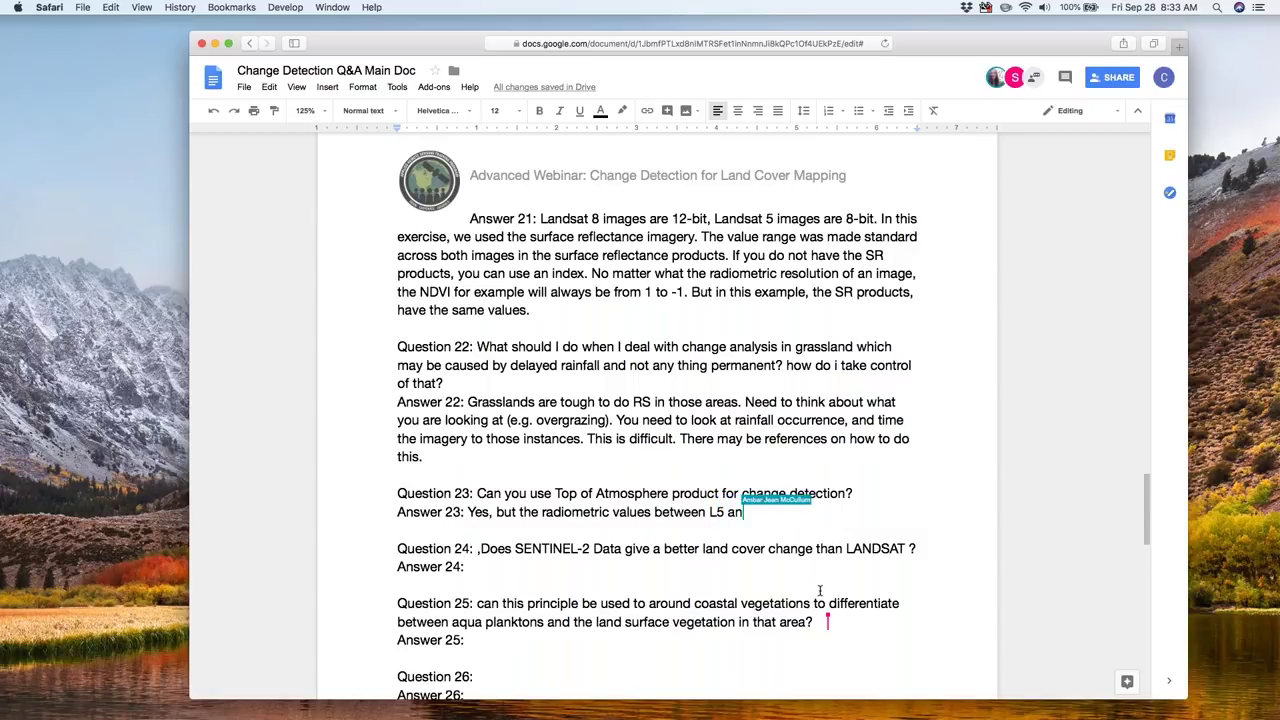
# Scroll down to Question 23 about differing Landsat 5 and Landsat 8 radiometric values.
pyautogui.scroll(-1, 810, 600)
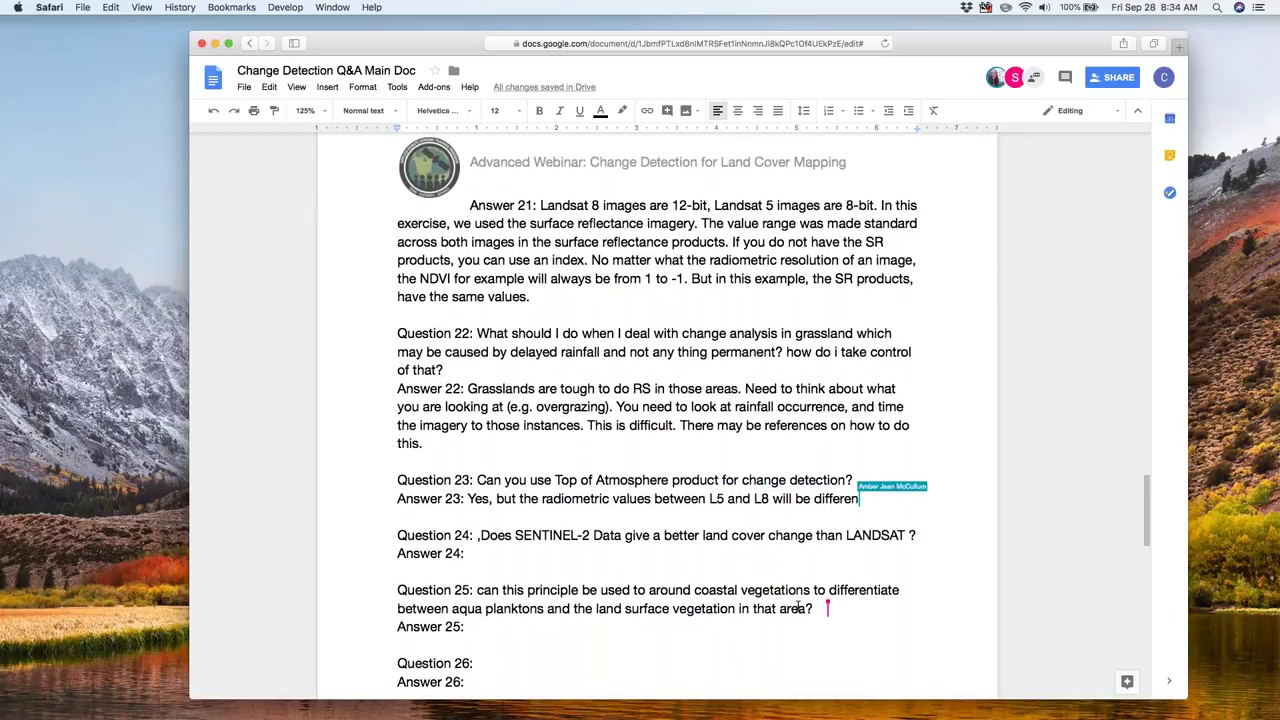
# Scroll down to Questions 24–25 about Sentinel-2's higher spatial resolution.
pyautogui.scroll(-3, 799, 607)
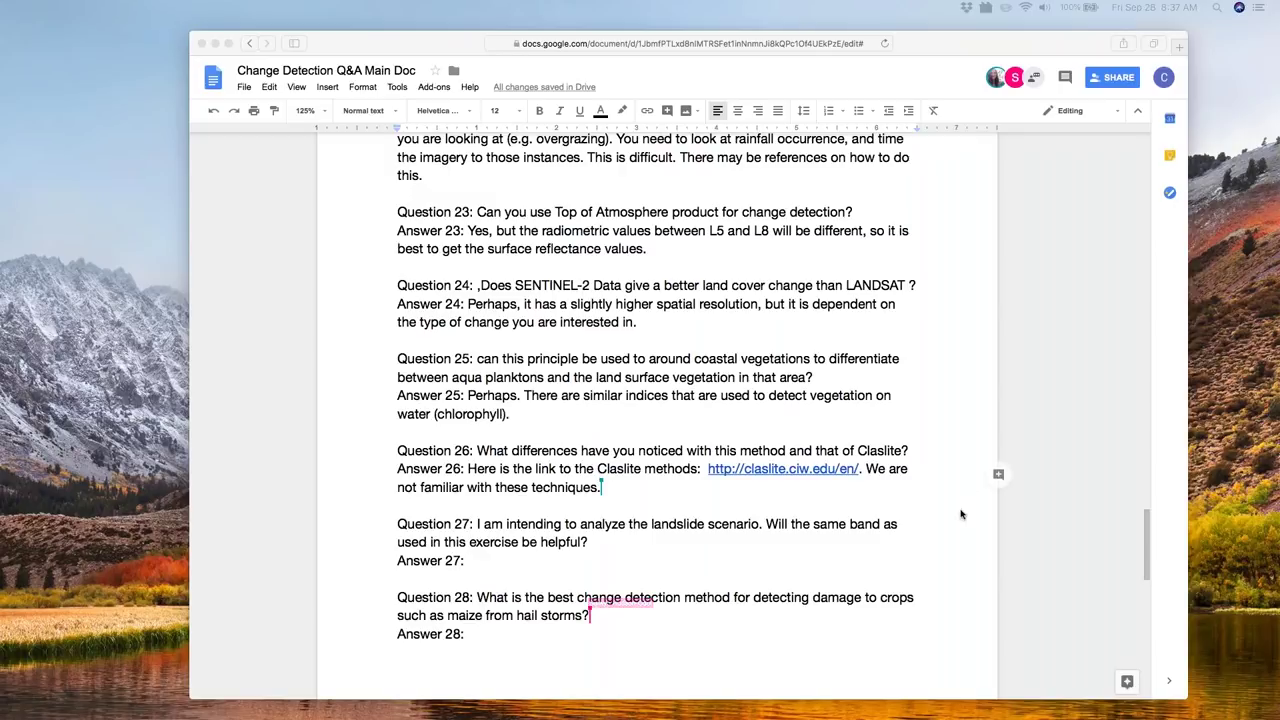
# Scroll down to Question 26 to add the Claslite methods link.
pyautogui.scroll(-1, 952, 540)
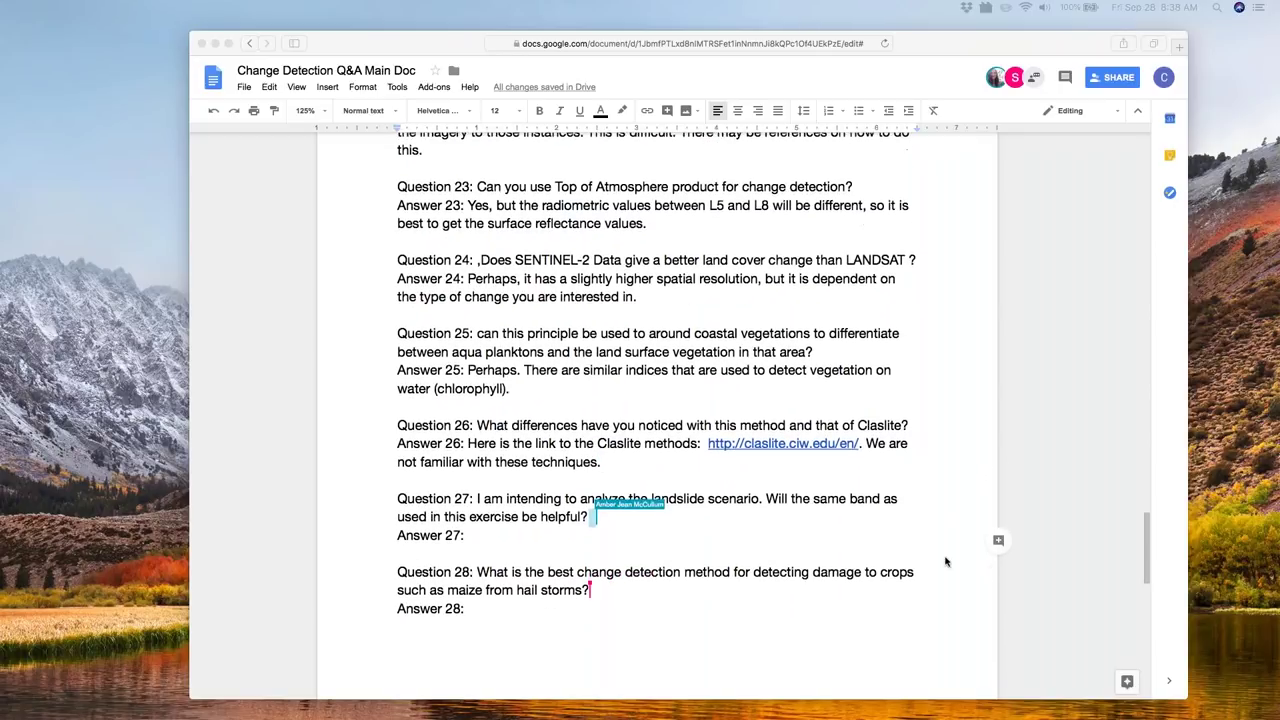
# Scroll down to Answer 27 for the reply on trying NIR and SWIR band combinations.
pyautogui.scroll(-3, 945, 562)
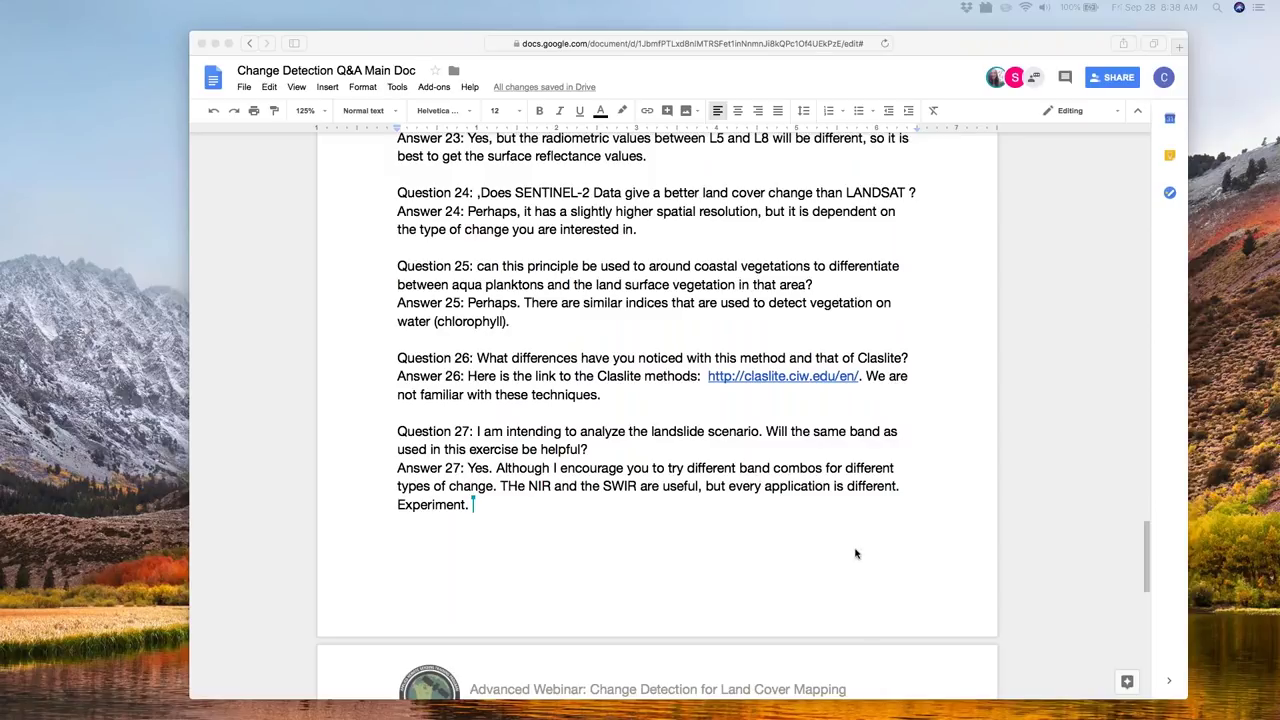
pyautogui.scroll(-2, 858, 553)
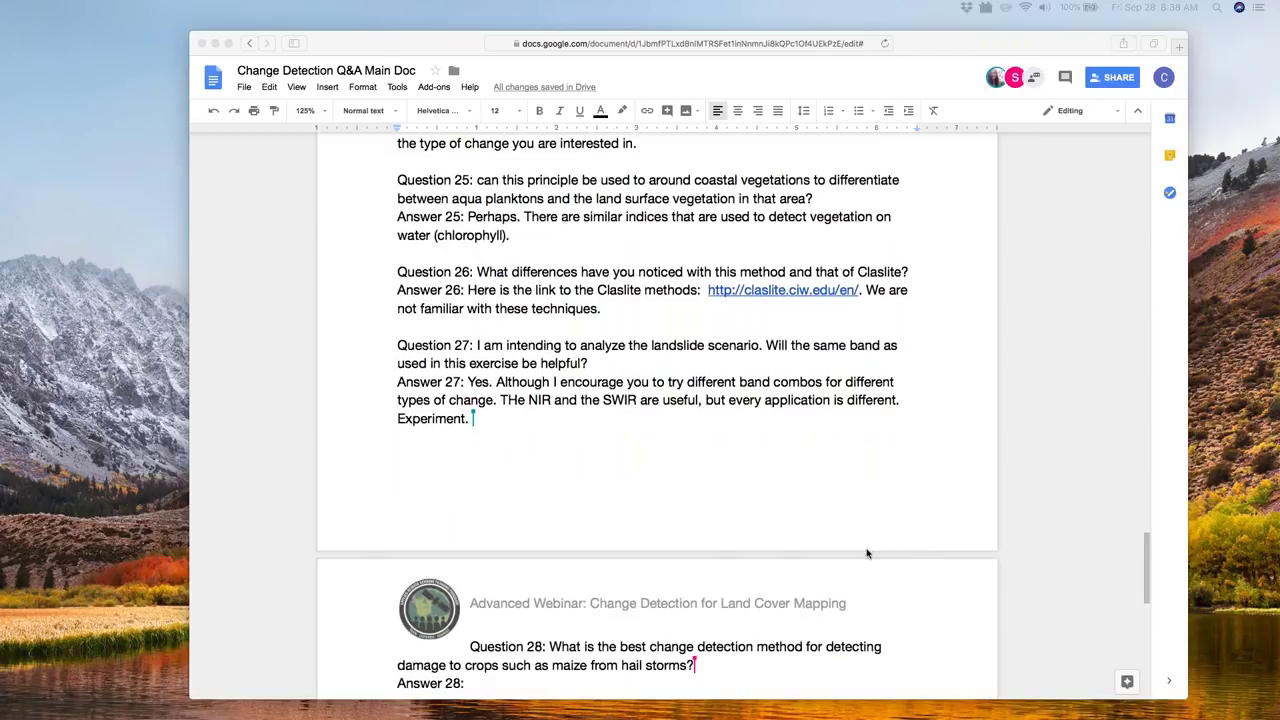
pyautogui.scroll(-7, 789, 450)
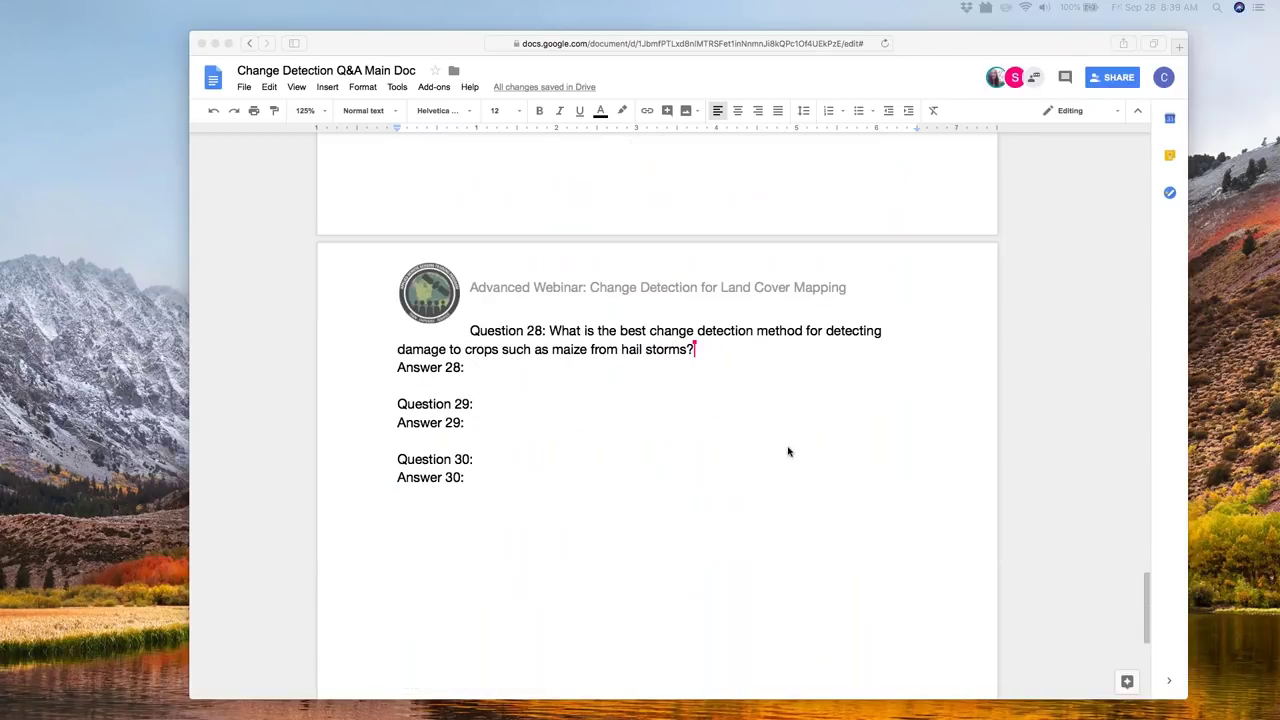
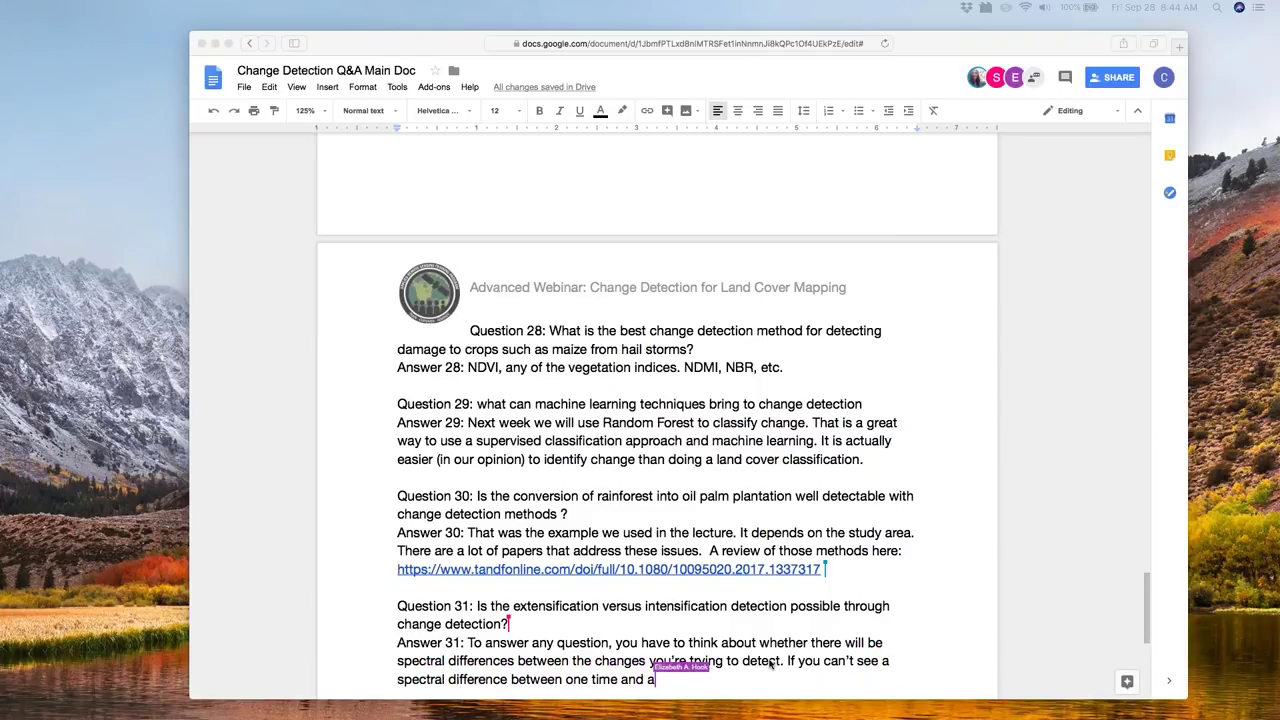
# Scroll down to follow the Answer 30 links and the new Q31 grasslands-to-crops clarification.
pyautogui.scroll(-3, 740, 600)
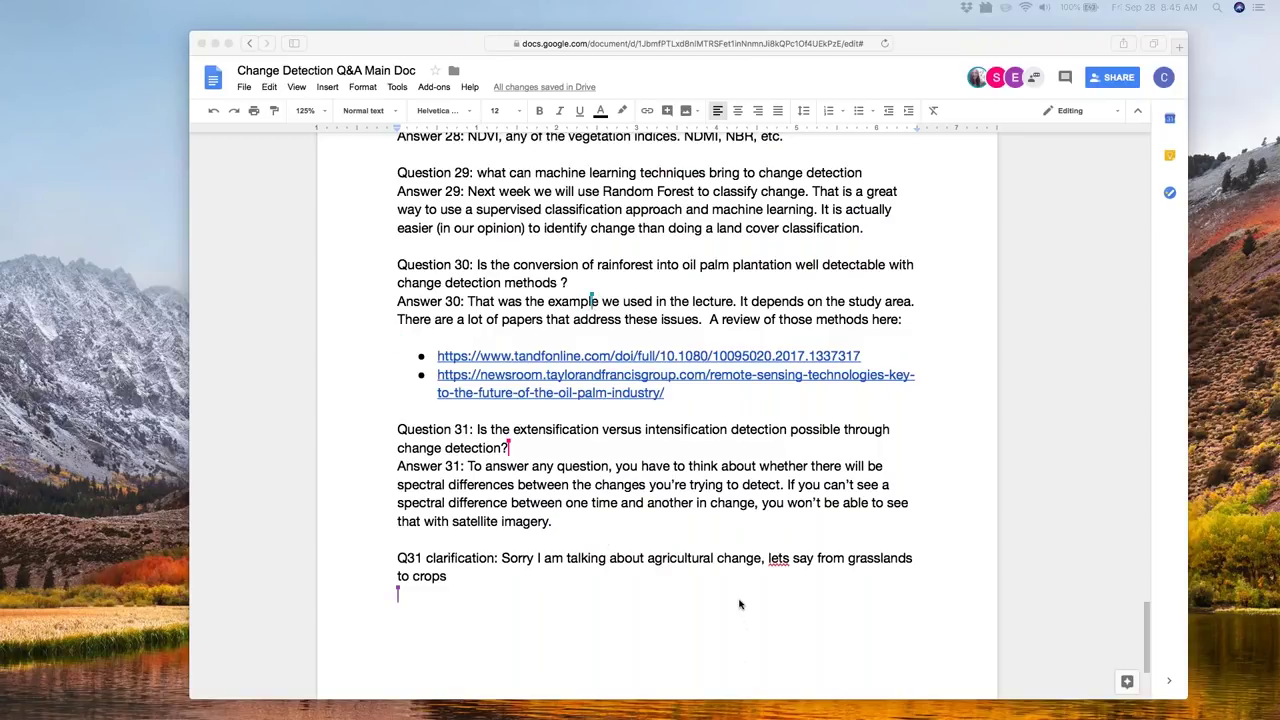
# Scroll to follow the answer saying grasslands usually look spectrally different from crops.
pyautogui.scroll(-2, 738, 602)
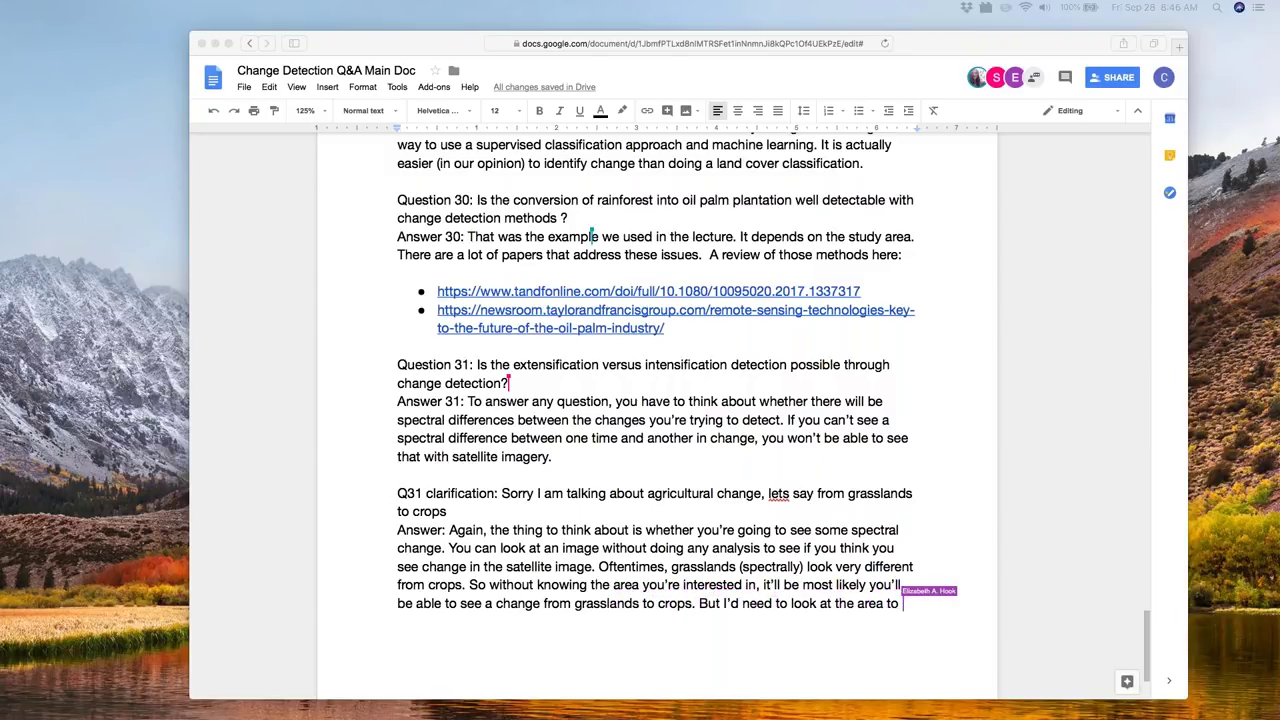
# Scroll down to follow Question 32 on thresholding vegetation and image subtraction.
pyautogui.scroll(-3, 637, 522)
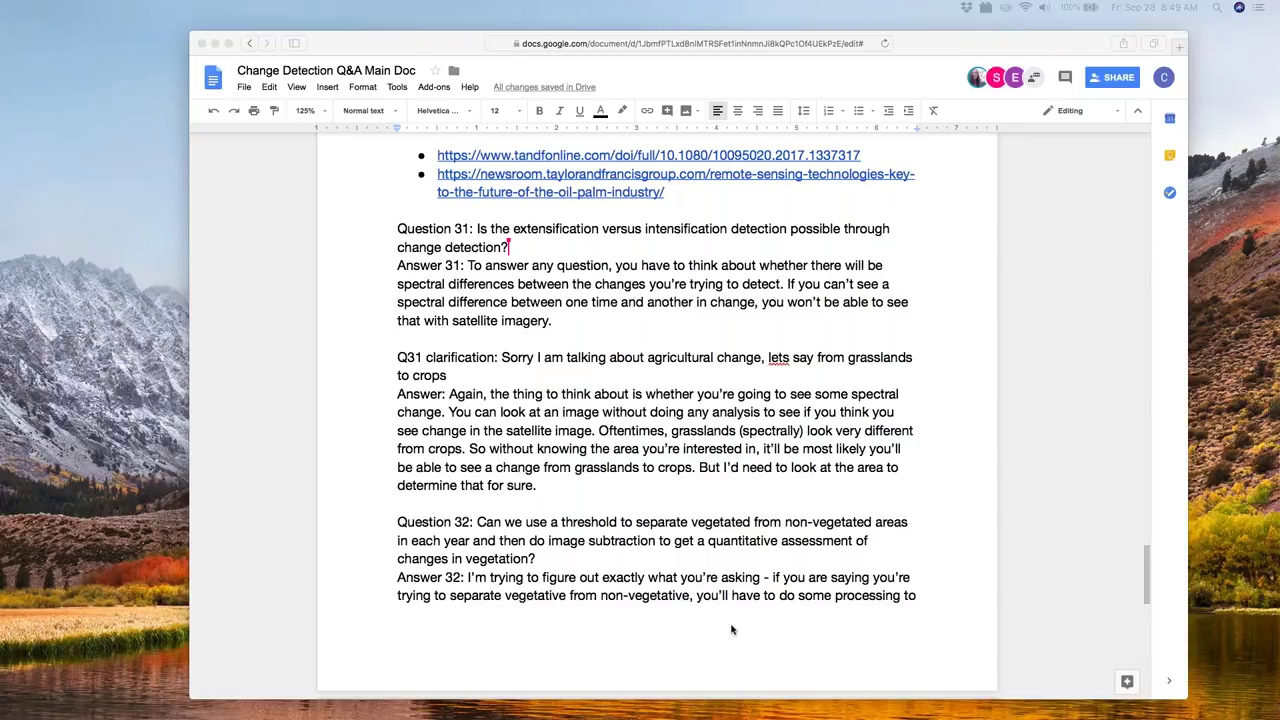
# Scroll to the finished Answer 32, then bring the browser and the webinar slide deck forward.
pyautogui.scroll(-10, 731, 629)
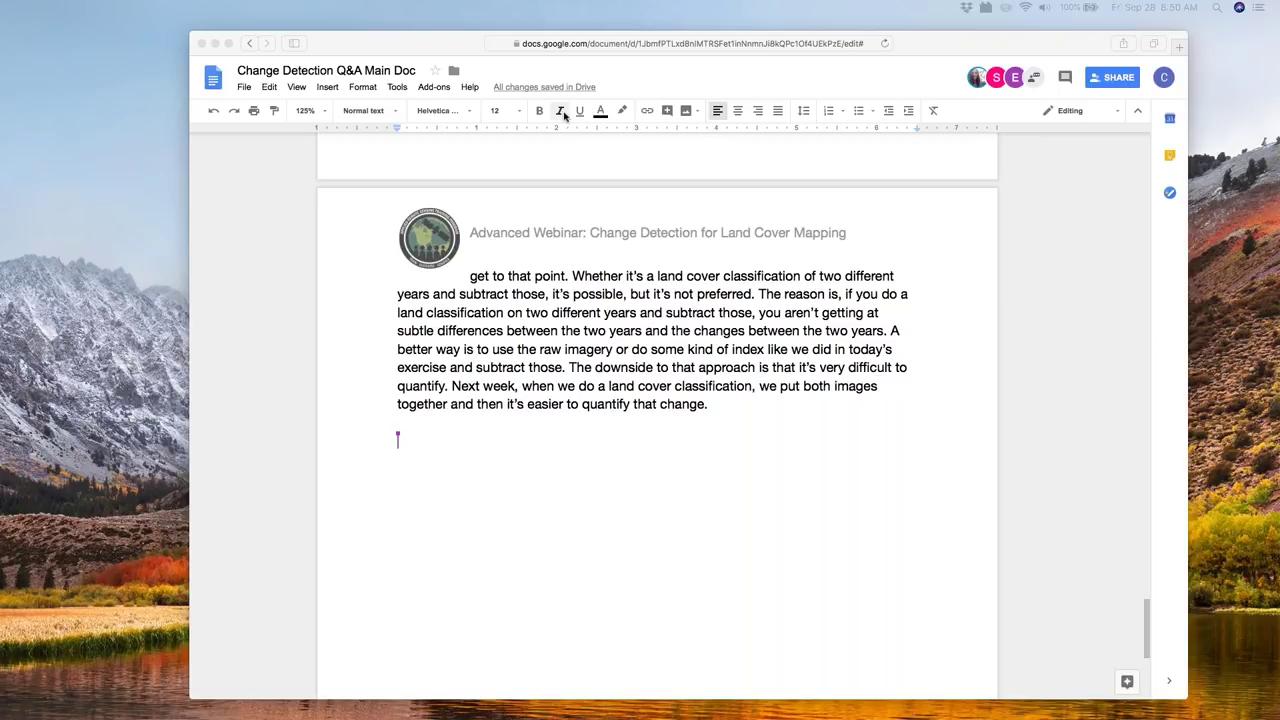
pyautogui.moveTo(437, 43); pyautogui.dragTo(441, 38)
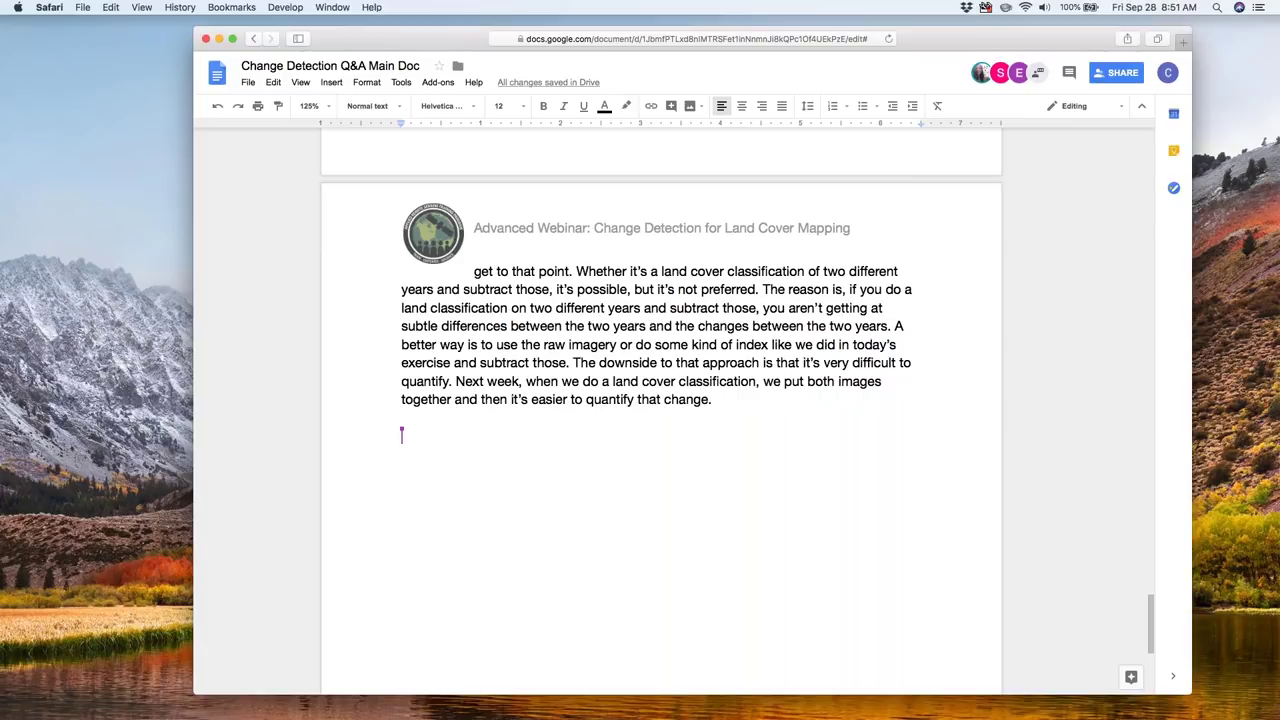
pyautogui.click(10, 424)
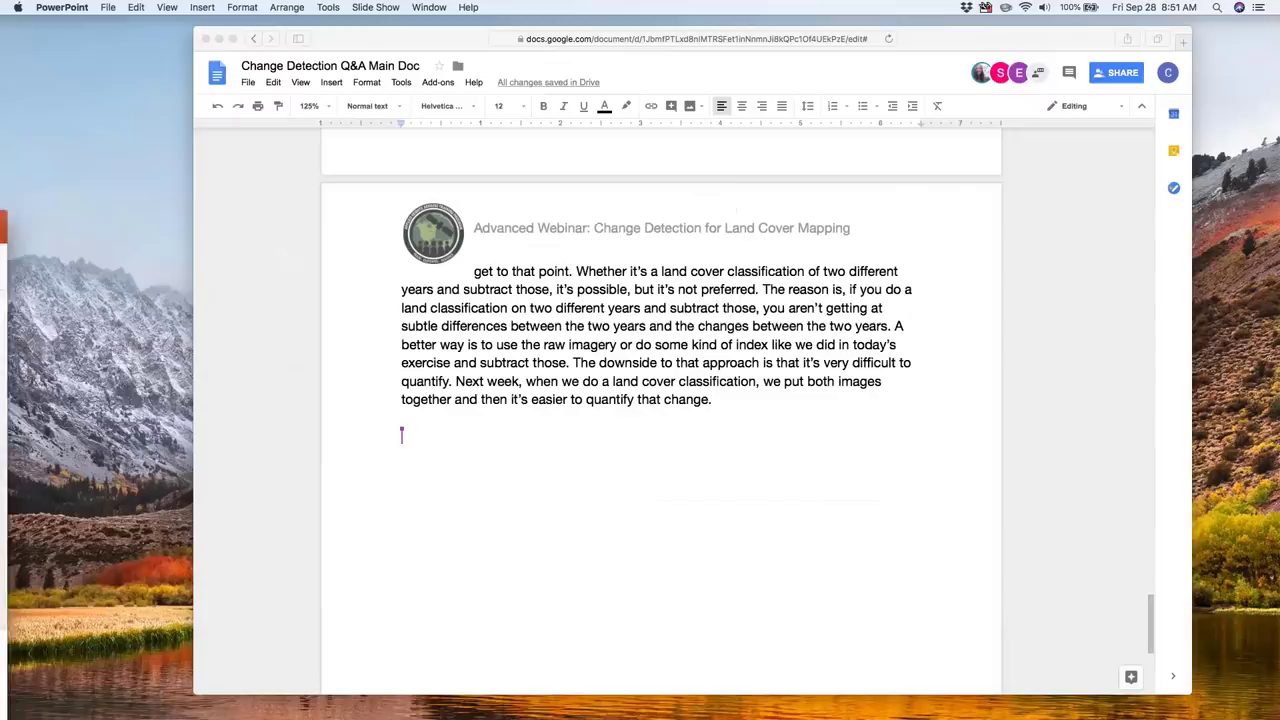
# Minimize the PowerPoint slide deck with Cmd+M to reveal the Q&A doc.
pyautogui.press('super+m')
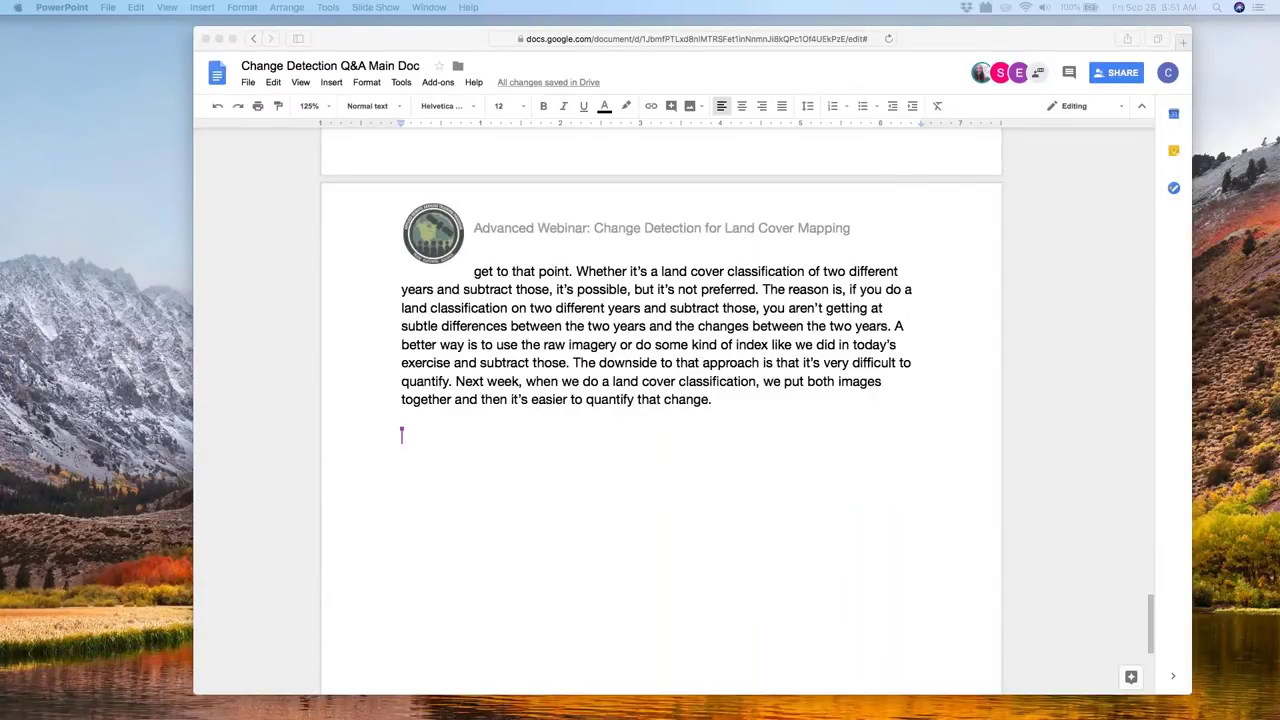